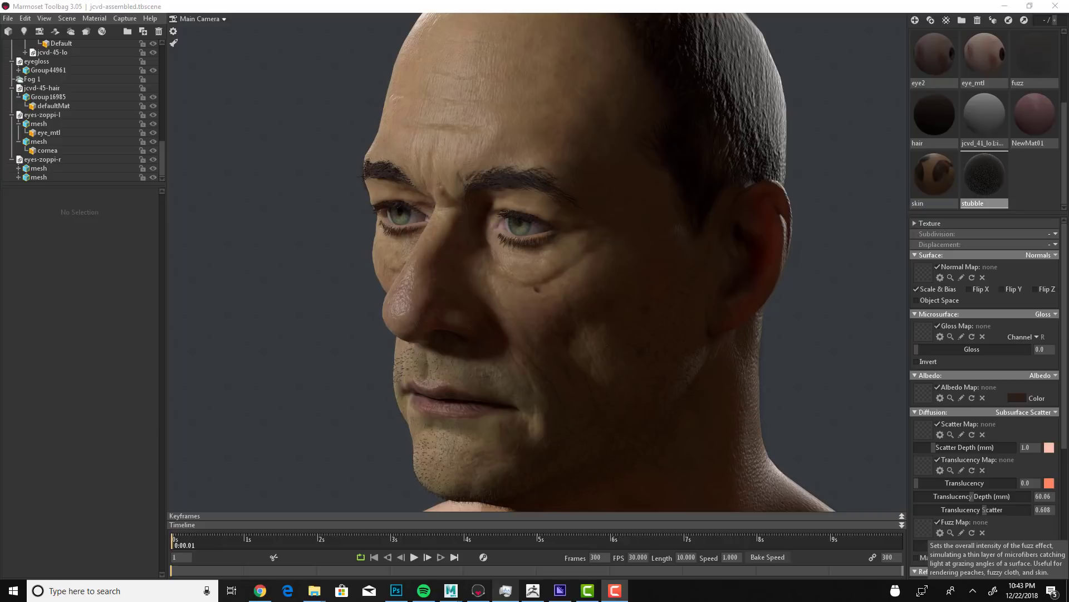
Step: Enlarge the scene outliner so the head's eyebrow, stubble, peach fuzz and eyelash objects are listed
{"action": "left_click", "coordinate": [375, 378]}
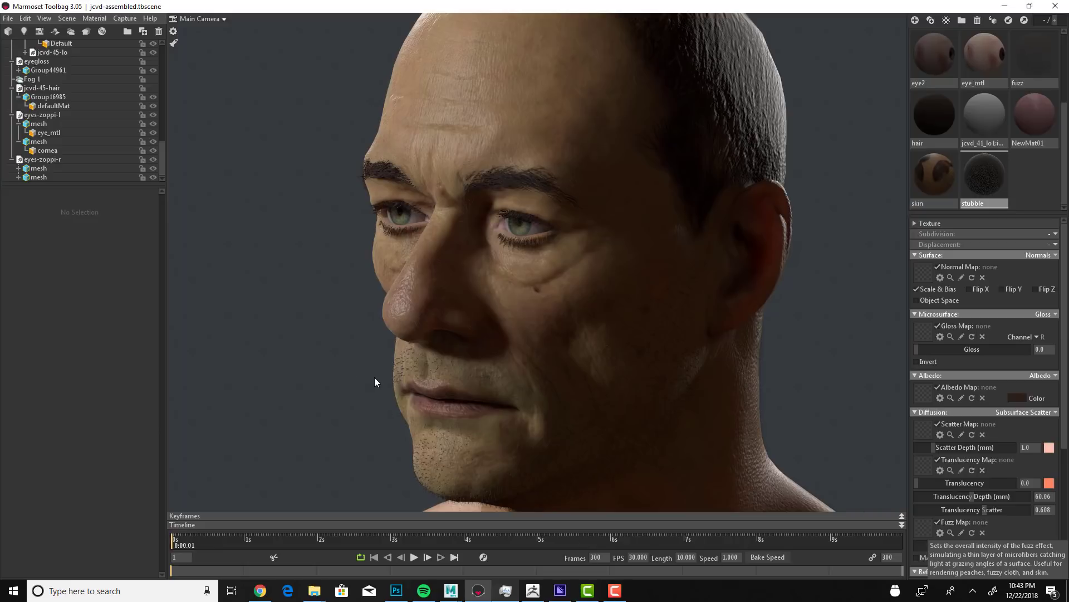
{"action": "left_click_drag", "start_coordinate": [385, 379], "coordinate": [358, 389], "text": "alt"}
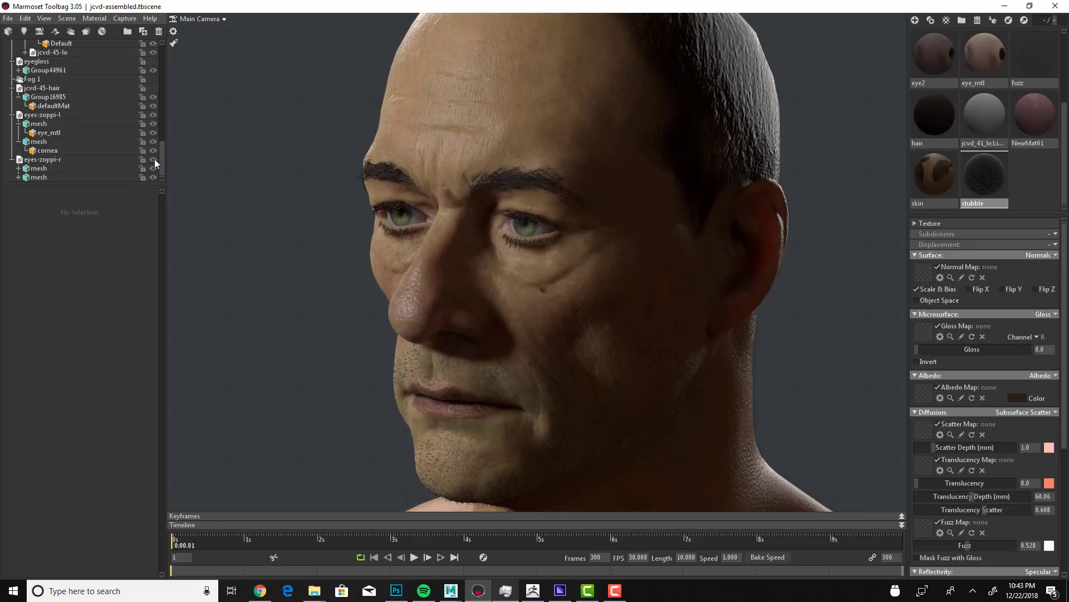
{"action": "scroll", "coordinate": [163, 132], "scroll_direction": "up", "scroll_amount": 10}
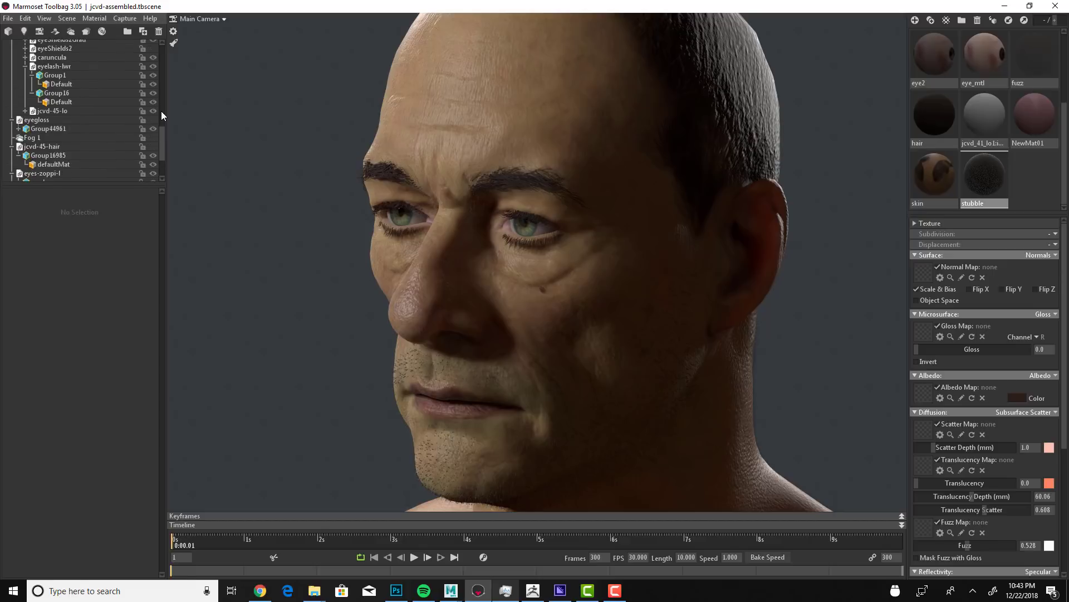
{"action": "left_click_drag", "start_coordinate": [122, 363], "coordinate": [104, 382]}
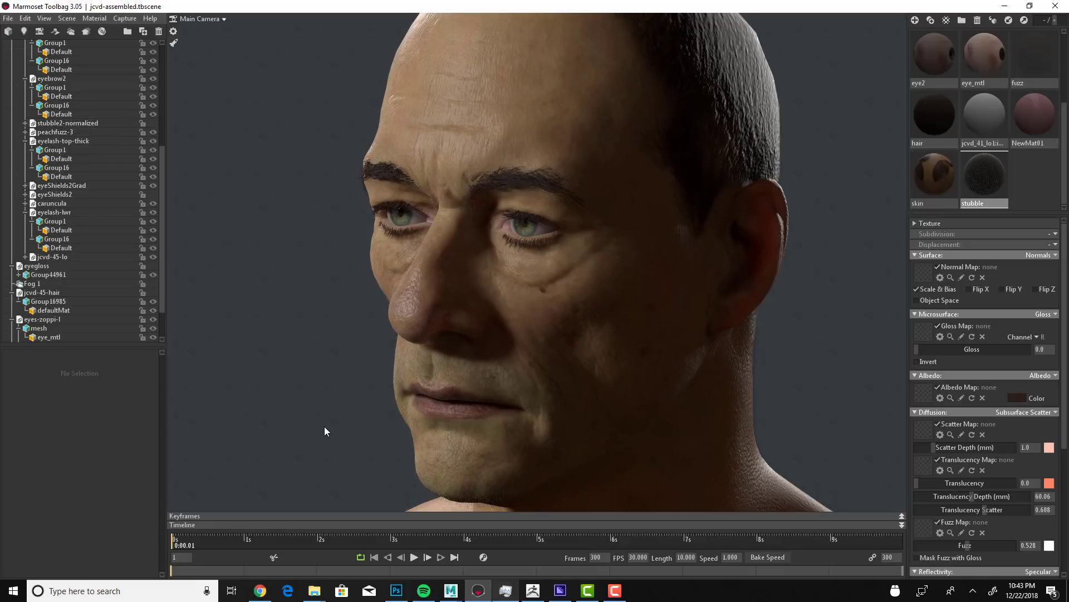
Step: Toggle the visibility of the peachfuzz-3 object to compare the head's shading with and without it
{"action": "left_click_drag", "start_coordinate": [324, 427], "coordinate": [271, 370]}
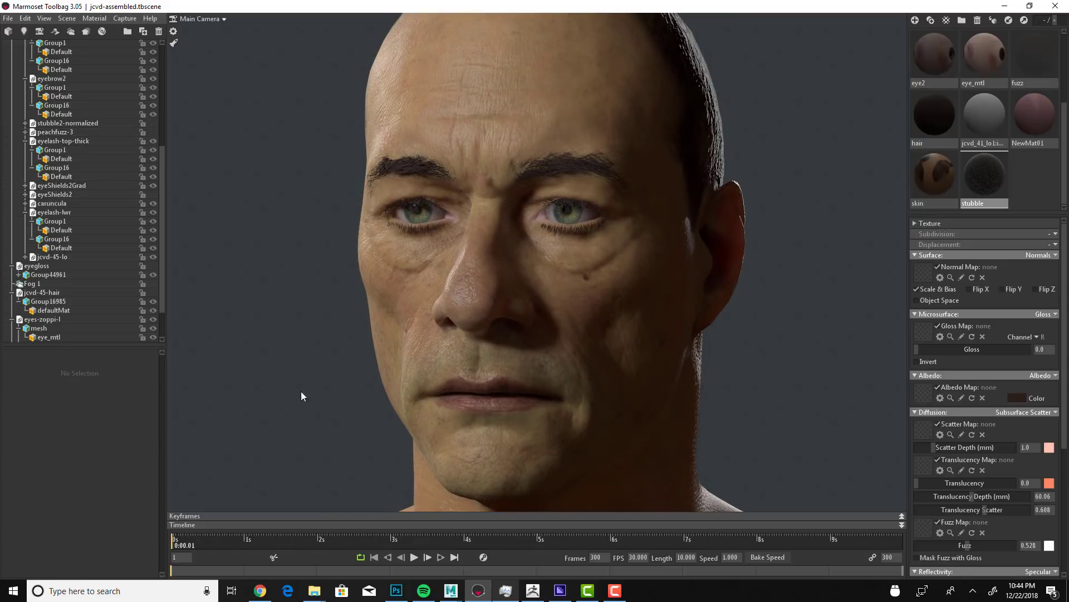
{"action": "left_click_drag", "start_coordinate": [320, 433], "coordinate": [444, 408]}
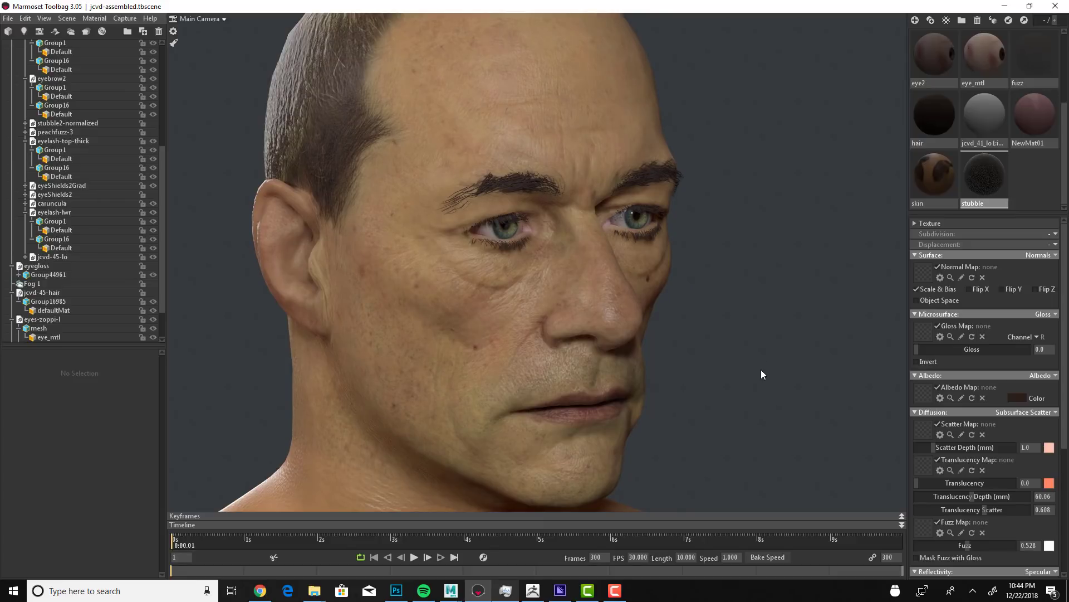
{"action": "left_click_drag", "start_coordinate": [761, 370], "coordinate": [265, 223]}
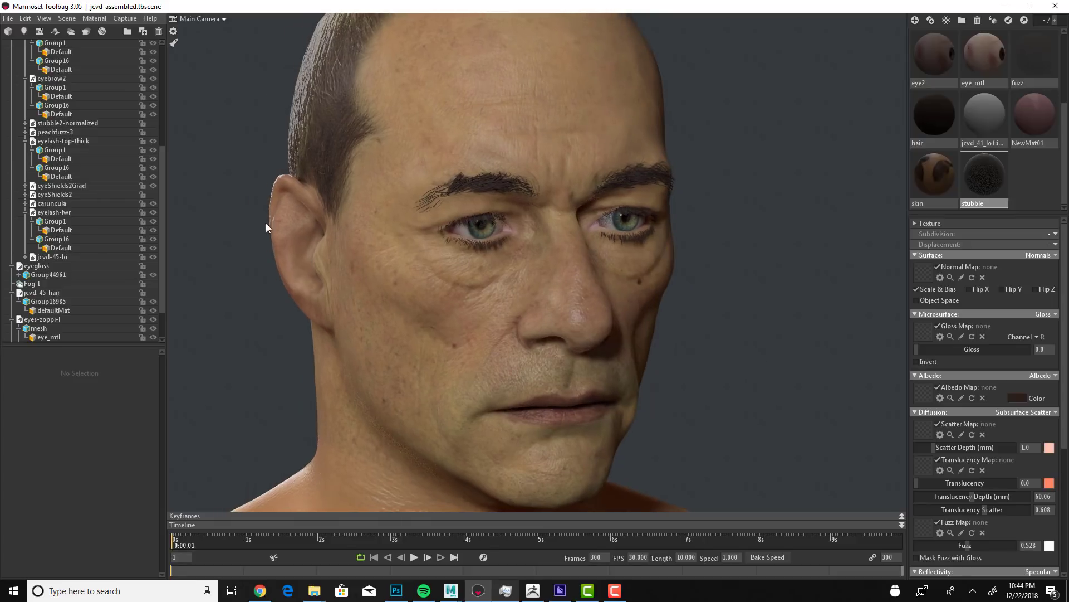
{"action": "left_click", "coordinate": [152, 133]}
Step: Circle the cheek, nose, jaw and forehead edges in red on a Windows screen sketch, and close the sketch
{"action": "key", "text": "super+w"}
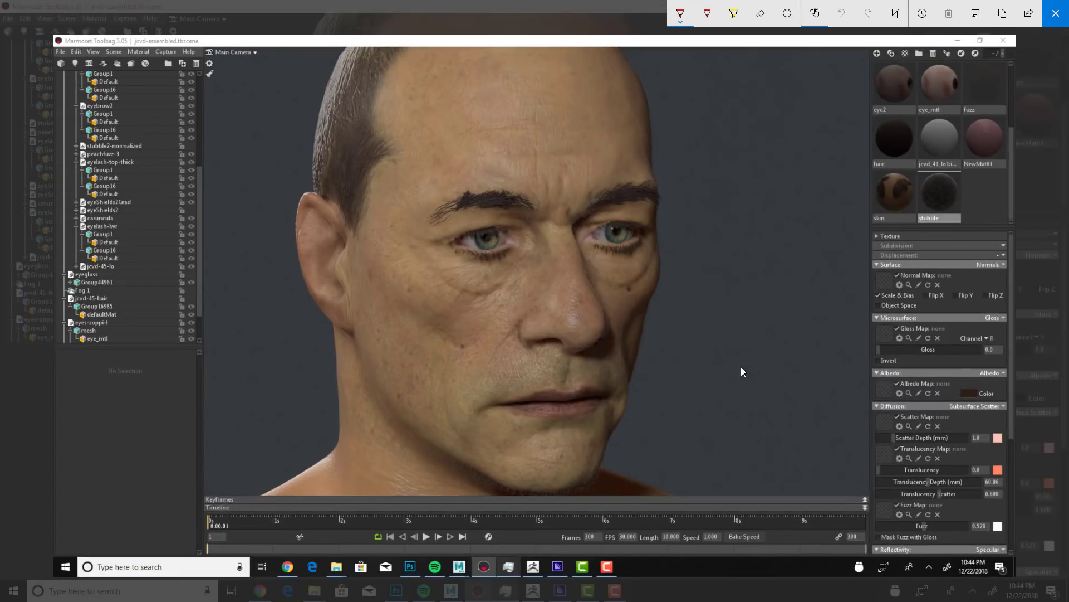
{"action": "mouse_move", "coordinate": [602, 292]}
{"action": "left_mouse_down"}
{"action": "mouse_move", "coordinate": [624, 340]}
{"action": "mouse_move", "coordinate": [616, 303]}
{"action": "left_mouse_up"}
{"action": "mouse_move", "coordinate": [412, 248]}
{"action": "left_mouse_down"}
{"action": "mouse_move", "coordinate": [384, 273]}
{"action": "mouse_move", "coordinate": [483, 267]}
{"action": "mouse_move", "coordinate": [470, 379]}
{"action": "left_mouse_up"}
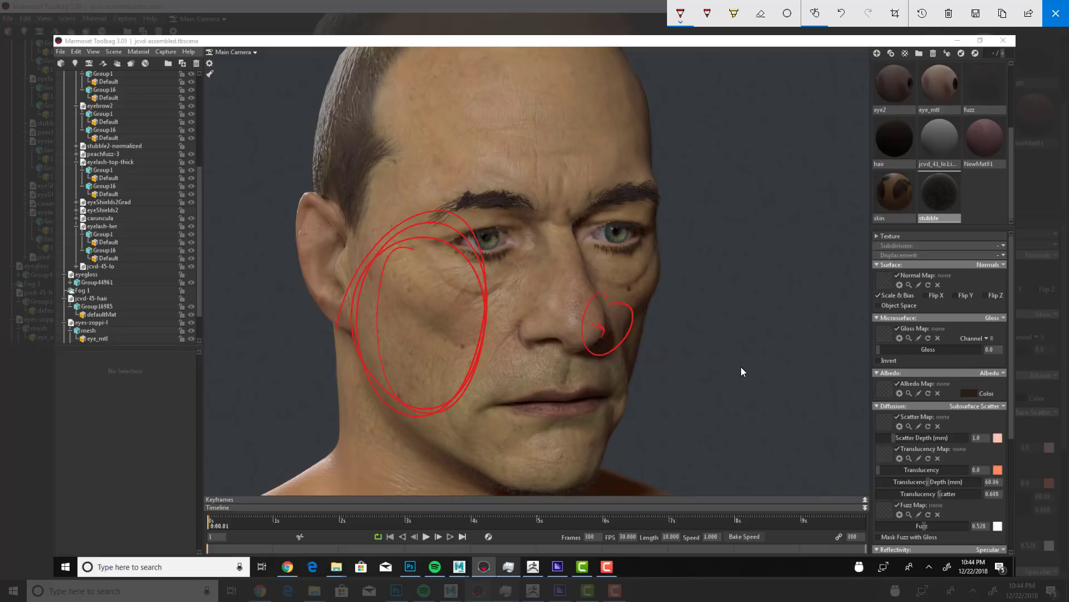
{"action": "left_click_drag", "start_coordinate": [307, 370], "coordinate": [323, 372]}
{"action": "mouse_move", "coordinate": [634, 457]}
{"action": "left_mouse_down"}
{"action": "mouse_move", "coordinate": [604, 475]}
{"action": "mouse_move", "coordinate": [615, 471]}
{"action": "left_mouse_up"}
{"action": "mouse_move", "coordinate": [612, 451]}
{"action": "left_mouse_down"}
{"action": "mouse_move", "coordinate": [591, 465]}
{"action": "mouse_move", "coordinate": [478, 479]}
{"action": "mouse_move", "coordinate": [574, 492]}
{"action": "left_mouse_up"}
{"action": "mouse_move", "coordinate": [649, 315]}
{"action": "left_mouse_down"}
{"action": "mouse_move", "coordinate": [629, 343]}
{"action": "mouse_move", "coordinate": [662, 326]}
{"action": "left_mouse_up"}
{"action": "mouse_move", "coordinate": [663, 255]}
{"action": "left_mouse_down"}
{"action": "mouse_move", "coordinate": [649, 301]}
{"action": "mouse_move", "coordinate": [674, 273]}
{"action": "left_mouse_up"}
{"action": "mouse_move", "coordinate": [663, 135]}
{"action": "left_mouse_down"}
{"action": "mouse_move", "coordinate": [657, 93]}
{"action": "mouse_move", "coordinate": [610, 147]}
{"action": "left_mouse_up"}
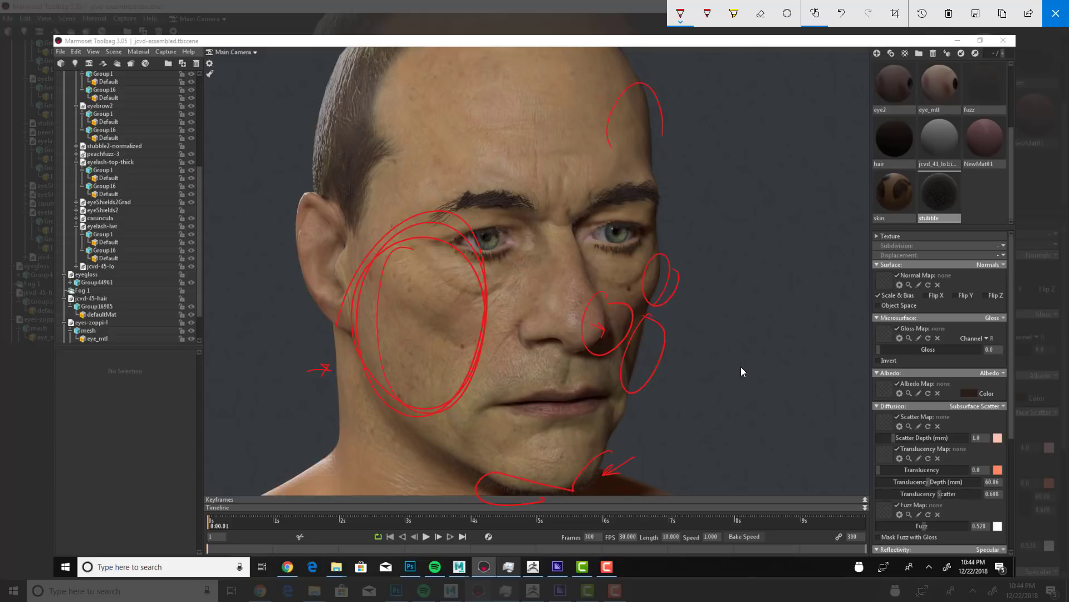
{"action": "left_click", "coordinate": [1056, 13]}
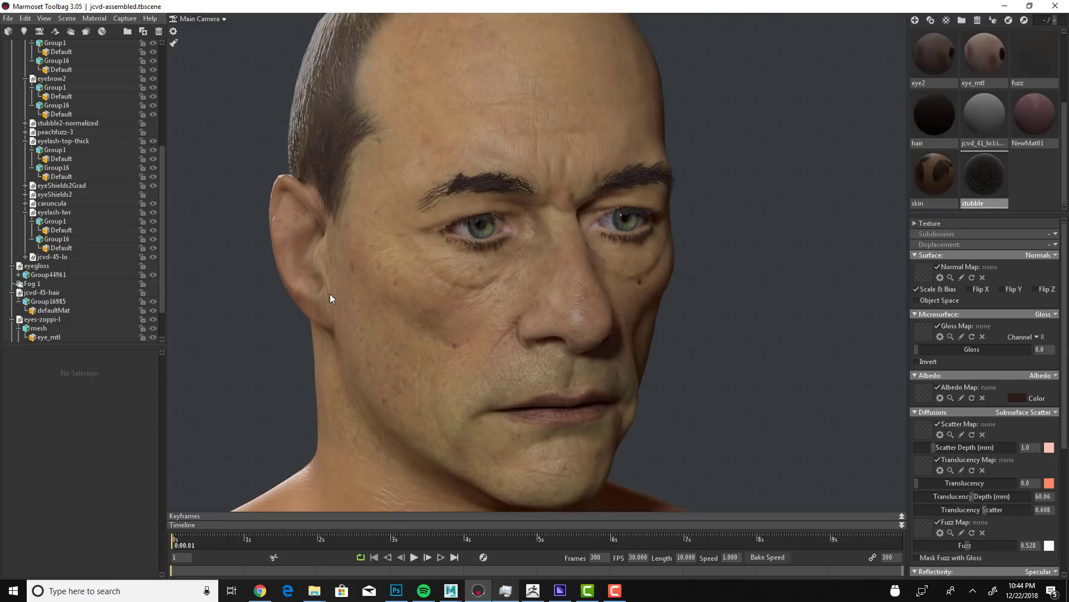
Step: Trace the nose, far face contour, jaw and neck on a new Windows screen sketch, and close it
{"action": "key", "text": "super+w"}
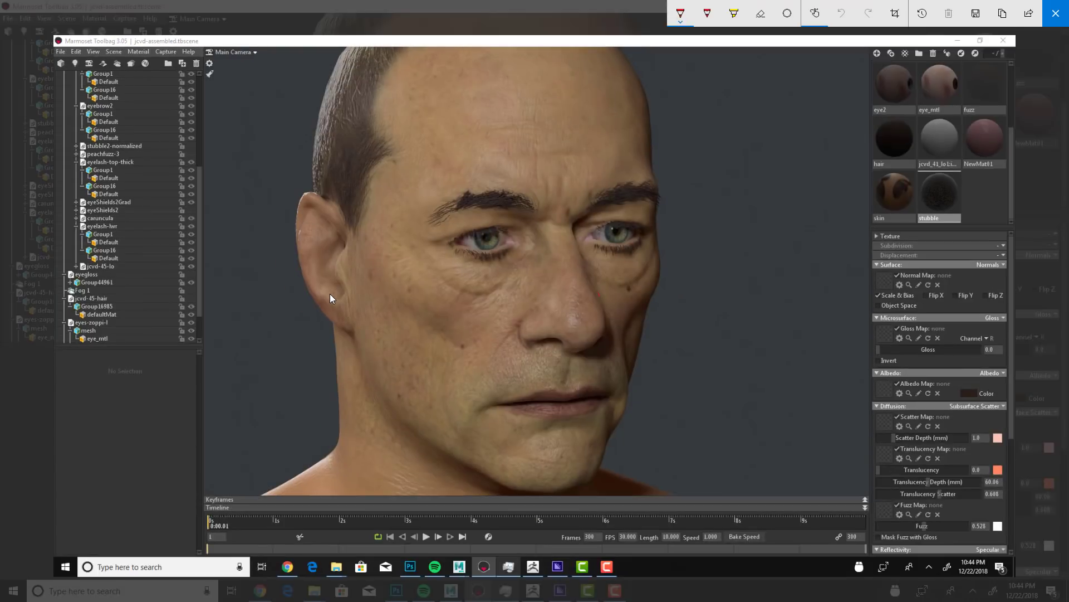
{"action": "left_click_drag", "start_coordinate": [607, 293], "coordinate": [594, 354]}
{"action": "mouse_move", "coordinate": [659, 259]}
{"action": "left_mouse_down"}
{"action": "mouse_move", "coordinate": [593, 488]}
{"action": "mouse_move", "coordinate": [544, 494]}
{"action": "left_mouse_up"}
{"action": "left_click_drag", "start_coordinate": [342, 333], "coordinate": [339, 447]}
{"action": "left_click_drag", "start_coordinate": [393, 413], "coordinate": [402, 435]}
{"action": "left_click", "coordinate": [1057, 13]}
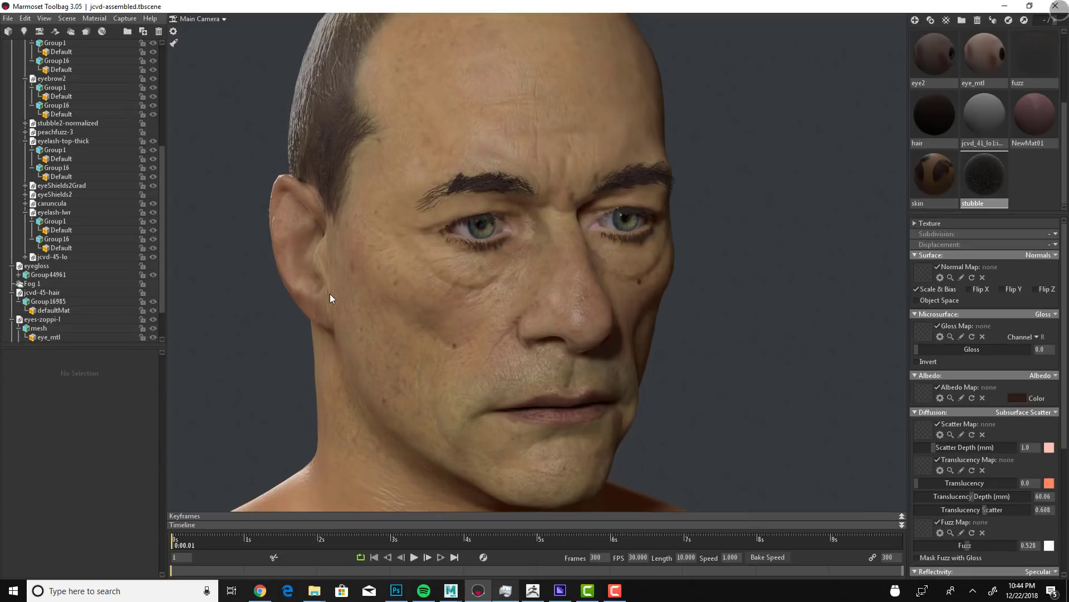
Step: Toggle the peachfuzz-3 visibility again and view the shadowed side of the face
{"action": "left_click", "coordinate": [153, 132]}
{"action": "left_click_drag", "start_coordinate": [741, 424], "coordinate": [714, 414], "text": "alt"}
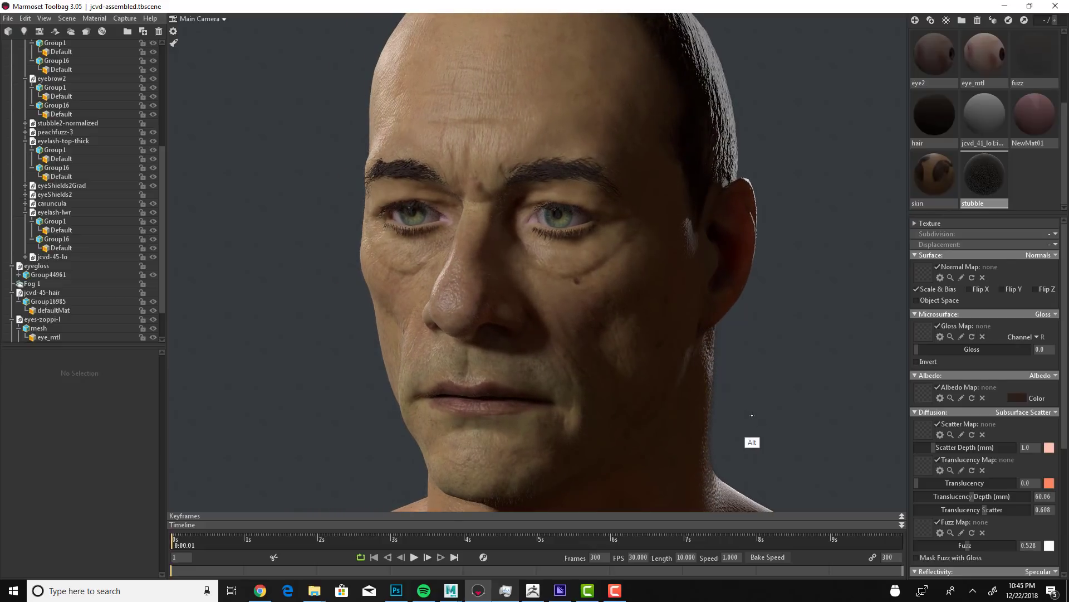
Step: Mark the rim of the neck and the jaw edge on a screen sketch of the shadowed side, and close it
{"action": "left_click", "coordinate": [994, 591]}
{"action": "left_click", "coordinate": [979, 396]}
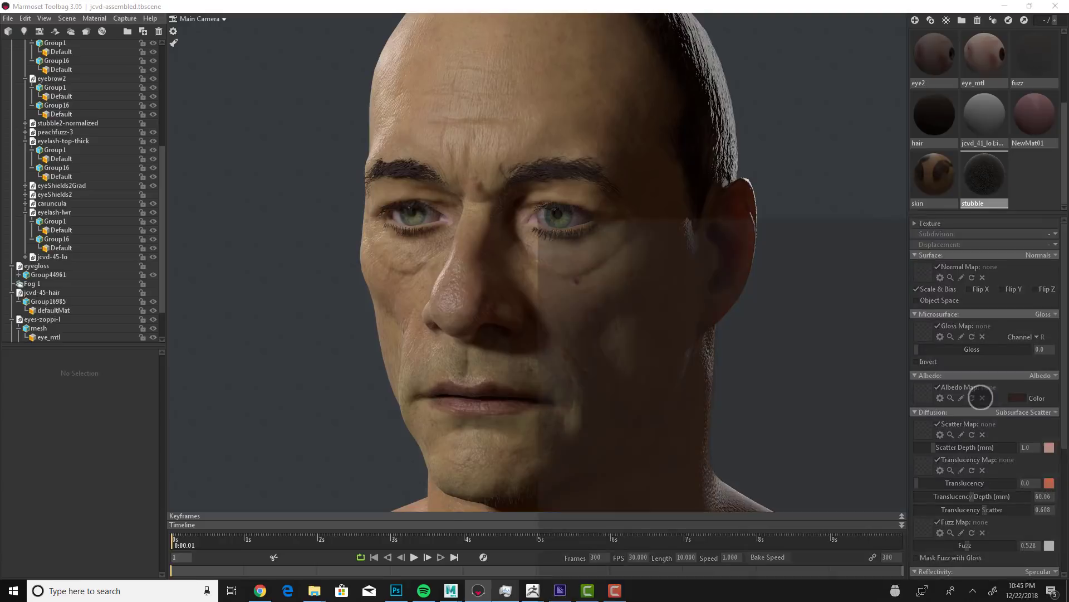
{"action": "left_click_drag", "start_coordinate": [705, 343], "coordinate": [717, 341]}
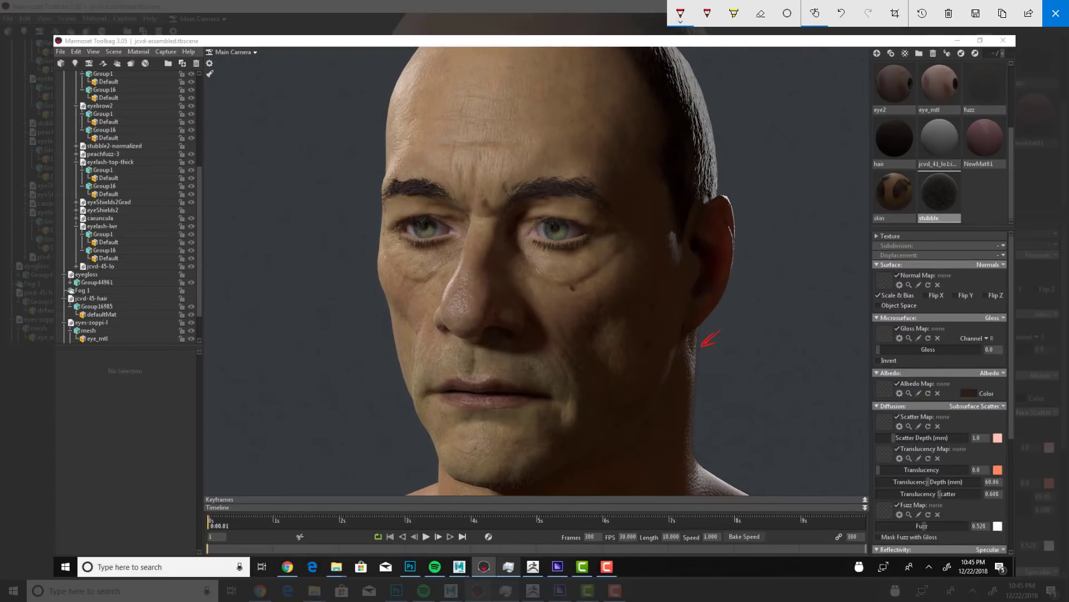
{"action": "mouse_move", "coordinate": [713, 427]}
{"action": "left_mouse_down"}
{"action": "mouse_move", "coordinate": [697, 442]}
{"action": "mouse_move", "coordinate": [712, 446]}
{"action": "left_mouse_up"}
{"action": "left_click_drag", "start_coordinate": [379, 429], "coordinate": [415, 405]}
{"action": "left_click_drag", "start_coordinate": [399, 402], "coordinate": [414, 406]}
{"action": "left_click", "coordinate": [1056, 13]}
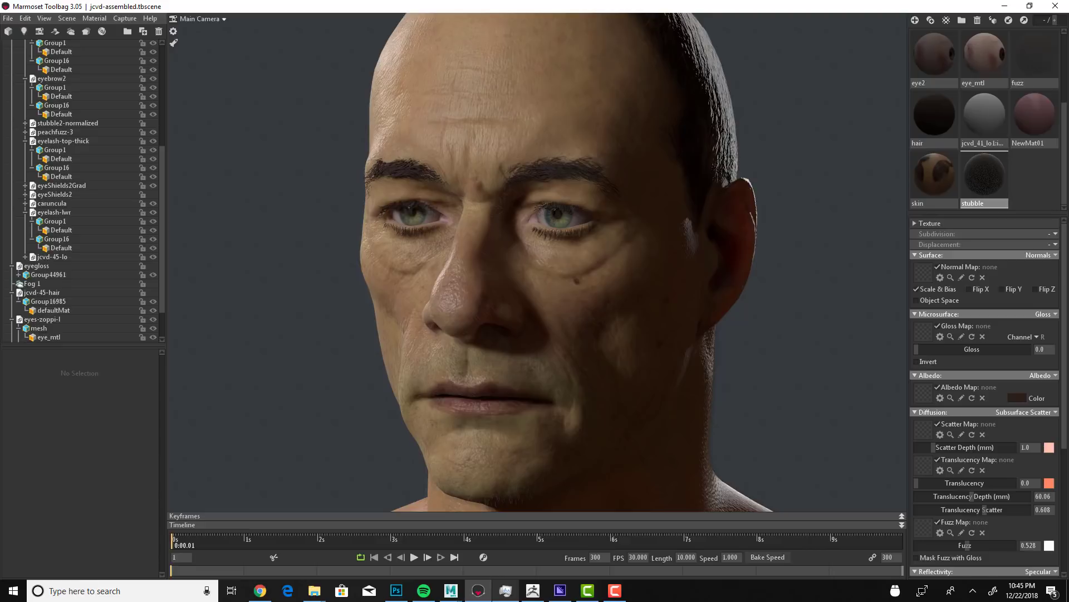
Step: Switch to ZBrush, select the Fibers24 subtool and make the jcvd-41-lo head visible with it
{"action": "left_click", "coordinate": [533, 590]}
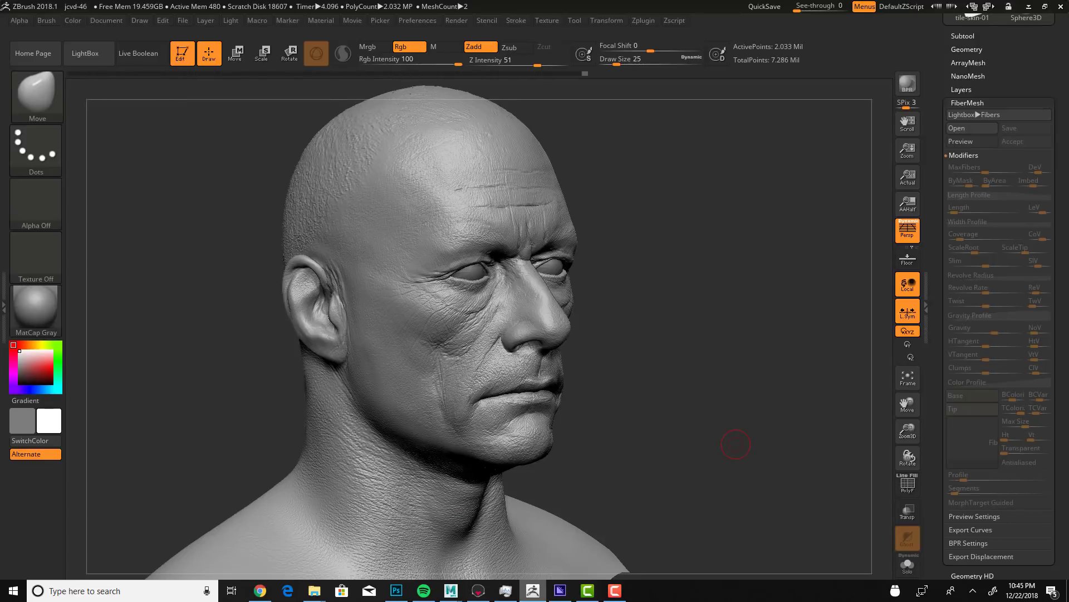
{"action": "left_click", "coordinate": [968, 103]}
{"action": "left_click", "coordinate": [967, 49]}
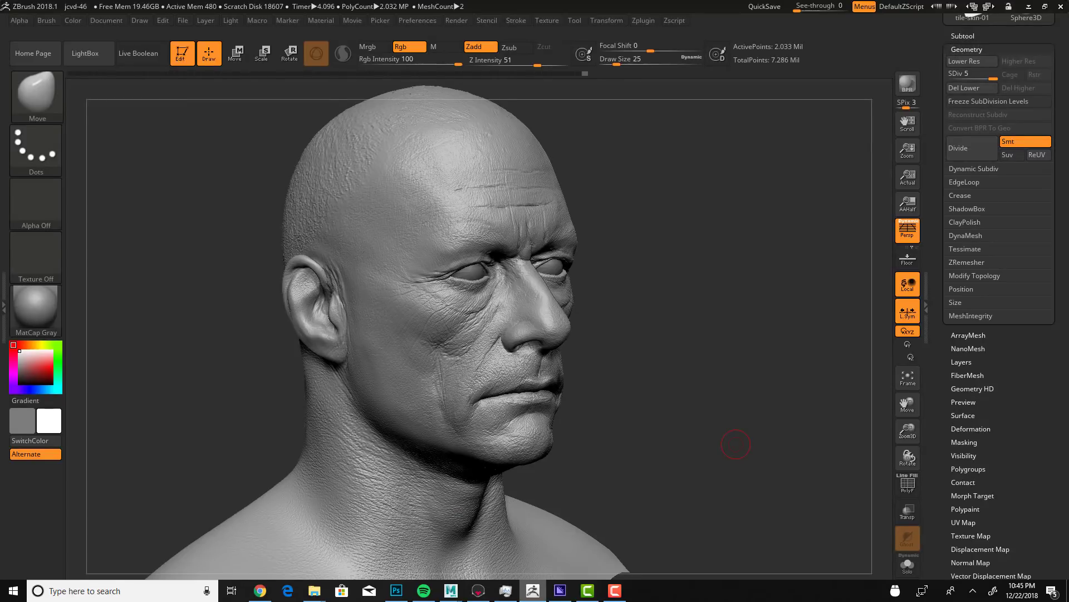
{"action": "left_click", "coordinate": [962, 35]}
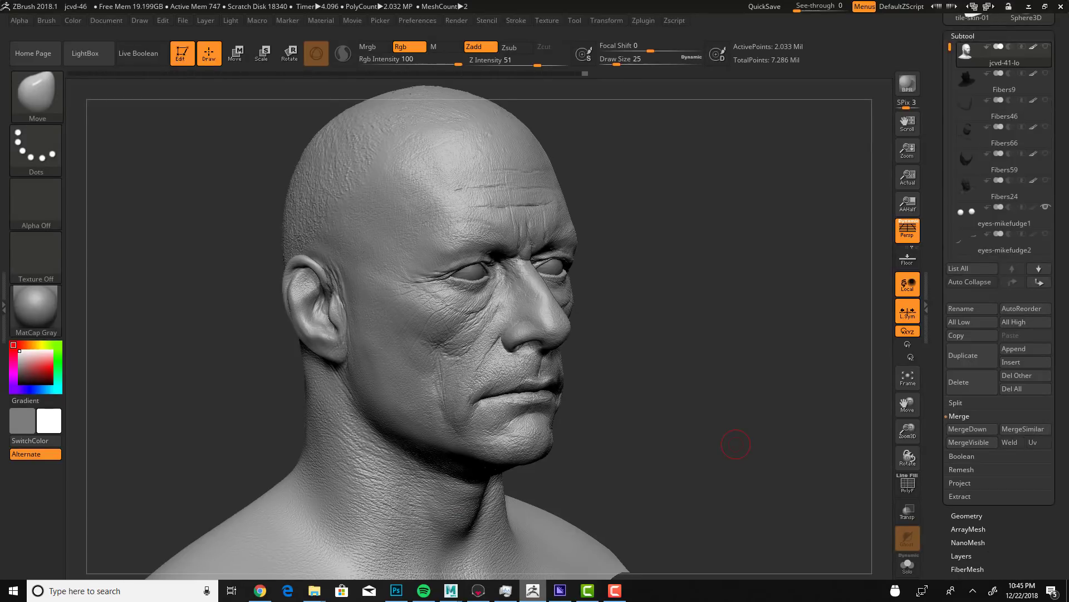
{"action": "left_click", "coordinate": [1048, 217]}
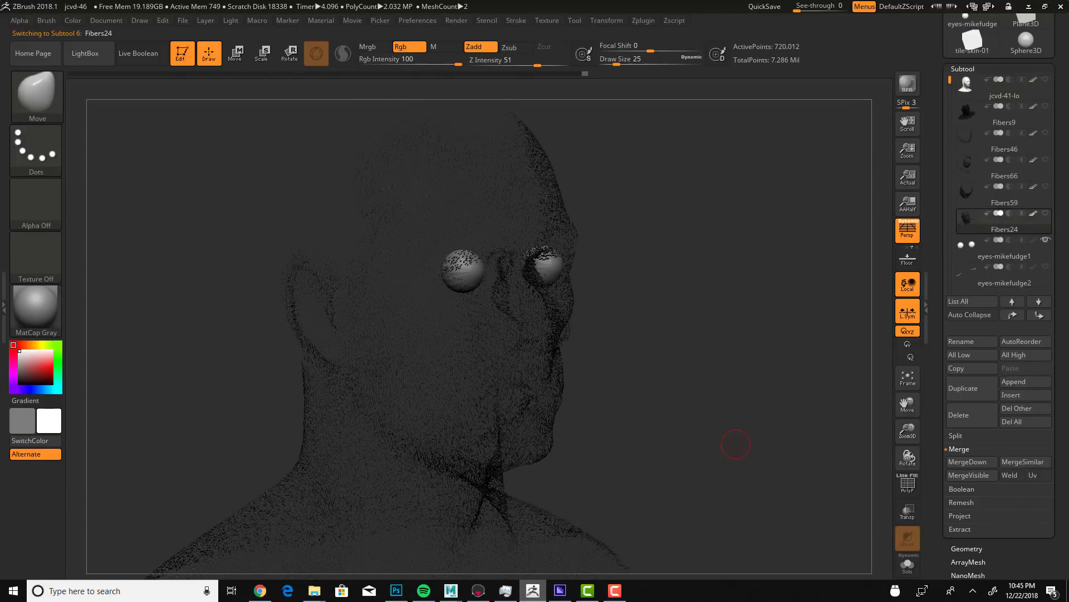
{"action": "left_click", "coordinate": [1046, 80]}
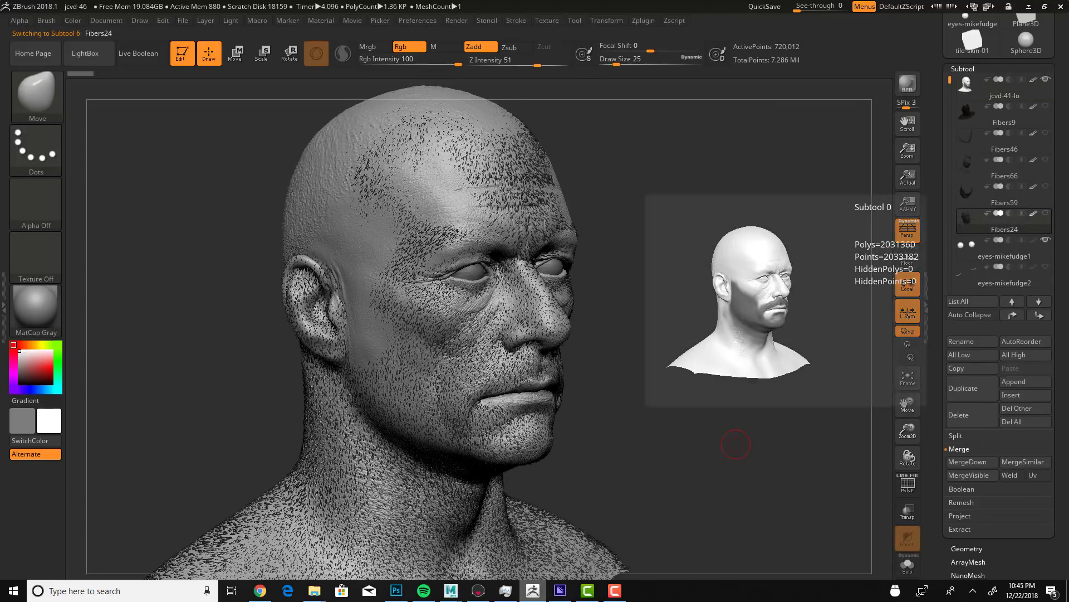
Step: Examine the Fibers24, Fibers59, Fibers66, Fibers46 and Fibers9 subtools on the head in turn, ending with jcvd-41-lo selected
{"action": "left_click_drag", "start_coordinate": [736, 444], "coordinate": [775, 438]}
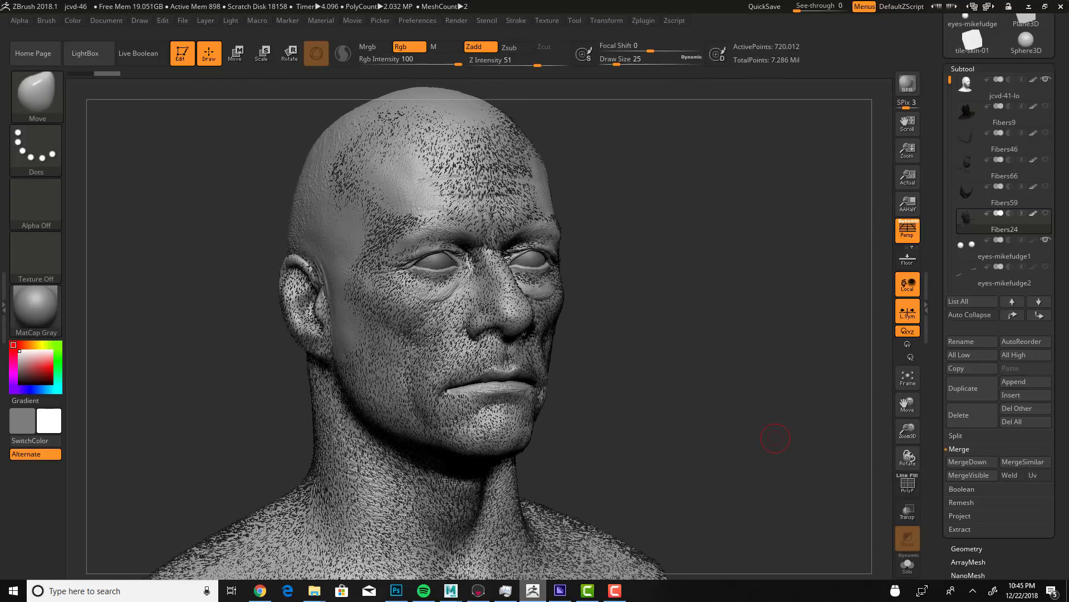
{"action": "left_click", "coordinate": [967, 192]}
{"action": "left_click_drag", "start_coordinate": [782, 371], "coordinate": [796, 377]}
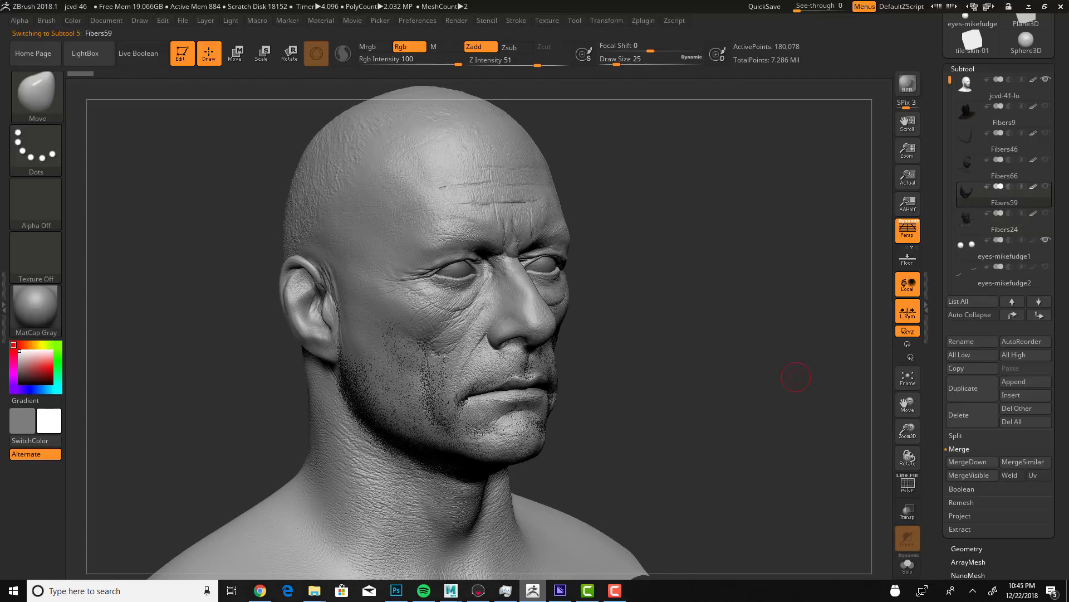
{"action": "left_click", "coordinate": [973, 164]}
{"action": "key", "text": "Up"}
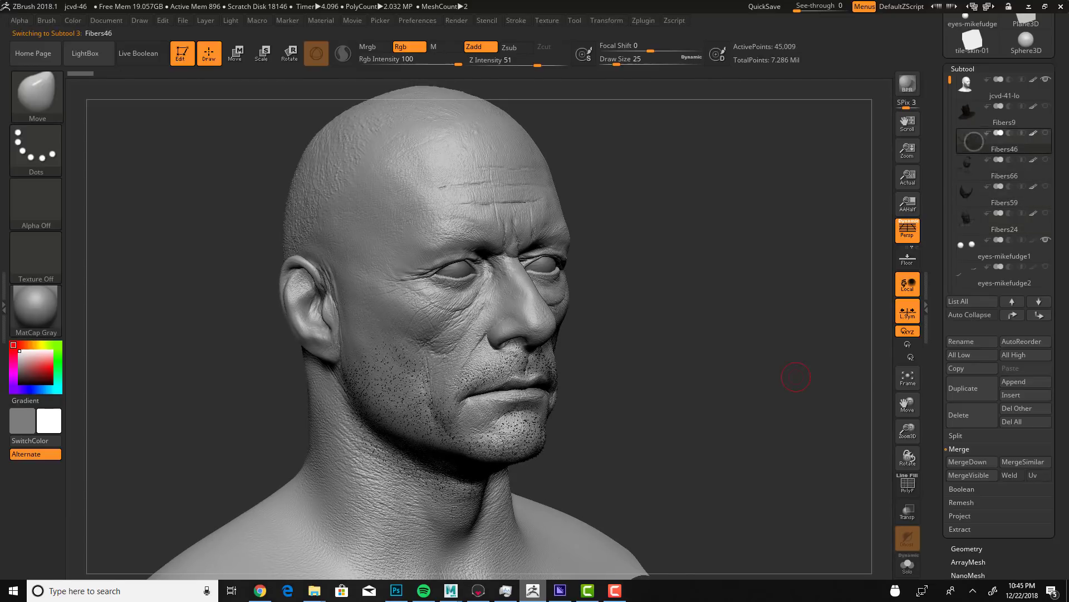
{"action": "key", "text": "Up"}
{"action": "mouse_move", "coordinate": [795, 377]}
{"action": "left_mouse_down"}
{"action": "mouse_move", "coordinate": [730, 370]}
{"action": "mouse_move", "coordinate": [780, 384]}
{"action": "mouse_move", "coordinate": [851, 369]}
{"action": "mouse_move", "coordinate": [811, 396]}
{"action": "mouse_move", "coordinate": [834, 381]}
{"action": "left_mouse_up"}
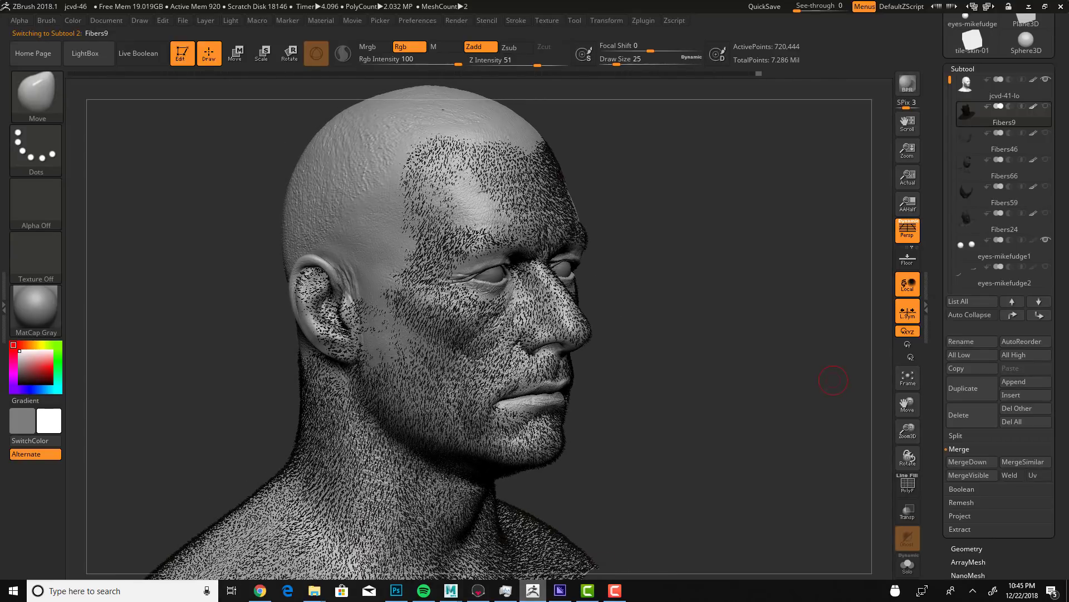
{"action": "key", "text": "Up"}
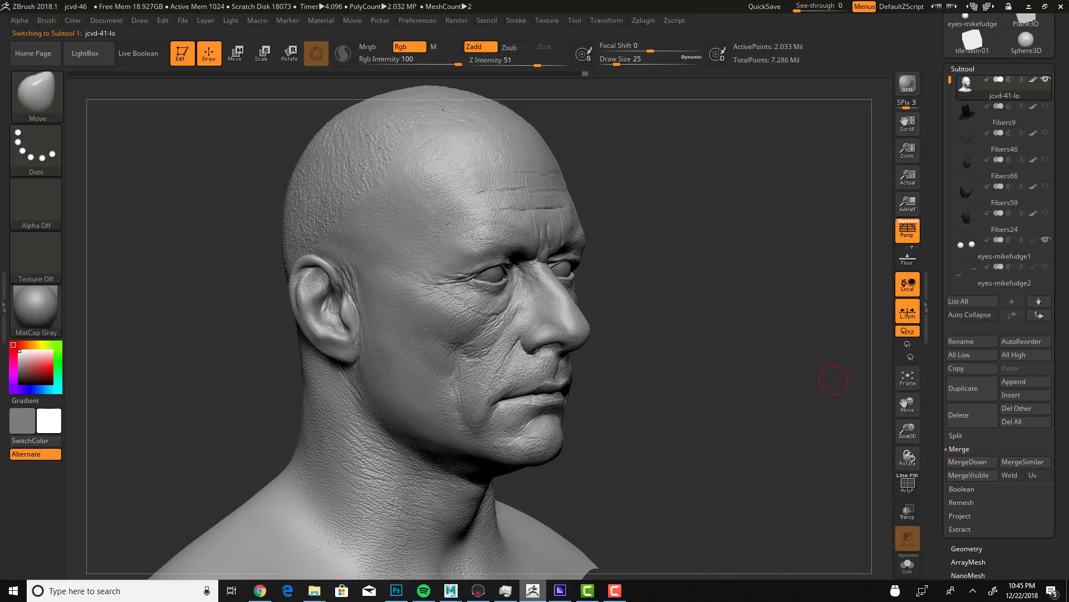
Step: Open the FiberMesh settings for the head and point them out with red marks on a screen sketch
{"action": "left_click", "coordinate": [966, 69]}
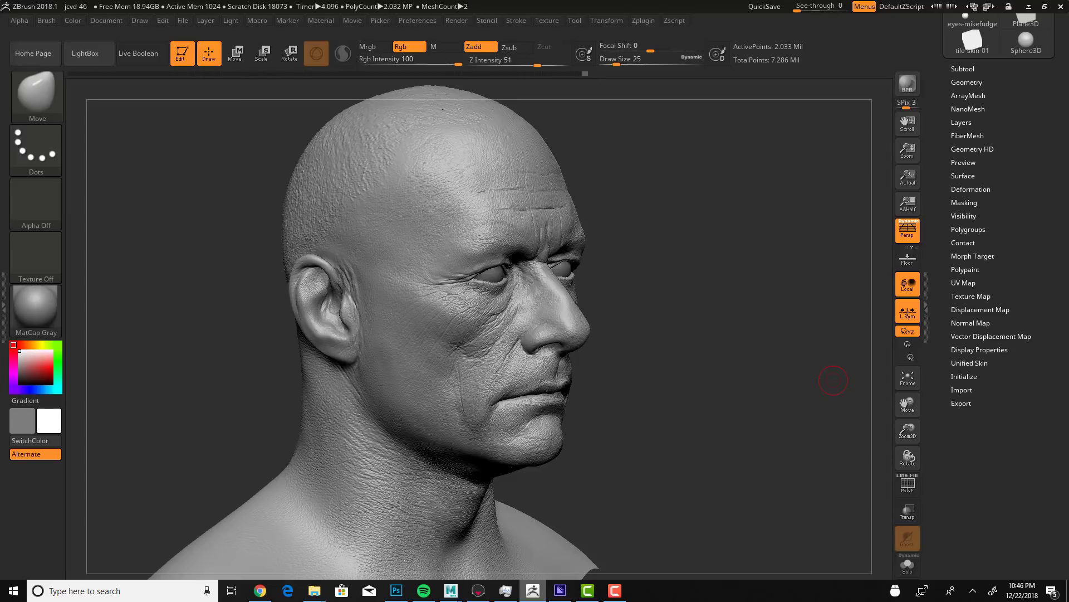
{"action": "left_click", "coordinate": [968, 136]}
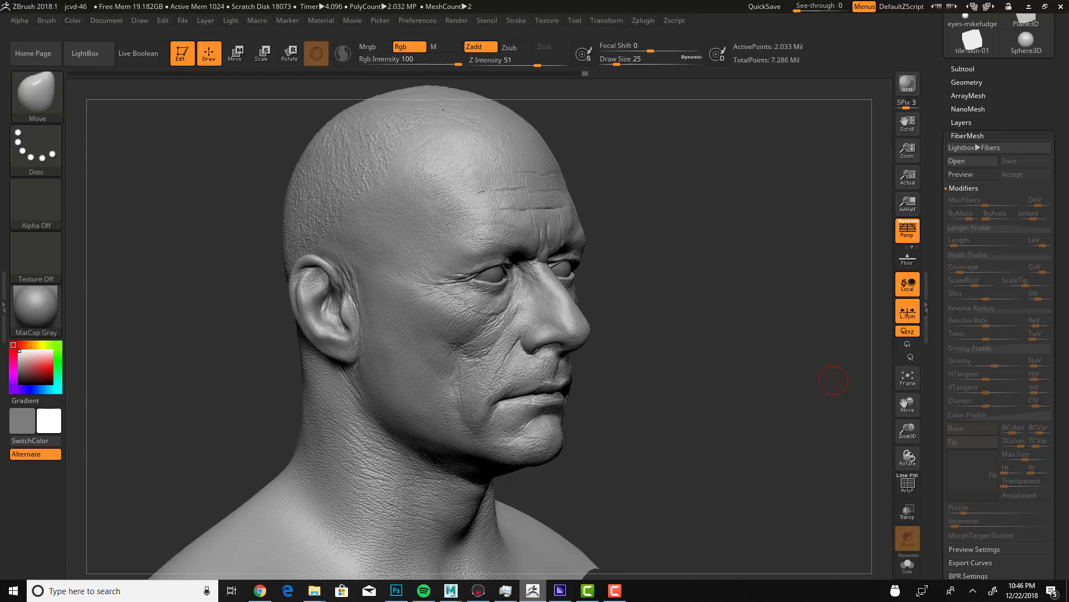
{"action": "left_click", "coordinate": [994, 590]}
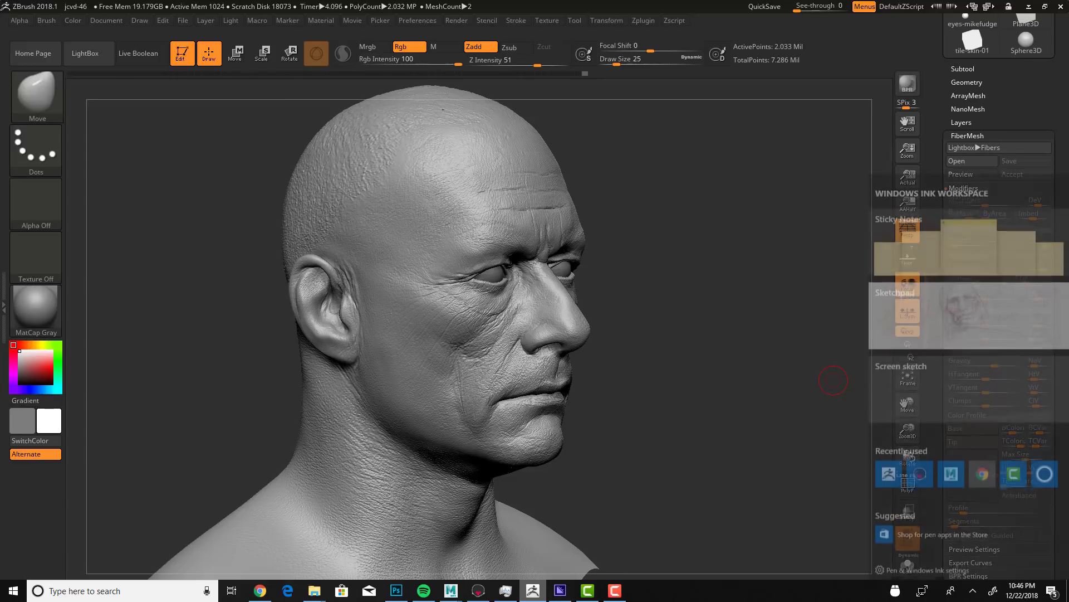
{"action": "left_click", "coordinate": [968, 387]}
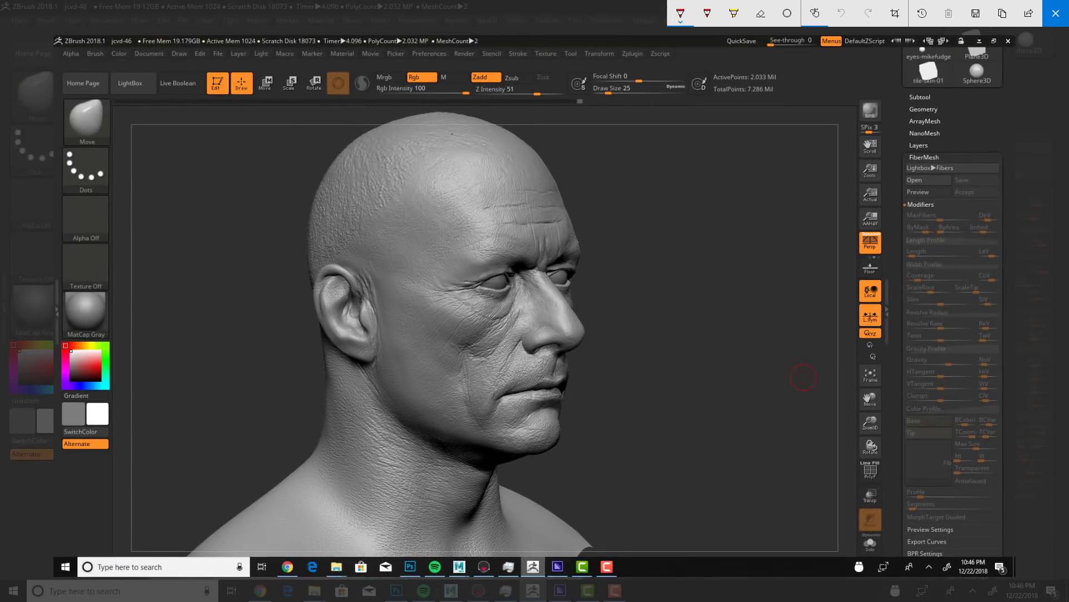
{"action": "mouse_move", "coordinate": [665, 250]}
{"action": "left_mouse_down"}
{"action": "mouse_move", "coordinate": [886, 163]}
{"action": "mouse_move", "coordinate": [867, 191]}
{"action": "left_mouse_up"}
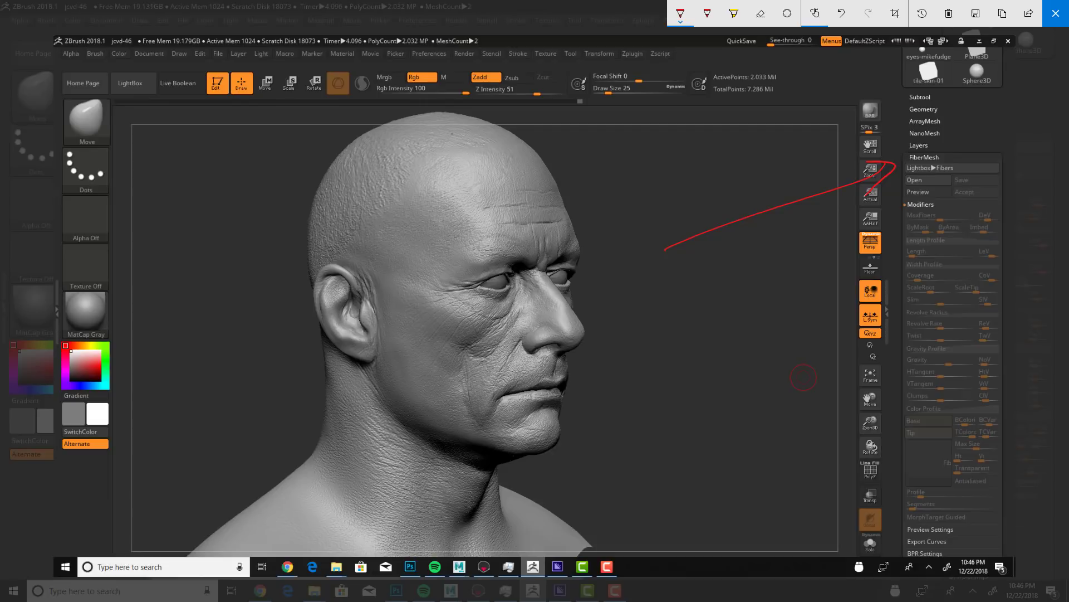
{"action": "mouse_move", "coordinate": [945, 179]}
{"action": "left_mouse_down"}
{"action": "mouse_move", "coordinate": [899, 195]}
{"action": "mouse_move", "coordinate": [949, 189]}
{"action": "left_mouse_up"}
{"action": "left_click", "coordinate": [1056, 13]}
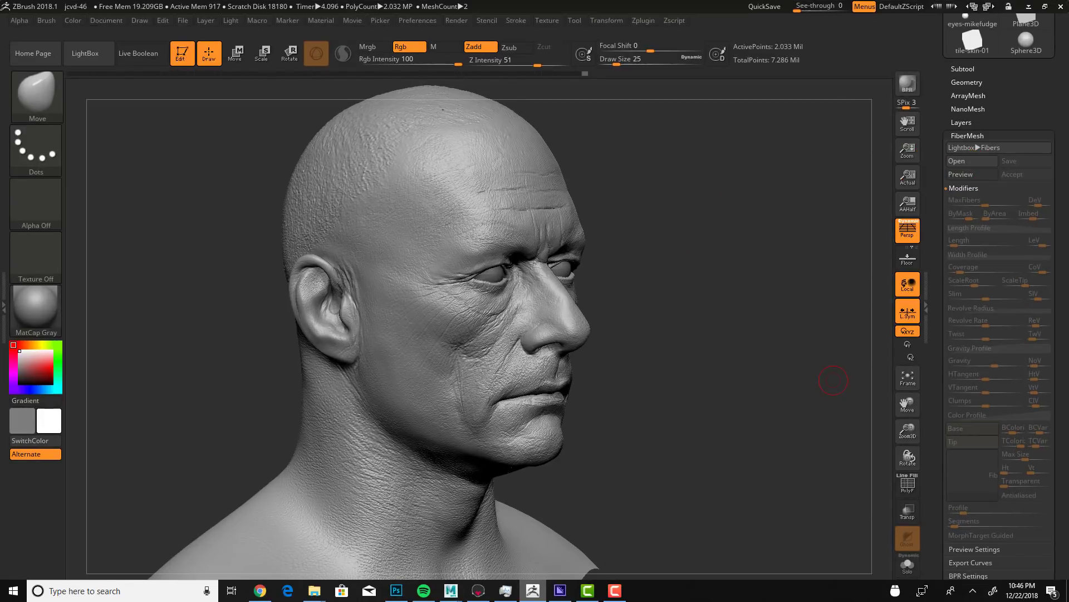
Step: Preview FiberMesh fibers on the head's masked beard area
{"action": "left_click", "coordinate": [961, 174]}
{"action": "left_click", "coordinate": [908, 357]}
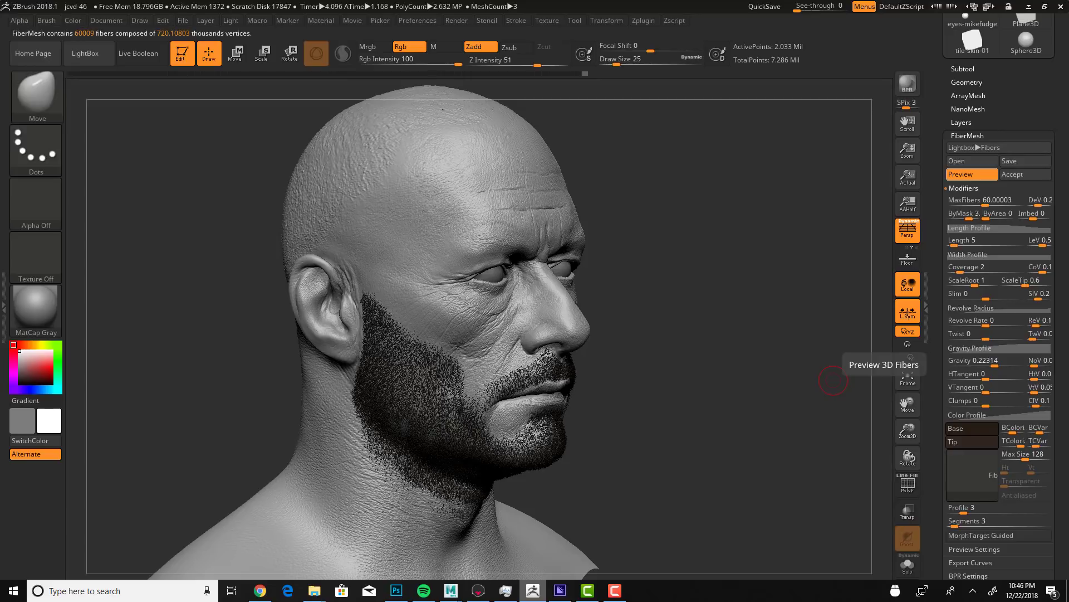
{"action": "left_click_drag", "start_coordinate": [771, 415], "coordinate": [790, 382]}
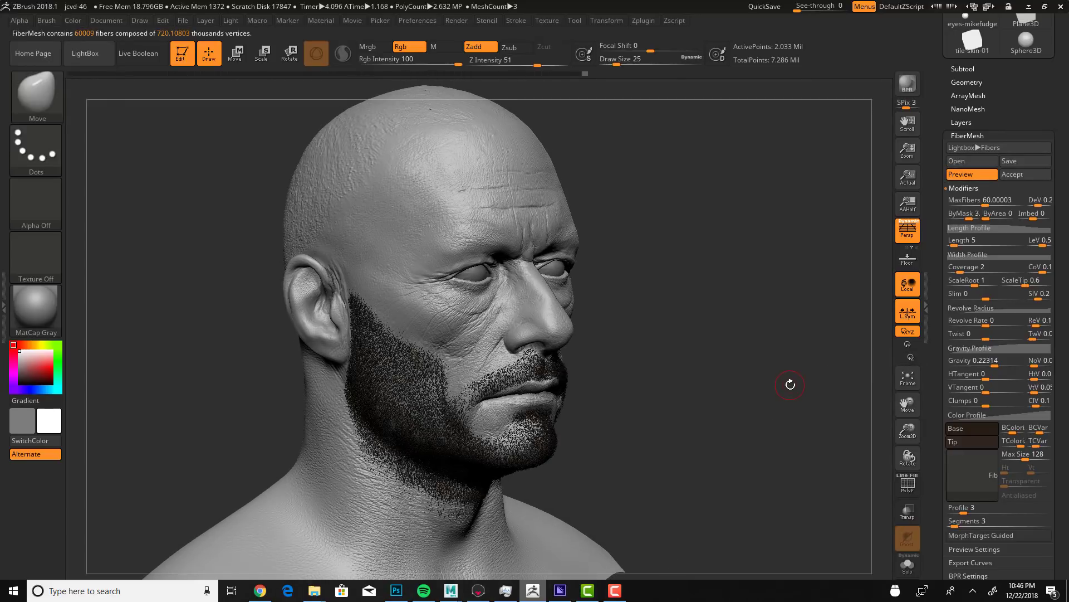
Step: Clear the beard mask from the head
{"action": "left_click", "coordinate": [968, 136]}
{"action": "left_click", "coordinate": [964, 202]}
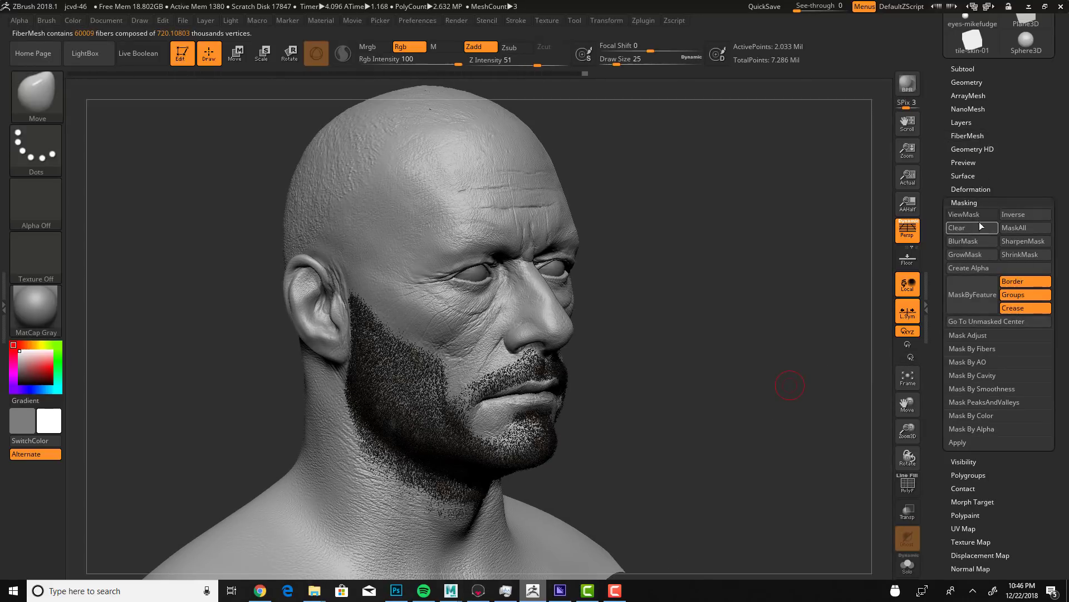
{"action": "left_click_drag", "start_coordinate": [749, 366], "coordinate": [771, 400]}
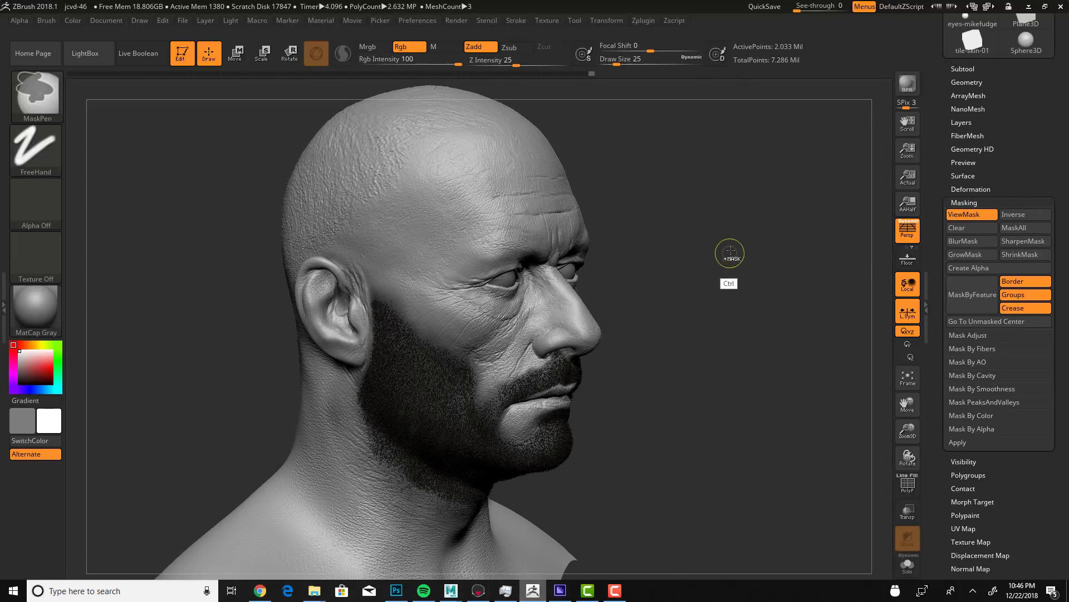
{"action": "mouse_move", "coordinate": [733, 247]}
{"action": "left_mouse_down", "text": "ctrl"}
{"action": "mouse_move", "coordinate": [760, 384]}
{"action": "mouse_move", "coordinate": [890, 238]}
{"action": "left_mouse_up", "text": "ctrl"}
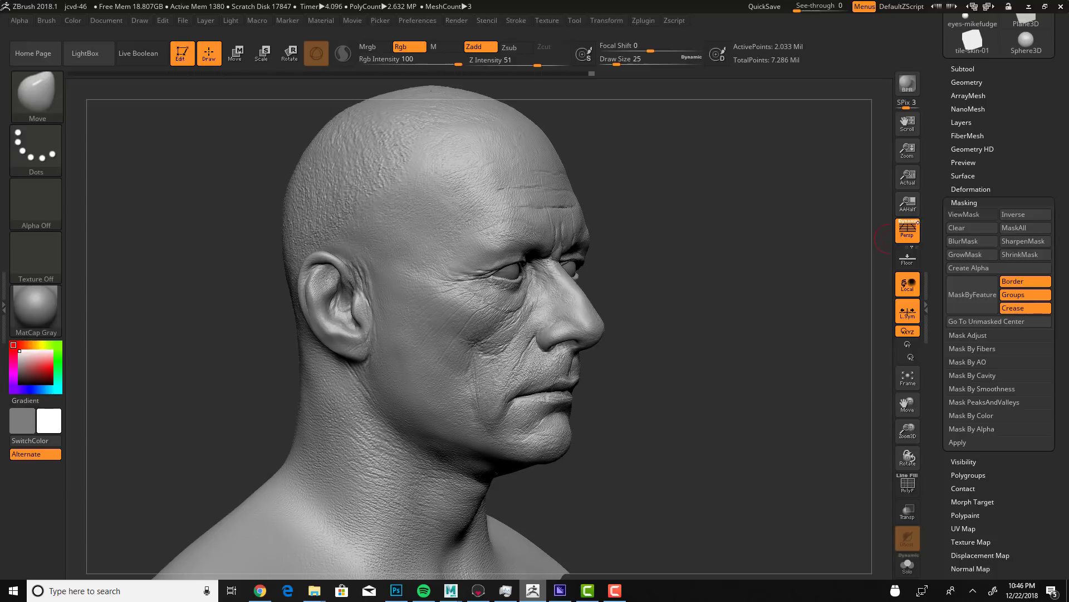
Step: Preview FiberMesh fibers across the entire unmasked head and shoulders and inspect the coverage
{"action": "left_click", "coordinate": [967, 203]}
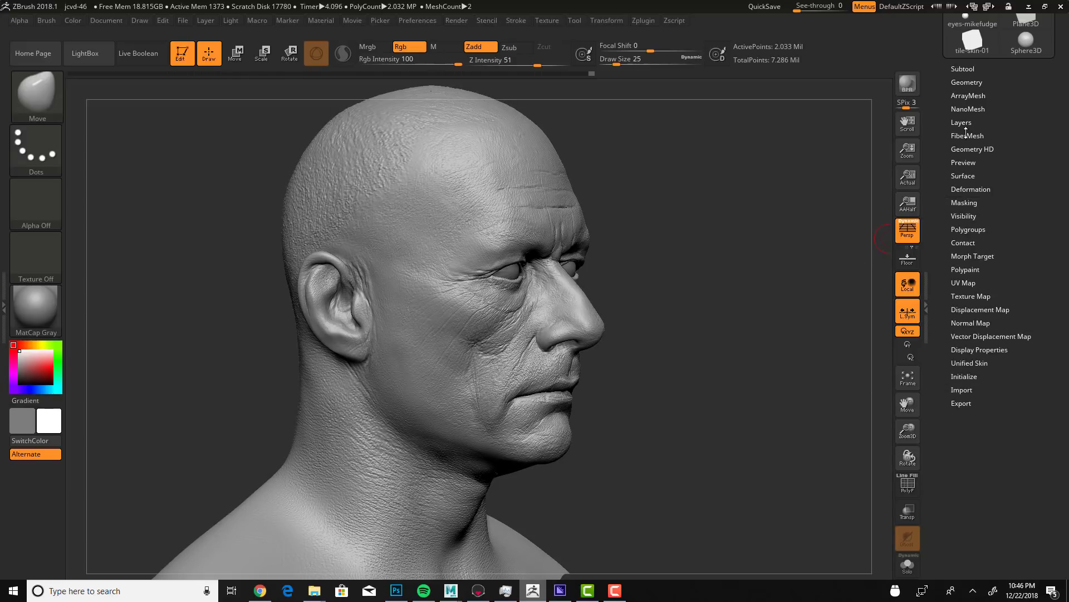
{"action": "left_click", "coordinate": [967, 135]}
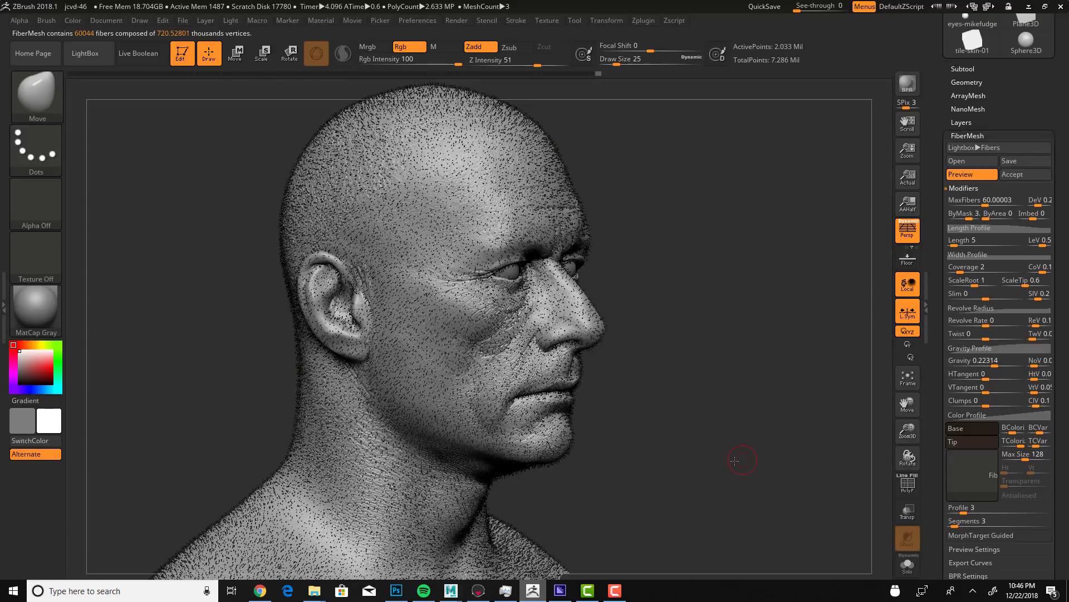
{"action": "left_click_drag", "start_coordinate": [736, 460], "coordinate": [714, 434]}
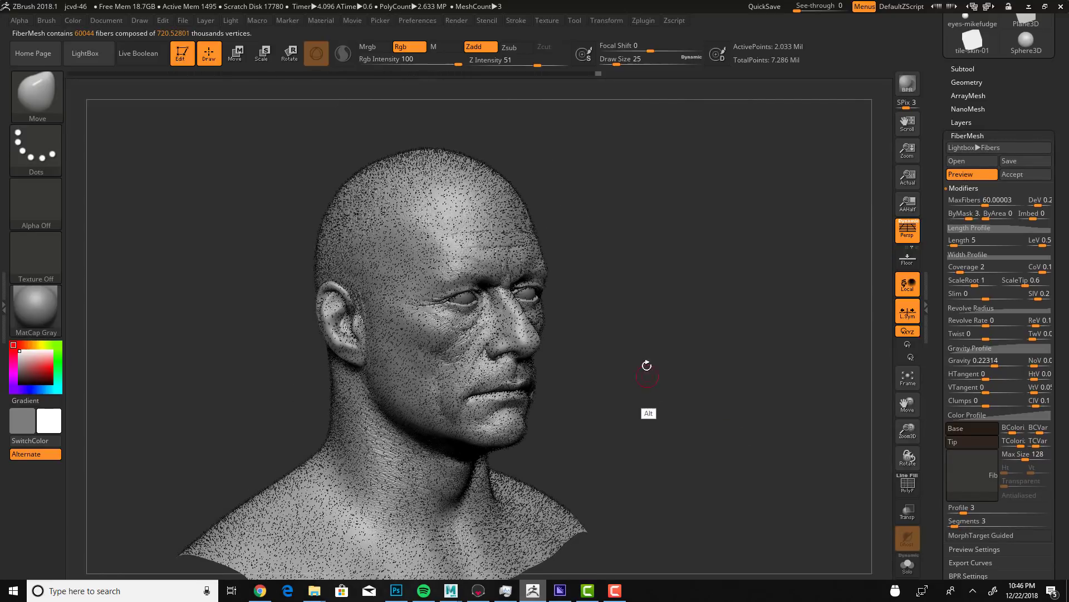
{"action": "left_click_drag", "start_coordinate": [636, 333], "coordinate": [737, 351], "text": "alt"}
{"action": "key", "text": "s"}
{"action": "left_click_drag", "start_coordinate": [552, 310], "coordinate": [567, 310]}
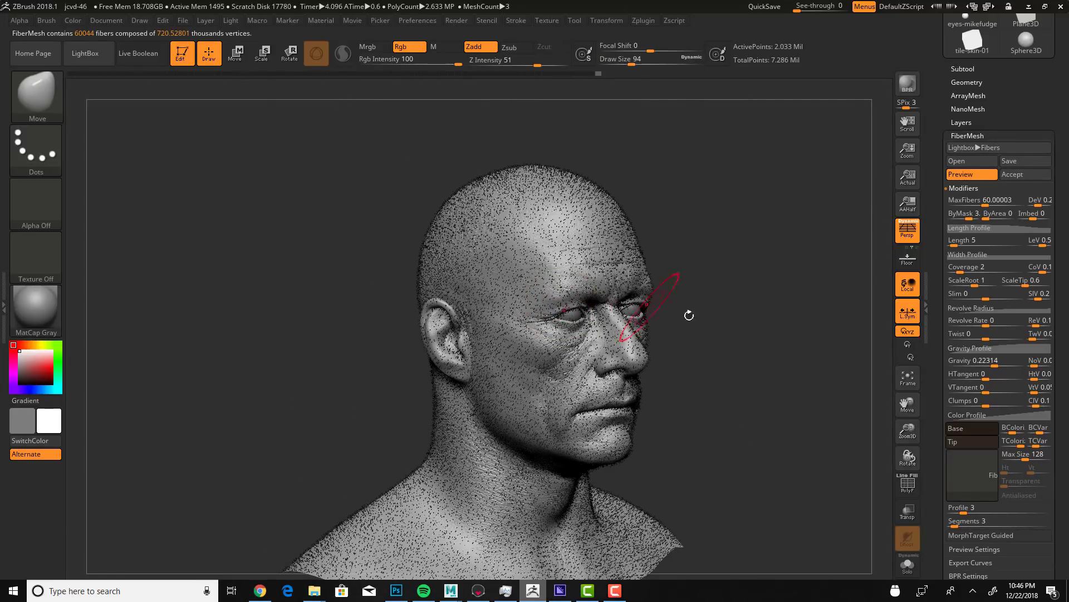
{"action": "left_click_drag", "start_coordinate": [689, 314], "coordinate": [721, 357]}
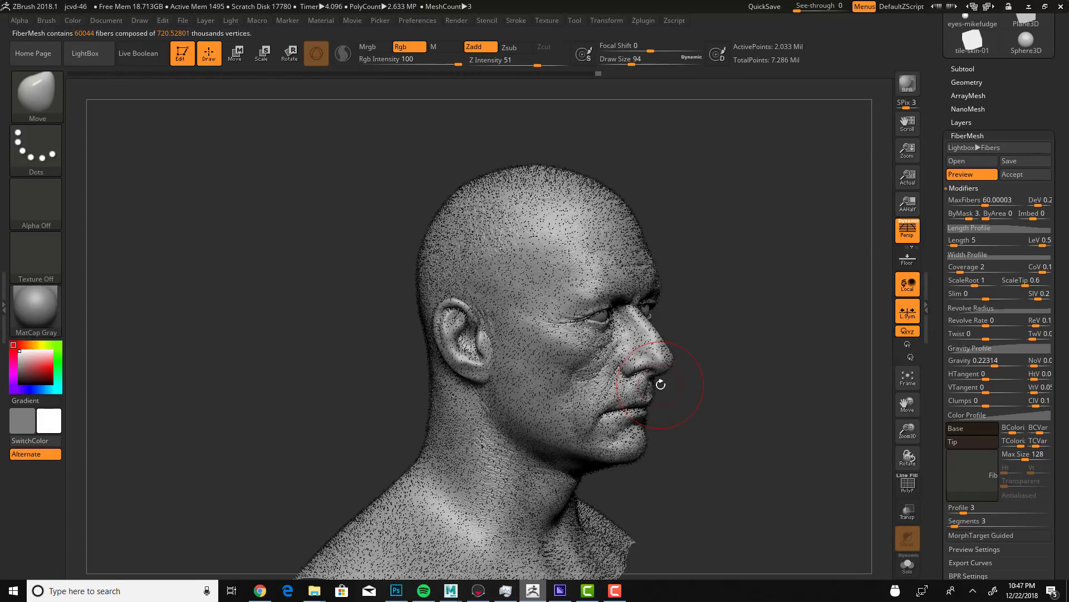
{"action": "left_click_drag", "start_coordinate": [751, 316], "coordinate": [707, 318]}
Step: Turn off the fiber preview and mask the areas around both eyes with a draw size of 31
{"action": "key", "text": "s"}
{"action": "left_click_drag", "start_coordinate": [564, 316], "coordinate": [552, 317]}
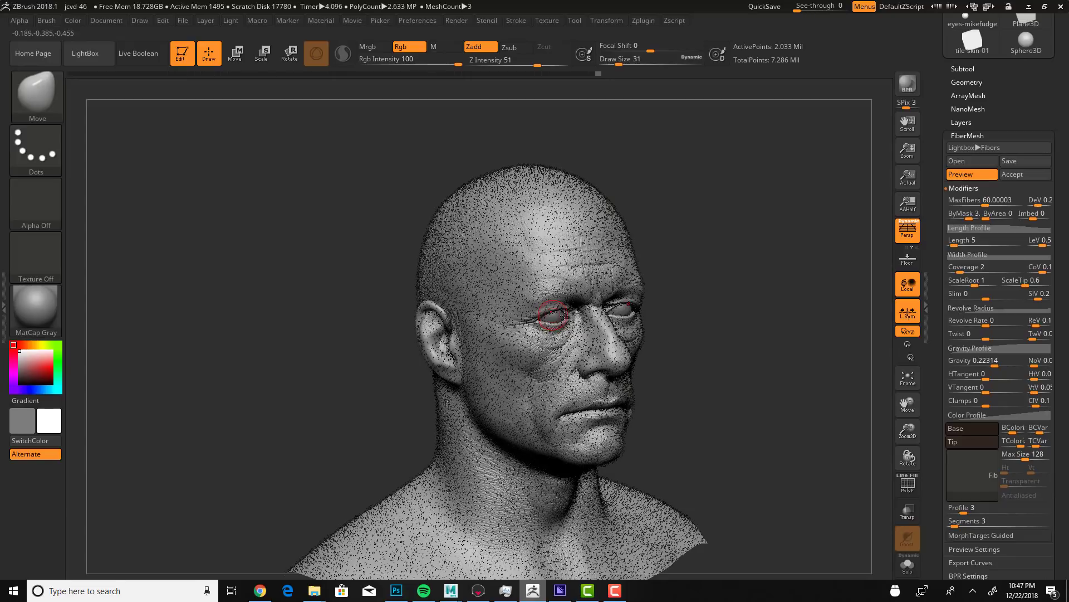
{"action": "left_click_drag", "start_coordinate": [719, 334], "coordinate": [708, 334]}
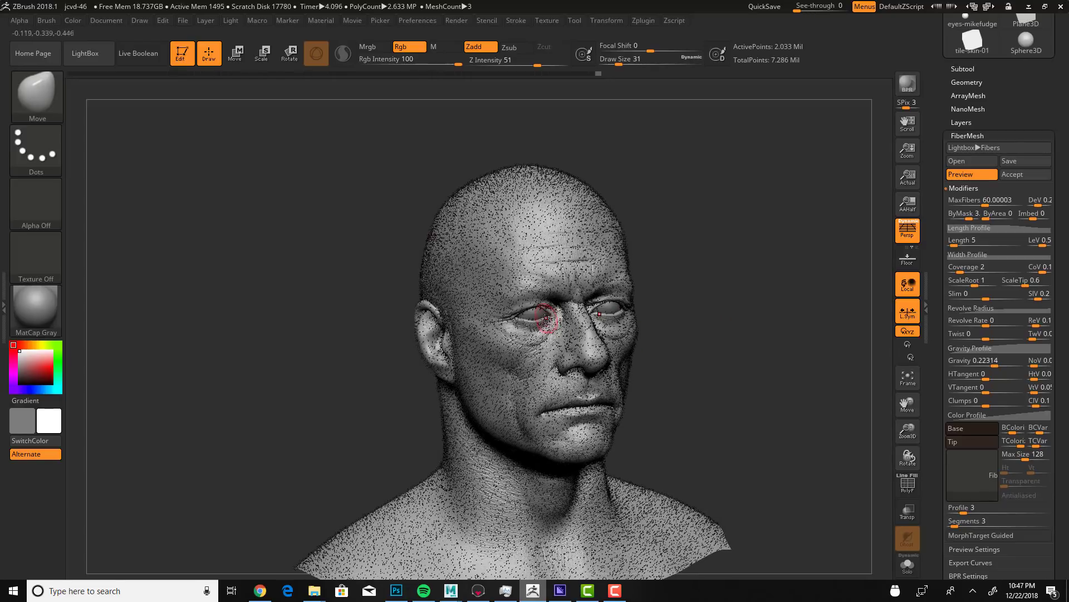
{"action": "key", "text": "ctrl"}
{"action": "mouse_move", "coordinate": [521, 301]}
{"action": "left_mouse_down", "text": "ctrl"}
{"action": "mouse_move", "coordinate": [535, 302]}
{"action": "mouse_move", "coordinate": [530, 315]}
{"action": "mouse_move", "coordinate": [522, 300]}
{"action": "mouse_move", "coordinate": [516, 309]}
{"action": "left_mouse_up", "text": "ctrl"}
{"action": "mouse_move", "coordinate": [710, 335]}
{"action": "left_mouse_down", "text": "alt"}
{"action": "mouse_move", "coordinate": [697, 313]}
{"action": "mouse_move", "coordinate": [763, 368]}
{"action": "mouse_move", "coordinate": [771, 329]}
{"action": "left_mouse_up", "text": "alt"}
{"action": "key", "text": "ctrl"}
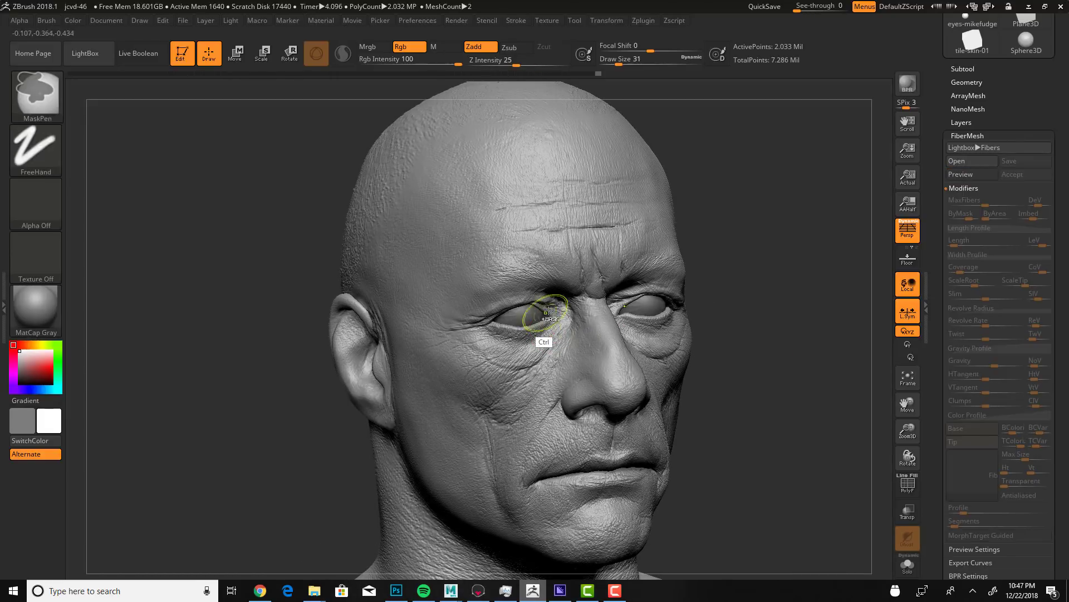
{"action": "left_click_drag", "start_coordinate": [521, 335], "coordinate": [537, 316], "text": "ctrl"}
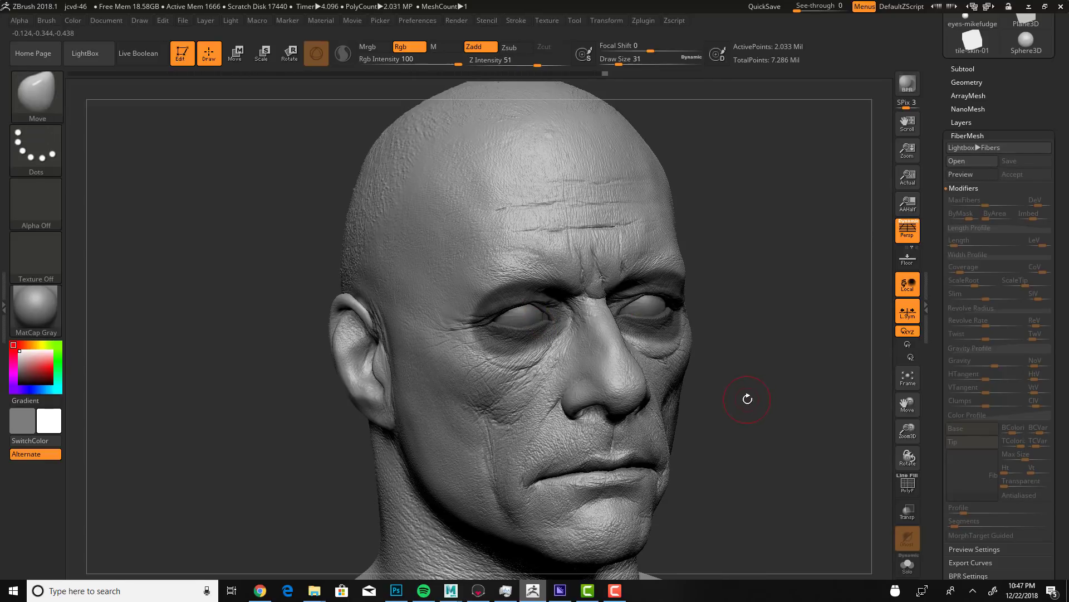
Step: Mask the lips and nostrils, cleaning up the mask edges with a draw size of 13
{"action": "left_click_drag", "start_coordinate": [747, 399], "coordinate": [716, 386]}
{"action": "mouse_move", "coordinate": [640, 469]}
{"action": "left_mouse_down", "text": "ctrl"}
{"action": "mouse_move", "coordinate": [609, 461]}
{"action": "mouse_move", "coordinate": [549, 475]}
{"action": "mouse_move", "coordinate": [592, 465]}
{"action": "left_mouse_up", "text": "ctrl"}
{"action": "key", "text": "s"}
{"action": "left_click_drag", "start_coordinate": [579, 447], "coordinate": [519, 473], "text": "ctrl+alt"}
{"action": "mouse_move", "coordinate": [612, 435]}
{"action": "left_mouse_down", "text": "ctrl+alt"}
{"action": "mouse_move", "coordinate": [561, 446]}
{"action": "mouse_move", "coordinate": [609, 440]}
{"action": "left_mouse_up", "text": "ctrl+alt"}
{"action": "mouse_move", "coordinate": [532, 495]}
{"action": "left_mouse_down", "text": "ctrl+alt"}
{"action": "mouse_move", "coordinate": [546, 510]}
{"action": "mouse_move", "coordinate": [615, 506]}
{"action": "left_mouse_up", "text": "ctrl+alt"}
{"action": "left_click_drag", "start_coordinate": [730, 432], "coordinate": [628, 394]}
{"action": "key", "text": "ctrl"}
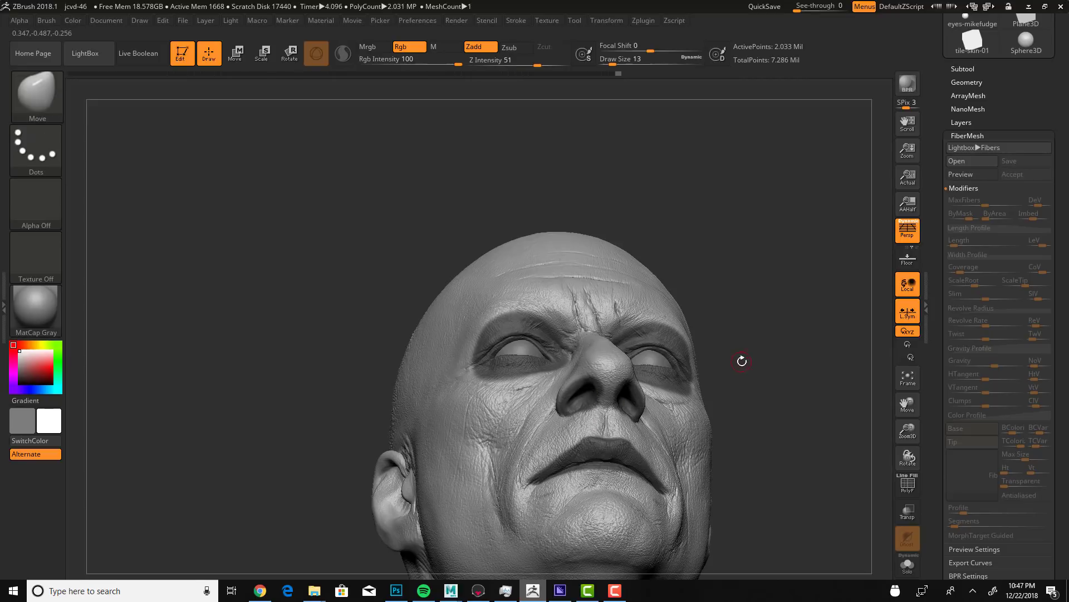
Step: Mask the scalp, the ears and the back of the head with a draw size of 71
{"action": "left_click_drag", "start_coordinate": [741, 358], "coordinate": [651, 388]}
{"action": "mouse_move", "coordinate": [769, 435]}
{"action": "left_mouse_down"}
{"action": "mouse_move", "coordinate": [728, 396]}
{"action": "mouse_move", "coordinate": [463, 411]}
{"action": "mouse_move", "coordinate": [456, 396]}
{"action": "mouse_move", "coordinate": [427, 408]}
{"action": "mouse_move", "coordinate": [404, 366]}
{"action": "mouse_move", "coordinate": [418, 351]}
{"action": "mouse_move", "coordinate": [401, 334]}
{"action": "mouse_move", "coordinate": [423, 290]}
{"action": "mouse_move", "coordinate": [424, 353]}
{"action": "mouse_move", "coordinate": [445, 240]}
{"action": "mouse_move", "coordinate": [414, 273]}
{"action": "left_mouse_up"}
{"action": "key", "text": "s"}
{"action": "mouse_move", "coordinate": [652, 210]}
{"action": "left_mouse_down"}
{"action": "mouse_move", "coordinate": [450, 284]}
{"action": "mouse_move", "coordinate": [433, 275]}
{"action": "mouse_move", "coordinate": [521, 215]}
{"action": "mouse_move", "coordinate": [473, 246]}
{"action": "mouse_move", "coordinate": [467, 210]}
{"action": "mouse_move", "coordinate": [435, 234]}
{"action": "left_mouse_up"}
{"action": "left_click_drag", "start_coordinate": [590, 173], "coordinate": [729, 164]}
{"action": "mouse_move", "coordinate": [382, 238]}
{"action": "left_mouse_down", "text": "ctrl"}
{"action": "mouse_move", "coordinate": [357, 345]}
{"action": "mouse_move", "coordinate": [286, 371]}
{"action": "mouse_move", "coordinate": [273, 398]}
{"action": "mouse_move", "coordinate": [329, 440]}
{"action": "mouse_move", "coordinate": [255, 386]}
{"action": "mouse_move", "coordinate": [310, 443]}
{"action": "mouse_move", "coordinate": [339, 441]}
{"action": "left_mouse_up", "text": "ctrl"}
{"action": "left_click_drag", "start_coordinate": [416, 398], "coordinate": [444, 374]}
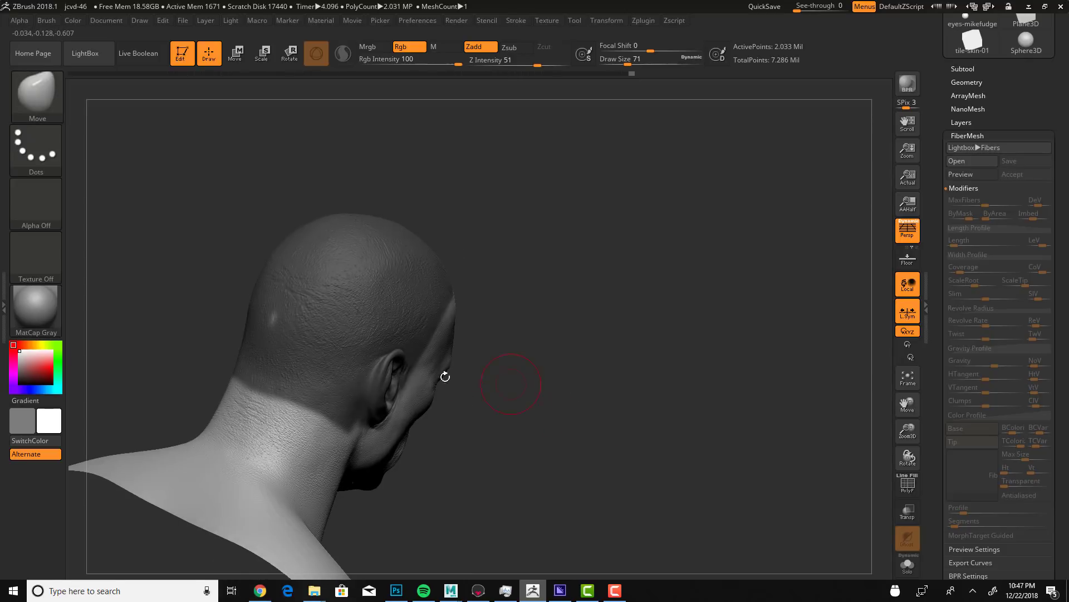
Step: Refine the mask edge in front of the ears and along the forehead hairline with a draw size of 44
{"action": "mouse_move", "coordinate": [523, 337]}
{"action": "left_mouse_down"}
{"action": "mouse_move", "coordinate": [579, 365]}
{"action": "mouse_move", "coordinate": [566, 323]}
{"action": "left_mouse_up"}
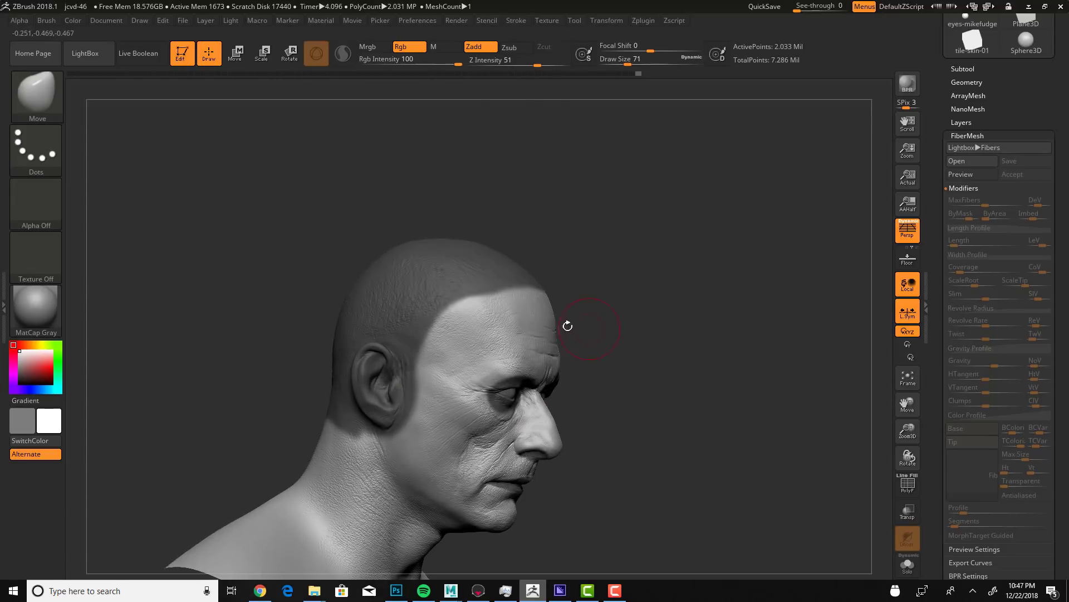
{"action": "key", "text": "s"}
{"action": "left_click_drag", "start_coordinate": [406, 418], "coordinate": [333, 419]}
{"action": "mouse_move", "coordinate": [702, 348]}
{"action": "left_mouse_down"}
{"action": "mouse_move", "coordinate": [643, 338]}
{"action": "mouse_move", "coordinate": [458, 358]}
{"action": "left_mouse_up"}
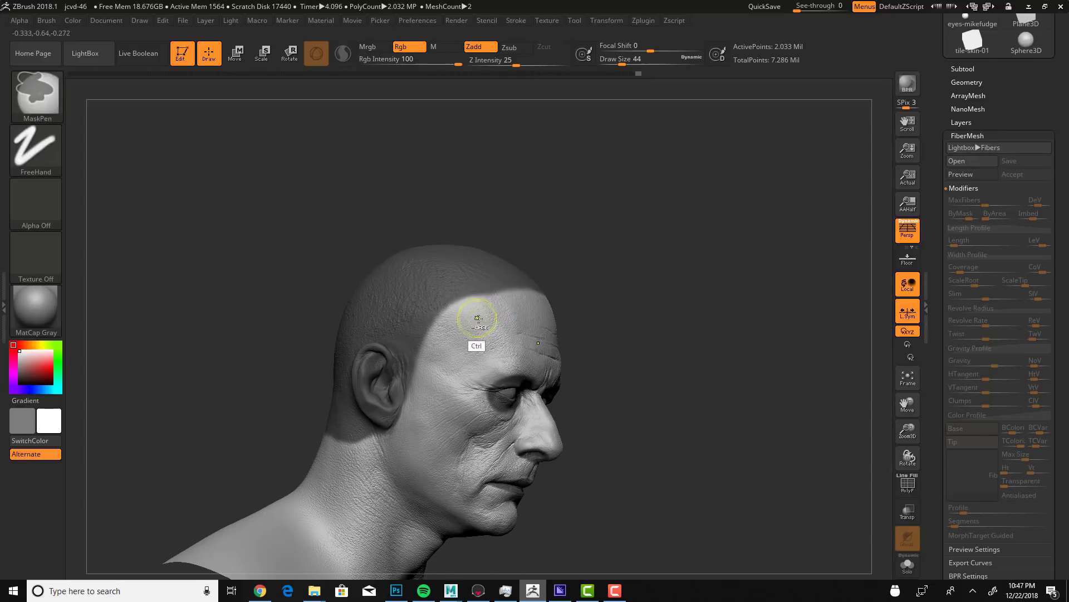
{"action": "mouse_move", "coordinate": [479, 317]}
{"action": "left_mouse_down", "text": "ctrl+alt"}
{"action": "mouse_move", "coordinate": [453, 330]}
{"action": "mouse_move", "coordinate": [447, 307]}
{"action": "mouse_move", "coordinate": [432, 312]}
{"action": "left_mouse_up", "text": "ctrl+alt"}
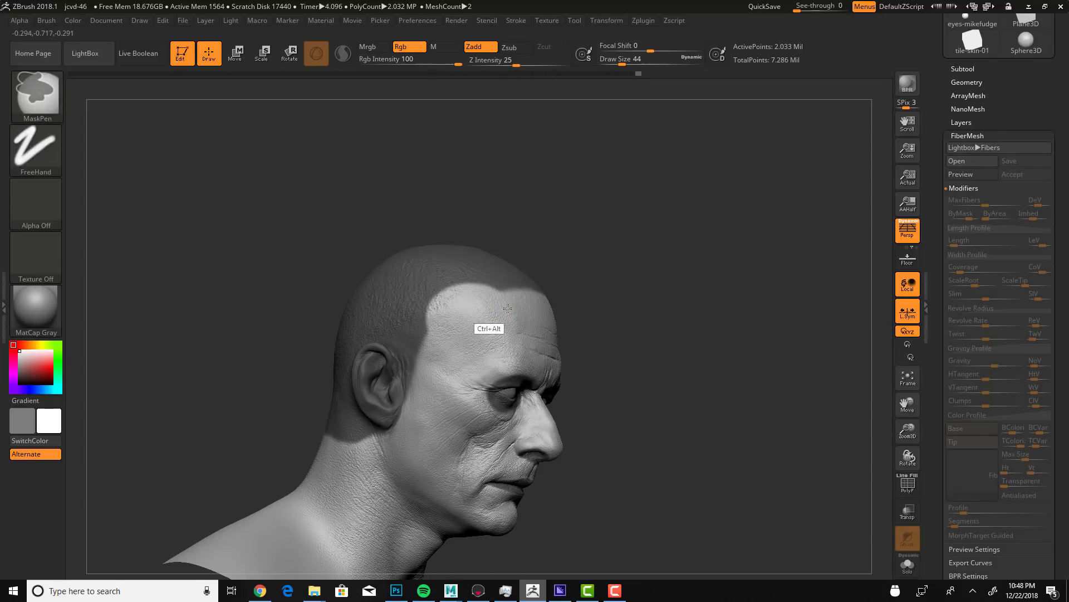
{"action": "left_click_drag", "start_coordinate": [661, 329], "coordinate": [507, 310]}
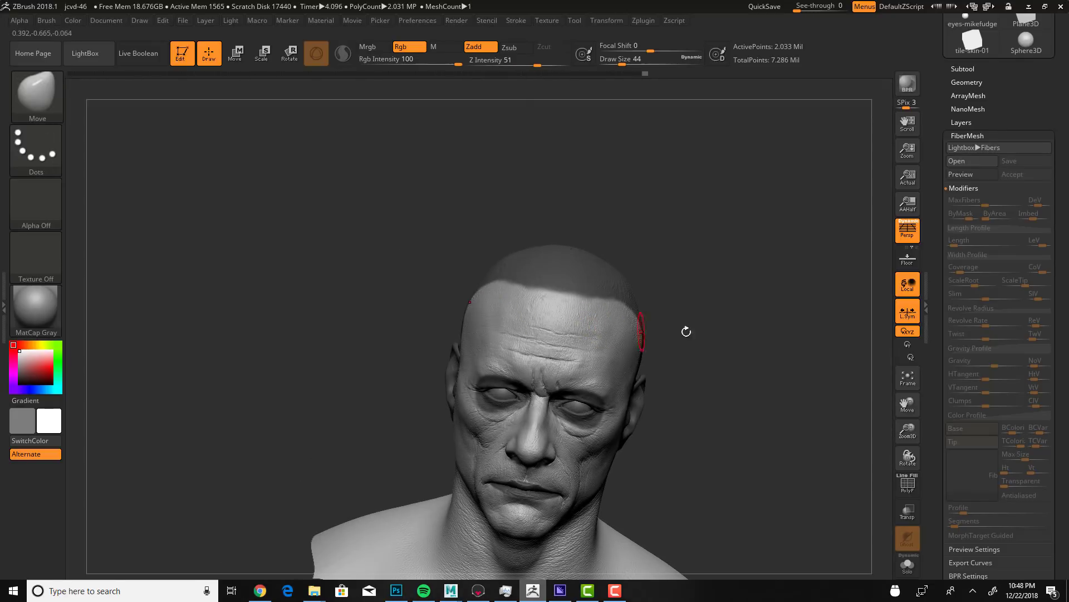
{"action": "left_click_drag", "start_coordinate": [714, 343], "coordinate": [669, 334]}
{"action": "left_click_drag", "start_coordinate": [567, 282], "coordinate": [542, 280], "text": "ctrl"}
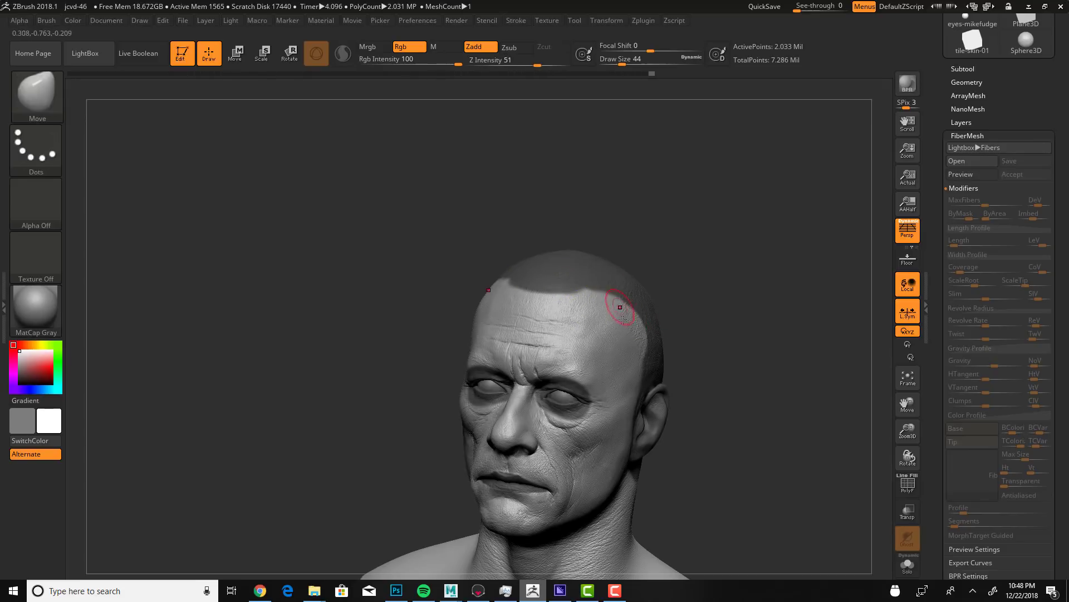
{"action": "mouse_move", "coordinate": [747, 348]}
{"action": "left_mouse_down"}
{"action": "mouse_move", "coordinate": [753, 339]}
{"action": "mouse_move", "coordinate": [791, 370]}
{"action": "mouse_move", "coordinate": [749, 330]}
{"action": "left_mouse_up"}
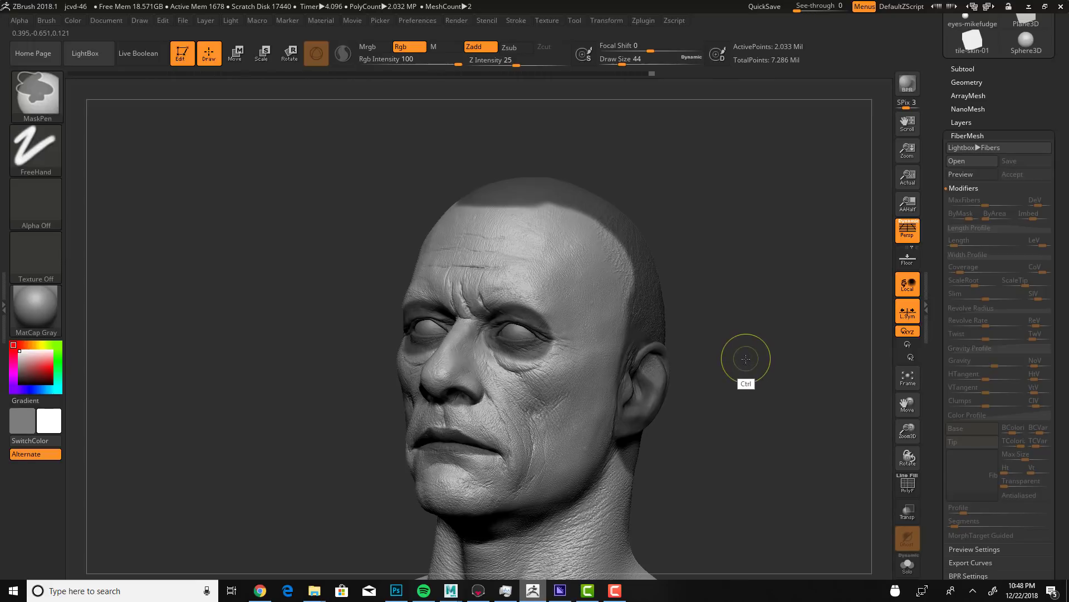
Step: Invert the mask to cover the face, neck and shoulders, and touch up its edges around the nostrils with a draw size of 6
{"action": "left_click", "coordinate": [747, 359], "text": "ctrl"}
{"action": "mouse_move", "coordinate": [749, 387]}
{"action": "left_mouse_down"}
{"action": "mouse_move", "coordinate": [723, 382]}
{"action": "mouse_move", "coordinate": [745, 382]}
{"action": "mouse_move", "coordinate": [779, 429]}
{"action": "mouse_move", "coordinate": [739, 440]}
{"action": "mouse_move", "coordinate": [759, 412]}
{"action": "mouse_move", "coordinate": [749, 398]}
{"action": "left_mouse_up"}
{"action": "key", "text": "s"}
{"action": "mouse_move", "coordinate": [634, 311]}
{"action": "left_mouse_down"}
{"action": "mouse_move", "coordinate": [595, 309]}
{"action": "mouse_move", "coordinate": [623, 299]}
{"action": "mouse_move", "coordinate": [637, 314]}
{"action": "mouse_move", "coordinate": [604, 336]}
{"action": "left_mouse_up"}
{"action": "key", "text": "ctrl"}
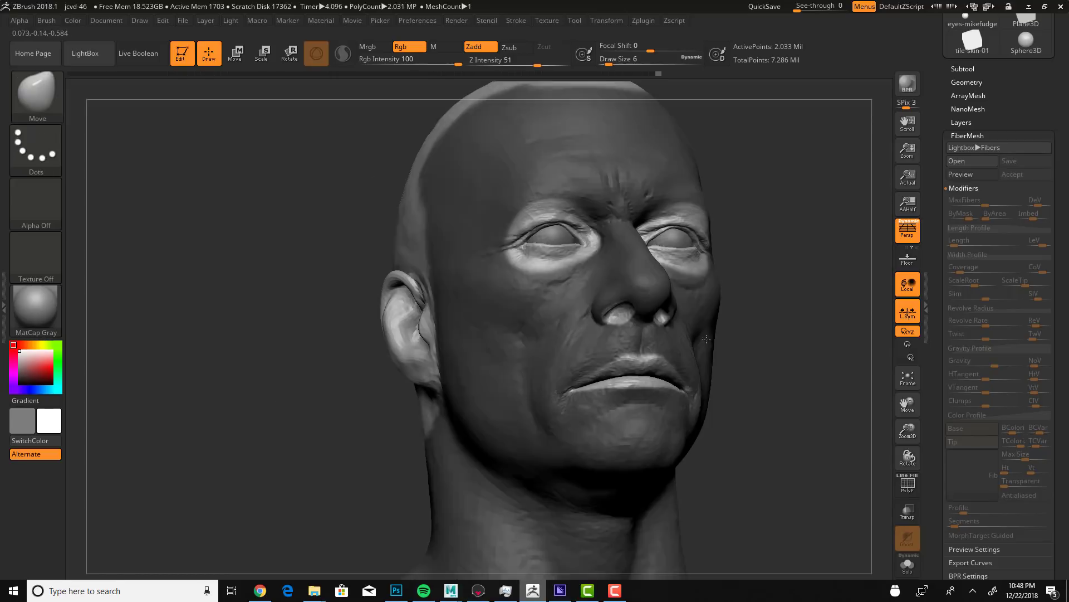
{"action": "key", "text": "ctrl"}
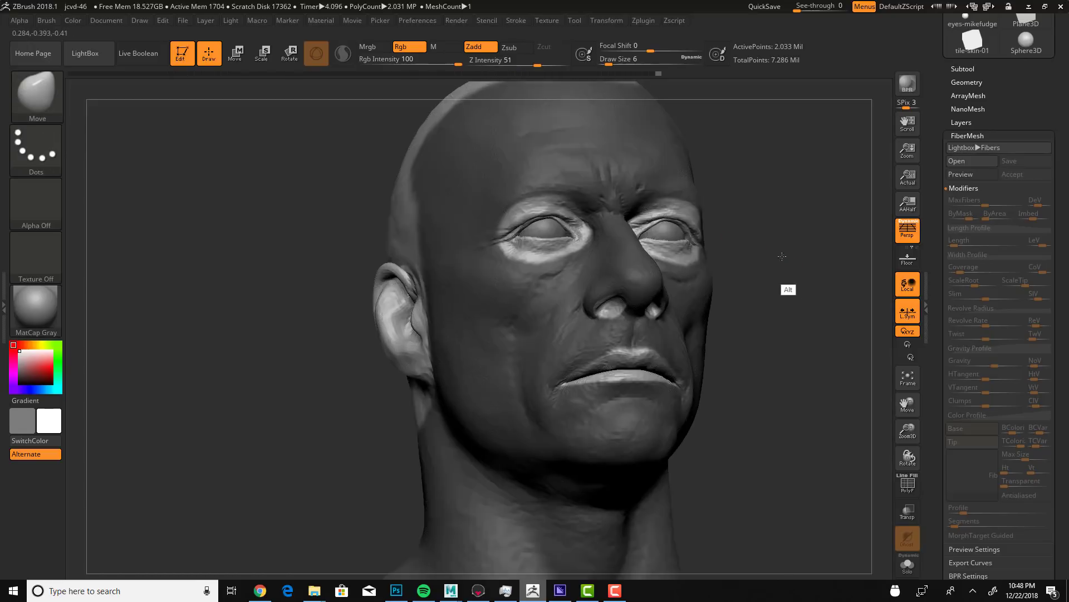
{"action": "mouse_move", "coordinate": [782, 256]}
{"action": "left_mouse_down"}
{"action": "mouse_move", "coordinate": [741, 329]}
{"action": "mouse_move", "coordinate": [683, 377]}
{"action": "left_mouse_up"}
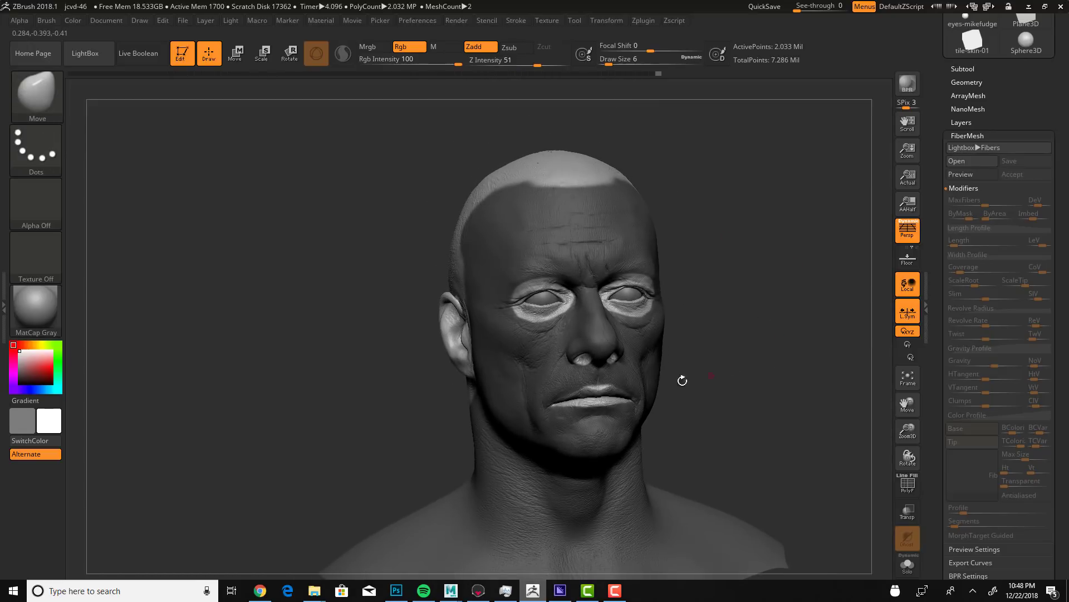
Step: Soften the mask edges by blurring the mask at a lower subdivision level, and return the head to its high-resolution level
{"action": "key", "text": "s"}
{"action": "left_click", "coordinate": [962, 122]}
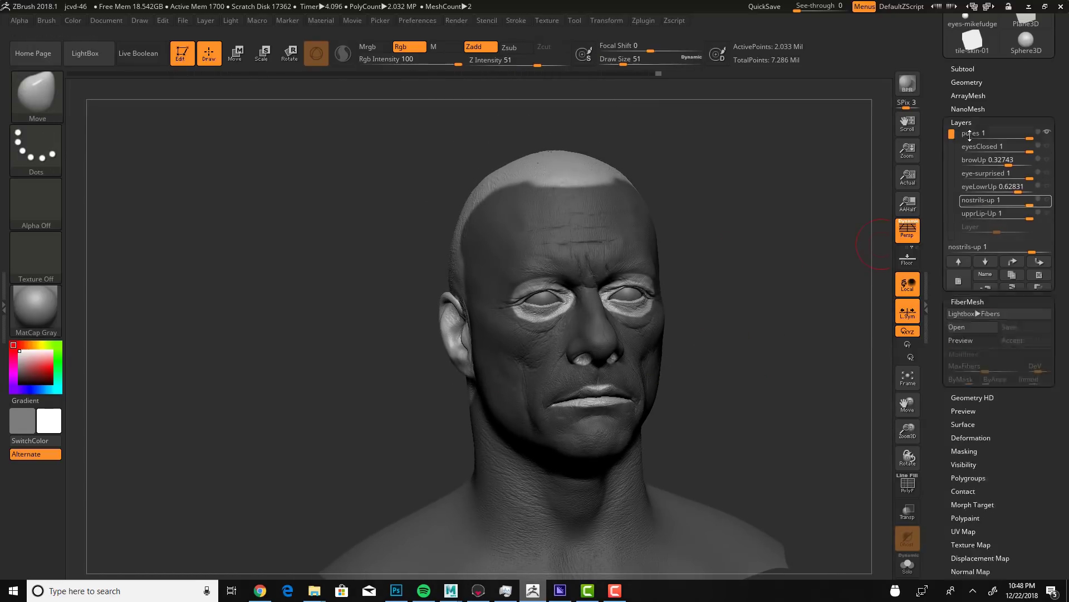
{"action": "left_click", "coordinate": [970, 123]}
{"action": "left_click", "coordinate": [968, 136]}
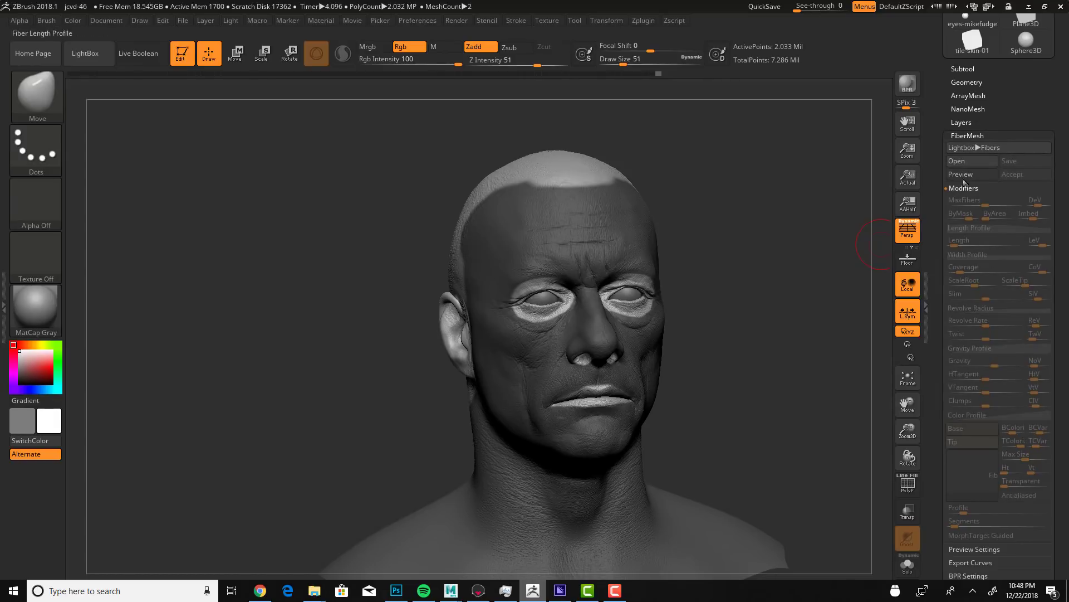
{"action": "left_click", "coordinate": [965, 136]}
{"action": "left_click", "coordinate": [965, 202]}
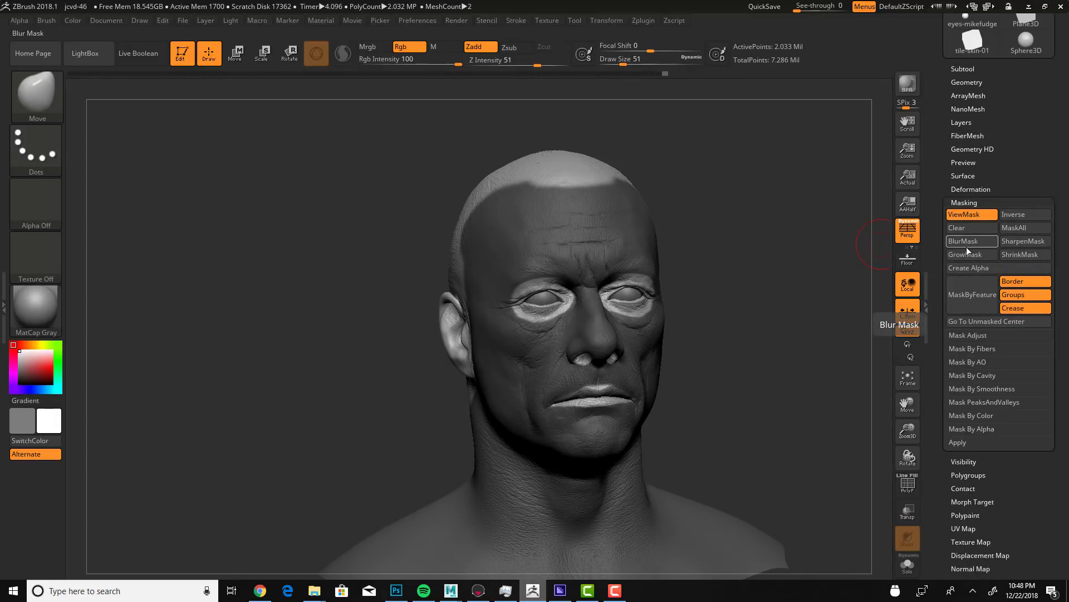
{"action": "left_click", "coordinate": [964, 252]}
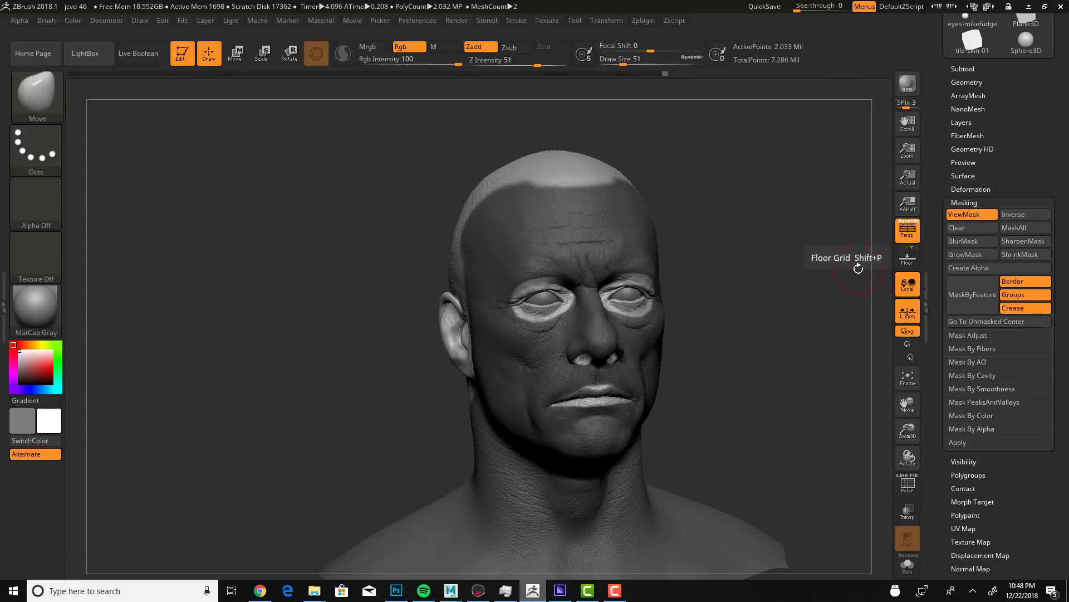
{"action": "left_click", "coordinate": [967, 243]}
{"action": "left_click", "coordinate": [969, 243]}
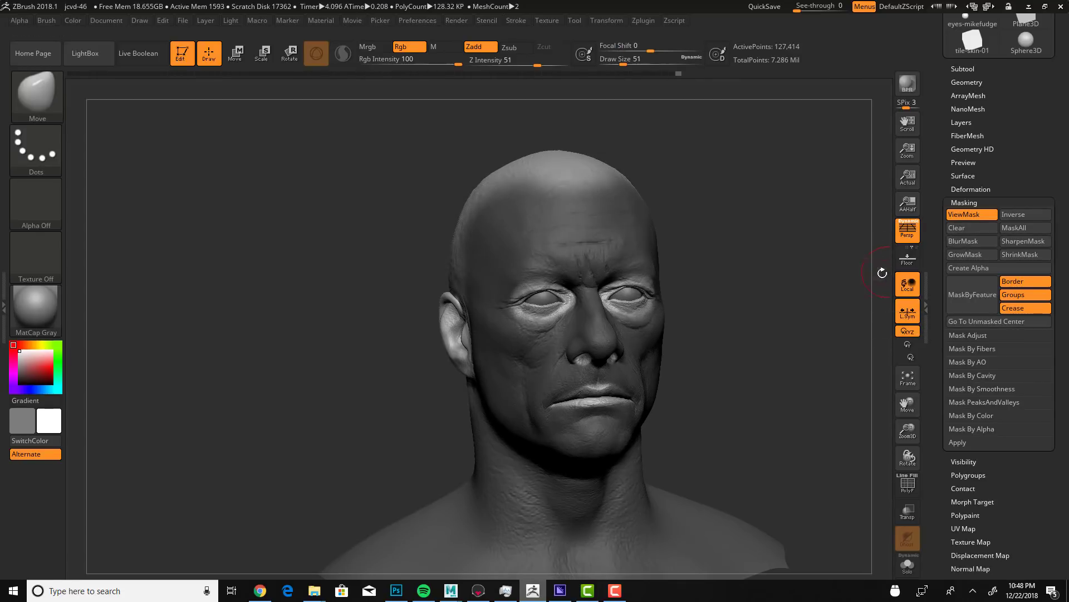
{"action": "key", "text": "d"}
{"action": "key", "text": "d"}
{"action": "left_click_drag", "start_coordinate": [748, 373], "coordinate": [840, 302]}
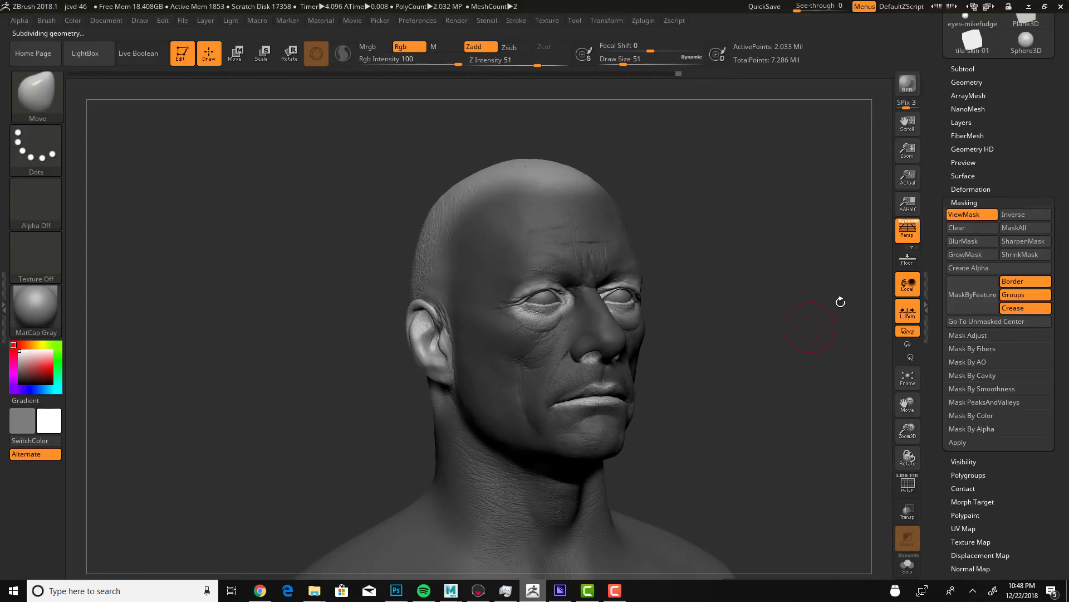
Step: Hide the mask display and preview FiberMesh fibers on the masked face, neck and shoulders
{"action": "left_click", "coordinate": [964, 204]}
{"action": "left_click_drag", "start_coordinate": [783, 326], "coordinate": [825, 351], "text": "shift"}
{"action": "left_click", "coordinate": [968, 216]}
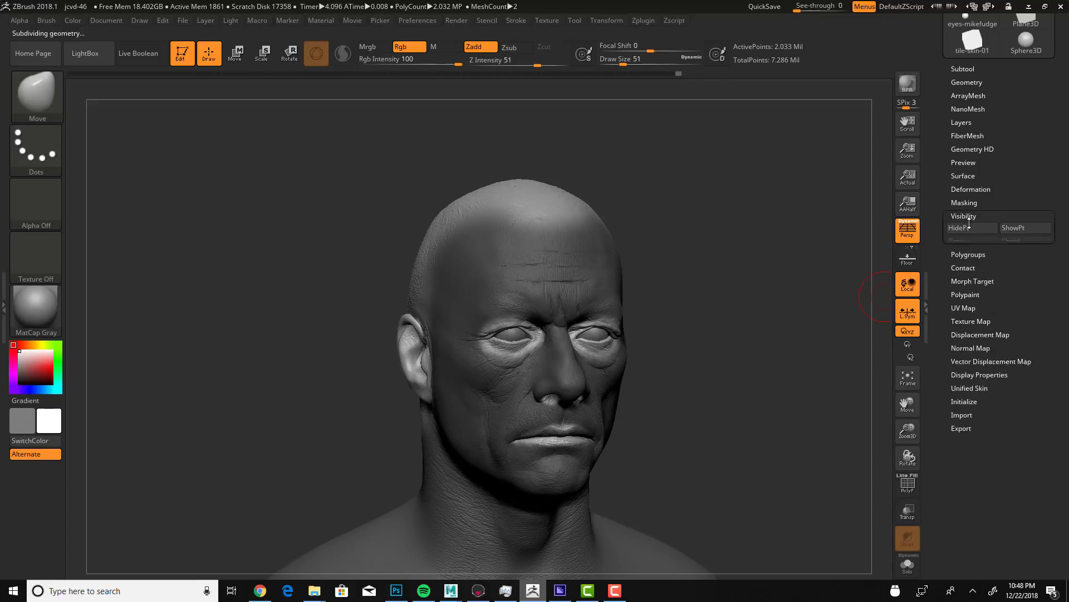
{"action": "left_click", "coordinate": [969, 203]}
{"action": "left_click", "coordinate": [970, 216]}
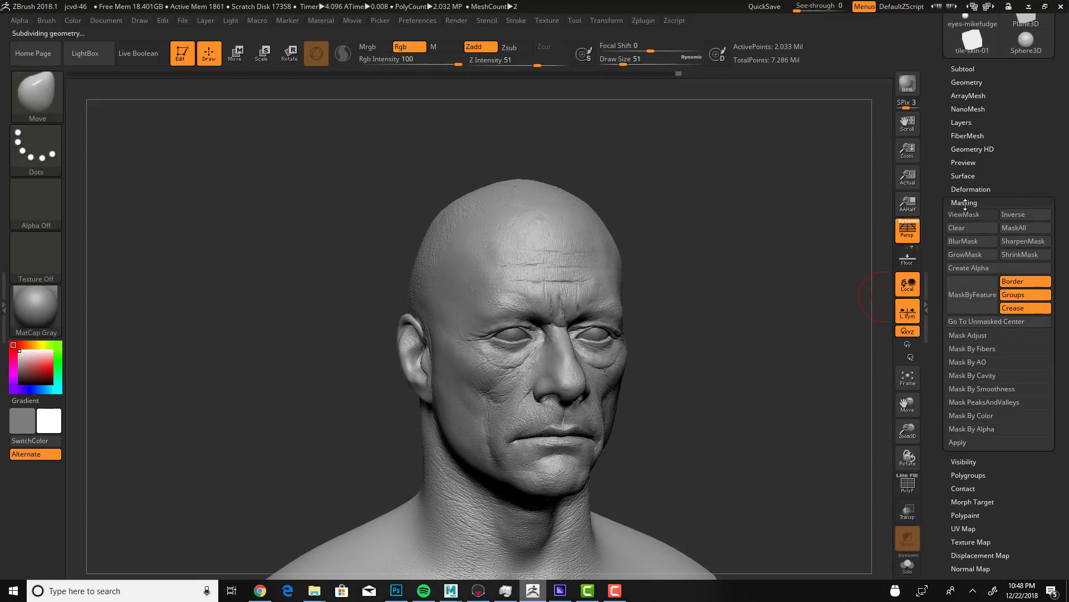
{"action": "left_click", "coordinate": [969, 203]}
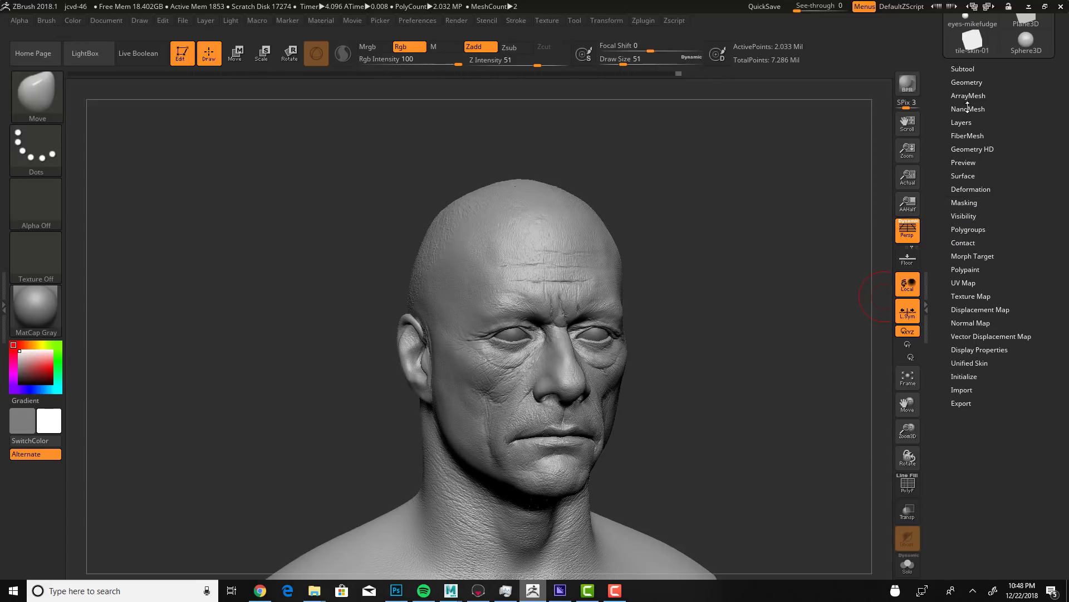
{"action": "left_click", "coordinate": [966, 135]}
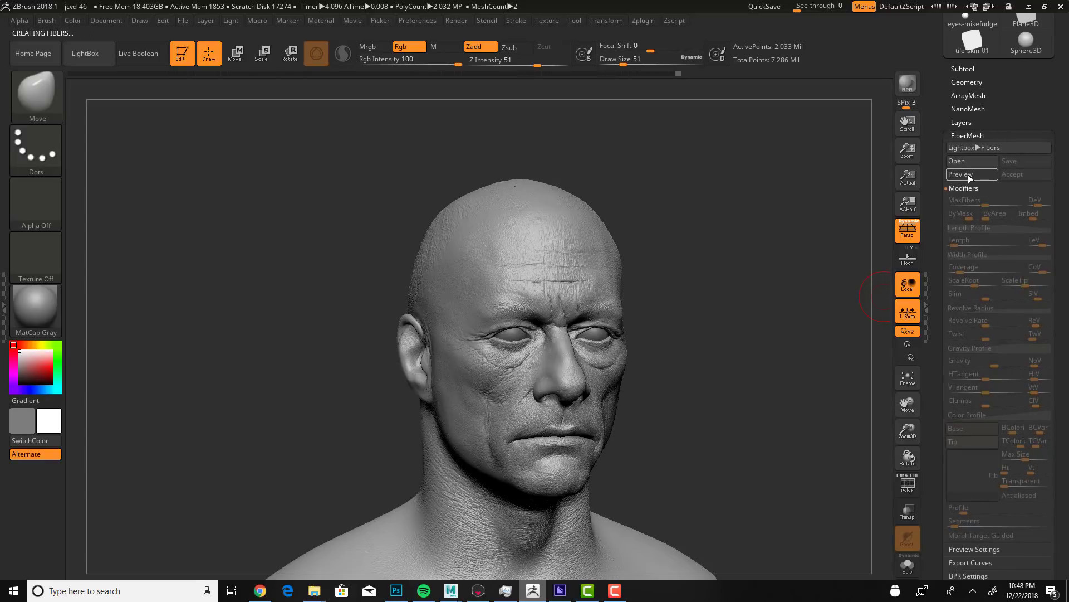
{"action": "left_click_drag", "start_coordinate": [718, 418], "coordinate": [699, 440]}
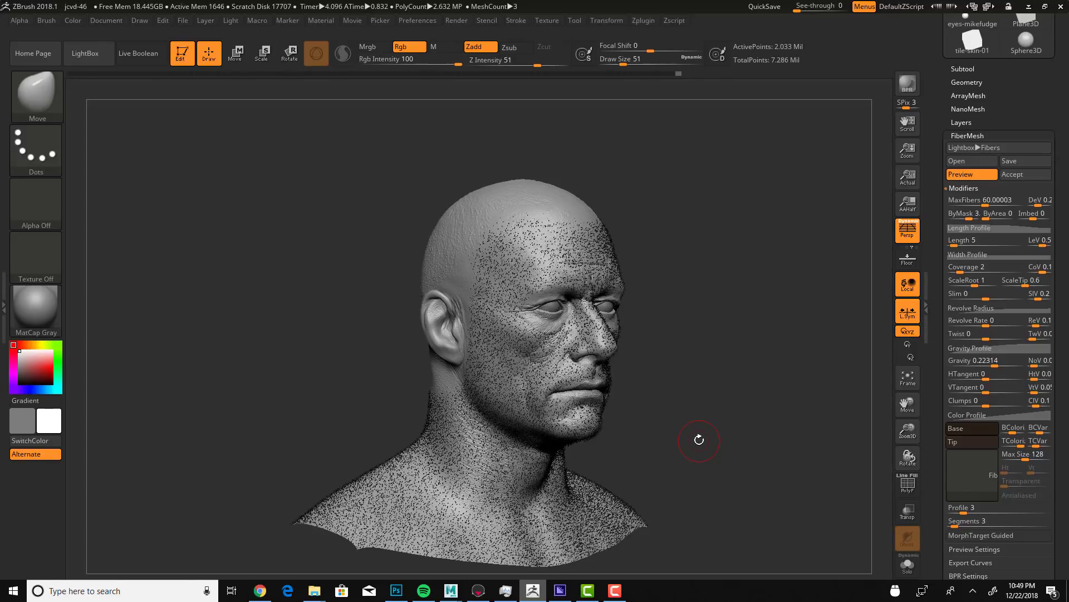
{"action": "mouse_move", "coordinate": [699, 439]}
{"action": "left_mouse_down"}
{"action": "mouse_move", "coordinate": [745, 471]}
{"action": "mouse_move", "coordinate": [776, 468]}
{"action": "mouse_move", "coordinate": [757, 474]}
{"action": "mouse_move", "coordinate": [738, 439]}
{"action": "left_mouse_up"}
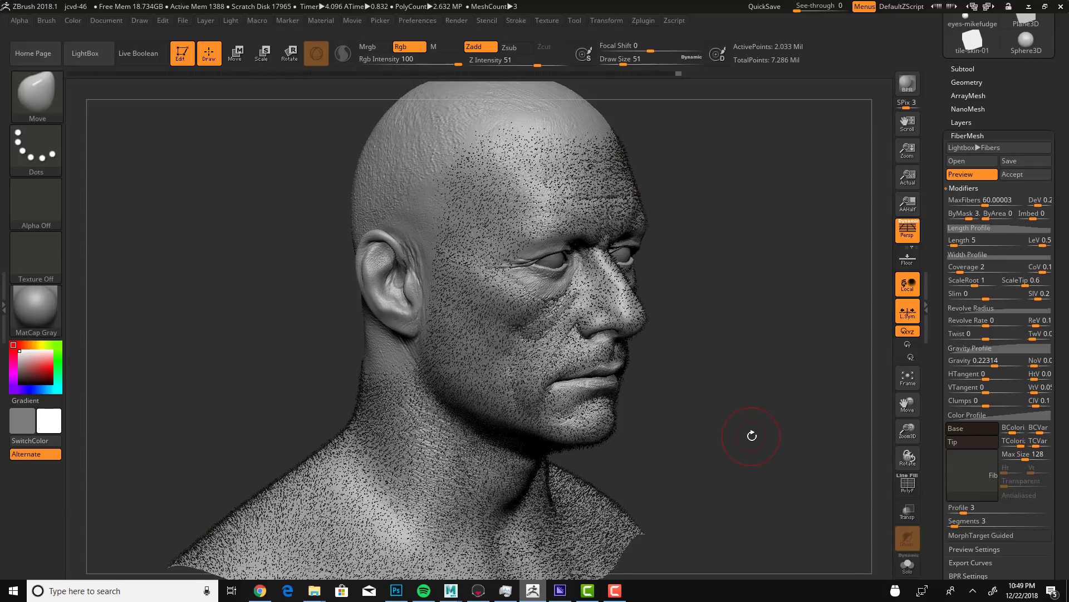
Step: Capture a screen sketch of the head and mark the FiberMesh heading plus its MaxFibers, Length, Coverage, Gravity, Profile and Segments settings in red
{"action": "mouse_move", "coordinate": [752, 436]}
{"action": "left_mouse_down"}
{"action": "mouse_move", "coordinate": [745, 430]}
{"action": "mouse_move", "coordinate": [742, 455]}
{"action": "left_mouse_up"}
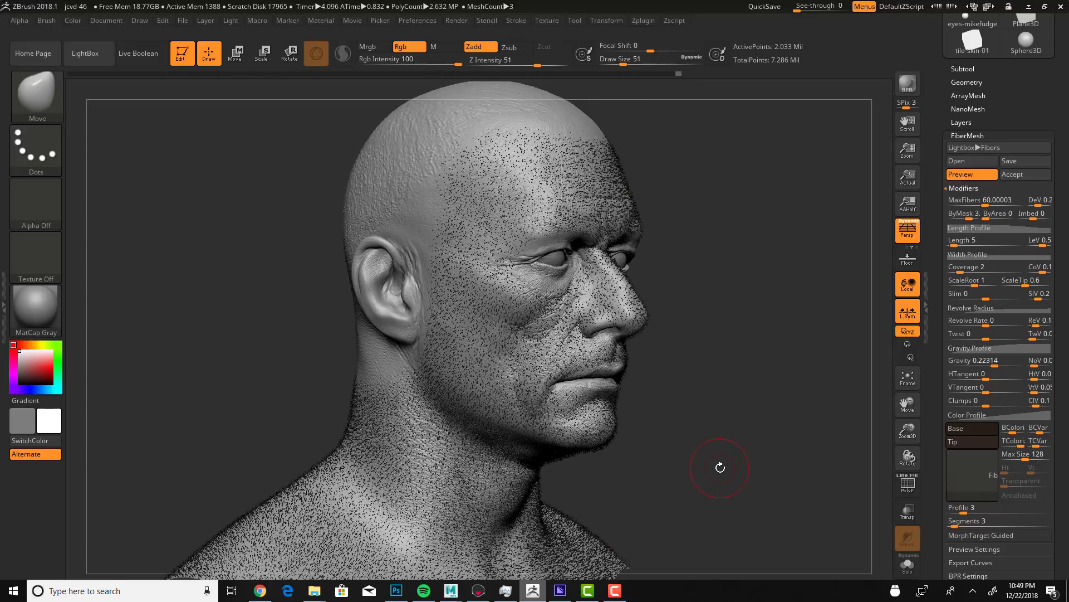
{"action": "key", "text": "super+w"}
{"action": "key", "text": "Return"}
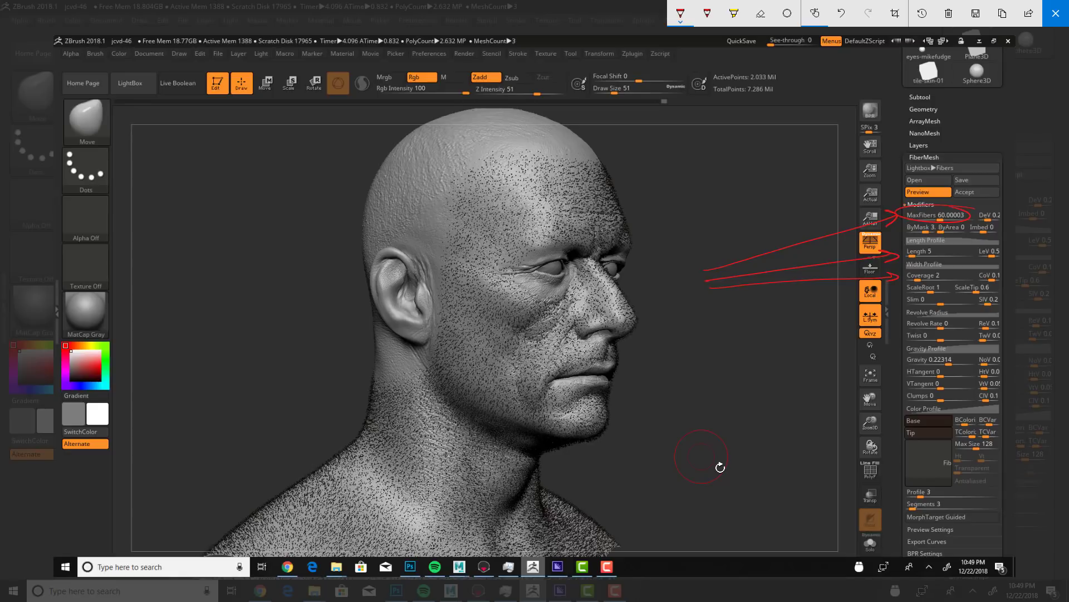
{"action": "left_click_drag", "start_coordinate": [716, 333], "coordinate": [795, 340]}
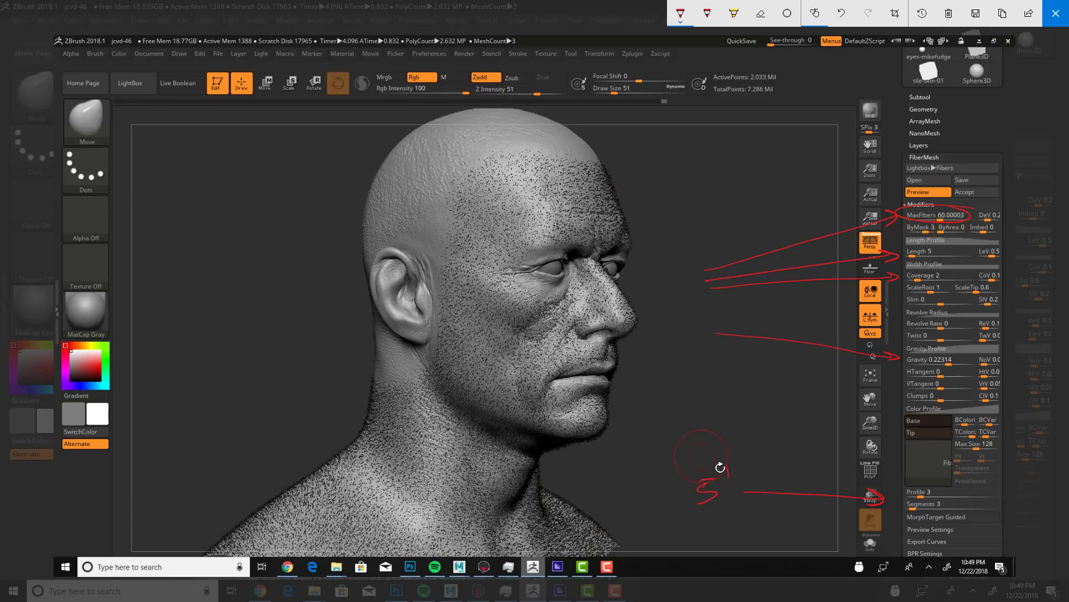
{"action": "left_click_drag", "start_coordinate": [947, 476], "coordinate": [956, 521]}
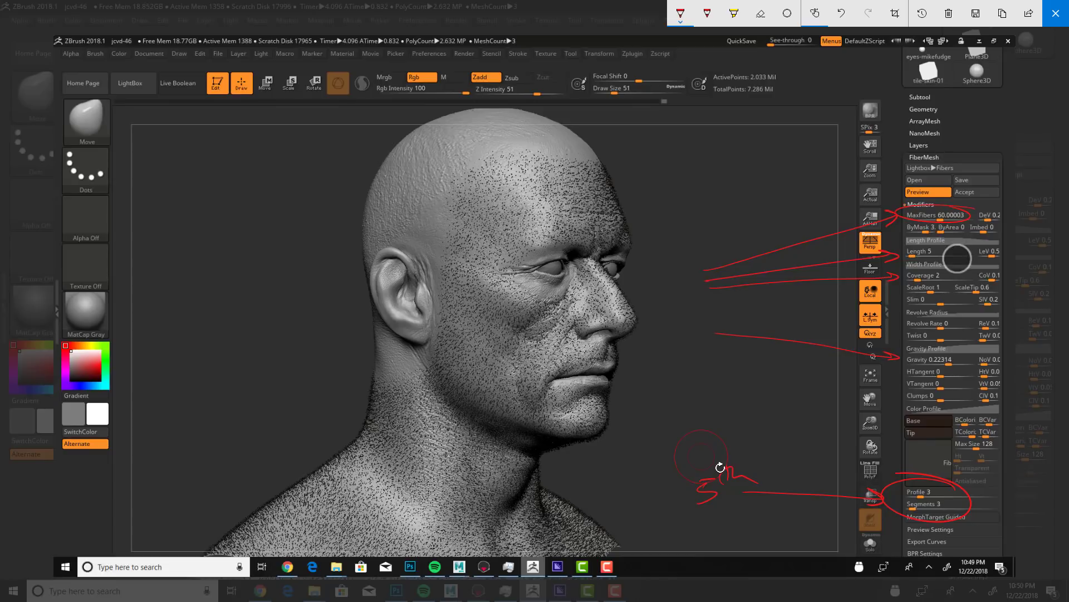
{"action": "mouse_move", "coordinate": [920, 157]}
{"action": "left_mouse_down"}
{"action": "mouse_move", "coordinate": [945, 151]}
{"action": "mouse_move", "coordinate": [925, 165]}
{"action": "left_mouse_up"}
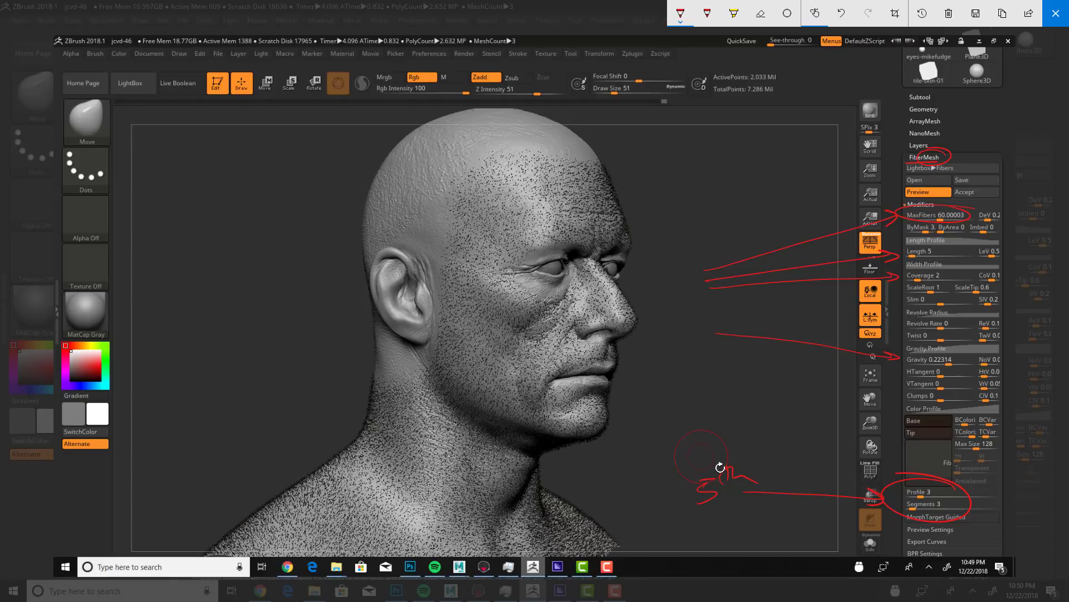
Step: Sketch a square, a triangle and a polygon beside the head, labelled 4, 3 and 5, to illustrate the fiber profile values
{"action": "left_click_drag", "start_coordinate": [763, 375], "coordinate": [763, 381]}
{"action": "mouse_move", "coordinate": [672, 155]}
{"action": "left_mouse_down"}
{"action": "mouse_move", "coordinate": [674, 187]}
{"action": "mouse_move", "coordinate": [709, 150]}
{"action": "mouse_move", "coordinate": [714, 184]}
{"action": "left_mouse_up"}
{"action": "mouse_move", "coordinate": [674, 191]}
{"action": "left_mouse_down"}
{"action": "mouse_move", "coordinate": [714, 185]}
{"action": "mouse_move", "coordinate": [700, 218]}
{"action": "left_mouse_up"}
{"action": "mouse_move", "coordinate": [750, 150]}
{"action": "left_mouse_down"}
{"action": "mouse_move", "coordinate": [763, 174]}
{"action": "mouse_move", "coordinate": [752, 147]}
{"action": "left_mouse_up"}
{"action": "left_click_drag", "start_coordinate": [749, 189], "coordinate": [758, 203]}
{"action": "mouse_move", "coordinate": [795, 135]}
{"action": "left_mouse_down"}
{"action": "mouse_move", "coordinate": [779, 151]}
{"action": "mouse_move", "coordinate": [806, 166]}
{"action": "mouse_move", "coordinate": [814, 134]}
{"action": "mouse_move", "coordinate": [791, 135]}
{"action": "left_mouse_up"}
{"action": "left_click_drag", "start_coordinate": [813, 184], "coordinate": [804, 193]}
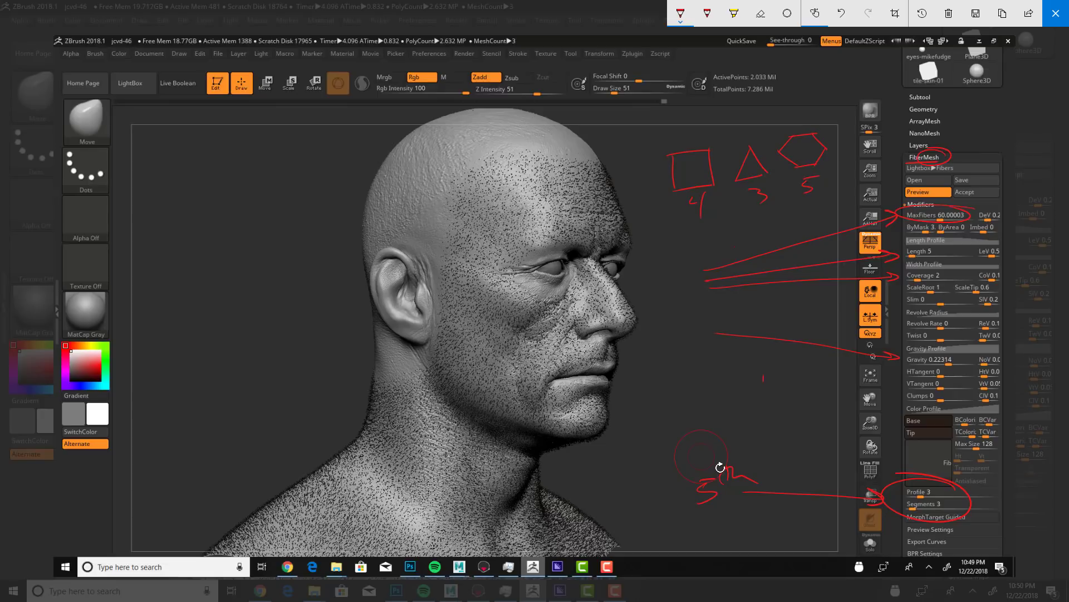
Step: Add a second row with a square, a triangle and a circle above the profile shapes, and draw an arrow from 3 to 4
{"action": "left_click_drag", "start_coordinate": [670, 110], "coordinate": [673, 137]}
{"action": "mouse_move", "coordinate": [671, 110]}
{"action": "left_mouse_down"}
{"action": "mouse_move", "coordinate": [685, 109]}
{"action": "mouse_move", "coordinate": [705, 134]}
{"action": "left_mouse_up"}
{"action": "left_click_drag", "start_coordinate": [672, 138], "coordinate": [728, 130]}
{"action": "left_click_drag", "start_coordinate": [736, 106], "coordinate": [729, 130]}
{"action": "mouse_move", "coordinate": [803, 98]}
{"action": "left_mouse_down"}
{"action": "mouse_move", "coordinate": [811, 128]}
{"action": "mouse_move", "coordinate": [798, 128]}
{"action": "left_mouse_up"}
{"action": "left_click_drag", "start_coordinate": [755, 212], "coordinate": [713, 215]}
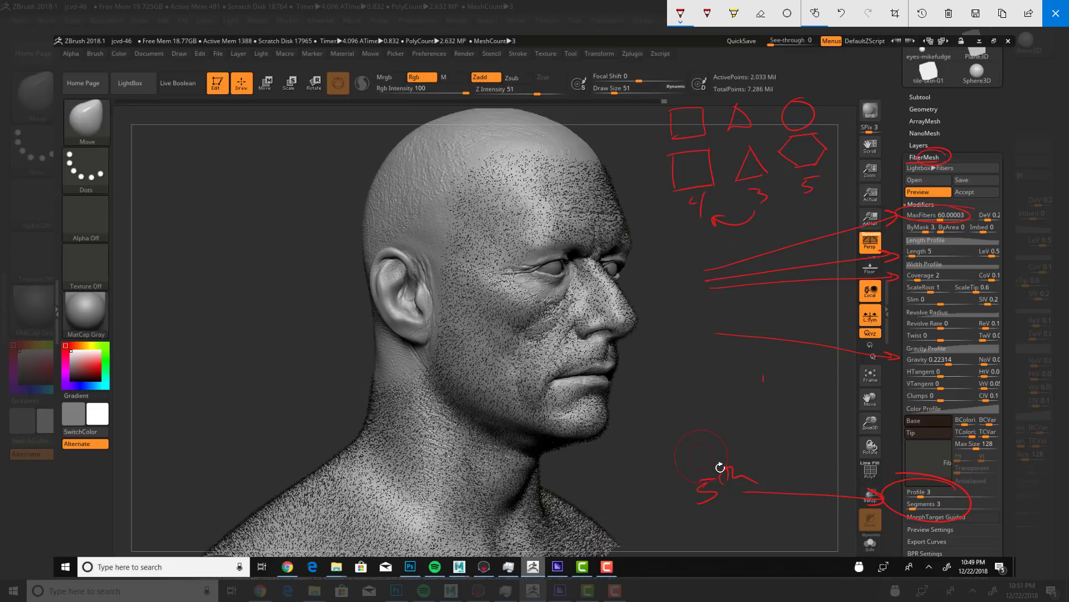
{"action": "mouse_move", "coordinate": [638, 237]}
{"action": "left_mouse_down"}
{"action": "mouse_move", "coordinate": [622, 206]}
{"action": "mouse_move", "coordinate": [462, 526]}
{"action": "mouse_move", "coordinate": [385, 232]}
{"action": "mouse_move", "coordinate": [580, 412]}
{"action": "left_mouse_up"}
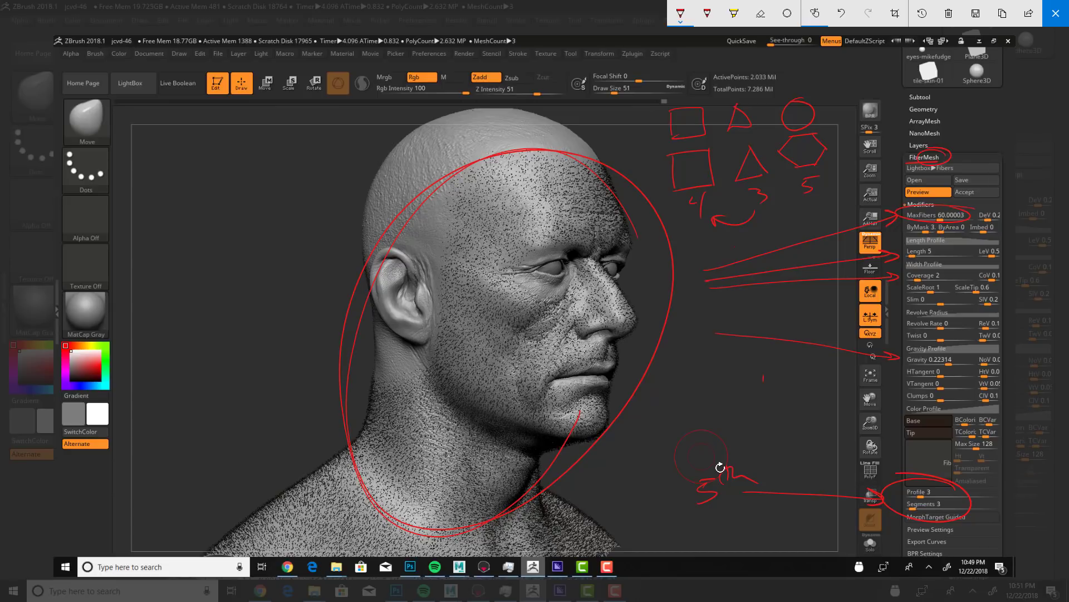
{"action": "key", "text": "ctrl+z"}
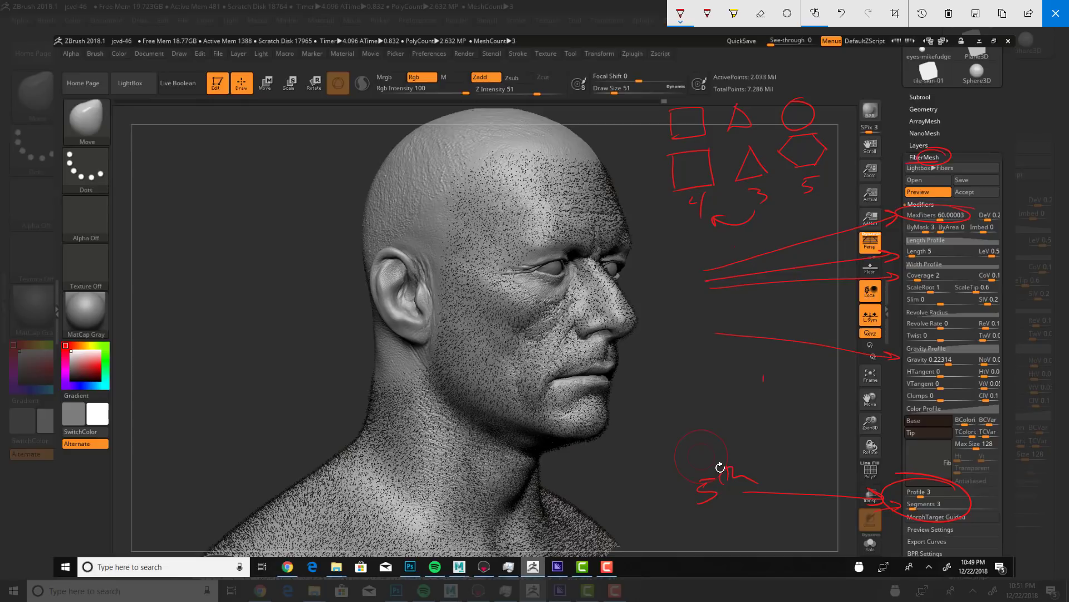
{"action": "mouse_move", "coordinate": [660, 352]}
{"action": "left_mouse_down"}
{"action": "mouse_move", "coordinate": [674, 364]}
{"action": "mouse_move", "coordinate": [653, 381]}
{"action": "mouse_move", "coordinate": [683, 371]}
{"action": "mouse_move", "coordinate": [638, 430]}
{"action": "left_mouse_up"}
{"action": "mouse_move", "coordinate": [683, 372]}
{"action": "left_mouse_down"}
{"action": "mouse_move", "coordinate": [672, 421]}
{"action": "mouse_move", "coordinate": [660, 420]}
{"action": "left_mouse_up"}
{"action": "key", "text": "ctrl+z"}
{"action": "key", "text": "ctrl+z"}
{"action": "key", "text": "ctrl+z"}
Step: Sketch a fiber with a triangular profile beside the mouth and divide its length with segment lines
{"action": "left_click_drag", "start_coordinate": [660, 351], "coordinate": [624, 410]}
{"action": "mouse_move", "coordinate": [629, 413]}
{"action": "left_mouse_down"}
{"action": "mouse_move", "coordinate": [653, 384]}
{"action": "mouse_move", "coordinate": [644, 409]}
{"action": "mouse_move", "coordinate": [628, 411]}
{"action": "mouse_move", "coordinate": [649, 405]}
{"action": "left_mouse_up"}
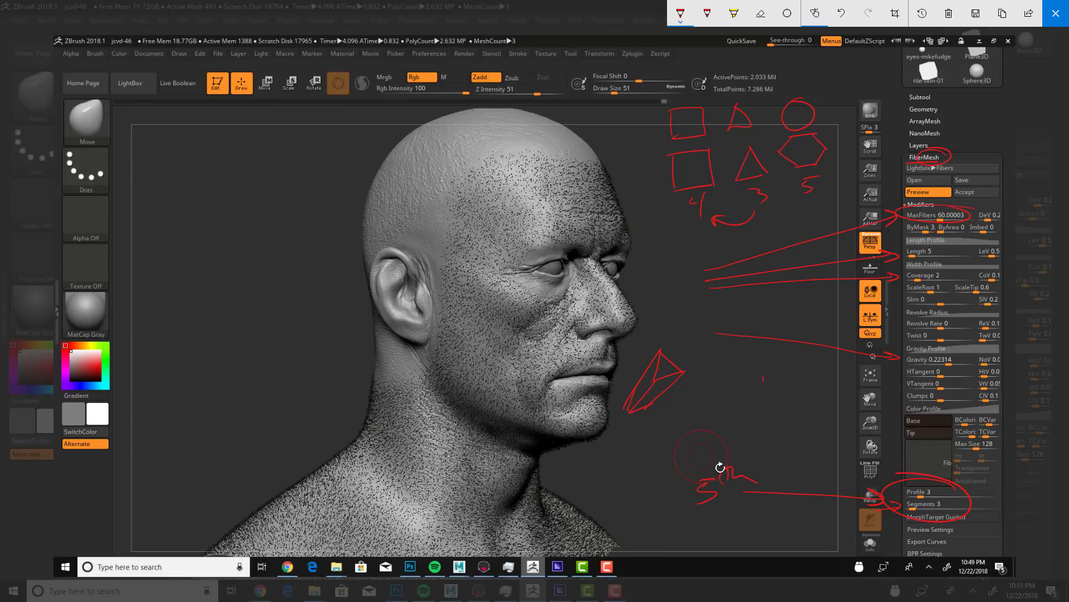
{"action": "mouse_move", "coordinate": [643, 378]}
{"action": "left_mouse_down"}
{"action": "mouse_move", "coordinate": [638, 399]}
{"action": "mouse_move", "coordinate": [675, 380]}
{"action": "mouse_move", "coordinate": [666, 391]}
{"action": "left_mouse_up"}
Step: Sketch a four-sided fiber next to the triangular one, redrawing its sides to be straighter and adding segment lines
{"action": "mouse_move", "coordinate": [745, 370]}
{"action": "left_mouse_down"}
{"action": "mouse_move", "coordinate": [723, 357]}
{"action": "mouse_move", "coordinate": [747, 346]}
{"action": "mouse_move", "coordinate": [729, 415]}
{"action": "left_mouse_up"}
{"action": "left_click_drag", "start_coordinate": [723, 358], "coordinate": [696, 406]}
{"action": "left_click_drag", "start_coordinate": [766, 360], "coordinate": [763, 422]}
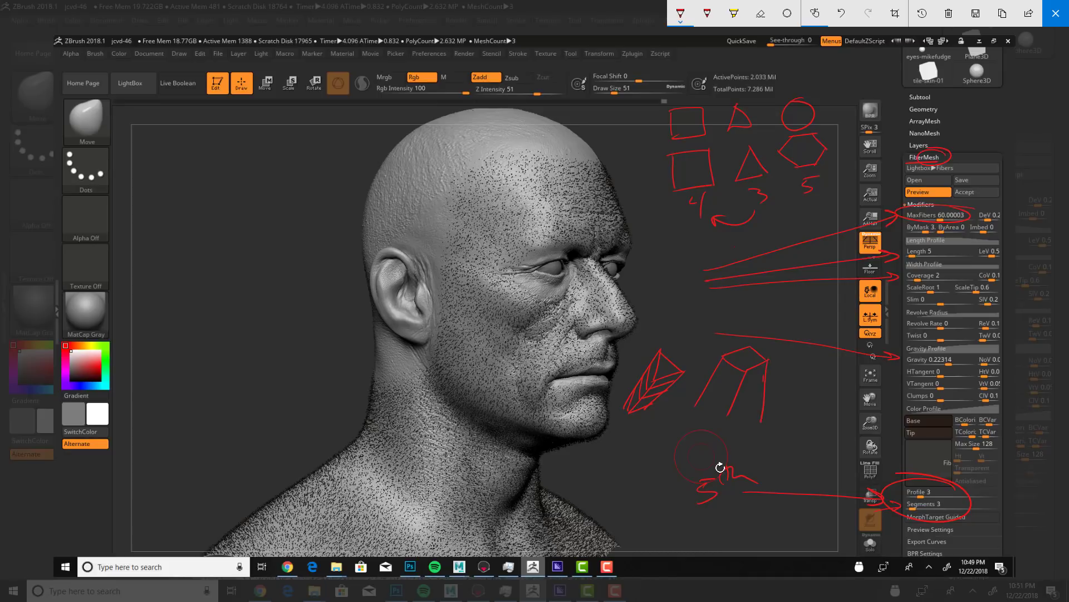
{"action": "key", "text": "ctrl+z"}
{"action": "key", "text": "ctrl+z"}
{"action": "key", "text": "ctrl+z"}
{"action": "left_click_drag", "start_coordinate": [721, 352], "coordinate": [716, 406]}
{"action": "left_click_drag", "start_coordinate": [769, 356], "coordinate": [748, 428]}
{"action": "mouse_move", "coordinate": [745, 366]}
{"action": "left_mouse_down"}
{"action": "mouse_move", "coordinate": [732, 425]}
{"action": "mouse_move", "coordinate": [763, 384]}
{"action": "mouse_move", "coordinate": [733, 405]}
{"action": "mouse_move", "coordinate": [753, 401]}
{"action": "left_mouse_up"}
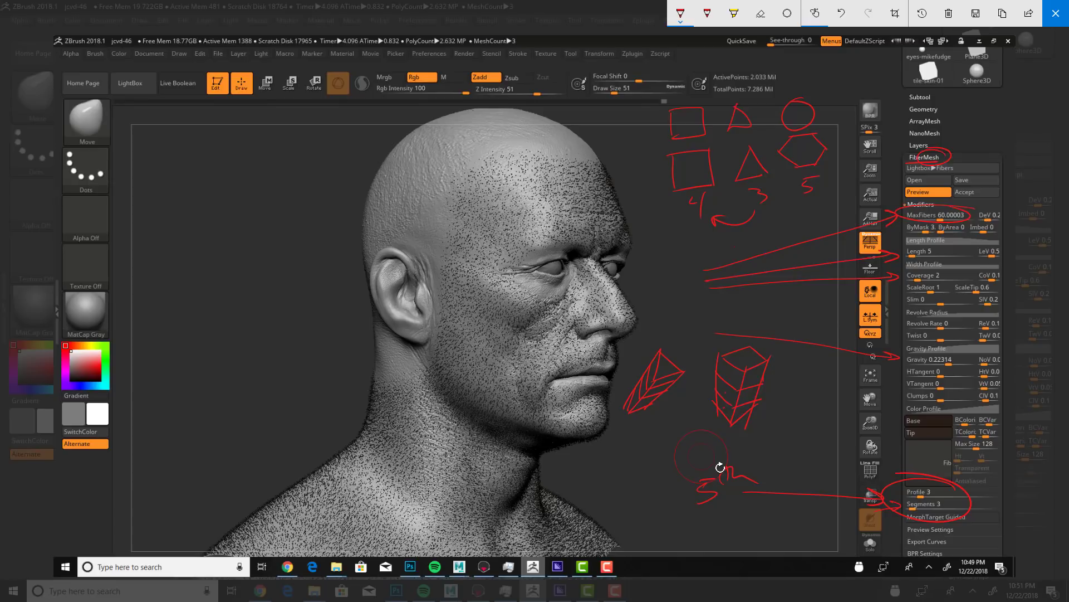
Step: Draw an arrow to the forehead and two bent strands with marked points behind the head to illustrate segments, and close the screen sketch
{"action": "mouse_move", "coordinate": [686, 287]}
{"action": "left_mouse_down"}
{"action": "mouse_move", "coordinate": [582, 215]}
{"action": "mouse_move", "coordinate": [621, 214]}
{"action": "left_mouse_up"}
{"action": "left_click", "coordinate": [281, 320]}
{"action": "mouse_move", "coordinate": [180, 247]}
{"action": "left_mouse_down"}
{"action": "mouse_move", "coordinate": [220, 242]}
{"action": "mouse_move", "coordinate": [267, 266]}
{"action": "left_mouse_up"}
{"action": "mouse_move", "coordinate": [173, 303]}
{"action": "left_mouse_down"}
{"action": "mouse_move", "coordinate": [218, 293]}
{"action": "mouse_move", "coordinate": [256, 316]}
{"action": "mouse_move", "coordinate": [269, 355]}
{"action": "left_mouse_up"}
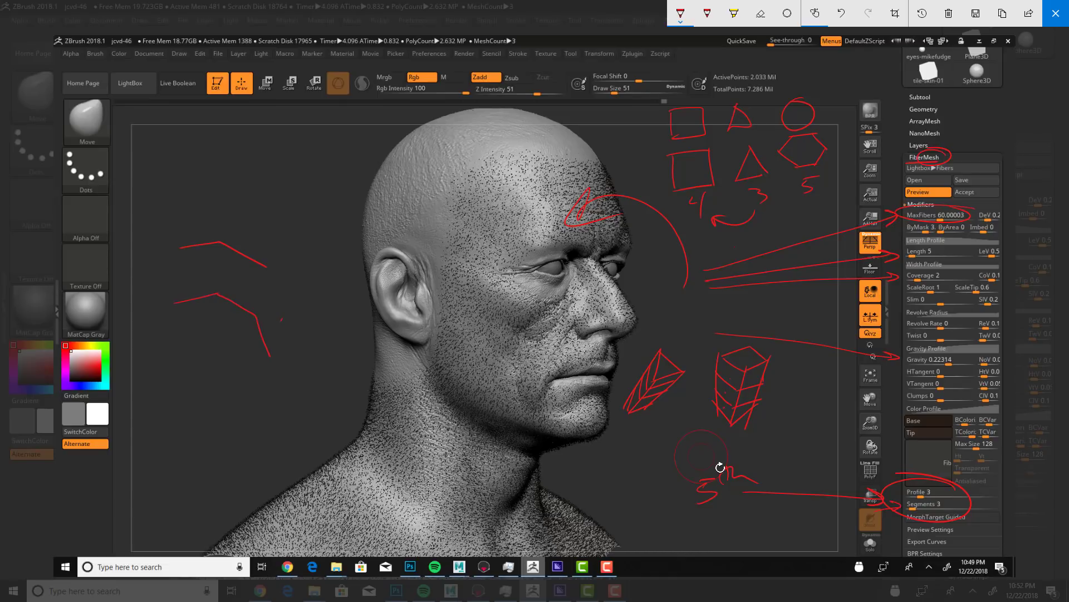
{"action": "left_click_drag", "start_coordinate": [217, 281], "coordinate": [212, 305]}
{"action": "left_click_drag", "start_coordinate": [259, 360], "coordinate": [280, 357]}
{"action": "left_click_drag", "start_coordinate": [170, 285], "coordinate": [169, 314]}
{"action": "key", "text": "Escape"}
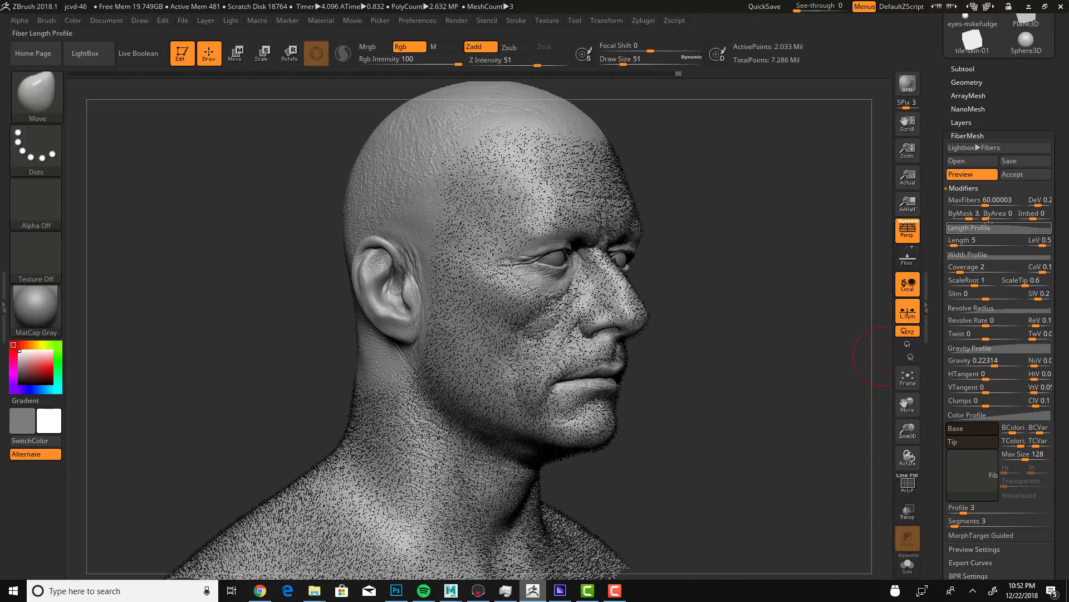
Step: Set the FiberMesh MaxFibers value to 80
{"action": "key", "text": "ctrl"}
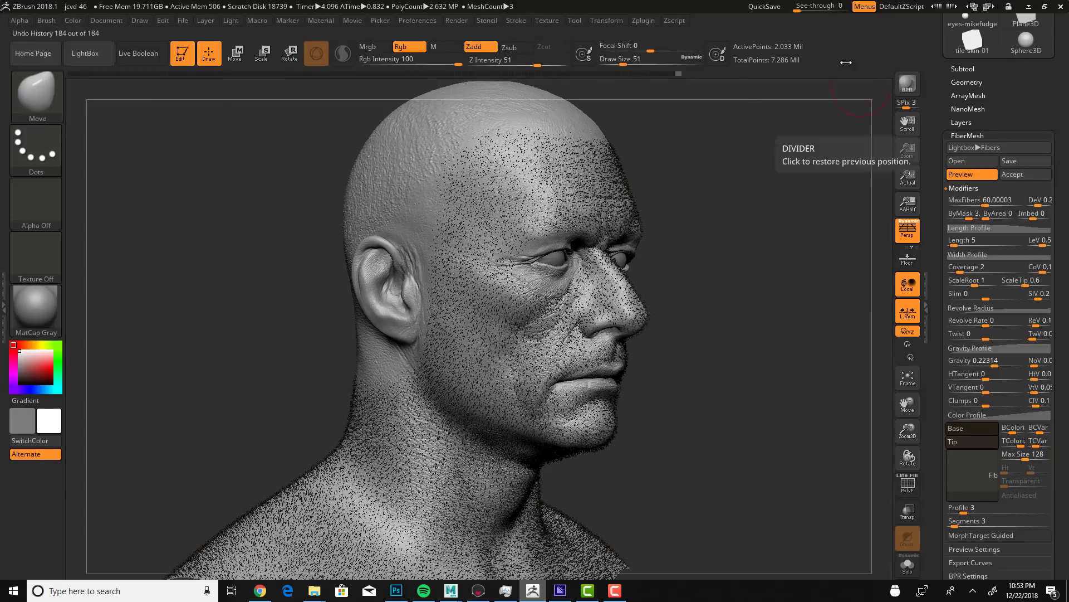
{"action": "left_click_drag", "start_coordinate": [725, 313], "coordinate": [740, 336]}
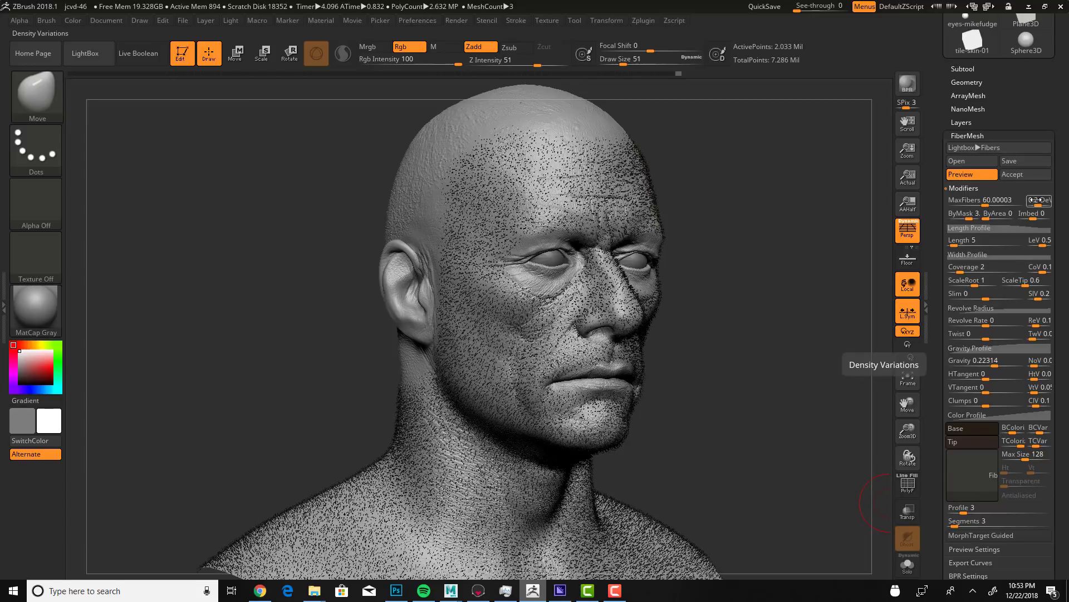
{"action": "left_click", "coordinate": [965, 214]}
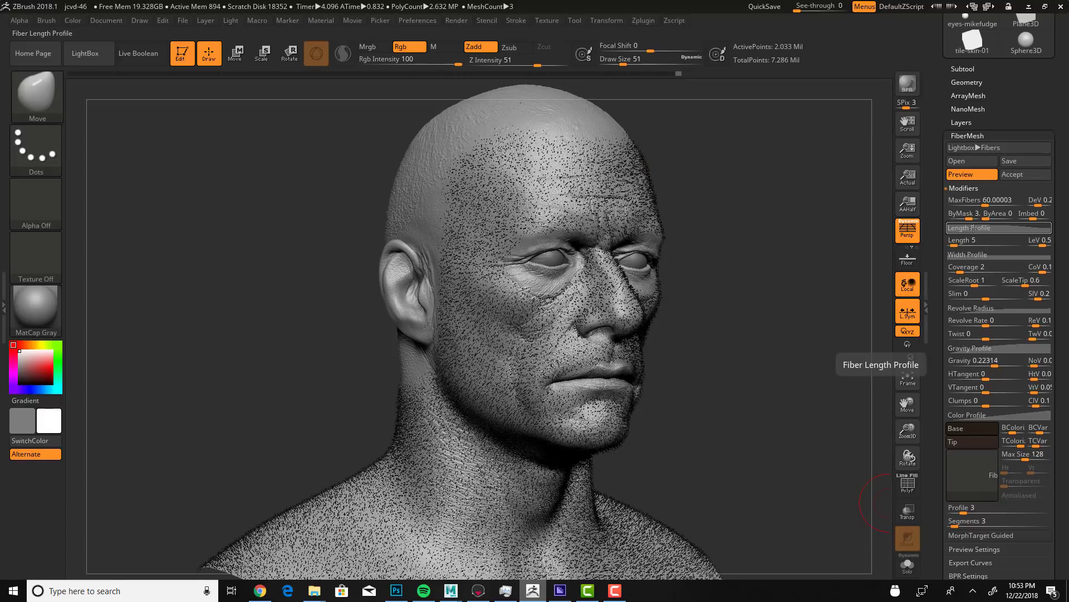
{"action": "left_click", "coordinate": [985, 202]}
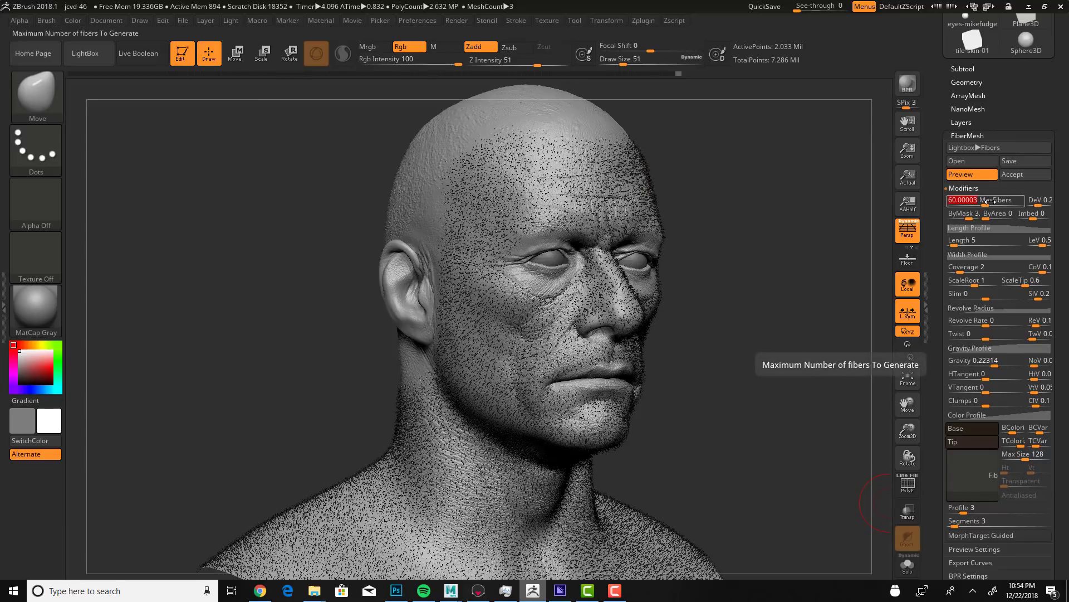
{"action": "left_click", "coordinate": [990, 200]}
{"action": "type", "text": "80"}
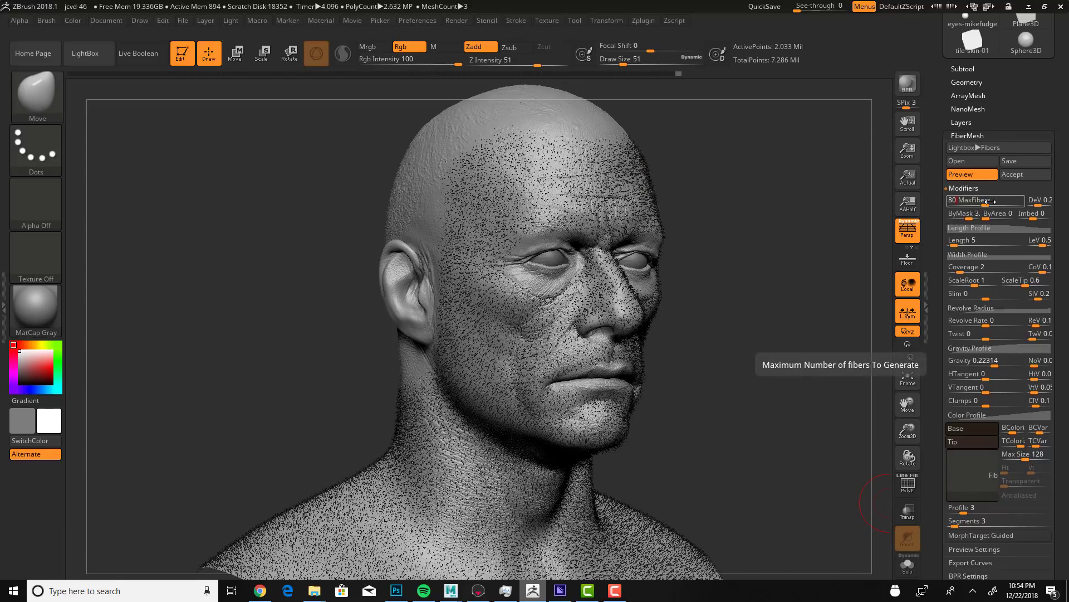
{"action": "key", "text": "Return"}
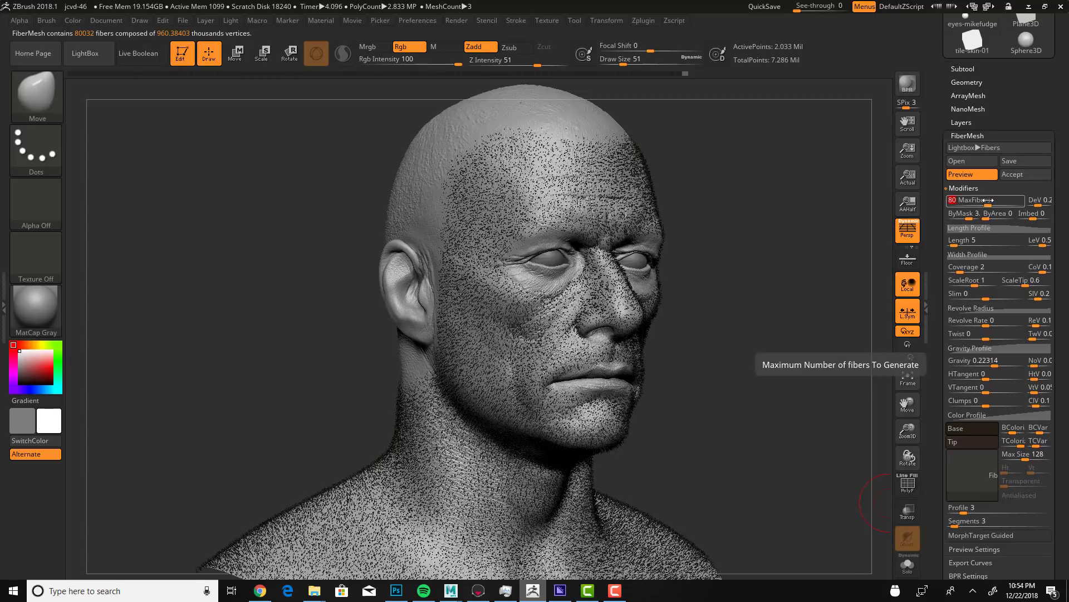
Step: Set the fiber Length to 8 while viewing the face close up
{"action": "left_click", "coordinate": [975, 213]}
{"action": "left_click_drag", "start_coordinate": [807, 403], "coordinate": [887, 548], "text": "alt"}
{"action": "left_click_drag", "start_coordinate": [858, 506], "coordinate": [713, 461], "text": "alt"}
{"action": "left_click_drag", "start_coordinate": [791, 463], "coordinate": [761, 443]}
{"action": "left_click_drag", "start_coordinate": [761, 443], "coordinate": [801, 467], "text": "alt"}
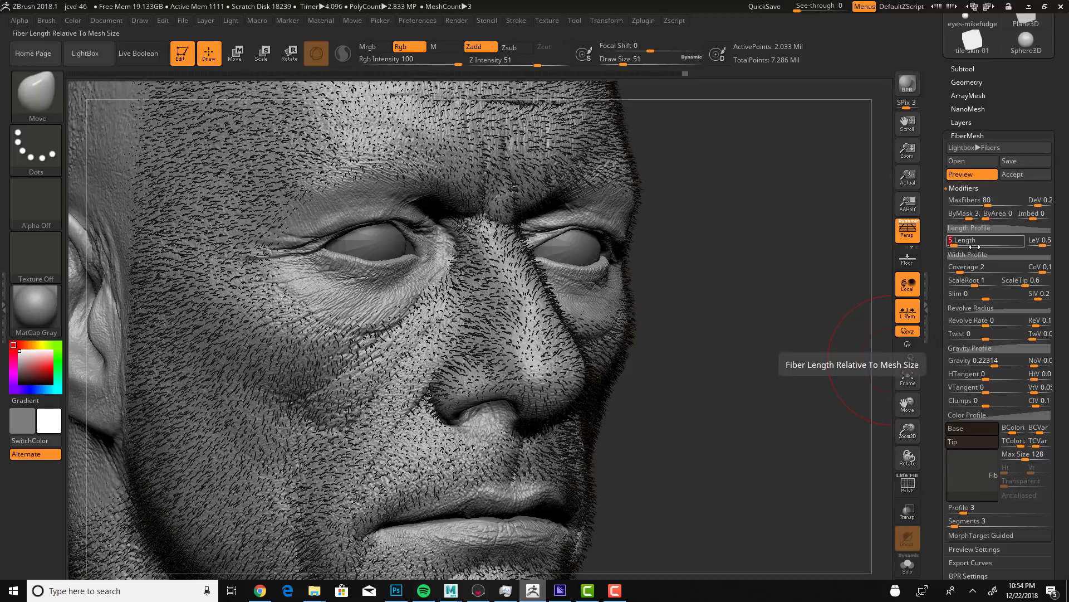
{"action": "left_click_drag", "start_coordinate": [974, 247], "coordinate": [975, 247]}
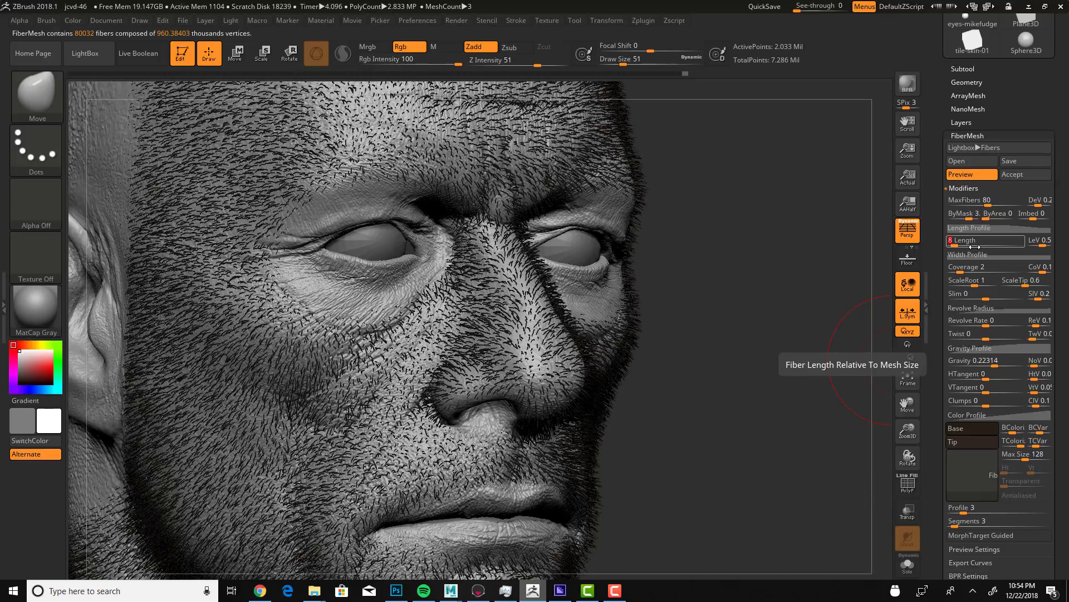
Step: Mark the fuzz along the far cheek and chin silhouette in a new screen sketch, and close the sketch
{"action": "key", "text": "super+w"}
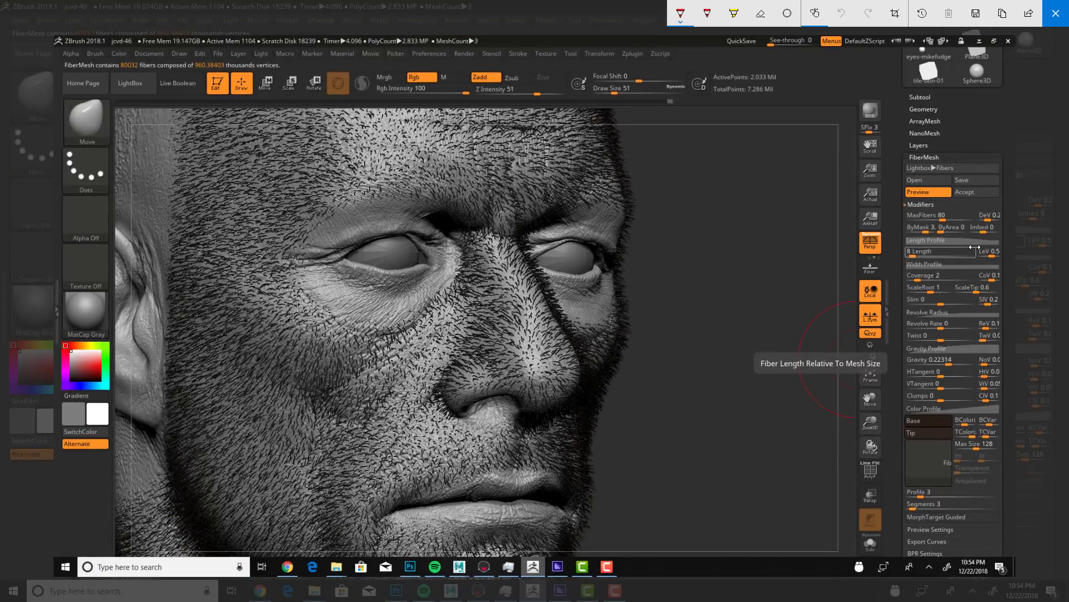
{"action": "mouse_move", "coordinate": [618, 245]}
{"action": "left_mouse_down"}
{"action": "mouse_move", "coordinate": [613, 351]}
{"action": "mouse_move", "coordinate": [630, 329]}
{"action": "left_mouse_up"}
{"action": "left_click_drag", "start_coordinate": [630, 316], "coordinate": [630, 342]}
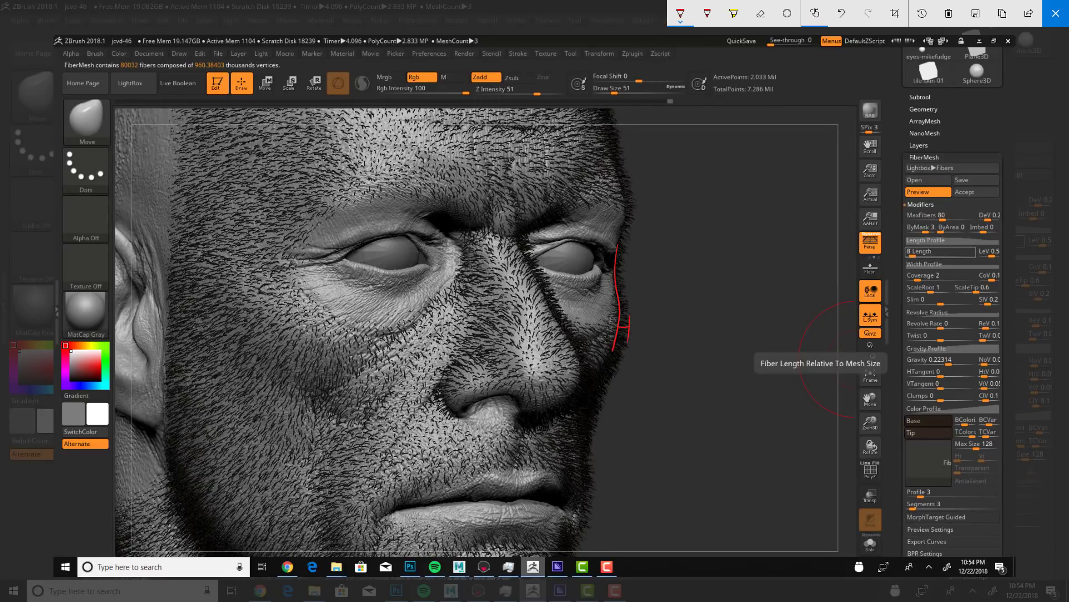
{"action": "left_click_drag", "start_coordinate": [584, 471], "coordinate": [588, 513]}
{"action": "left_click", "coordinate": [1056, 14]}
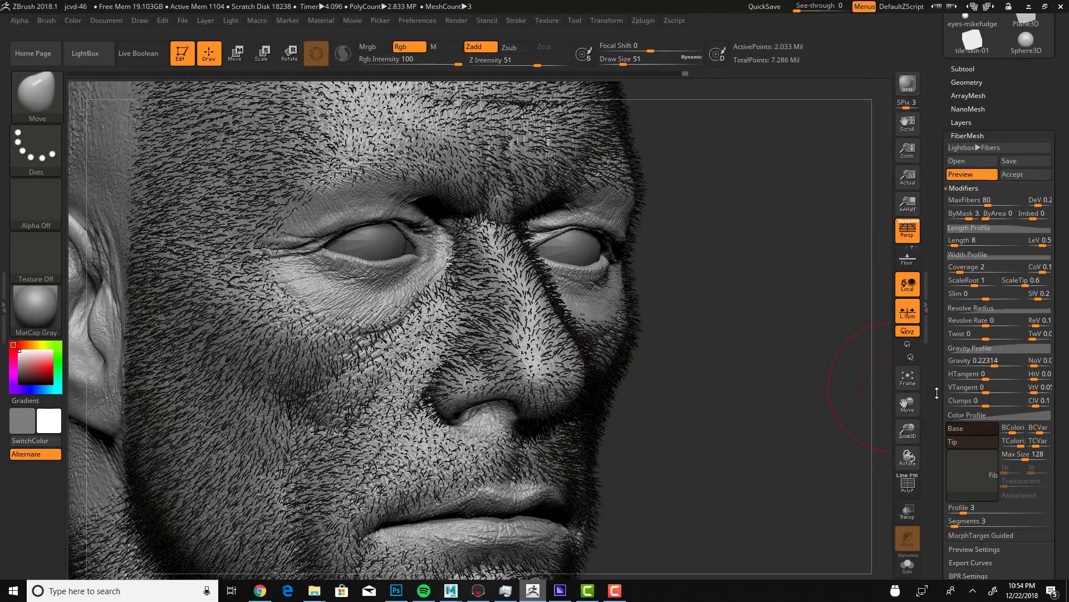
Step: Test the fiber Gravity at 0, and raise it to 0.47107
{"action": "left_click", "coordinate": [995, 362]}
{"action": "left_click_drag", "start_coordinate": [996, 363], "coordinate": [986, 362]}
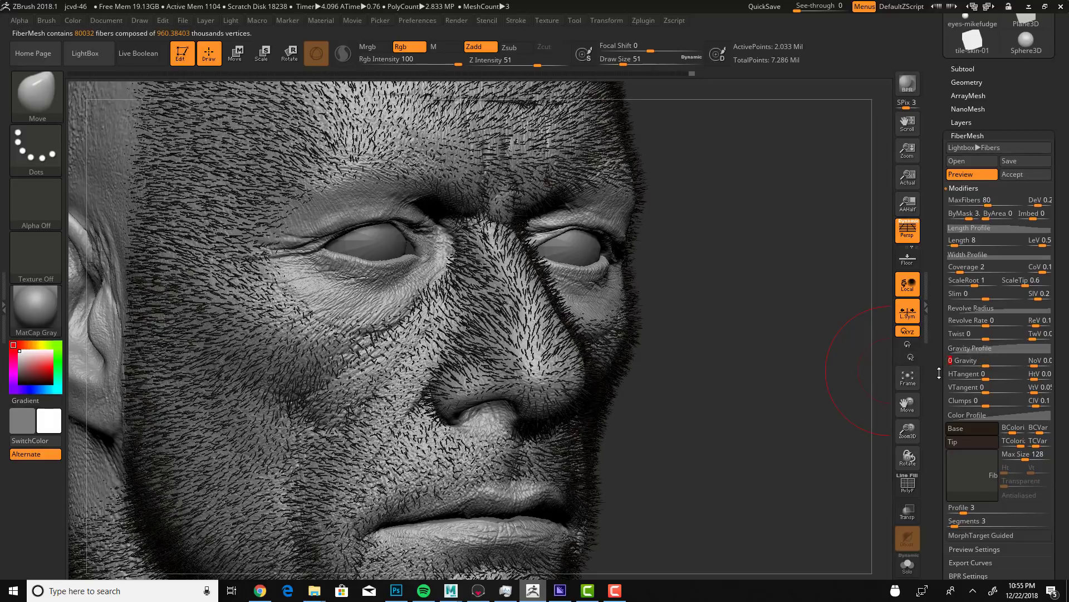
{"action": "left_click_drag", "start_coordinate": [984, 365], "coordinate": [1005, 366]}
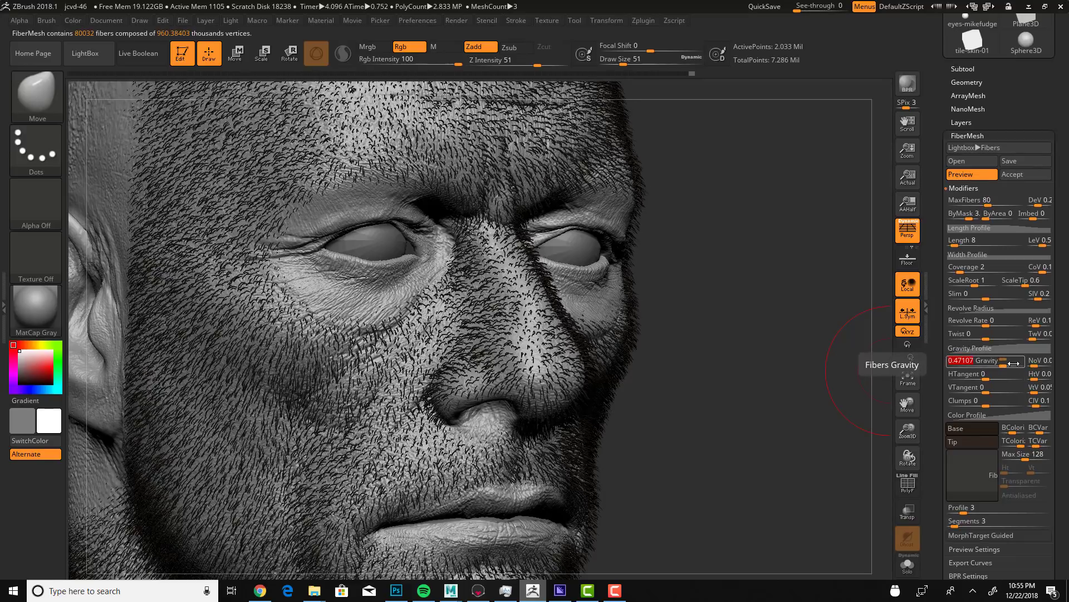
Step: Circle the NoV setting beside Gravity and point an arrow at it in a new screen sketch, and close the sketch
{"action": "key", "text": "super+w"}
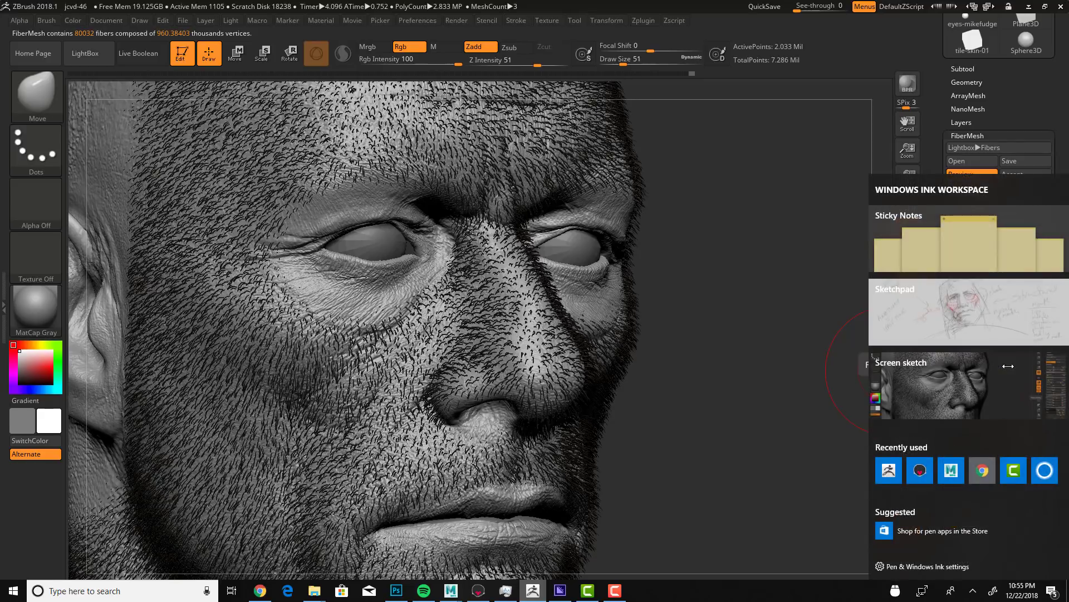
{"action": "left_click", "coordinate": [1008, 366]}
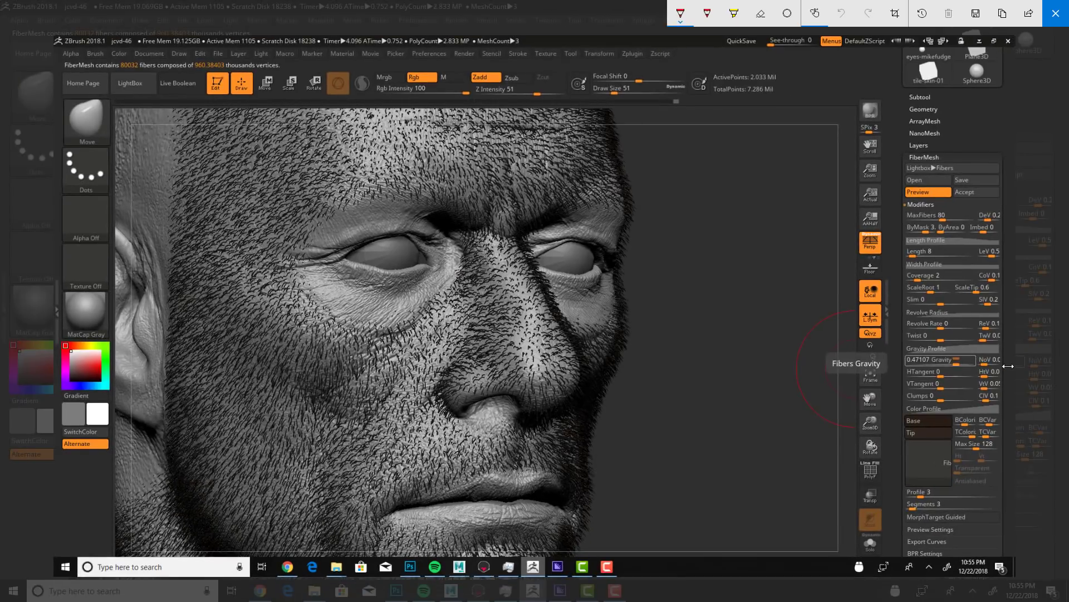
{"action": "left_click_drag", "start_coordinate": [985, 353], "coordinate": [1006, 365]}
{"action": "left_click_drag", "start_coordinate": [746, 409], "coordinate": [966, 357]}
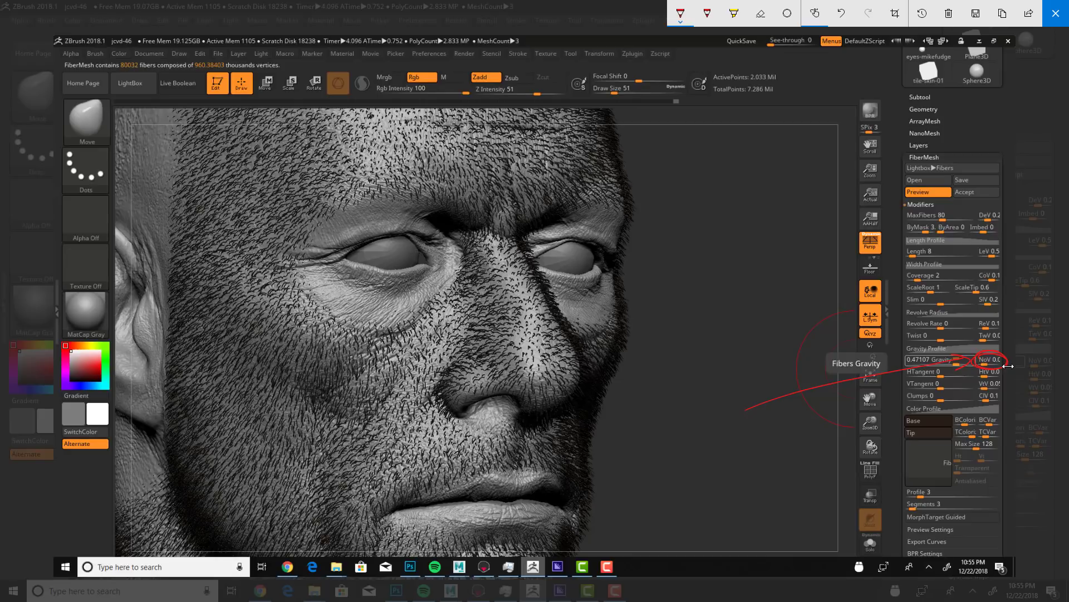
{"action": "left_click", "coordinate": [1056, 13]}
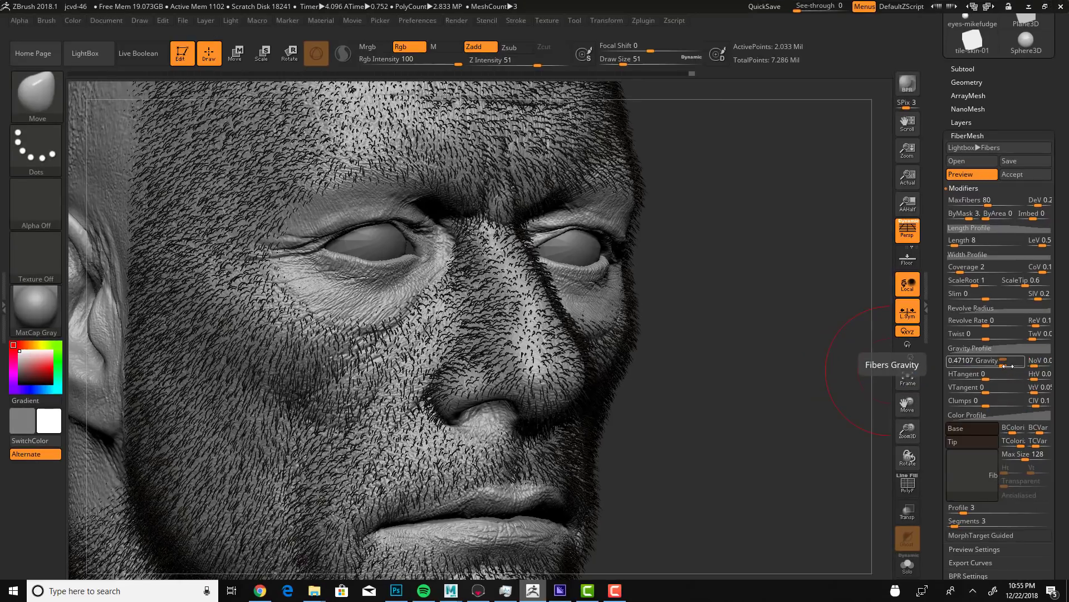
Step: Increase the fibers' direction variation (NoV) through 0.1 and 0.2 to 0.3
{"action": "left_click", "coordinate": [1040, 360]}
{"action": "type", "text": "0.1"}
{"action": "key", "text": "Return"}
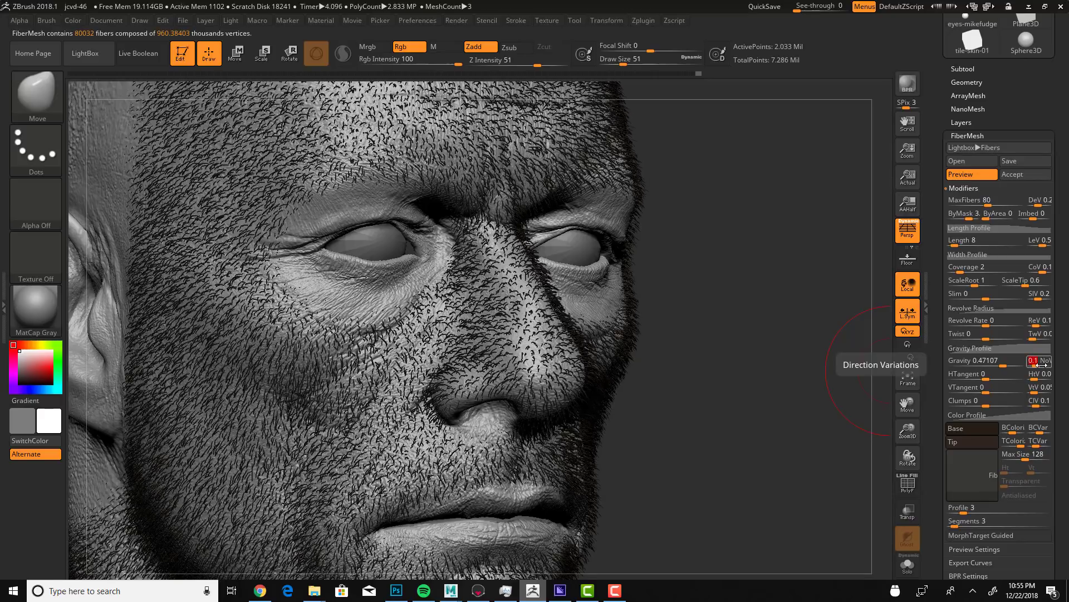
{"action": "type", "text": ".2"}
{"action": "key", "text": "Return"}
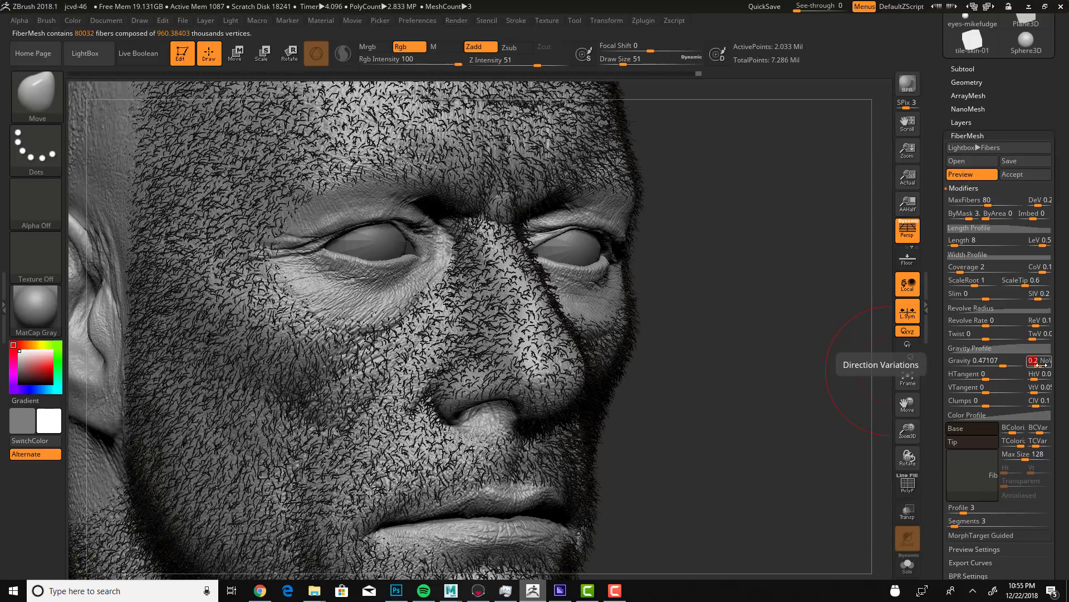
{"action": "type", "text": ".3"}
{"action": "key", "text": "Return"}
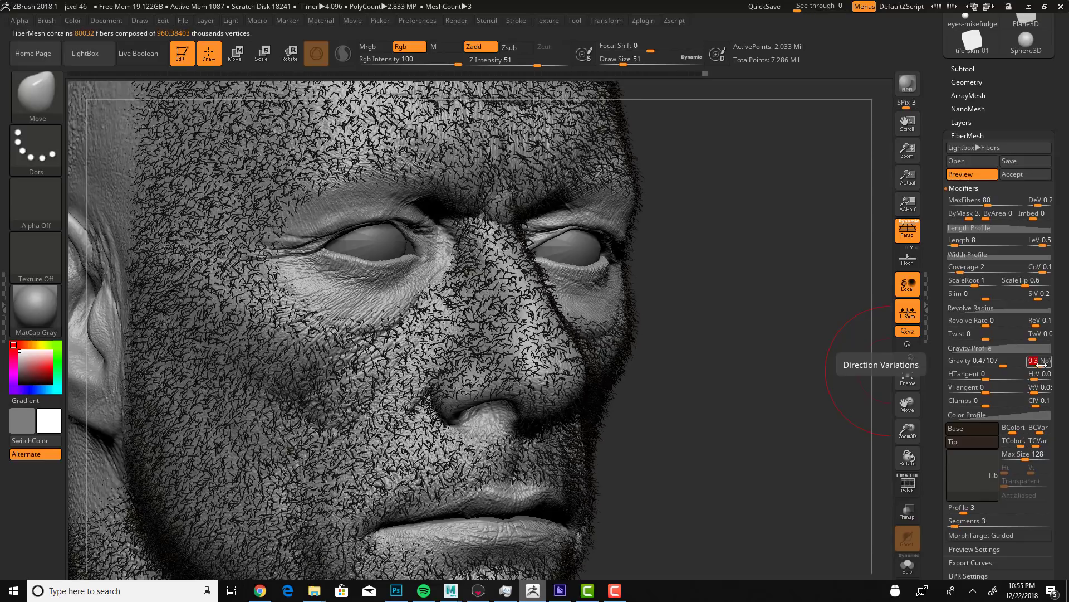
Step: Test the fiber Length at 18, and set it to 6
{"action": "left_click", "coordinate": [958, 240]}
{"action": "type", "text": "1"}
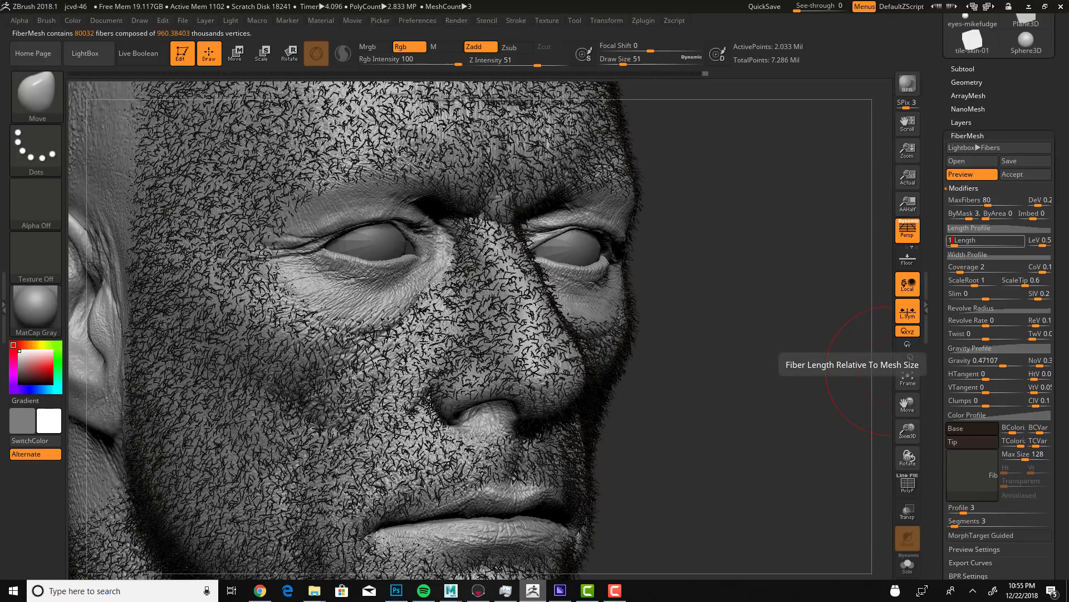
{"action": "type", "text": "8"}
{"action": "key", "text": "Return"}
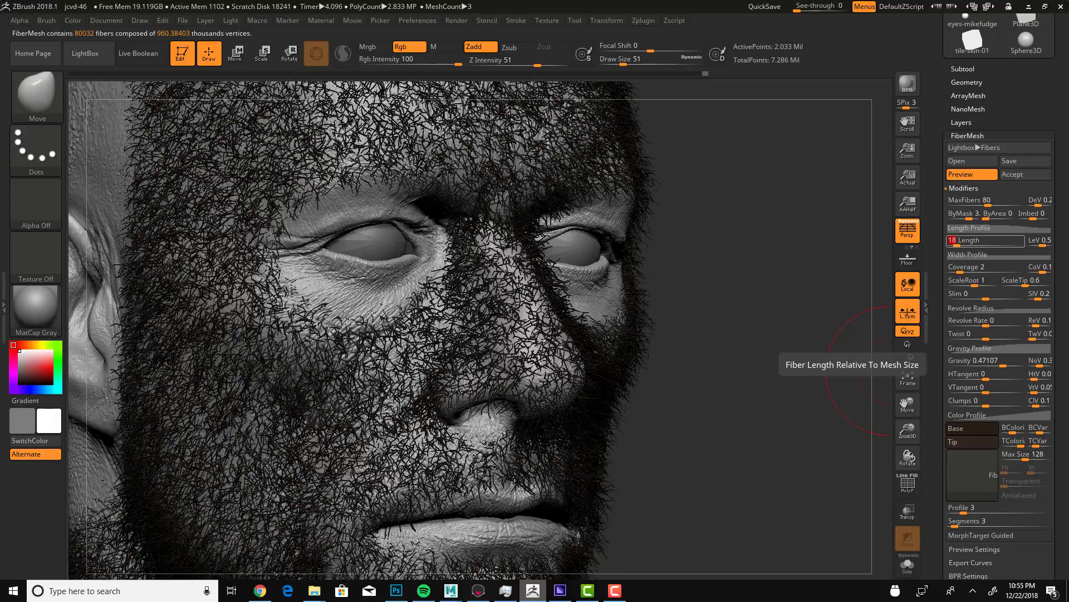
{"action": "type", "text": "6"}
{"action": "key", "text": "Return"}
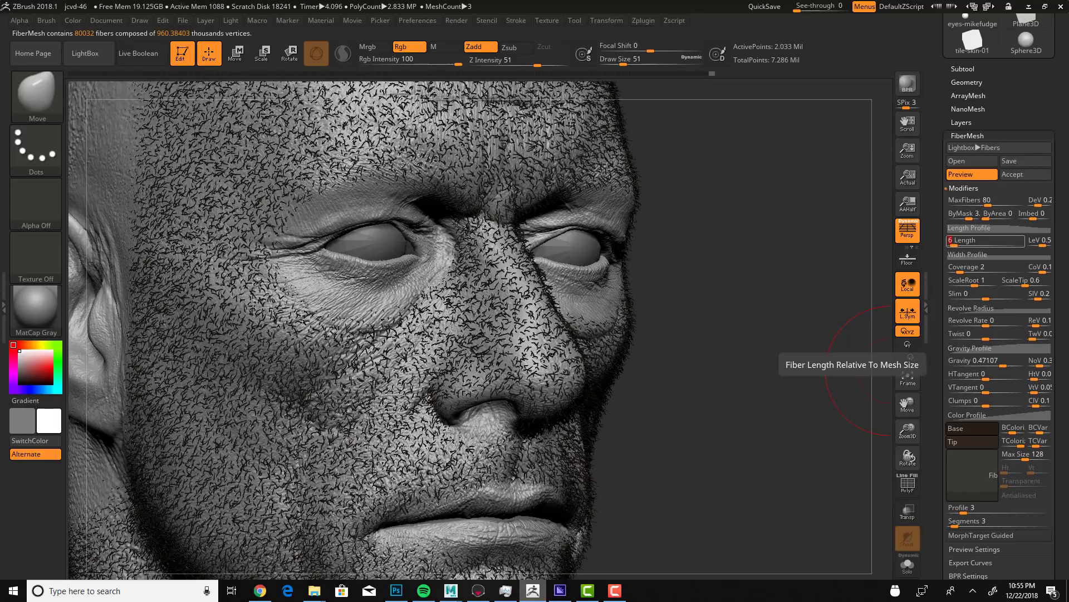
Step: Set the fibers' direction variation (NoV) to 0.05, comparing it against 0.1 before keeping 0.05
{"action": "left_click", "coordinate": [1039, 361]}
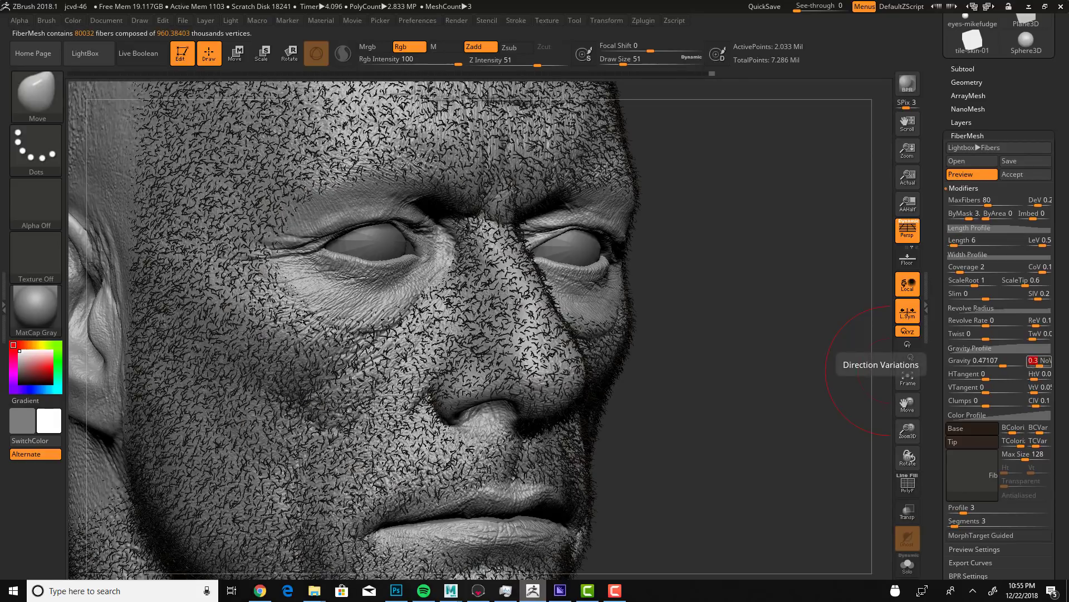
{"action": "type", "text": "0.05"}
{"action": "key", "text": "Return"}
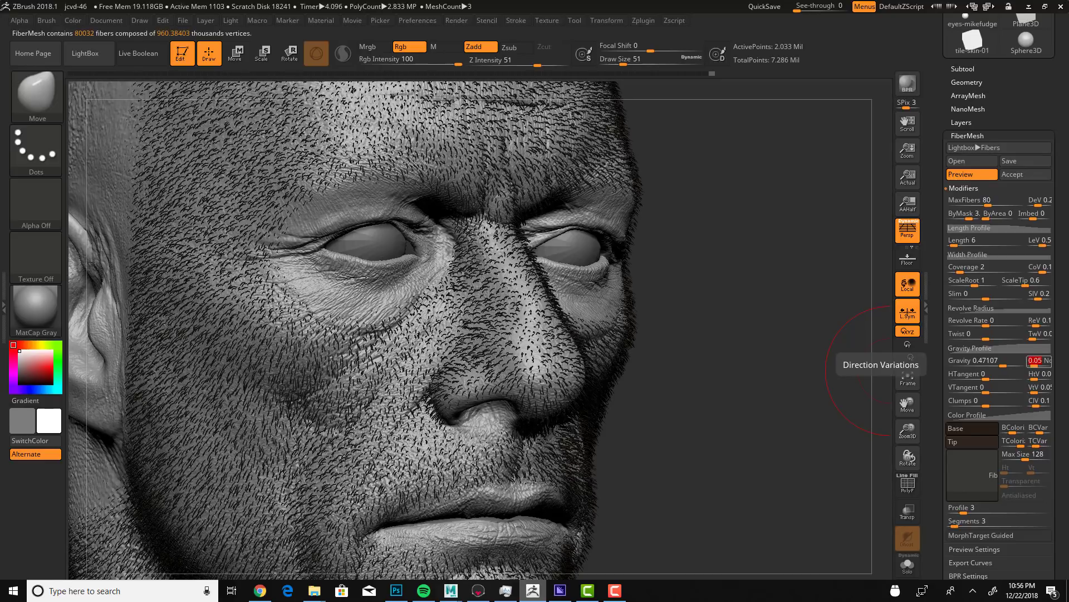
{"action": "type", "text": ".1"}
{"action": "key", "text": "Return"}
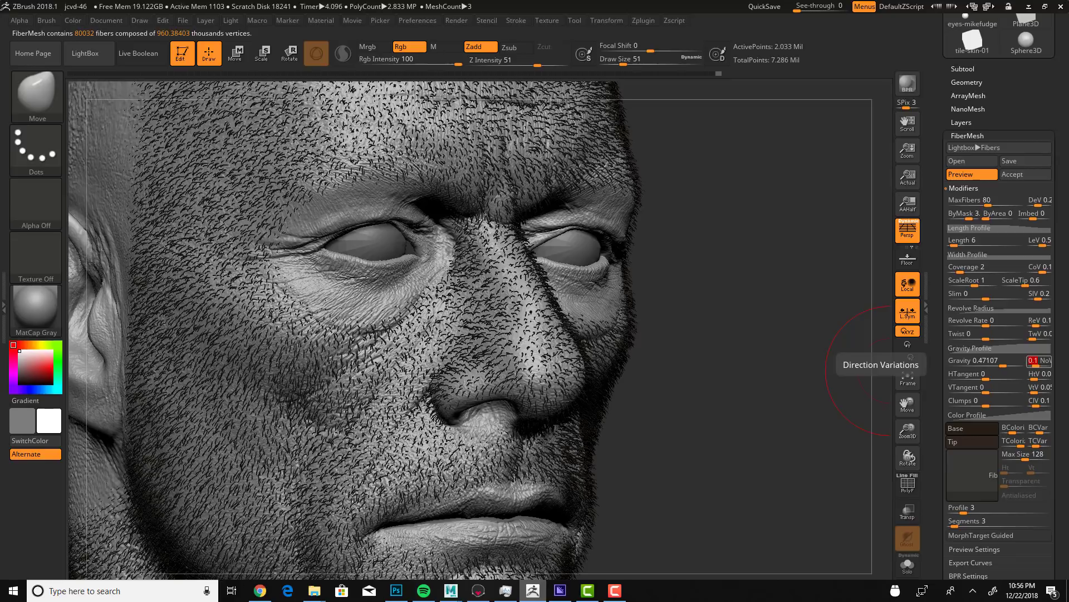
{"action": "type", "text": ".05"}
{"action": "key", "text": "Return"}
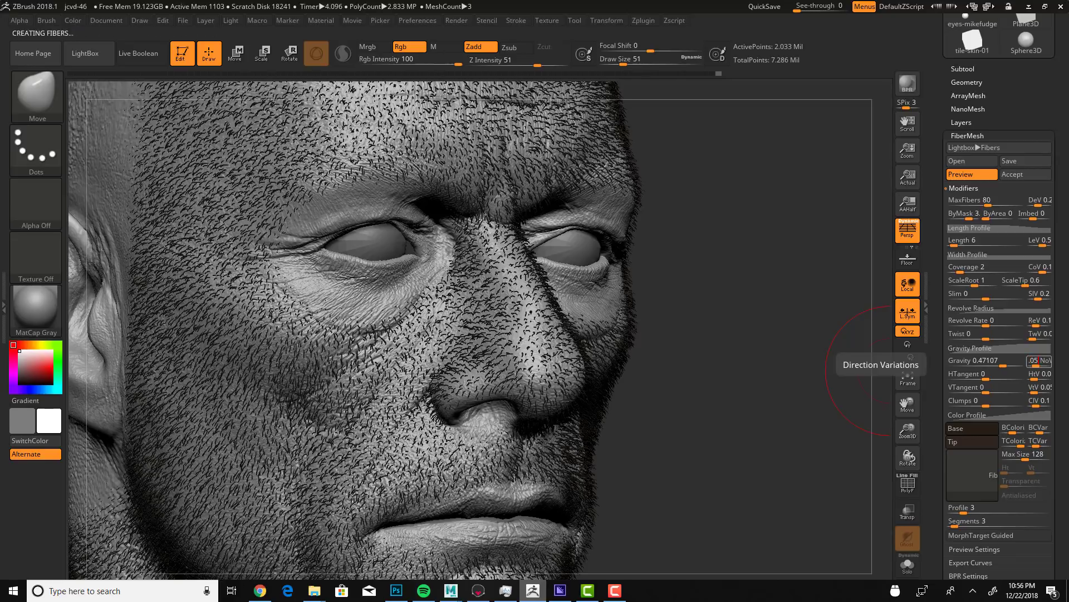
Step: Set the fiber Gravity to 0.3 and the maximum number of fibers (MaxFibers) to 60
{"action": "type", "text": "3"}
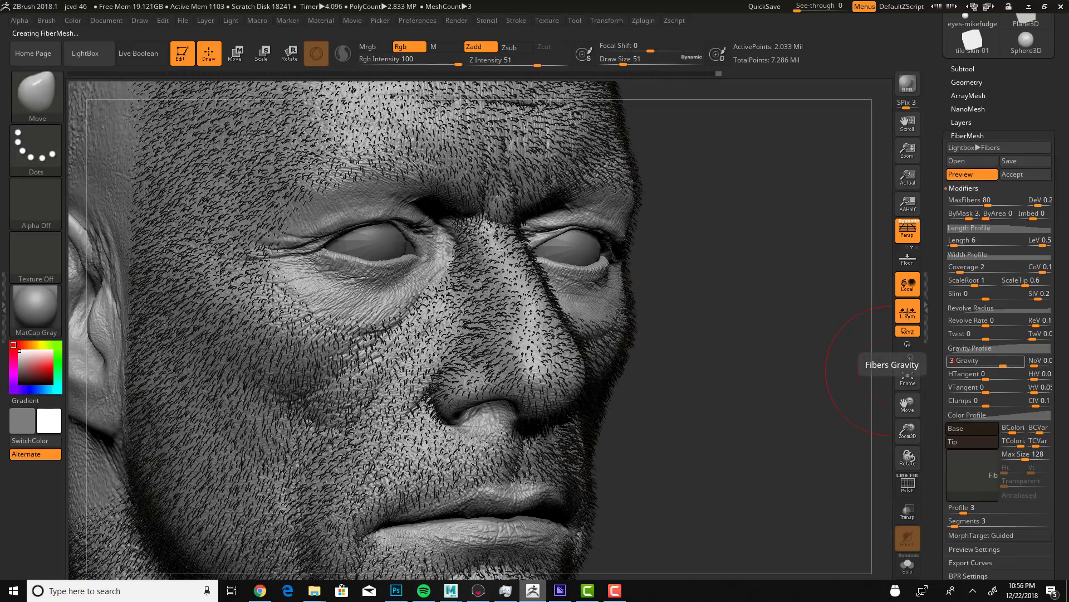
{"action": "key", "text": "Return"}
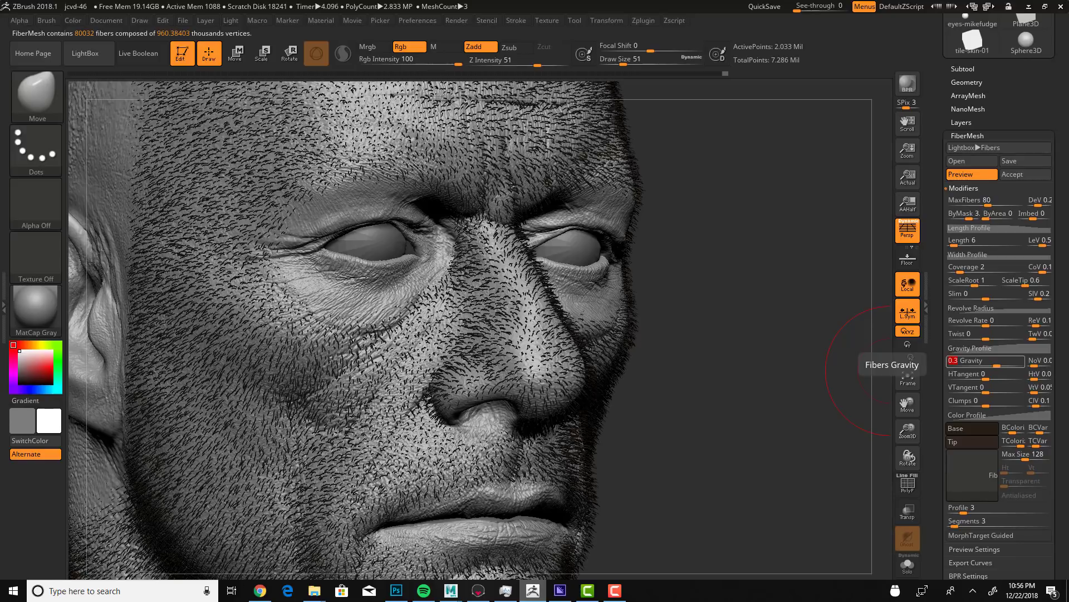
{"action": "left_click", "coordinate": [971, 200]}
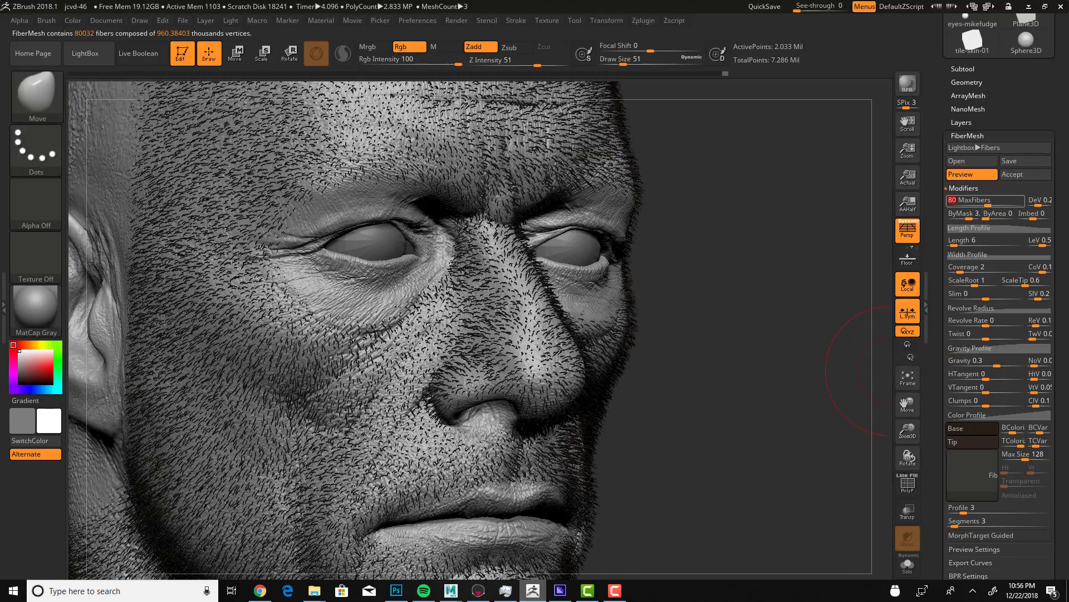
{"action": "type", "text": "60"}
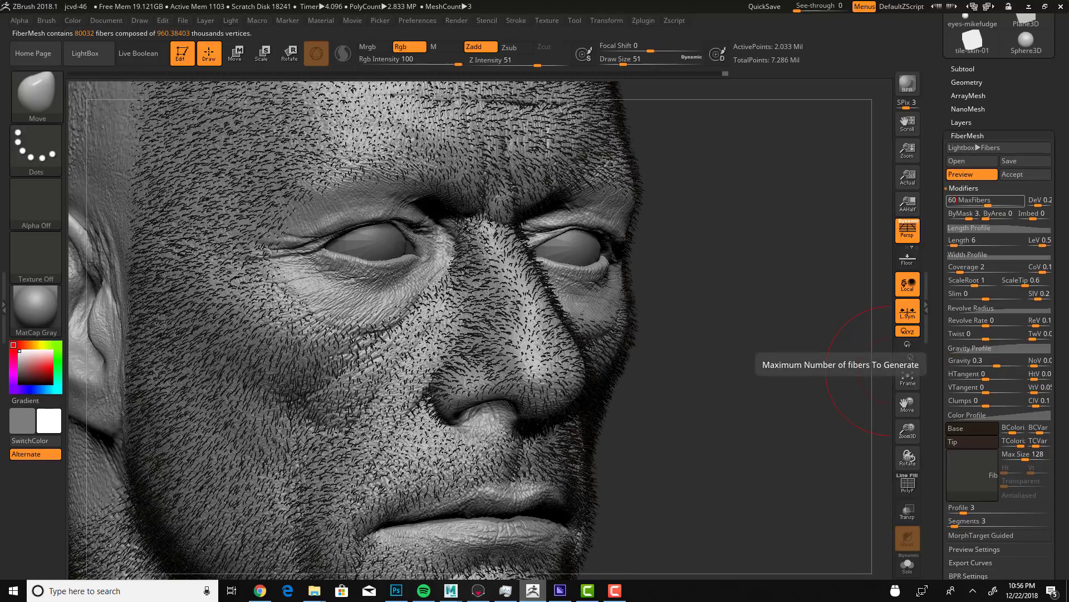
{"action": "key", "text": "Return"}
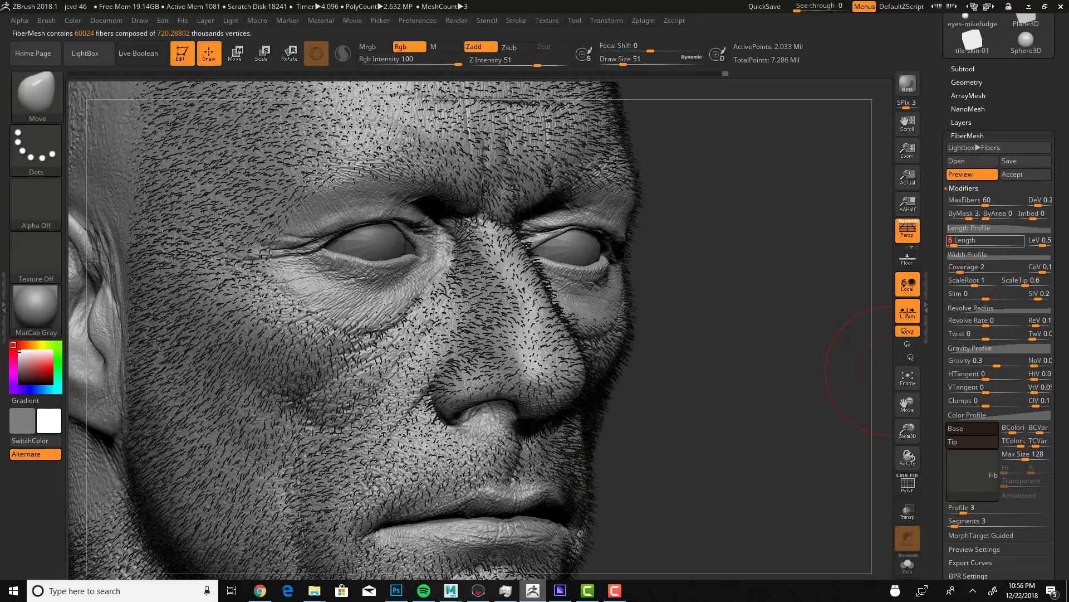
Step: Try a fiber Length of 8, and settle on 7
{"action": "left_click", "coordinate": [969, 240]}
{"action": "type", "text": "8"}
{"action": "key", "text": "Return"}
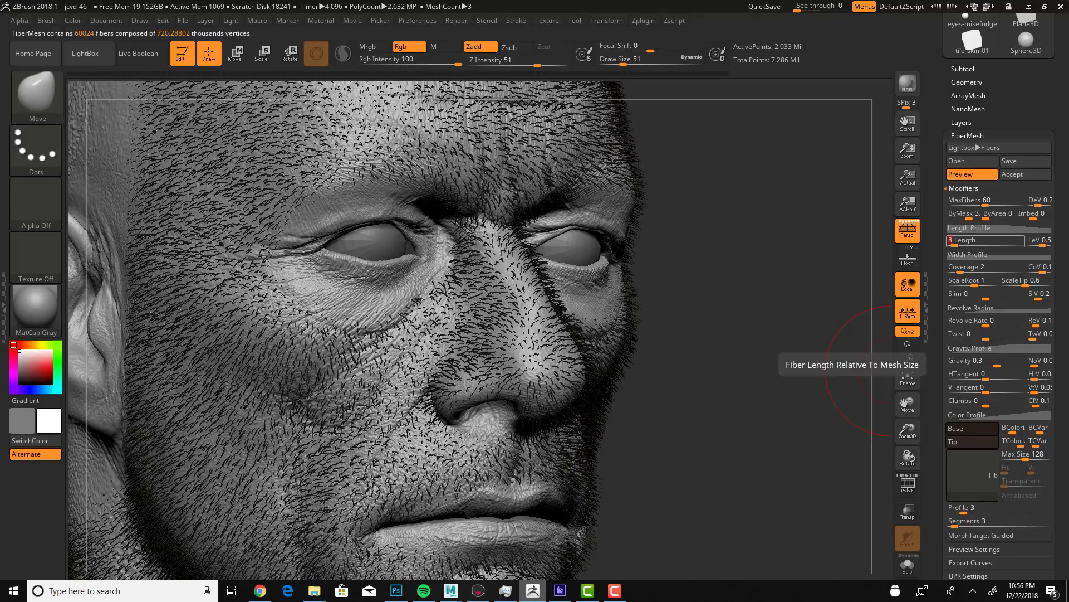
{"action": "type", "text": "7"}
{"action": "key", "text": "Return"}
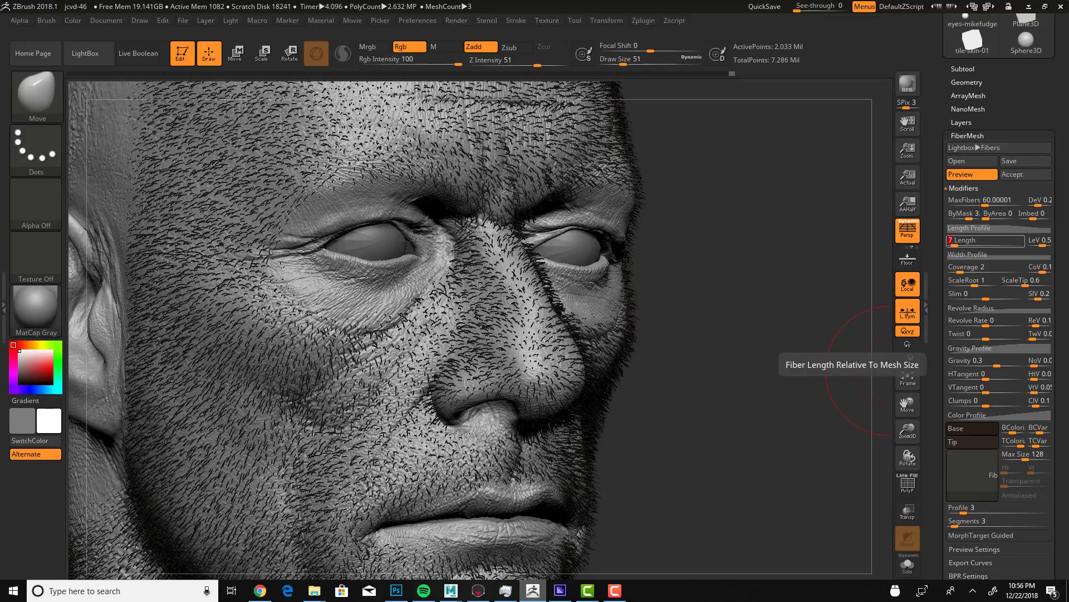
Step: Test the fiber Coverage at 10, 20 and 50
{"action": "type", "text": "10"}
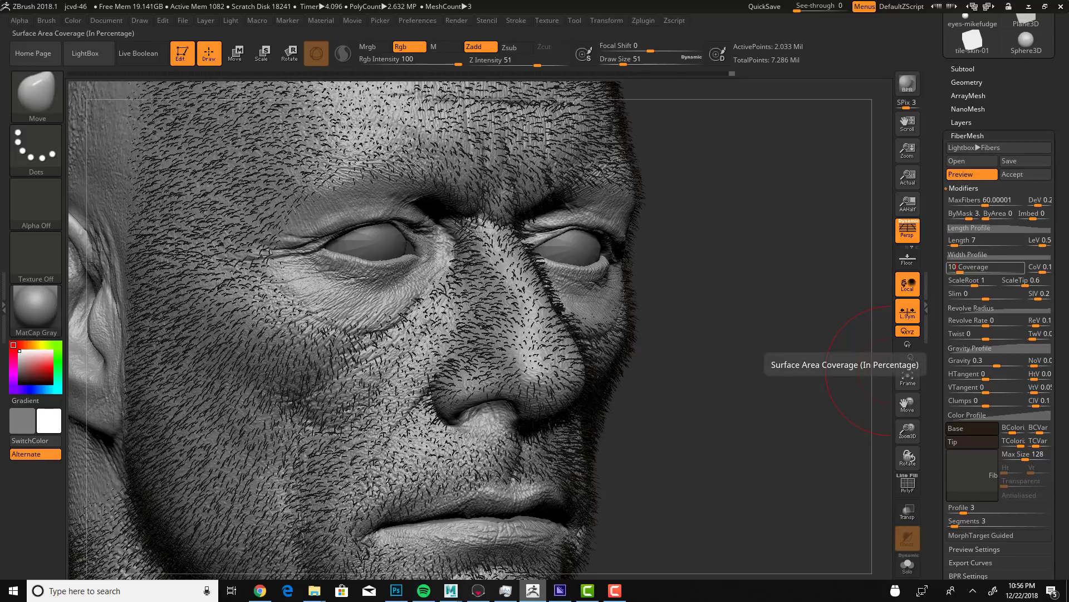
{"action": "key", "text": "Return"}
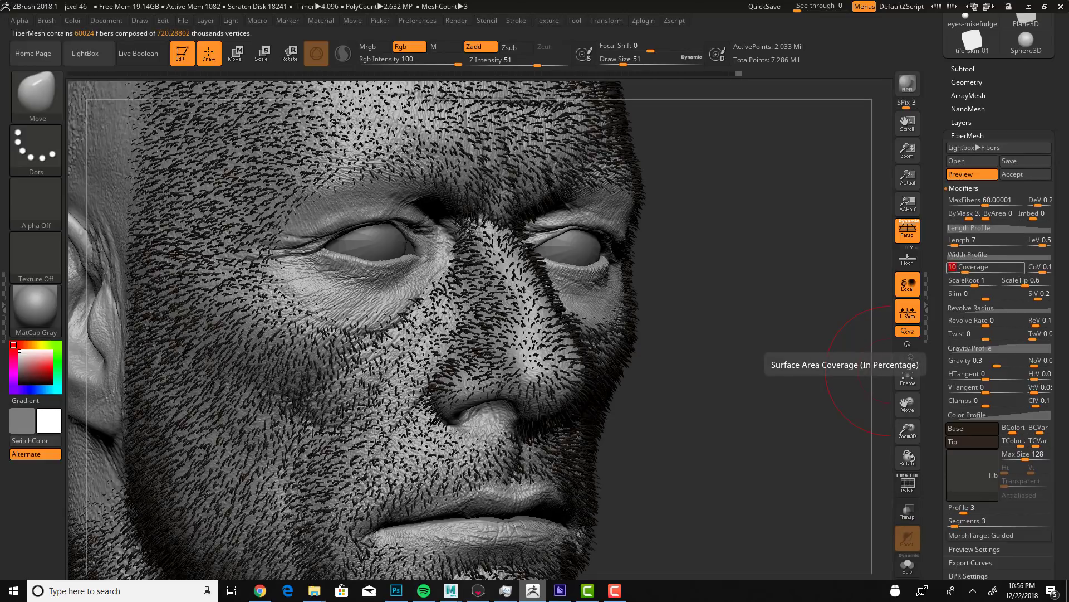
{"action": "key", "text": "Return"}
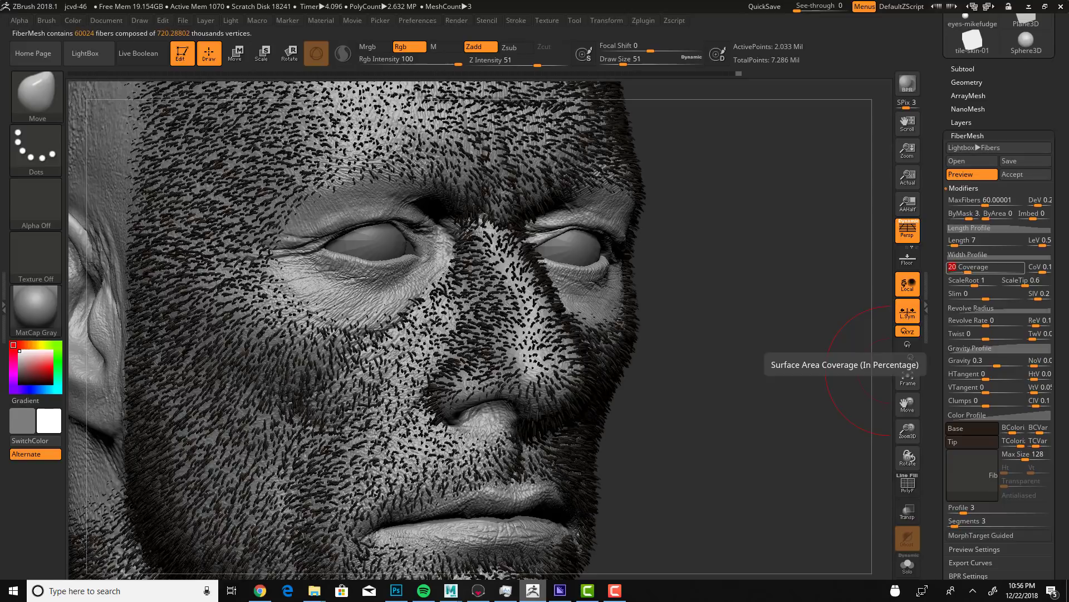
{"action": "type", "text": "50"}
{"action": "key", "text": "Return"}
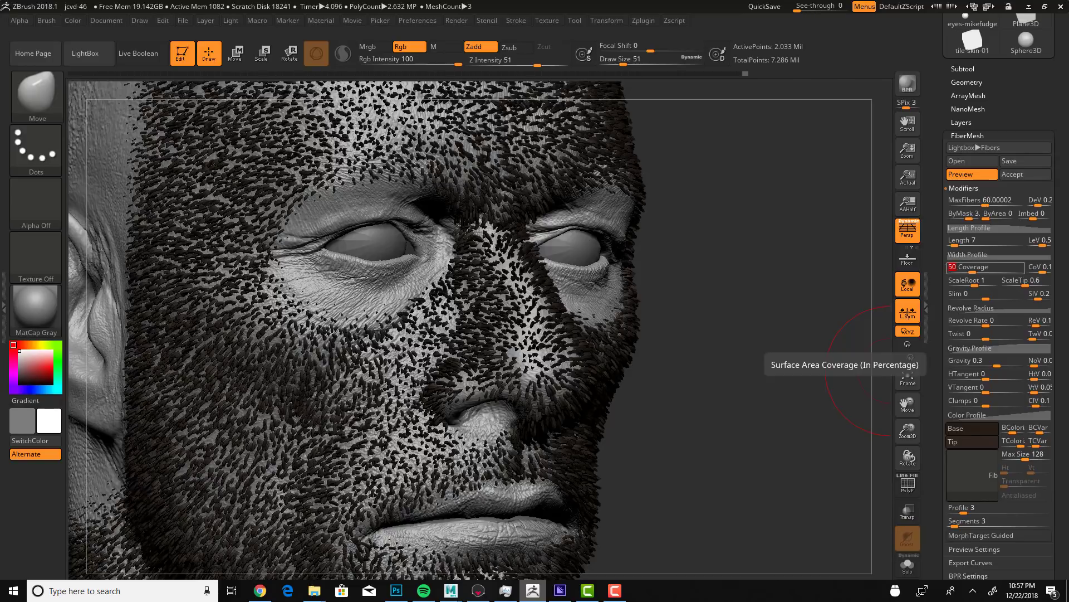
Step: Test the coverage variation (CoV) at 0.5, and restore it to 0.1
{"action": "left_click", "coordinate": [1039, 267]}
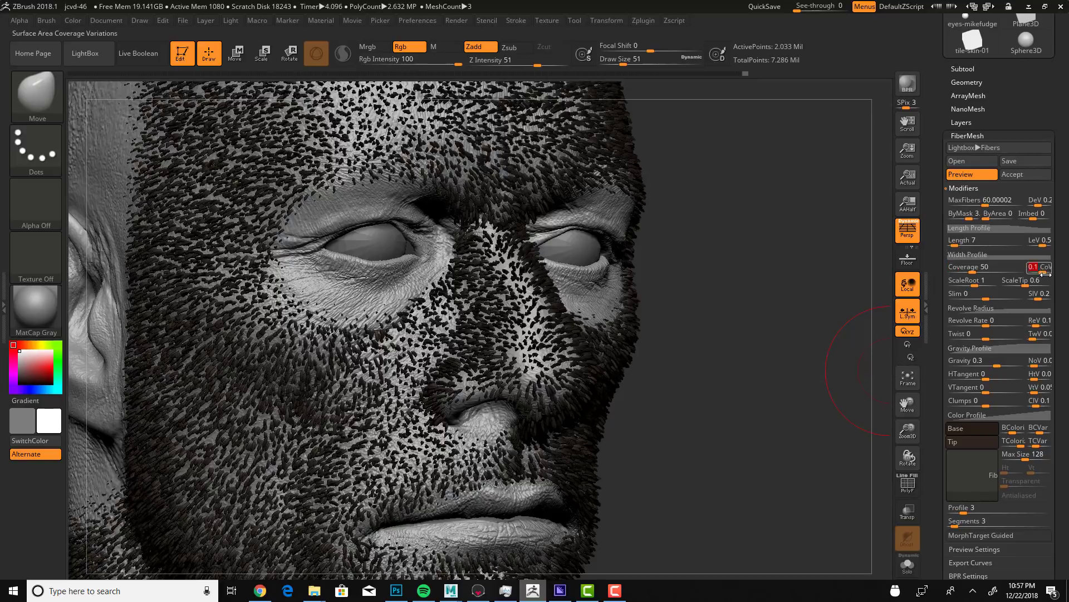
{"action": "type", "text": "0.5"}
{"action": "key", "text": "Return"}
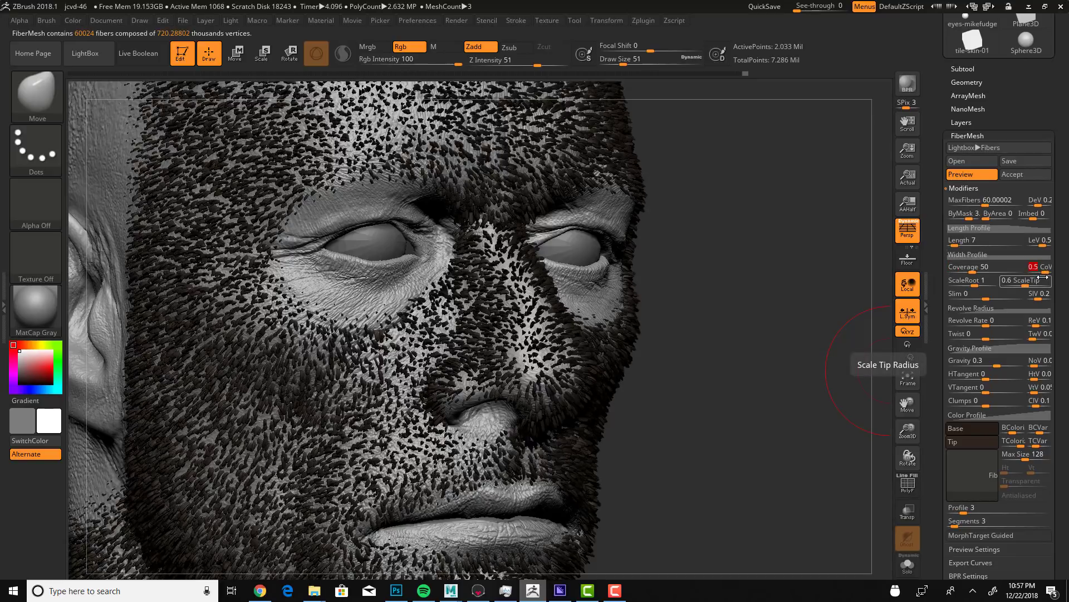
{"action": "type", "text": "0.1"}
{"action": "key", "text": "Return"}
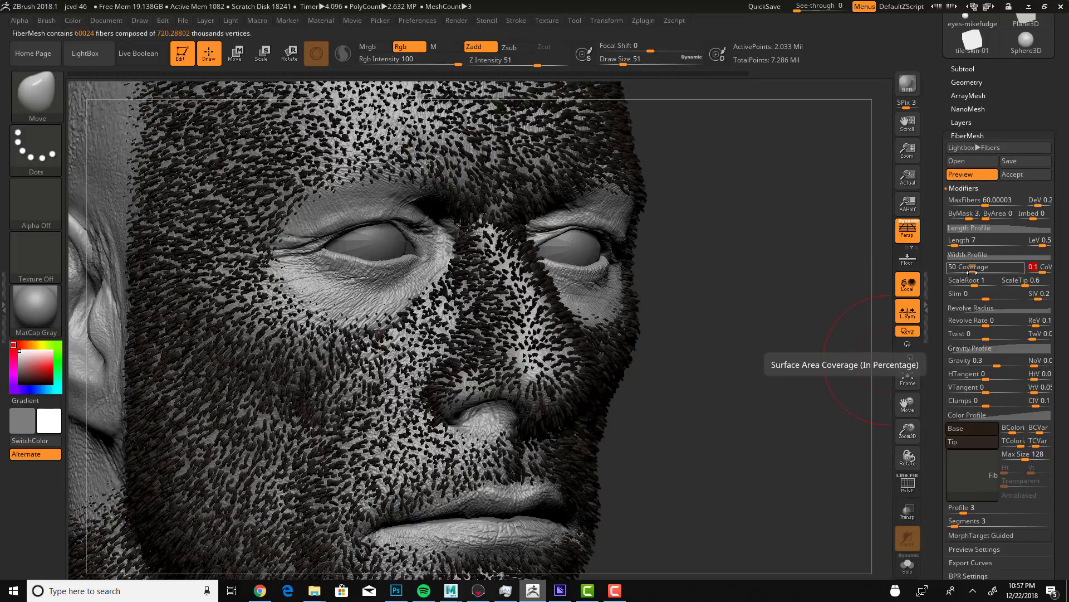
Step: Compare fiber Coverage values of 5, 8 and 2, and settle on 3
{"action": "left_click", "coordinate": [976, 273]}
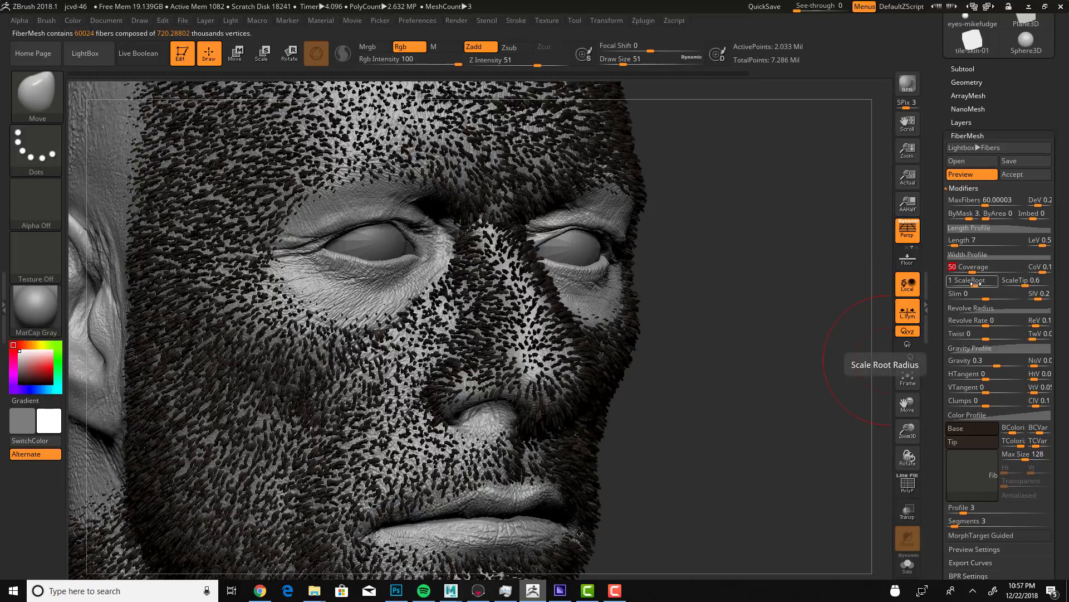
{"action": "type", "text": "5"}
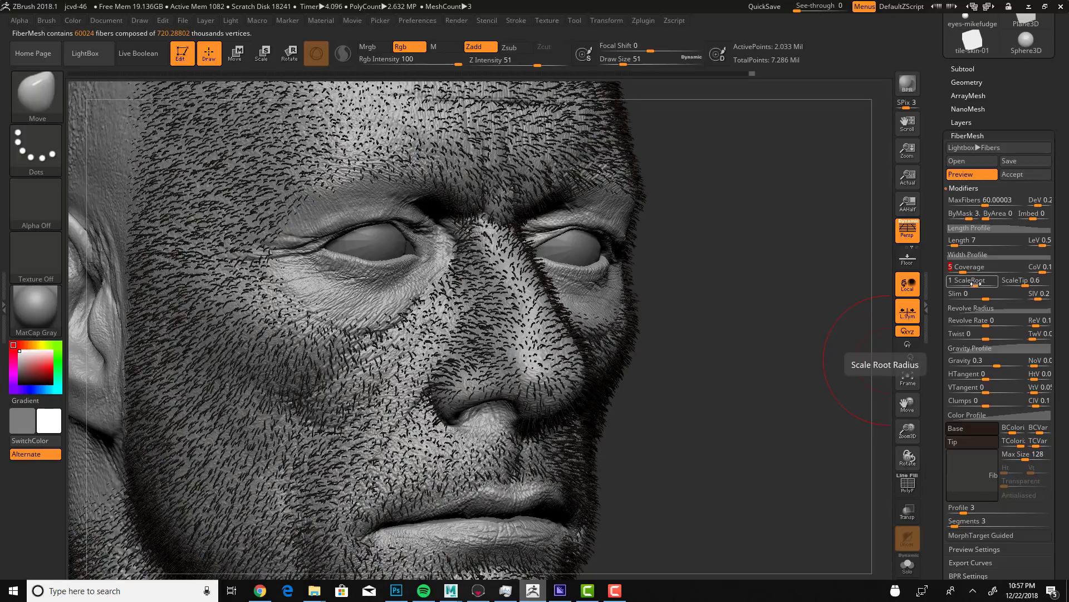
{"action": "key", "text": "BackSpace"}
{"action": "type", "text": "8"}
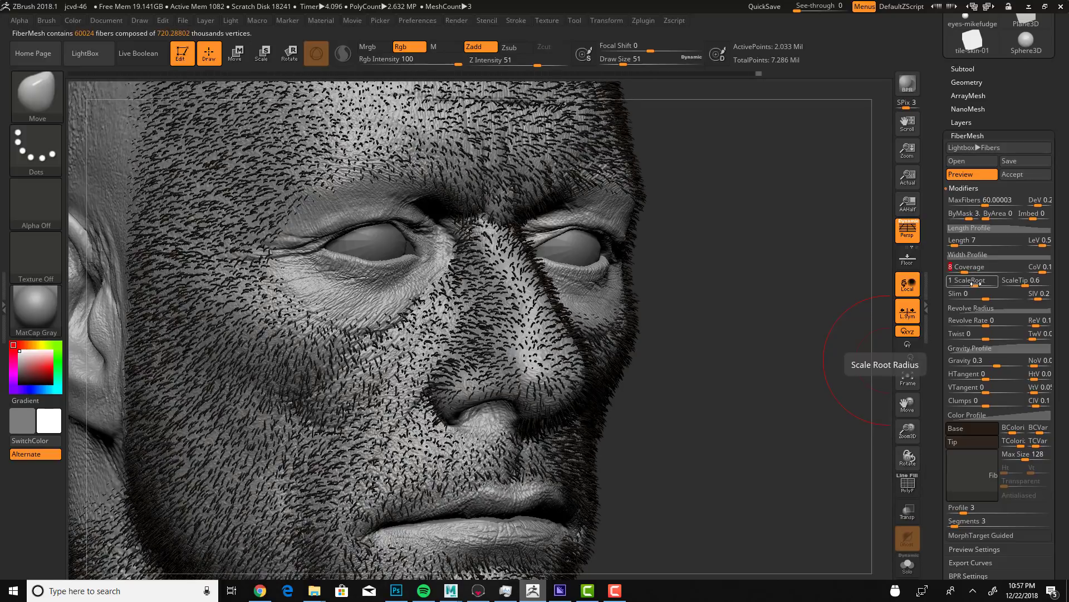
{"action": "key", "text": "BackSpace"}
{"action": "type", "text": "5"}
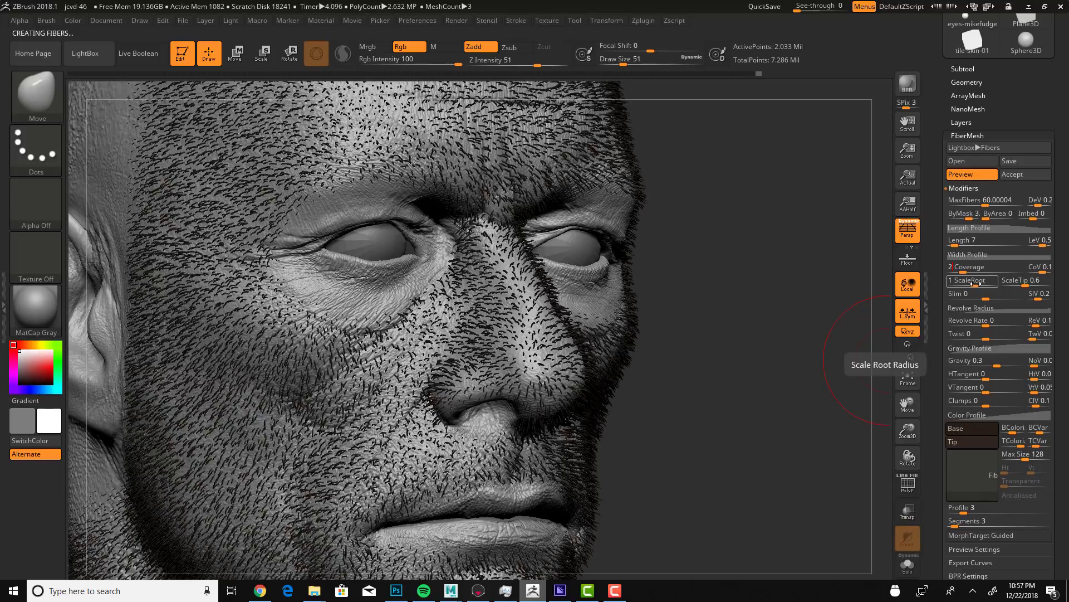
{"action": "key", "text": "Return"}
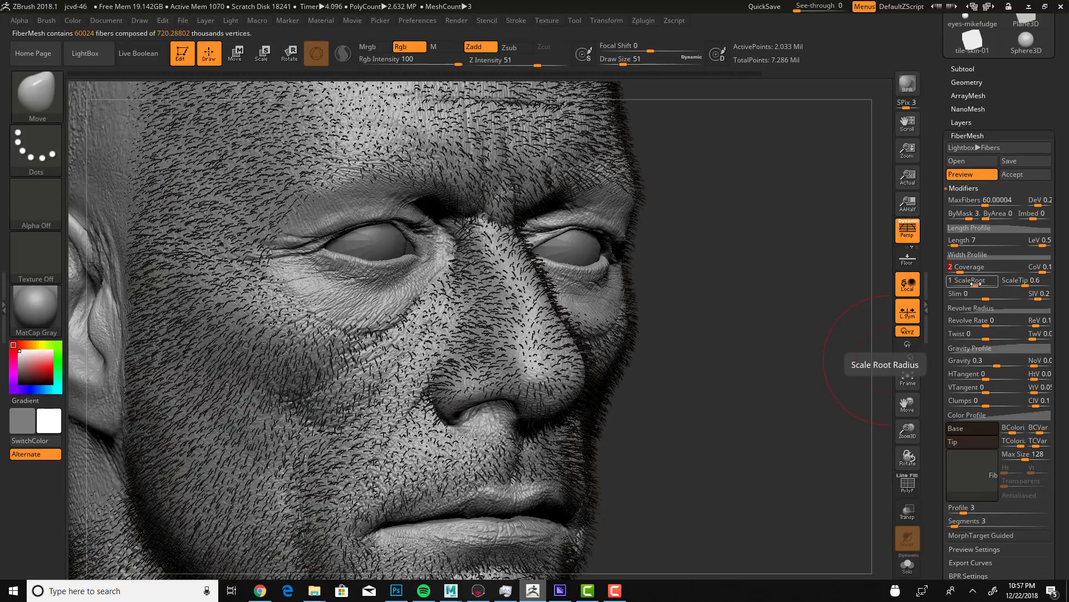
{"action": "key", "text": "Return"}
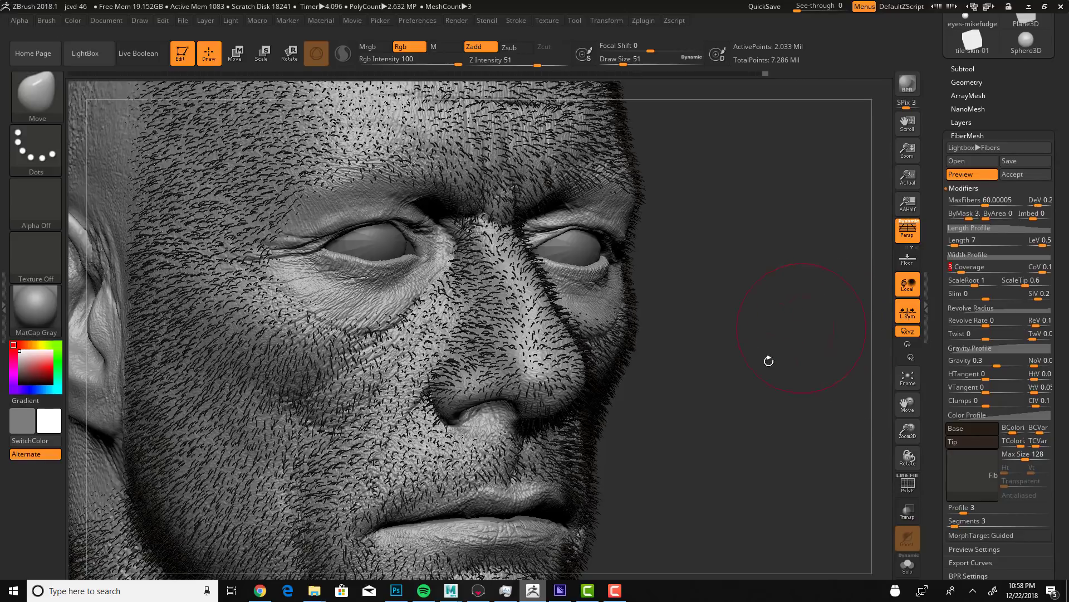
Step: Turn on the mask display (ViewMask) for the head with its side profile in view
{"action": "mouse_move", "coordinate": [767, 413]}
{"action": "left_mouse_down", "text": "alt"}
{"action": "mouse_move", "coordinate": [723, 349]}
{"action": "mouse_move", "coordinate": [654, 296]}
{"action": "mouse_move", "coordinate": [794, 360]}
{"action": "left_mouse_up", "text": "alt"}
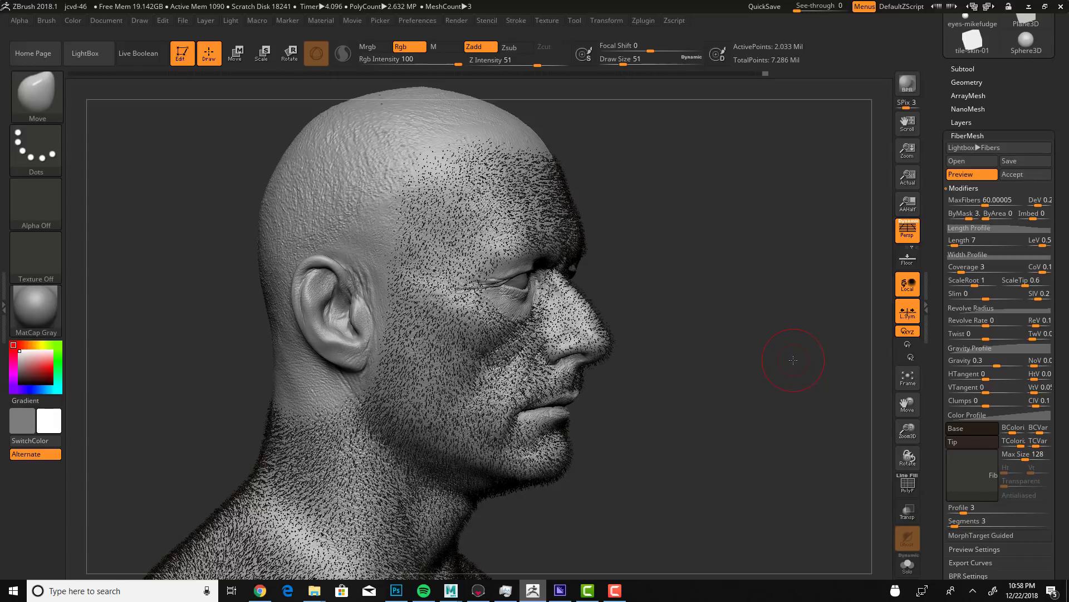
{"action": "left_click", "coordinate": [968, 136]}
{"action": "left_click", "coordinate": [965, 203]}
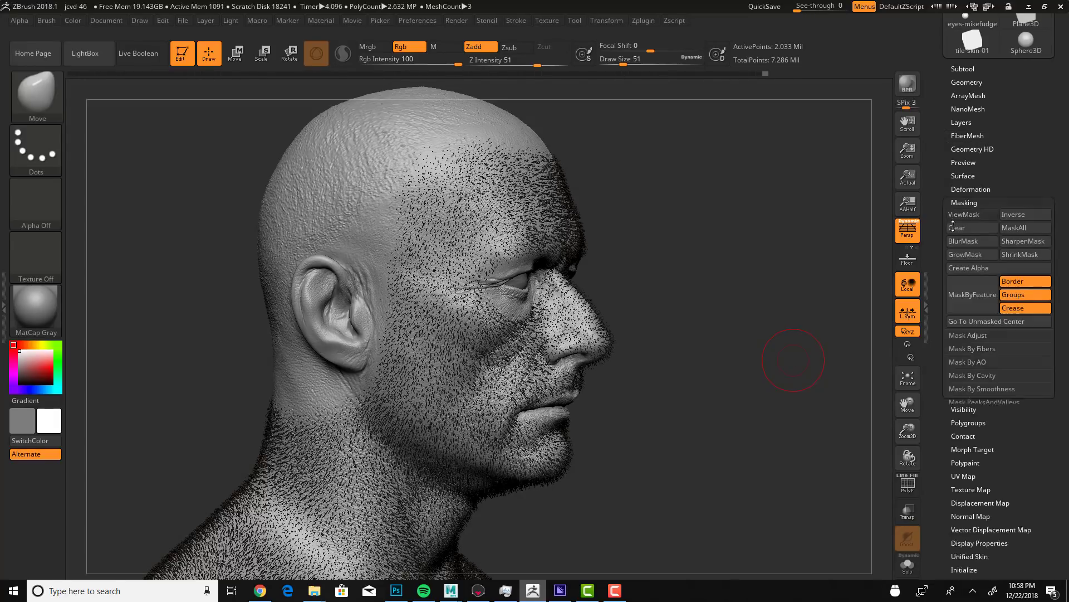
{"action": "left_click", "coordinate": [969, 214]}
Step: Paint the mask out over the temple in front of the ear and across the neck below and behind the ear
{"action": "left_click_drag", "start_coordinate": [680, 365], "coordinate": [616, 356]}
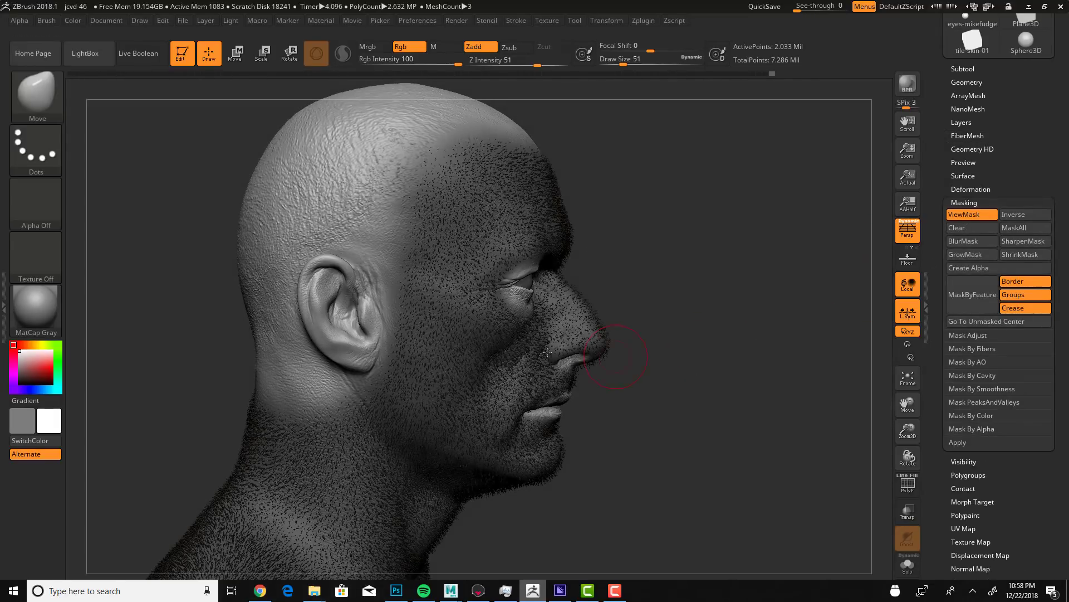
{"action": "mouse_move", "coordinate": [411, 265]}
{"action": "left_mouse_down", "text": "ctrl"}
{"action": "mouse_move", "coordinate": [410, 345]}
{"action": "mouse_move", "coordinate": [406, 308]}
{"action": "left_mouse_up", "text": "ctrl"}
{"action": "mouse_move", "coordinate": [361, 392]}
{"action": "left_mouse_down", "text": "ctrl"}
{"action": "mouse_move", "coordinate": [326, 409]}
{"action": "mouse_move", "coordinate": [254, 402]}
{"action": "left_mouse_up", "text": "ctrl"}
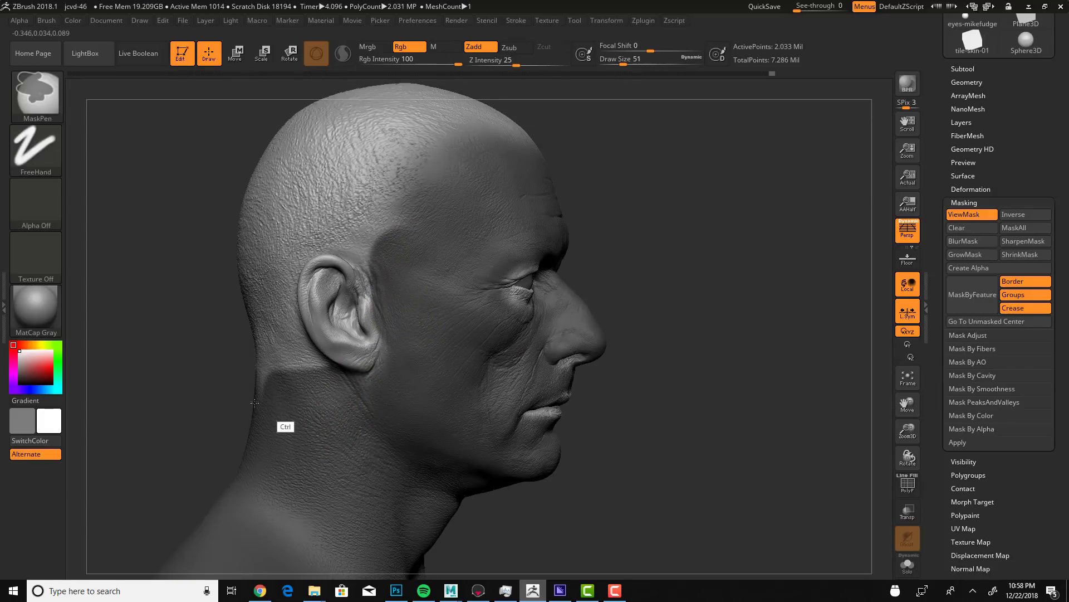
Step: Blur the extended mask to soften its edges, and reopen the FiberMesh settings
{"action": "left_click_drag", "start_coordinate": [685, 385], "coordinate": [685, 381]}
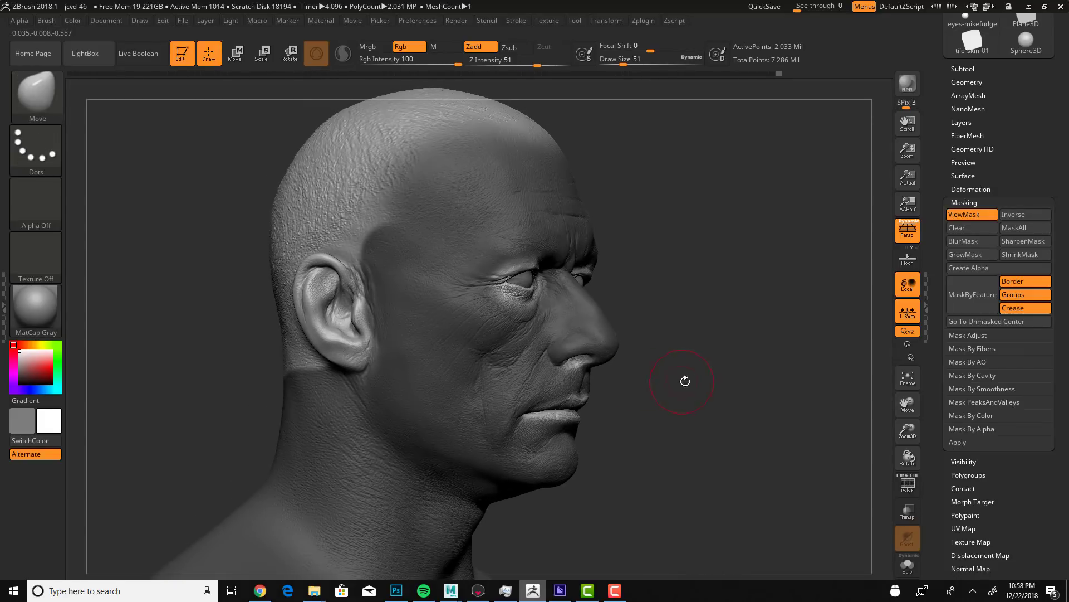
{"action": "left_click", "coordinate": [977, 239]}
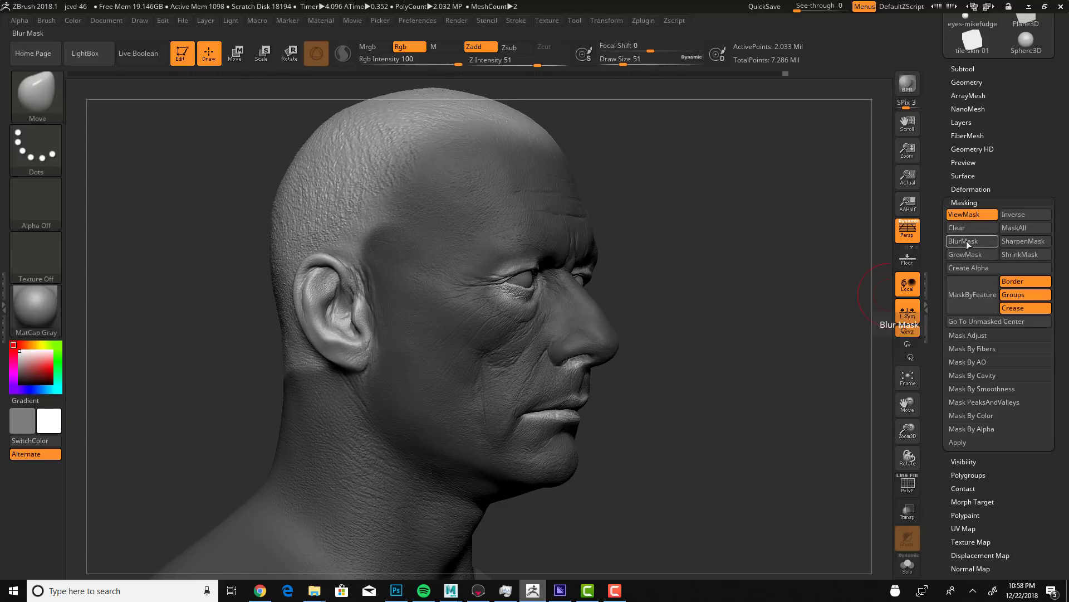
{"action": "left_click", "coordinate": [964, 242]}
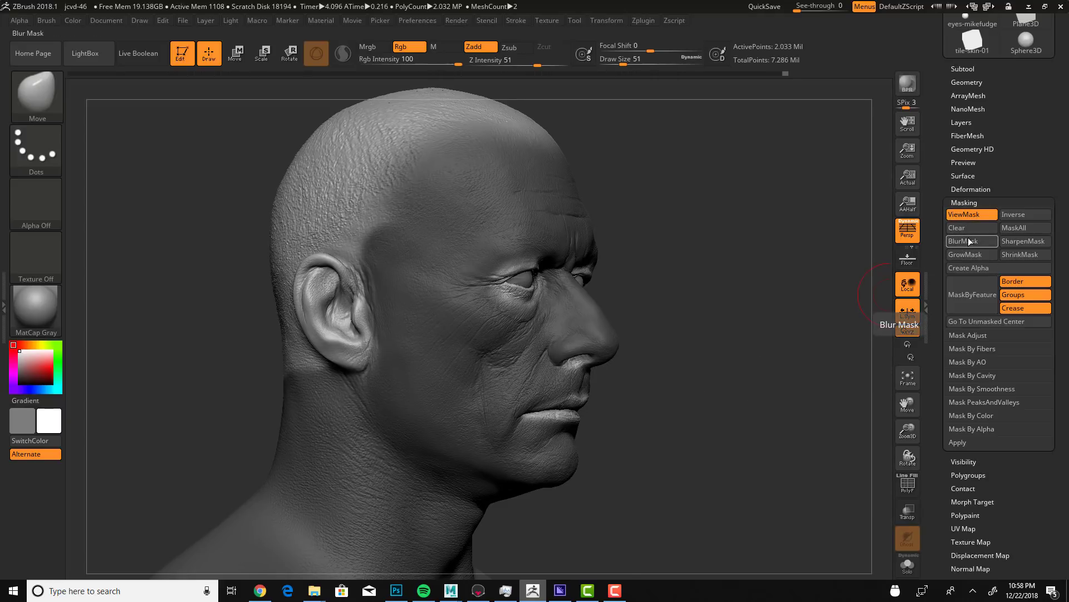
{"action": "left_click", "coordinate": [968, 135]}
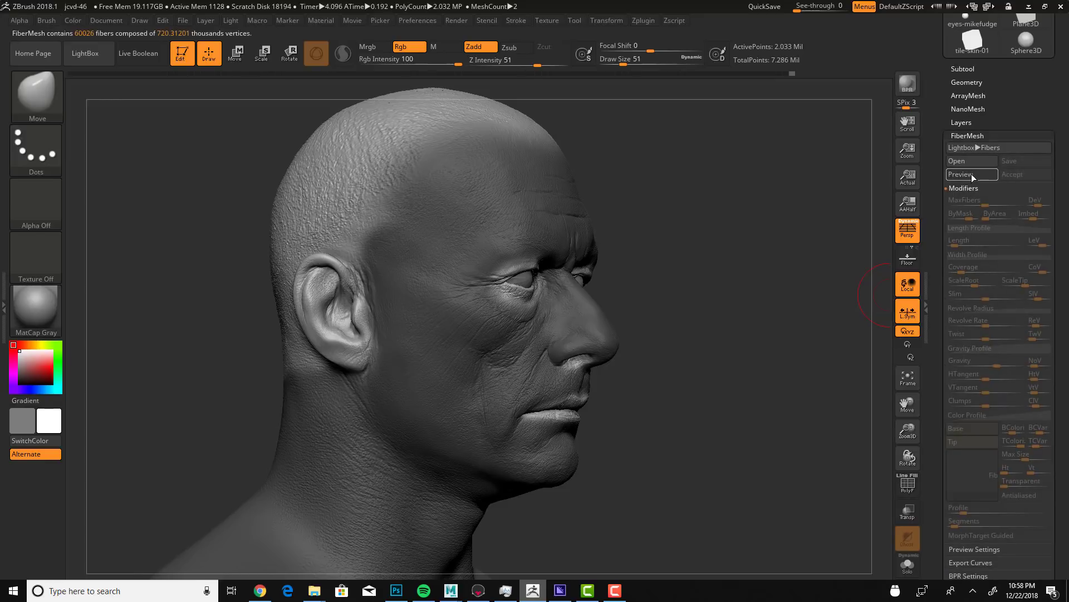
Step: Preview the fibers on the extended mask, hide the mask display, and reopen the FiberMesh modifiers with the face turned toward the front
{"action": "left_click", "coordinate": [971, 174]}
{"action": "left_click_drag", "start_coordinate": [823, 304], "coordinate": [771, 424]}
{"action": "left_click", "coordinate": [967, 137]}
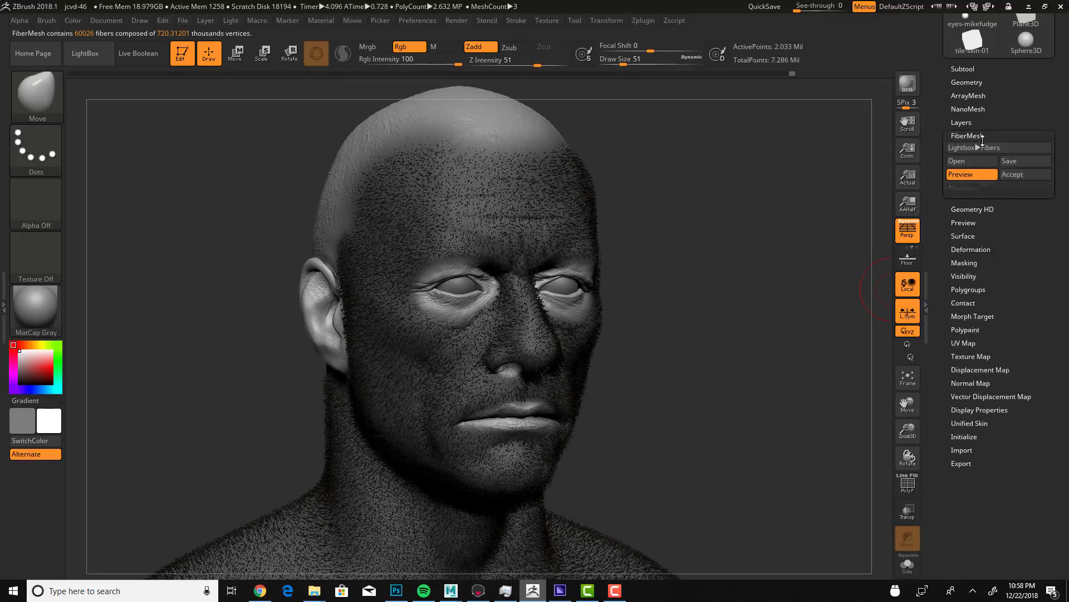
{"action": "left_click", "coordinate": [968, 202]}
{"action": "left_click", "coordinate": [974, 214]}
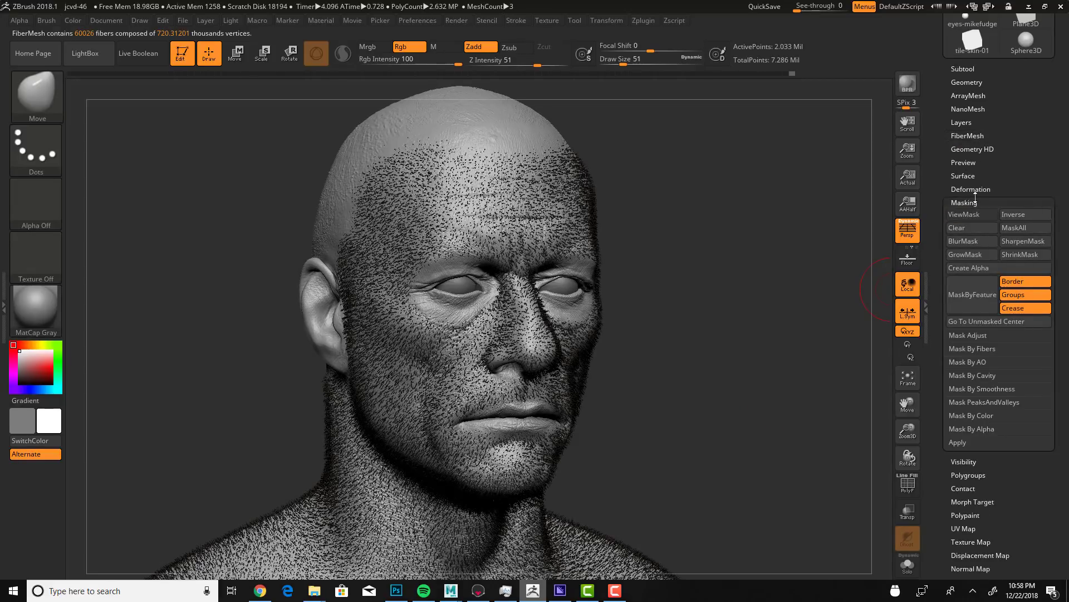
{"action": "left_click", "coordinate": [975, 202]}
{"action": "left_click", "coordinate": [967, 135]}
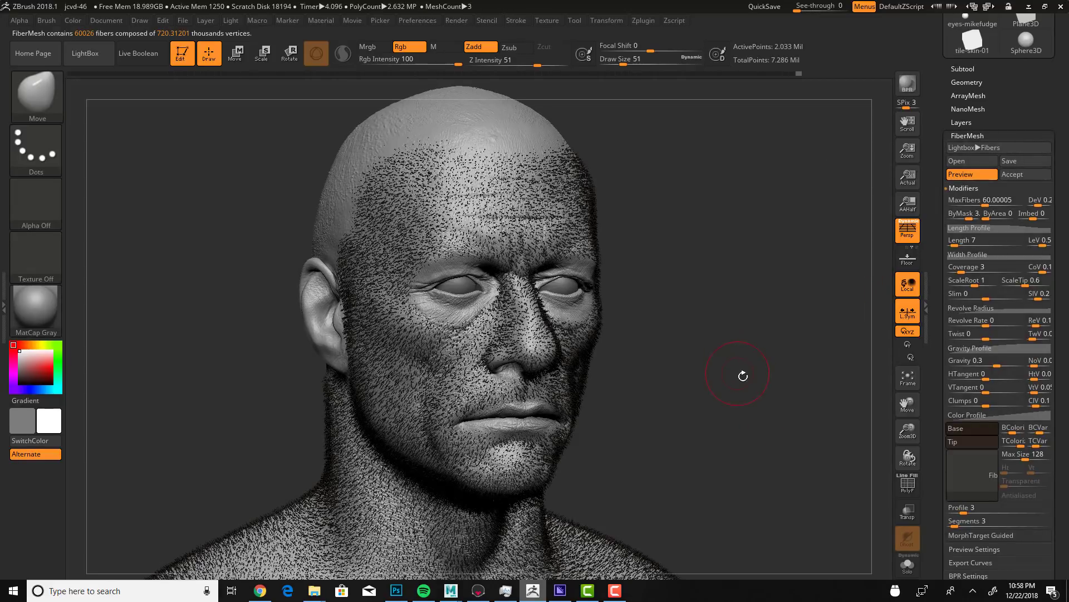
{"action": "left_click_drag", "start_coordinate": [747, 375], "coordinate": [808, 380]}
Step: Try a fiber Length of 8, and set it back to 7
{"action": "left_click_drag", "start_coordinate": [959, 239], "coordinate": [964, 239]}
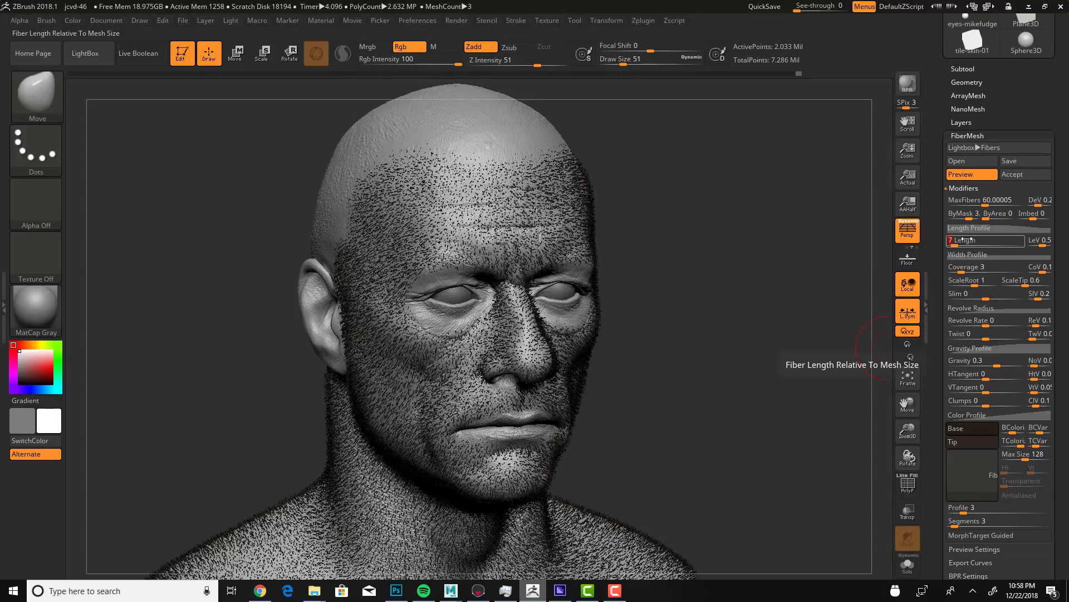
{"action": "key", "text": "Return"}
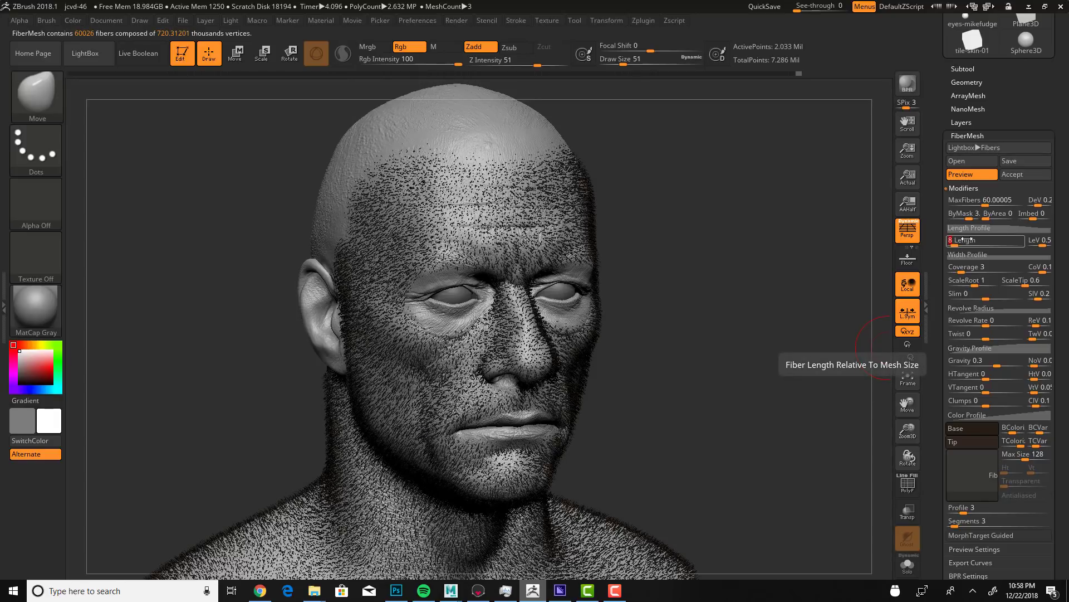
{"action": "type", "text": "7"}
{"action": "key", "text": "Return"}
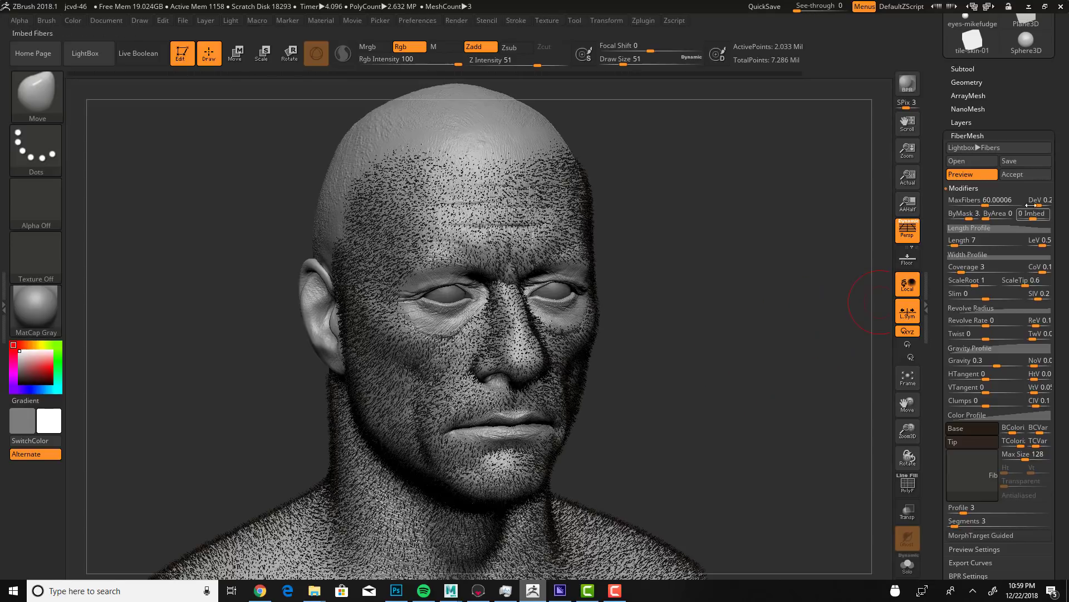
Step: Accept the fibers as a new subtool with Fast Preview mode activated, and show the subtool list
{"action": "left_click", "coordinate": [1019, 177]}
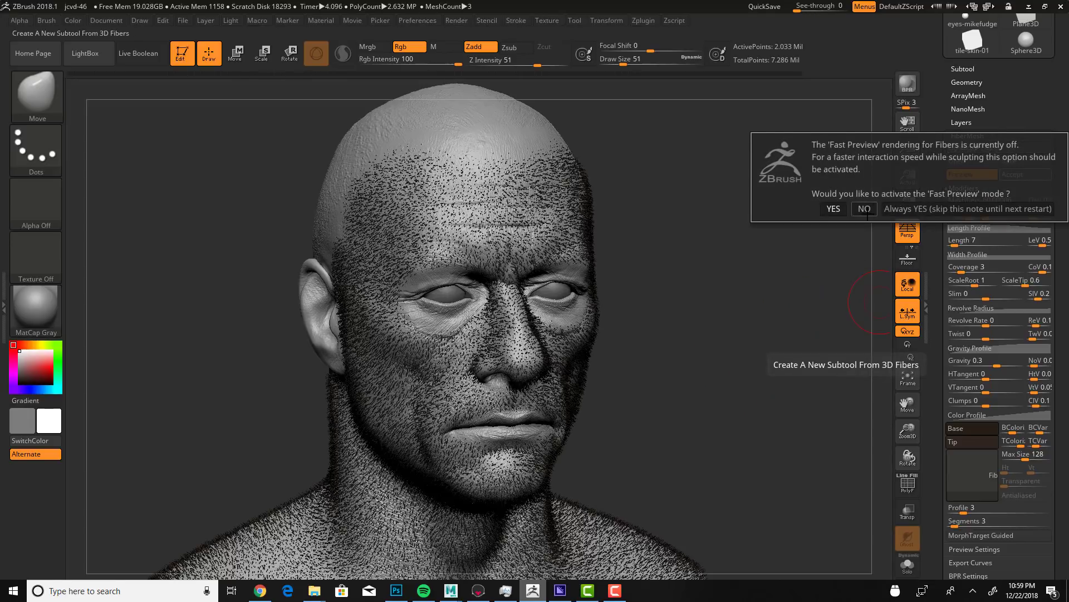
{"action": "left_click", "coordinate": [833, 208]}
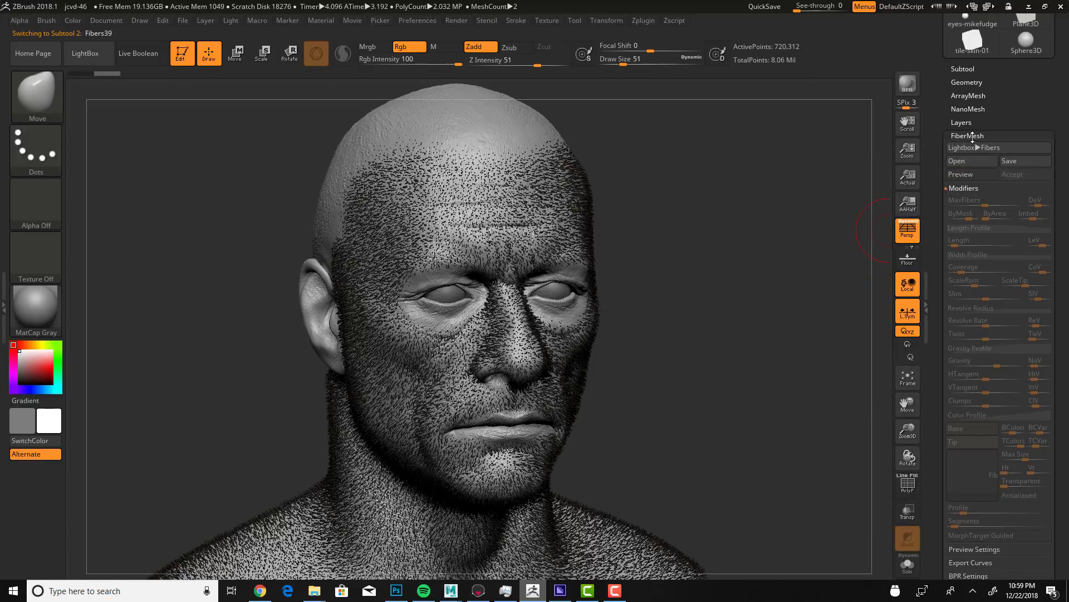
{"action": "left_click", "coordinate": [963, 69]}
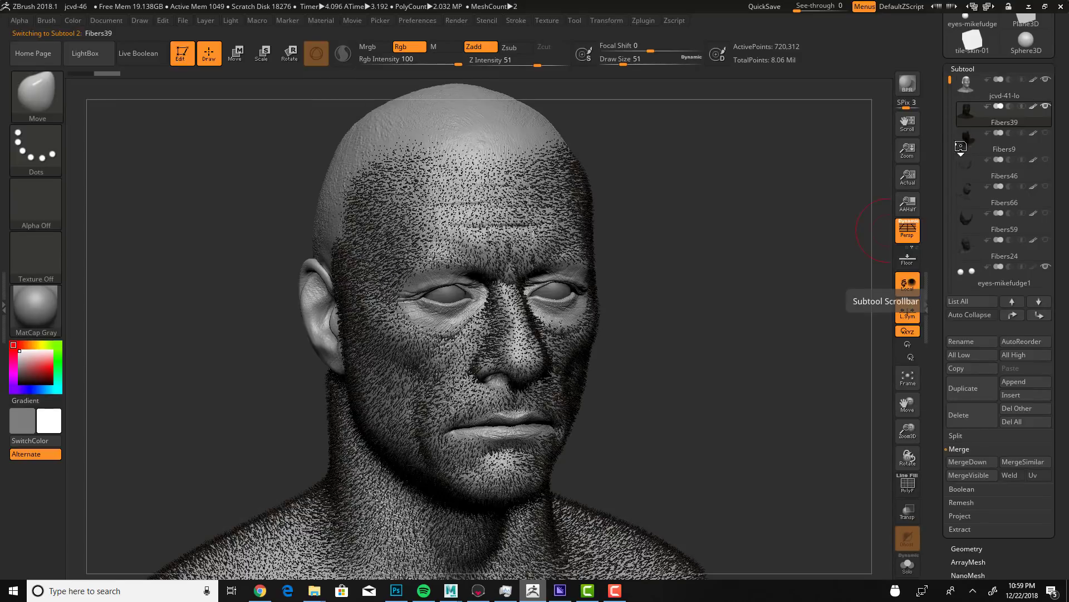
{"action": "mouse_move", "coordinate": [975, 110]}
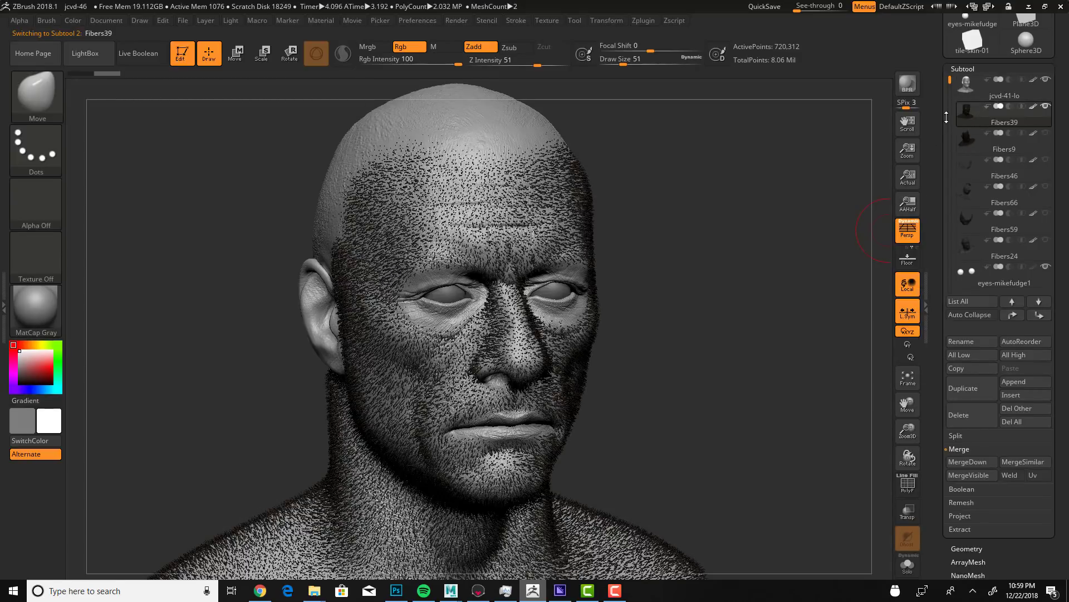
Step: Export the fiber subtool in OBJ format to the jcvd/obj-fbx folder as mentorship-fuzz
{"action": "left_click_drag", "start_coordinate": [944, 137], "coordinate": [942, 210]}
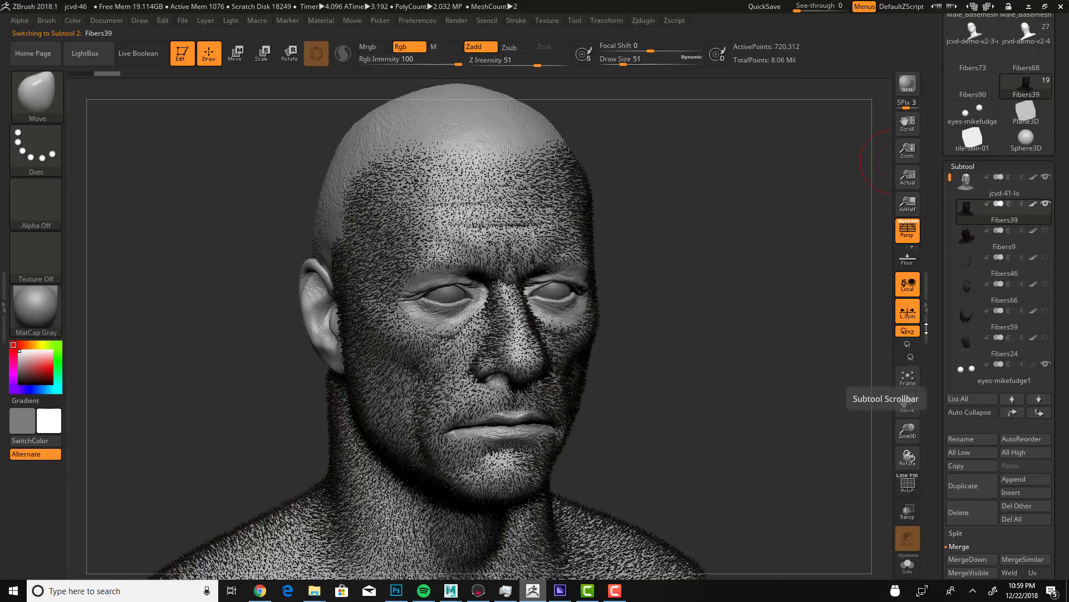
{"action": "left_click_drag", "start_coordinate": [942, 131], "coordinate": [941, 332]}
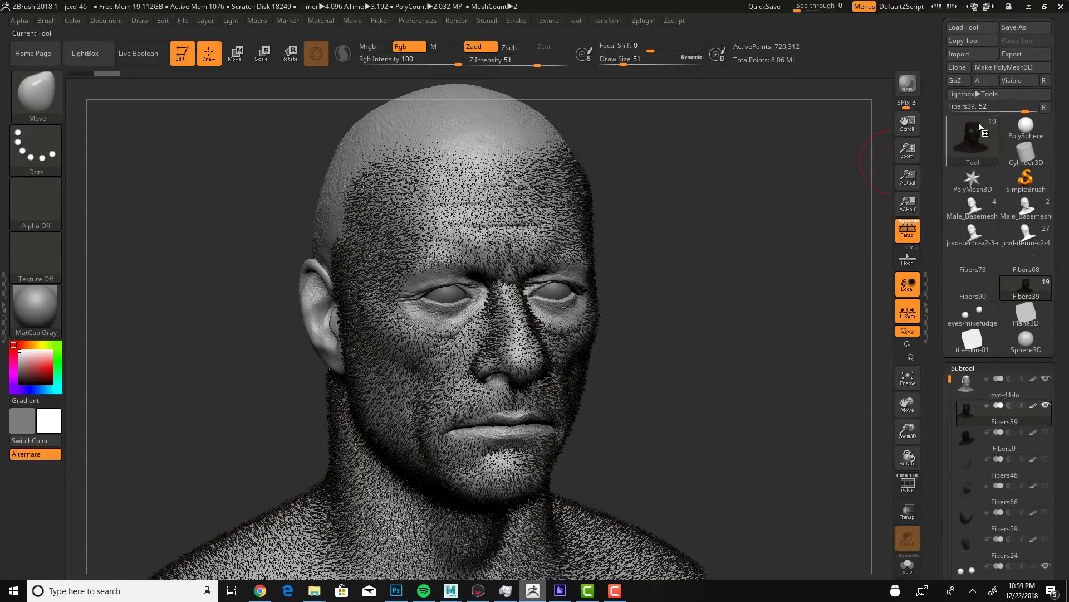
{"action": "left_click", "coordinate": [1016, 53]}
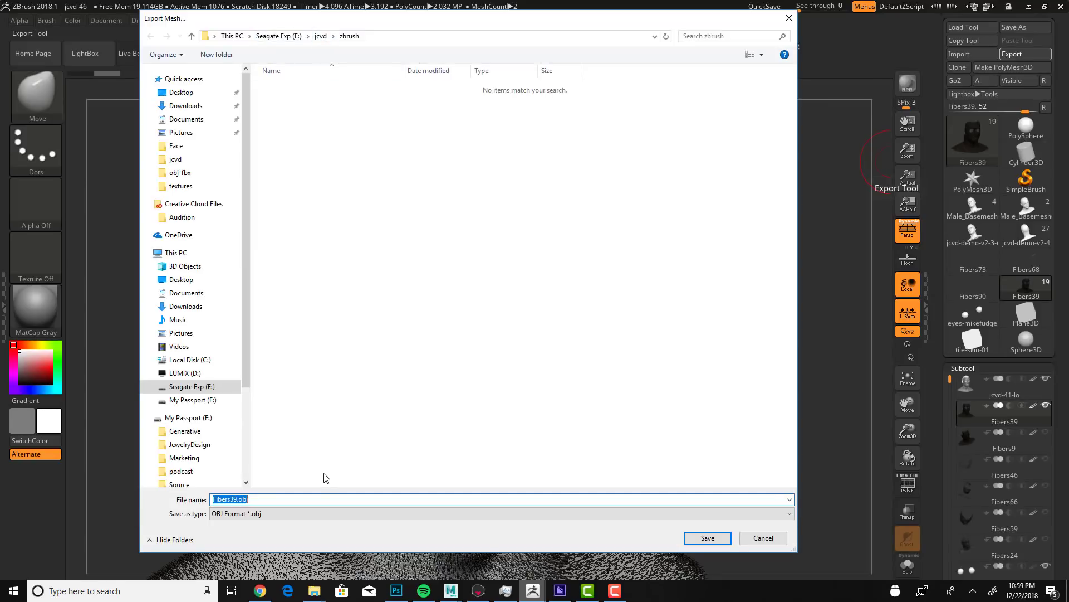
{"action": "type", "text": "delete"}
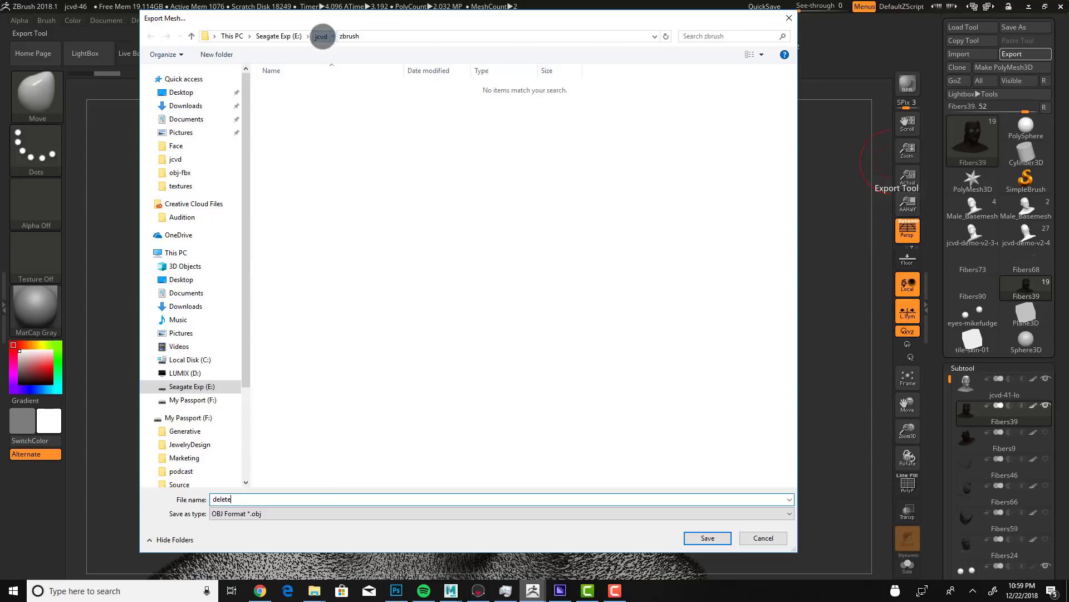
{"action": "left_click", "coordinate": [321, 35]}
{"action": "double_click", "coordinate": [311, 145]}
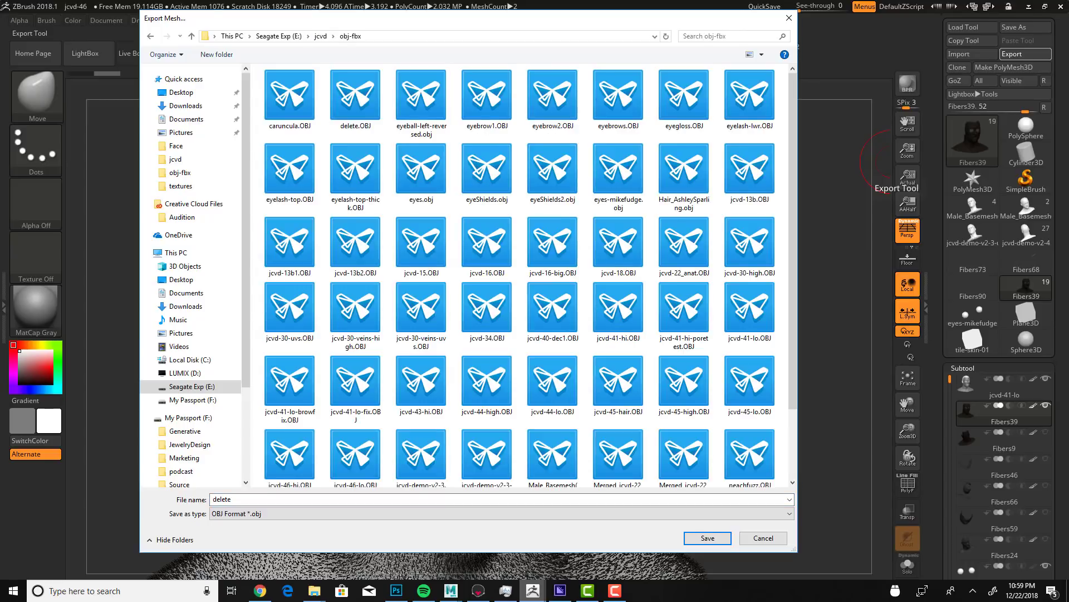
{"action": "type", "text": "mento"}
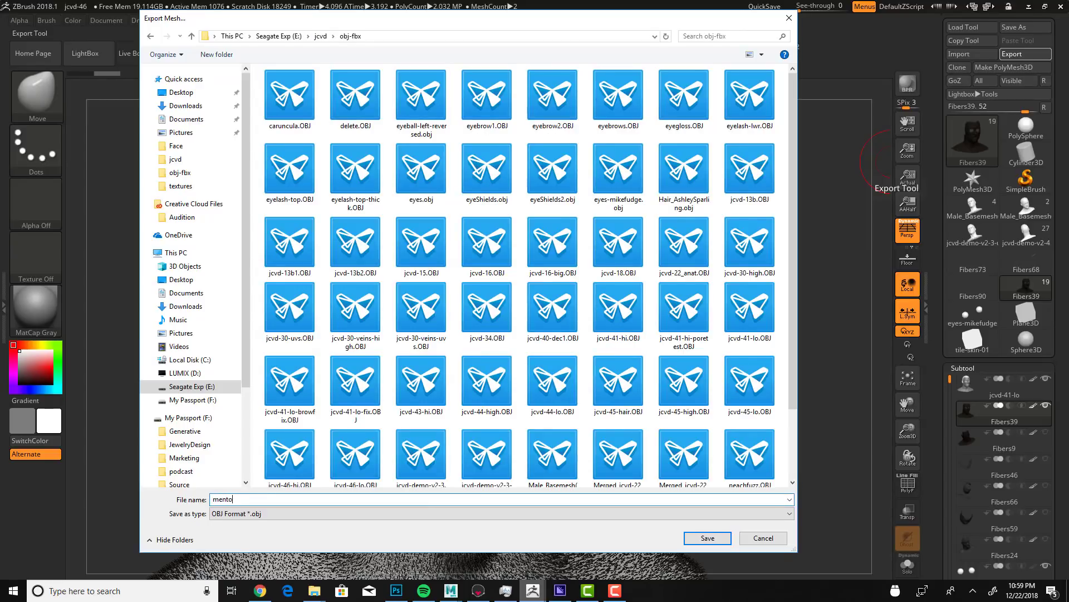
{"action": "type", "text": "rship-fuzz"}
{"action": "key", "text": "Return"}
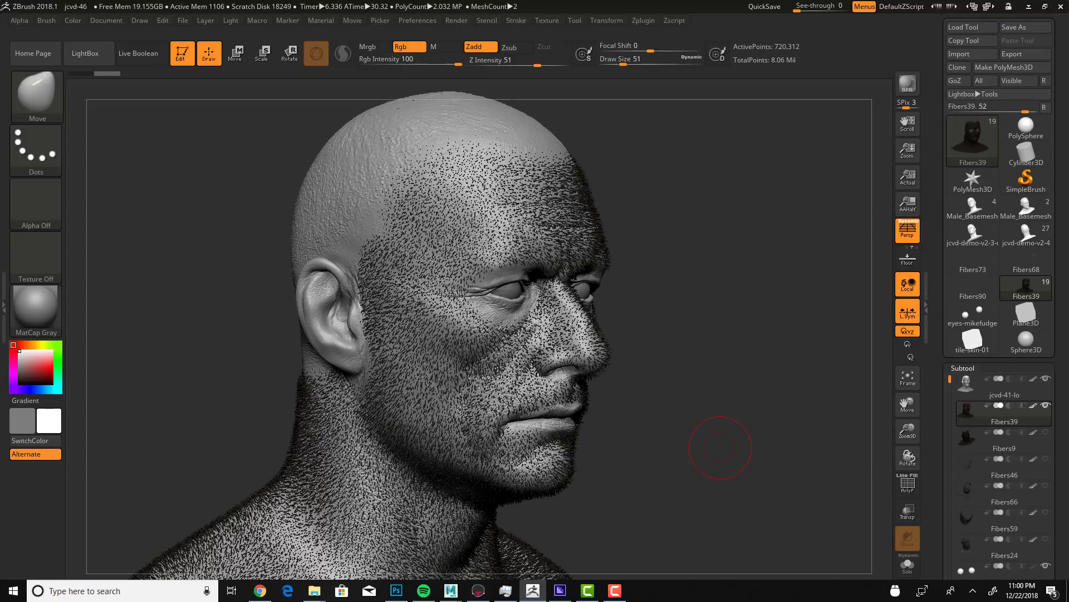
Step: Switch to Maya and examine the head mesh from front and three-quarter angles
{"action": "mouse_move", "coordinate": [450, 590]}
{"action": "left_click", "coordinate": [516, 543]}
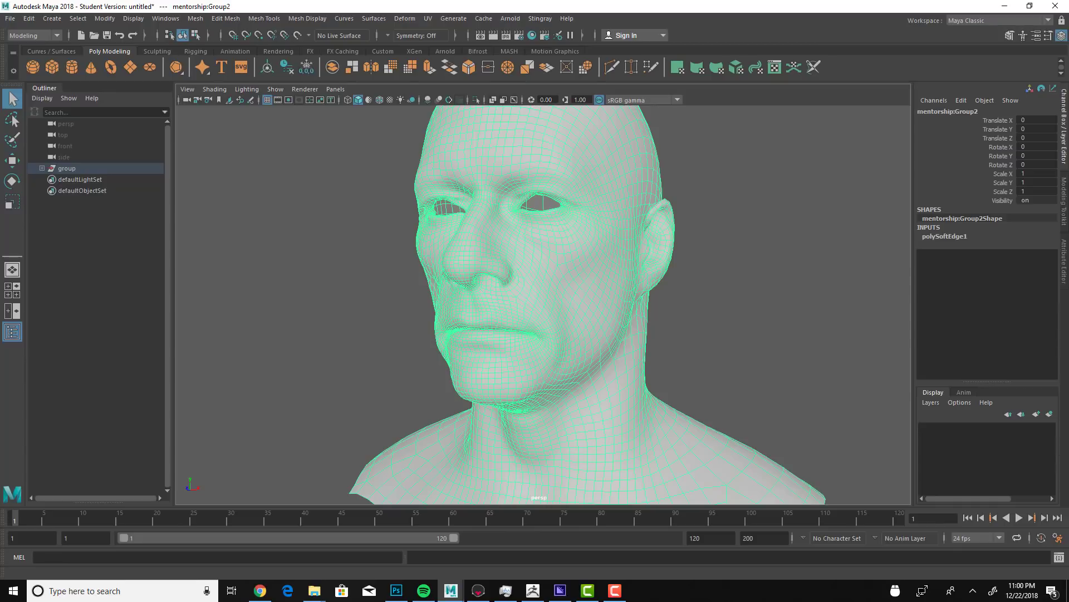
{"action": "left_click_drag", "start_coordinate": [669, 362], "coordinate": [757, 366], "text": "alt"}
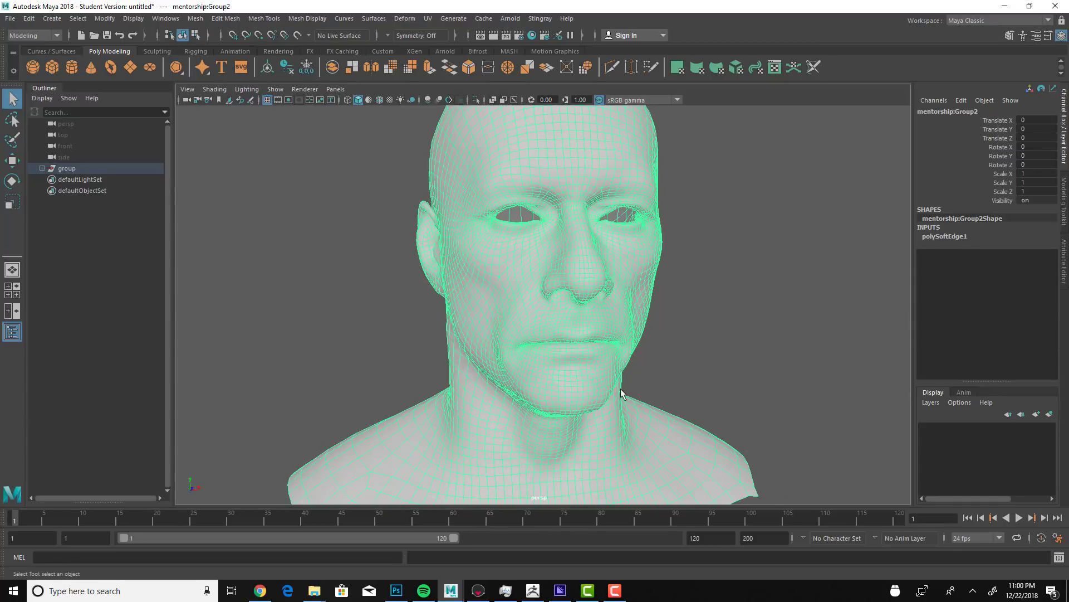
{"action": "left_click_drag", "start_coordinate": [681, 351], "coordinate": [638, 309], "text": "alt"}
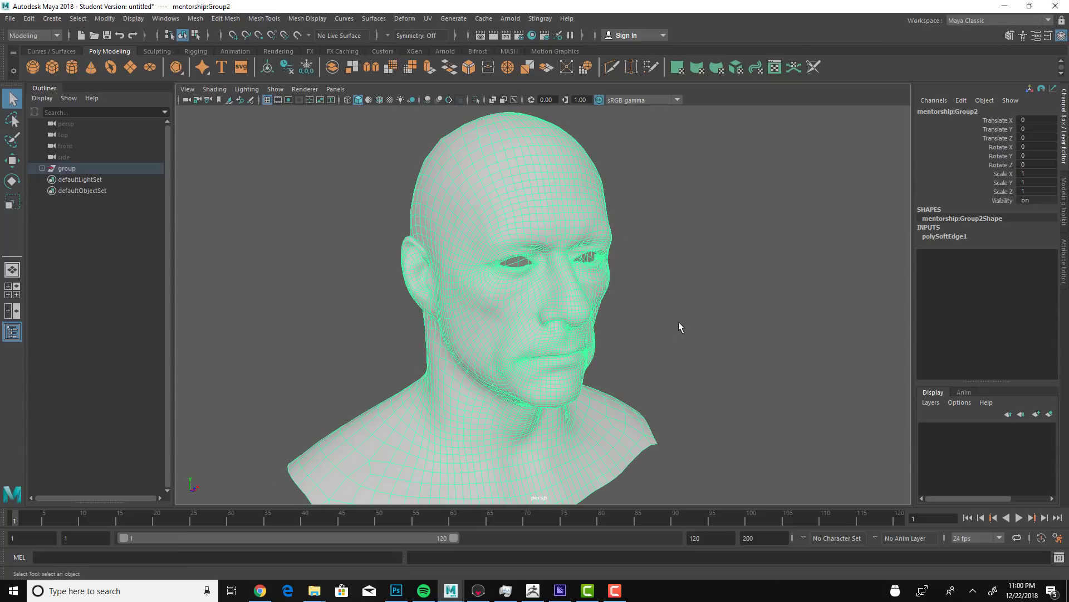
{"action": "left_click", "coordinate": [10, 20]}
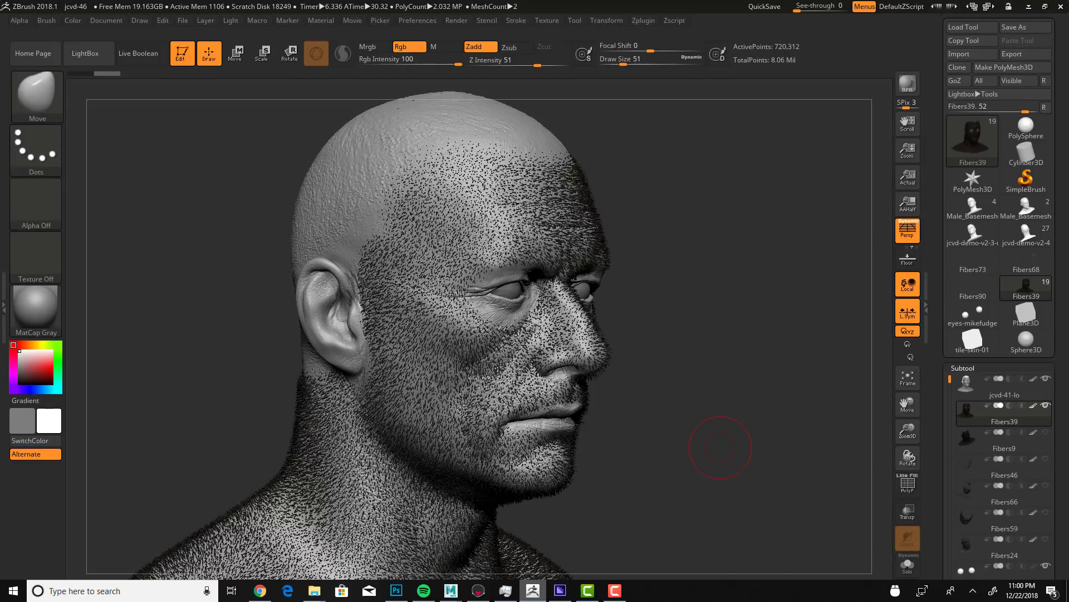
Step: Switch back to ZBrush and examine the fibers' polygroups with the polyframe display, and turn it off
{"action": "left_click", "coordinate": [963, 369]}
{"action": "scroll", "coordinate": [943, 306], "scroll_direction": "down", "scroll_amount": 10}
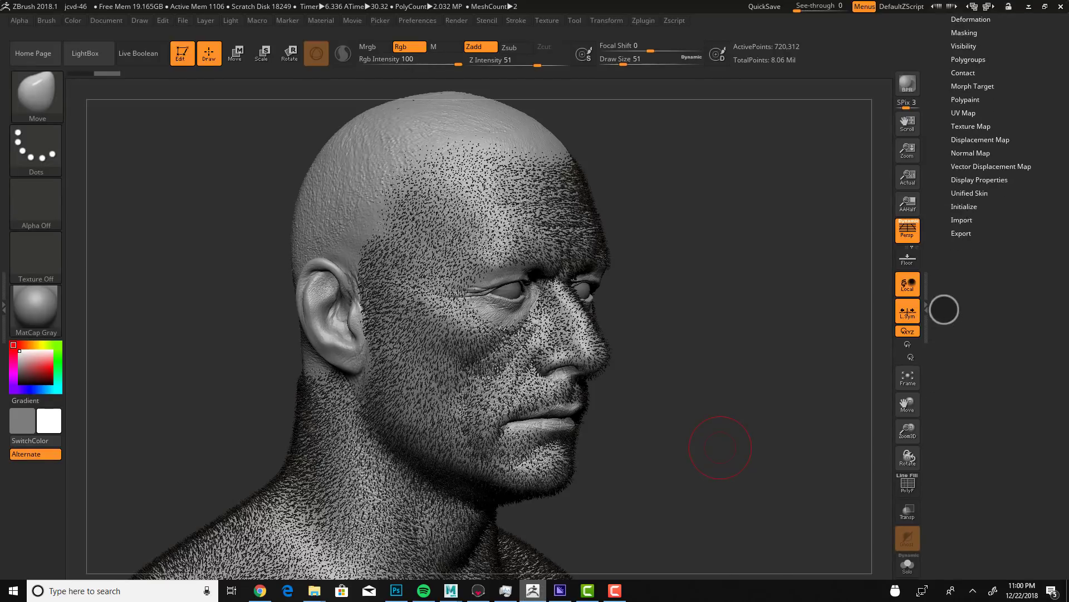
{"action": "mouse_move", "coordinate": [752, 430]}
{"action": "left_mouse_down"}
{"action": "mouse_move", "coordinate": [754, 449]}
{"action": "mouse_move", "coordinate": [741, 417]}
{"action": "mouse_move", "coordinate": [765, 442]}
{"action": "left_mouse_up"}
{"action": "key", "text": "shift+f"}
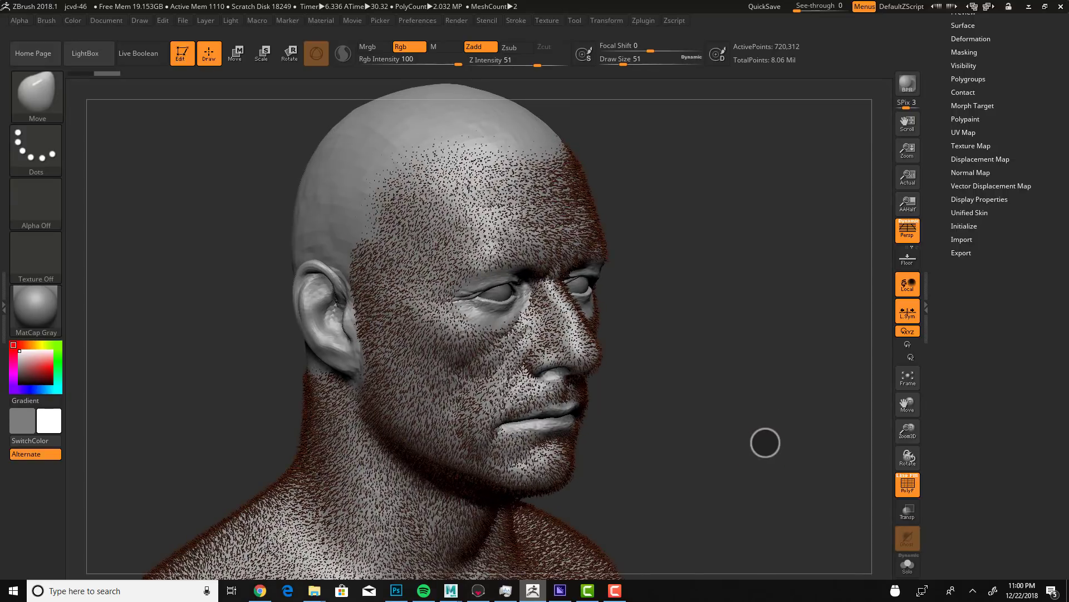
{"action": "key", "text": "shift+f"}
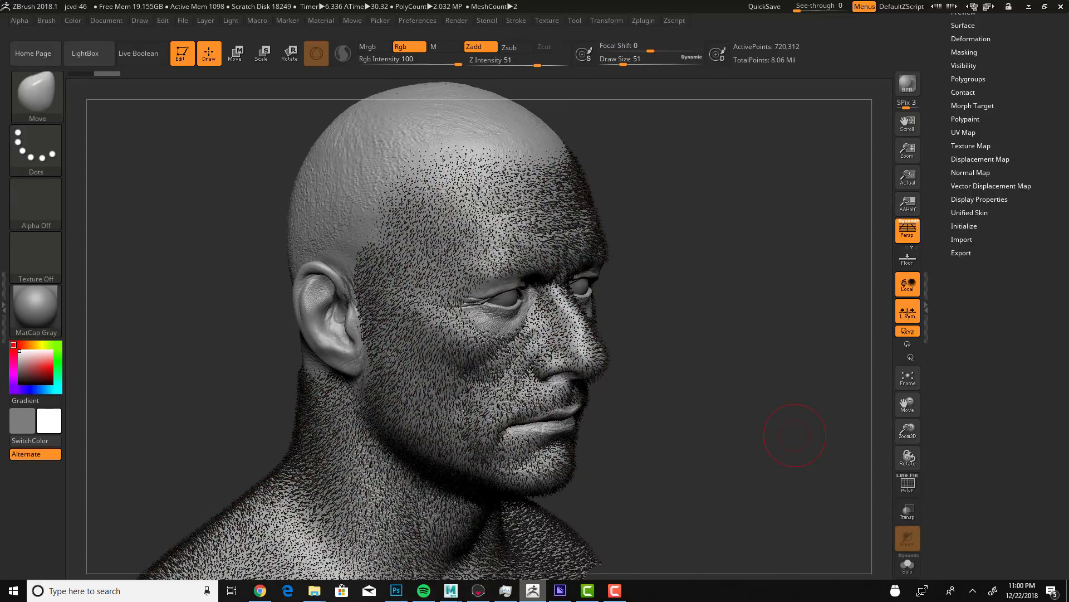
Step: Combine the visible fibers into a single polygroup with GroupVisible
{"action": "left_click_drag", "start_coordinate": [1015, 103], "coordinate": [1015, 195]}
{"action": "left_click", "coordinate": [970, 173]}
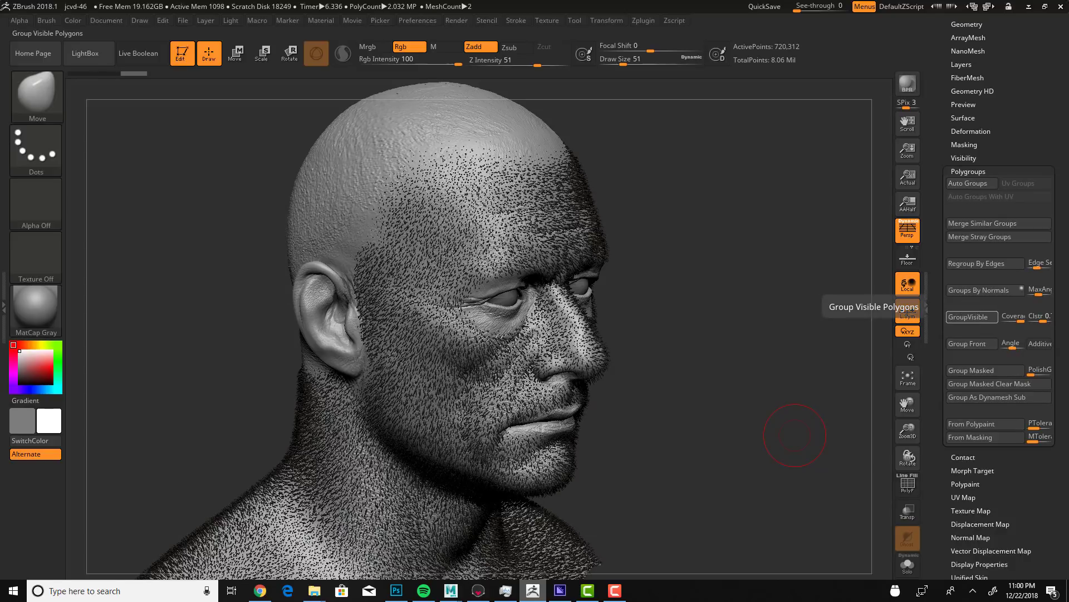
{"action": "left_click_drag", "start_coordinate": [795, 435], "coordinate": [734, 459]}
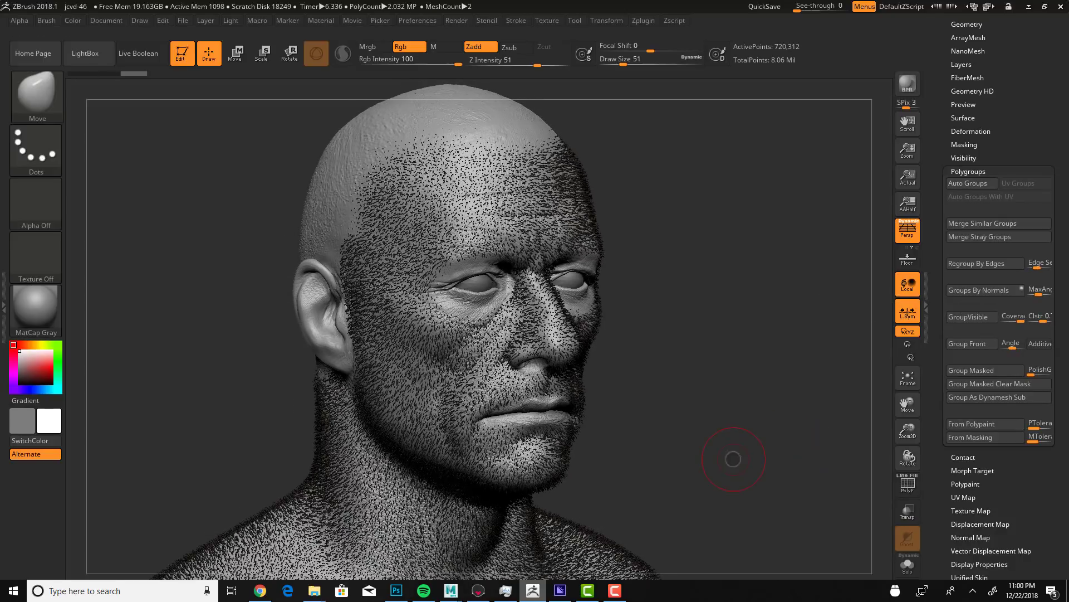
{"action": "left_click", "coordinate": [969, 172]}
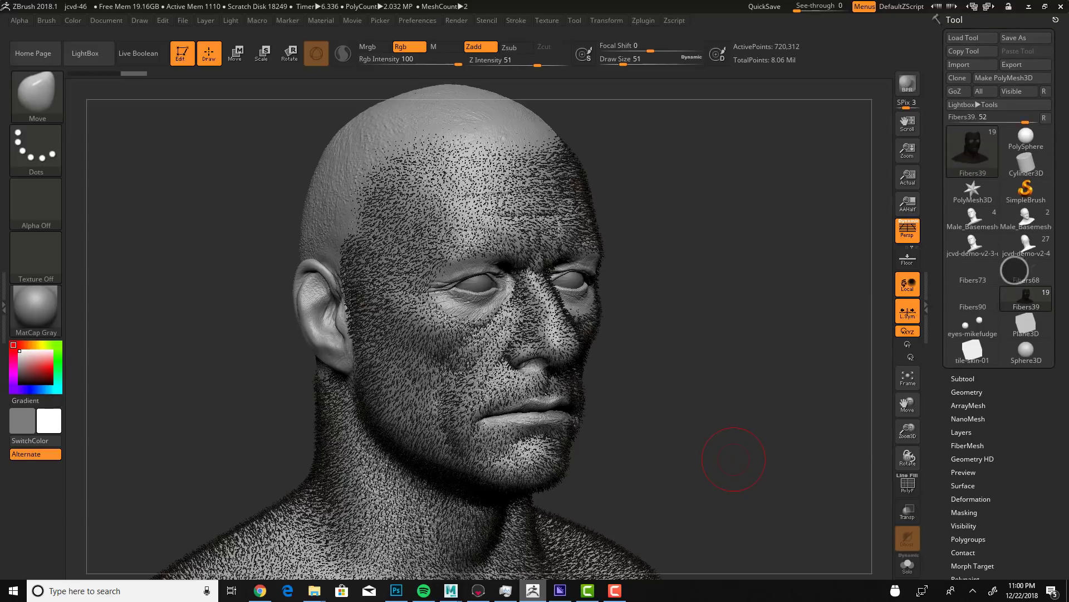
Step: Export the regrouped fibers again, replacing the existing mentorship-fuzz.OBJ in the obj-fbx folder
{"action": "left_click", "coordinate": [1012, 64]}
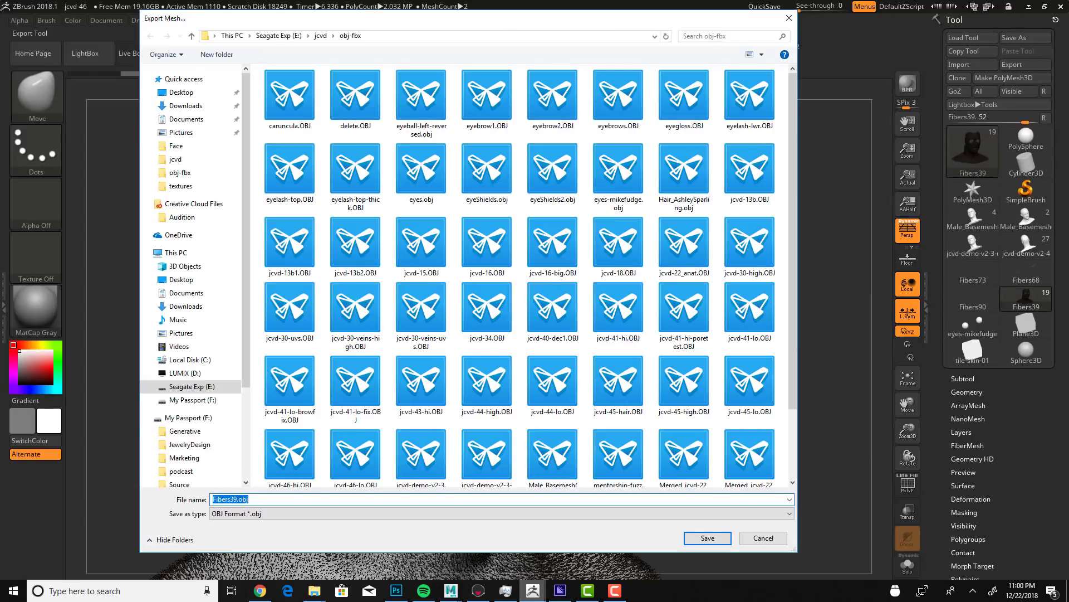
{"action": "scroll", "coordinate": [695, 232], "scroll_direction": "down", "scroll_amount": 3}
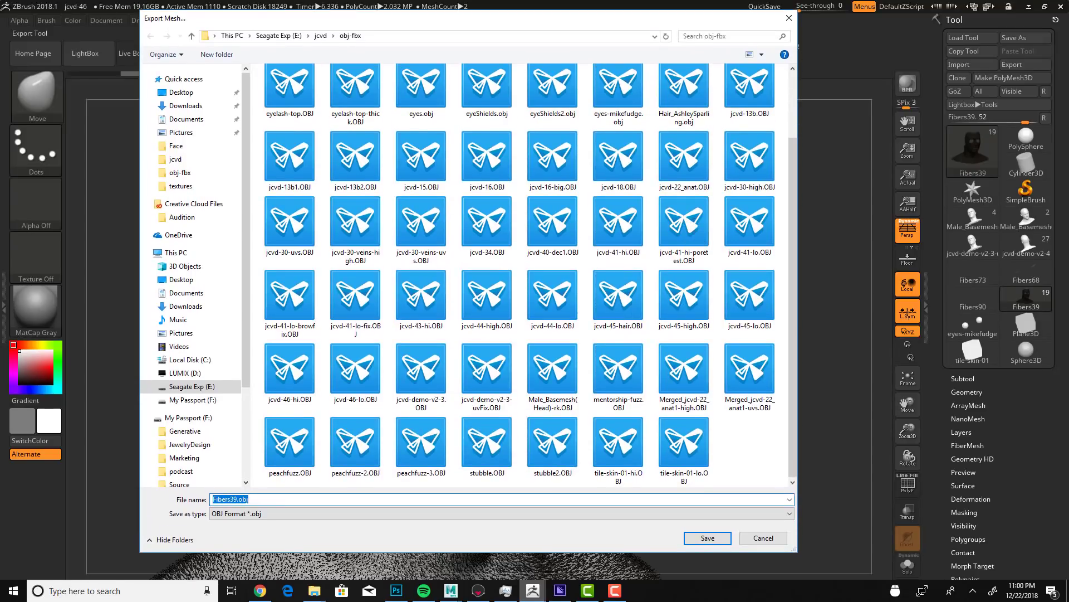
{"action": "left_click", "coordinate": [617, 373]}
{"action": "left_click", "coordinate": [708, 538]}
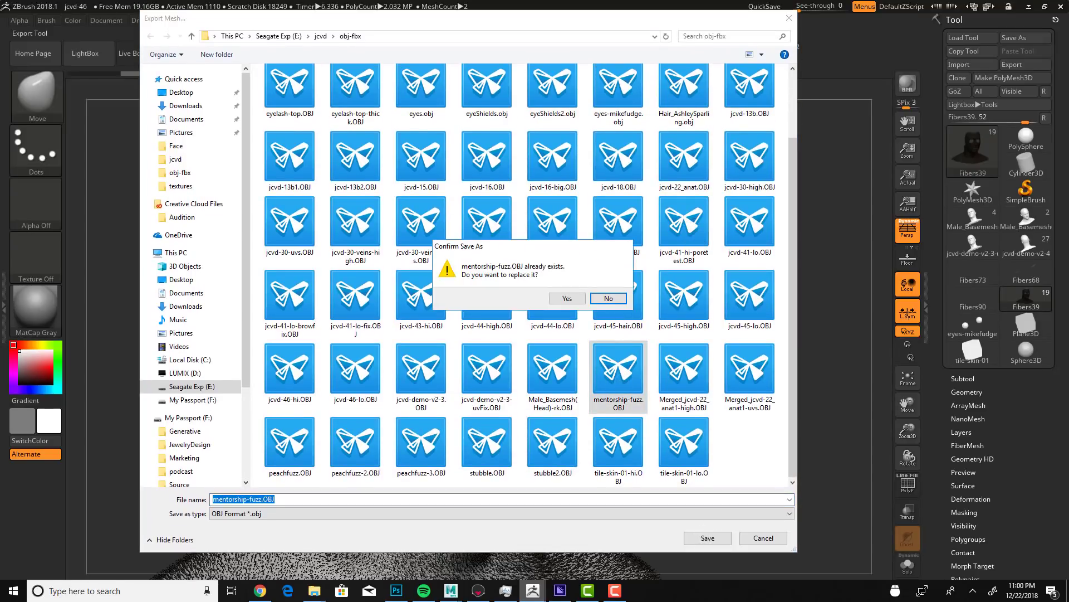
{"action": "left_click", "coordinate": [567, 298]}
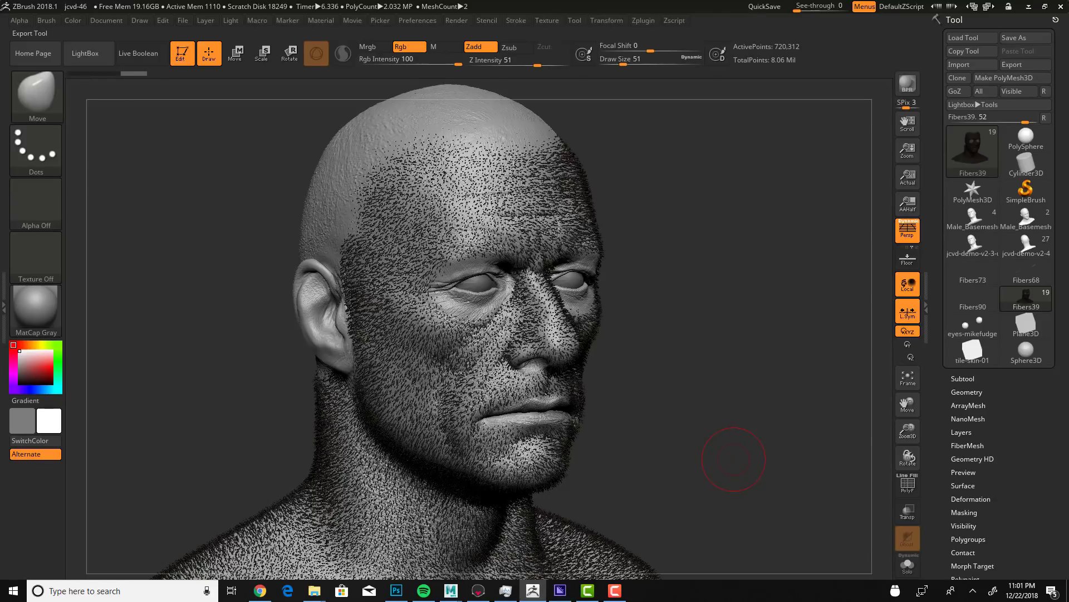
Step: Switch to Maya and review the import options for referencing, playback and namespaces, closing them without importing
{"action": "mouse_move", "coordinate": [451, 589]}
{"action": "left_click", "coordinate": [508, 544]}
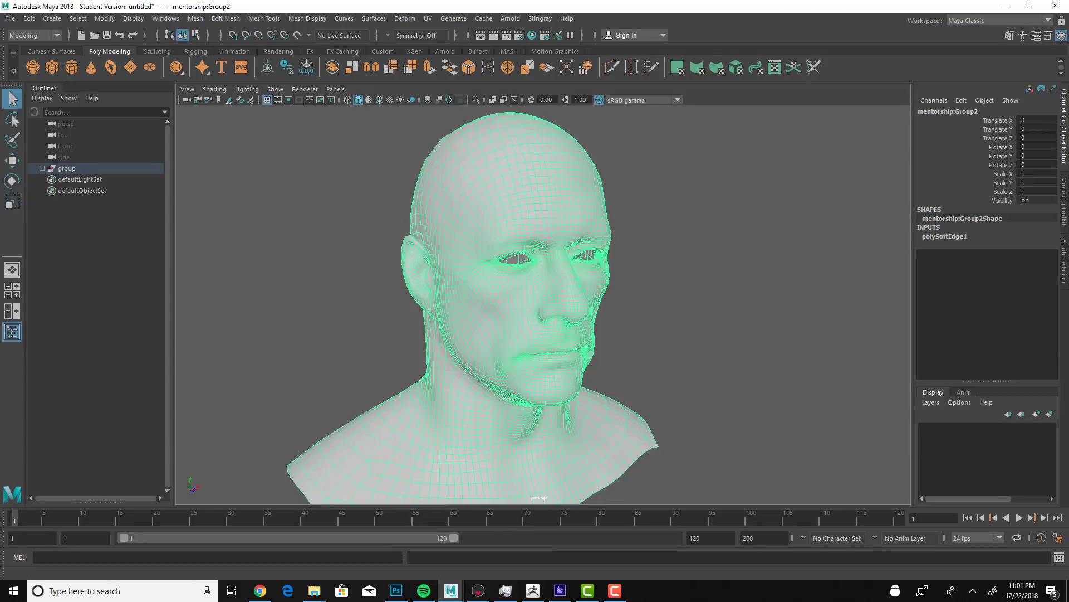
{"action": "left_click", "coordinate": [10, 18]}
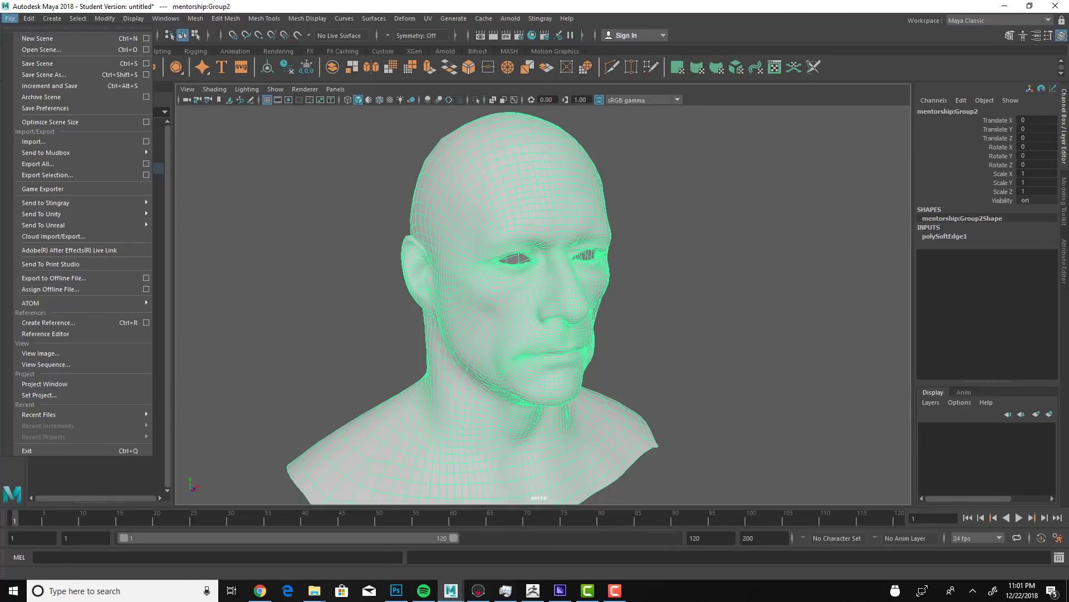
{"action": "left_click", "coordinate": [146, 142]}
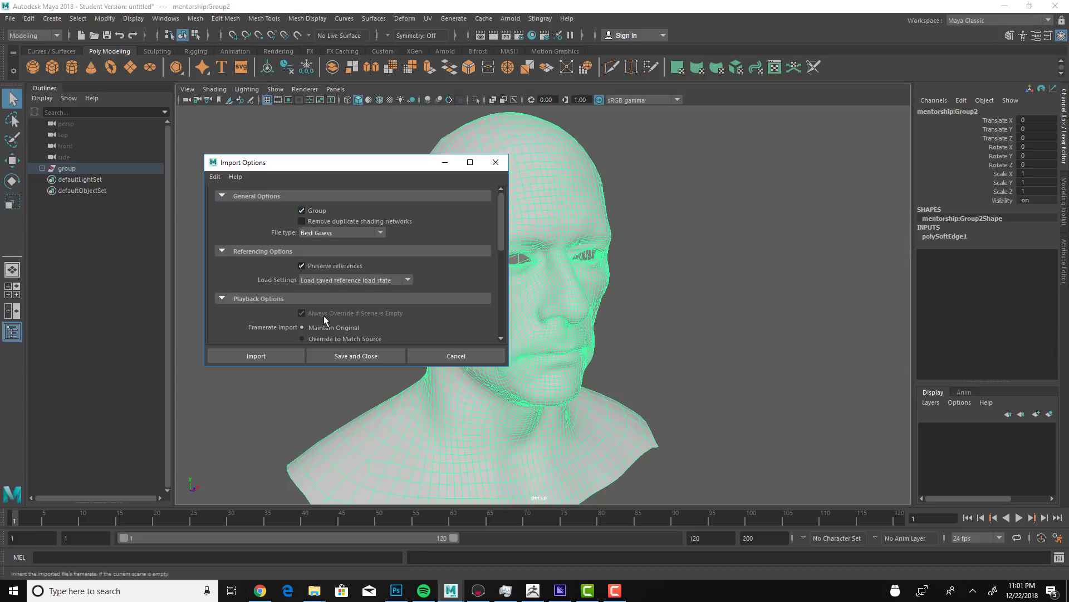
{"action": "scroll", "coordinate": [409, 306], "scroll_direction": "down", "scroll_amount": 3}
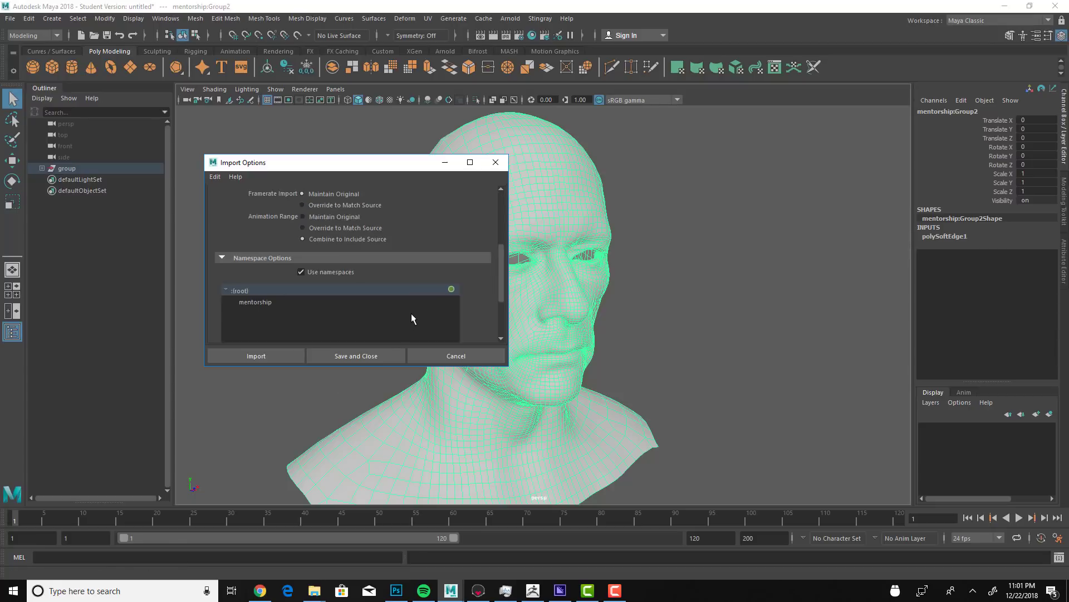
{"action": "scroll", "coordinate": [415, 263], "scroll_direction": "up", "scroll_amount": 2}
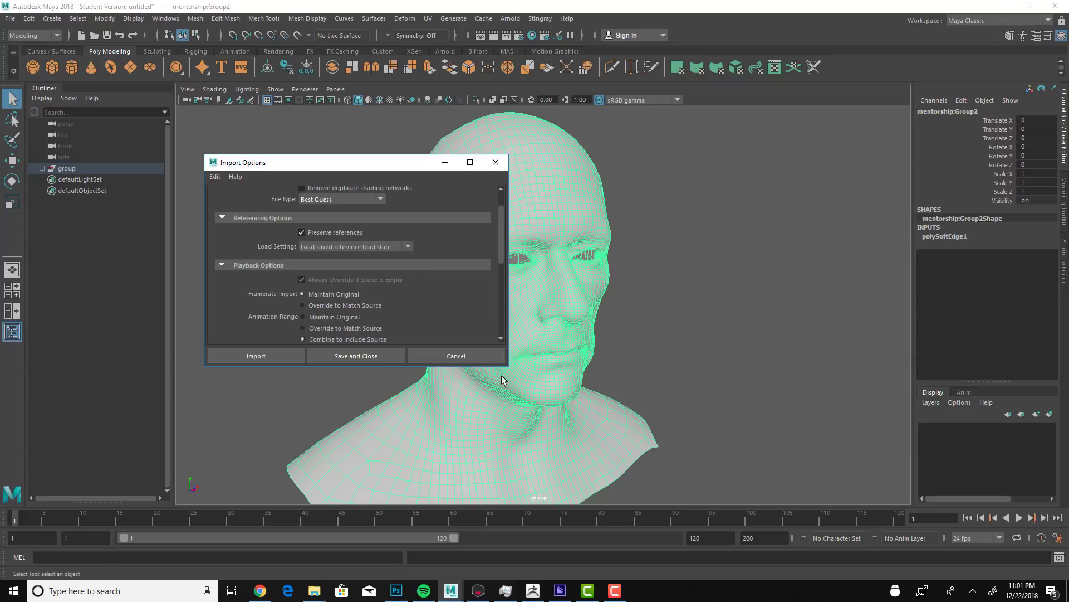
{"action": "left_click", "coordinate": [440, 356]}
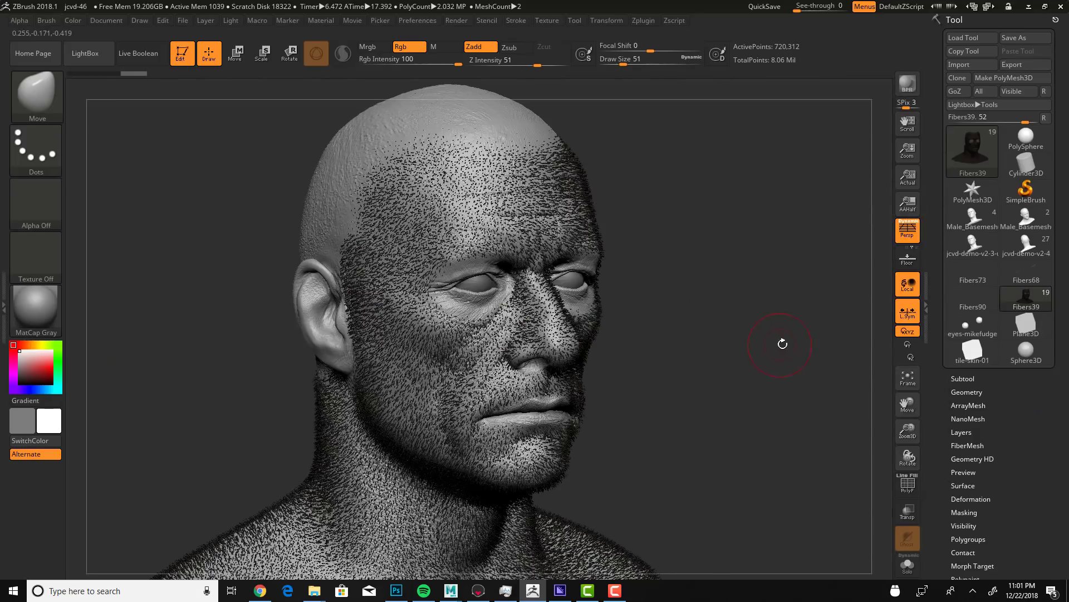
{"action": "mouse_move", "coordinate": [769, 345]}
{"action": "left_mouse_down"}
{"action": "mouse_move", "coordinate": [797, 344]}
{"action": "mouse_move", "coordinate": [777, 346]}
{"action": "left_mouse_up"}
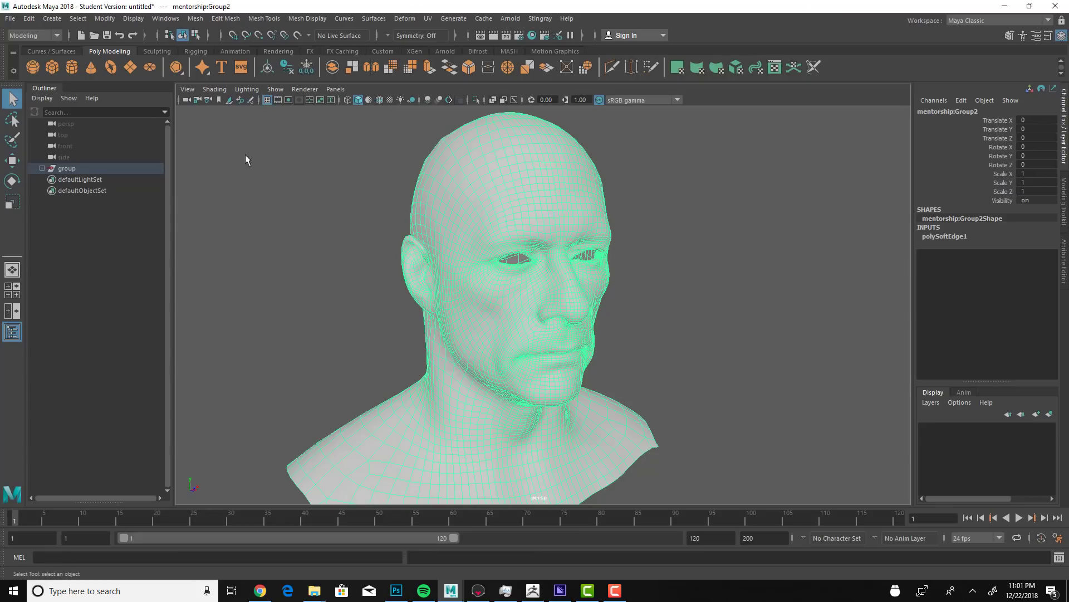
Step: Import mentorship-fuzz.OBJ from the obj-fbx folder into the Maya head scene
{"action": "left_click", "coordinate": [11, 18]}
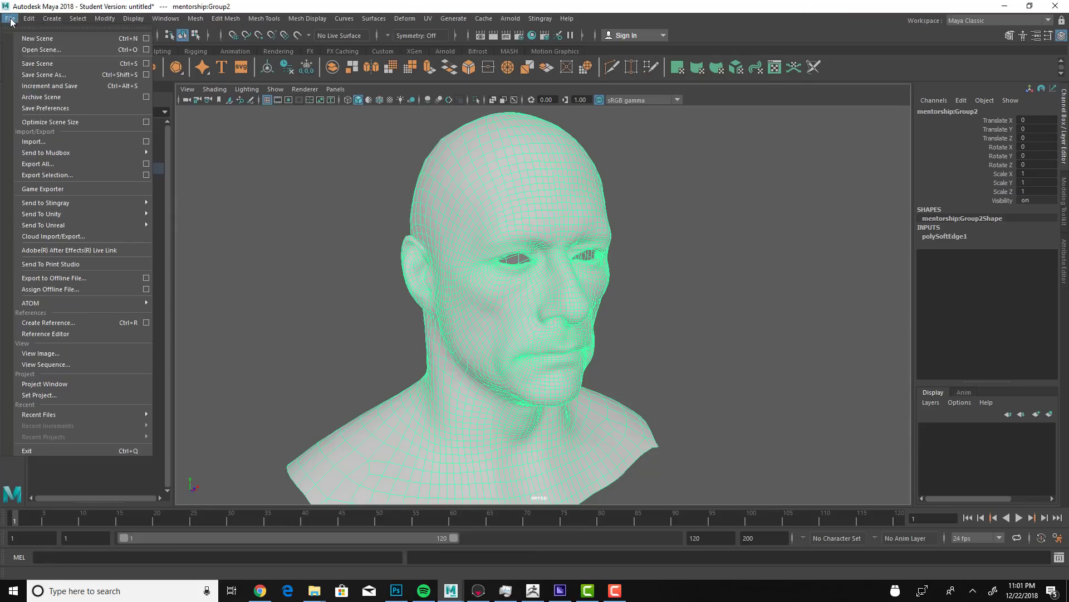
{"action": "left_click", "coordinate": [33, 143]}
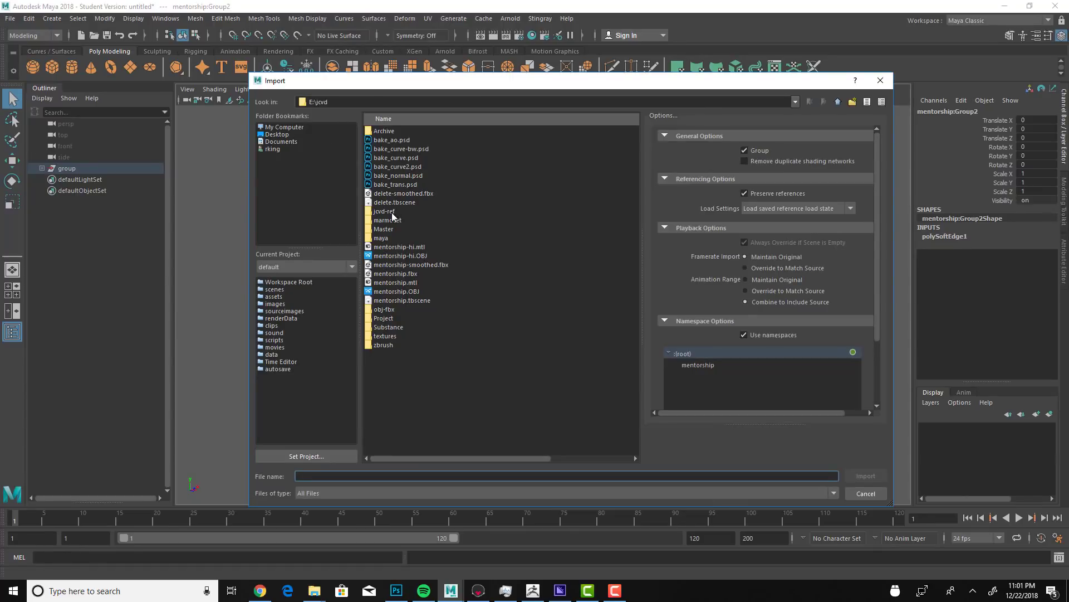
{"action": "double_click", "coordinate": [385, 309]}
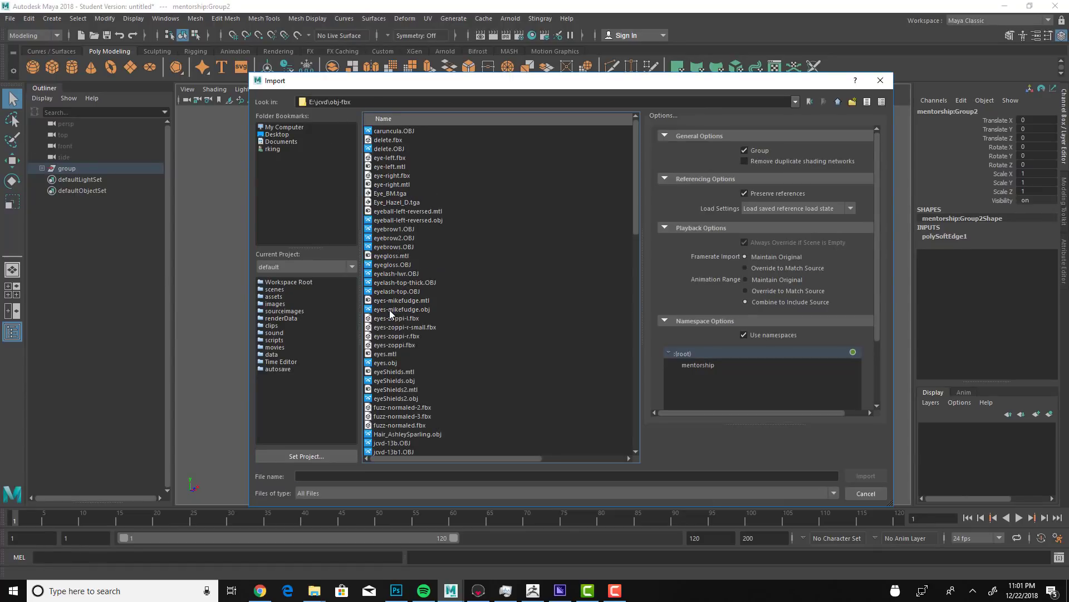
{"action": "scroll", "coordinate": [446, 348], "scroll_direction": "down", "scroll_amount": 20}
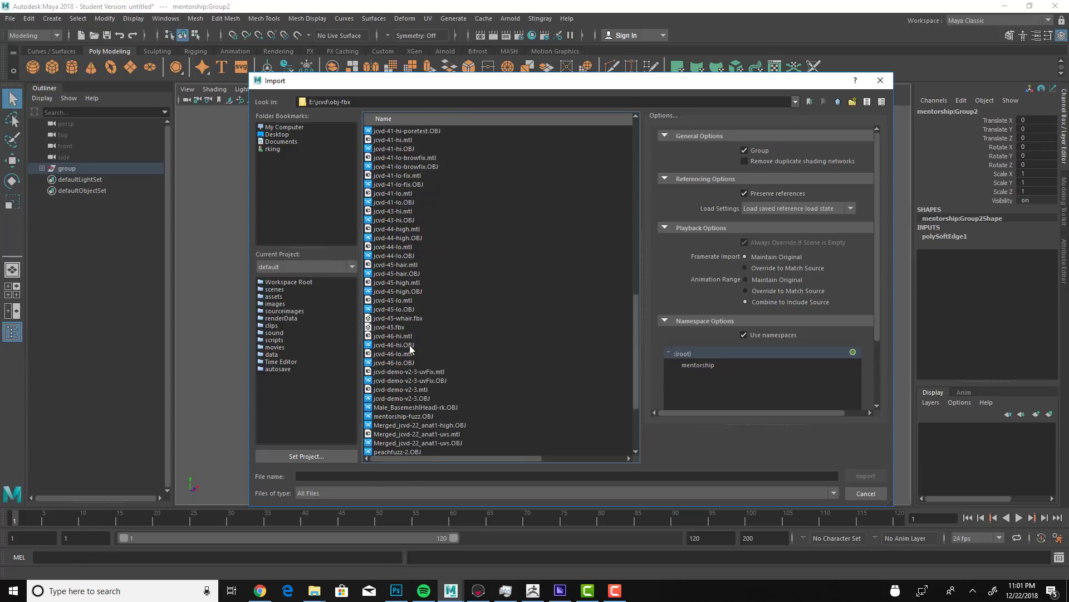
{"action": "left_click", "coordinate": [397, 309]}
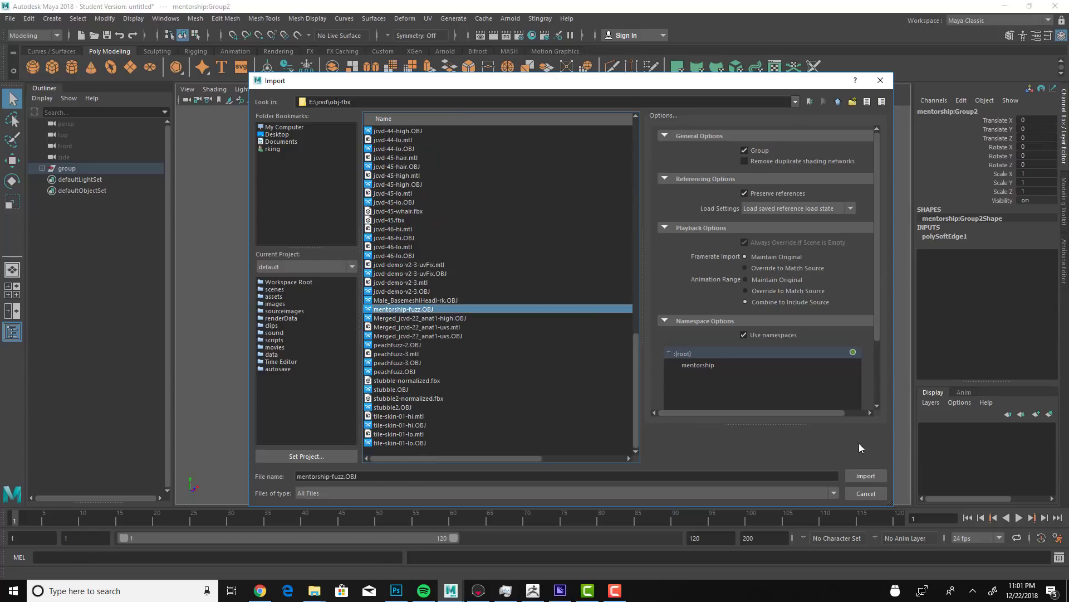
{"action": "left_click", "coordinate": [866, 476]}
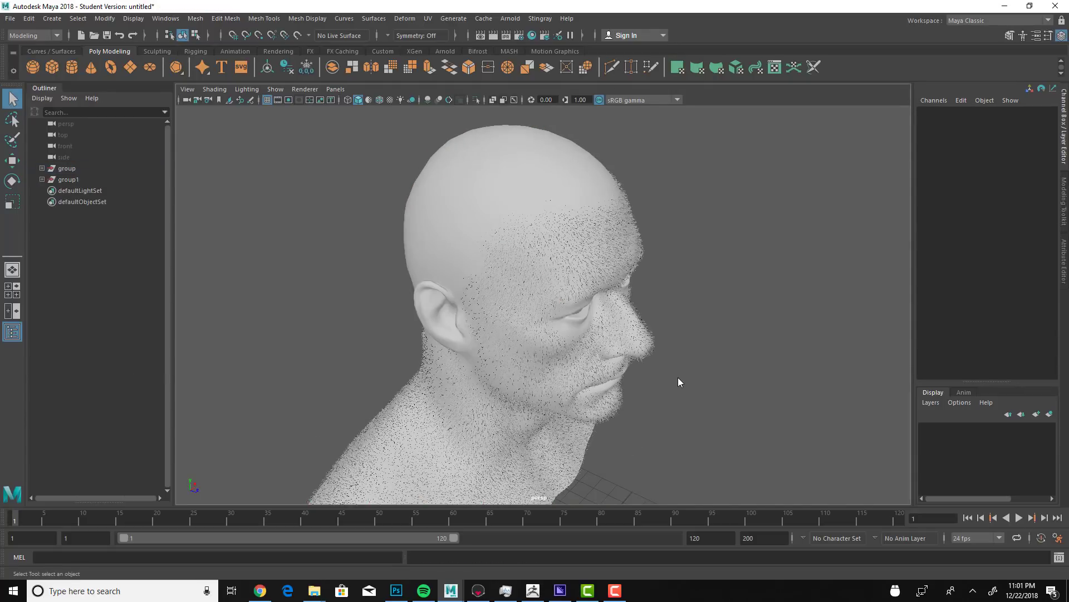
Step: Examine the imported fuzz around the cheeks, nose, eyes and mouth from both sides and the front
{"action": "left_click_drag", "start_coordinate": [685, 348], "coordinate": [664, 325], "text": "alt"}
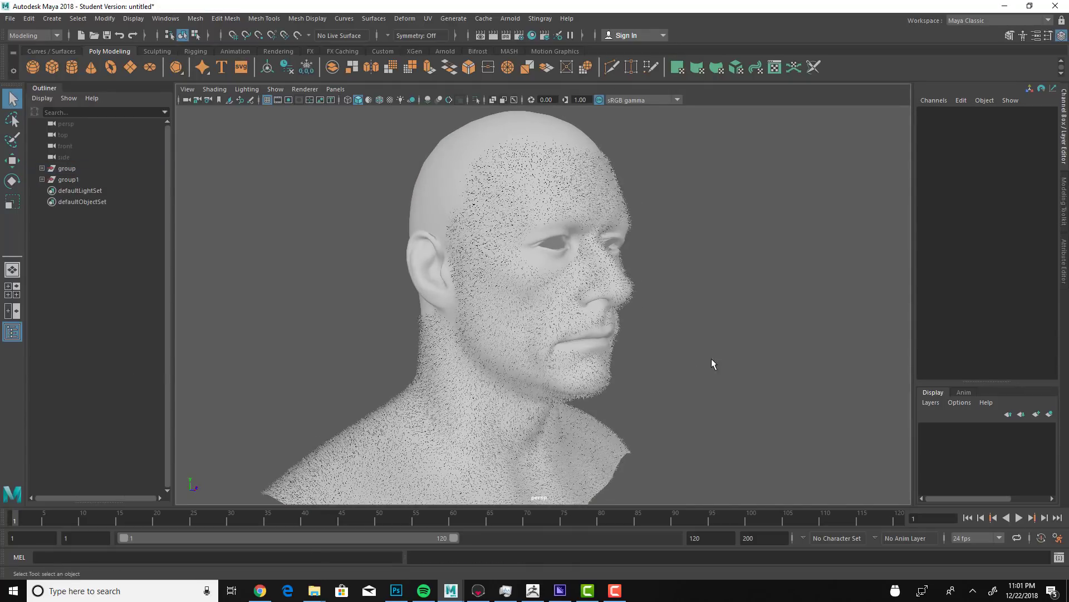
{"action": "left_click_drag", "start_coordinate": [710, 358], "coordinate": [603, 360], "text": "alt"}
{"action": "scroll", "coordinate": [636, 368], "scroll_direction": "up", "scroll_amount": 6}
{"action": "scroll", "coordinate": [666, 376], "scroll_direction": "down", "scroll_amount": 3}
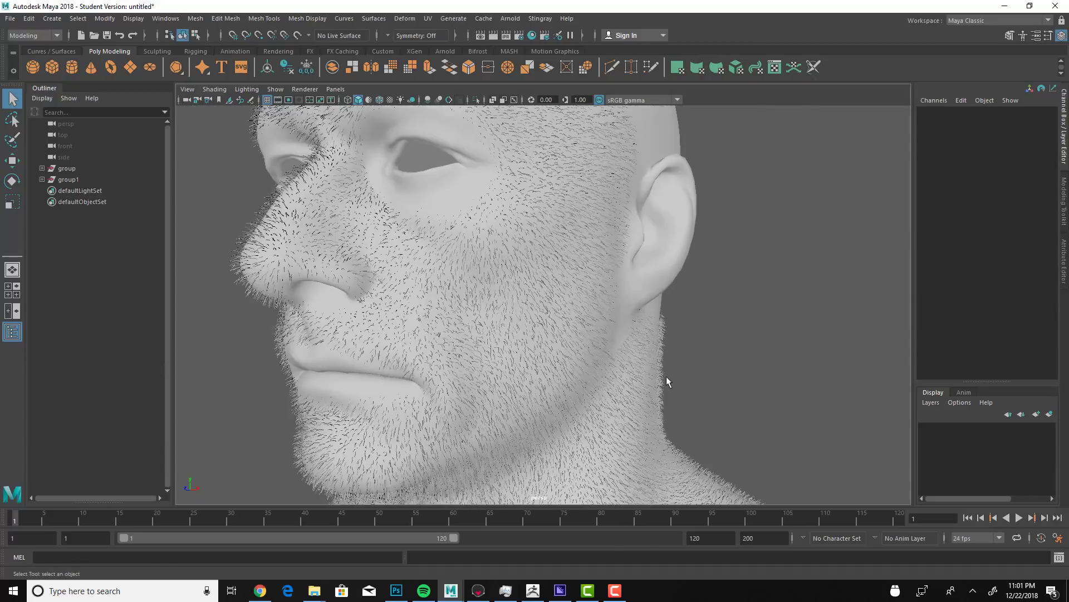
{"action": "left_click_drag", "start_coordinate": [795, 334], "coordinate": [937, 380], "text": "alt"}
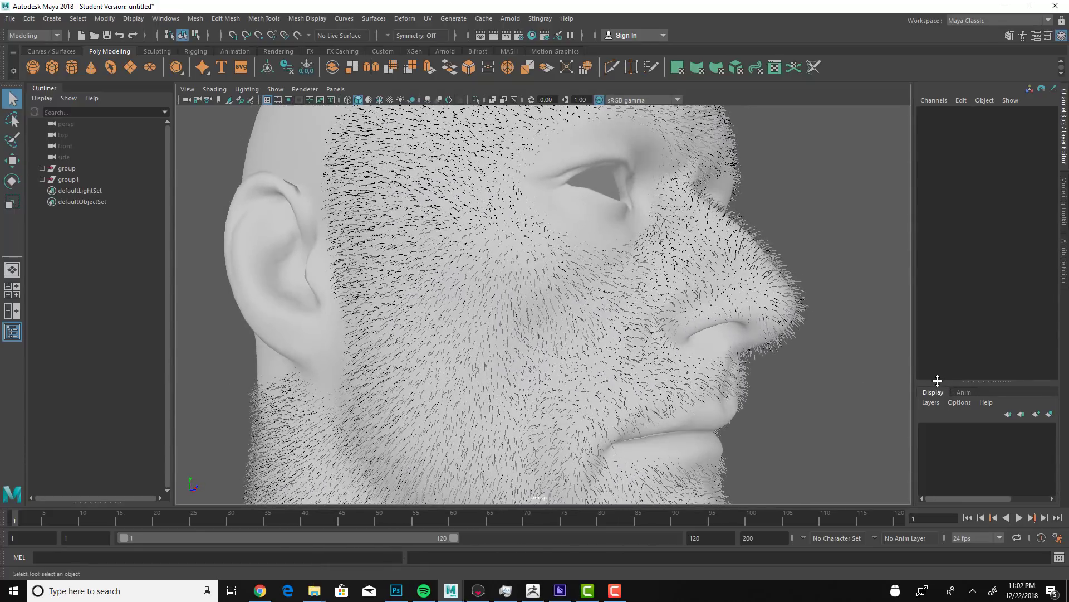
{"action": "scroll", "coordinate": [825, 393], "scroll_direction": "up", "scroll_amount": 5}
{"action": "scroll", "coordinate": [827, 378], "scroll_direction": "down", "scroll_amount": 4}
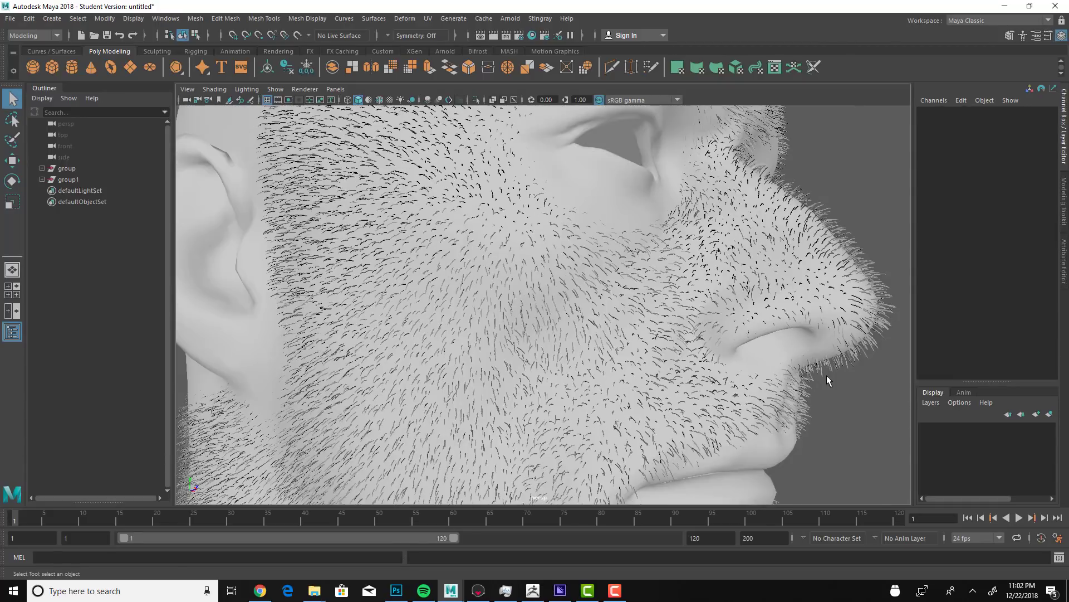
{"action": "left_click_drag", "start_coordinate": [826, 376], "coordinate": [765, 387], "text": "alt"}
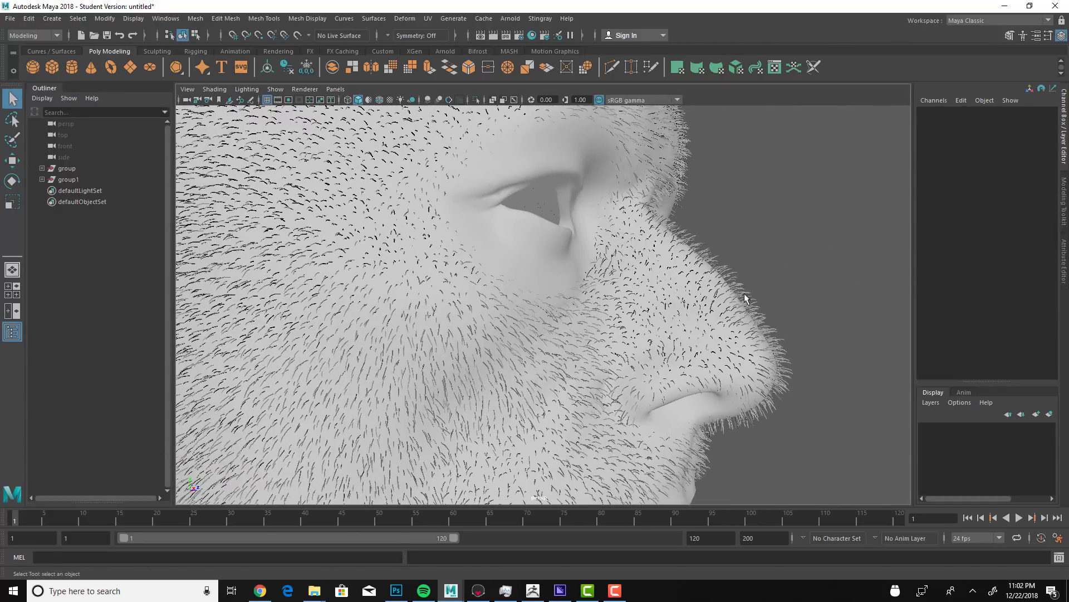
{"action": "scroll", "coordinate": [824, 362], "scroll_direction": "down", "scroll_amount": 5}
{"action": "left_click_drag", "start_coordinate": [838, 365], "coordinate": [730, 403], "text": "alt"}
{"action": "scroll", "coordinate": [730, 405], "scroll_direction": "up", "scroll_amount": 5}
{"action": "scroll", "coordinate": [723, 365], "scroll_direction": "up", "scroll_amount": 2}
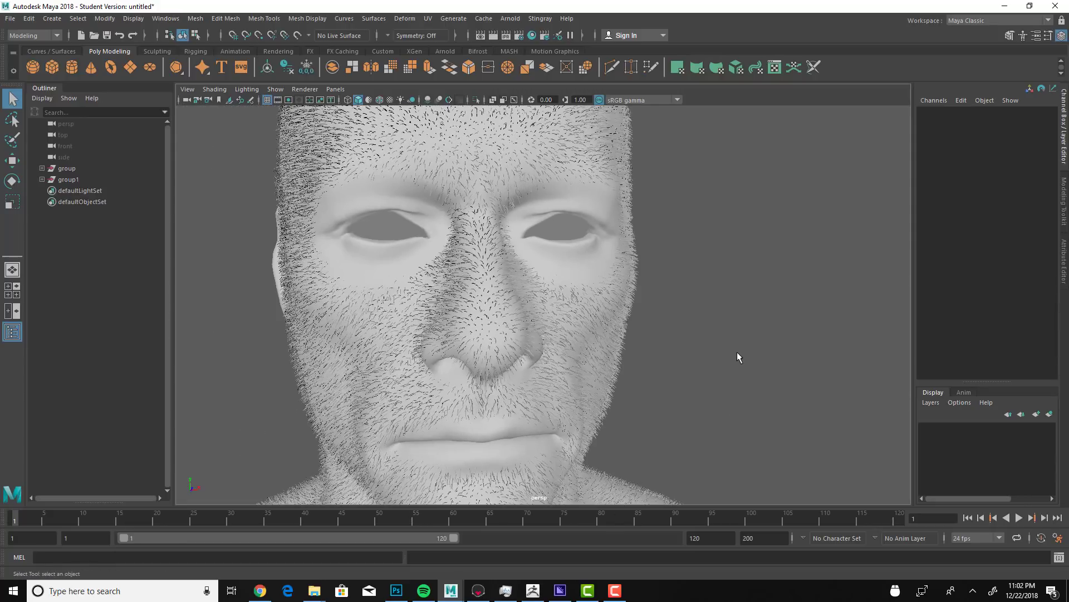
{"action": "left_click_drag", "start_coordinate": [737, 352], "coordinate": [801, 355], "text": "alt"}
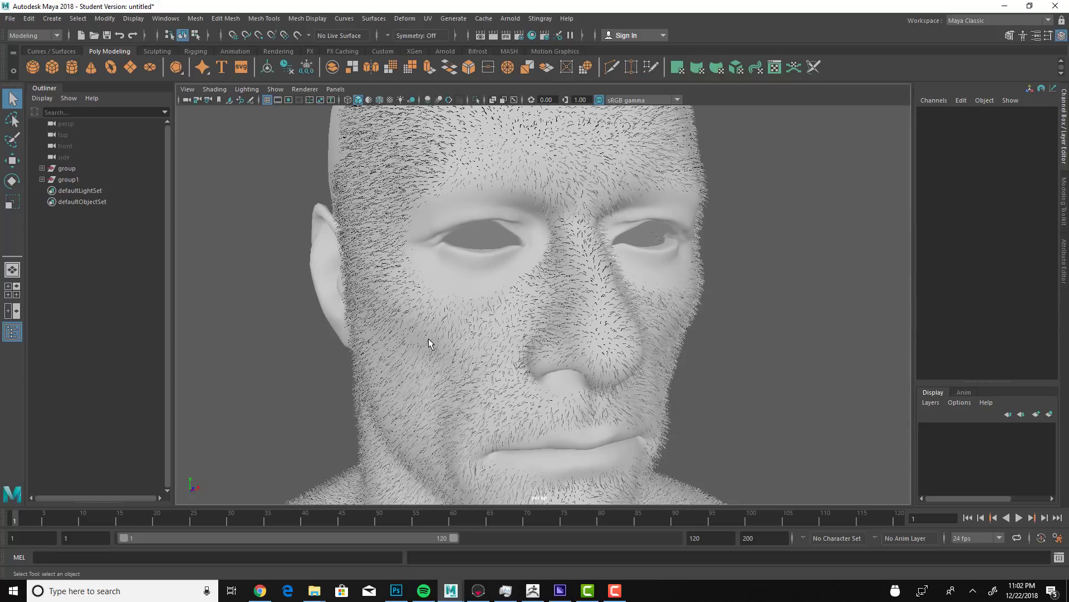
Step: Review the Transfer Attributes options for vertex normals, sample space and search method, and close them
{"action": "left_click", "coordinate": [227, 19]}
{"action": "mouse_move", "coordinate": [195, 21]}
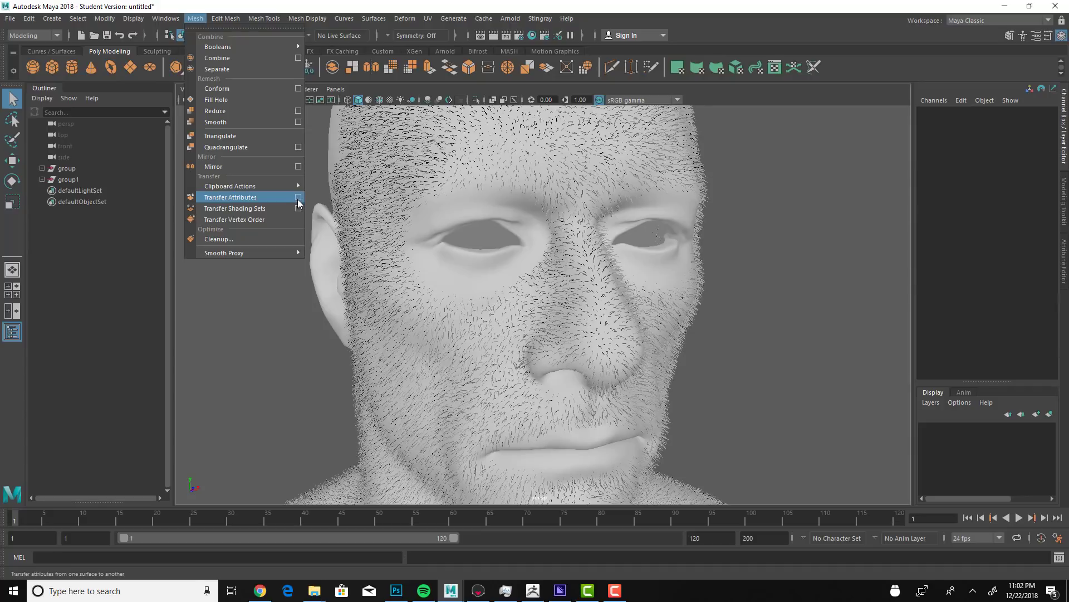
{"action": "left_click", "coordinate": [298, 198]}
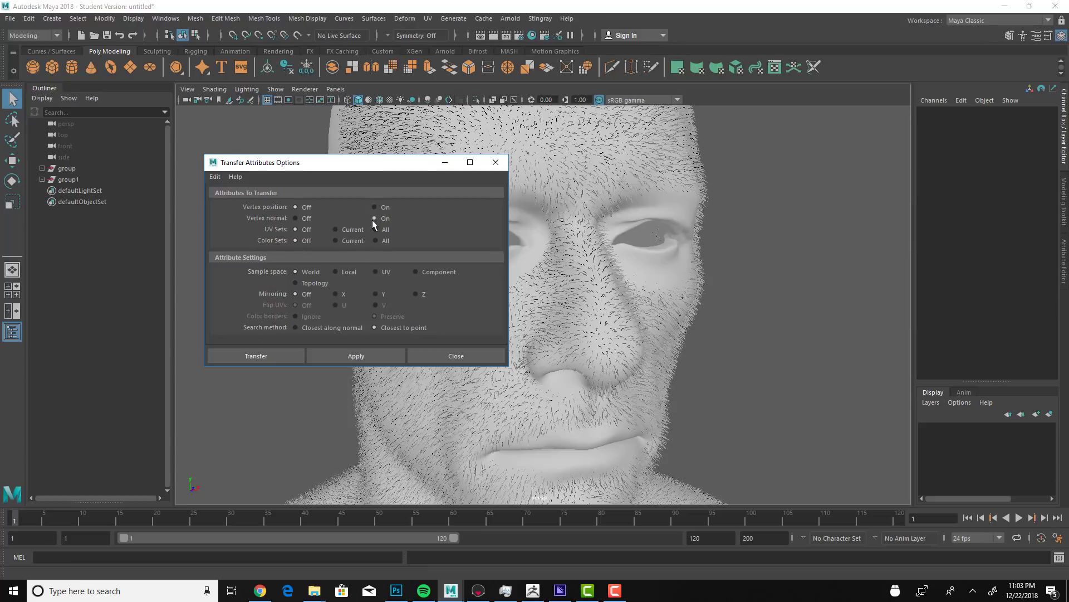
{"action": "left_click", "coordinate": [444, 357]}
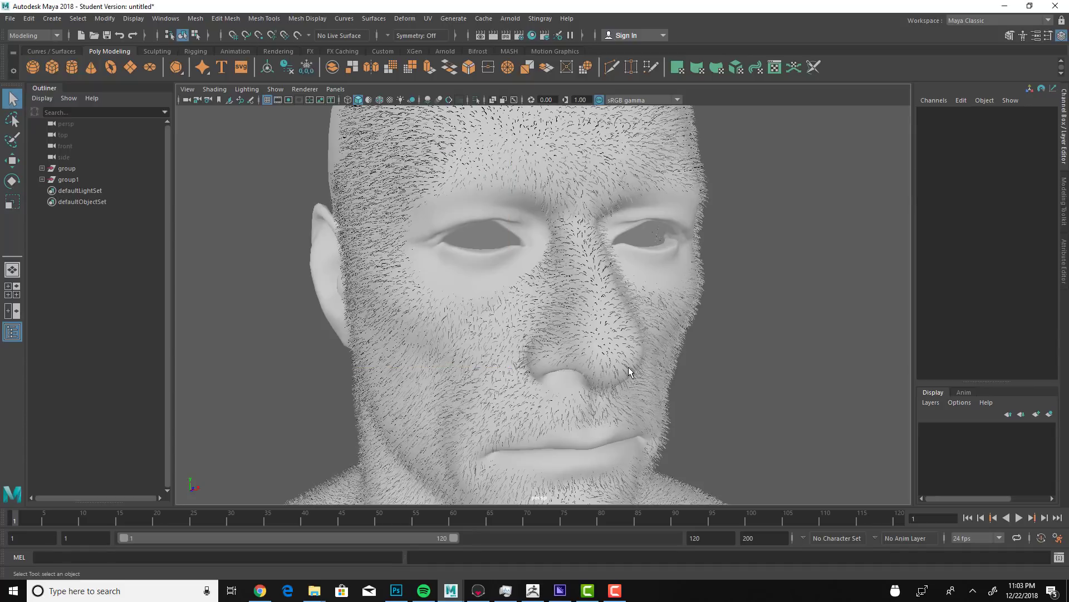
Step: Transfer the vertex normals from the head's group to the fuzz's group1 with Transfer Attributes, and clear the selection
{"action": "left_click", "coordinate": [437, 255]}
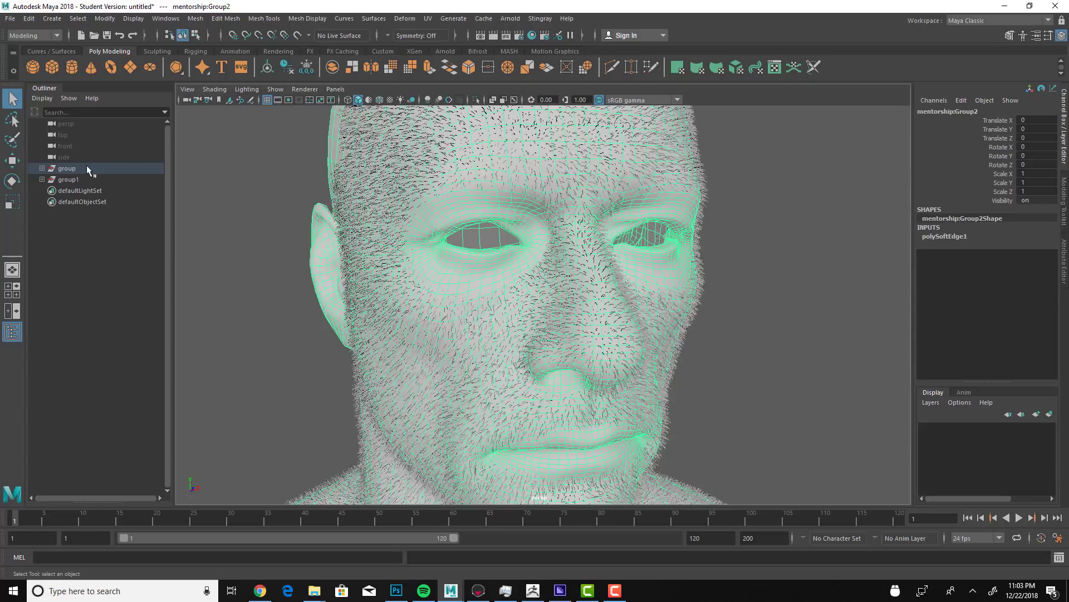
{"action": "left_click", "coordinate": [69, 179]}
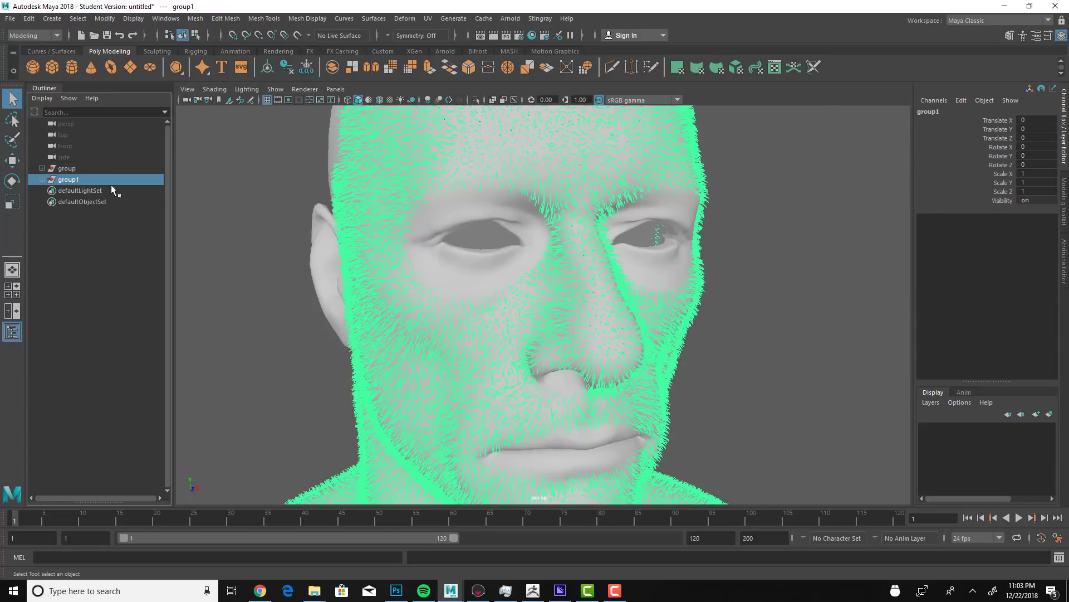
{"action": "left_click", "coordinate": [62, 168]}
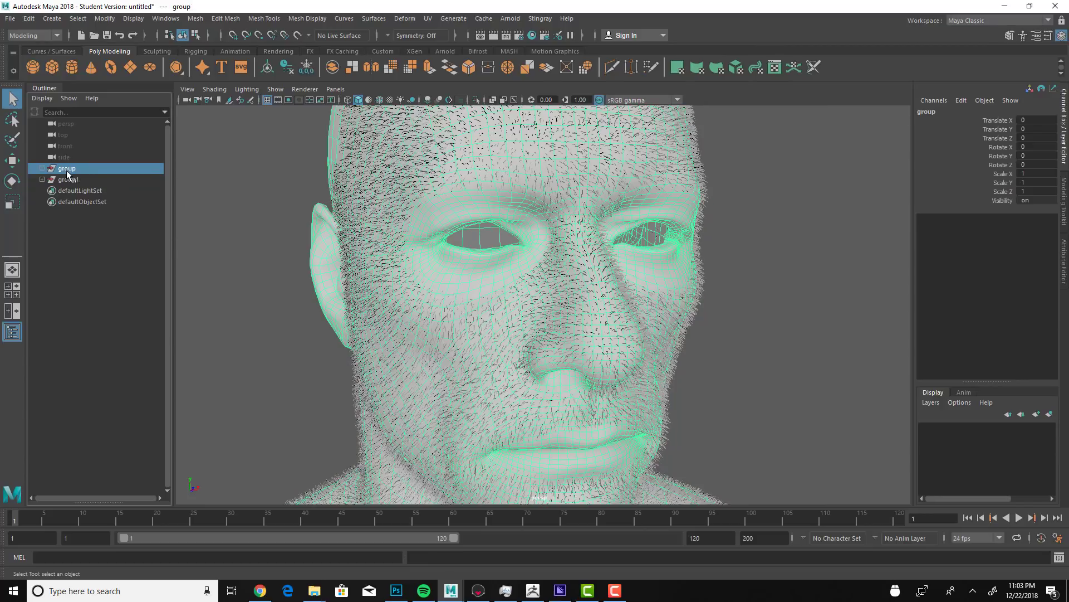
{"action": "left_click", "coordinate": [72, 180], "text": "ctrl"}
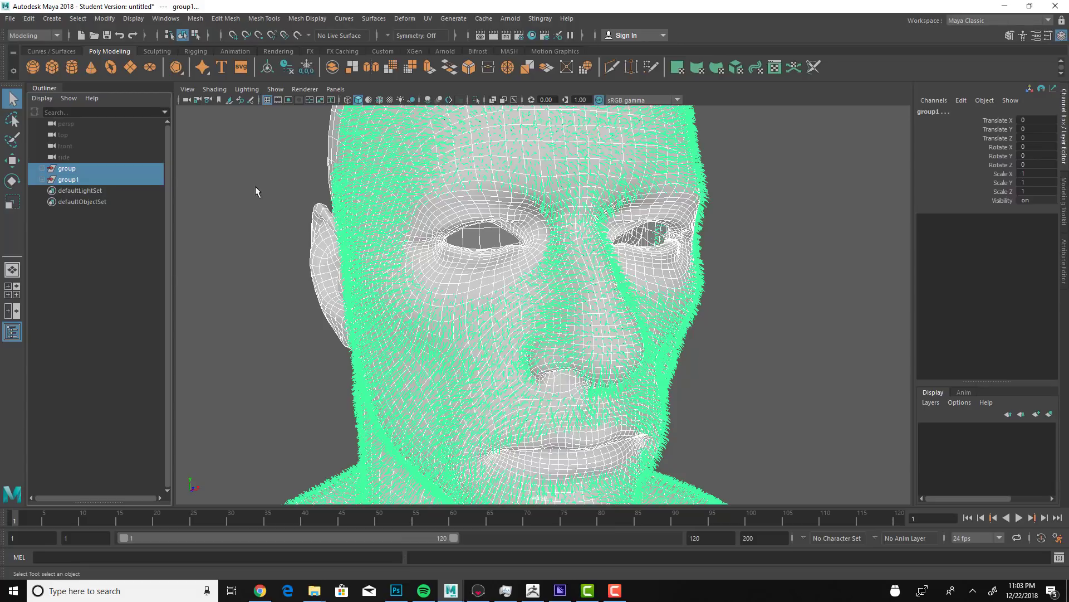
{"action": "left_click", "coordinate": [196, 18]}
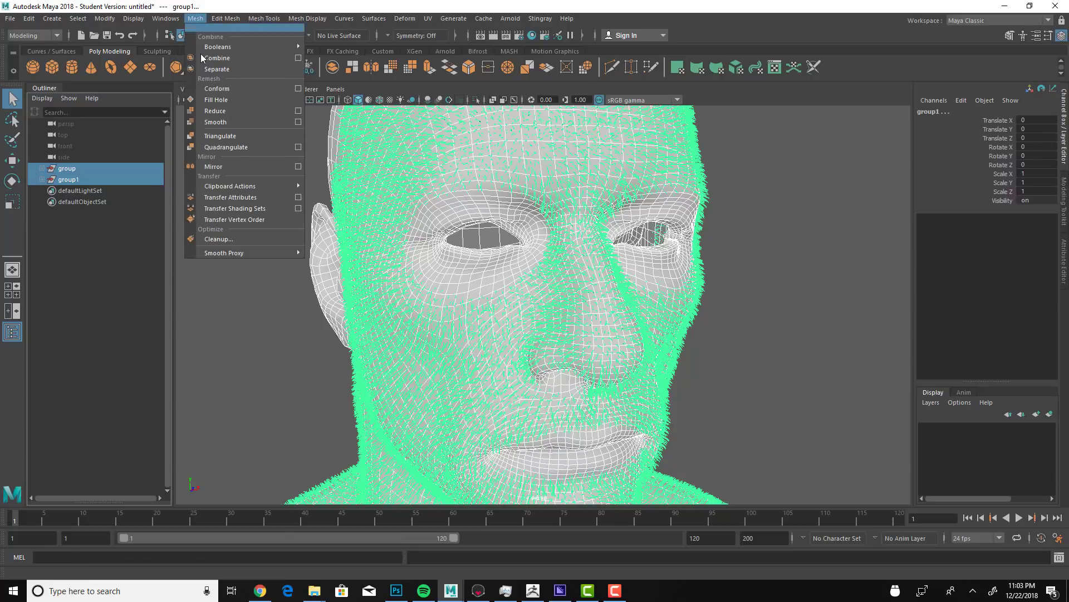
{"action": "left_click", "coordinate": [235, 203]}
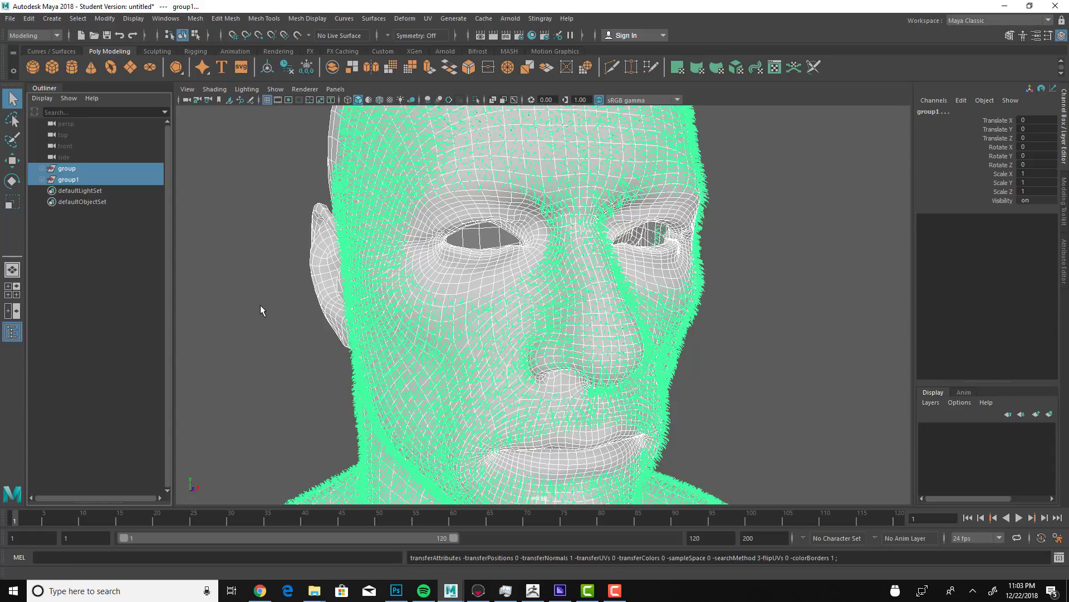
{"action": "left_click", "coordinate": [531, 555]}
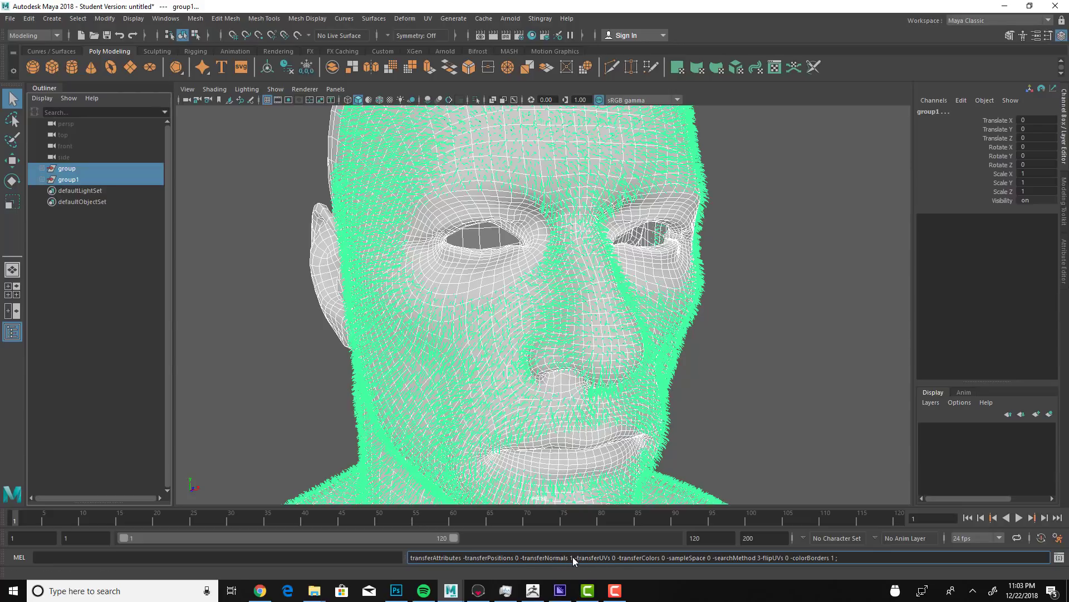
{"action": "left_click", "coordinate": [300, 391]}
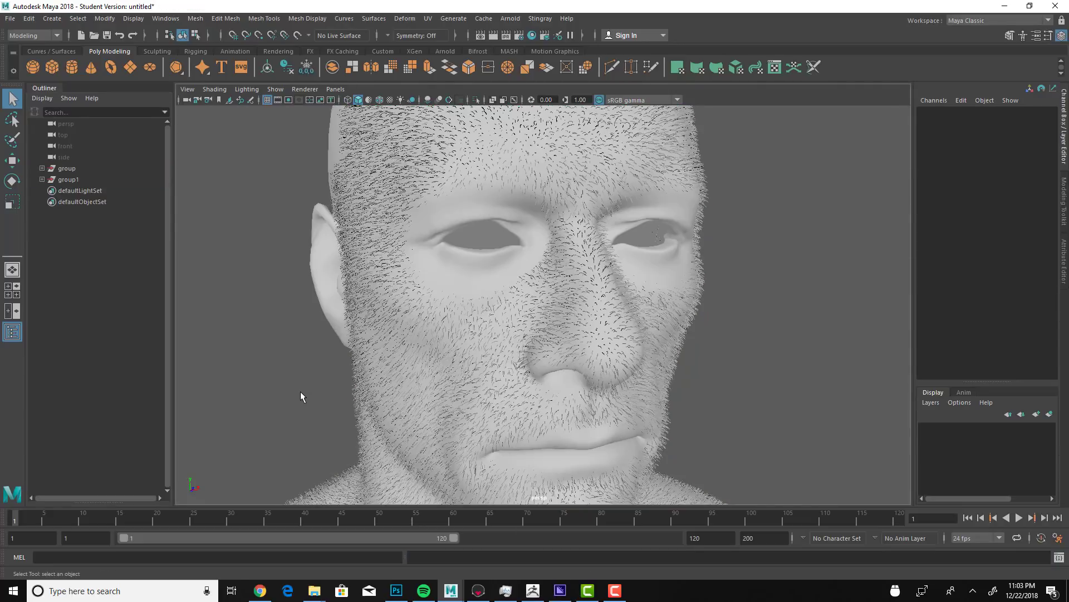
Step: Export only group1, the fuzz, as an FBX file named mentorship-fuzz in the obj-fbx folder
{"action": "left_click", "coordinate": [67, 180]}
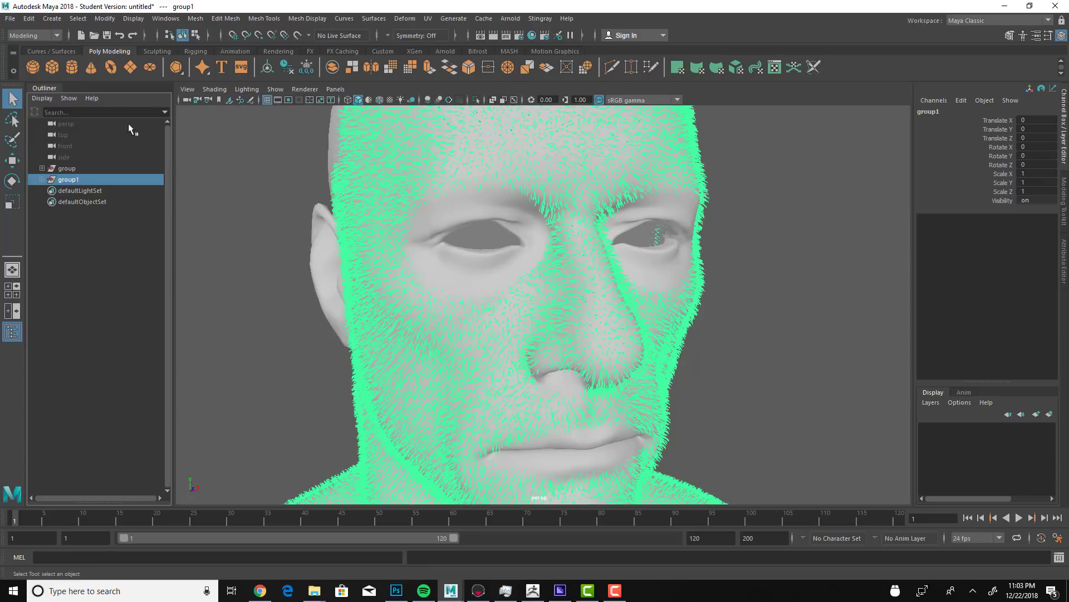
{"action": "left_click", "coordinate": [10, 19]}
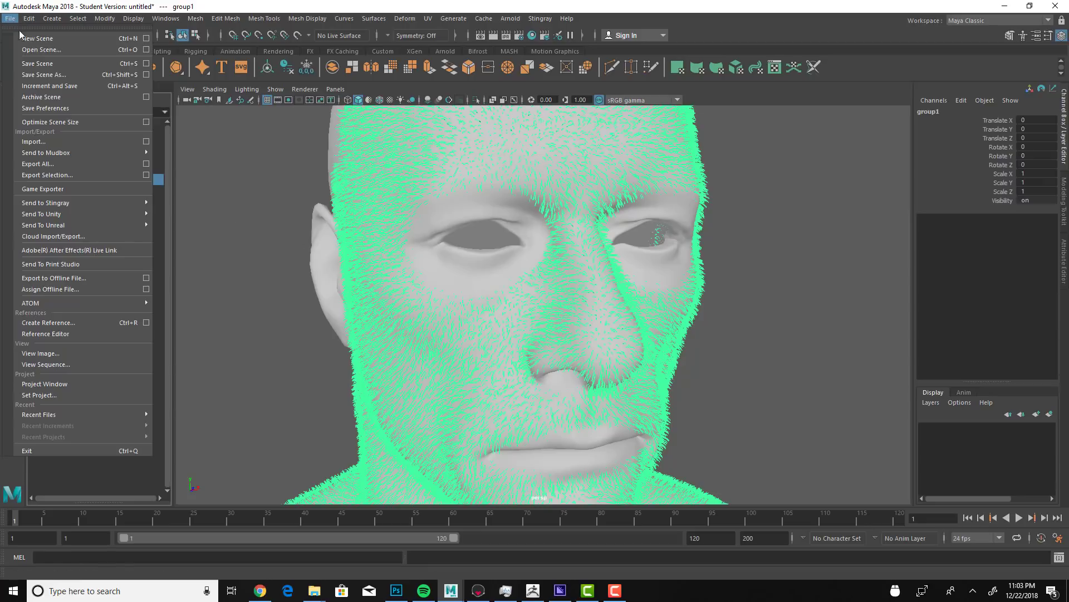
{"action": "left_click", "coordinate": [47, 175]}
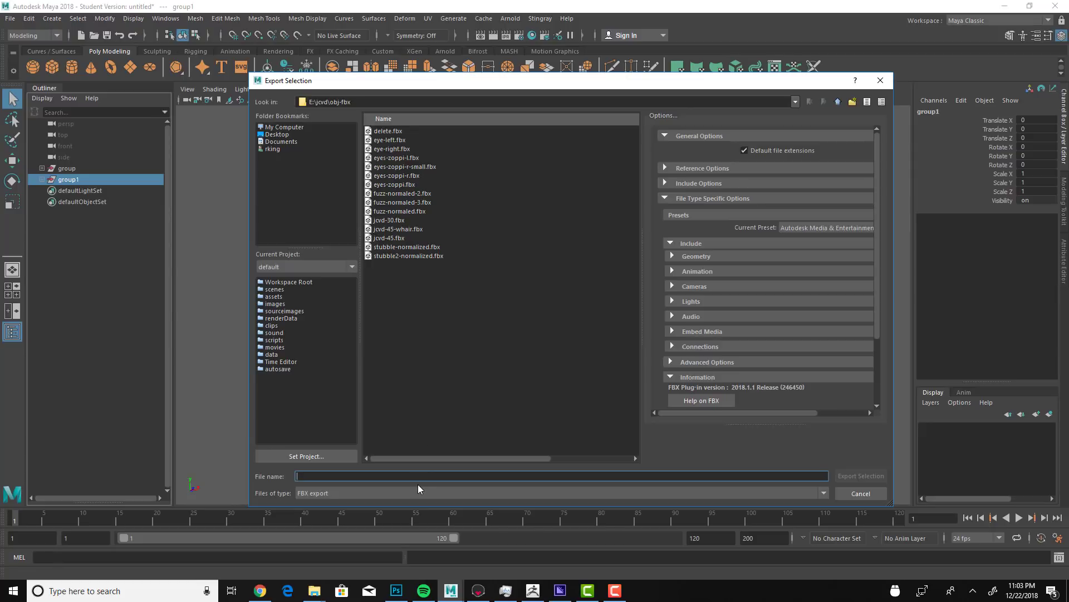
{"action": "type", "text": "mentorship-fuzz"}
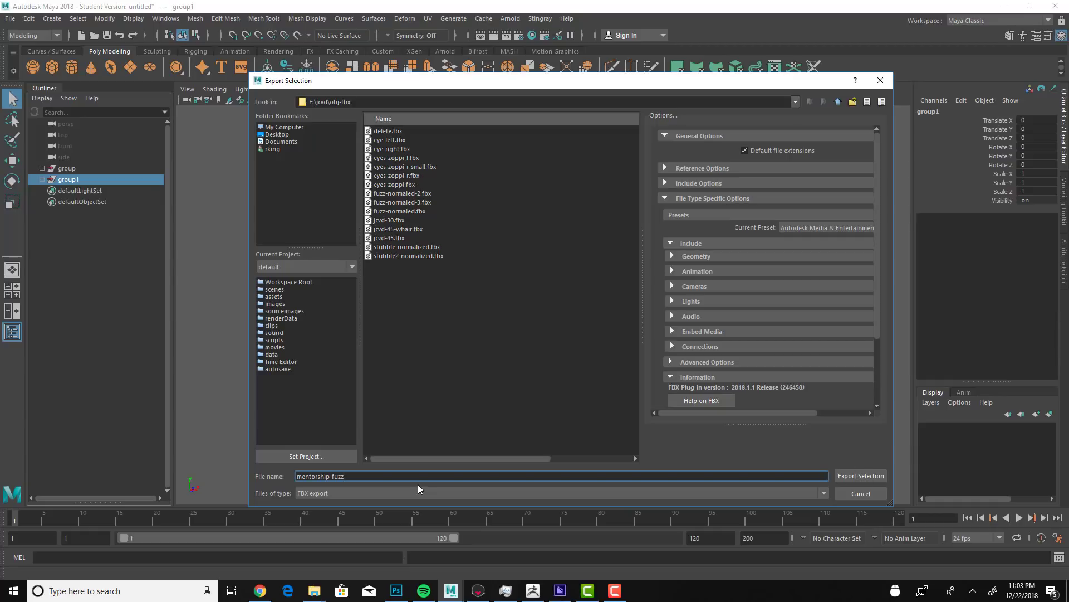
{"action": "left_click", "coordinate": [860, 476]}
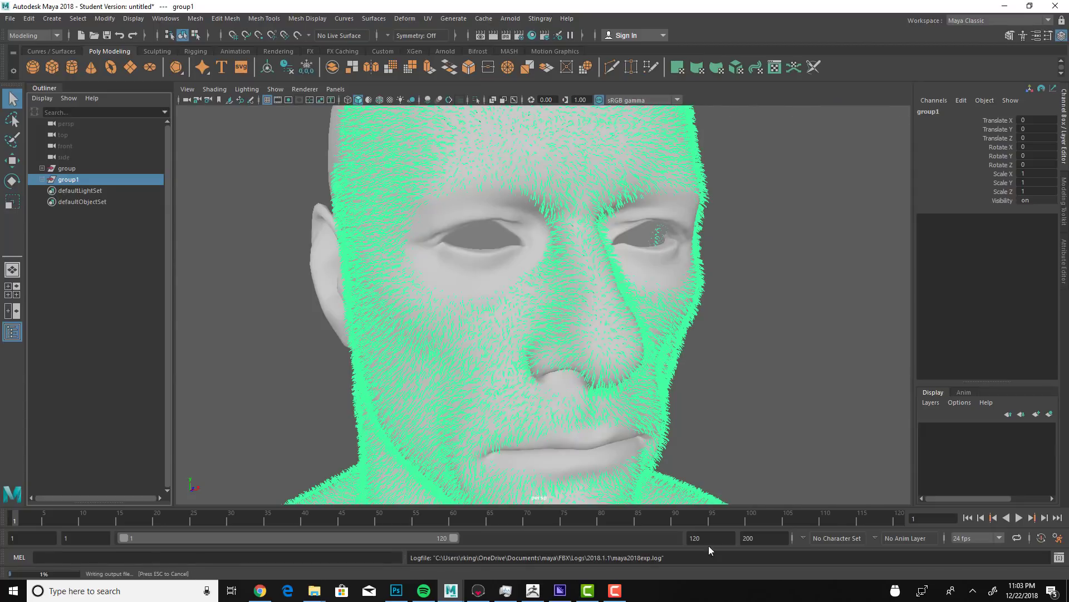
Step: Switch to Marmoset Toolbag and open the recent scene mentorship.tbscene, discarding the unsaved changes in the current scene
{"action": "left_click", "coordinate": [476, 591]}
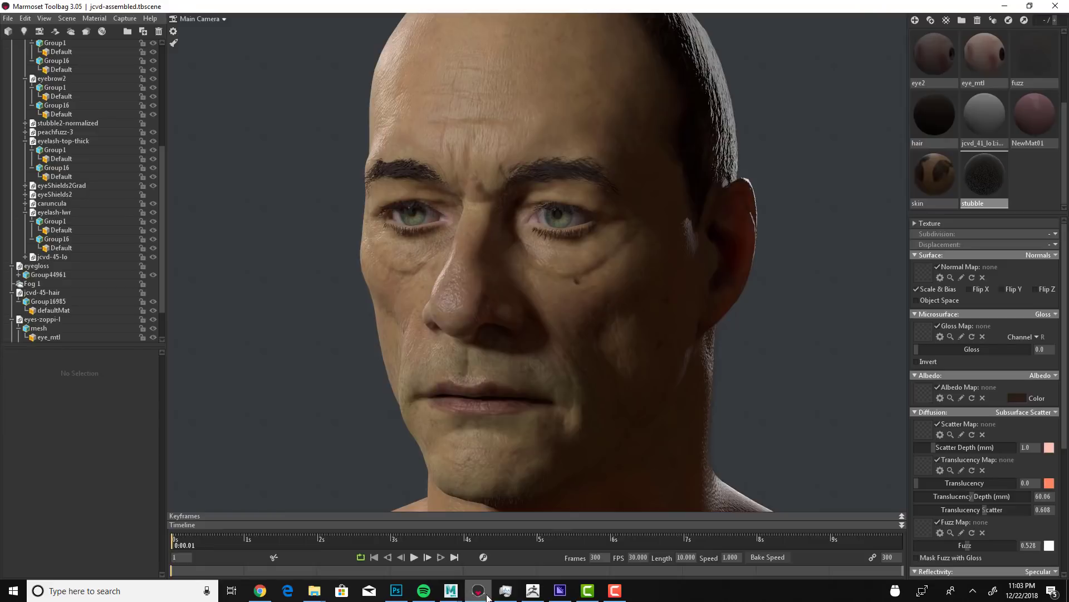
{"action": "left_click", "coordinate": [9, 19]}
{"action": "mouse_move", "coordinate": [39, 48]}
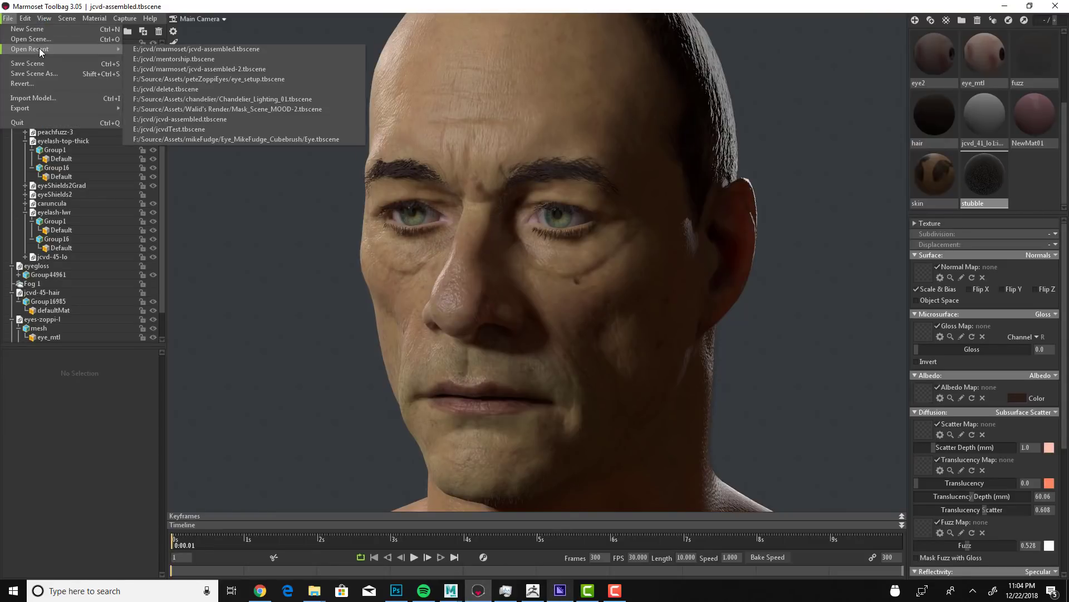
{"action": "left_click", "coordinate": [183, 59]}
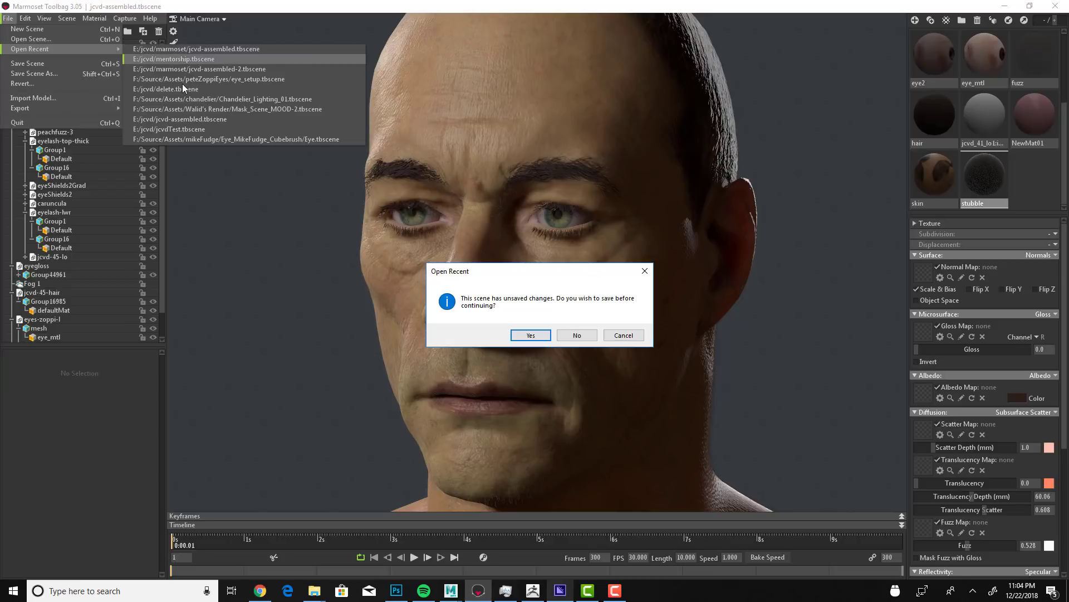
{"action": "left_click", "coordinate": [578, 337]}
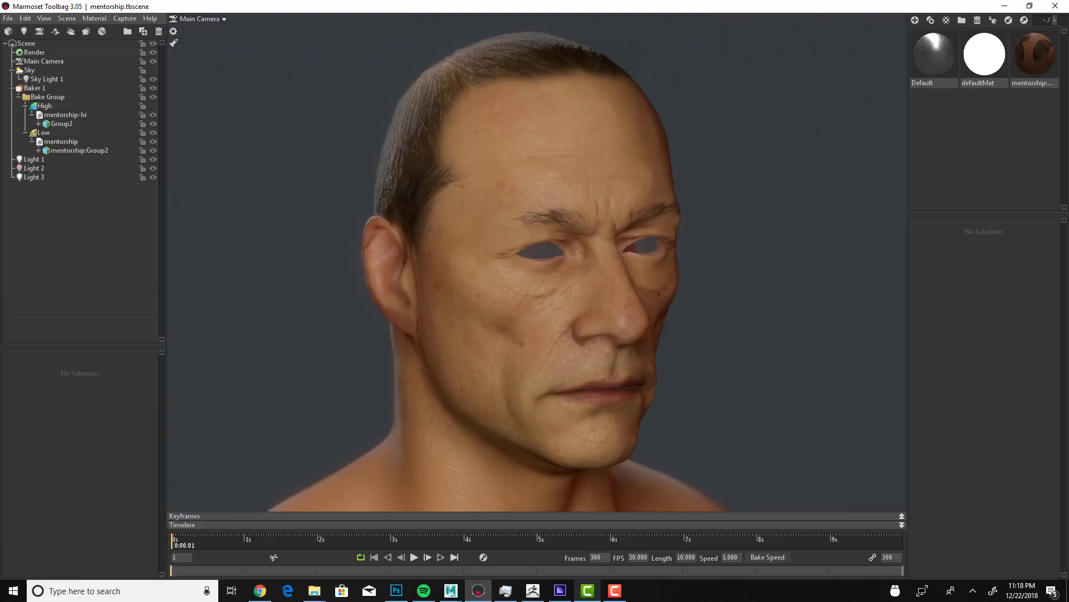
Step: Load jcvd-skin.psd from the jcvd textures folder as the scatter map of the mentorship head material
{"action": "left_click", "coordinate": [1030, 61]}
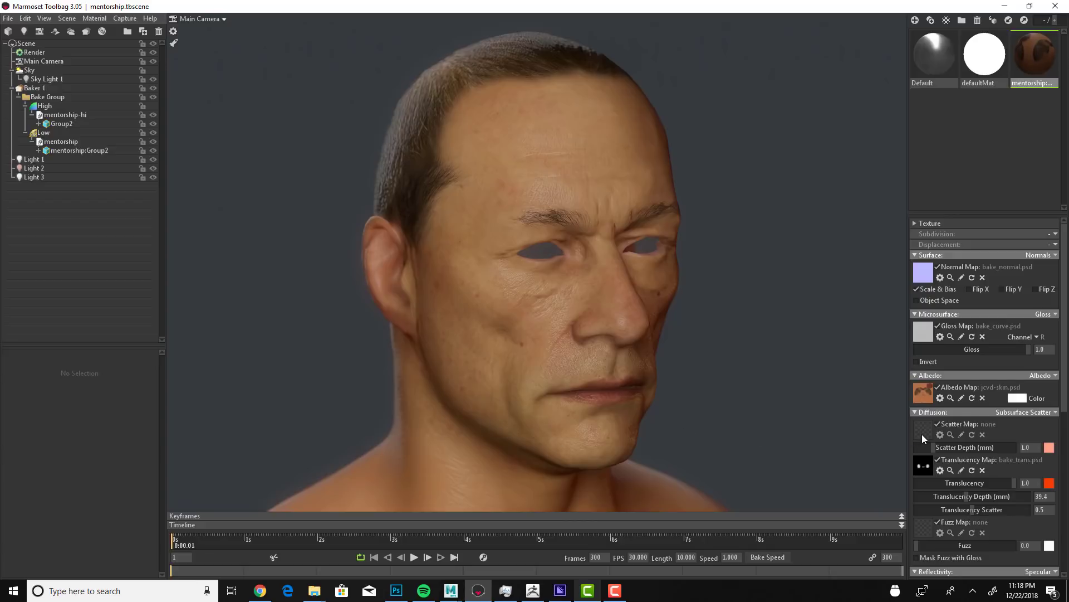
{"action": "mouse_move", "coordinate": [922, 435]}
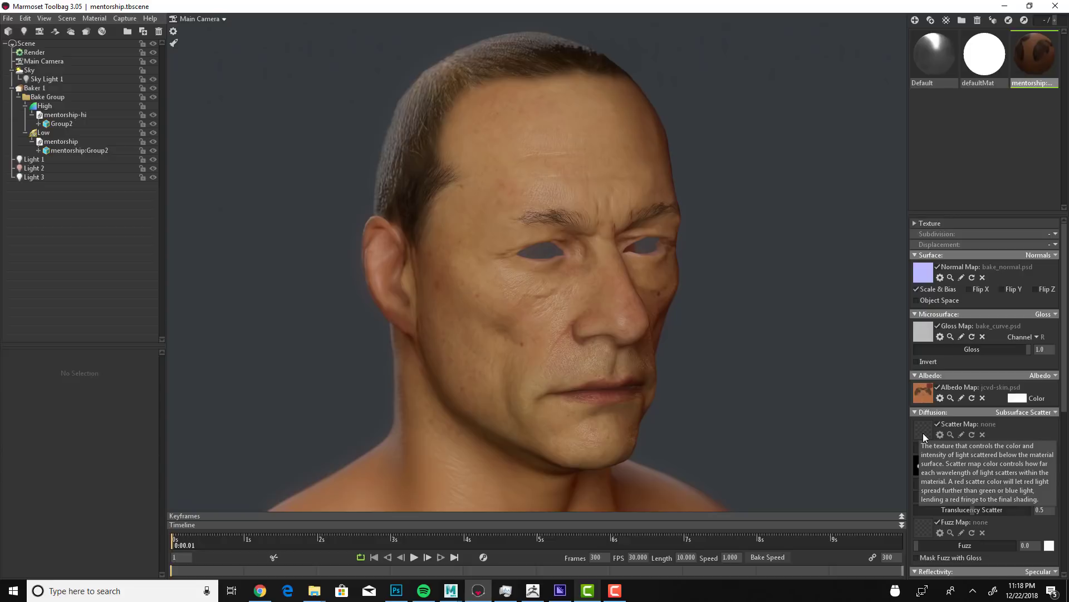
{"action": "left_click", "coordinate": [924, 434]}
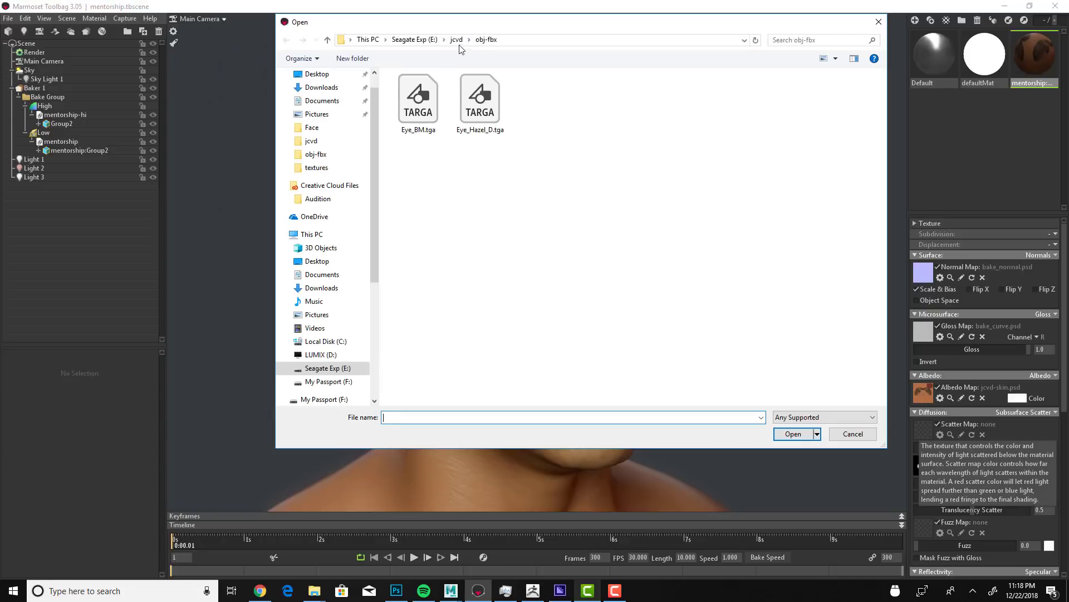
{"action": "left_click", "coordinate": [455, 39]}
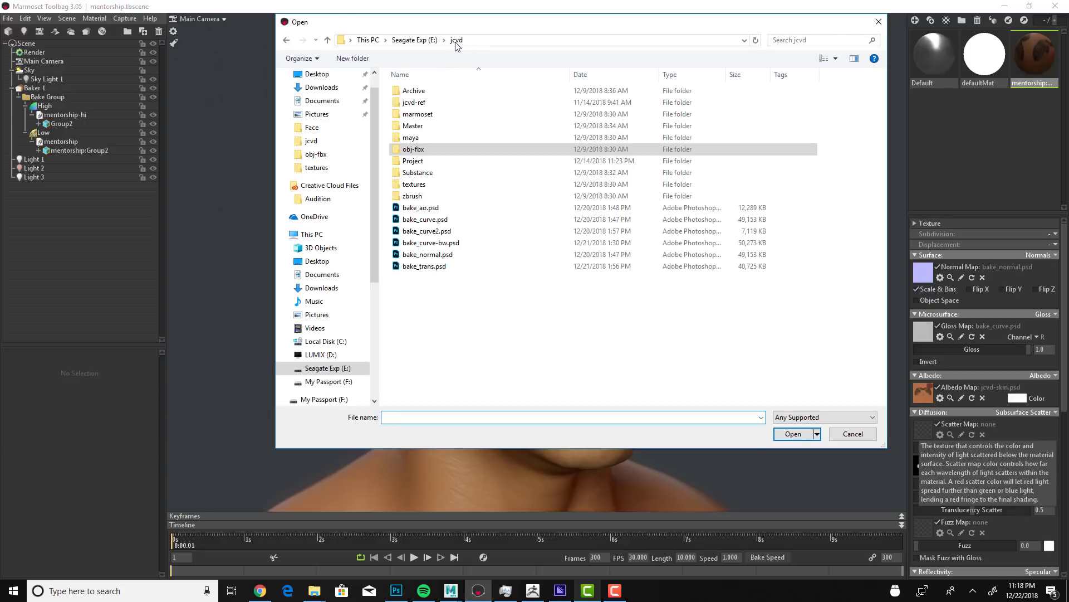
{"action": "left_click", "coordinate": [422, 186]}
{"action": "double_click", "coordinate": [422, 186]}
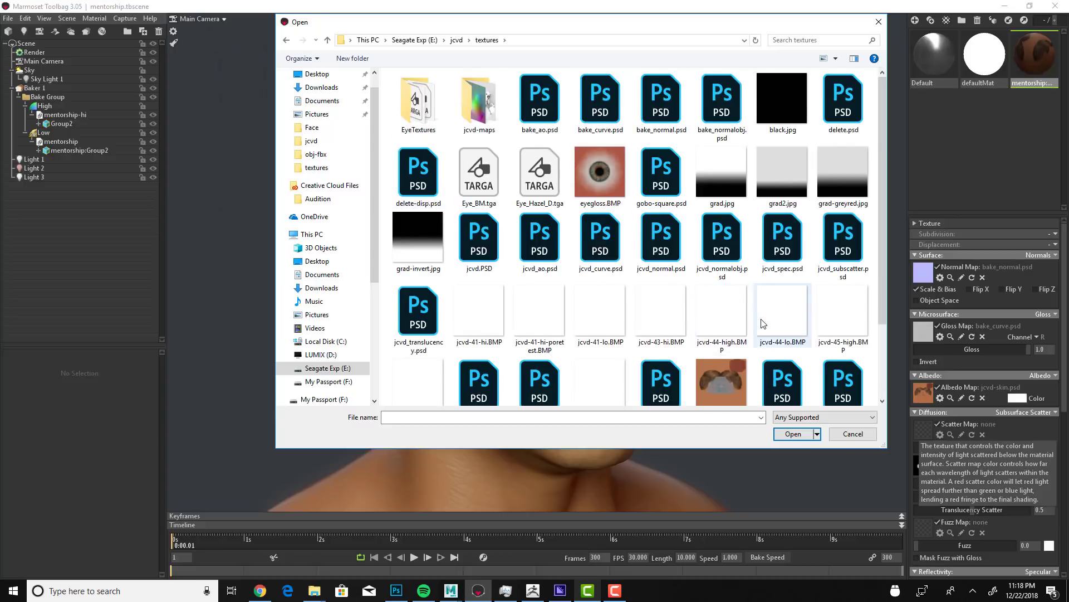
{"action": "scroll", "coordinate": [760, 320], "scroll_direction": "down", "scroll_amount": 3}
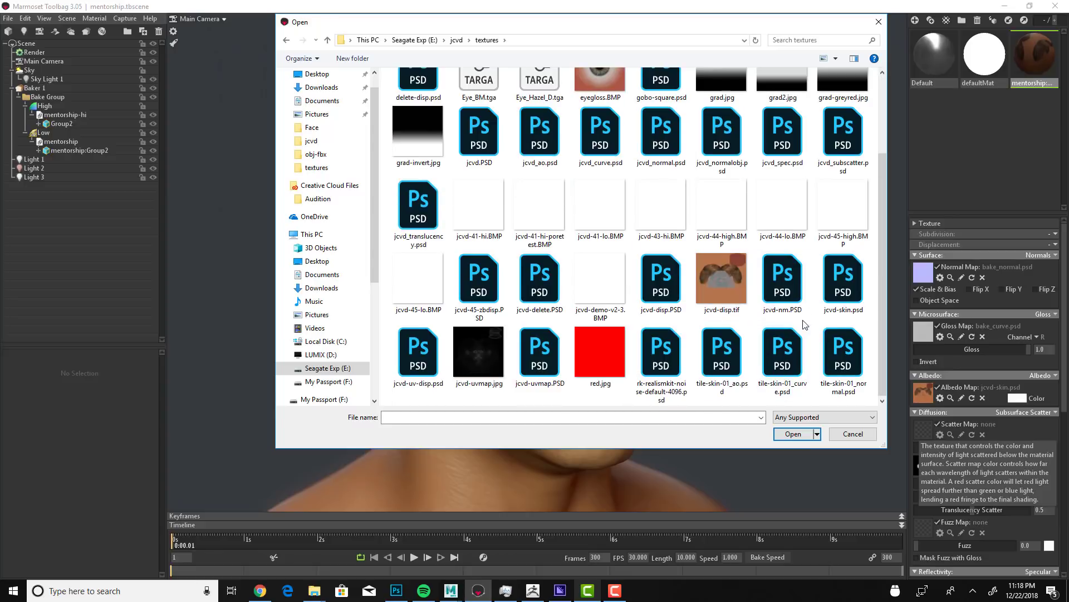
{"action": "left_click", "coordinate": [844, 300]}
{"action": "left_click", "coordinate": [797, 434]}
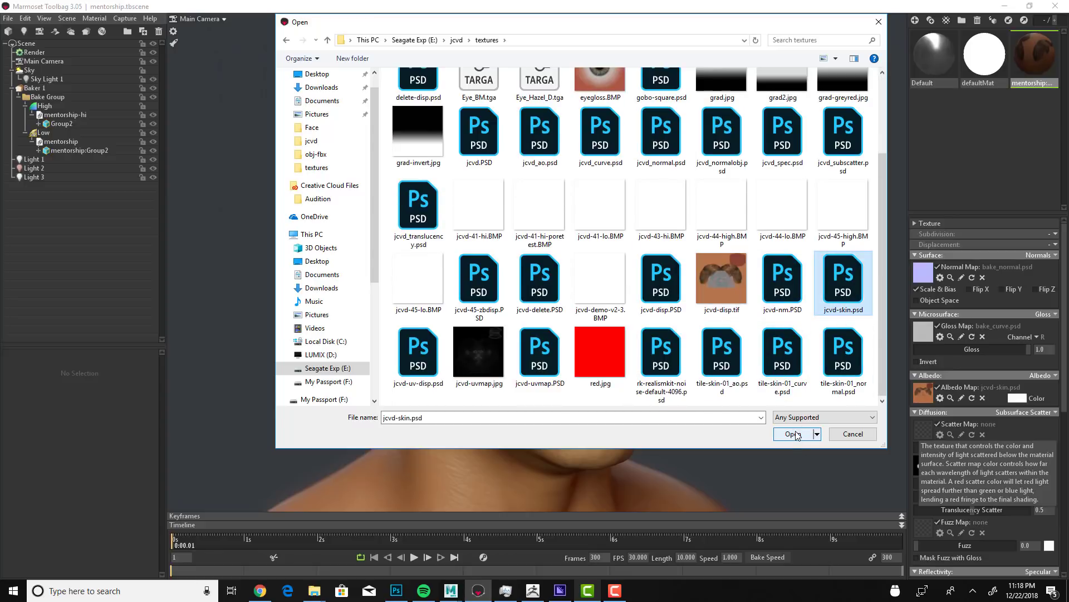
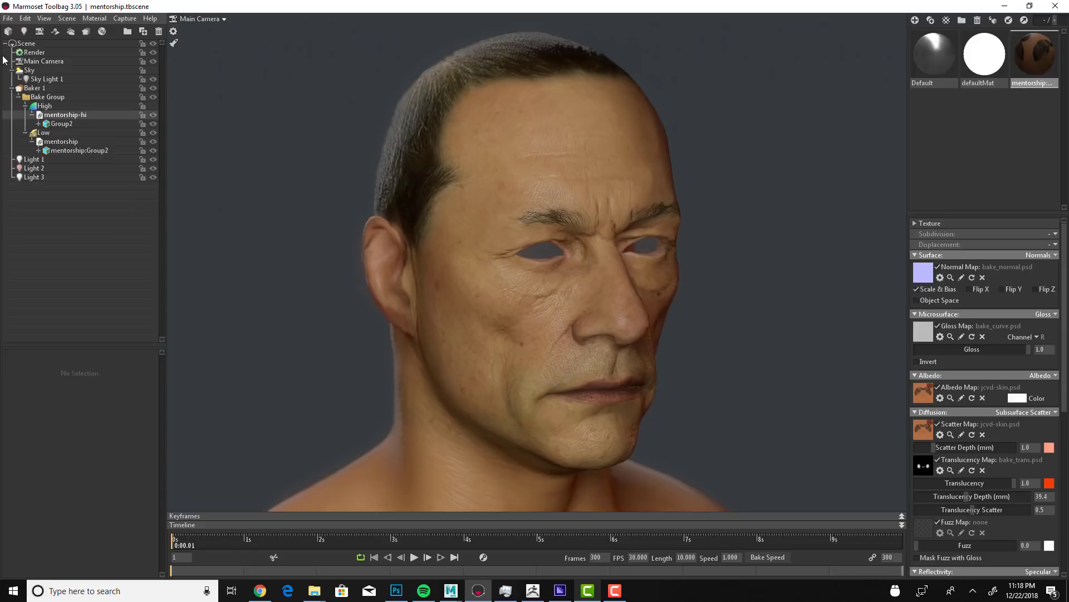
Step: Import the model mentorship-fuzz.fbx from the jcvd obj-fbx folder into the scene
{"action": "left_click", "coordinate": [10, 31]}
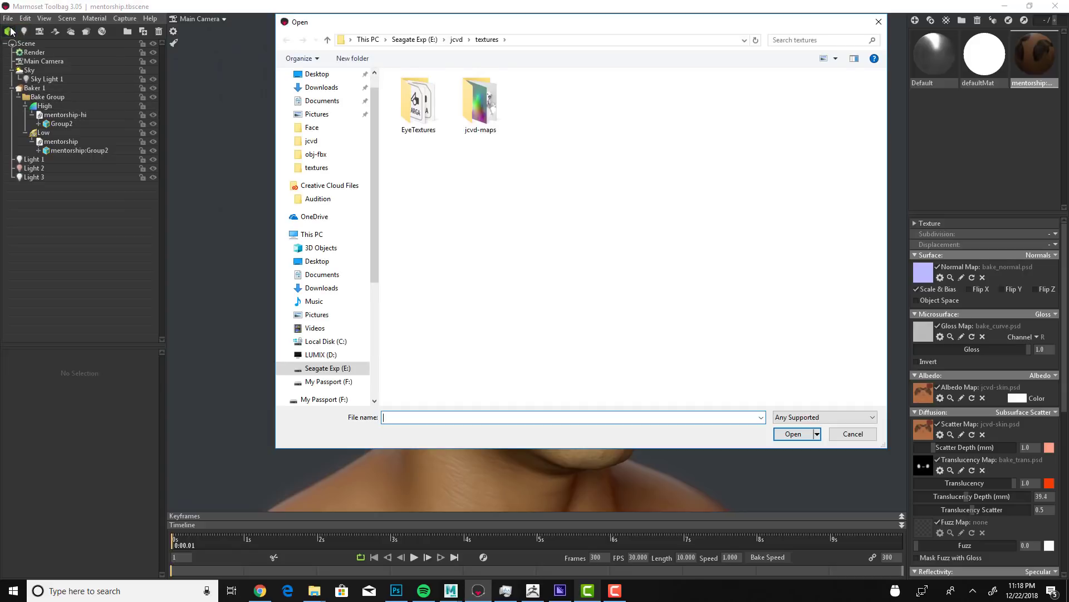
{"action": "left_click", "coordinate": [457, 39]}
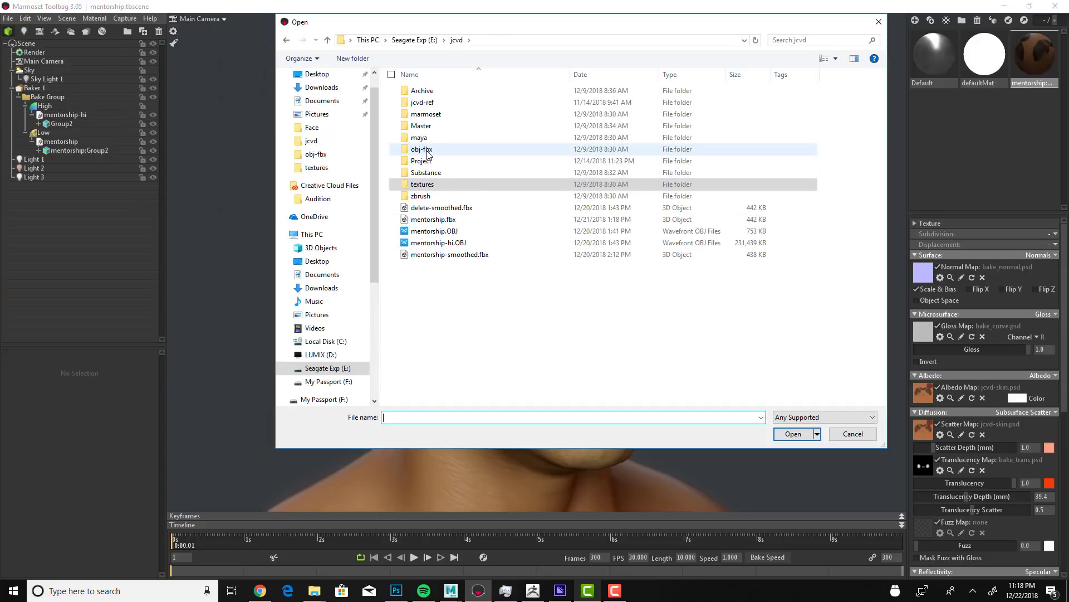
{"action": "double_click", "coordinate": [423, 149]}
{"action": "scroll", "coordinate": [473, 267], "scroll_direction": "down", "scroll_amount": 10}
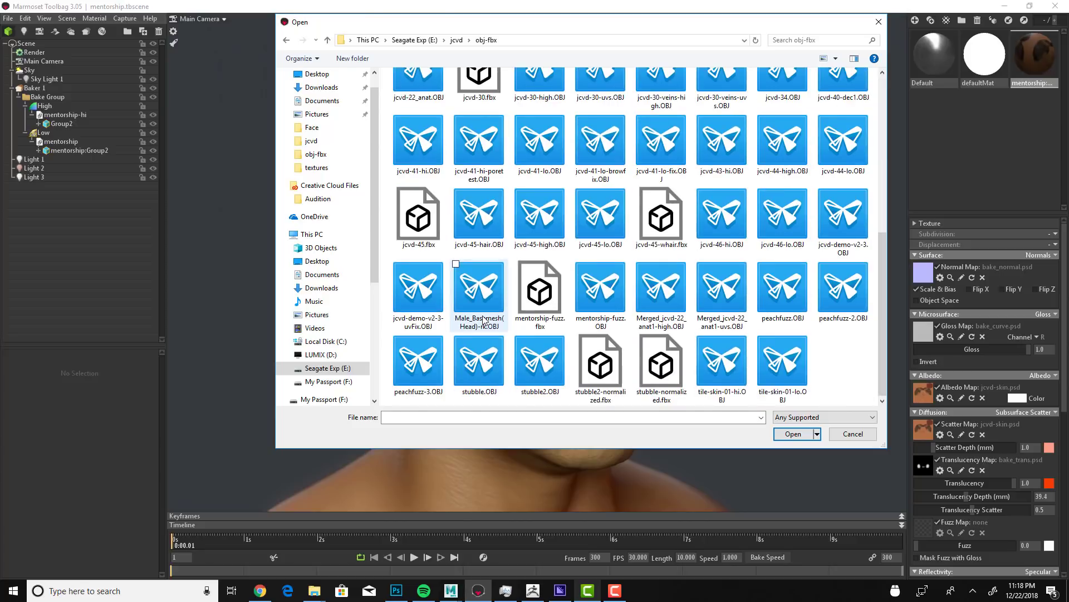
{"action": "left_click", "coordinate": [540, 290]}
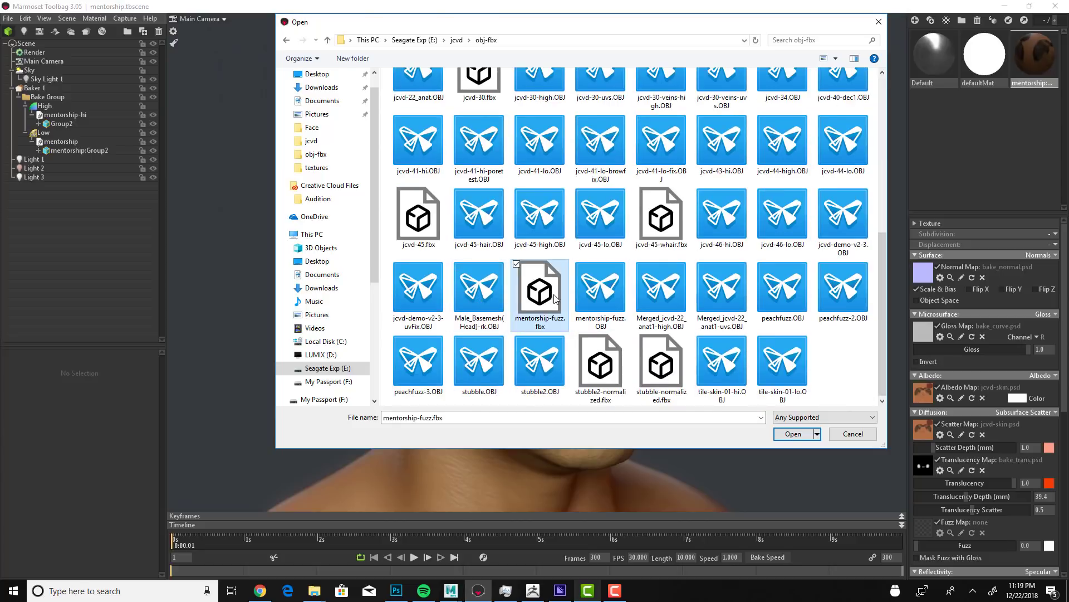
{"action": "left_click", "coordinate": [802, 434]}
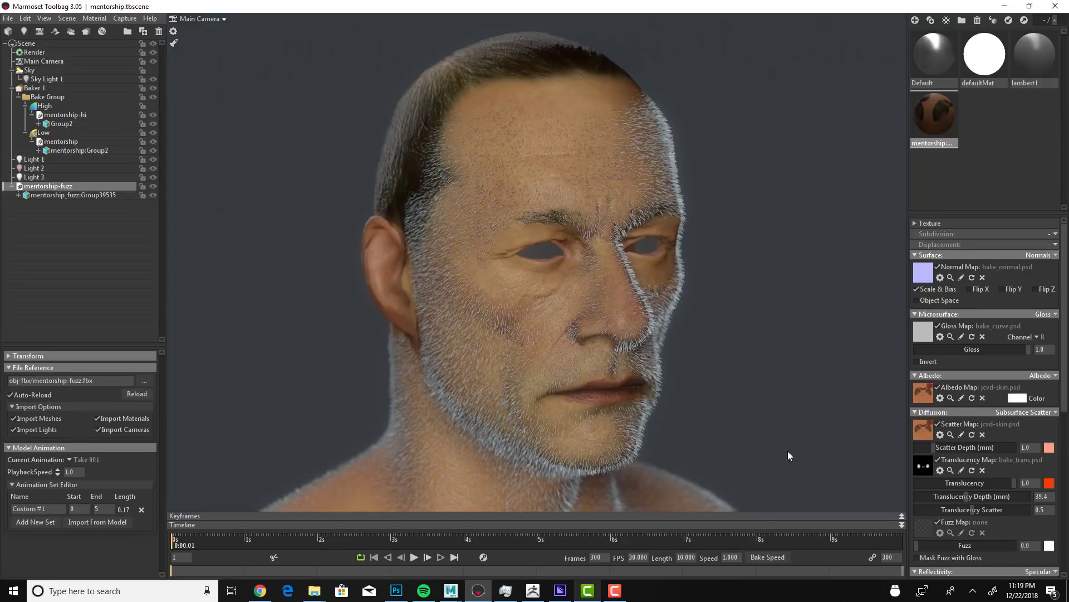
Step: Set the albedo color of the fuzz's lambert1 material to dark brown, hex 4a2c10
{"action": "left_click", "coordinate": [1010, 67]}
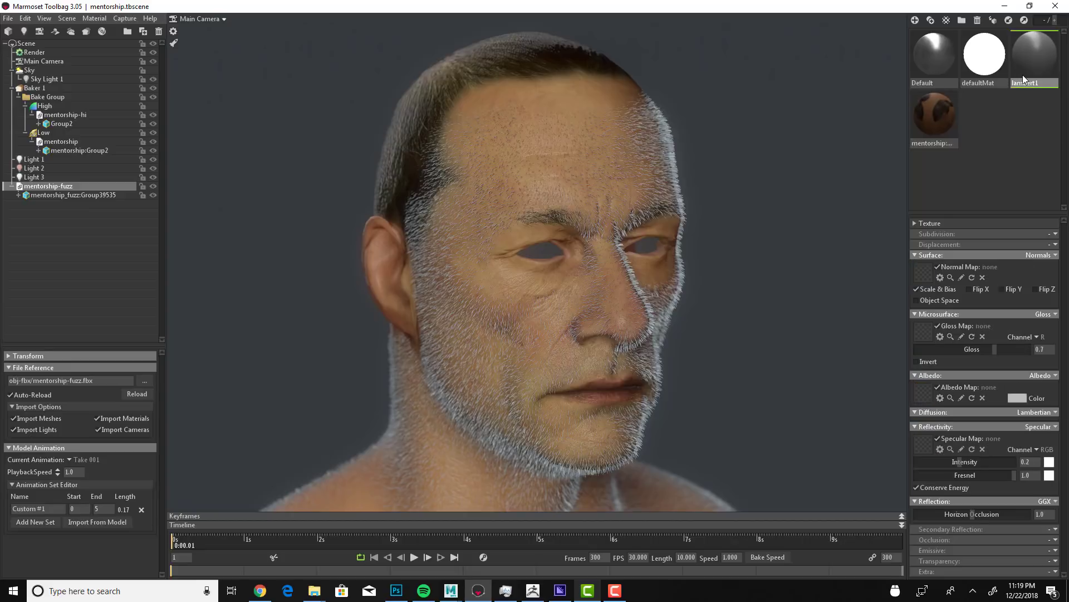
{"action": "left_click", "coordinate": [1014, 398]}
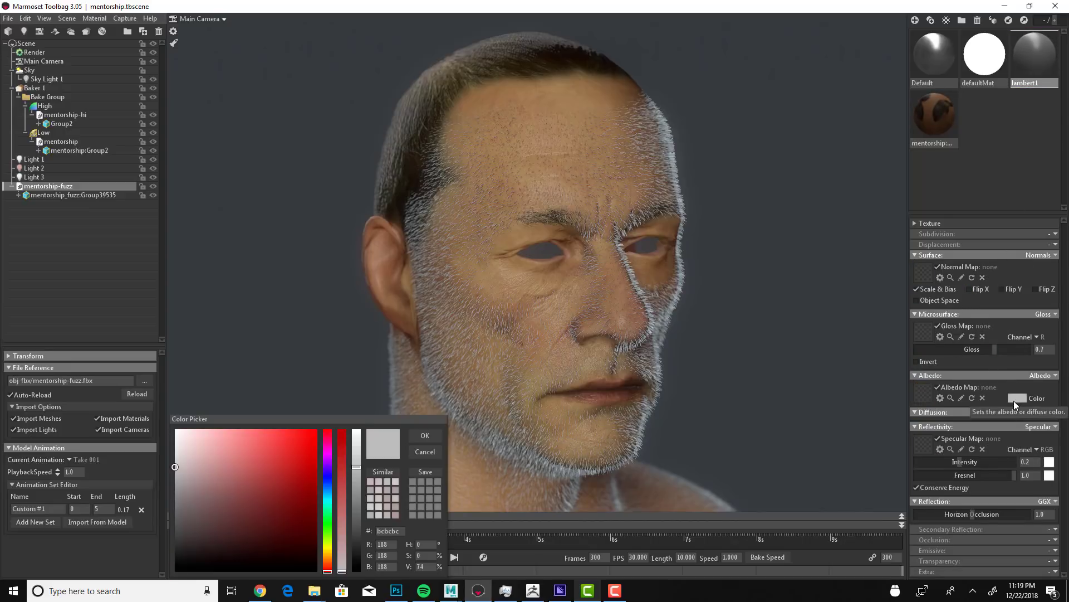
{"action": "left_click", "coordinate": [329, 560]}
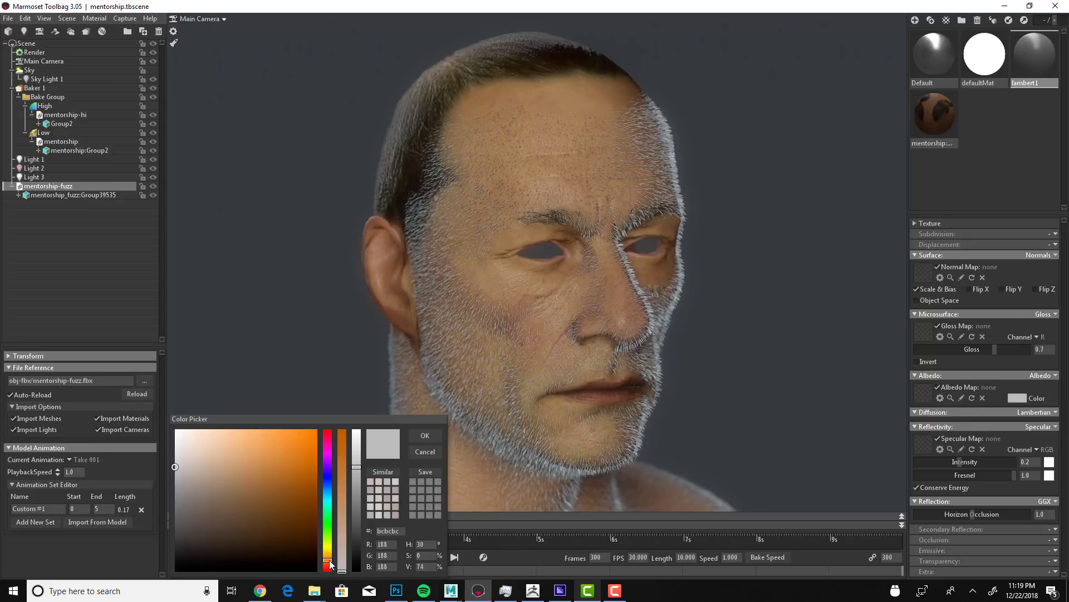
{"action": "left_click", "coordinate": [287, 530]}
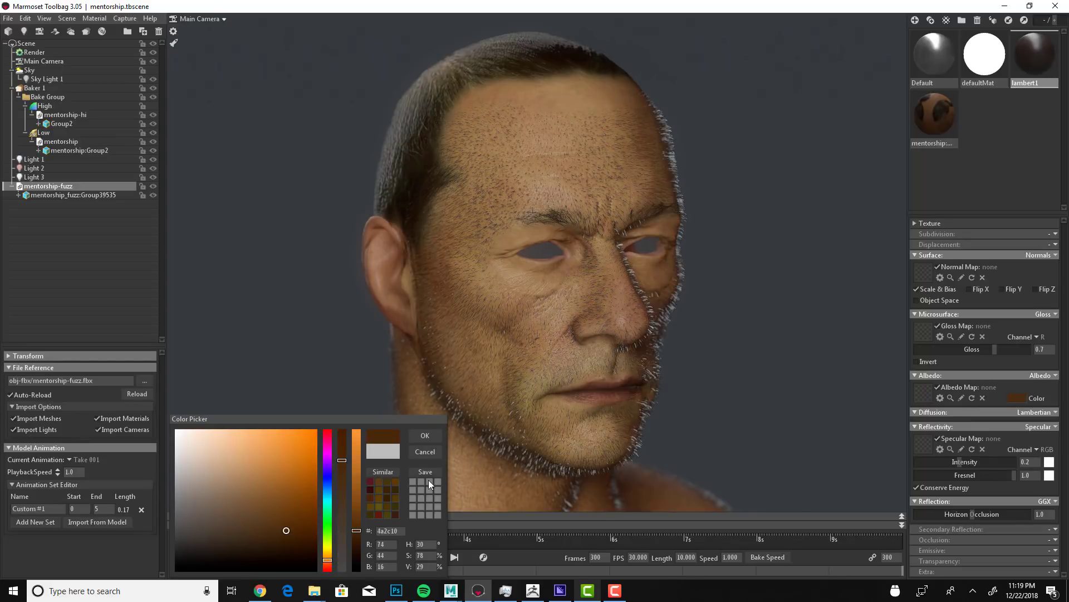
{"action": "left_click", "coordinate": [425, 435]}
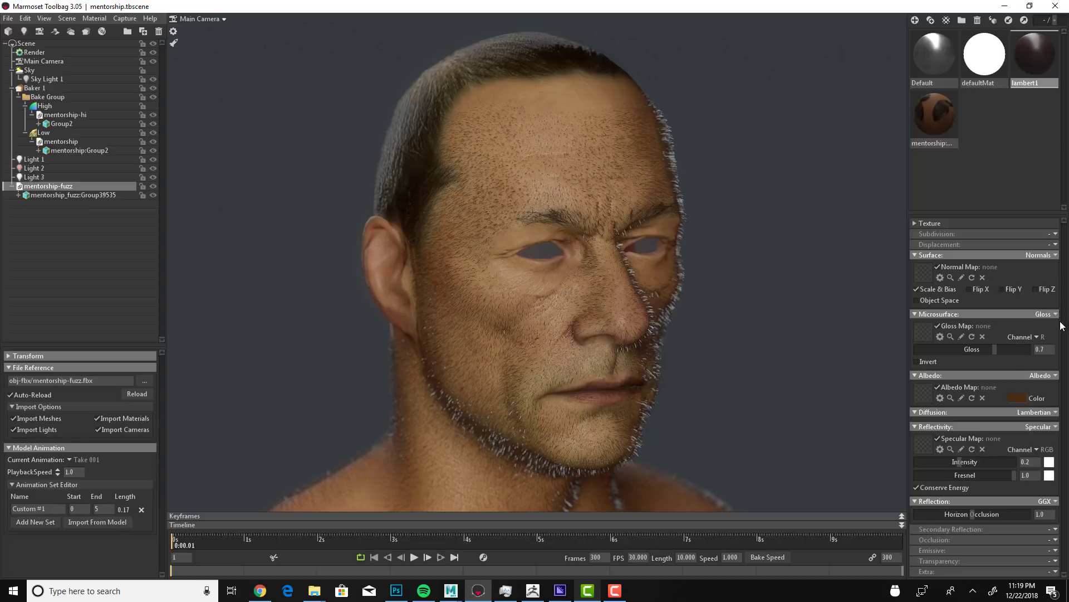
Step: Set the lambert1 material's transparency to Dither and lower its alpha to about 0.589
{"action": "left_click", "coordinate": [1057, 561]}
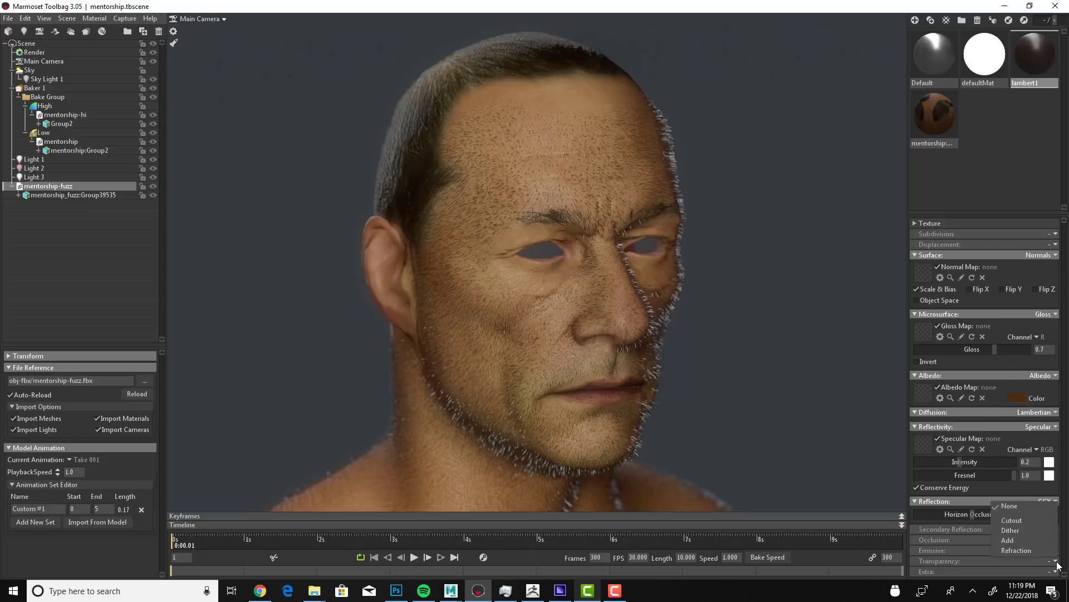
{"action": "left_click", "coordinate": [1015, 529]}
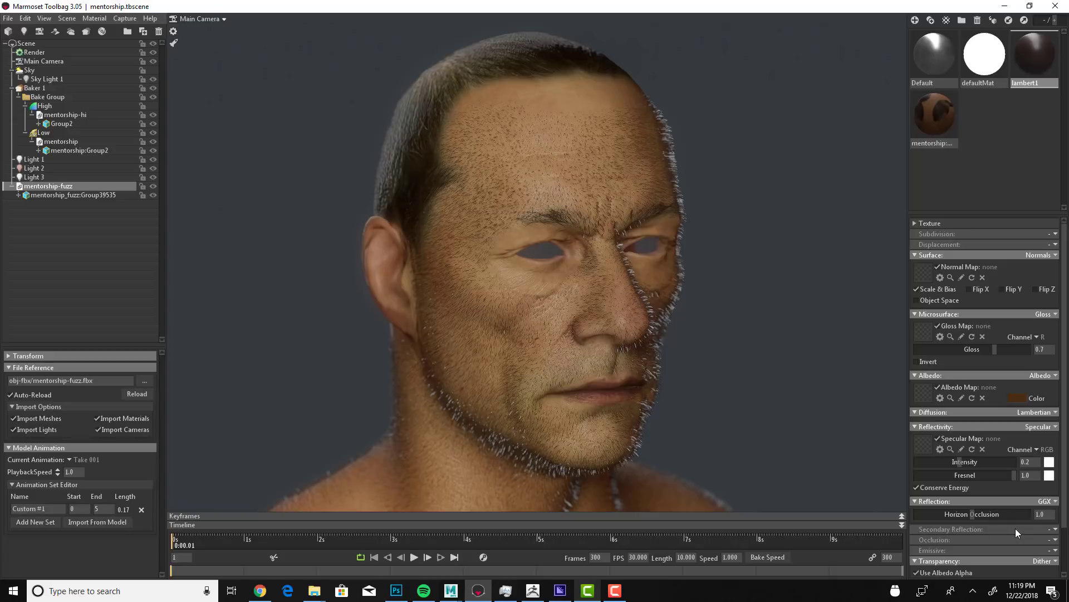
{"action": "scroll", "coordinate": [1053, 518], "scroll_direction": "down", "scroll_amount": 2}
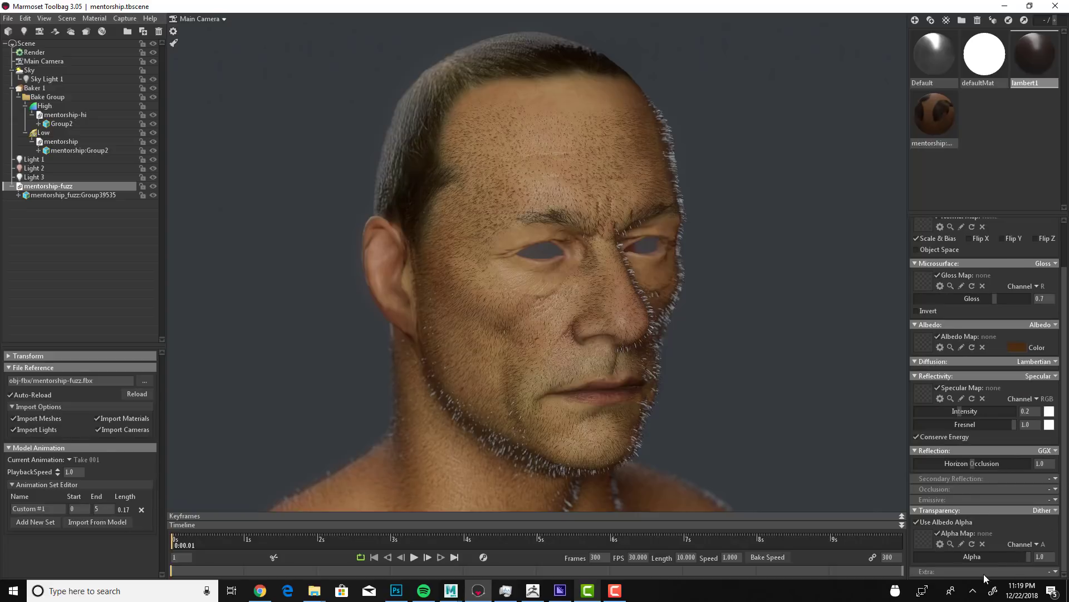
{"action": "left_click_drag", "start_coordinate": [1024, 554], "coordinate": [982, 556]}
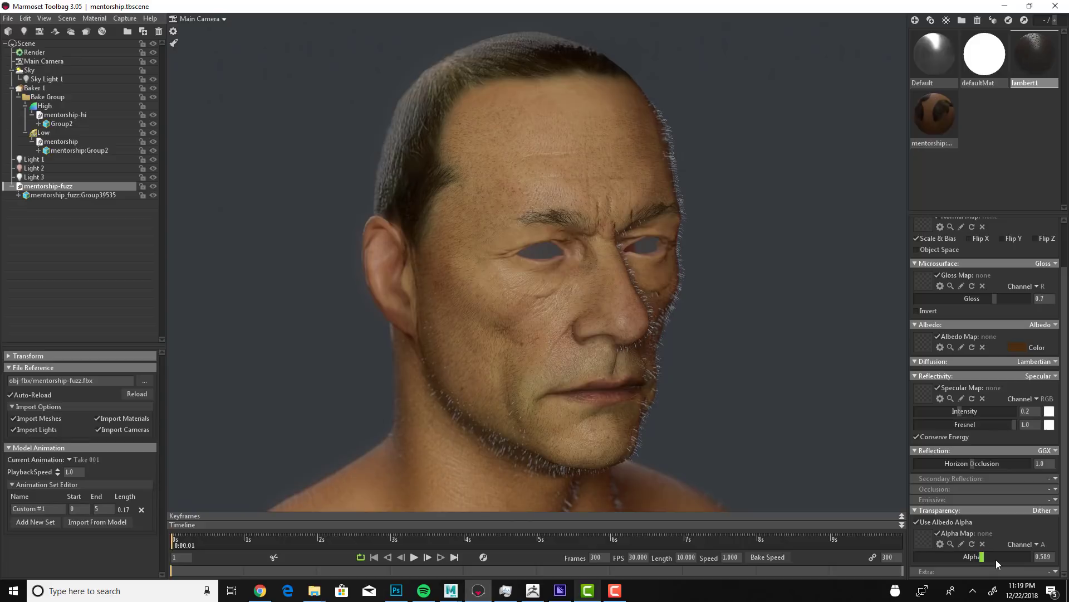
Step: Open a Windows Ink screen sketch and mark the near side of the forehead and its far silhouette edge with red circles and arrows
{"action": "key", "text": "super+w"}
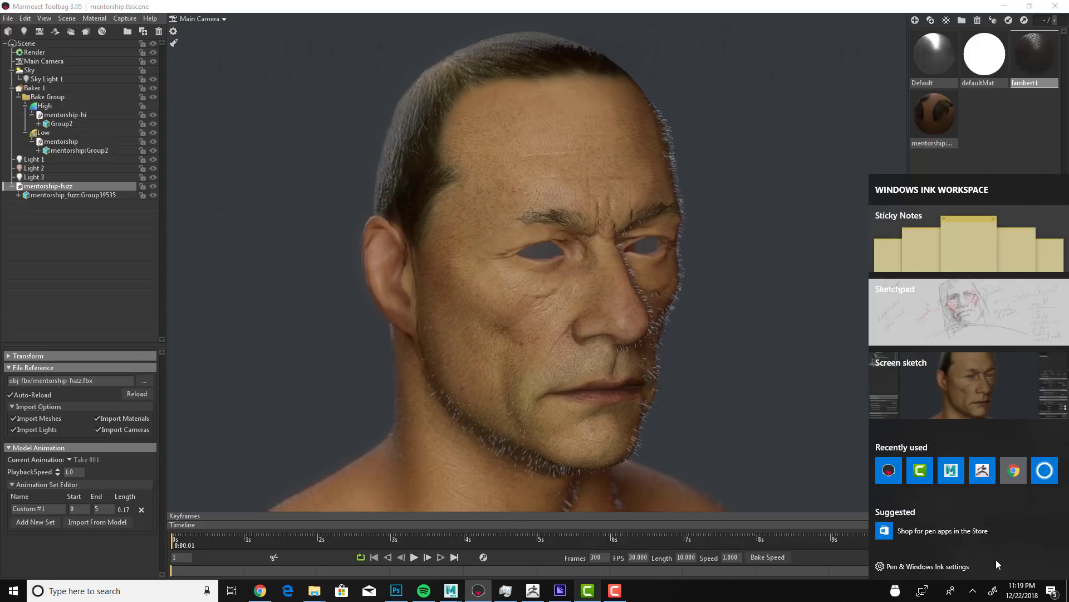
{"action": "left_click", "coordinate": [969, 394]}
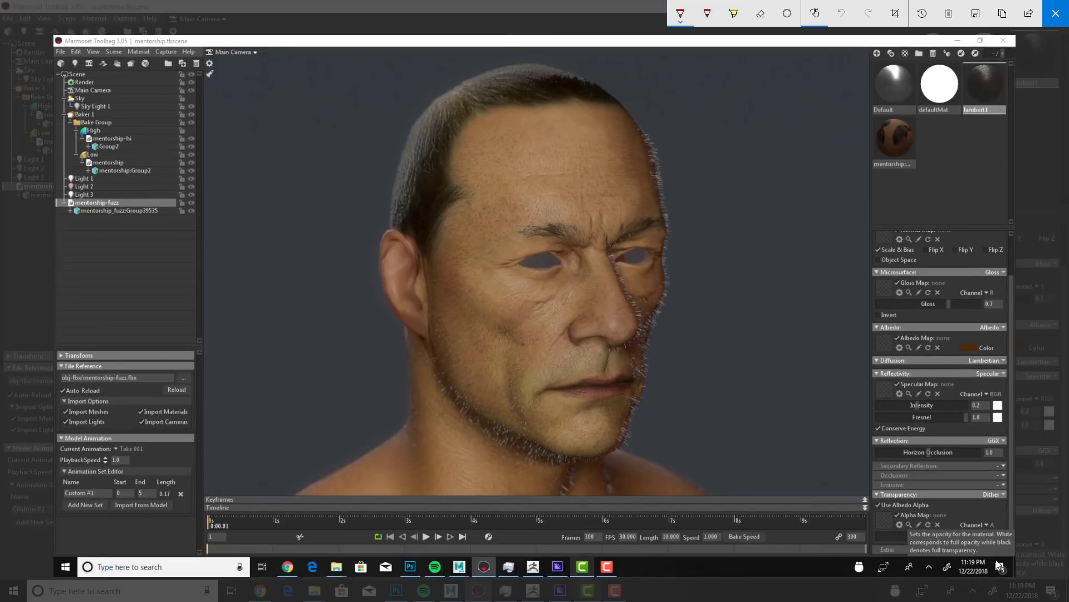
{"action": "mouse_move", "coordinate": [545, 125]}
{"action": "left_mouse_down"}
{"action": "mouse_move", "coordinate": [535, 240]}
{"action": "mouse_move", "coordinate": [462, 209]}
{"action": "mouse_move", "coordinate": [560, 133]}
{"action": "left_mouse_up"}
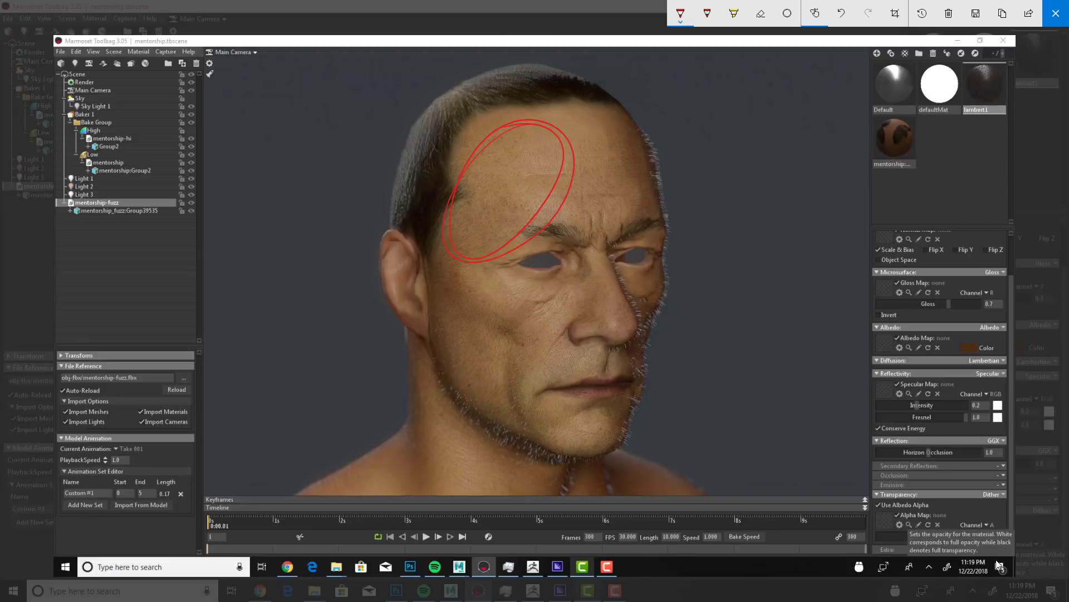
{"action": "left_click_drag", "start_coordinate": [460, 351], "coordinate": [470, 257]}
{"action": "mouse_move", "coordinate": [678, 129]}
{"action": "left_mouse_down"}
{"action": "mouse_move", "coordinate": [668, 139]}
{"action": "mouse_move", "coordinate": [674, 180]}
{"action": "mouse_move", "coordinate": [707, 186]}
{"action": "left_mouse_up"}
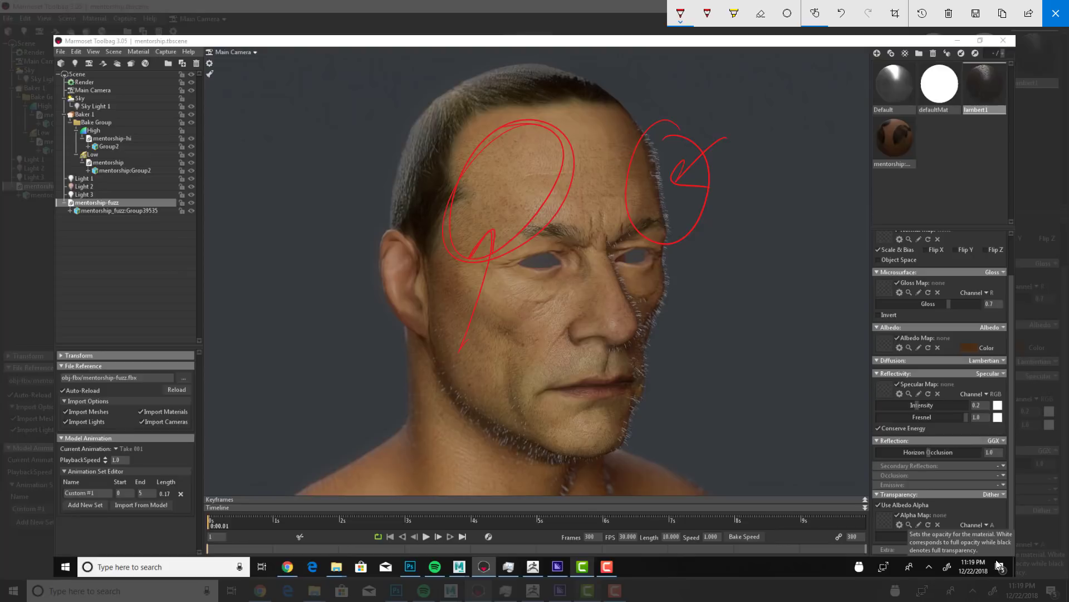
Step: Add more red circles around the near side of the forehead and its far edge, and close the screen sketch
{"action": "mouse_move", "coordinate": [453, 183]}
{"action": "left_mouse_down"}
{"action": "mouse_move", "coordinate": [442, 220]}
{"action": "mouse_move", "coordinate": [527, 283]}
{"action": "mouse_move", "coordinate": [503, 288]}
{"action": "left_mouse_up"}
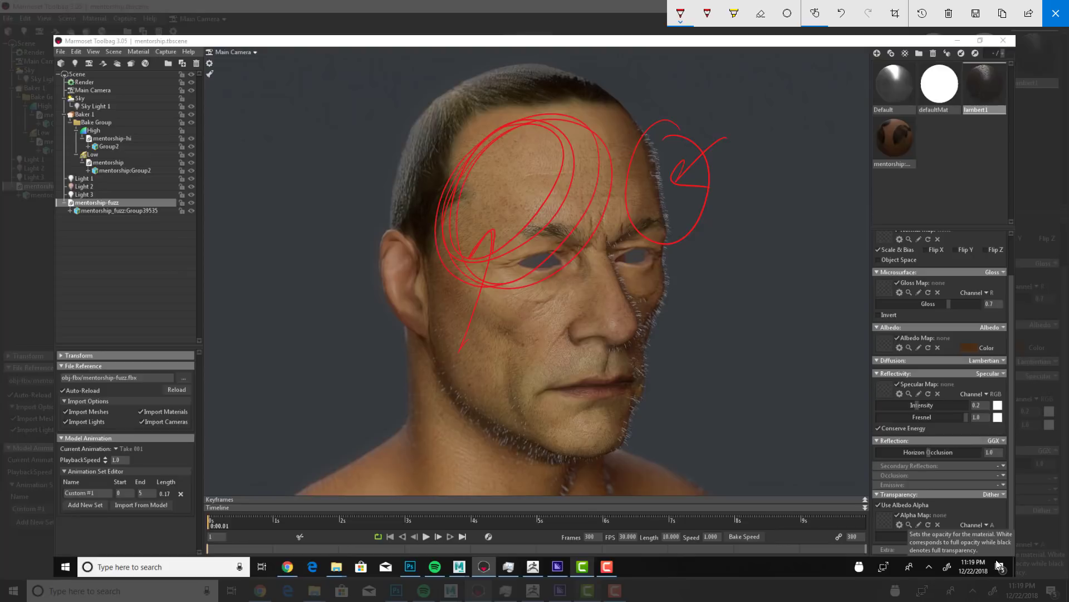
{"action": "left_click_drag", "start_coordinate": [620, 104], "coordinate": [670, 285]}
{"action": "left_click", "coordinate": [1055, 13]}
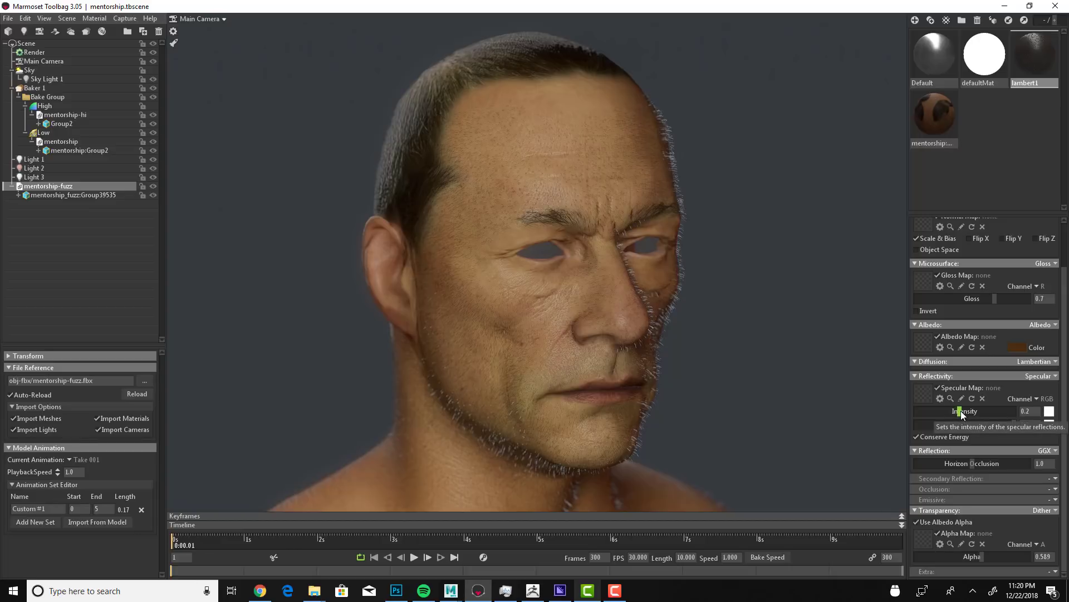
Step: Try the fuzz material's specular intensity at high and zero values, and set it to about 0.172
{"action": "left_click_drag", "start_coordinate": [961, 415], "coordinate": [1002, 414]}
{"action": "left_click_drag", "start_coordinate": [929, 413], "coordinate": [890, 412]}
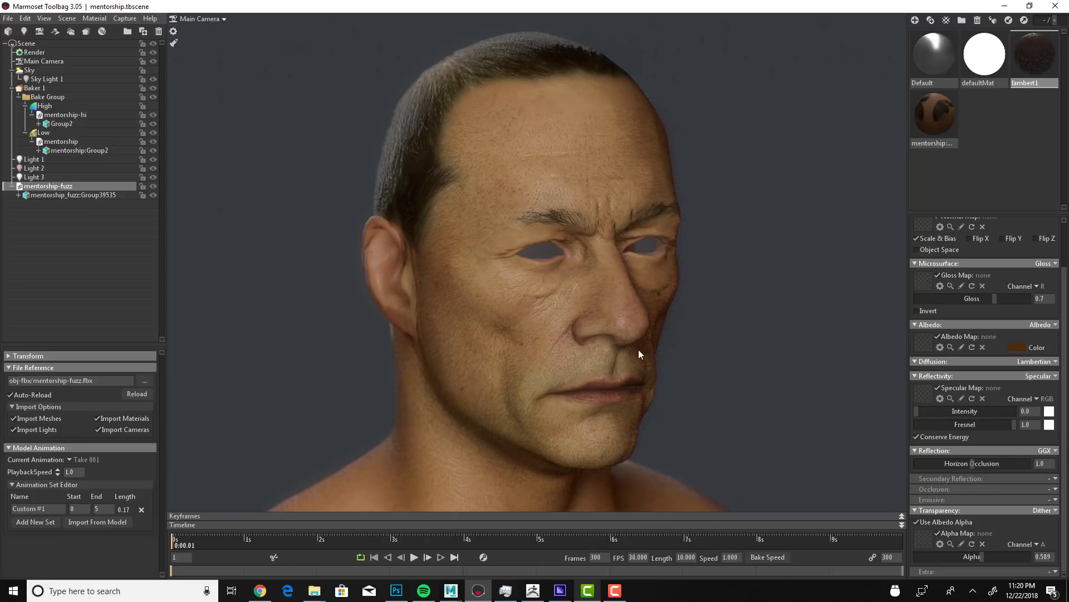
{"action": "left_click_drag", "start_coordinate": [953, 413], "coordinate": [954, 415]}
{"action": "left_click_drag", "start_coordinate": [953, 413], "coordinate": [959, 412]}
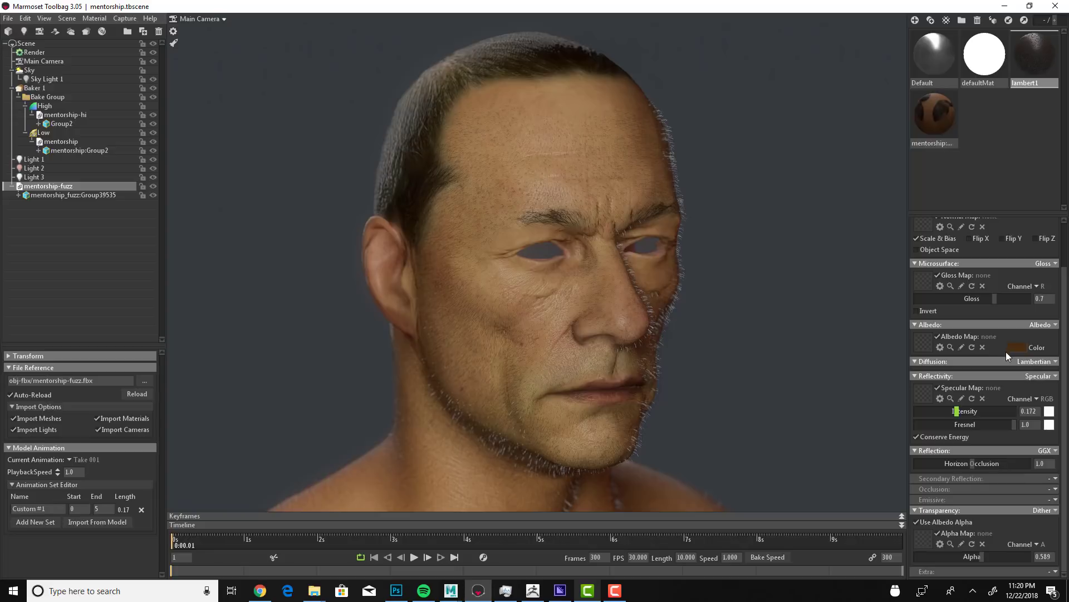
Step: Change the lambert1 material's diffusion model to Subsurface Scatter with a scatter depth of about 15.39 mm
{"action": "left_click", "coordinate": [1036, 361]}
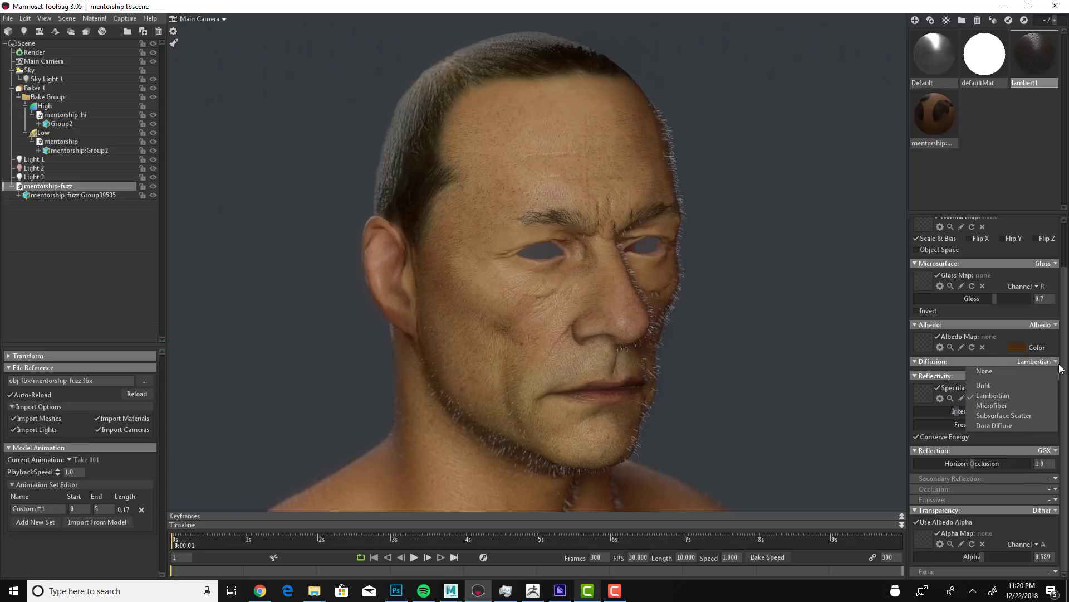
{"action": "left_click", "coordinate": [1002, 416]}
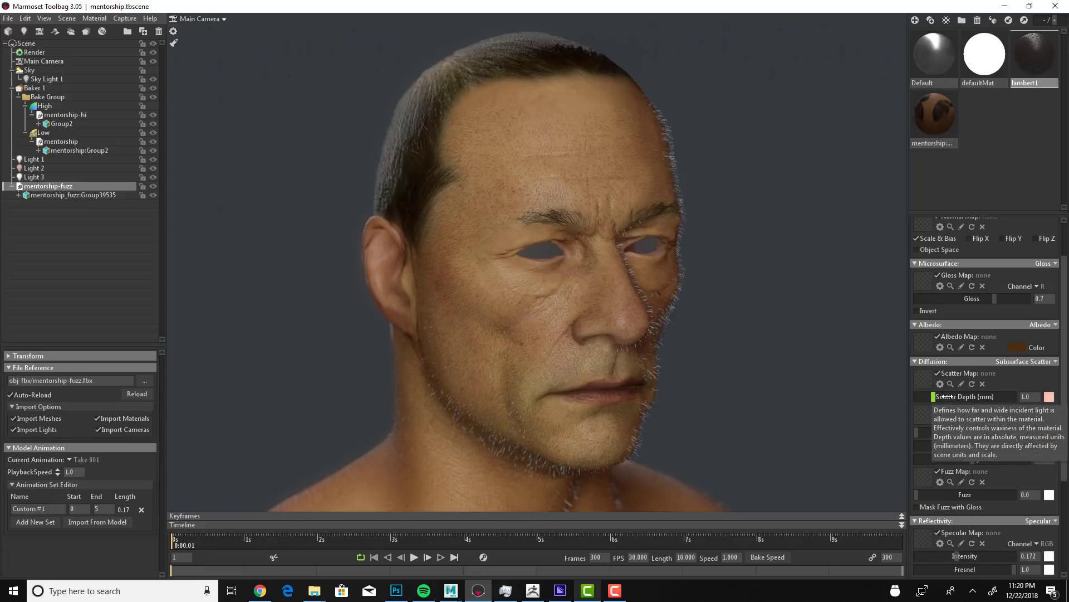
{"action": "mouse_move", "coordinate": [936, 397]}
{"action": "left_mouse_down"}
{"action": "mouse_move", "coordinate": [986, 396]}
{"action": "mouse_move", "coordinate": [922, 398]}
{"action": "mouse_move", "coordinate": [948, 398]}
{"action": "left_mouse_up"}
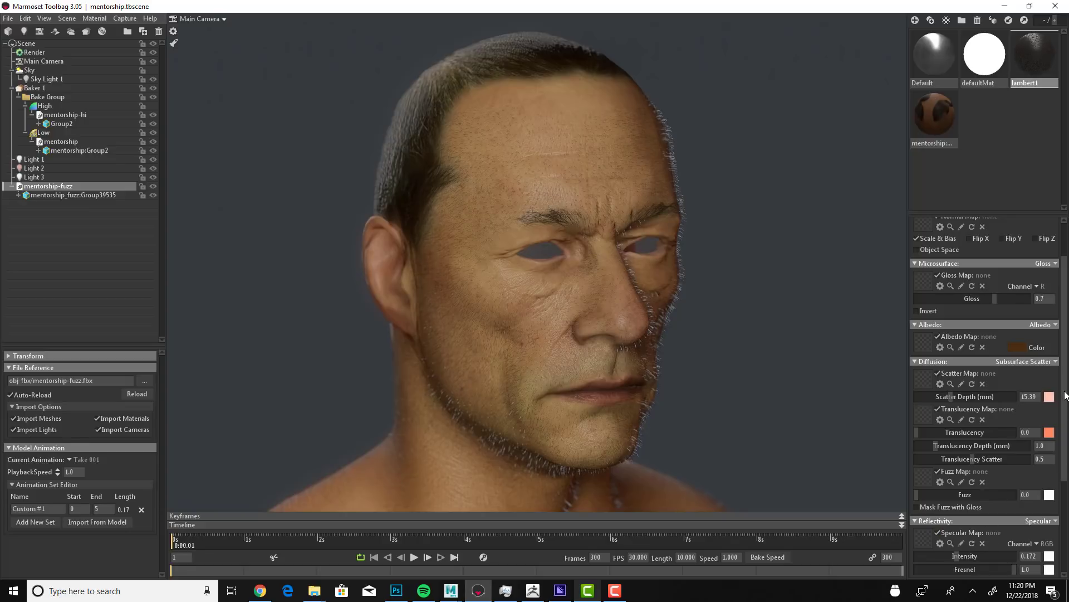
Step: Lower the lambert1 material's specular intensity to about 0.037 and its transparency alpha to about 0.391
{"action": "scroll", "coordinate": [1008, 462], "scroll_direction": "down", "scroll_amount": 5}
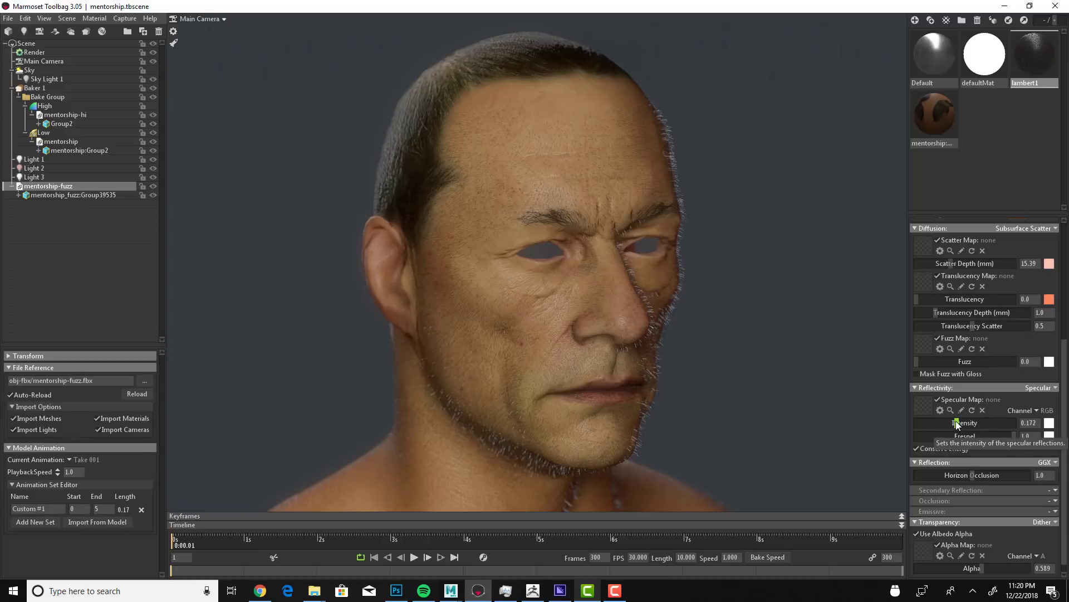
{"action": "left_click_drag", "start_coordinate": [957, 425], "coordinate": [936, 423]}
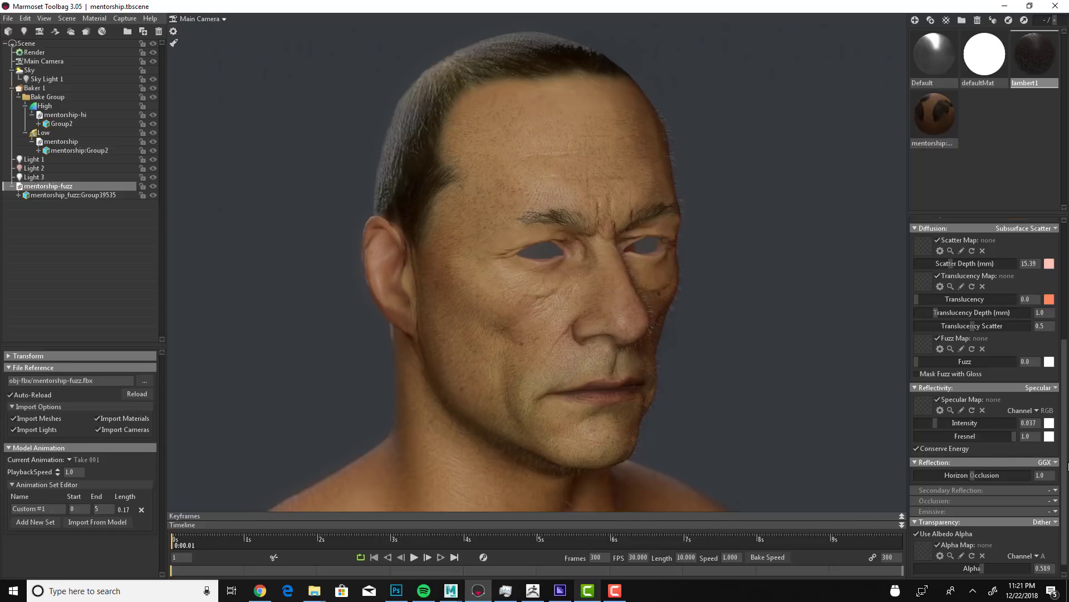
{"action": "scroll", "coordinate": [985, 559], "scroll_direction": "down", "scroll_amount": 1}
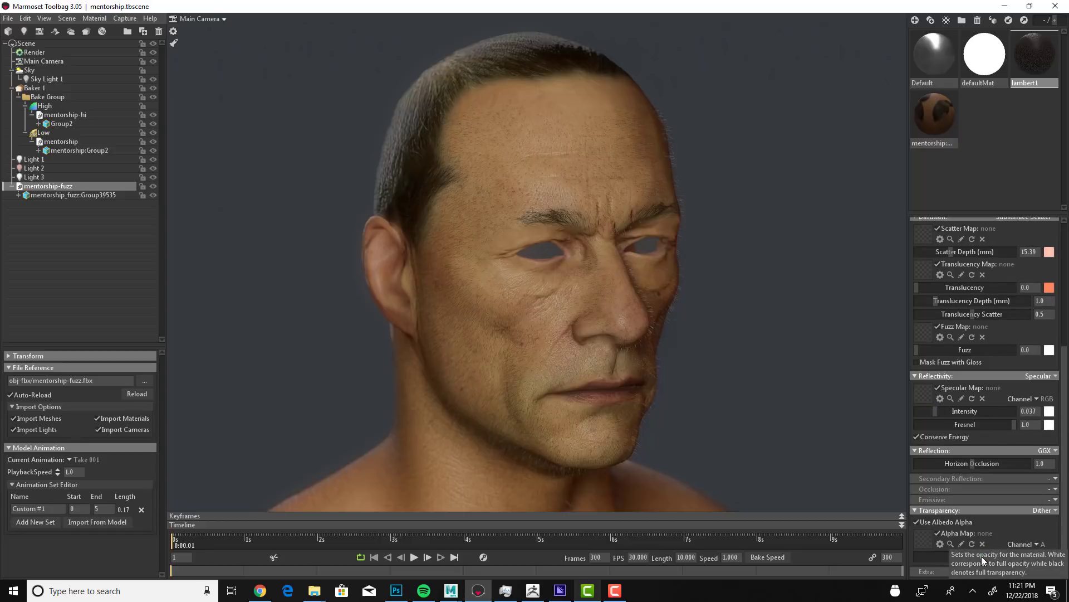
{"action": "left_click_drag", "start_coordinate": [981, 557], "coordinate": [960, 557]}
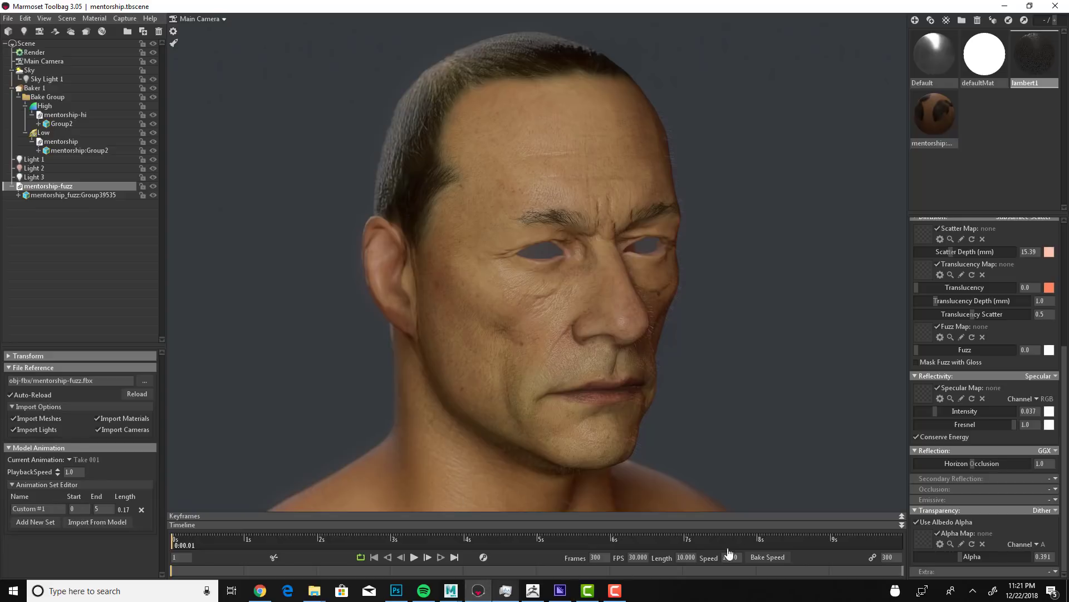
Step: Switch to ZBrush and make the head subtool jcvd-41-lo the active subtool
{"action": "left_click", "coordinate": [533, 590]}
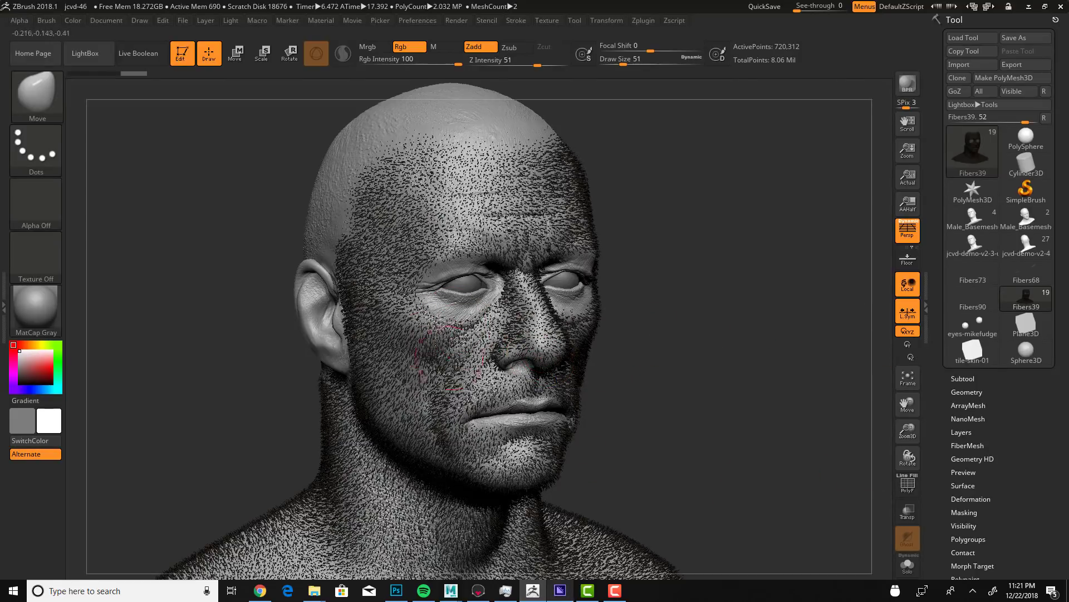
{"action": "scroll", "coordinate": [1020, 345], "scroll_direction": "down", "scroll_amount": 3}
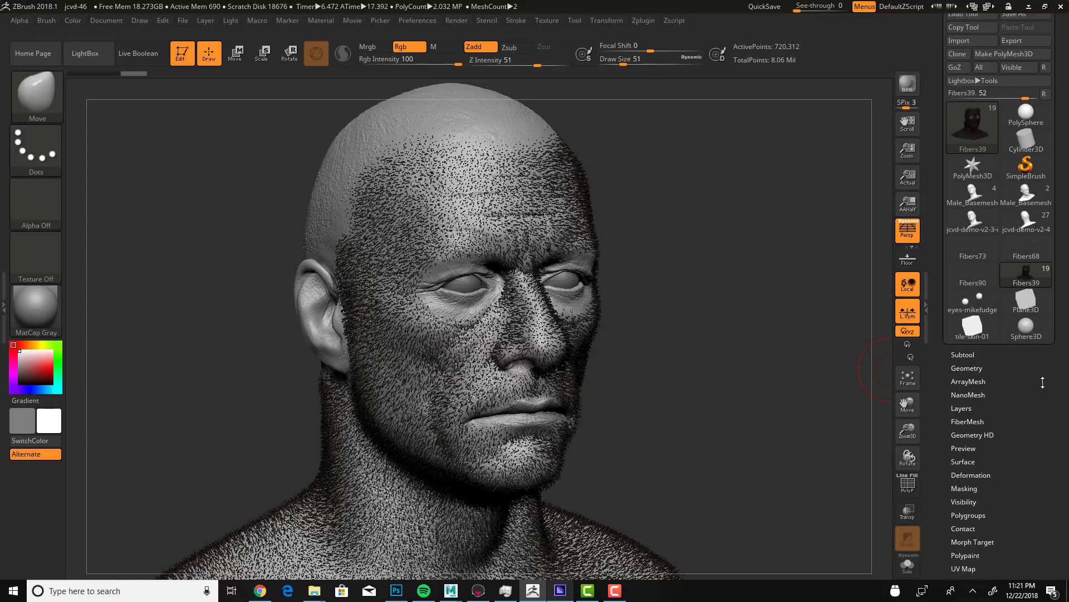
{"action": "left_click", "coordinate": [963, 265]}
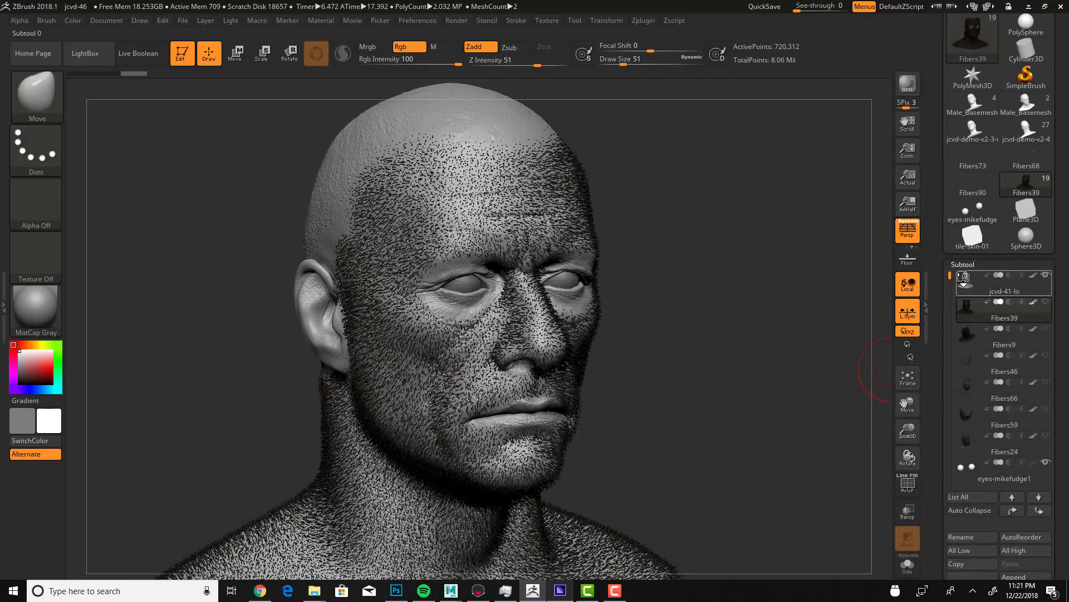
{"action": "left_click", "coordinate": [965, 275]}
{"action": "left_click", "coordinate": [963, 264]}
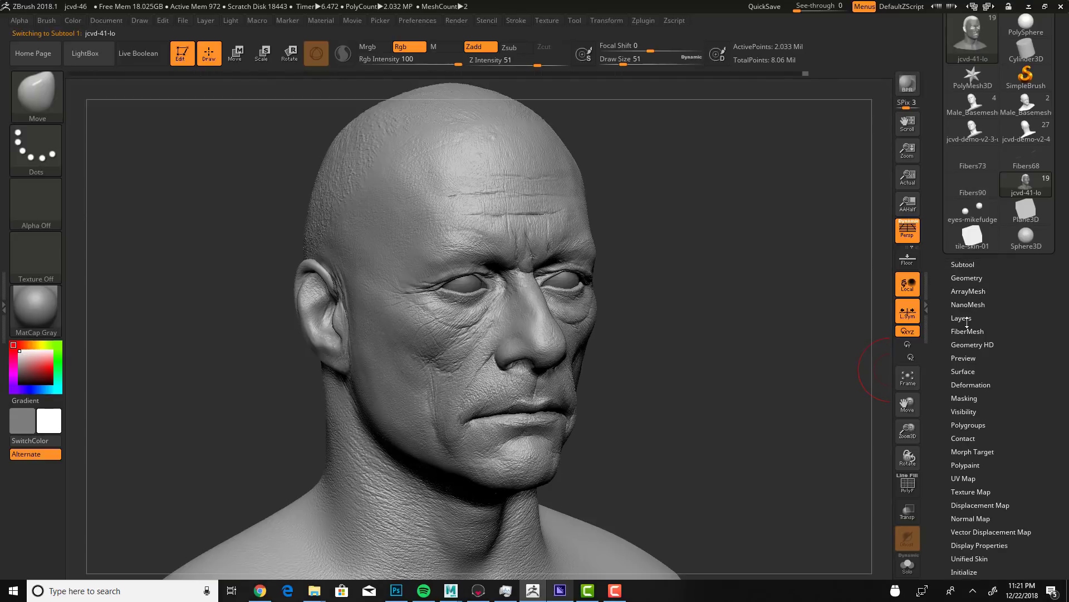
Step: Preview FiberMesh on the head with Coverage set to 1, and accept it as a new subtool with Fast Preview activated
{"action": "left_click", "coordinate": [966, 332]}
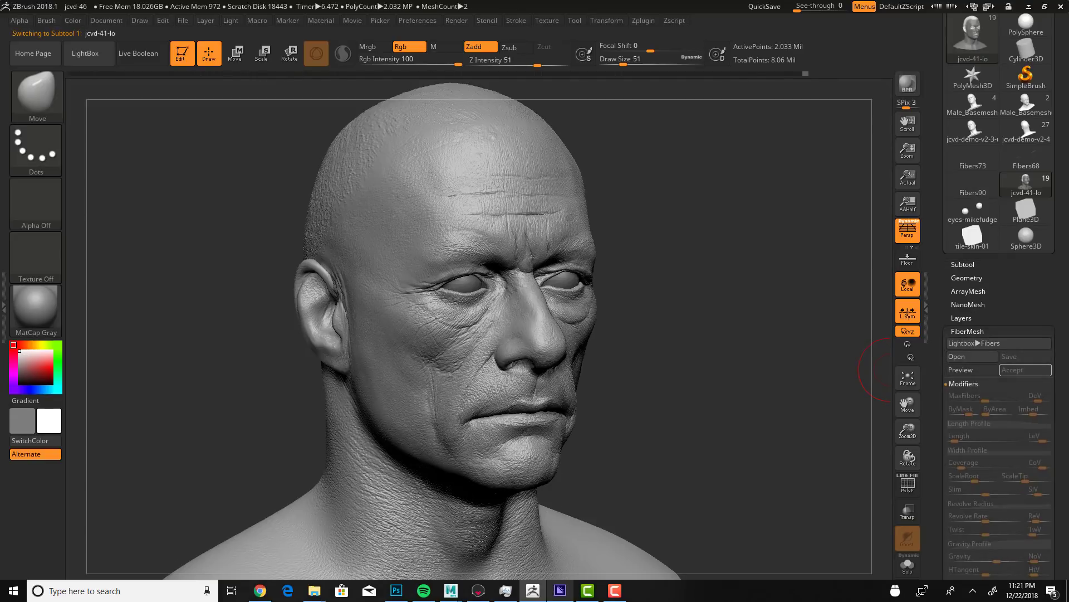
{"action": "left_click", "coordinate": [975, 372]}
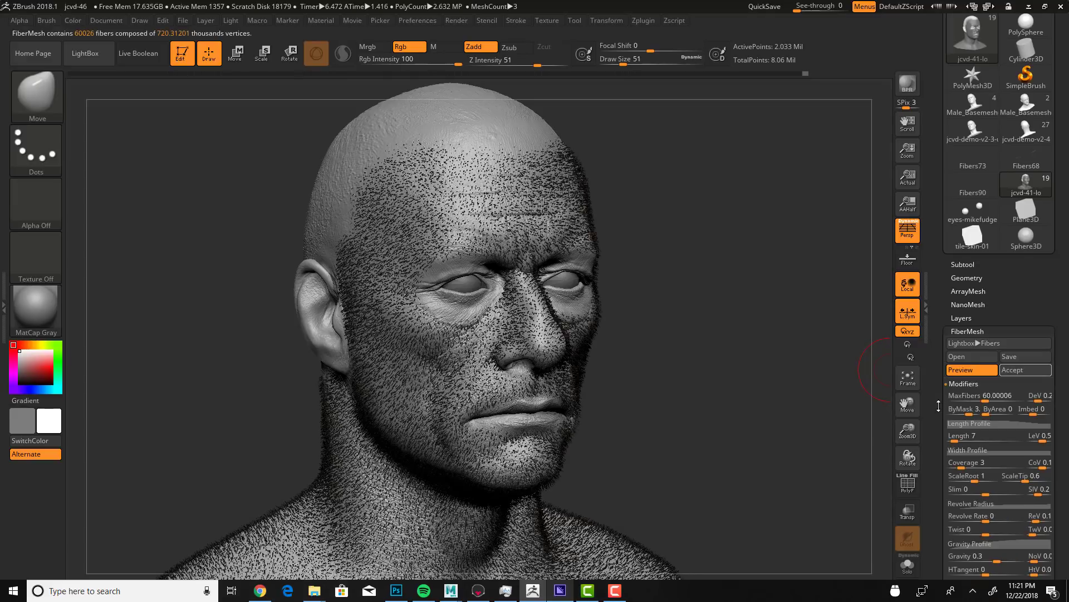
{"action": "left_click_drag", "start_coordinate": [938, 410], "coordinate": [932, 327]}
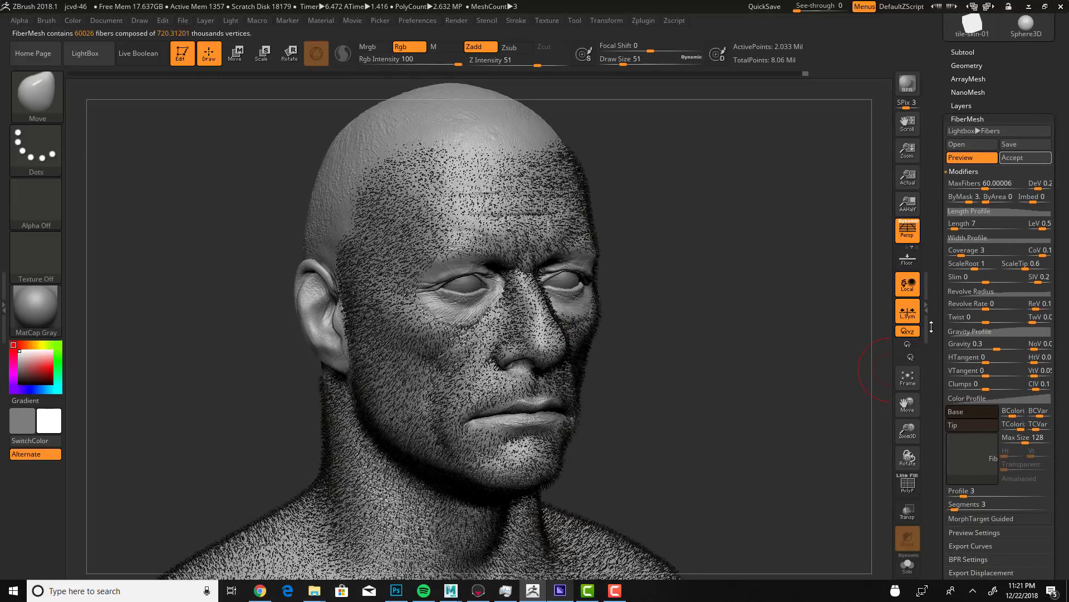
{"action": "left_click", "coordinate": [966, 250]}
{"action": "type", "text": "1"}
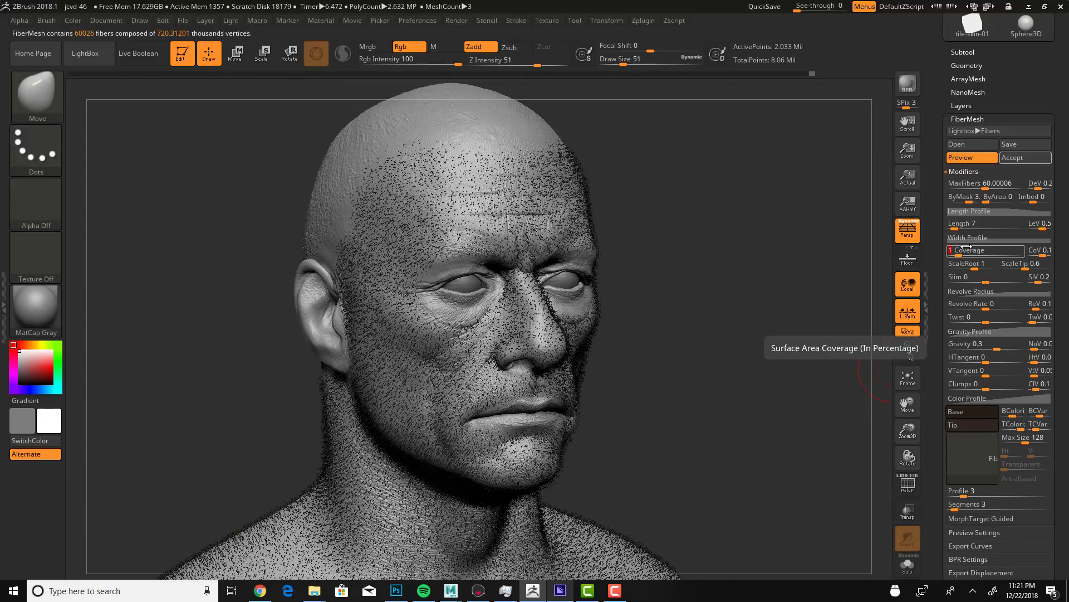
{"action": "left_click", "coordinate": [1020, 158]}
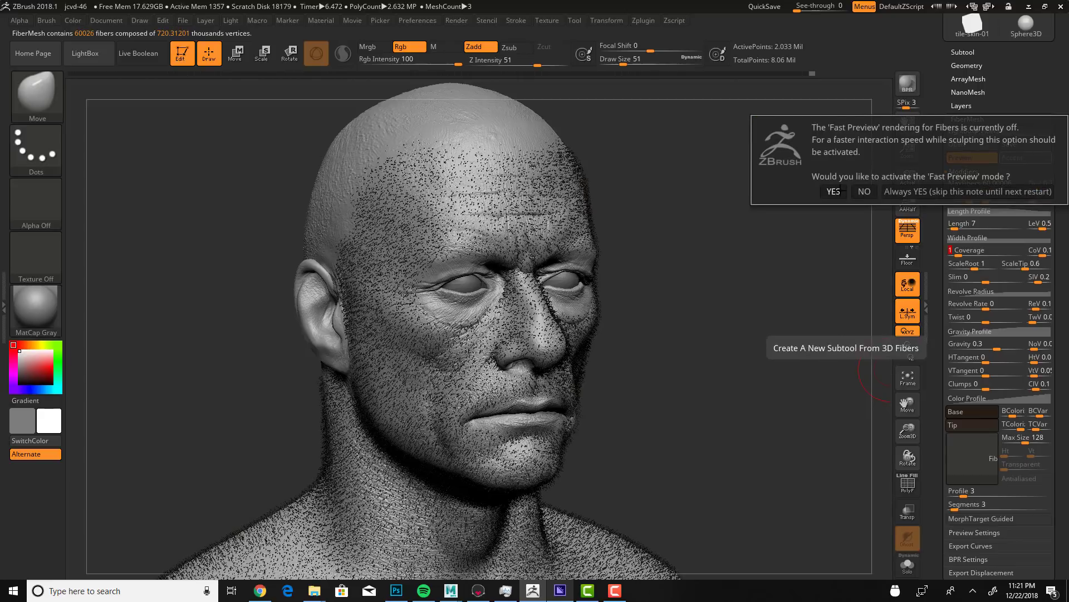
{"action": "left_click", "coordinate": [834, 191]}
{"action": "left_click", "coordinate": [970, 117]}
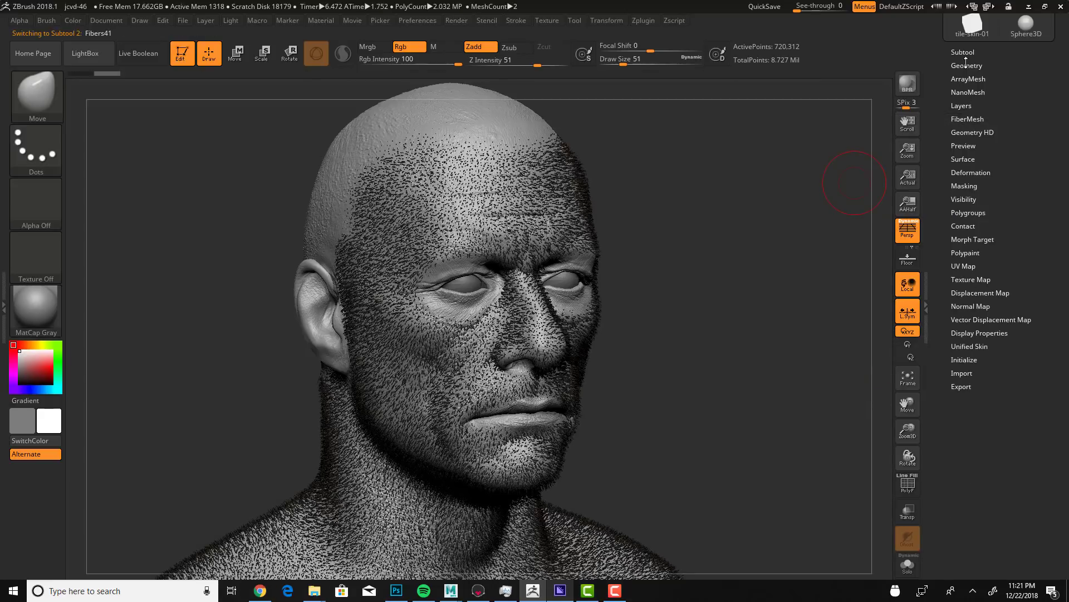
{"action": "left_click", "coordinate": [963, 51]}
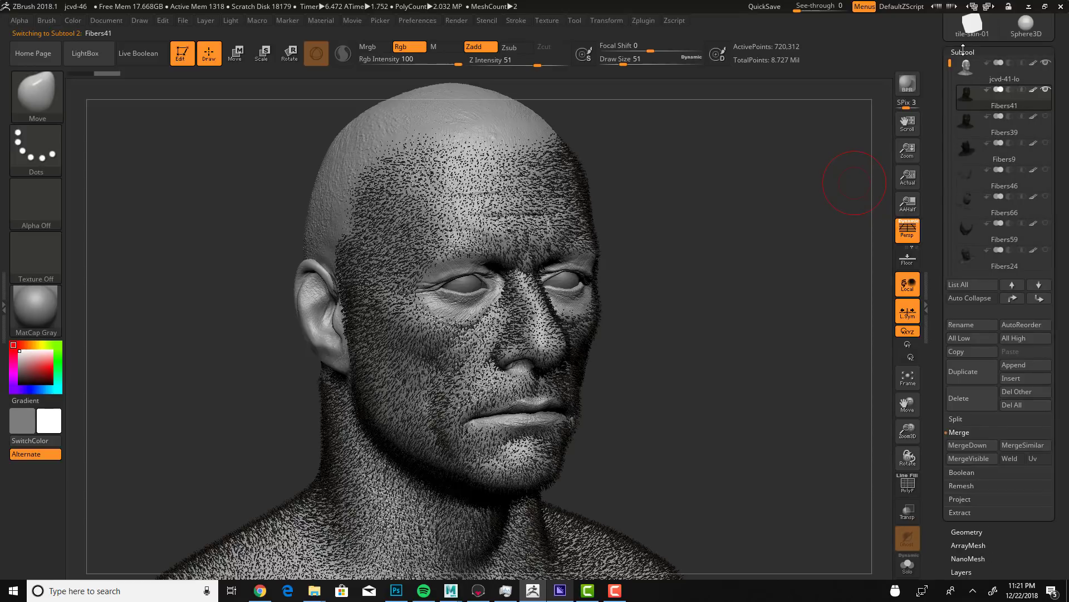
{"action": "left_click_drag", "start_coordinate": [934, 149], "coordinate": [954, 312]}
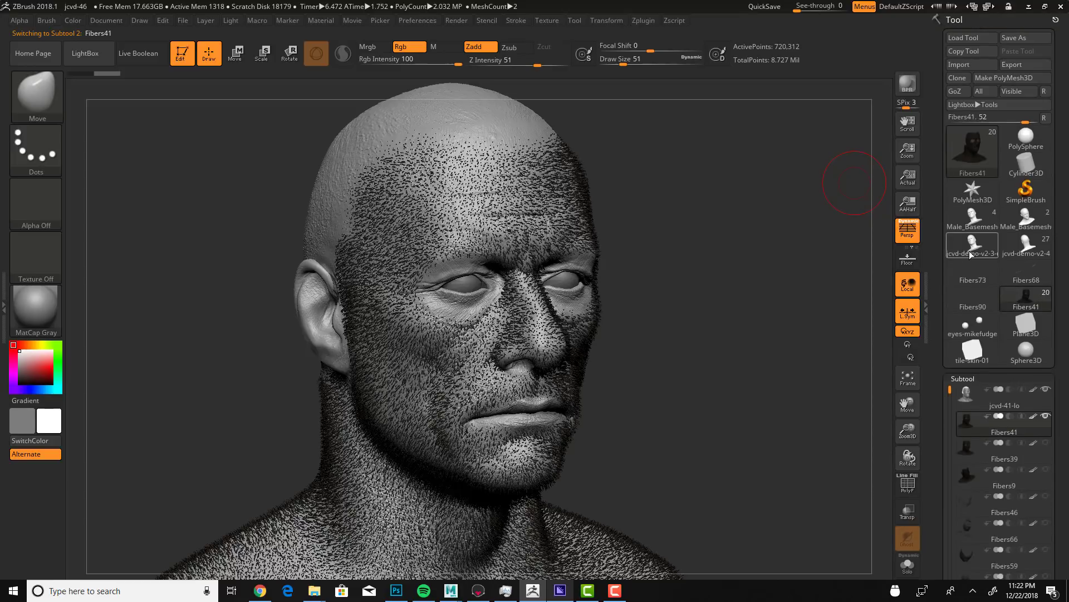
{"action": "left_click", "coordinate": [1024, 65]}
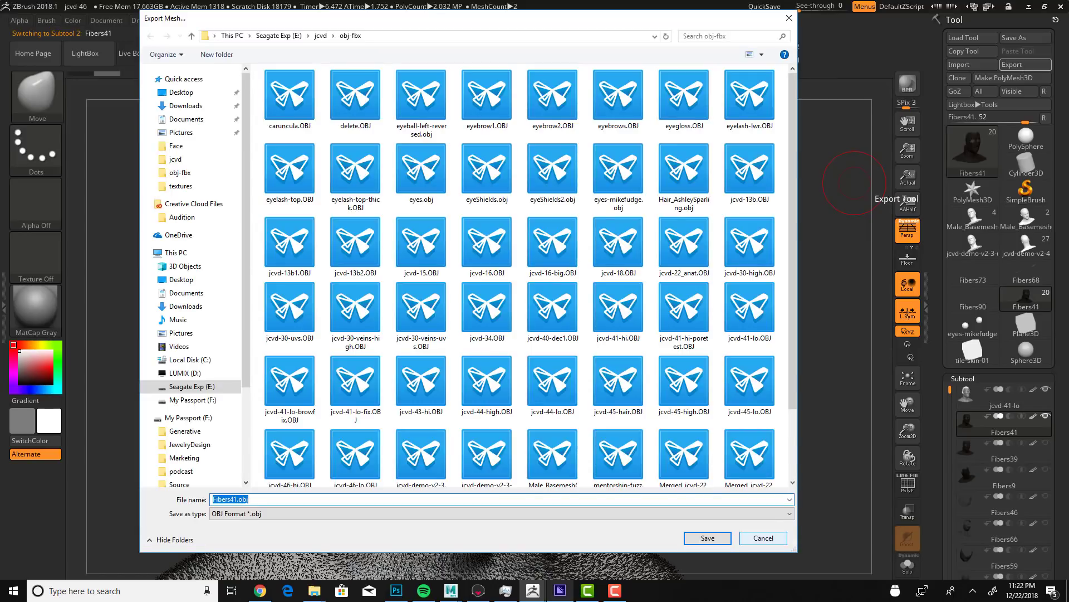
{"action": "left_click", "coordinate": [765, 539]}
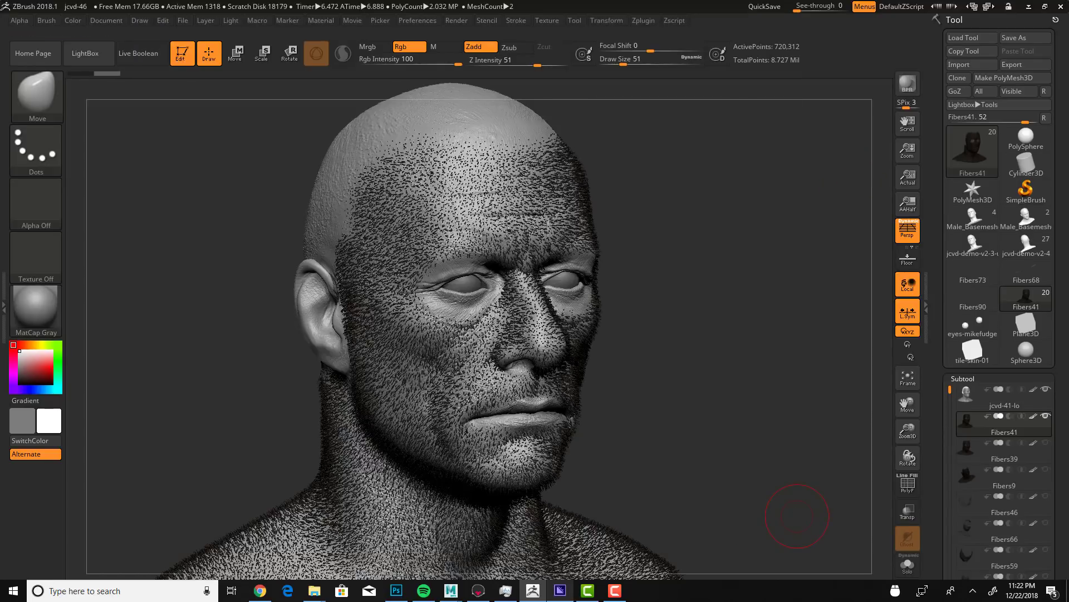
Step: Open the Polygroups settings for the new fiber subtool
{"action": "scroll", "coordinate": [951, 322], "scroll_direction": "down", "scroll_amount": 5}
{"action": "left_click_drag", "start_coordinate": [951, 322], "coordinate": [953, 265]}
{"action": "left_click_drag", "start_coordinate": [1024, 464], "coordinate": [1022, 418]}
{"action": "left_click", "coordinate": [975, 450]}
{"action": "scroll", "coordinate": [1021, 326], "scroll_direction": "up", "scroll_amount": 3}
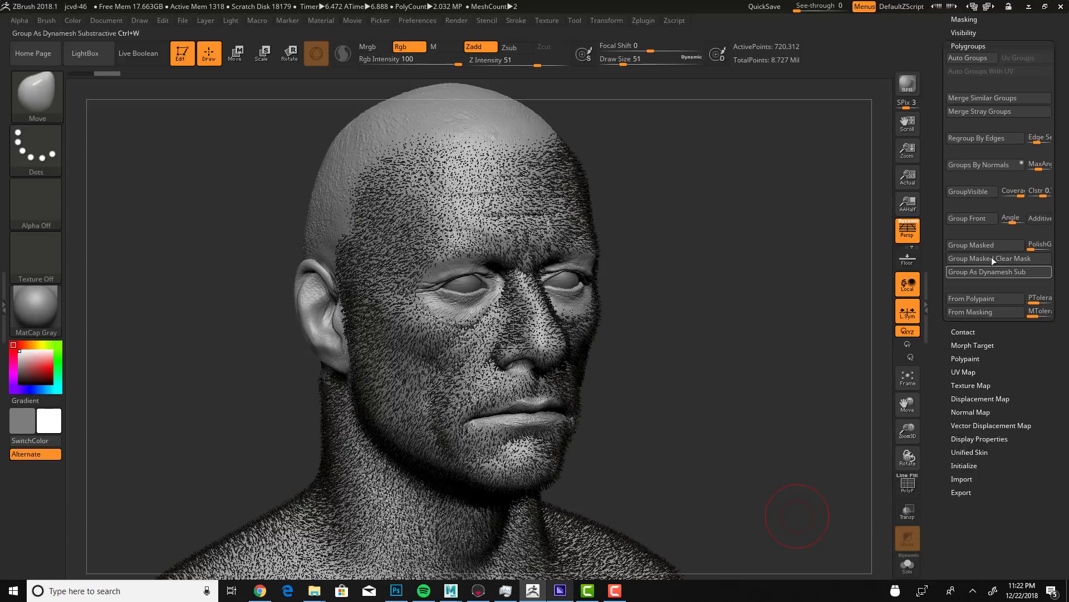
{"action": "scroll", "coordinate": [1015, 292], "scroll_direction": "up", "scroll_amount": 15}
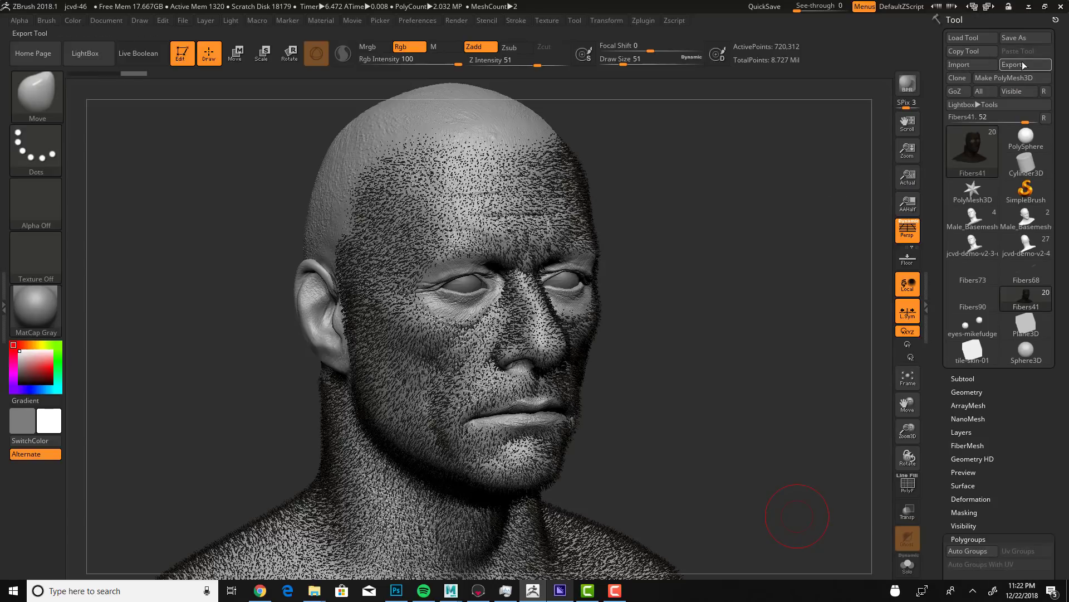
Step: Export the new fiber subtool as mentorship-fuzz-c1.OBJ into the jcvd obj-fbx folder
{"action": "left_click", "coordinate": [1027, 65]}
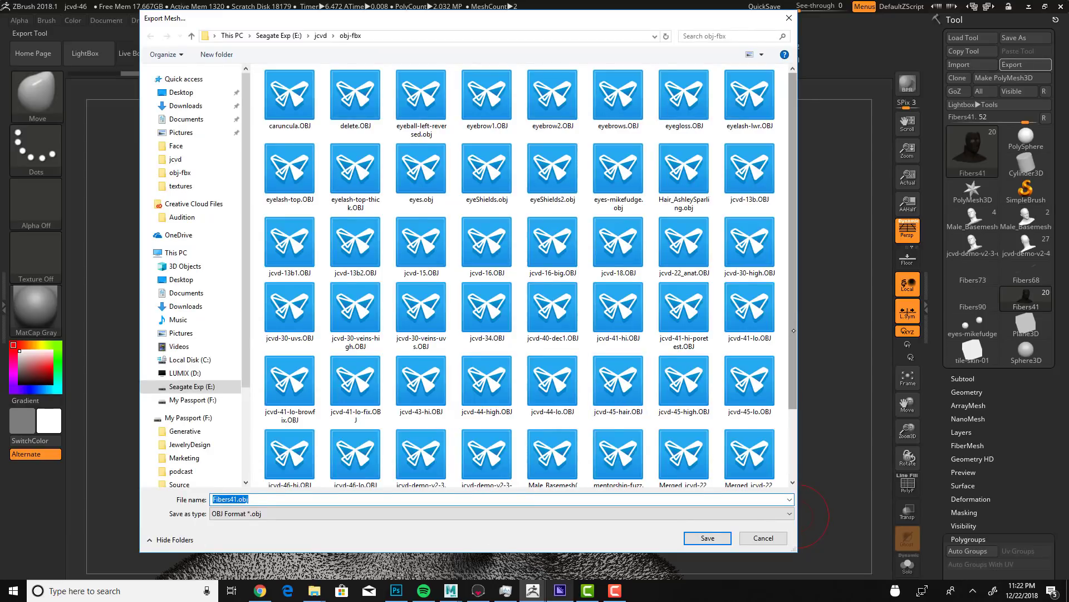
{"action": "scroll", "coordinate": [792, 372], "scroll_direction": "down", "scroll_amount": 1}
{"action": "scroll", "coordinate": [791, 372], "scroll_direction": "down", "scroll_amount": 2}
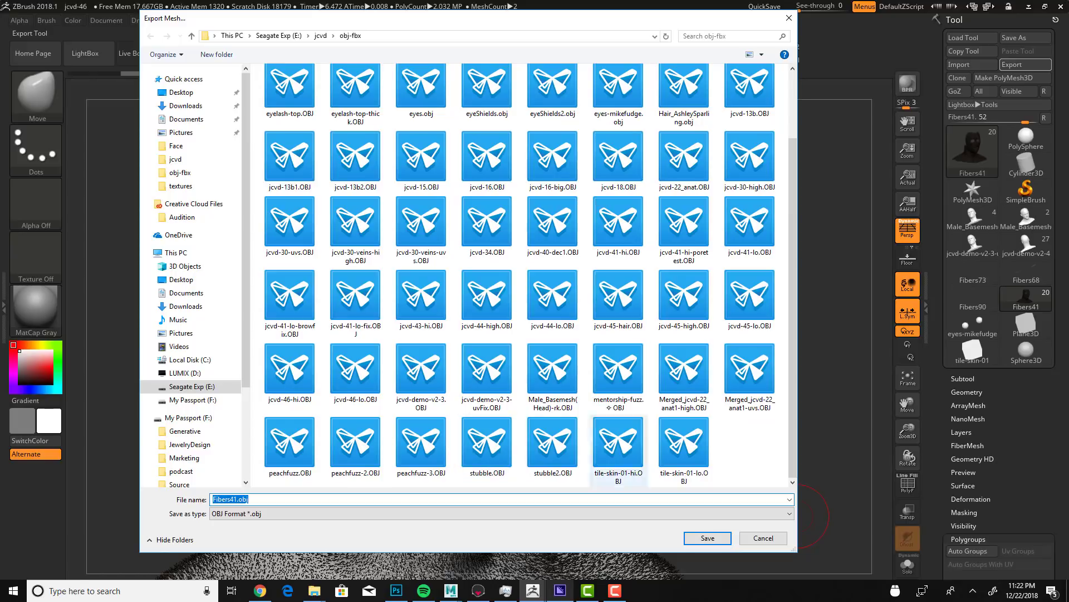
{"action": "left_click", "coordinate": [618, 374]}
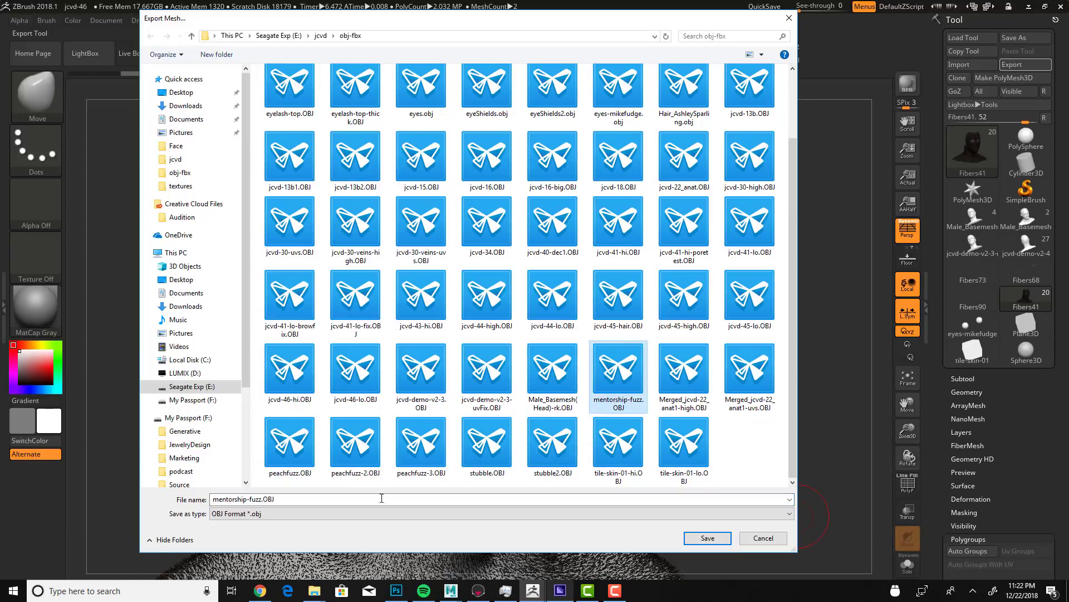
{"action": "left_click", "coordinate": [255, 498]}
{"action": "left_click", "coordinate": [256, 499]}
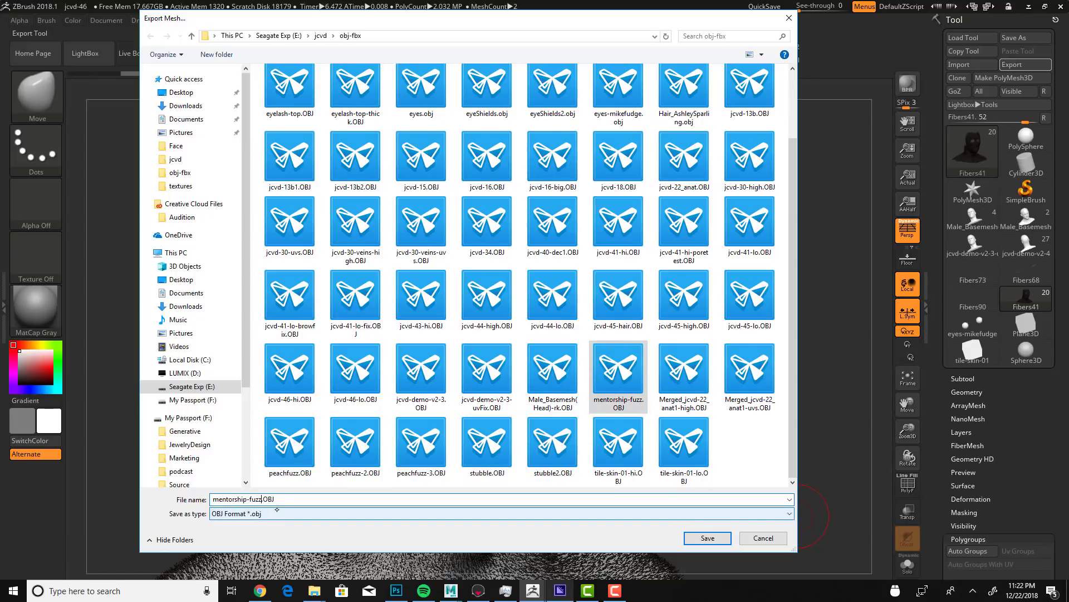
{"action": "type", "text": "-c1"}
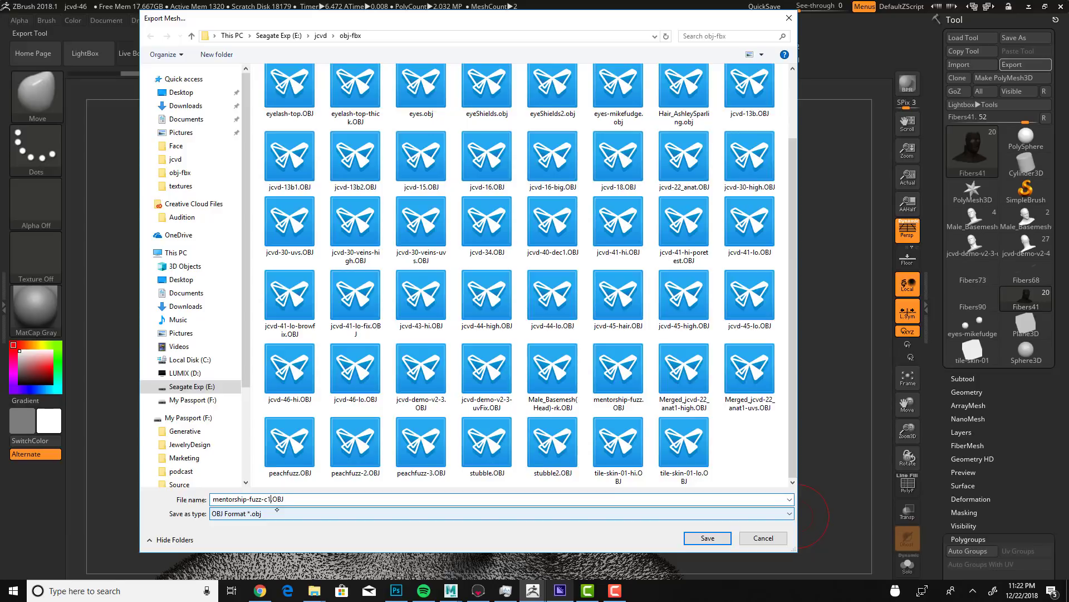
{"action": "key", "text": "Return"}
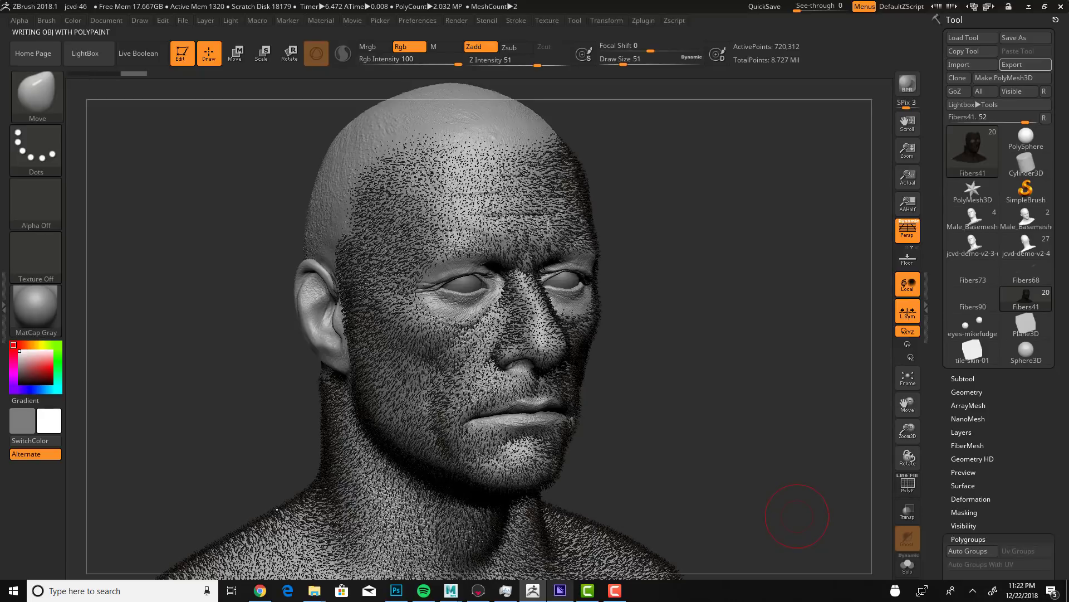
Step: Switch to Maya and delete the old peach fuzz group, group1, leaving the head group in the scene
{"action": "mouse_move", "coordinate": [452, 590]}
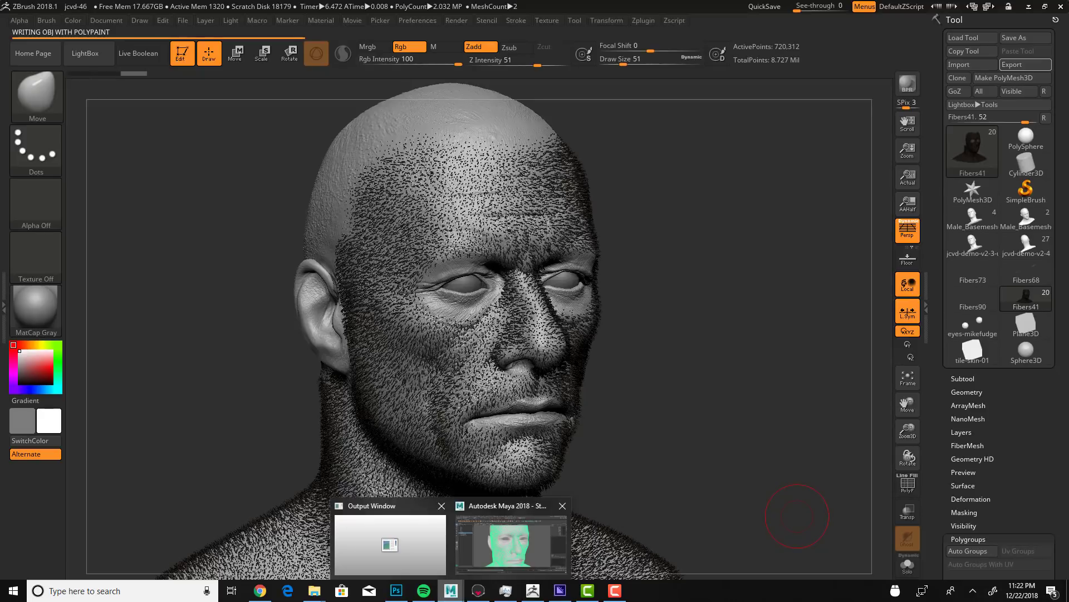
{"action": "left_click", "coordinate": [532, 557]}
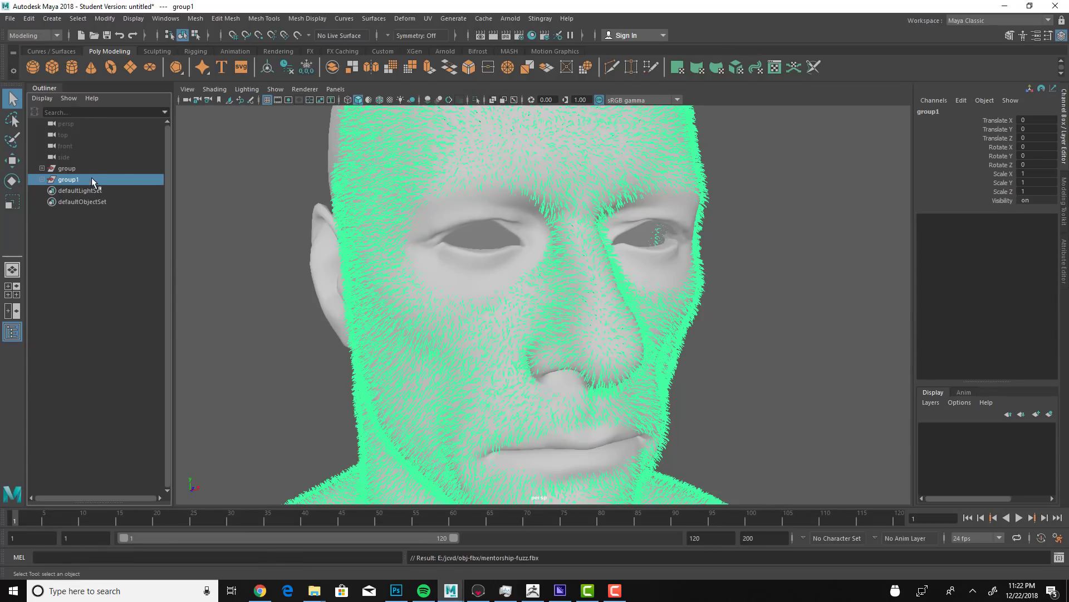
{"action": "key", "text": "Delete"}
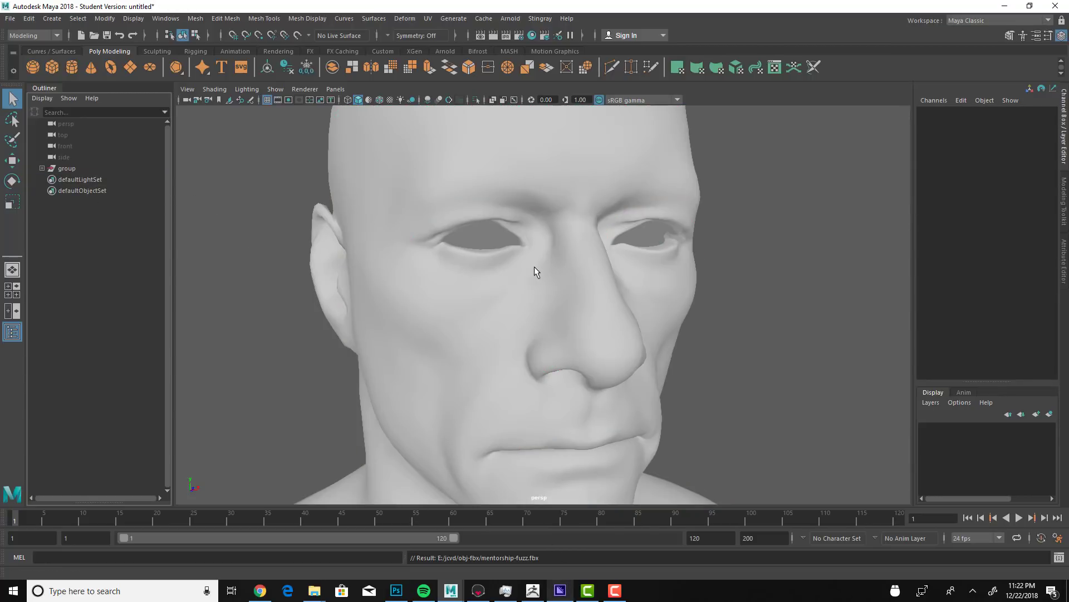
{"action": "key", "text": "alt+Tab"}
{"action": "key", "text": "alt+Tab"}
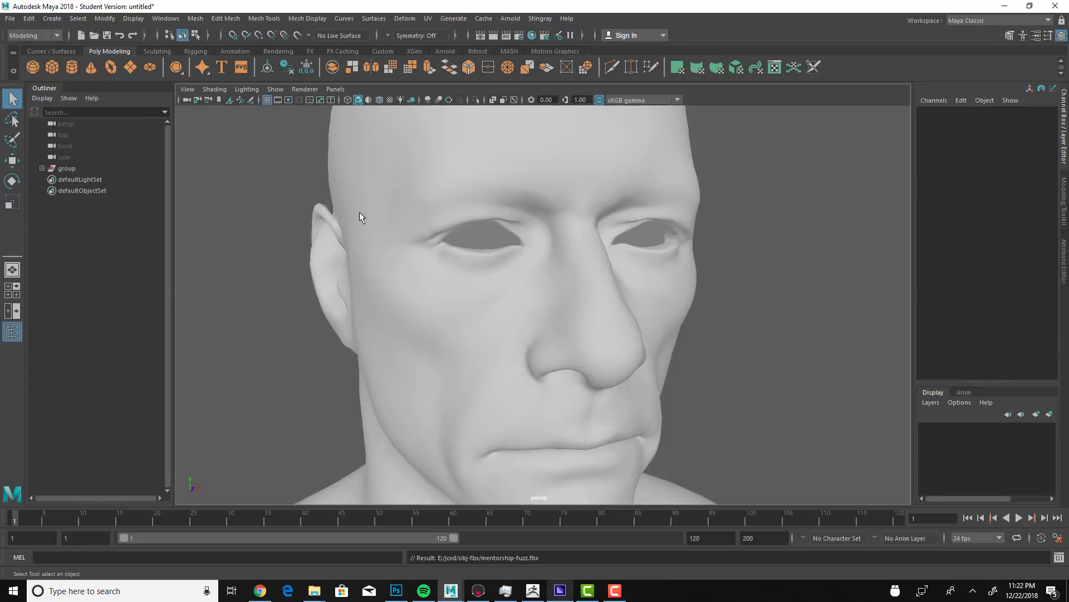
Step: Import mentorship-fuzz-c1.OBJ from the jcvd obj-fbx folder into the scene
{"action": "left_click", "coordinate": [11, 18]}
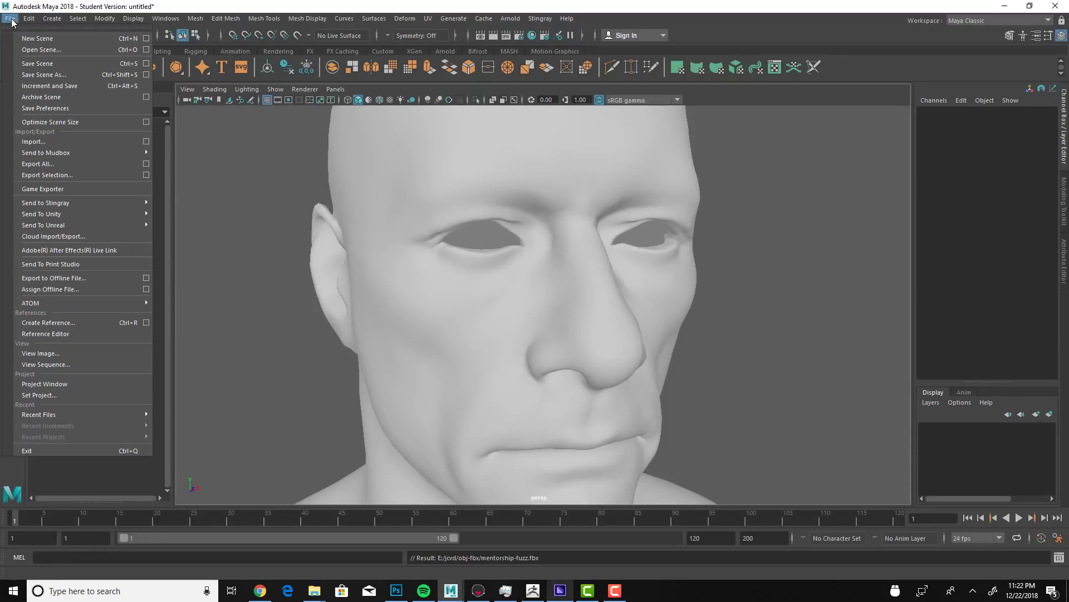
{"action": "left_click", "coordinate": [50, 140]}
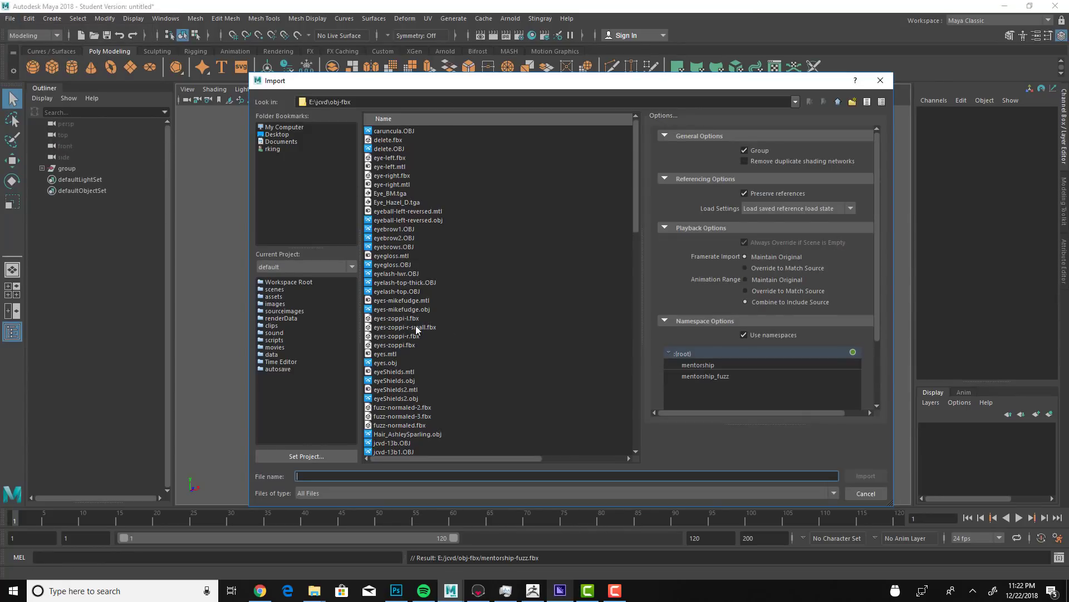
{"action": "scroll", "coordinate": [416, 330], "scroll_direction": "down", "scroll_amount": 15}
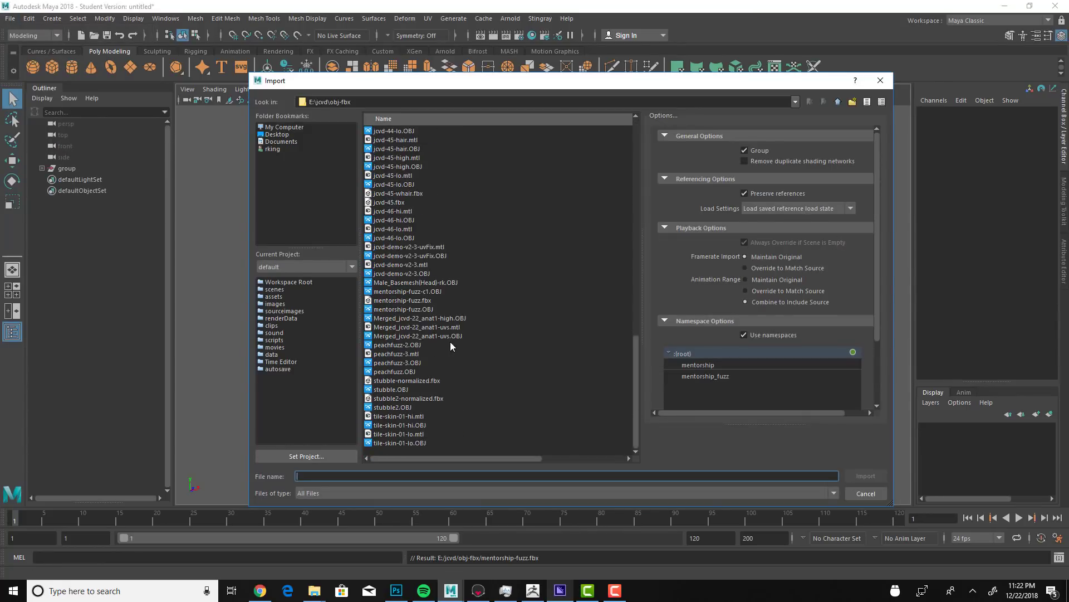
{"action": "left_click", "coordinate": [427, 292]}
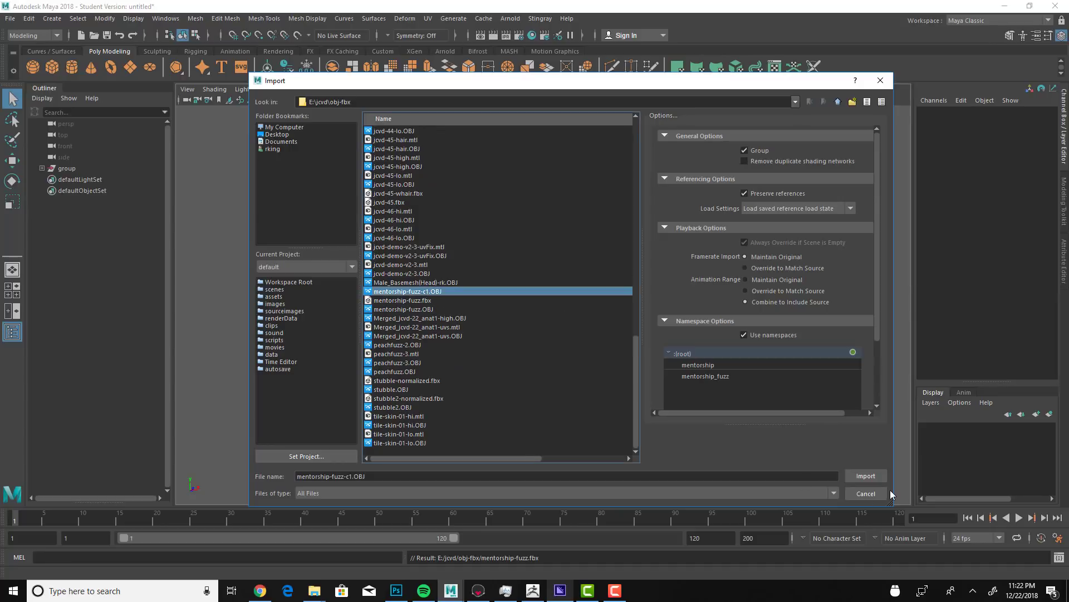
{"action": "left_click", "coordinate": [856, 477]}
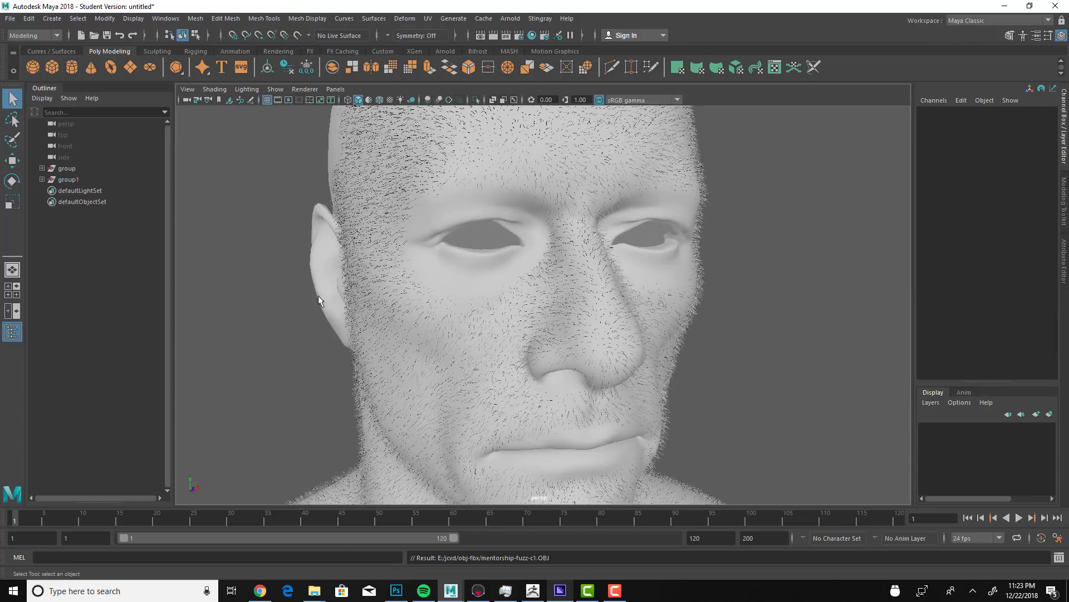
Step: Transfer the vertex normals from the head group to the imported fuzz group with Transfer Attributes, and clear the selection
{"action": "left_click", "coordinate": [75, 169]}
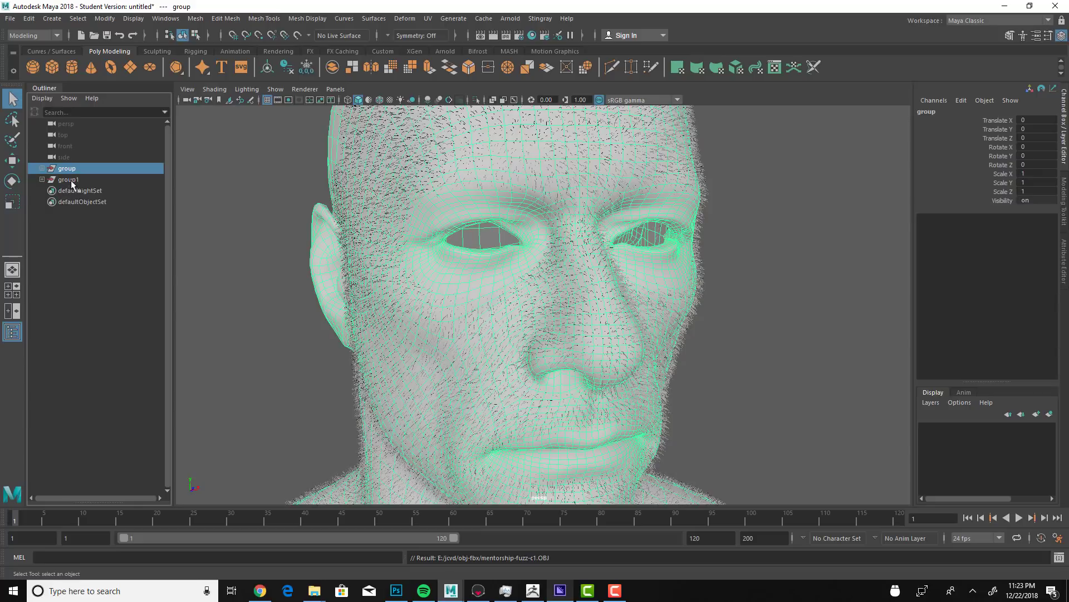
{"action": "left_click", "coordinate": [75, 180], "text": "shift"}
{"action": "left_click", "coordinate": [195, 18]}
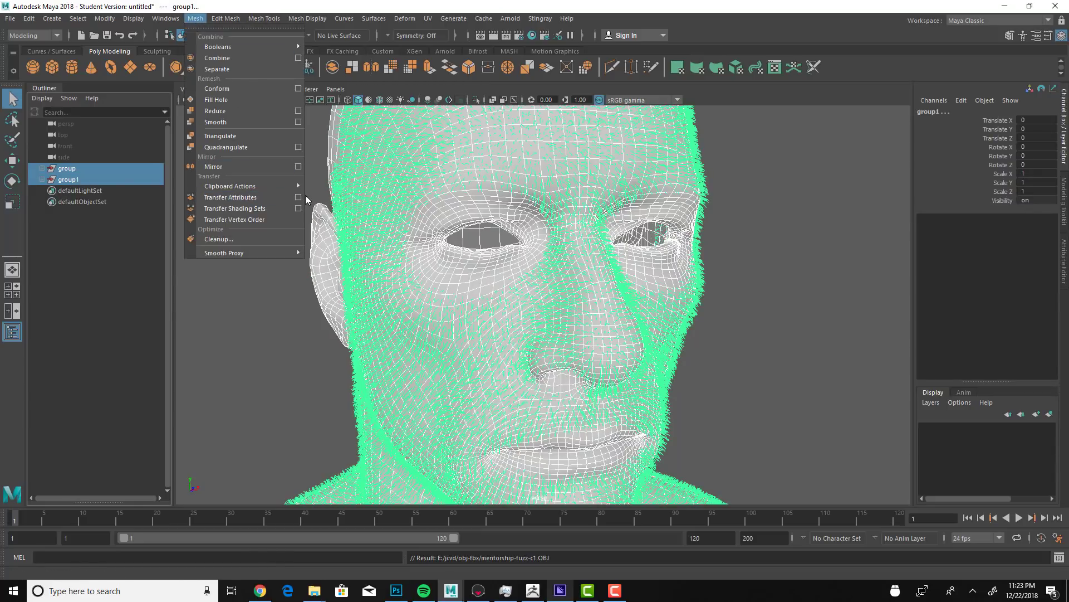
{"action": "left_click", "coordinate": [252, 198]}
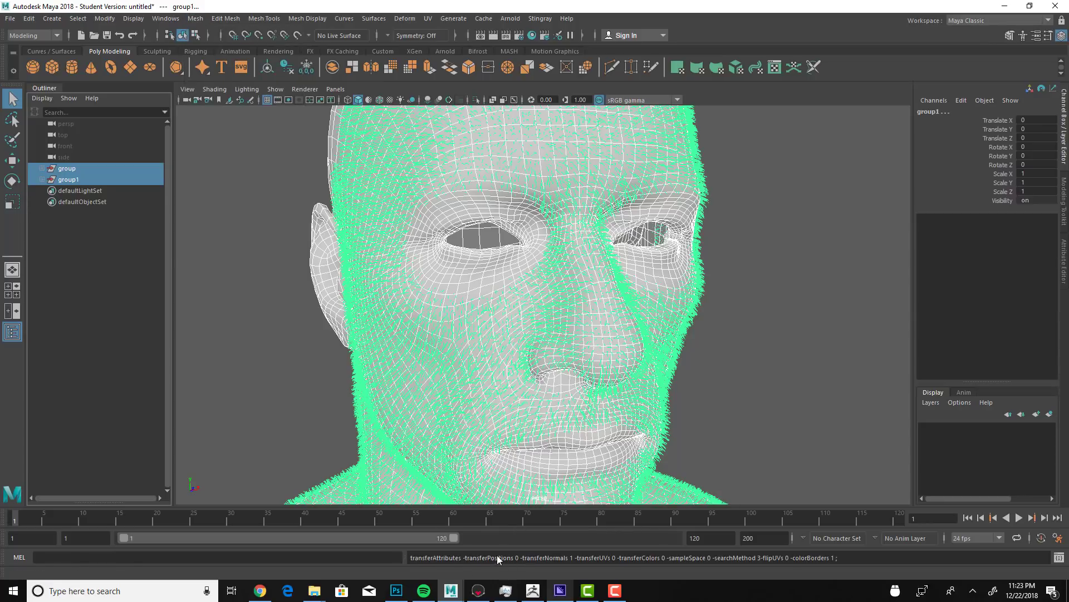
{"action": "left_click", "coordinate": [299, 348]}
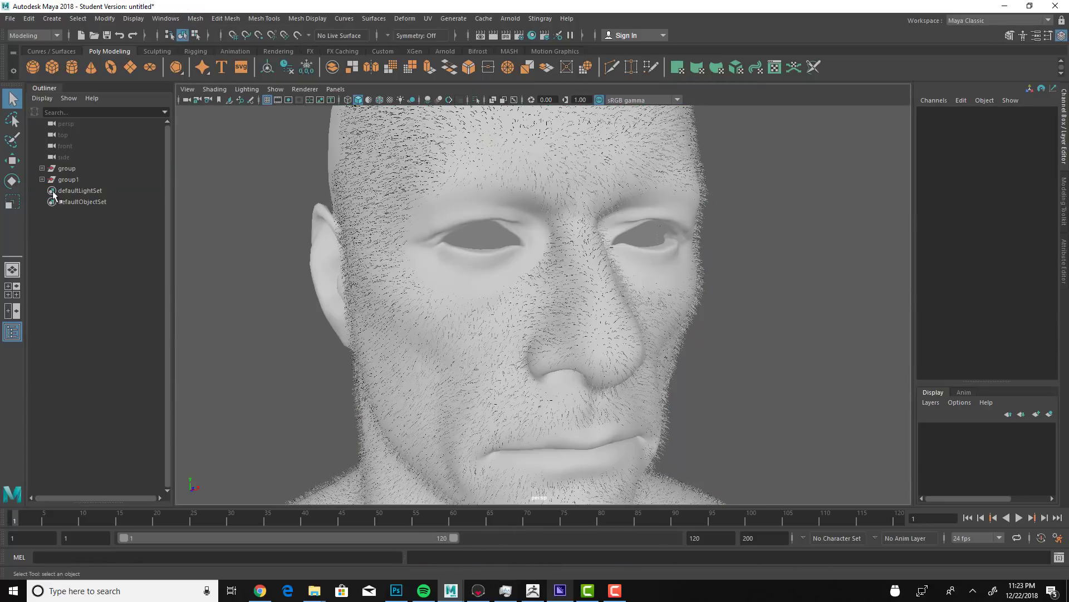
Step: Export only the fuzz group as an FBX file named mentorship-fuzz-c1 into the jcvd obj-fbx folder
{"action": "left_click", "coordinate": [71, 178]}
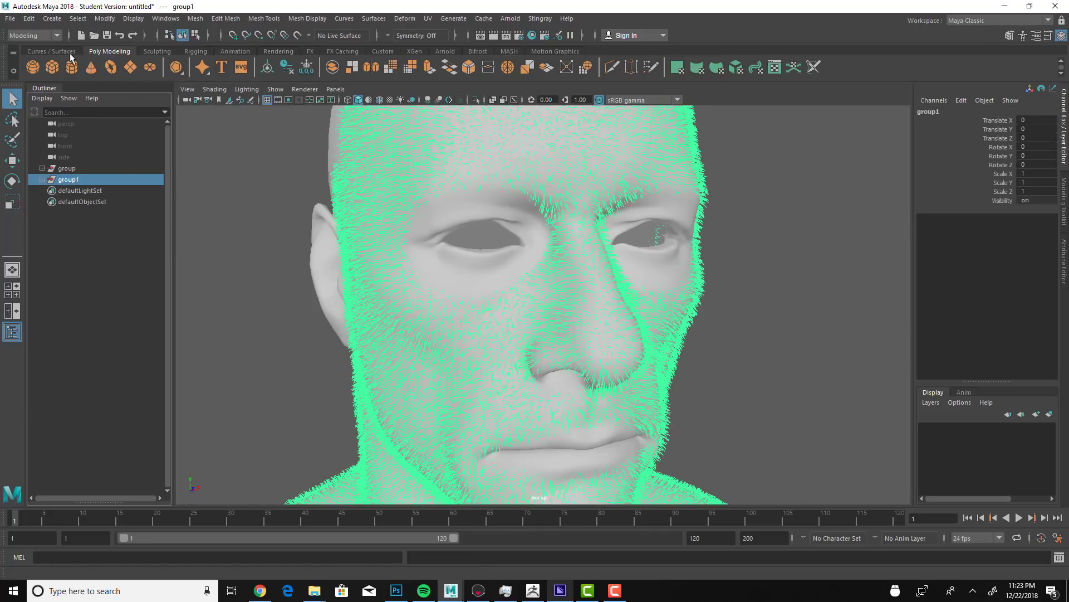
{"action": "left_click", "coordinate": [10, 18]}
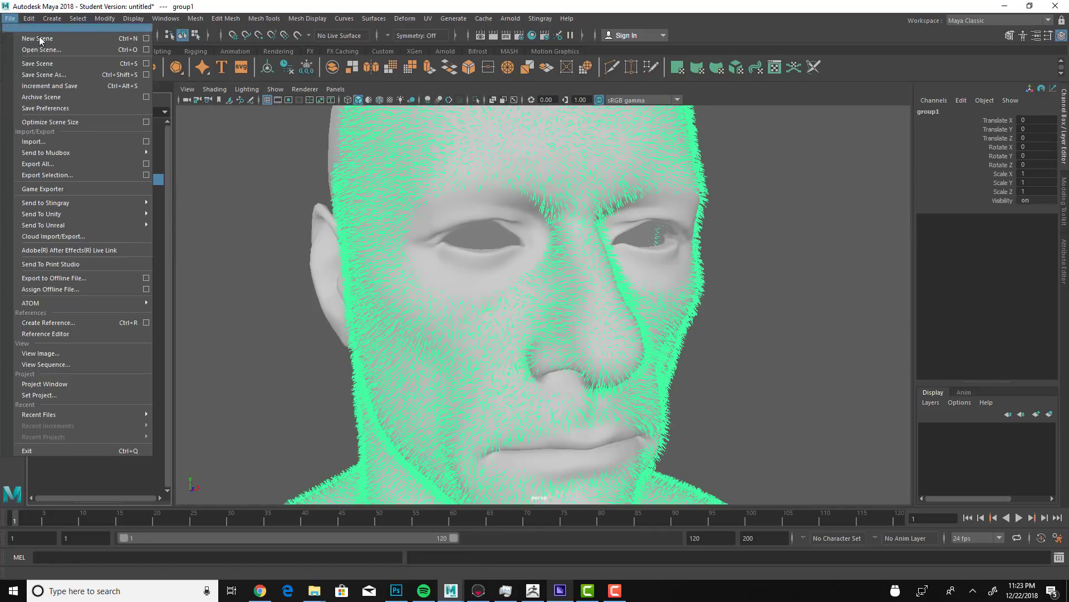
{"action": "left_click", "coordinate": [65, 176]}
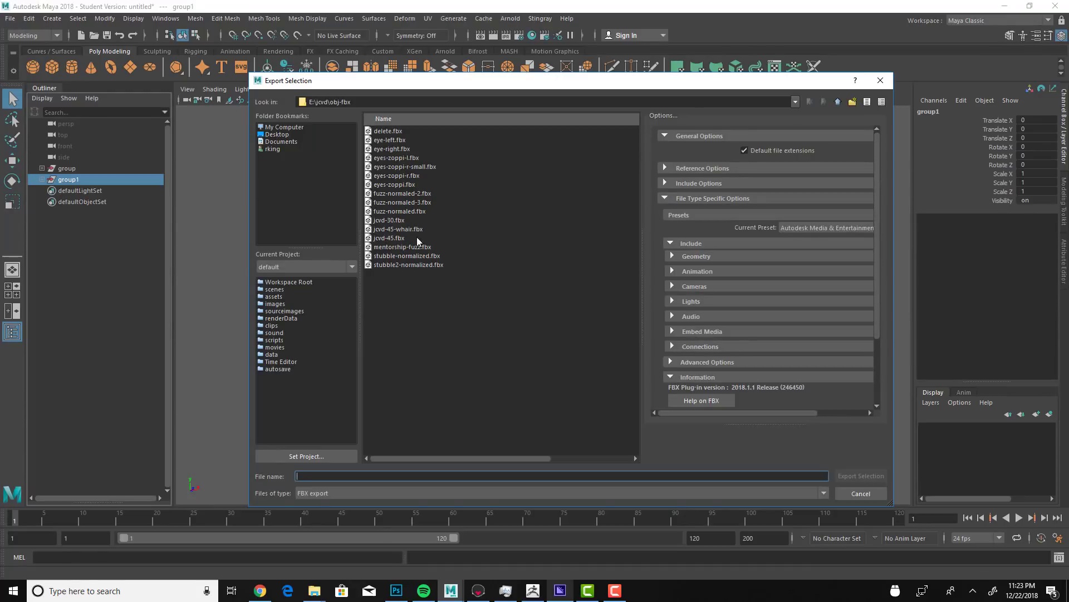
{"action": "left_click", "coordinate": [404, 247]}
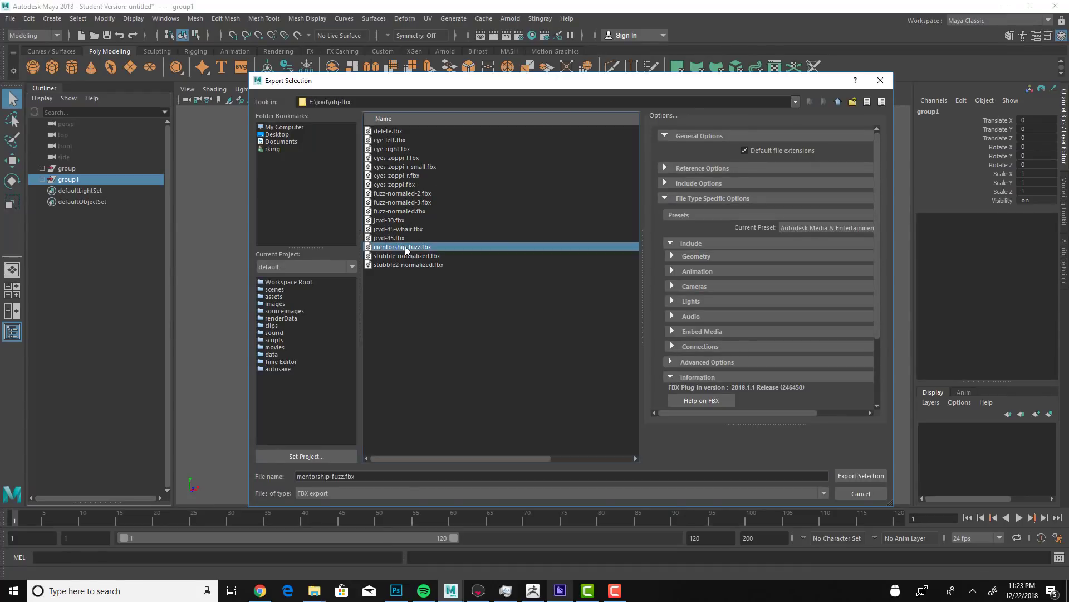
{"action": "left_click", "coordinate": [348, 476]}
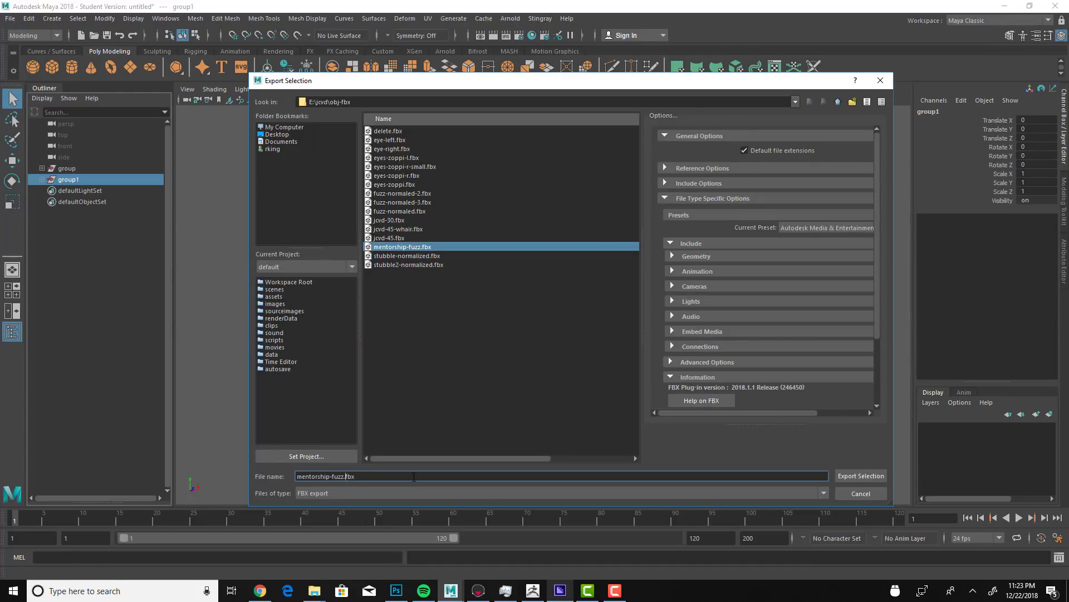
{"action": "key", "text": "Return"}
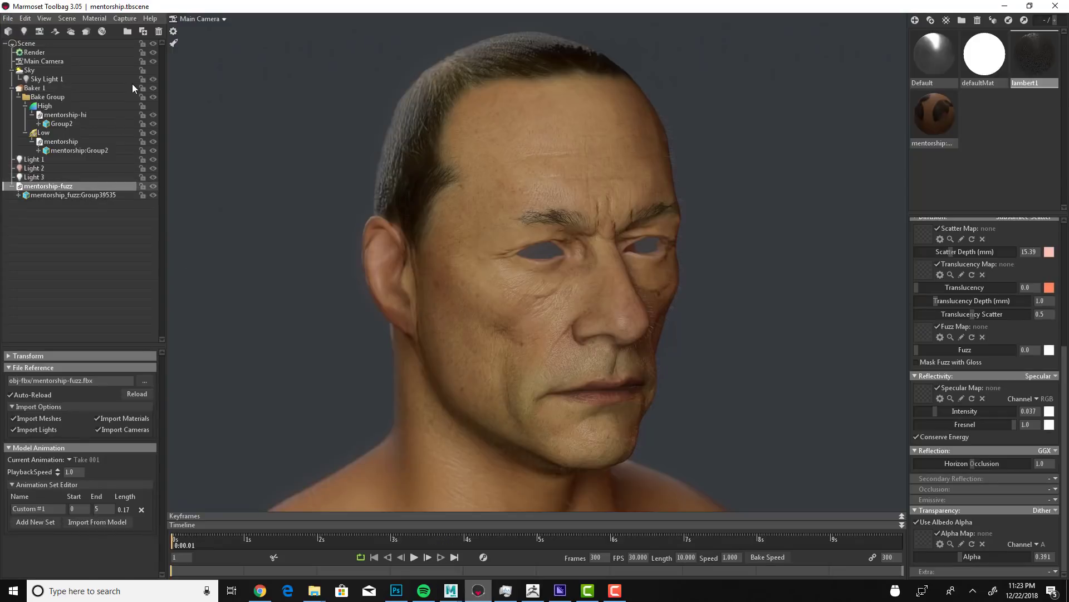
Step: Switch to Marmoset Toolbag and replace the mentorship-fuzz model in the scene with mentorship-fuzz-c1.fbx
{"action": "left_click", "coordinate": [159, 31]}
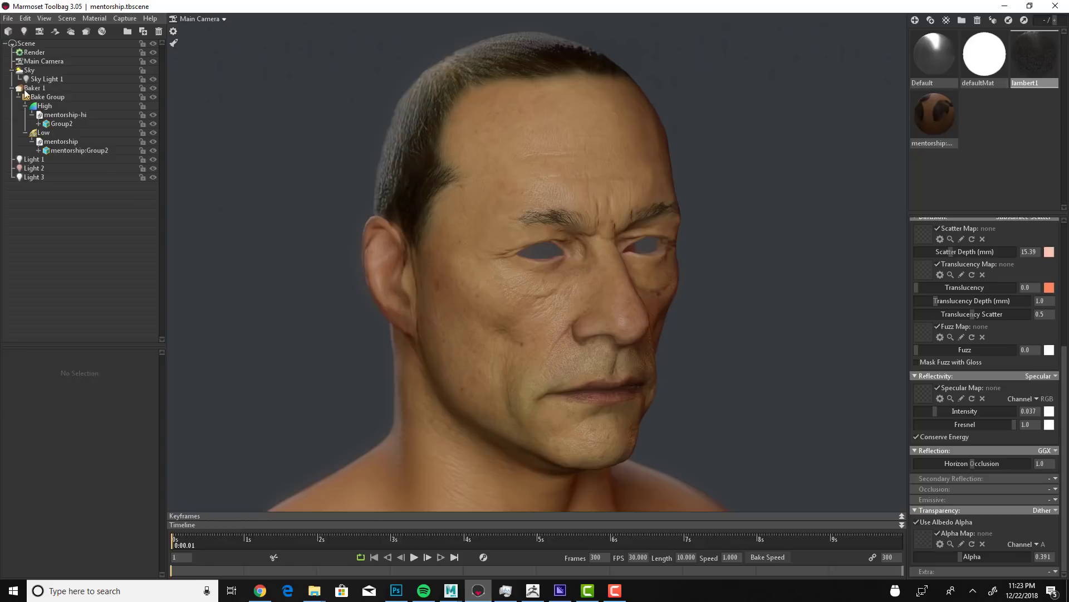
{"action": "left_click", "coordinate": [7, 34]}
{"action": "scroll", "coordinate": [700, 311], "scroll_direction": "down", "scroll_amount": 10}
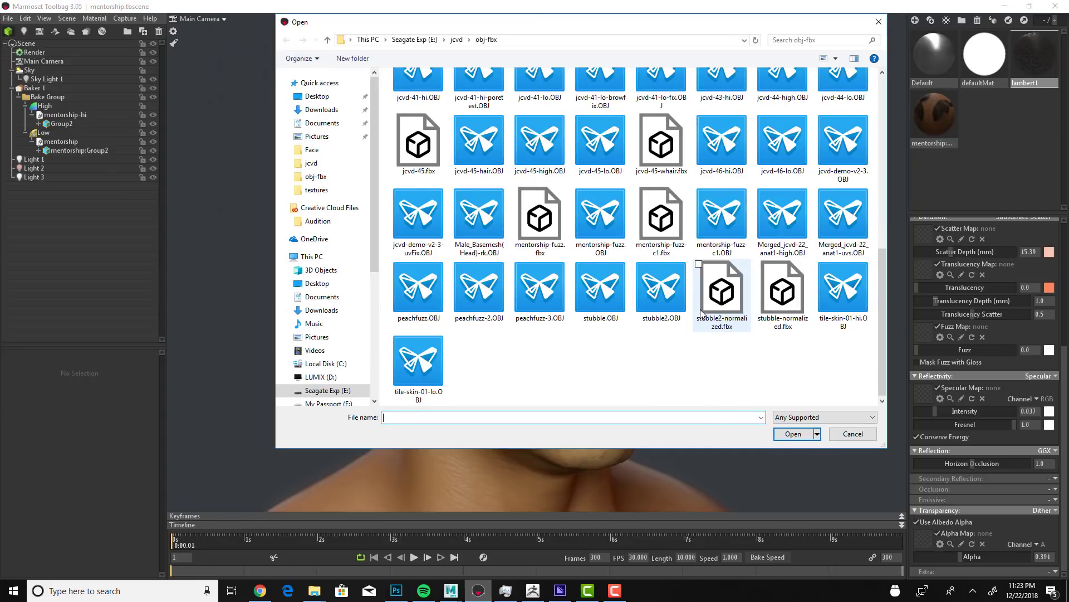
{"action": "left_click", "coordinate": [663, 222]}
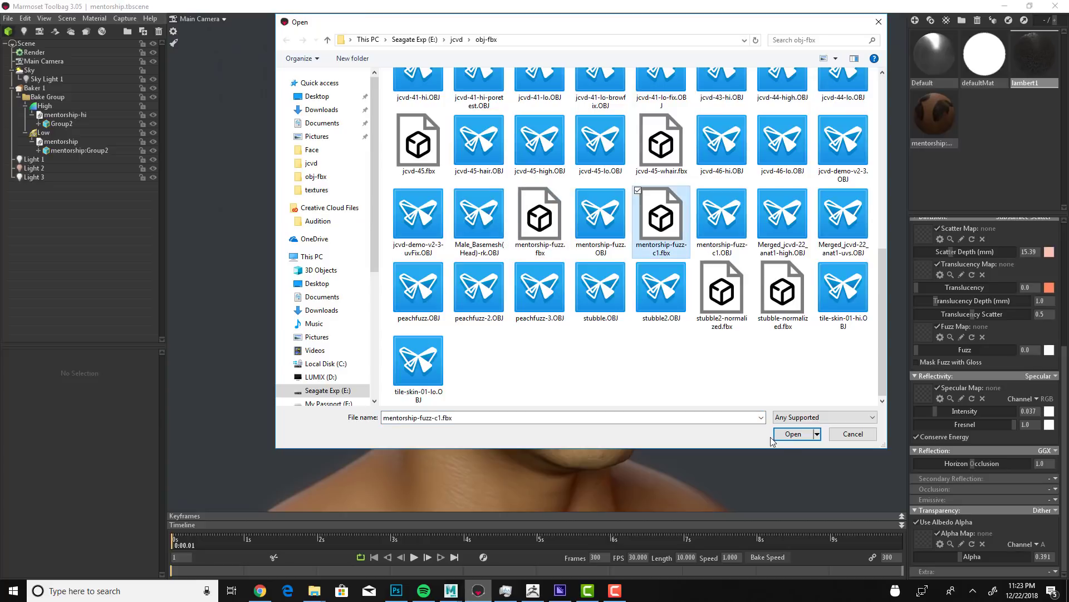
{"action": "left_click", "coordinate": [793, 434]}
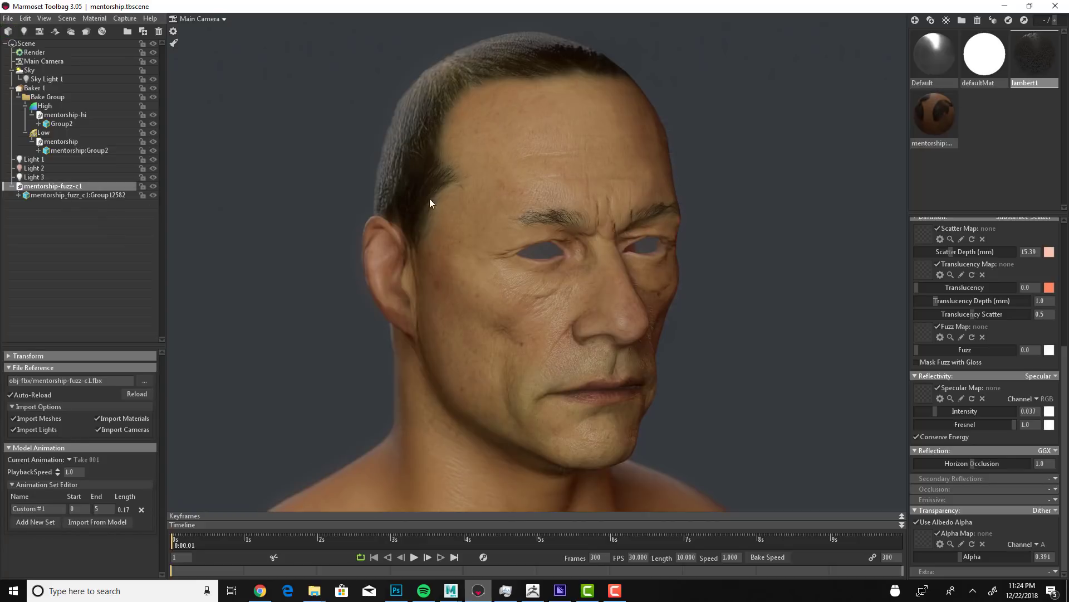
Step: Apply the lambert1 material to the mentorship-fuzz-c1 model
{"action": "right_click", "coordinate": [1040, 55]}
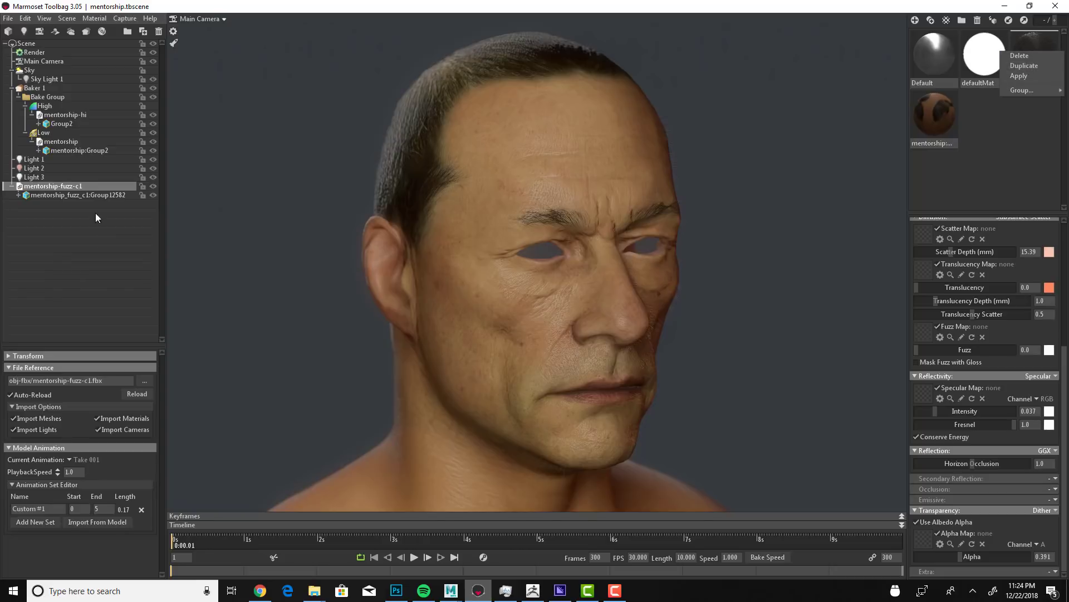
{"action": "left_click", "coordinate": [76, 187]}
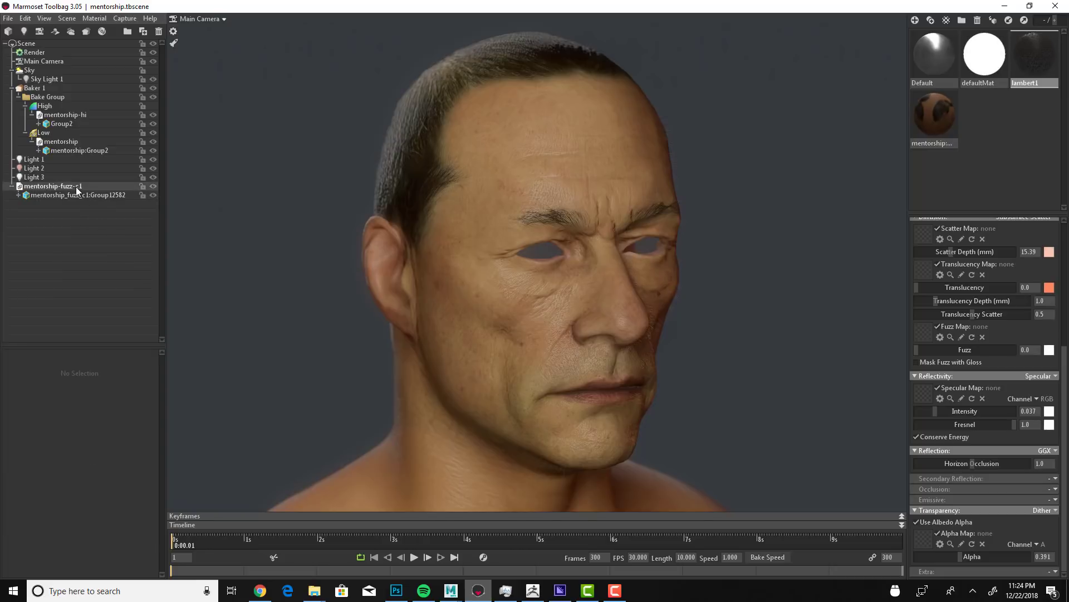
{"action": "left_click", "coordinate": [75, 186]}
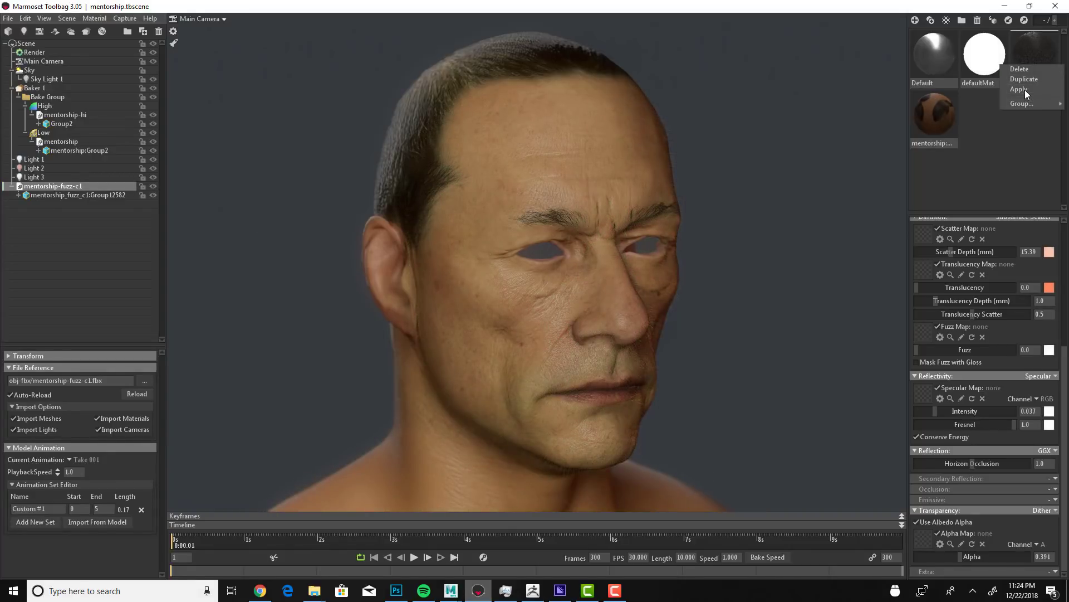
{"action": "left_click", "coordinate": [1024, 89]}
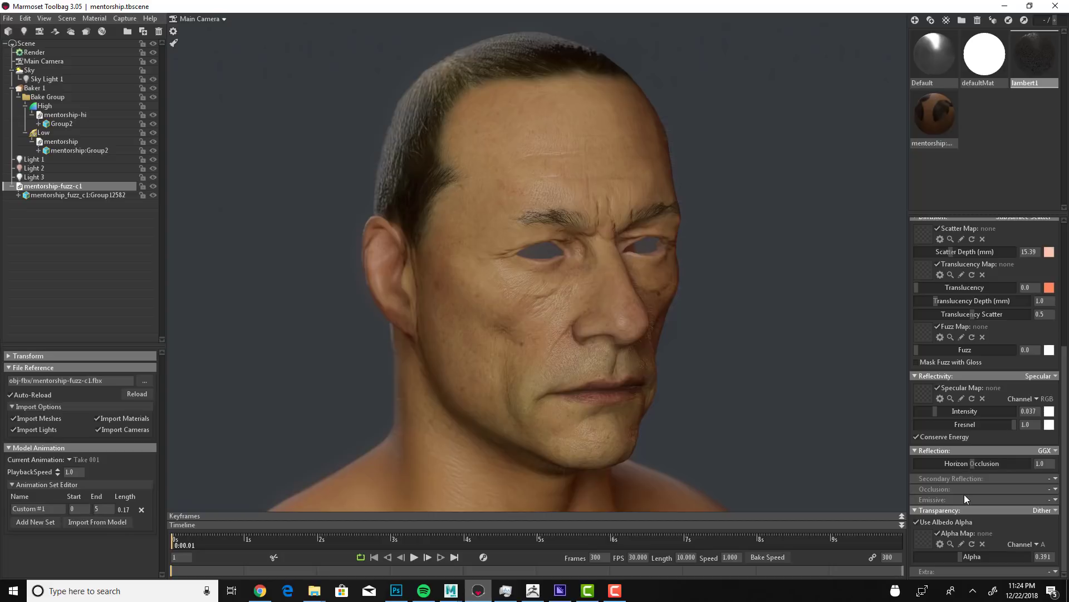
Step: Mark the forehead and other areas of the head on a Windows screen sketch, and close the sketch
{"action": "key", "text": "super+w"}
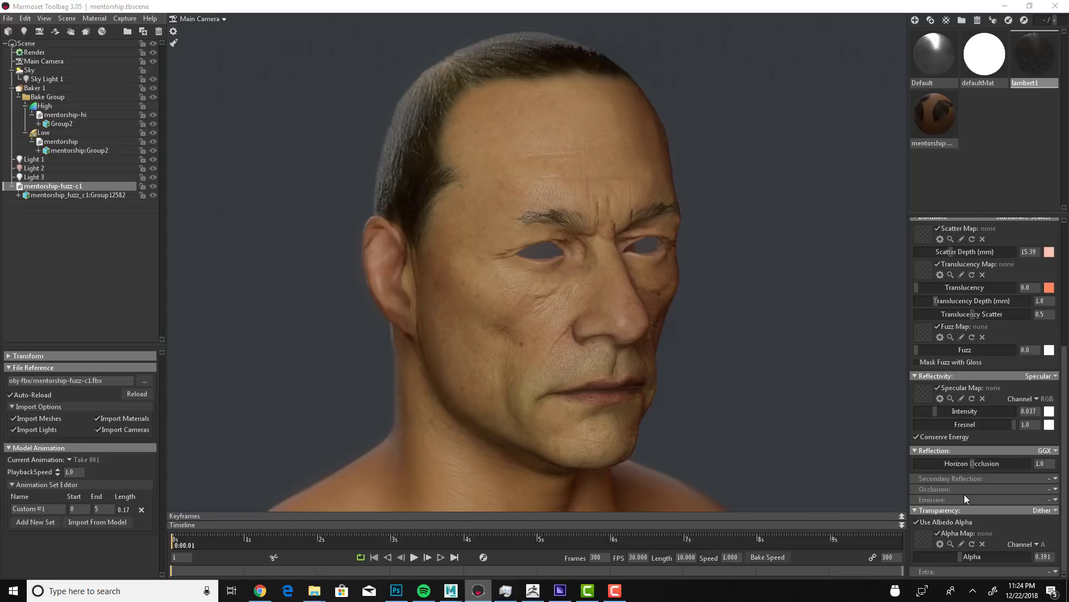
{"action": "left_click", "coordinate": [981, 384]}
{"action": "mouse_move", "coordinate": [551, 159]}
{"action": "left_mouse_down"}
{"action": "mouse_move", "coordinate": [527, 242]}
{"action": "mouse_move", "coordinate": [442, 201]}
{"action": "left_mouse_up"}
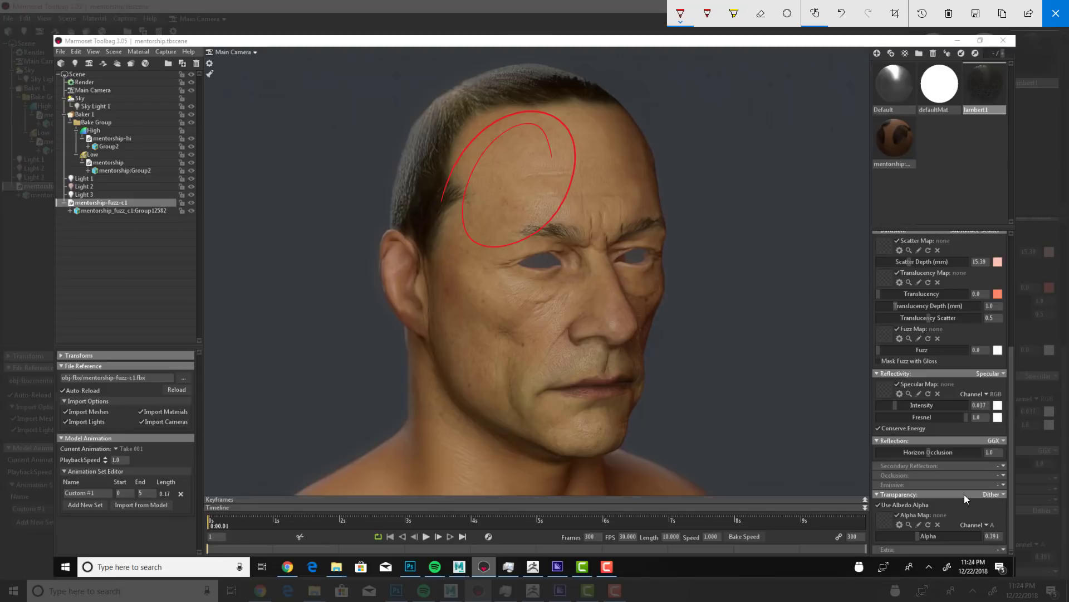
{"action": "left_click_drag", "start_coordinate": [678, 321], "coordinate": [663, 344]}
{"action": "left_click_drag", "start_coordinate": [657, 306], "coordinate": [643, 319]}
{"action": "left_click_drag", "start_coordinate": [536, 461], "coordinate": [543, 460]}
{"action": "left_click_drag", "start_coordinate": [384, 405], "coordinate": [407, 409]}
{"action": "left_click", "coordinate": [1055, 12]}
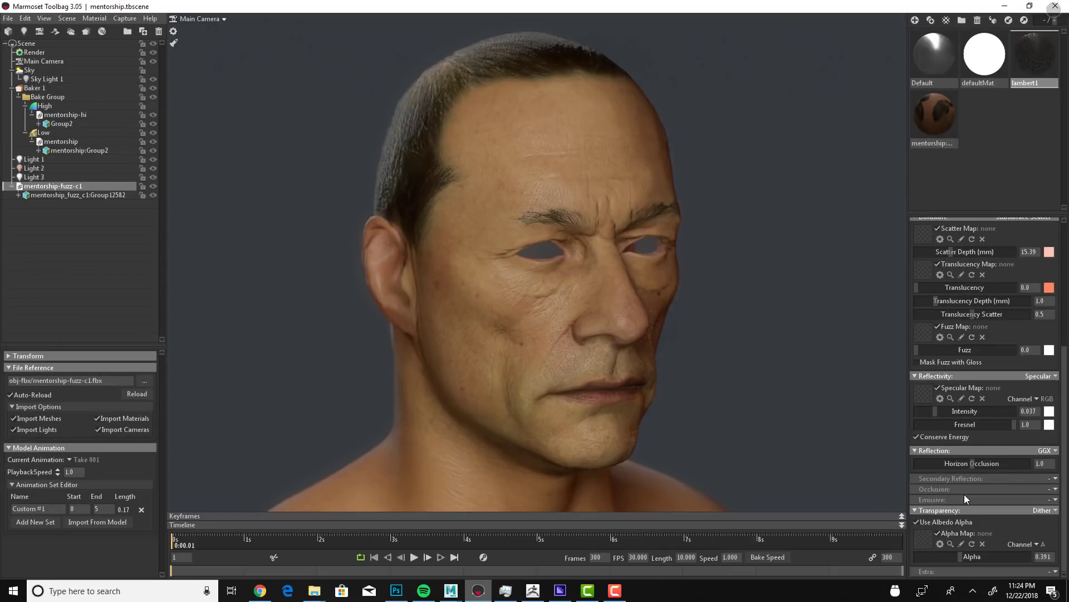
Step: Turn off Depth of Field in the Main Camera's lens settings
{"action": "left_click", "coordinate": [55, 63]}
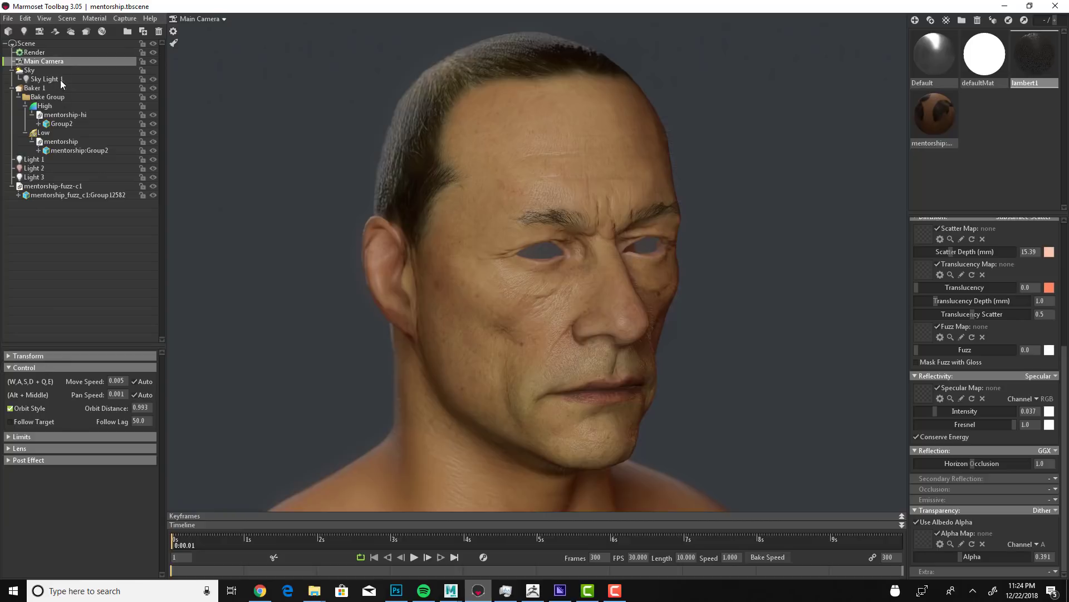
{"action": "left_click", "coordinate": [34, 53]}
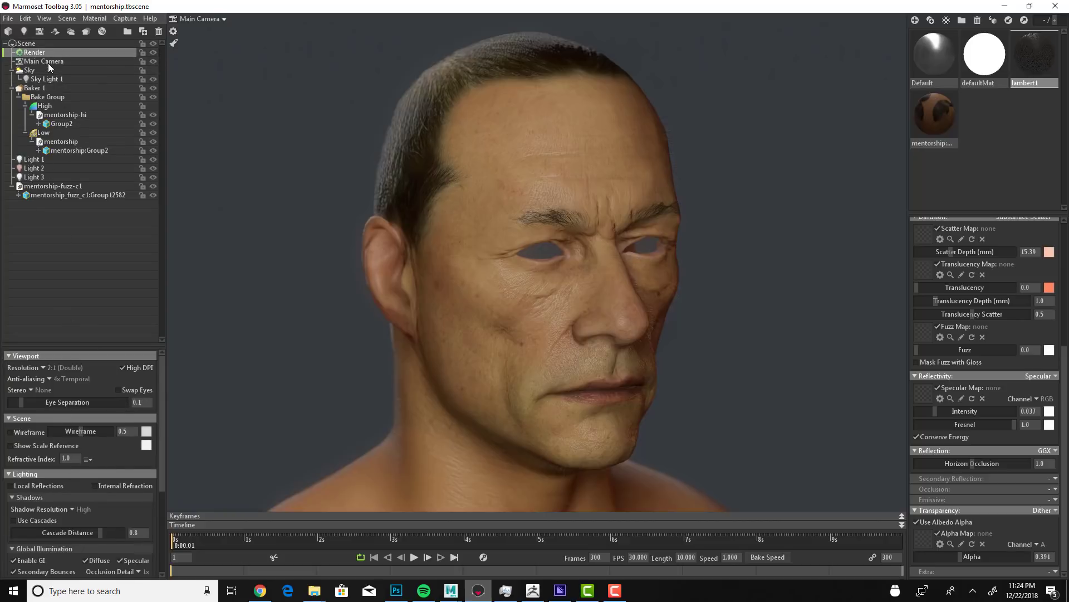
{"action": "left_click", "coordinate": [43, 61]}
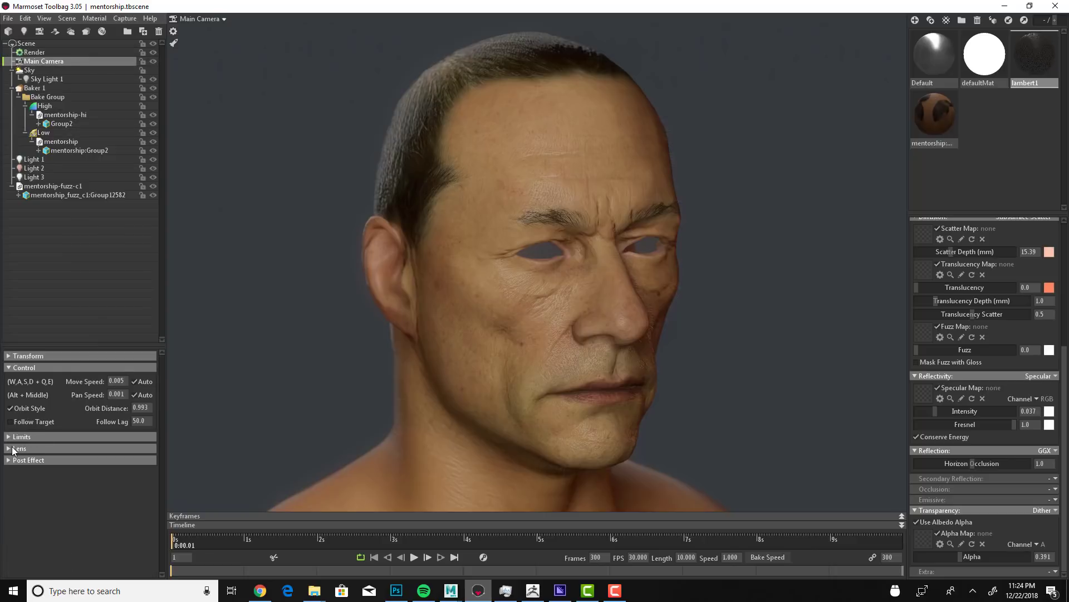
{"action": "left_click", "coordinate": [23, 448]}
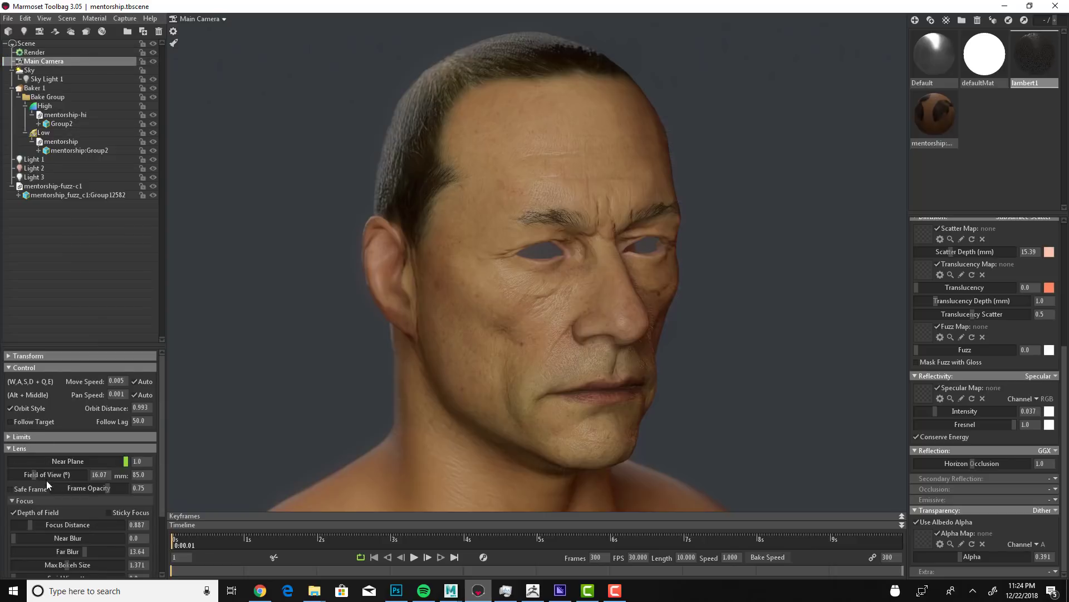
{"action": "scroll", "coordinate": [28, 502], "scroll_direction": "down", "scroll_amount": 3}
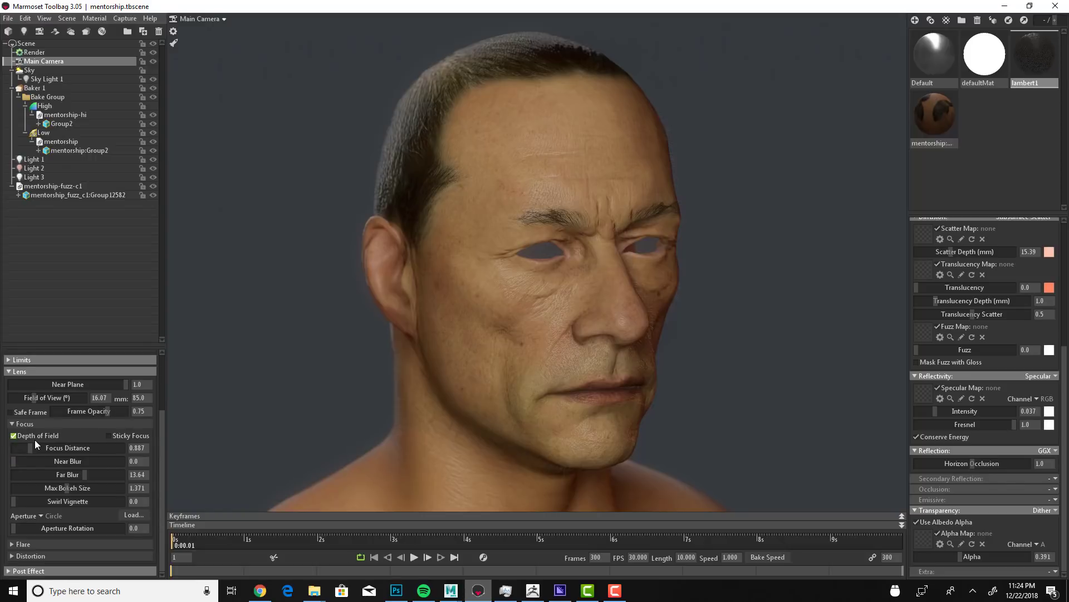
{"action": "left_click", "coordinate": [13, 436]}
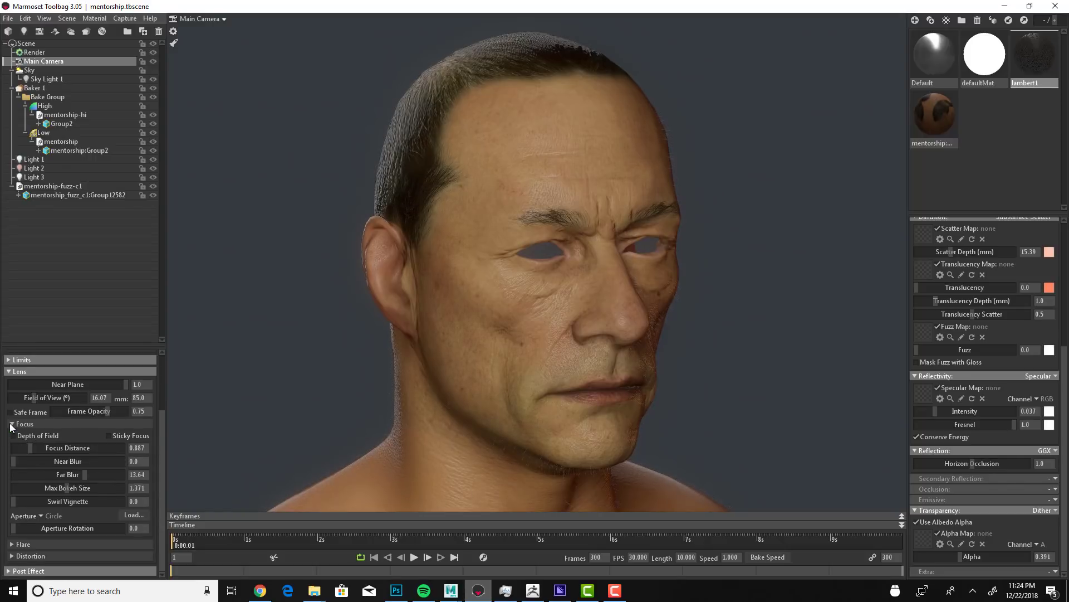
{"action": "left_click", "coordinate": [307, 432]}
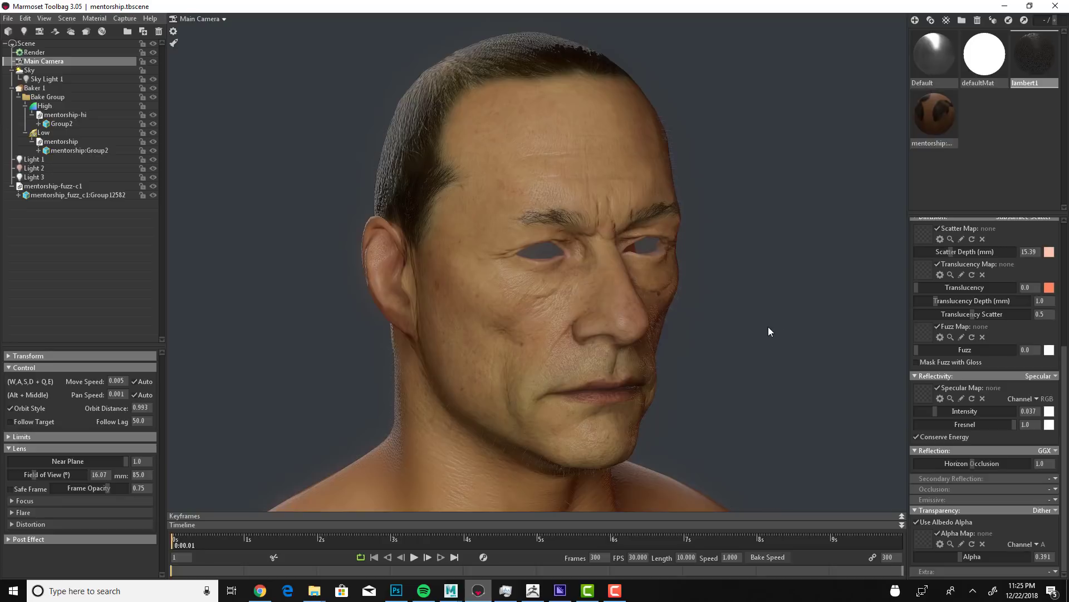
Step: Raise the lambert1 fuzz material's alpha to 0.564 and set its specular intensity to 0.05
{"action": "left_click_drag", "start_coordinate": [762, 332], "coordinate": [682, 332]}
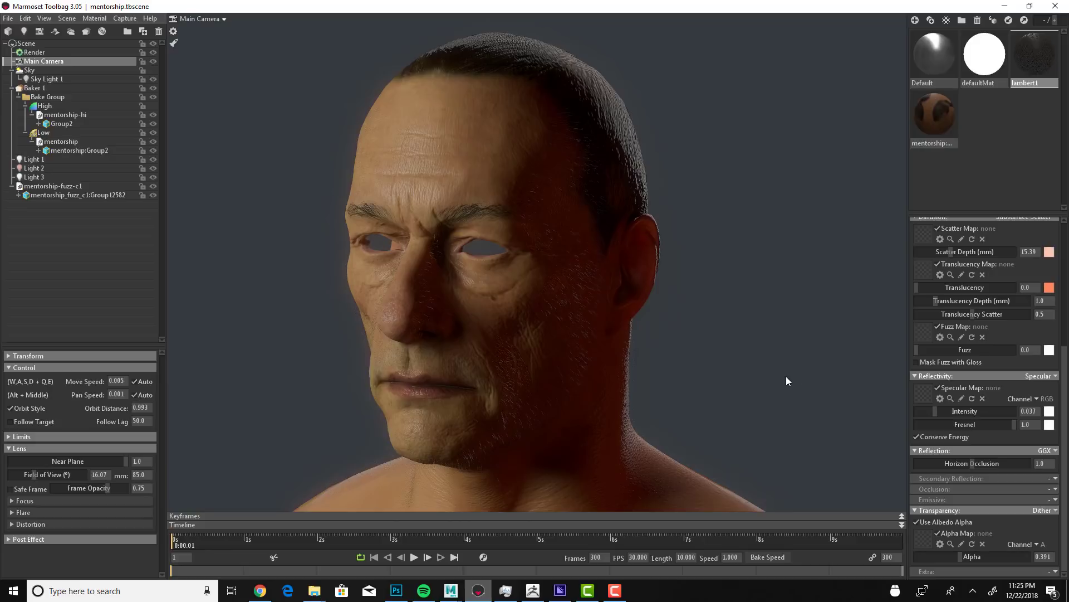
{"action": "left_click_drag", "start_coordinate": [787, 376], "coordinate": [830, 389]}
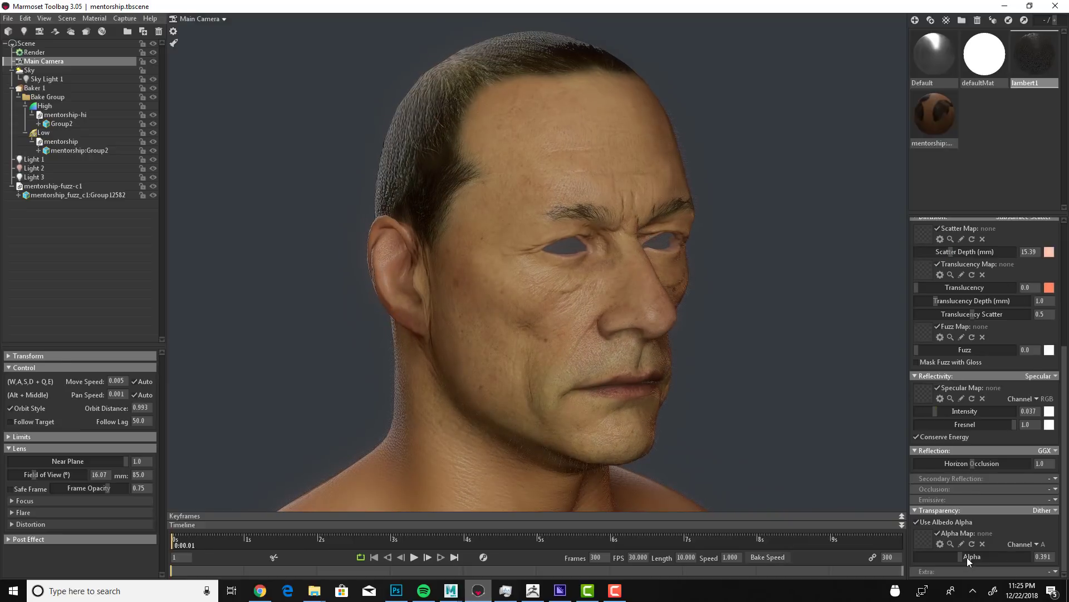
{"action": "mouse_move", "coordinate": [977, 557]}
{"action": "left_mouse_down"}
{"action": "mouse_move", "coordinate": [1066, 550]}
{"action": "mouse_move", "coordinate": [982, 555]}
{"action": "left_mouse_up"}
{"action": "mouse_move", "coordinate": [938, 413]}
{"action": "left_mouse_down"}
{"action": "mouse_move", "coordinate": [974, 411]}
{"action": "mouse_move", "coordinate": [945, 411]}
{"action": "left_mouse_up"}
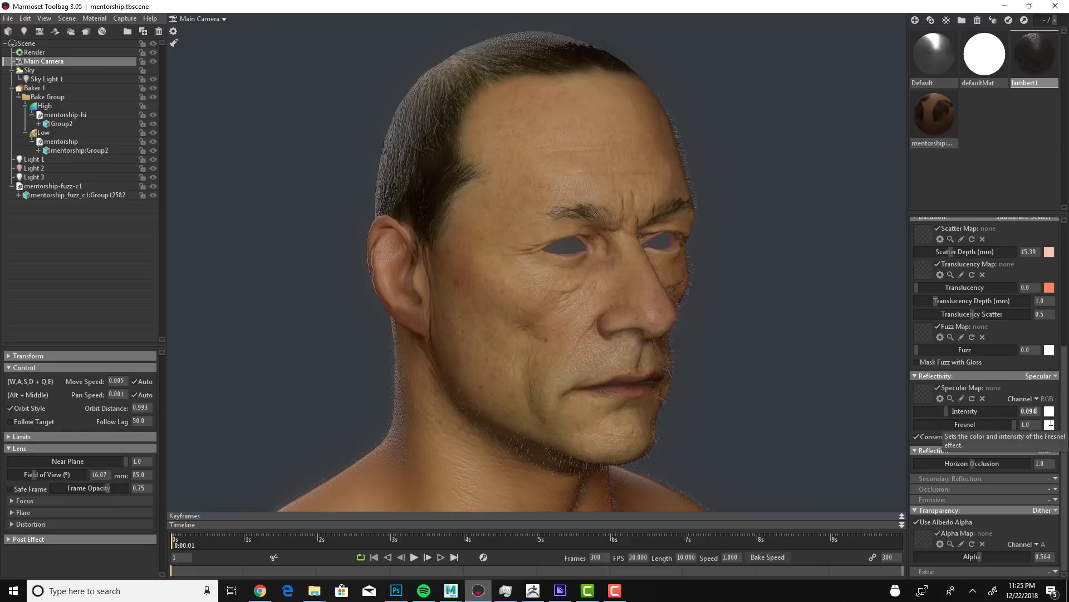
{"action": "key", "text": "BackSpace"}
{"action": "key", "text": "BackSpace"}
{"action": "type", "text": "5"}
{"action": "key", "text": "Return"}
Step: Check the fuzz on the shadowed side of the face and reduce lambert1's specular intensity to 0.02
{"action": "left_click_drag", "start_coordinate": [744, 406], "coordinate": [739, 407]}
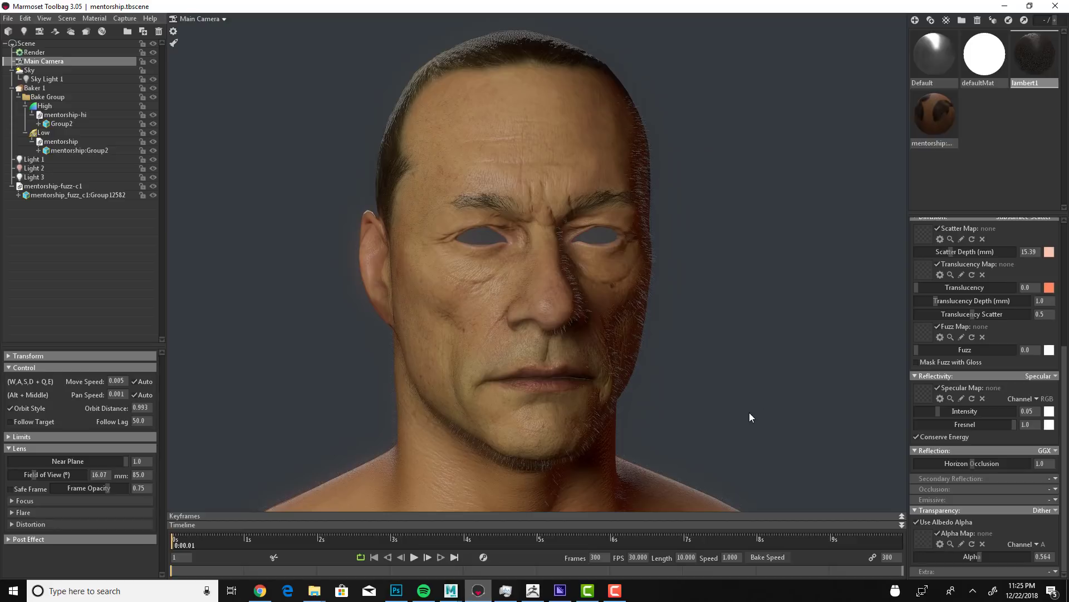
{"action": "left_click_drag", "start_coordinate": [749, 417], "coordinate": [732, 413]}
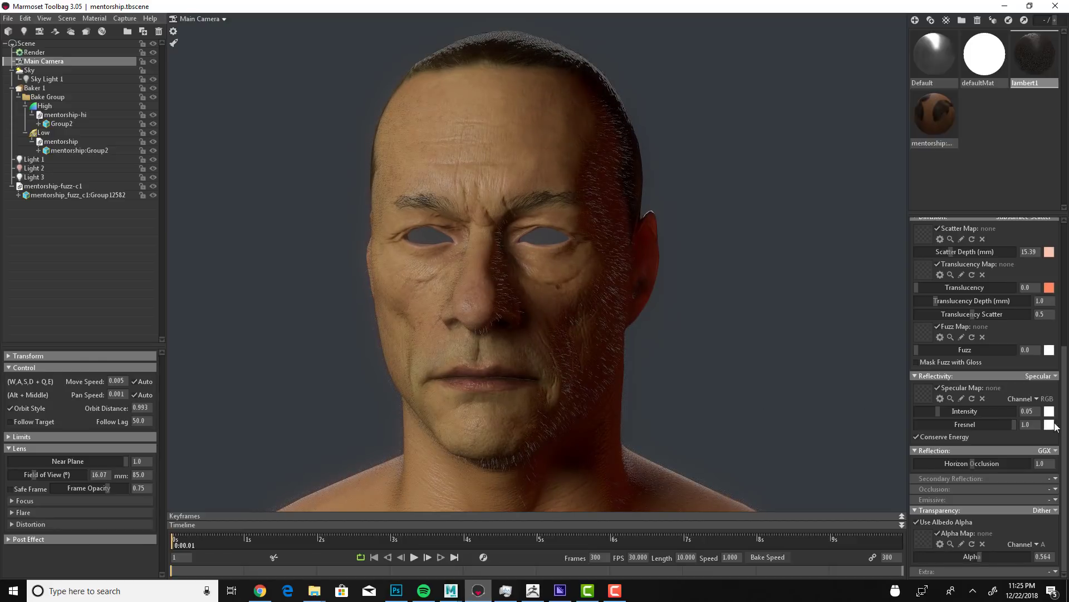
{"action": "left_click", "coordinate": [1039, 413]}
{"action": "key", "text": "Return"}
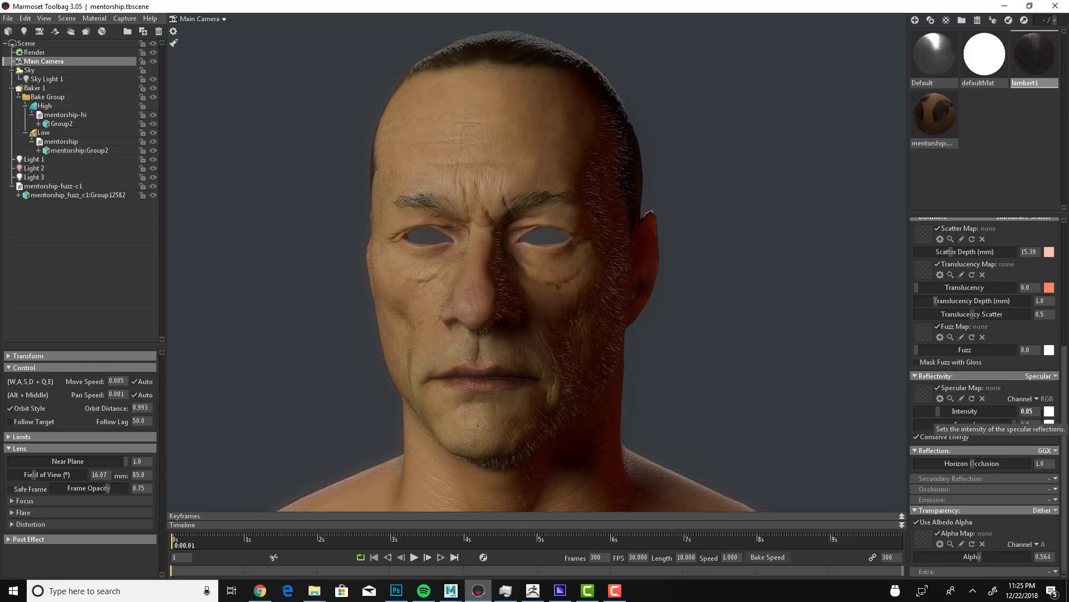
{"action": "type", "text": "2"}
{"action": "key", "text": "Return"}
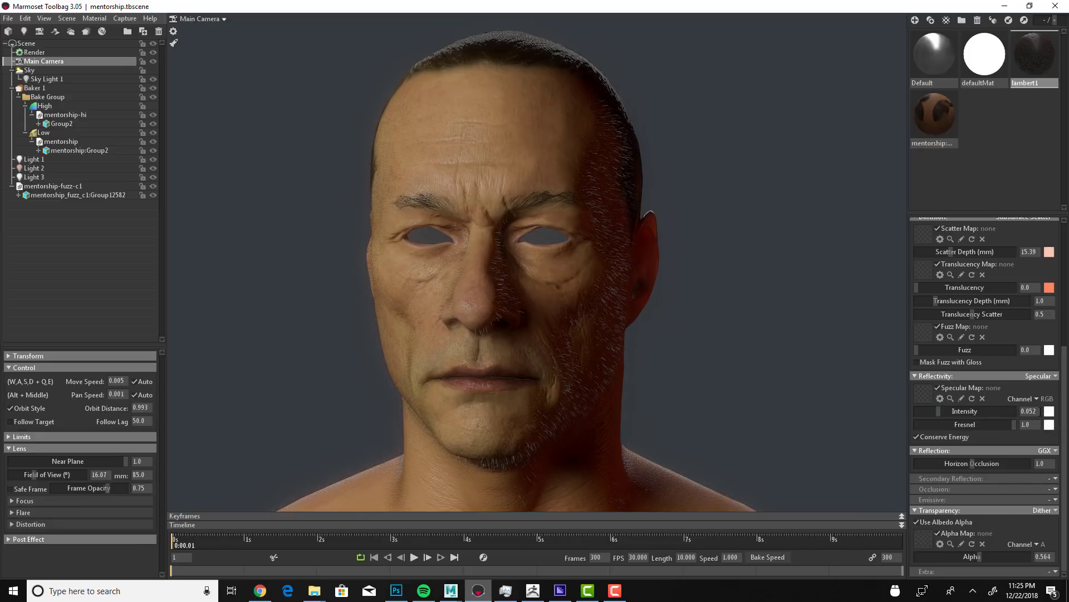
{"action": "left_click", "coordinate": [1040, 411]}
{"action": "key", "text": "BackSpace"}
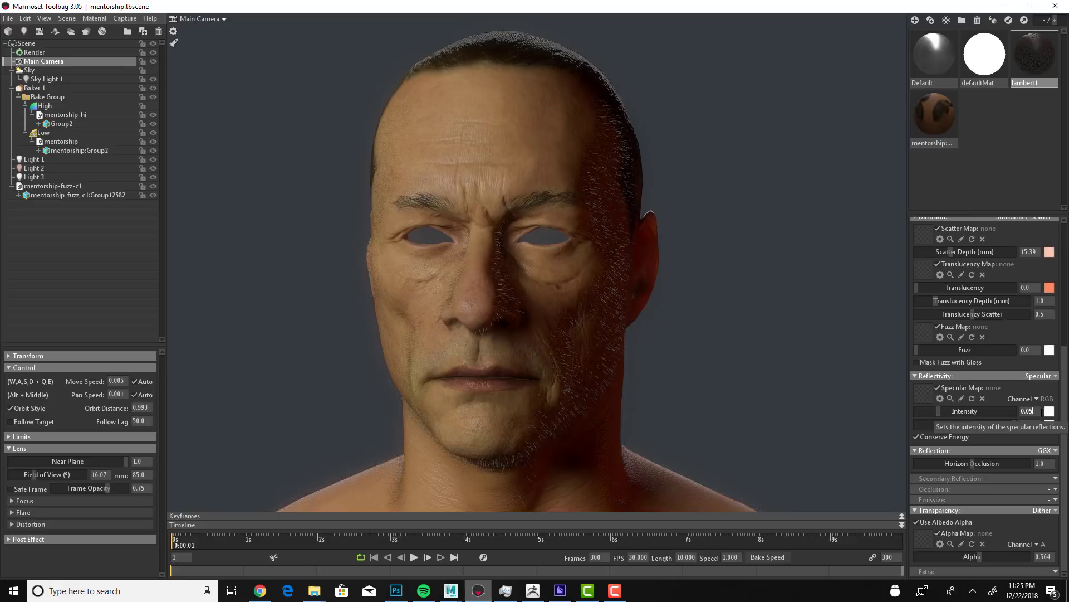
{"action": "type", "text": "2"}
{"action": "key", "text": "Return"}
Step: Capture the head view as an image, open it for inspection, and close the image viewer
{"action": "left_click_drag", "start_coordinate": [728, 377], "coordinate": [725, 347]}
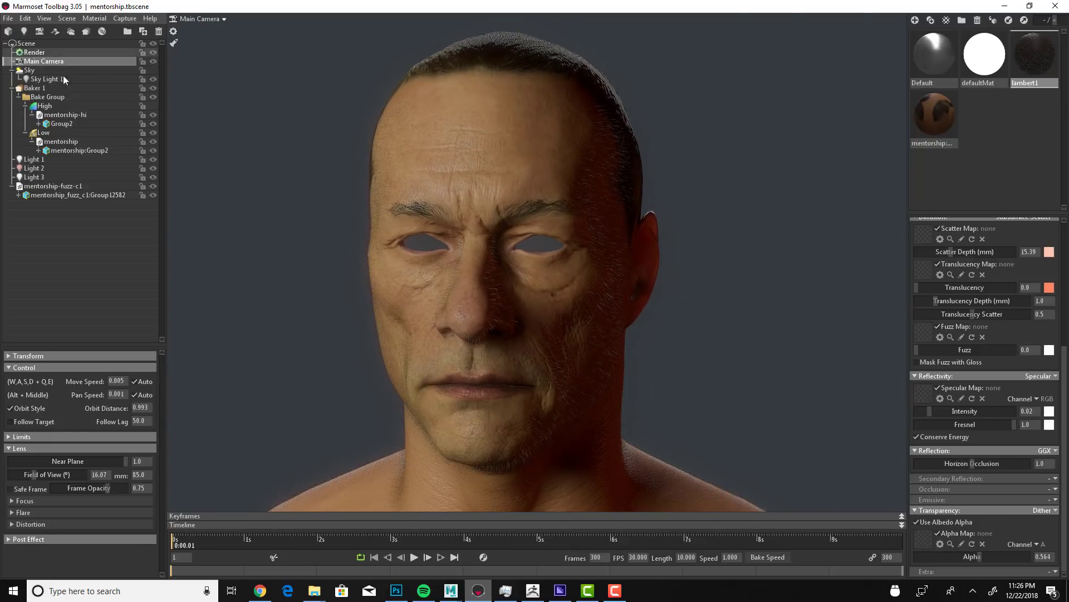
{"action": "left_click", "coordinate": [35, 51]}
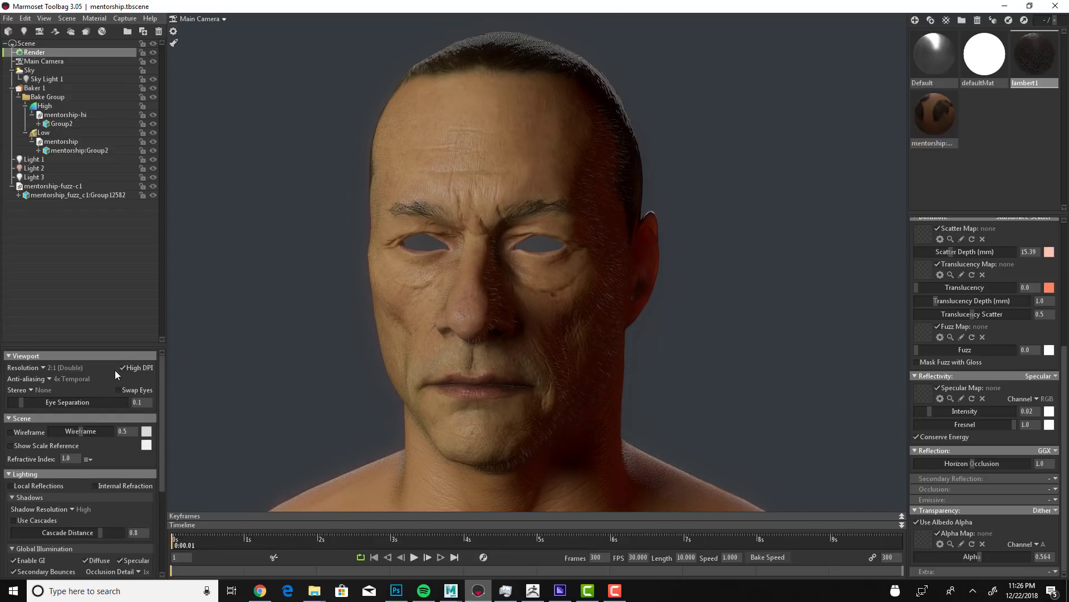
{"action": "left_click", "coordinate": [128, 20]}
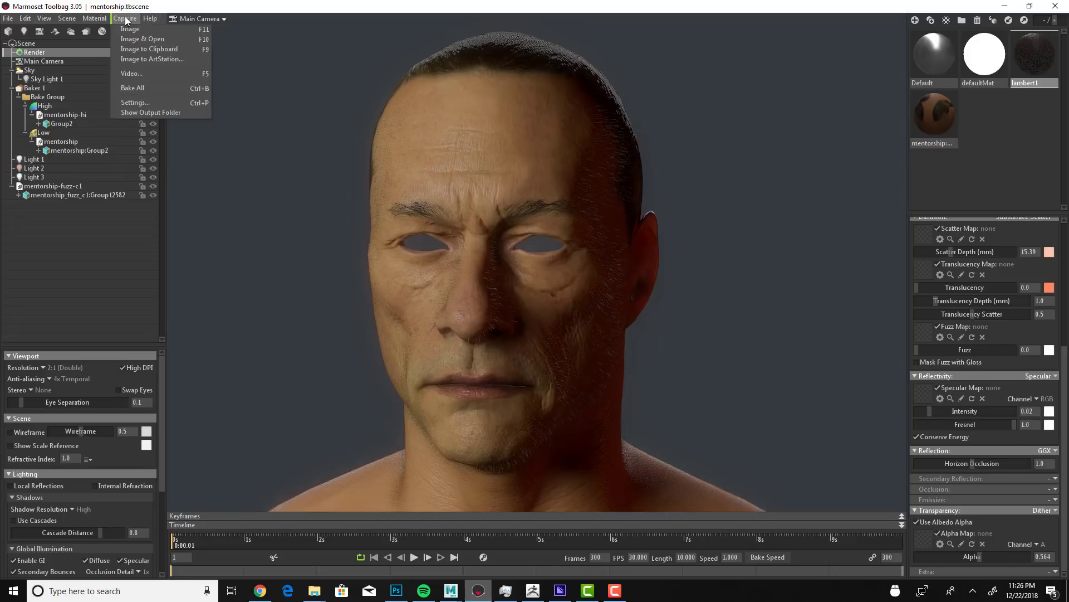
{"action": "left_click", "coordinate": [145, 38]}
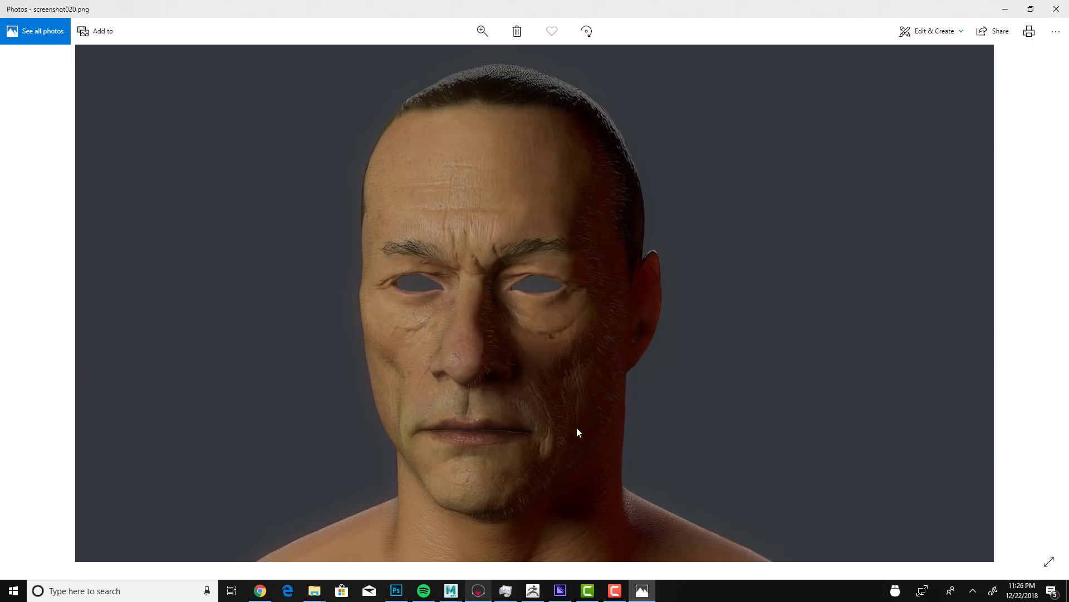
{"action": "left_click", "coordinate": [1057, 9]}
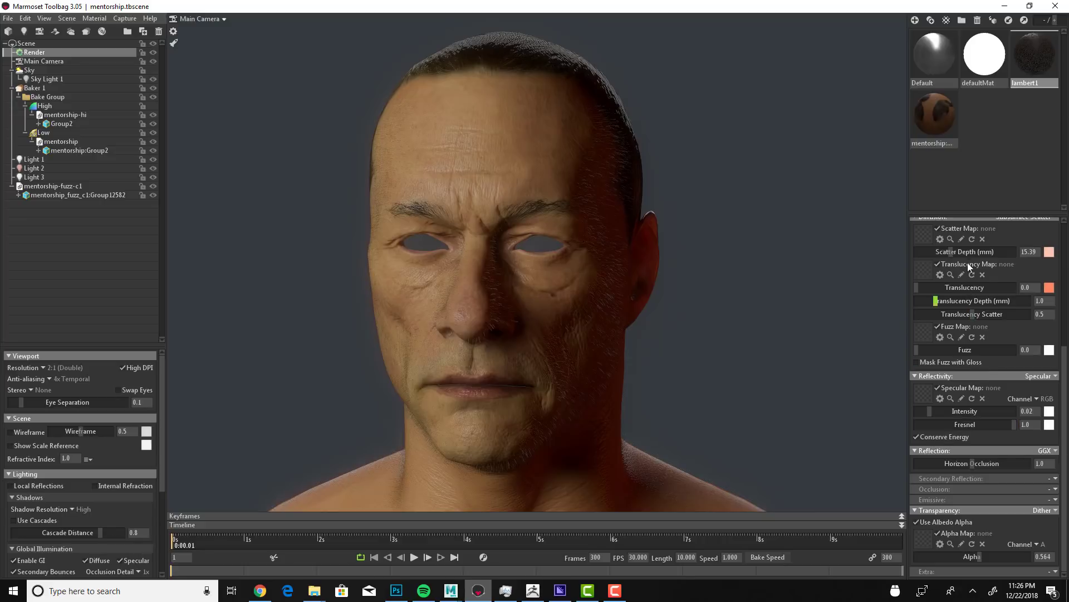
Step: Lower lambert1's scatter depth to 1.092 mm and its specular intensity to 0.009, checking the head from both sides
{"action": "left_click_drag", "start_coordinate": [951, 252], "coordinate": [934, 253]}
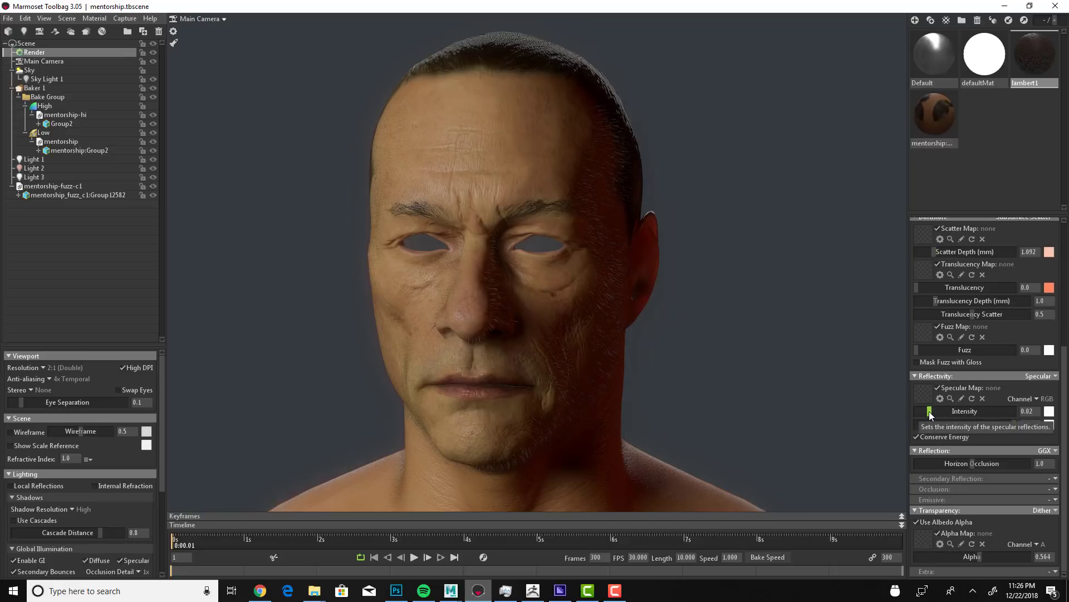
{"action": "left_click_drag", "start_coordinate": [930, 413], "coordinate": [926, 411]}
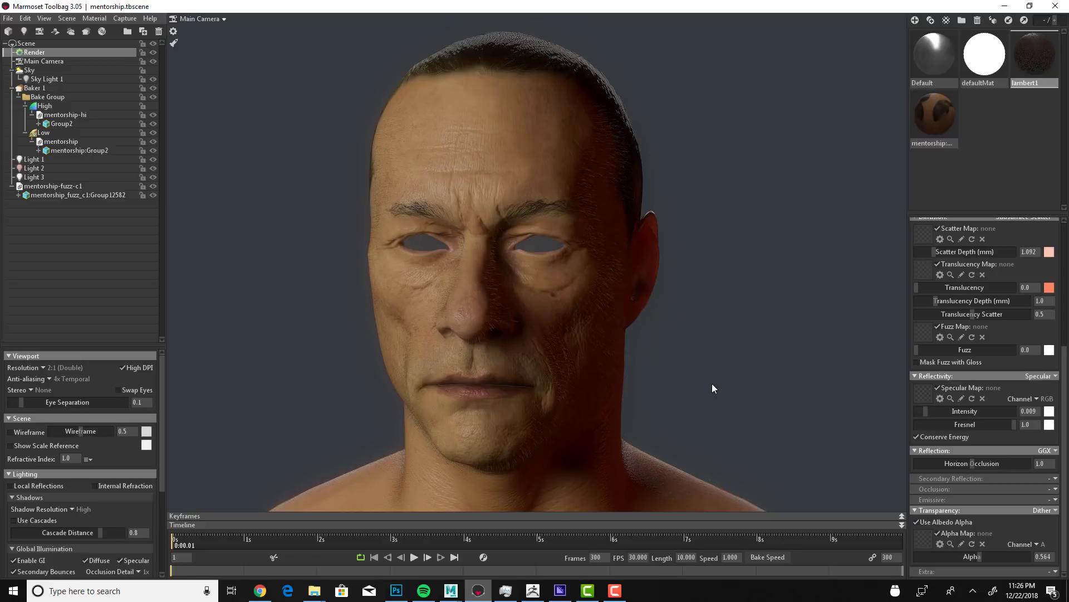
{"action": "left_click_drag", "start_coordinate": [757, 376], "coordinate": [769, 376]}
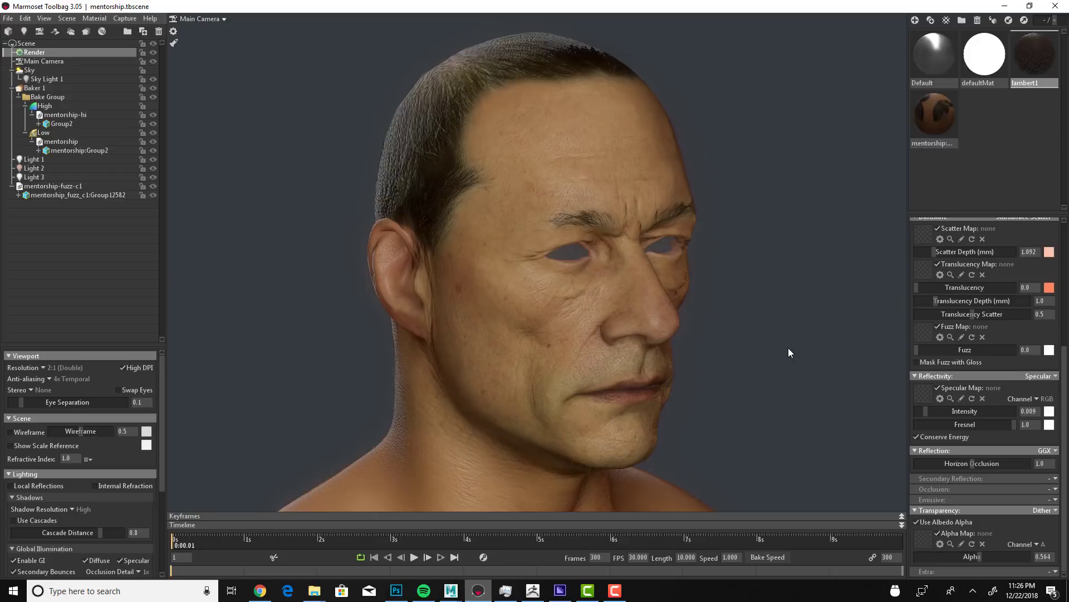
{"action": "left_click", "coordinate": [774, 345]}
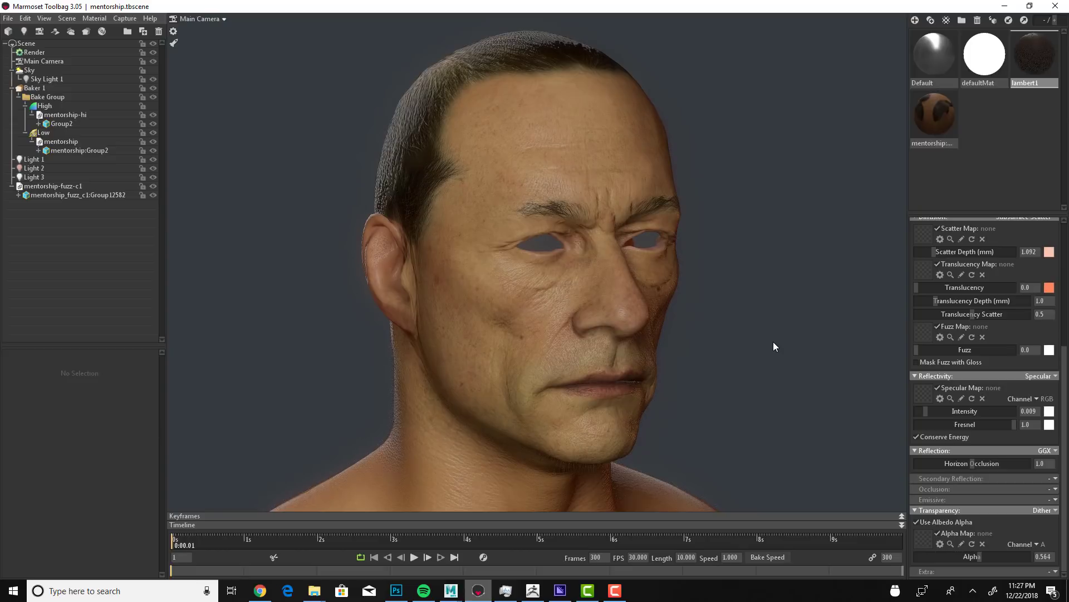
Step: Switch to ZBrush, select the jcvd-41-lo subtool, preview its FiberMesh fibers to review the modifier settings, and turn the preview off
{"action": "left_click", "coordinate": [533, 591]}
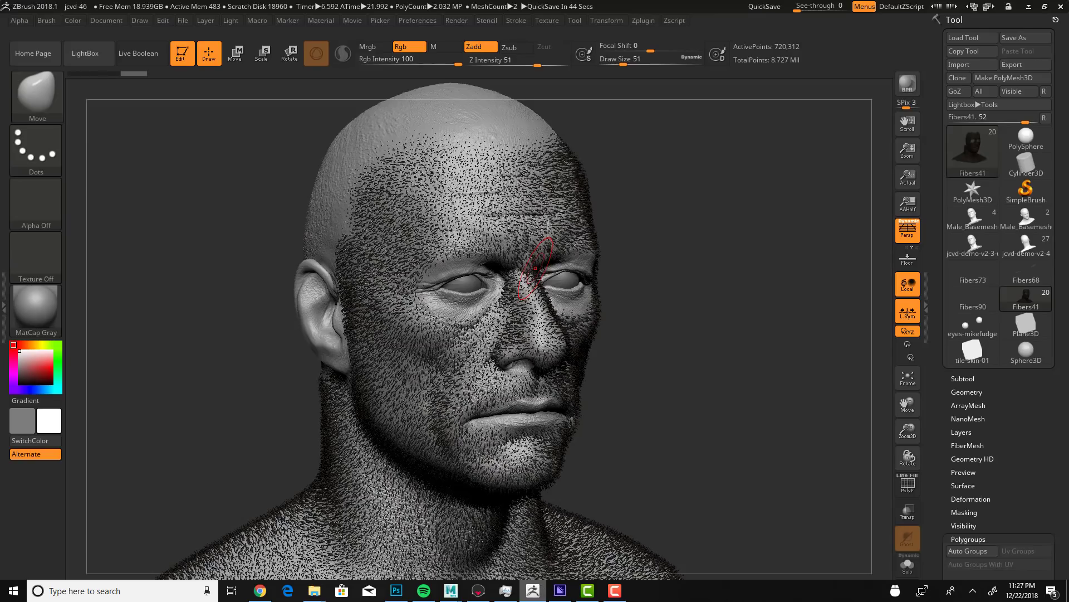
{"action": "left_click", "coordinate": [967, 445]}
{"action": "scroll", "coordinate": [945, 297], "scroll_direction": "down", "scroll_amount": 6}
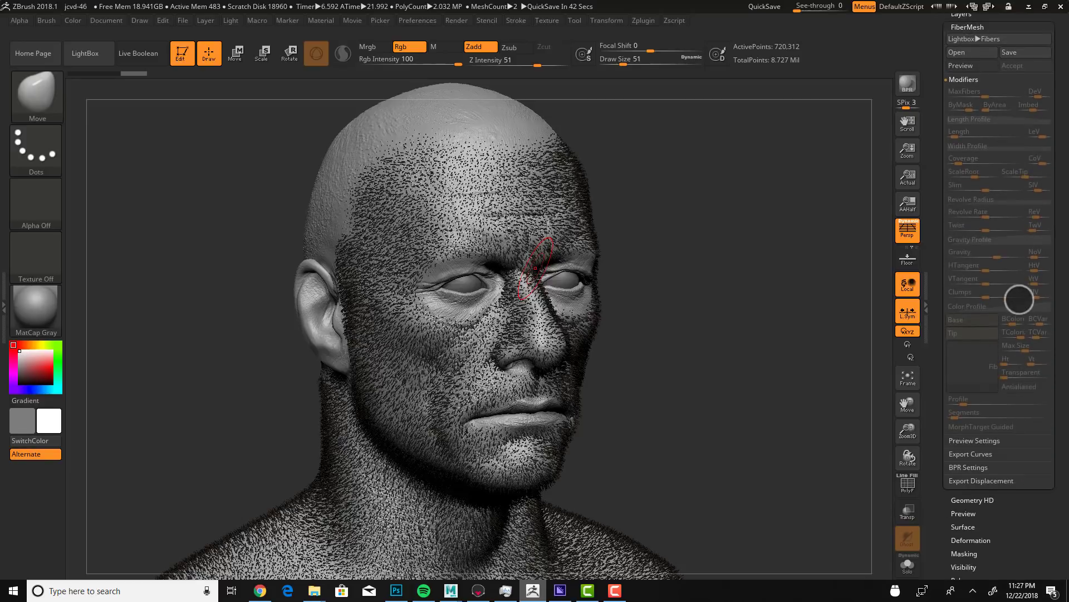
{"action": "left_click", "coordinate": [963, 134]}
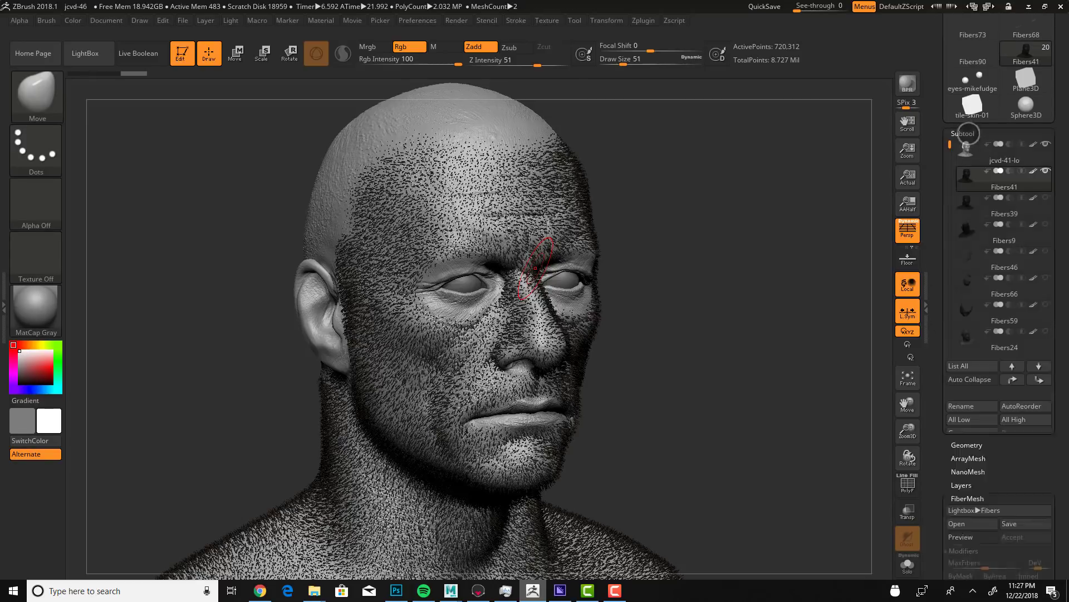
{"action": "left_click", "coordinate": [967, 150]}
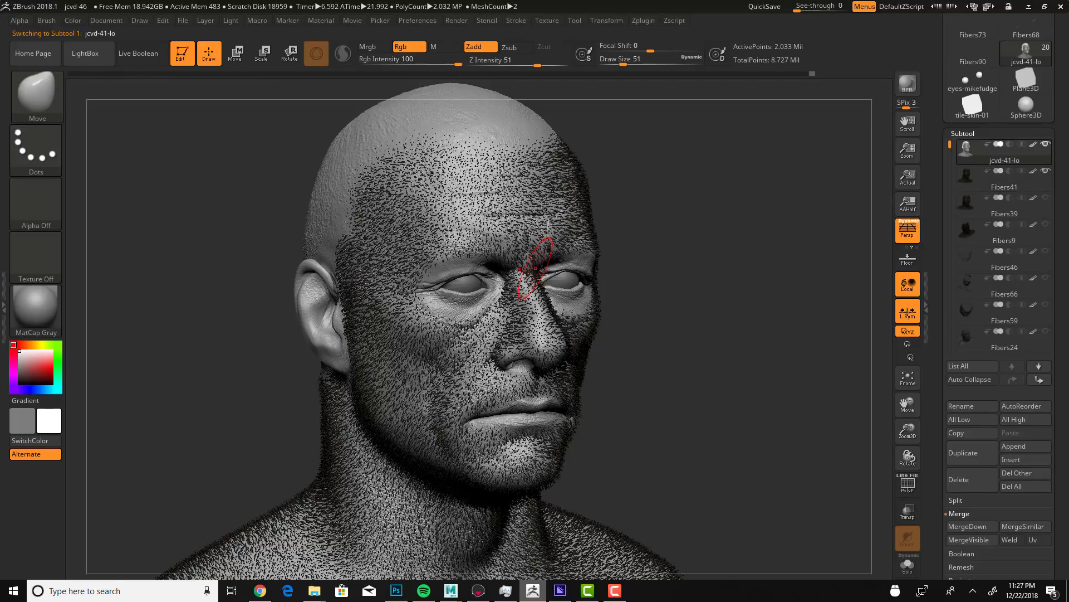
{"action": "left_click", "coordinate": [968, 136]}
{"action": "left_click", "coordinate": [967, 200]}
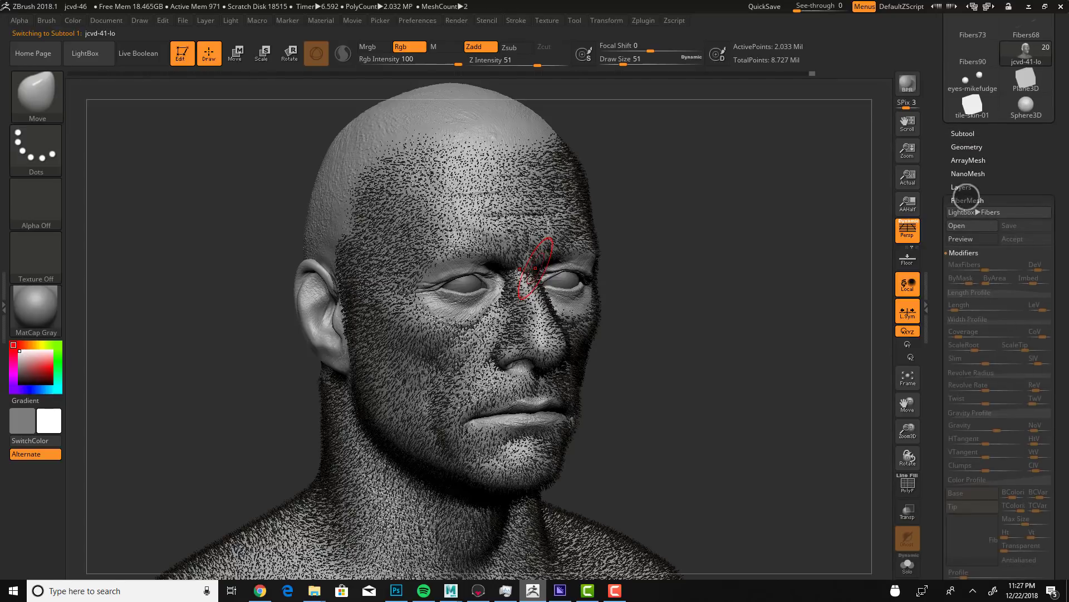
{"action": "left_click", "coordinate": [972, 238]}
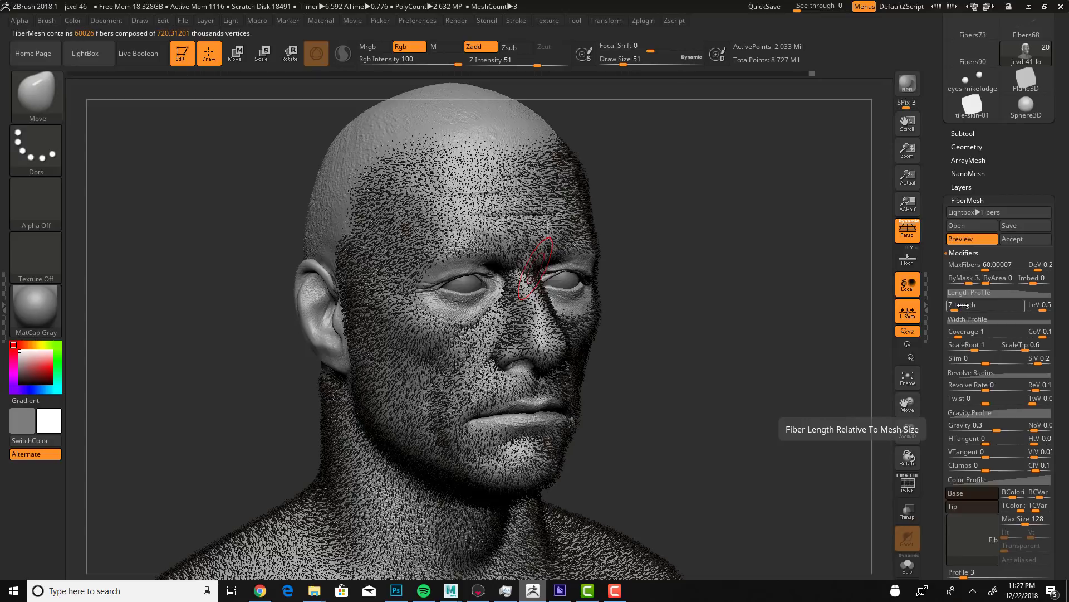
{"action": "left_click", "coordinate": [967, 200]}
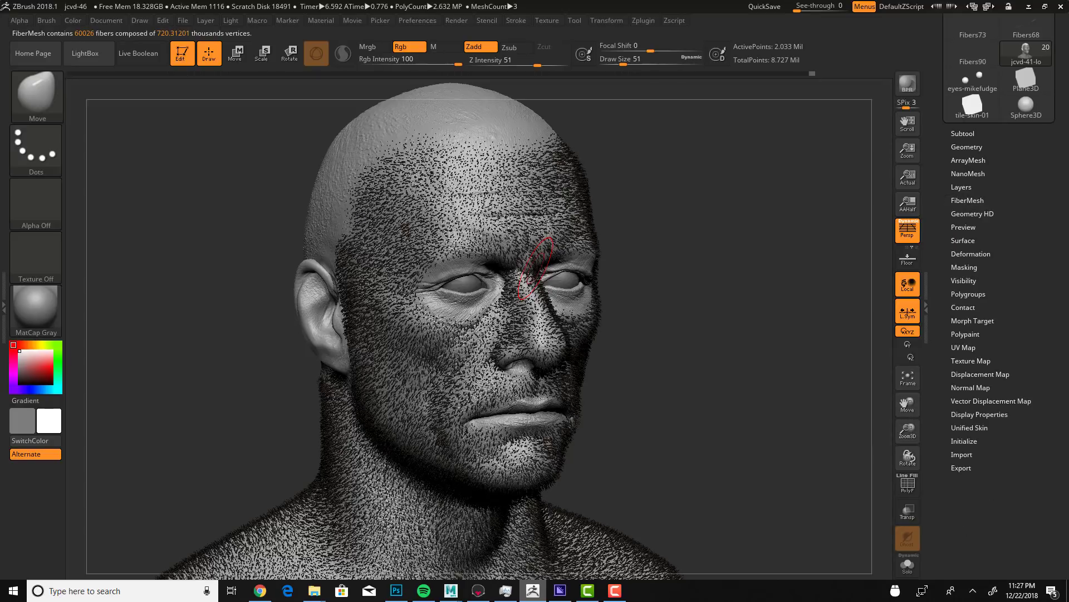
{"action": "left_click", "coordinate": [971, 200]}
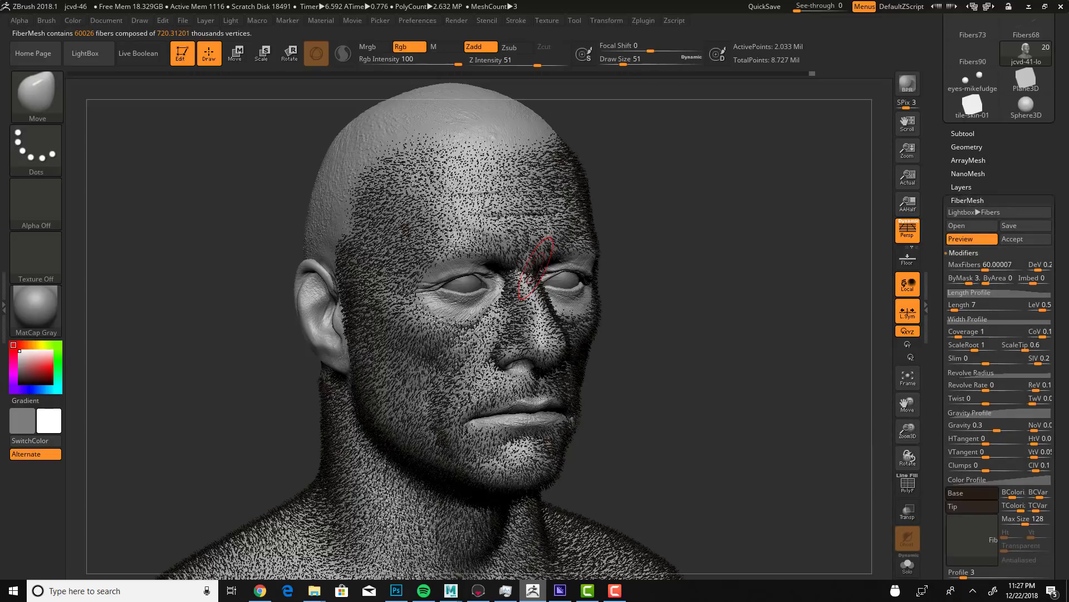
{"action": "left_click", "coordinate": [972, 239]}
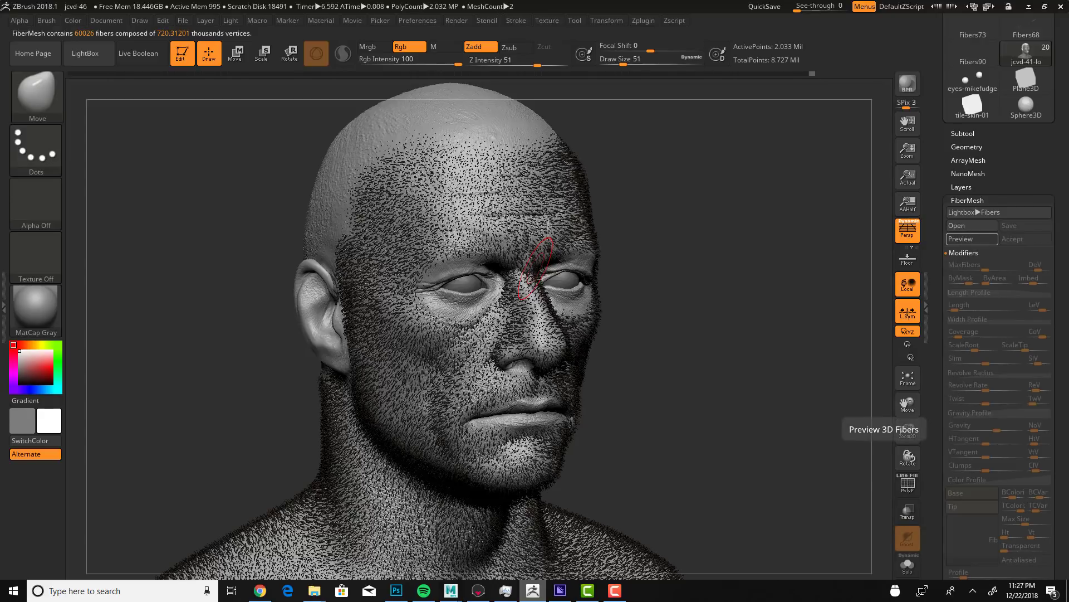
Step: Switch back to Marmoset Toolbag and hide the mentorship-fuzz-c1 model
{"action": "key", "text": "alt+Tab"}
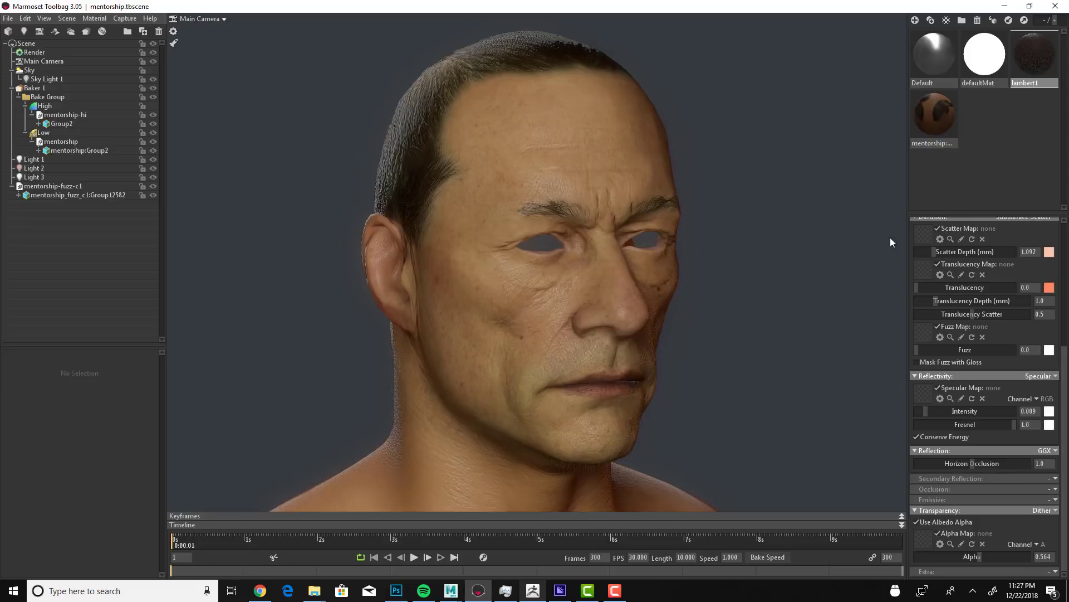
{"action": "left_click", "coordinate": [152, 186]}
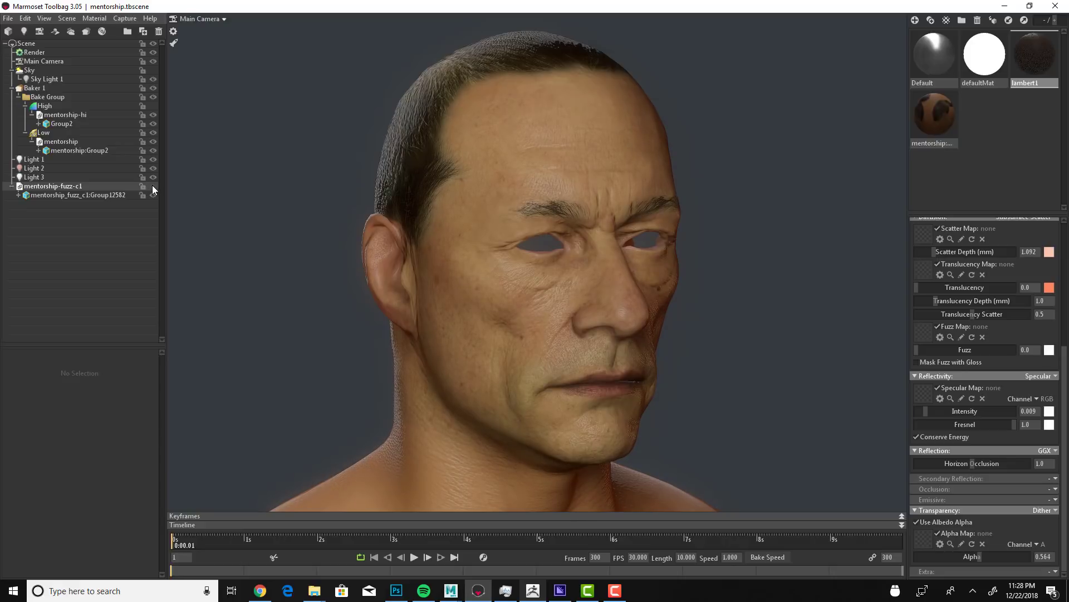
Step: Toggle the mentorship-fuzz-c1 model's visibility and compare the head with and without the fuzz from a more frontal angle
{"action": "left_click", "coordinate": [152, 186]}
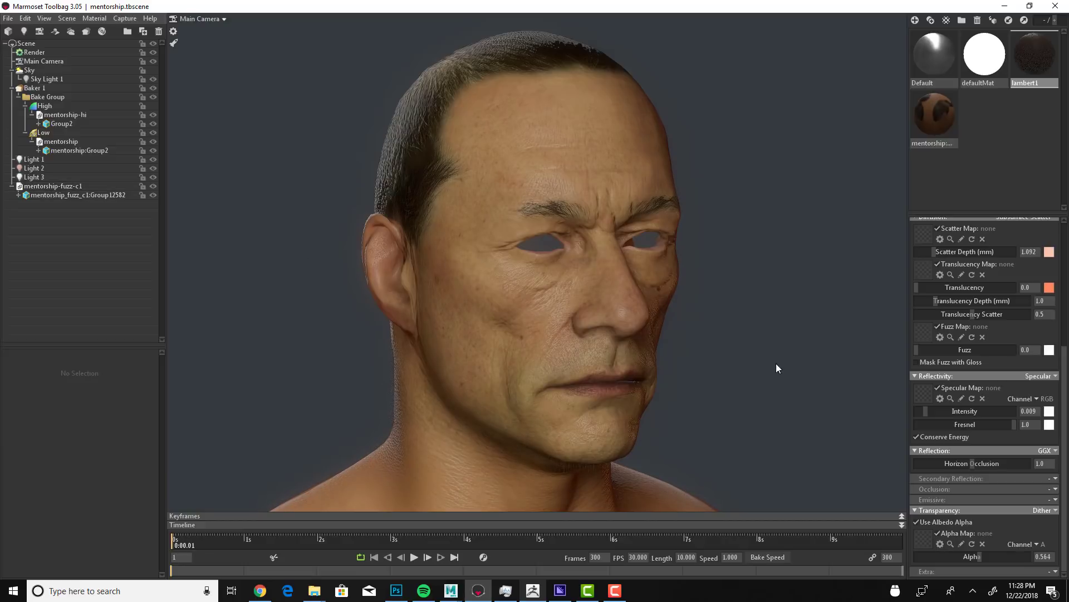
{"action": "left_click_drag", "start_coordinate": [754, 358], "coordinate": [648, 358]}
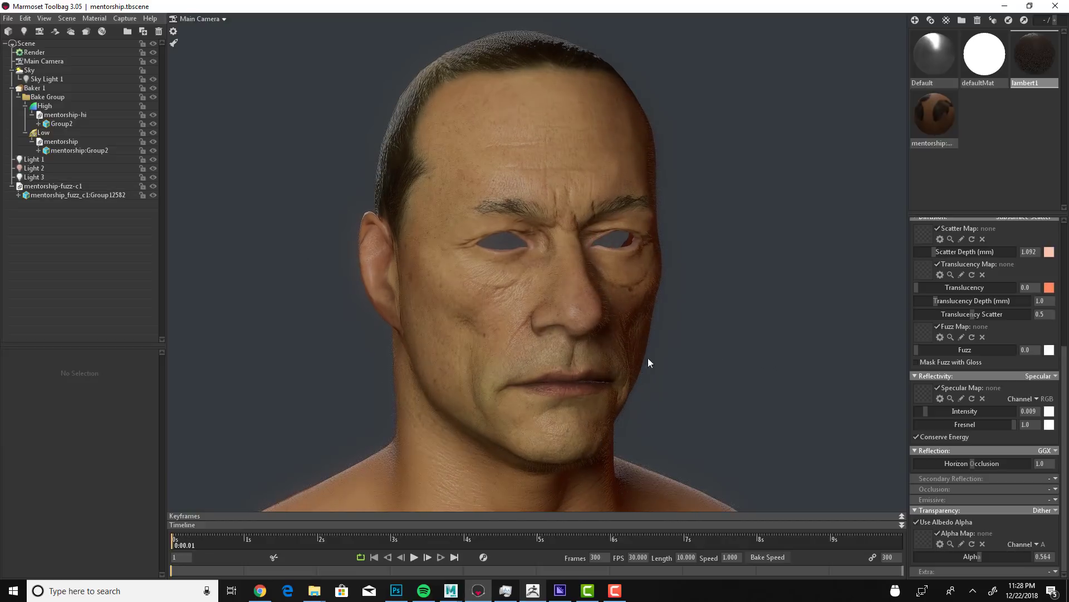
{"action": "left_click", "coordinate": [154, 186]}
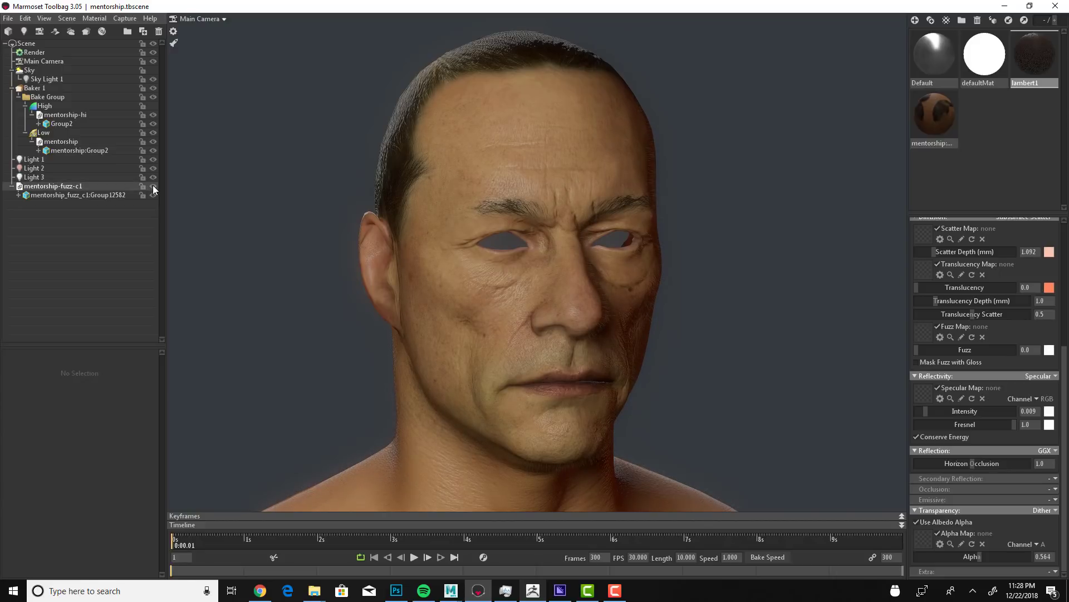
Step: Switch to ZBrush and hide the Fibers41 subtool so only the jcvd-41-lo head is displayed
{"action": "key", "text": "alt+Tab"}
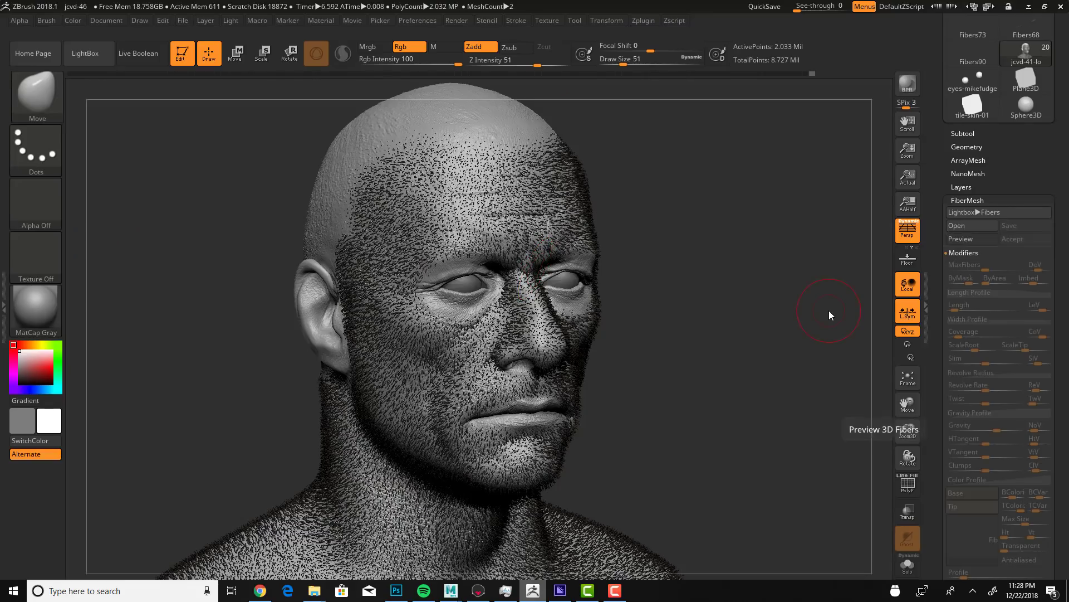
{"action": "left_click", "coordinate": [963, 133]}
{"action": "left_click", "coordinate": [1047, 175]}
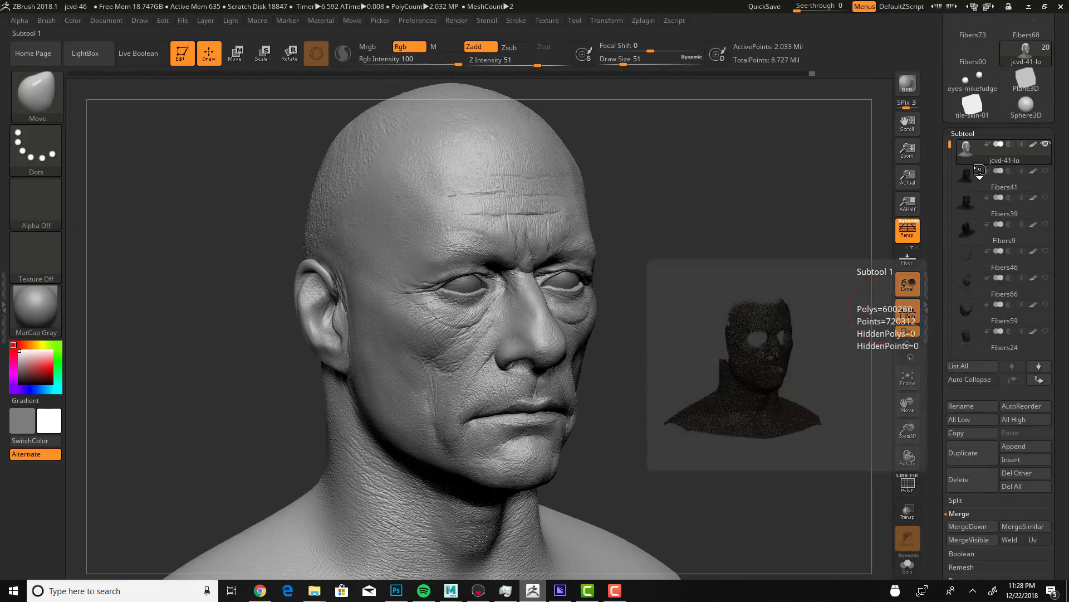
{"action": "left_click", "coordinate": [968, 132]}
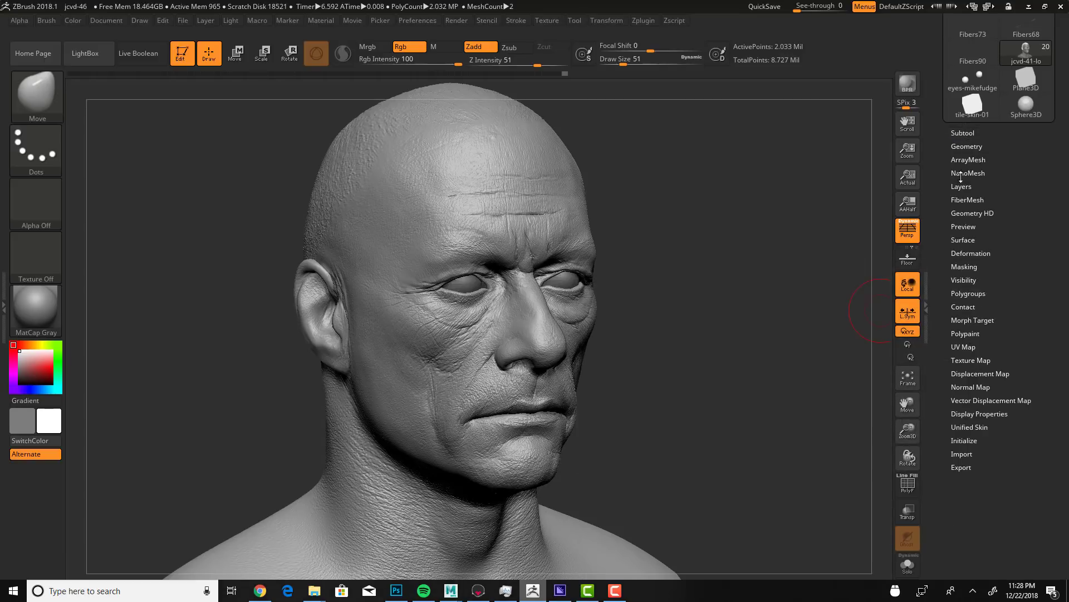
Step: Turn on the FiberMesh preview for the jcvd-41-lo head and set the fiber length to 8
{"action": "left_click", "coordinate": [969, 200]}
{"action": "left_click", "coordinate": [971, 236]}
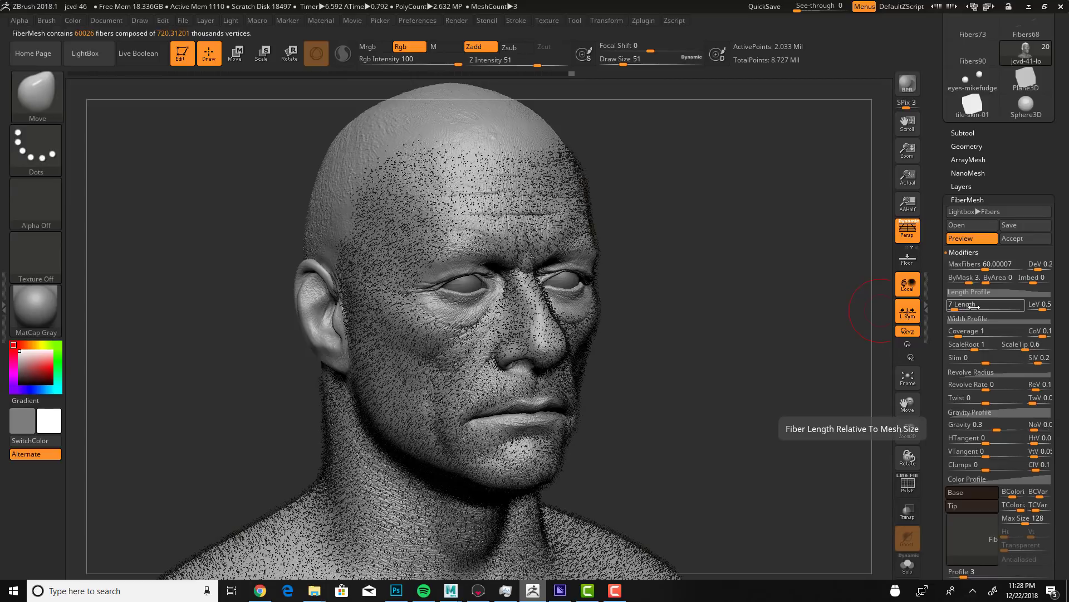
{"action": "left_click", "coordinate": [974, 306]}
{"action": "type", "text": "8"}
{"action": "key", "text": "Return"}
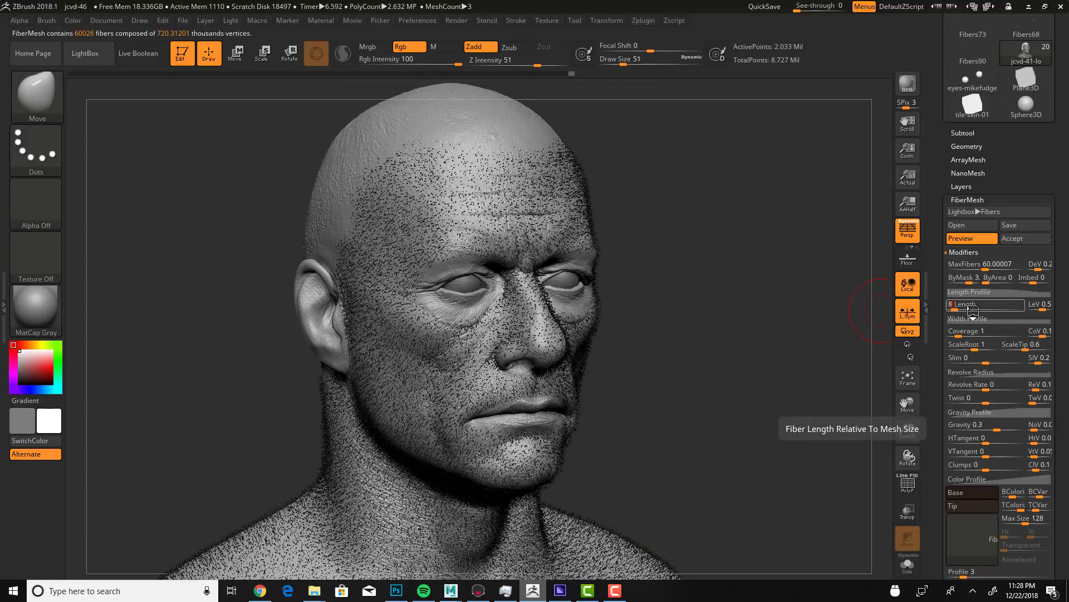
Step: Set the previewed fibers' gravity to 0.5 and their length to 9
{"action": "left_click", "coordinate": [999, 428]}
{"action": "key", "text": "BackSpace"}
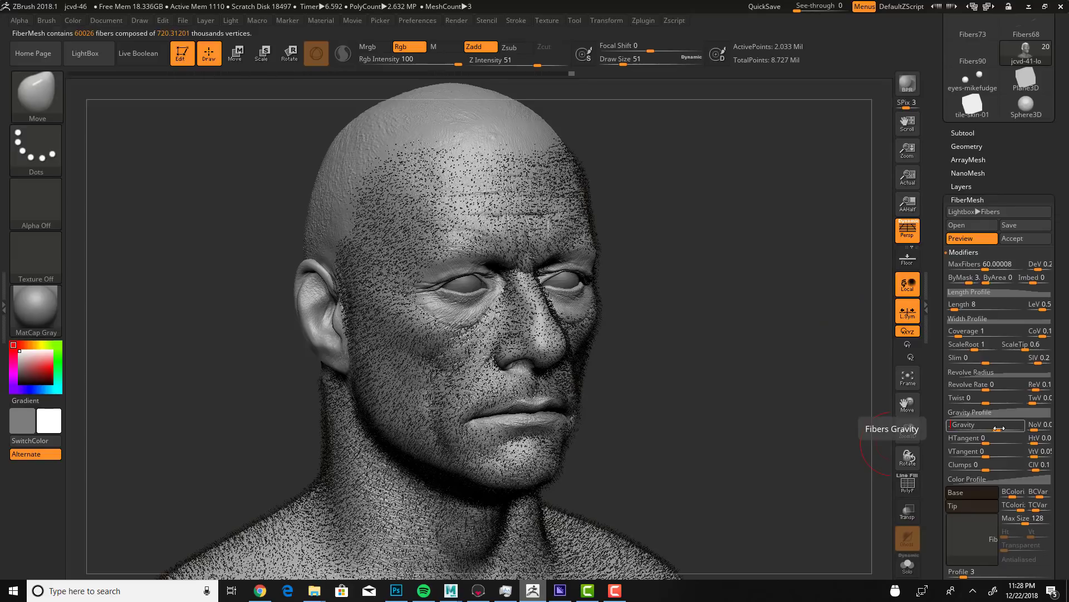
{"action": "type", "text": "0.5"}
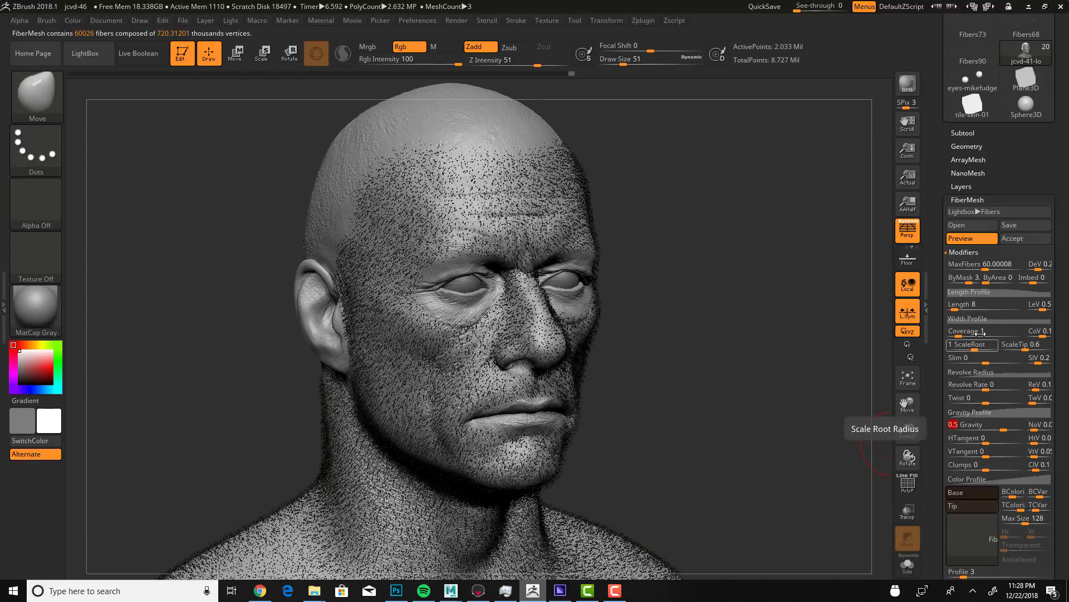
{"action": "left_click", "coordinate": [972, 309]}
{"action": "type", "text": "9"}
{"action": "key", "text": "Return"}
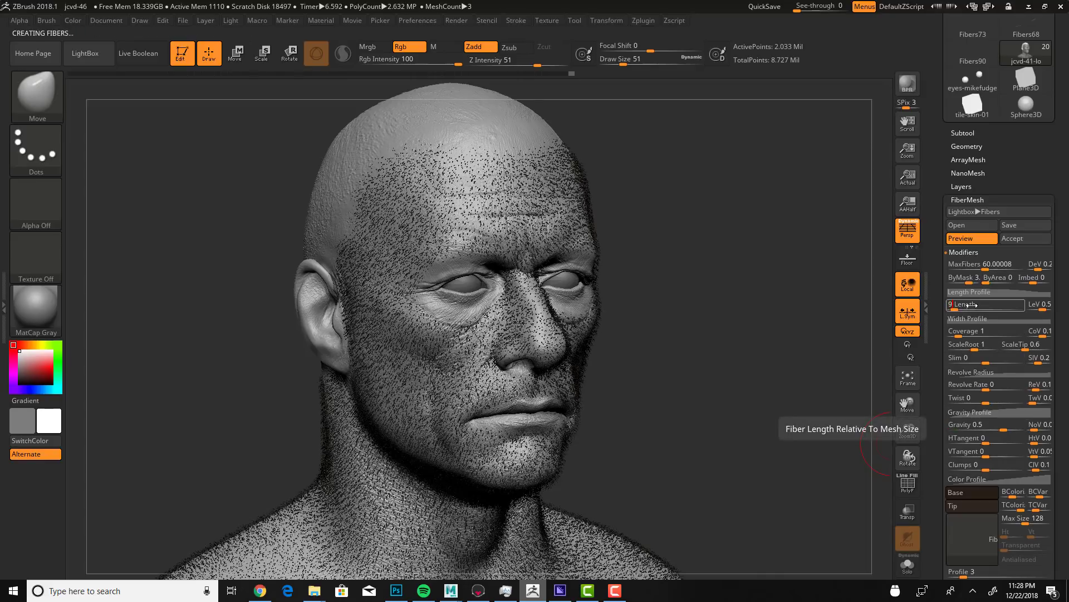
Step: Open the FiberMesh MaxFibers value for editing
{"action": "left_click", "coordinate": [987, 265]}
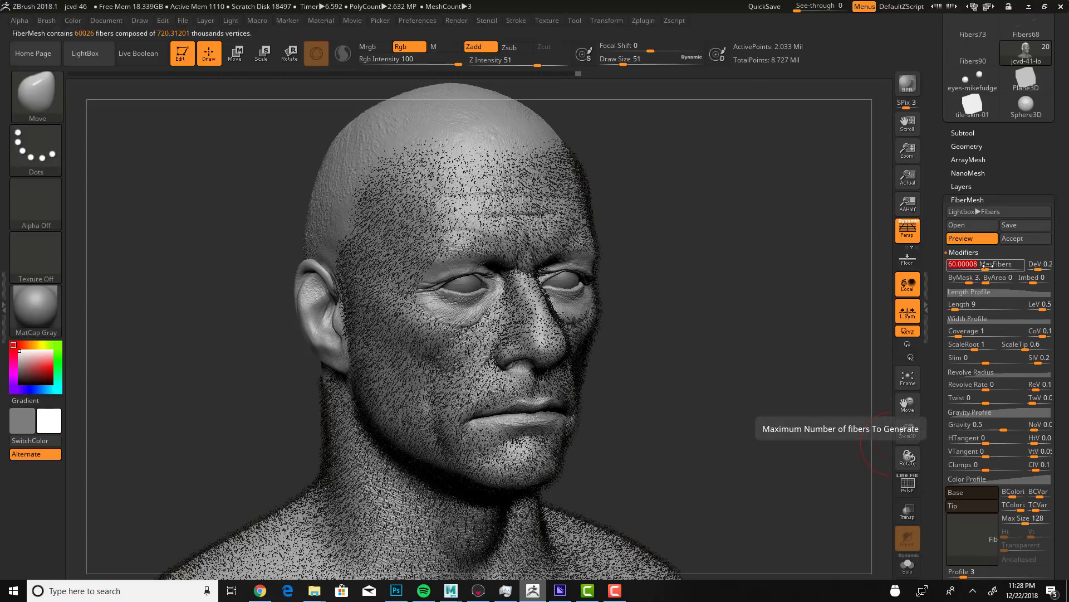
Step: Set the FiberMesh maximum fibers to 50 and accept the fibers as a new subtool with Fast Preview activated
{"action": "type", "text": "50"}
{"action": "key", "text": "Return"}
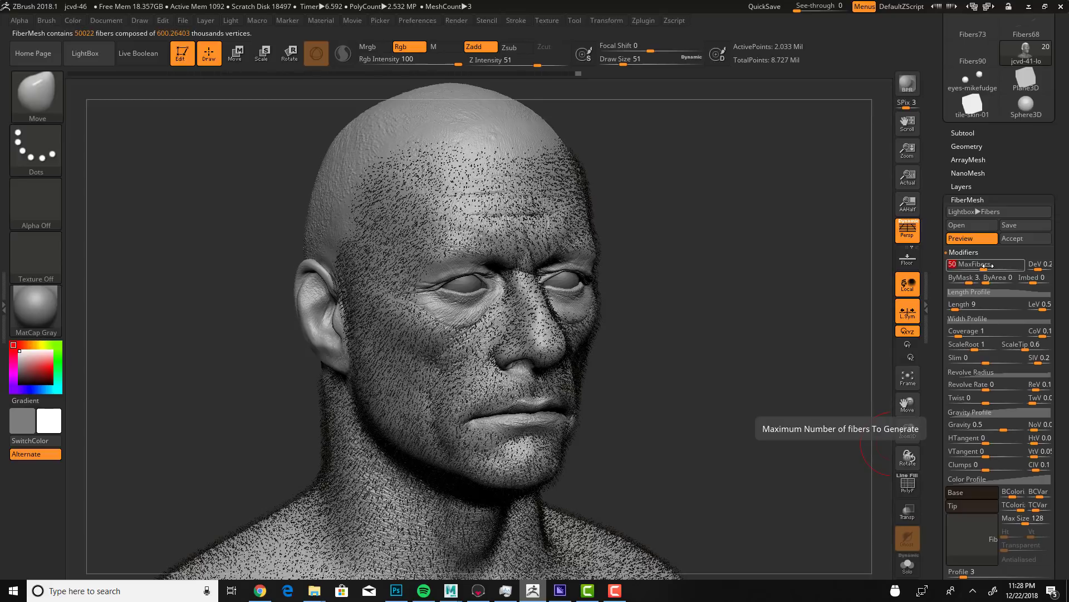
{"action": "left_click", "coordinate": [1019, 238]}
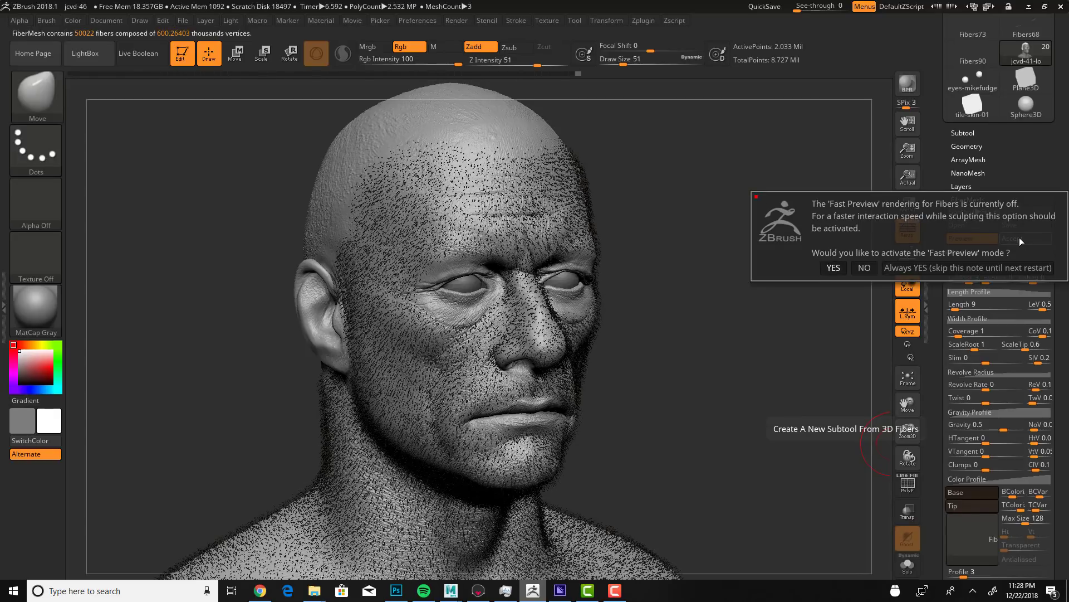
{"action": "left_click", "coordinate": [833, 268]}
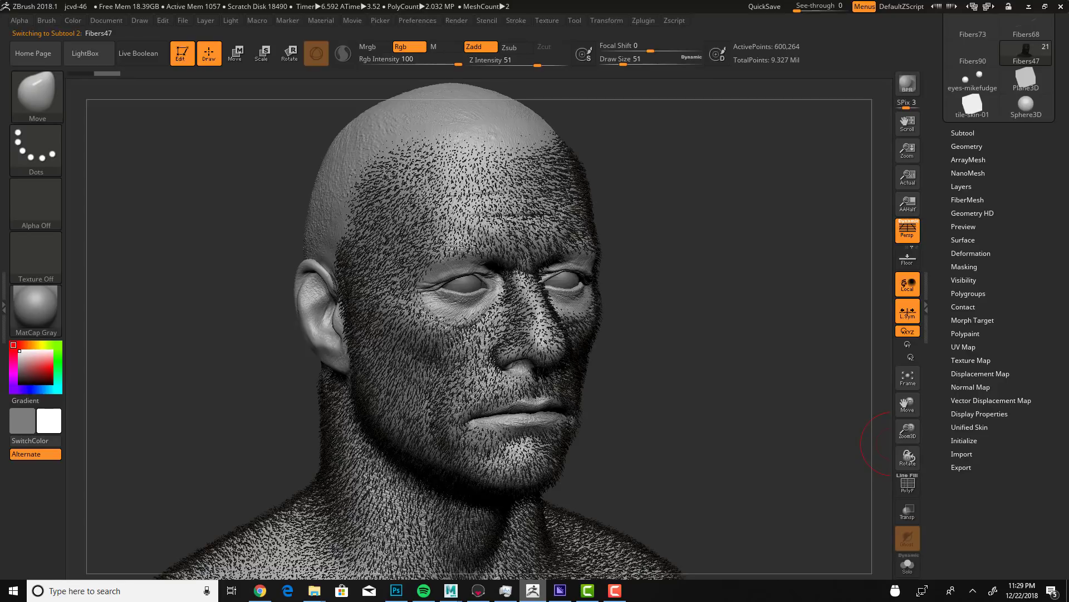
{"action": "left_click", "coordinate": [963, 133]}
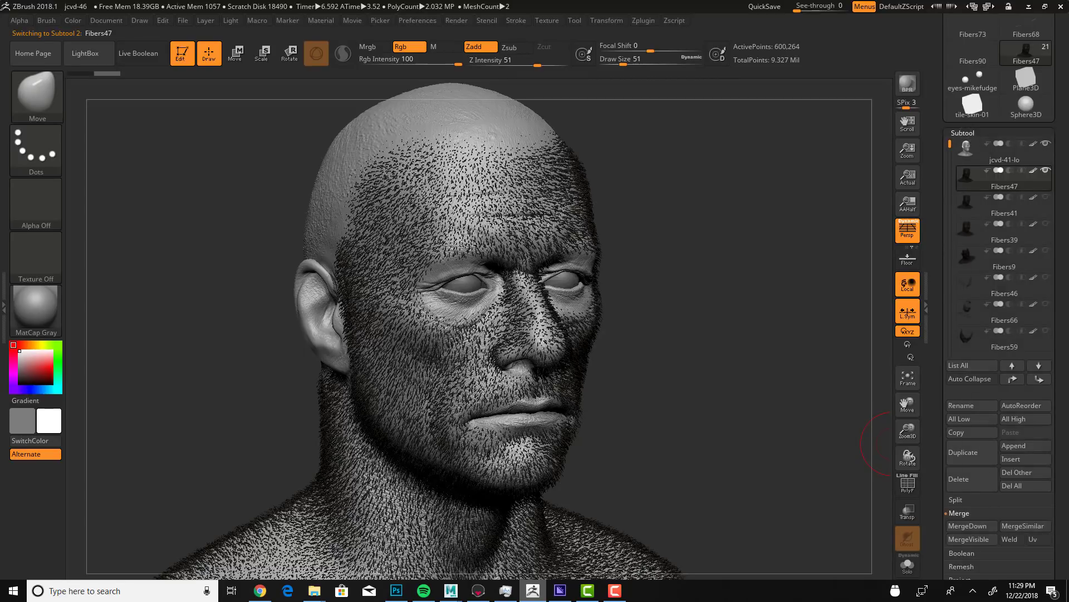
{"action": "left_click", "coordinate": [963, 133]}
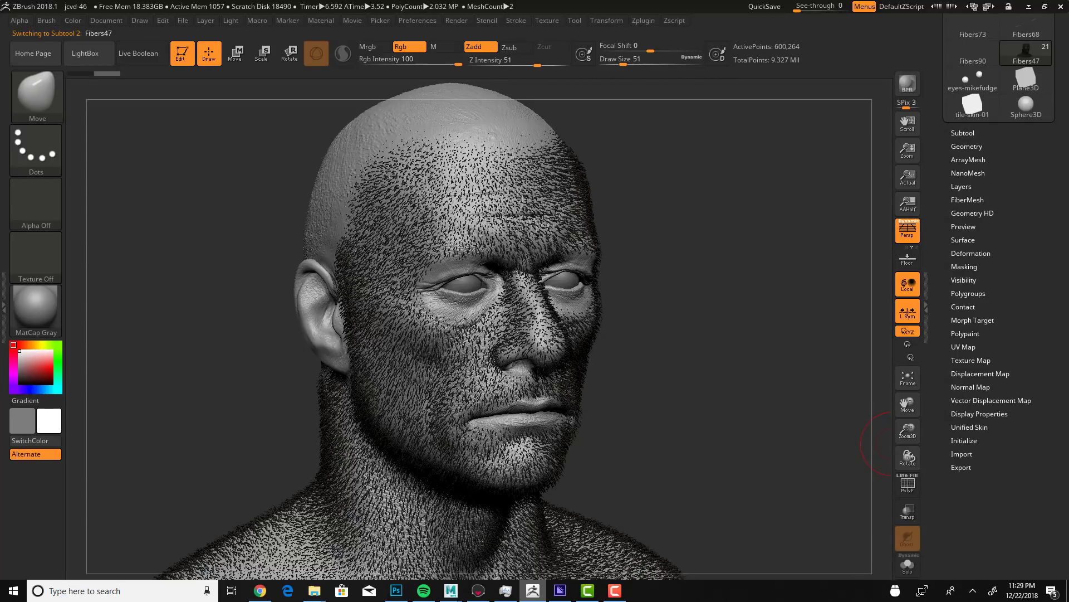
{"action": "left_click", "coordinate": [968, 293]}
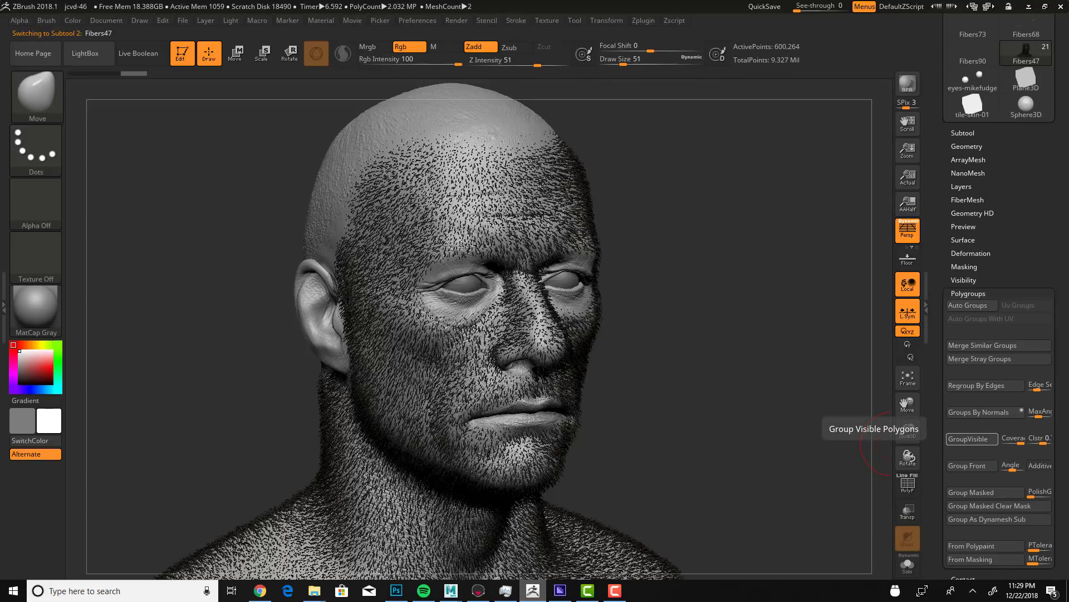
{"action": "left_click", "coordinate": [968, 294]}
Step: Export the fiber subtool to the obj-fbx folder as mentorship-fuzz-v2.OBJ
{"action": "left_click_drag", "start_coordinate": [1016, 151], "coordinate": [1014, 292]}
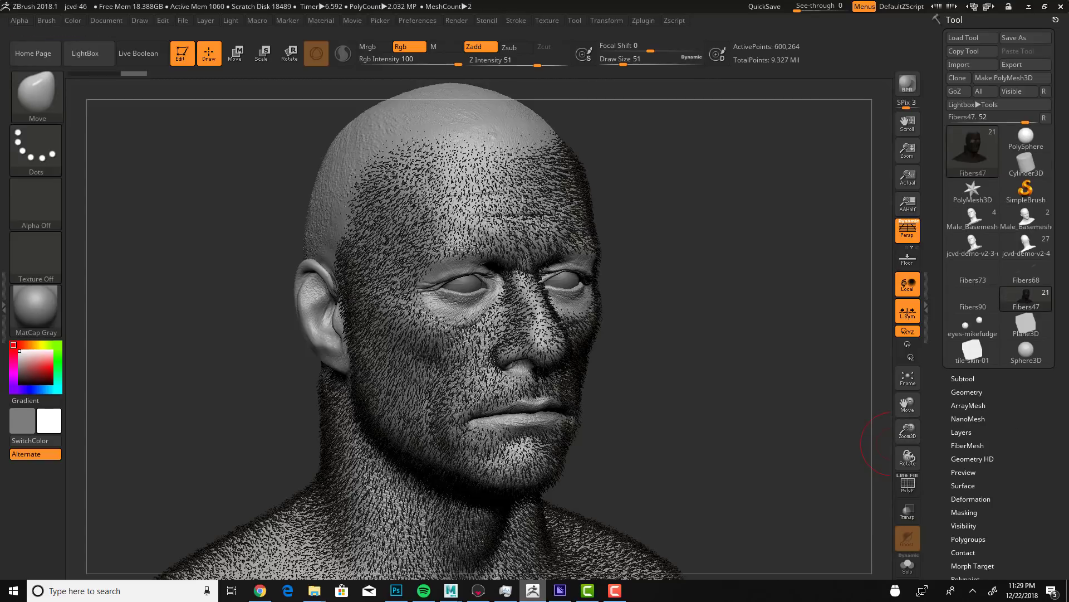
{"action": "left_click", "coordinate": [1014, 65]}
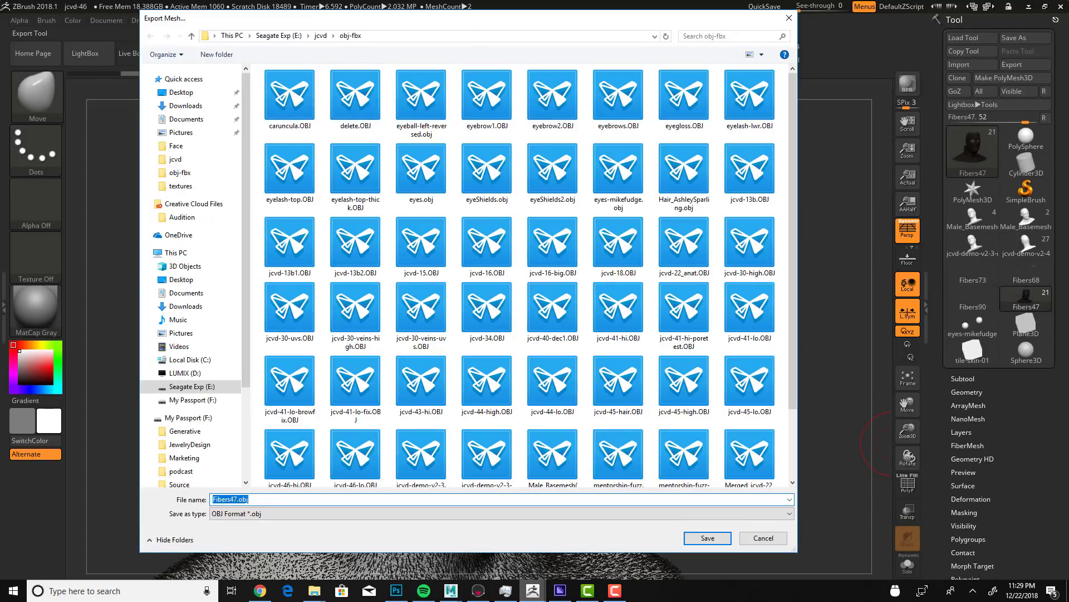
{"action": "left_click_drag", "start_coordinate": [797, 350], "coordinate": [802, 456]}
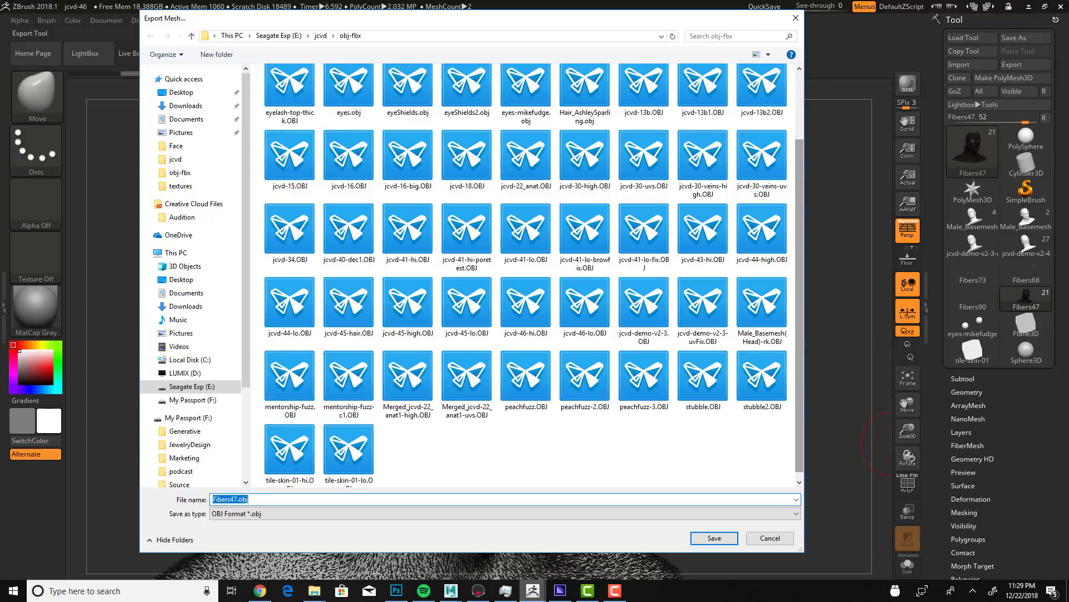
{"action": "left_click", "coordinate": [349, 384]}
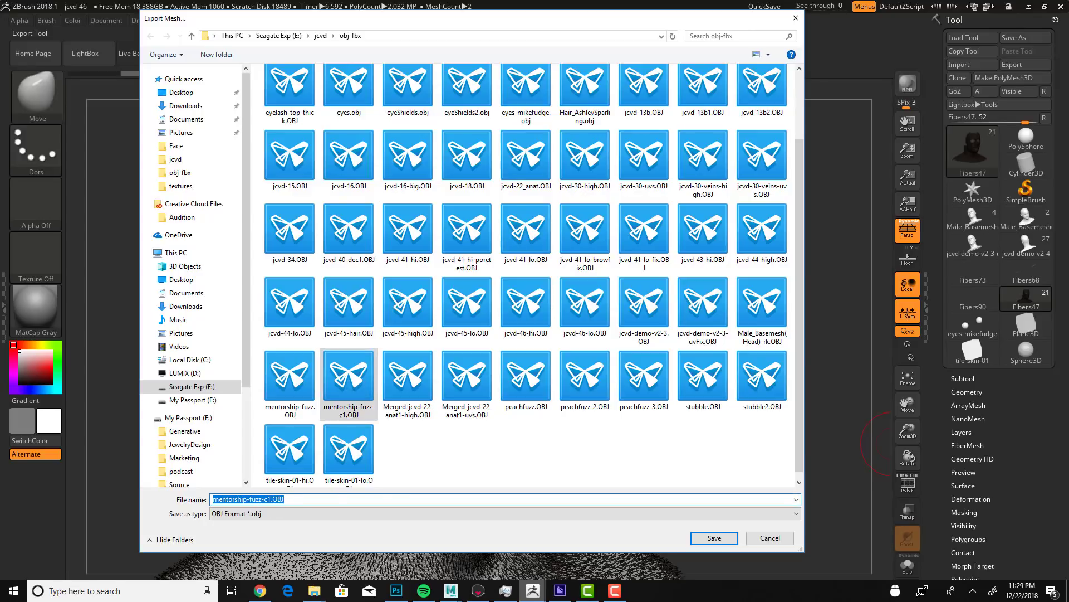
{"action": "left_click", "coordinate": [280, 499]}
{"action": "key", "text": "BackSpace"}
{"action": "key", "text": "BackSpace"}
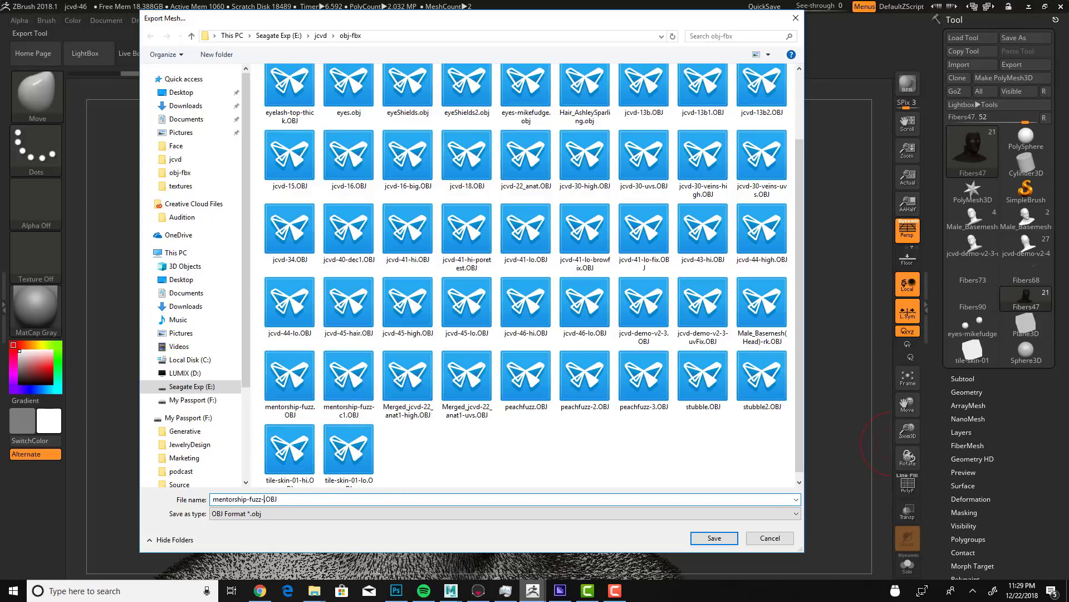
{"action": "type", "text": "v2"}
{"action": "key", "text": "Return"}
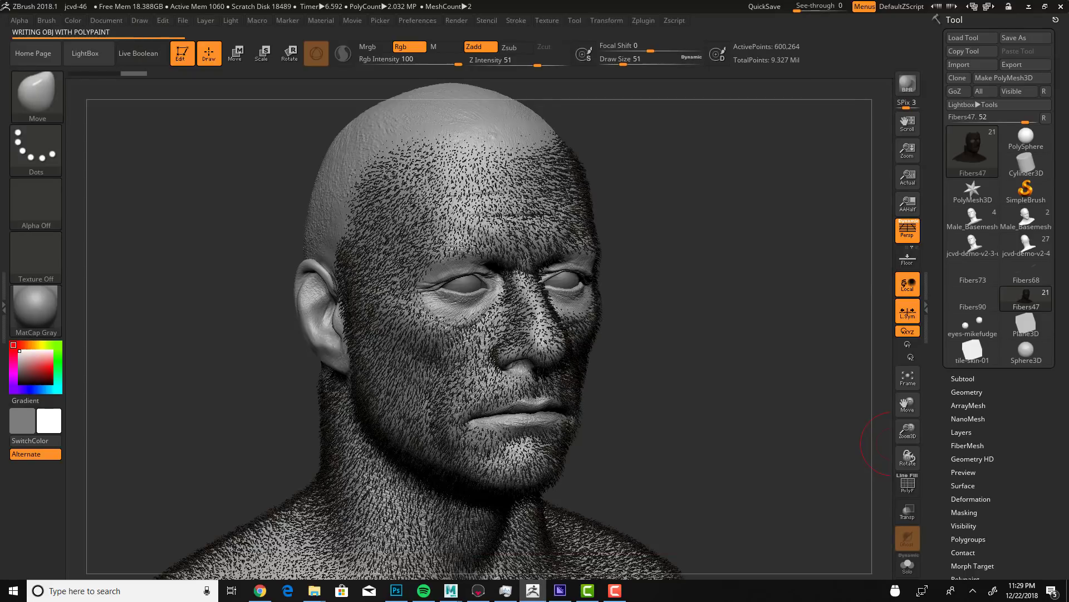
Step: Switch to Maya and delete the old fuzz group, group1, from the scene
{"action": "key", "text": "alt+Tab"}
{"action": "key", "text": "alt+Tab"}
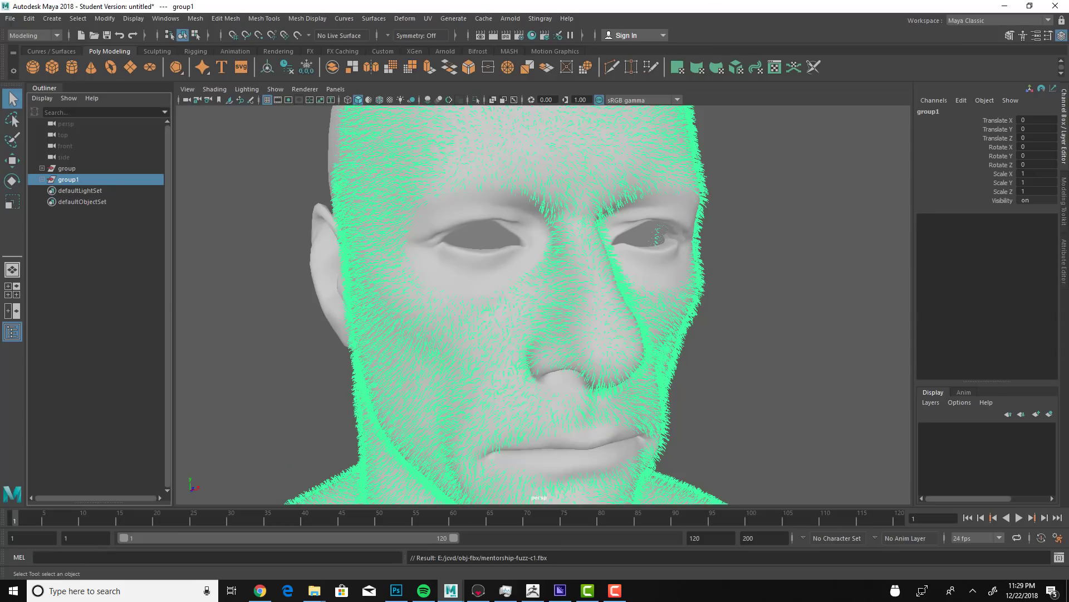
{"action": "left_click", "coordinate": [712, 538]}
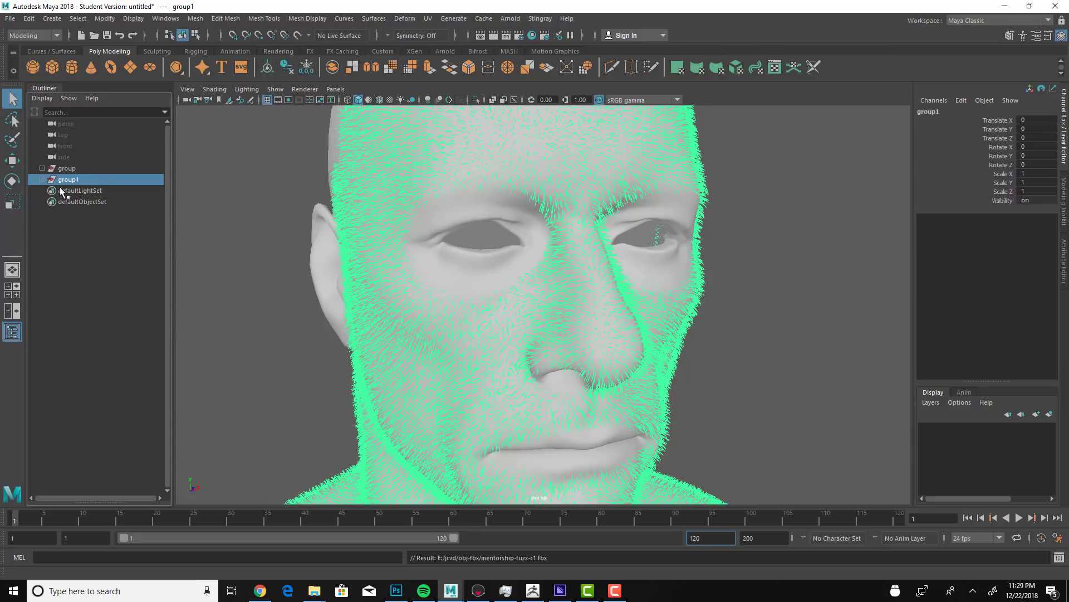
{"action": "left_click", "coordinate": [78, 179]}
{"action": "key", "text": "Delete"}
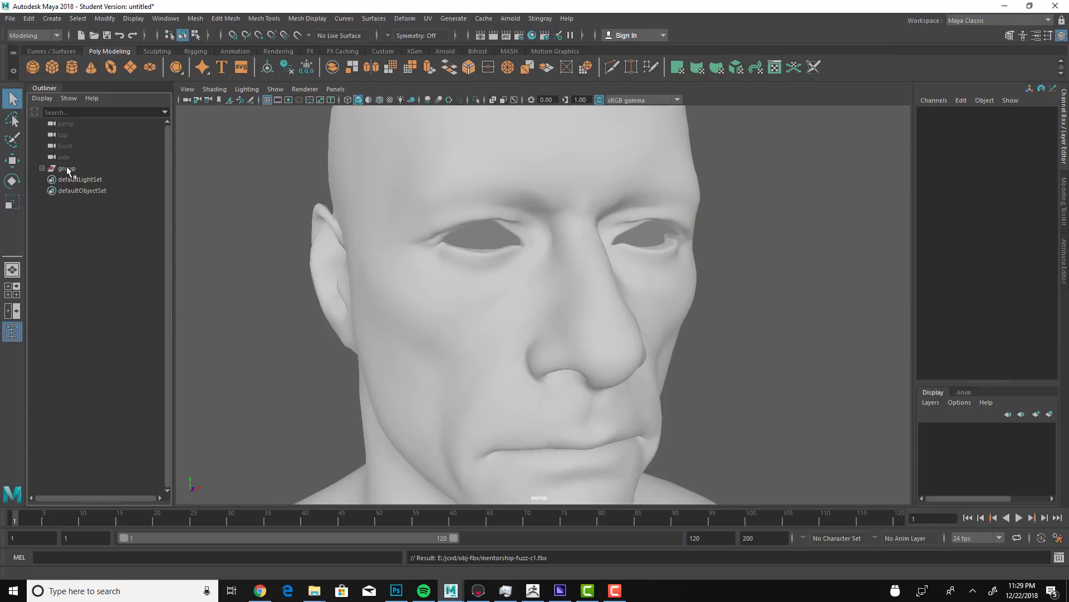
Step: Import mentorship-fuzz-v2.OBJ from the obj-fbx folder into the scene
{"action": "left_click", "coordinate": [11, 20]}
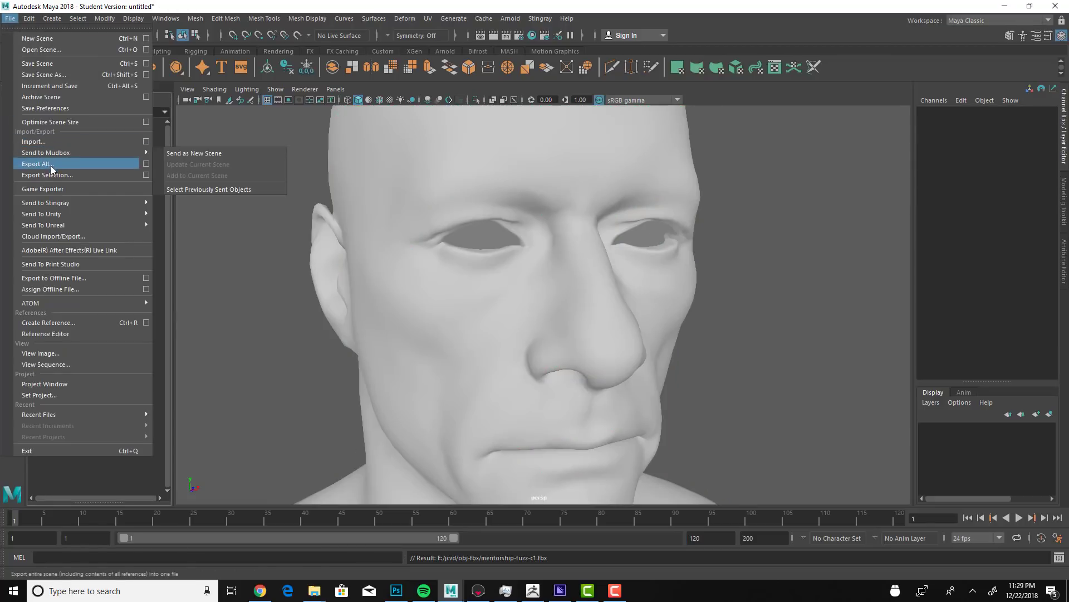
{"action": "left_click", "coordinate": [49, 146]}
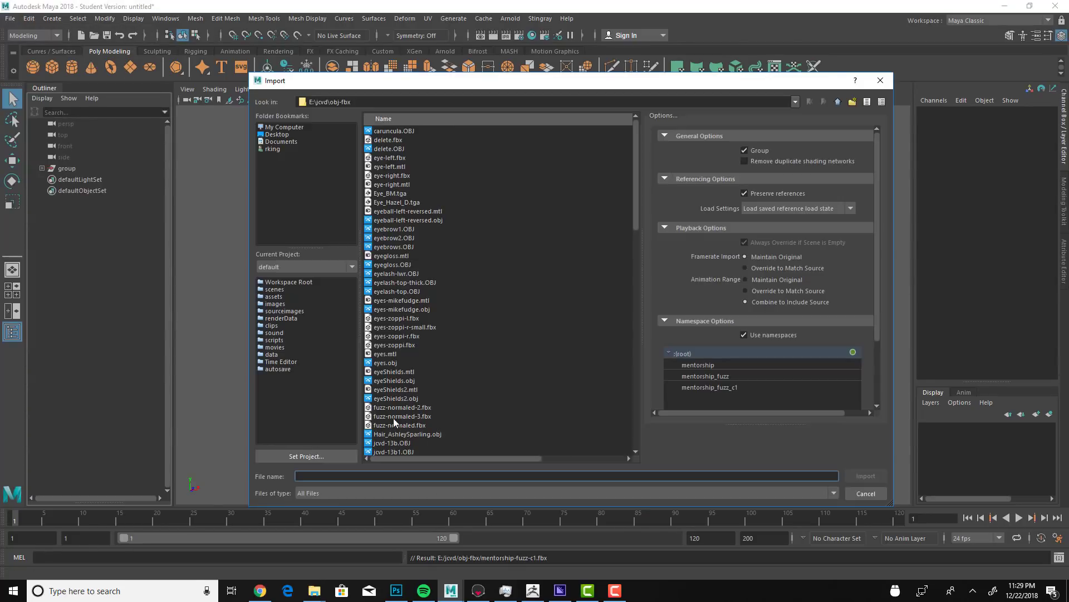
{"action": "scroll", "coordinate": [393, 418], "scroll_direction": "down", "scroll_amount": 20}
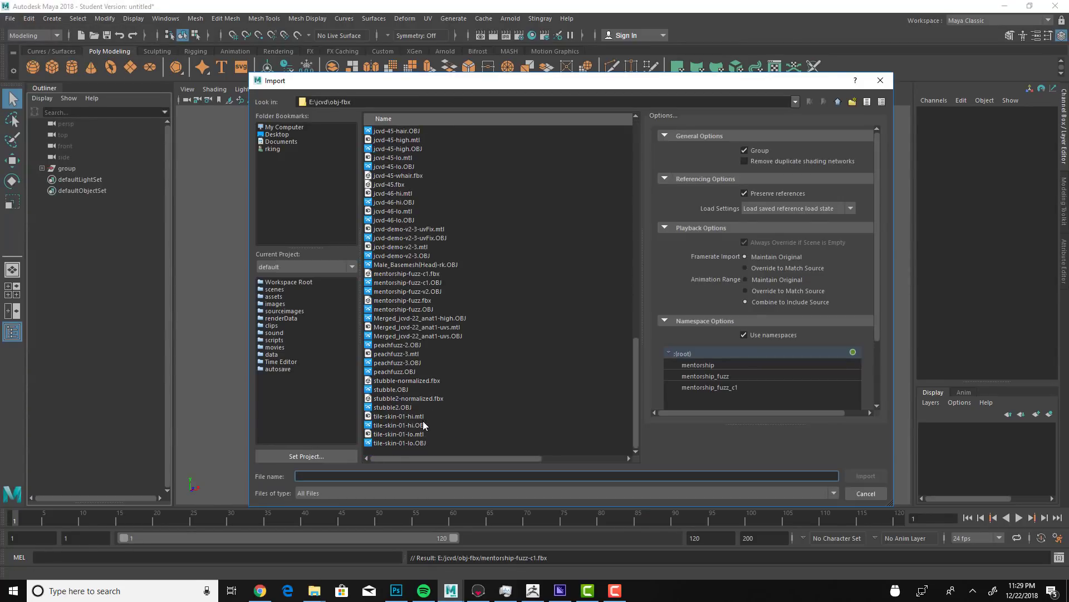
{"action": "left_click", "coordinate": [430, 291]}
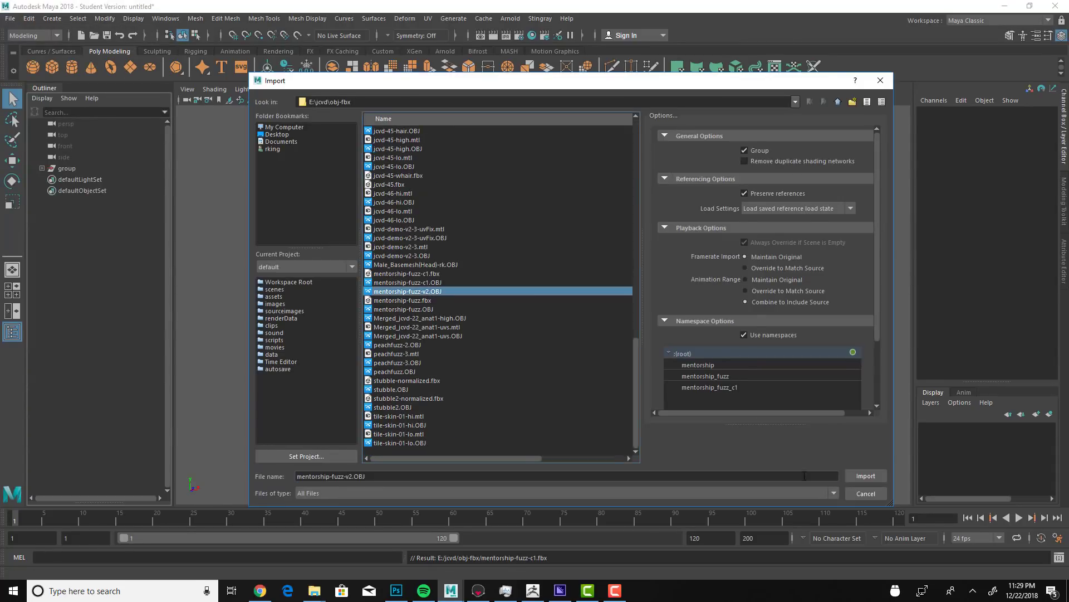
{"action": "left_click", "coordinate": [869, 477]}
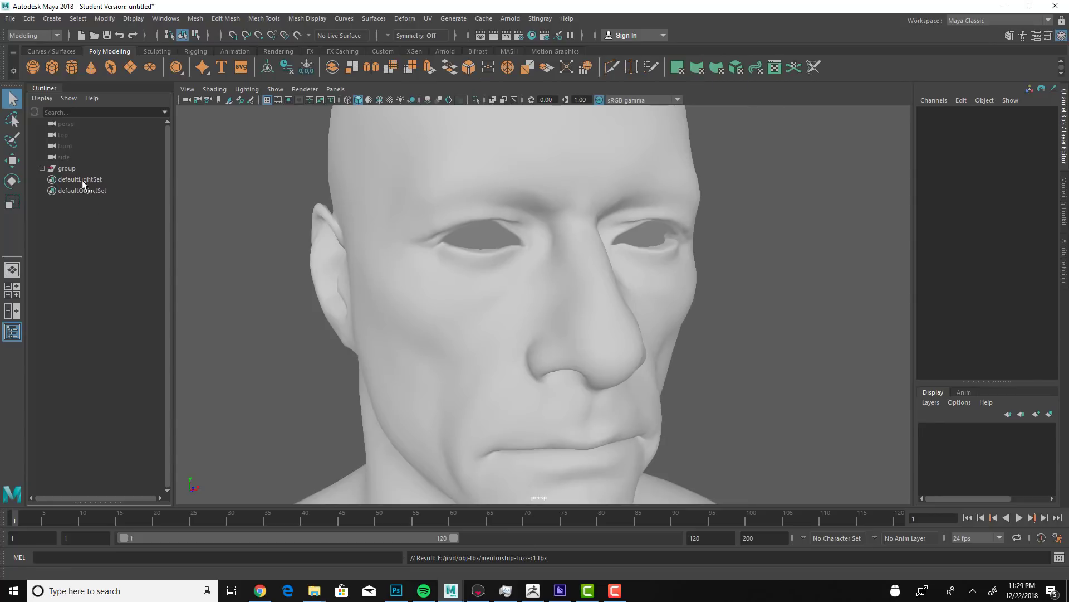
Step: Transfer the mesh attributes from the head group to the newly imported fuzz group
{"action": "left_click", "coordinate": [64, 168]}
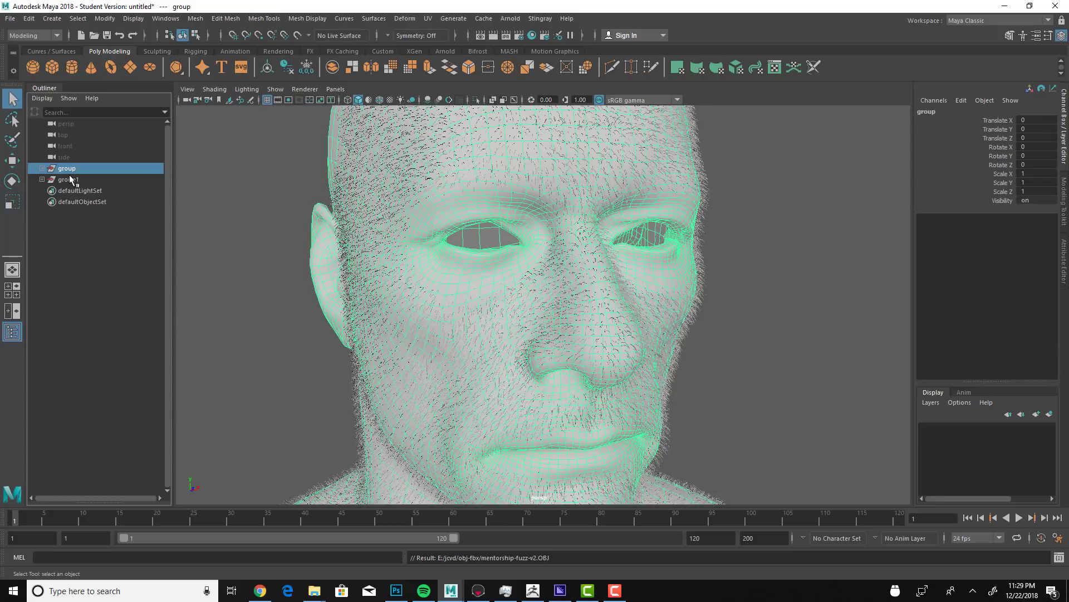
{"action": "left_click", "coordinate": [70, 179], "text": "shift"}
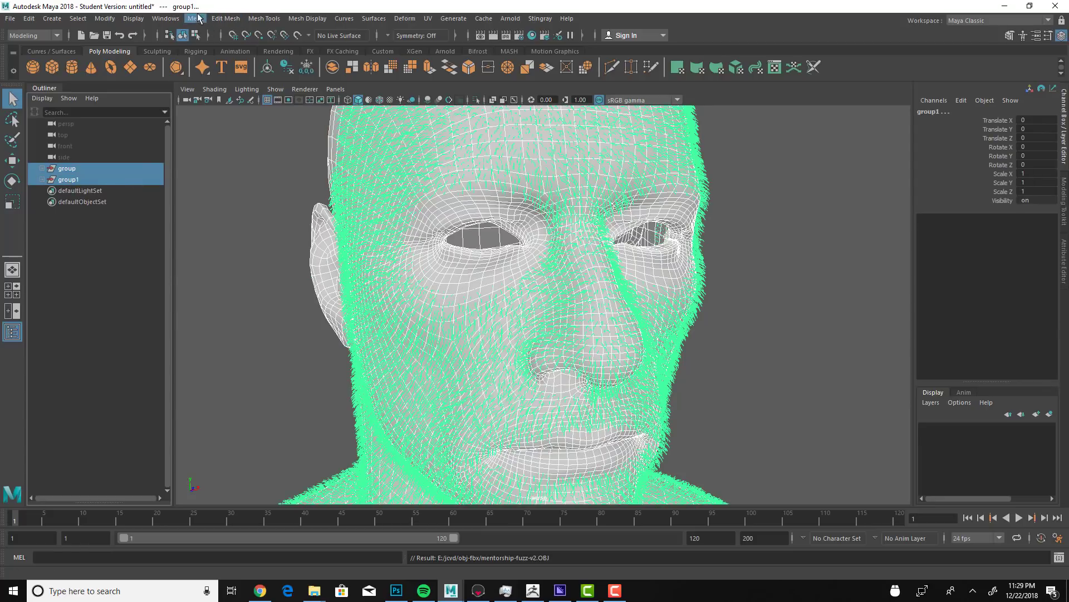
{"action": "left_click", "coordinate": [198, 18]}
{"action": "left_click", "coordinate": [227, 202]}
{"action": "left_click", "coordinate": [256, 272]}
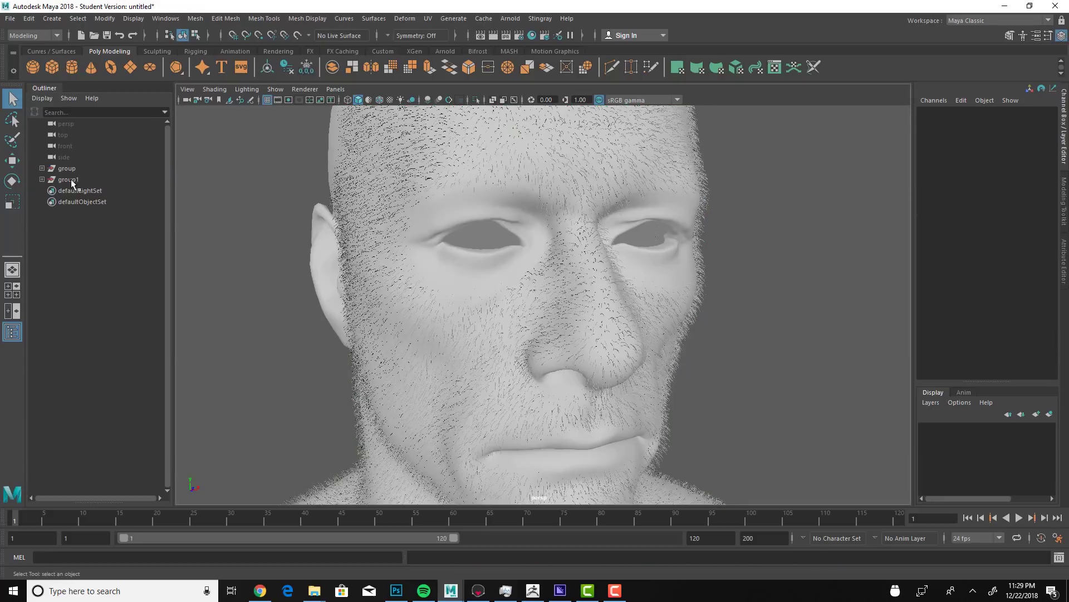
Step: Export only the fuzz group, group1, to the obj-fbx folder as mentorship-fuzz-v2.fbx
{"action": "left_click", "coordinate": [70, 180]}
{"action": "left_click", "coordinate": [10, 18]}
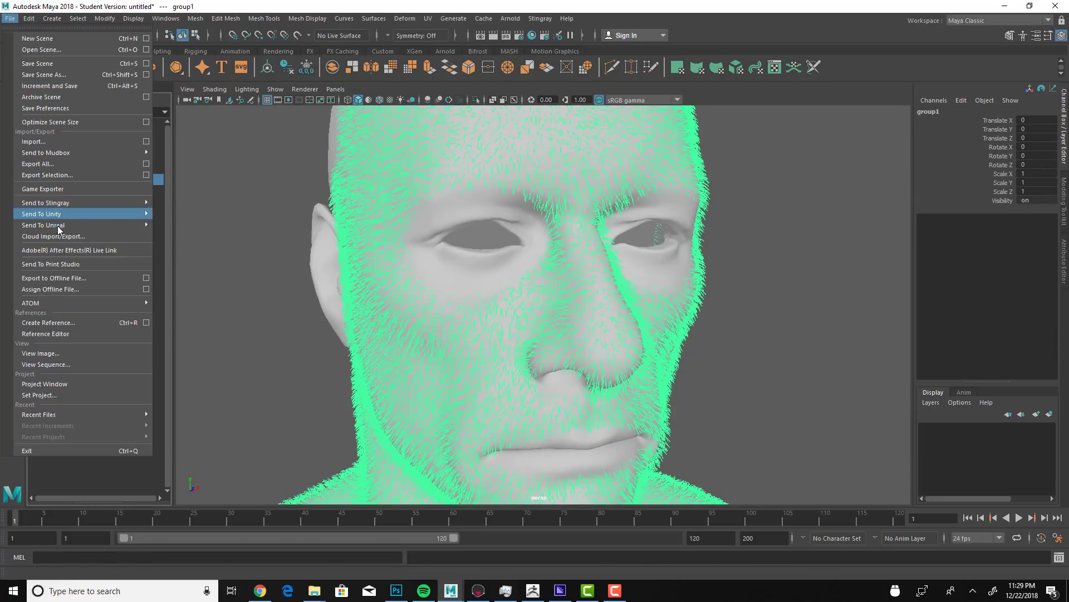
{"action": "left_click", "coordinate": [50, 175]}
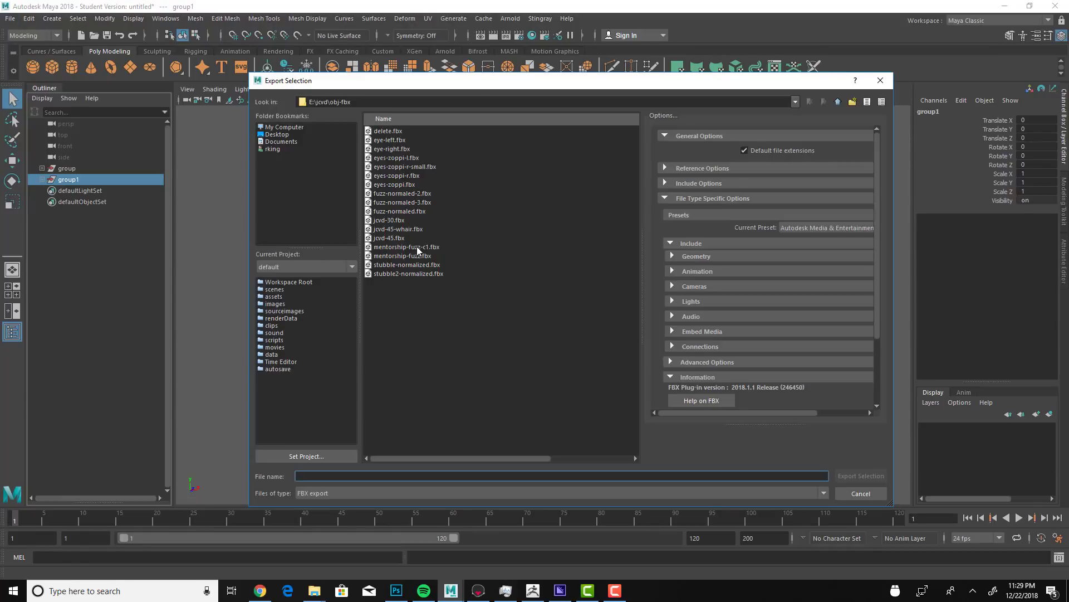
{"action": "left_click", "coordinate": [420, 248]}
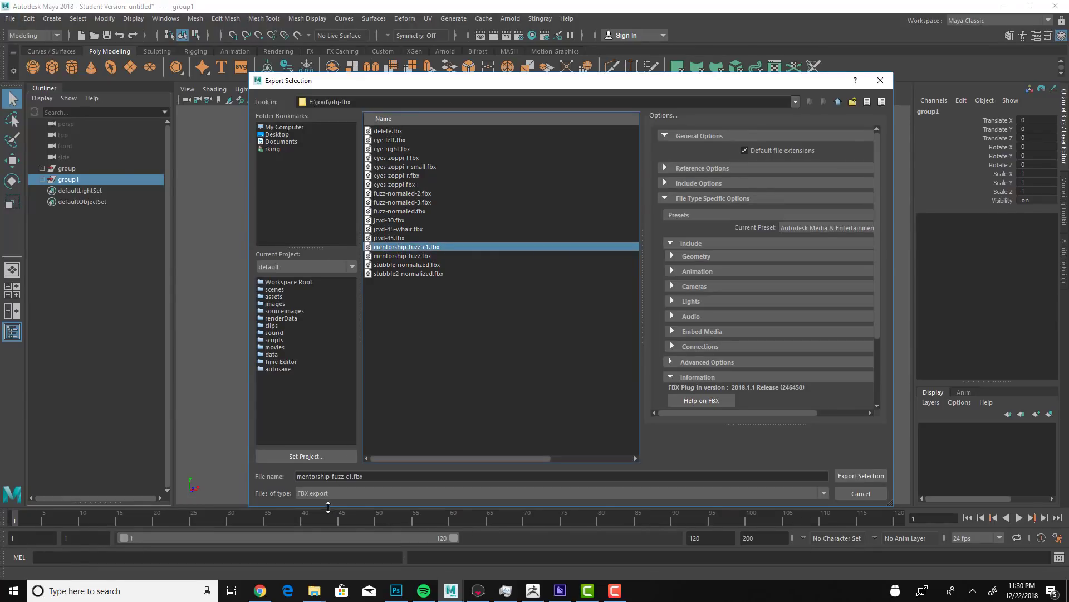
{"action": "left_click", "coordinate": [355, 476]}
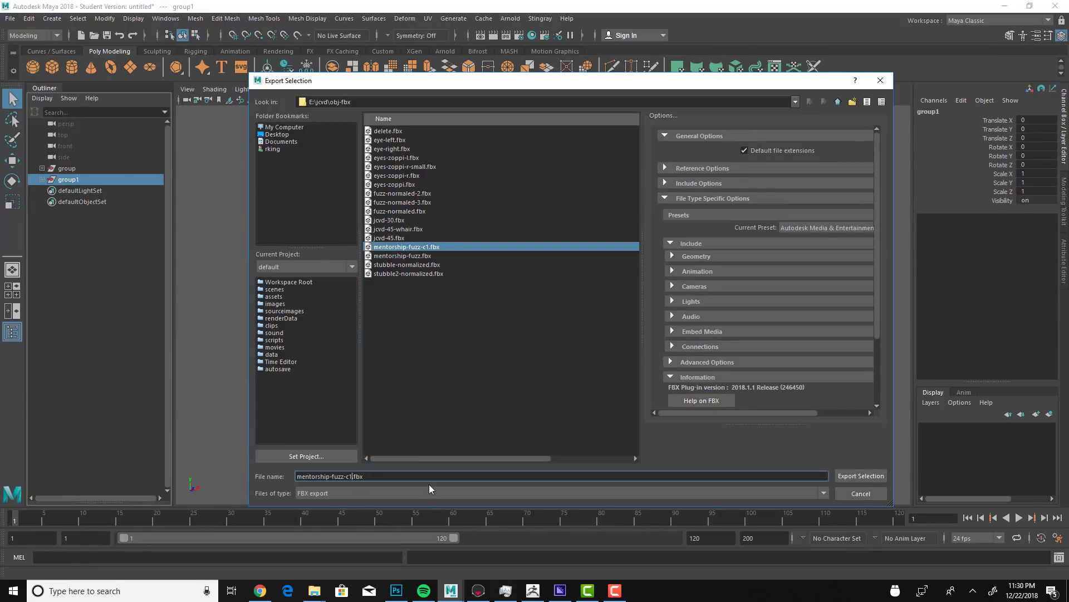
{"action": "key", "text": "BackSpace"}
{"action": "key", "text": "BackSpace"}
{"action": "type", "text": "d1"}
{"action": "key", "text": "Return"}
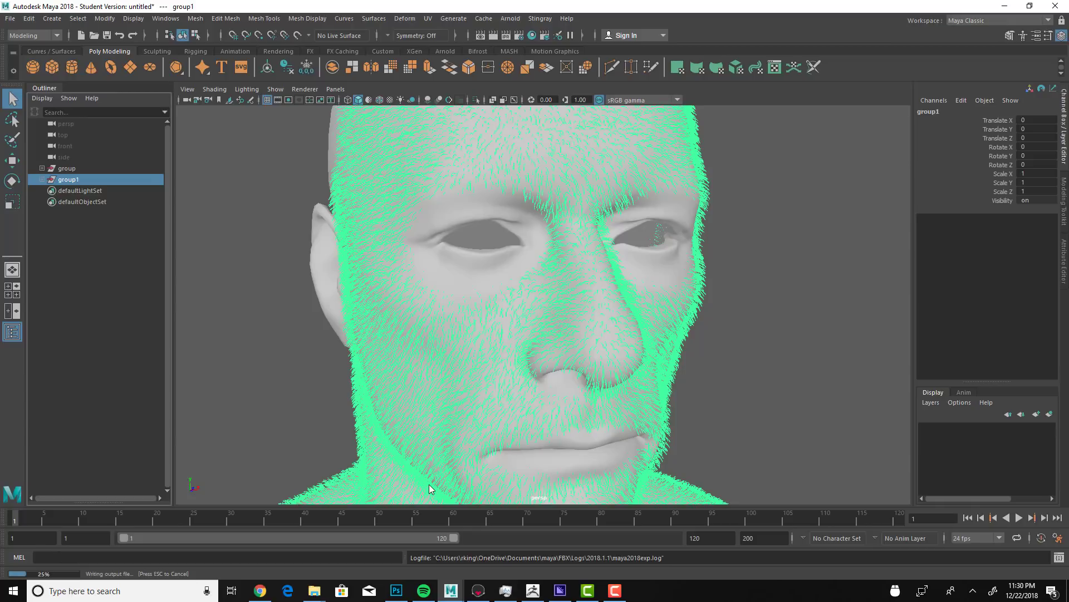
Step: Switch to Marmoset Toolbag and import mentorship-fuzz-v2.fbx into the mentorship scene
{"action": "key", "text": "alt+Tab"}
{"action": "key", "text": "alt+Tab"}
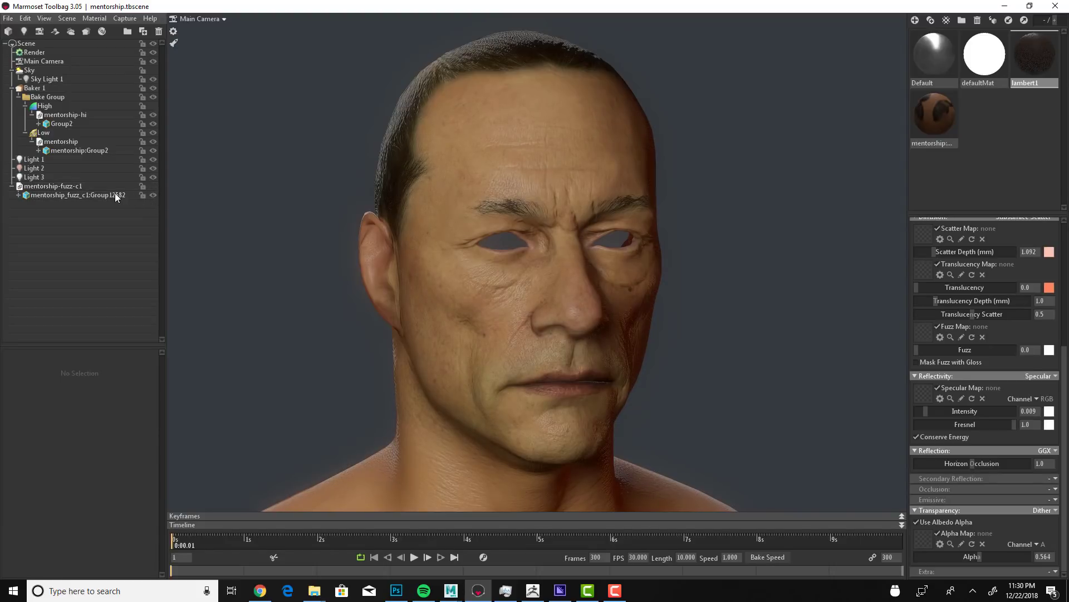
{"action": "left_click", "coordinate": [8, 31]}
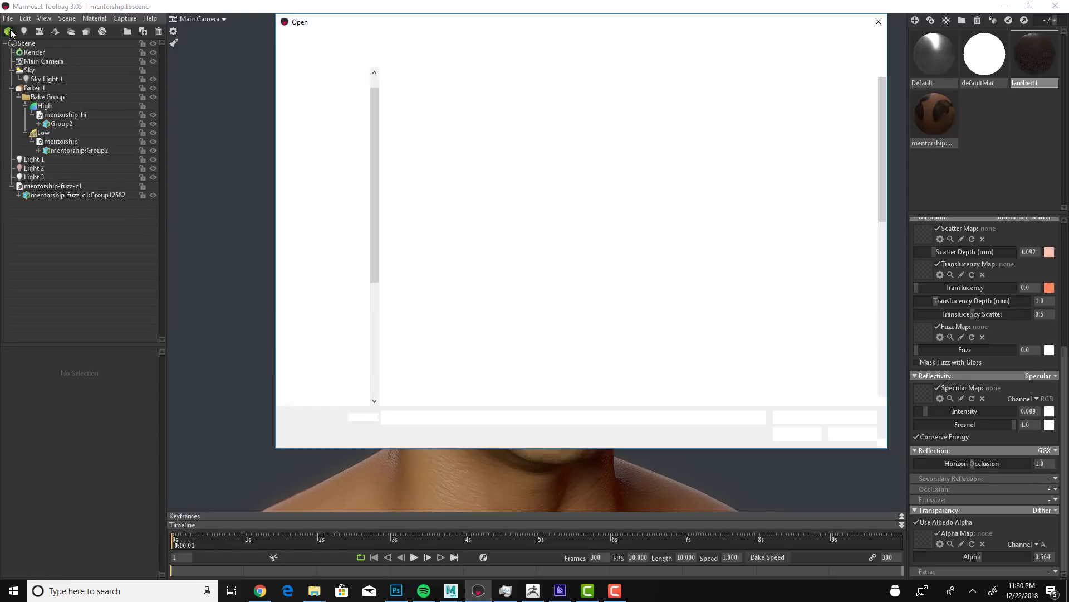
{"action": "scroll", "coordinate": [704, 230], "scroll_direction": "down", "scroll_amount": 10}
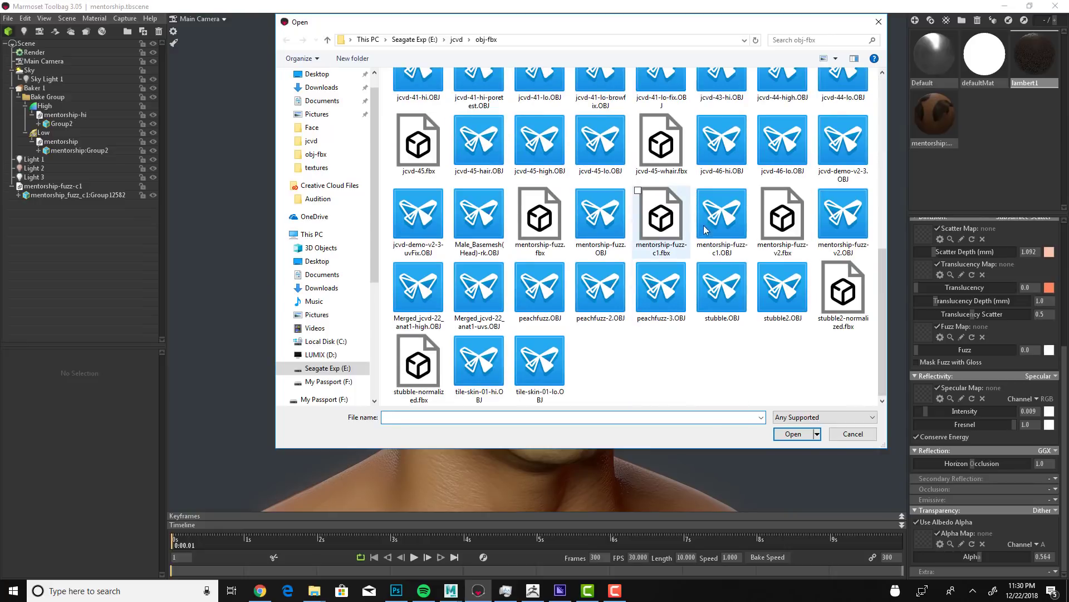
{"action": "left_click", "coordinate": [781, 220]}
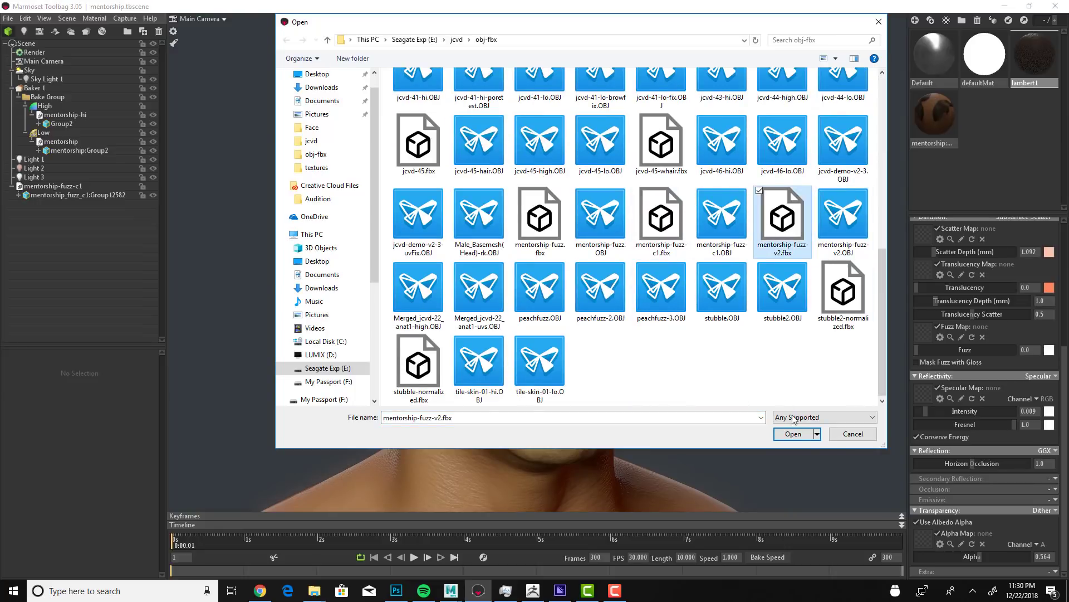
{"action": "left_click", "coordinate": [794, 433]}
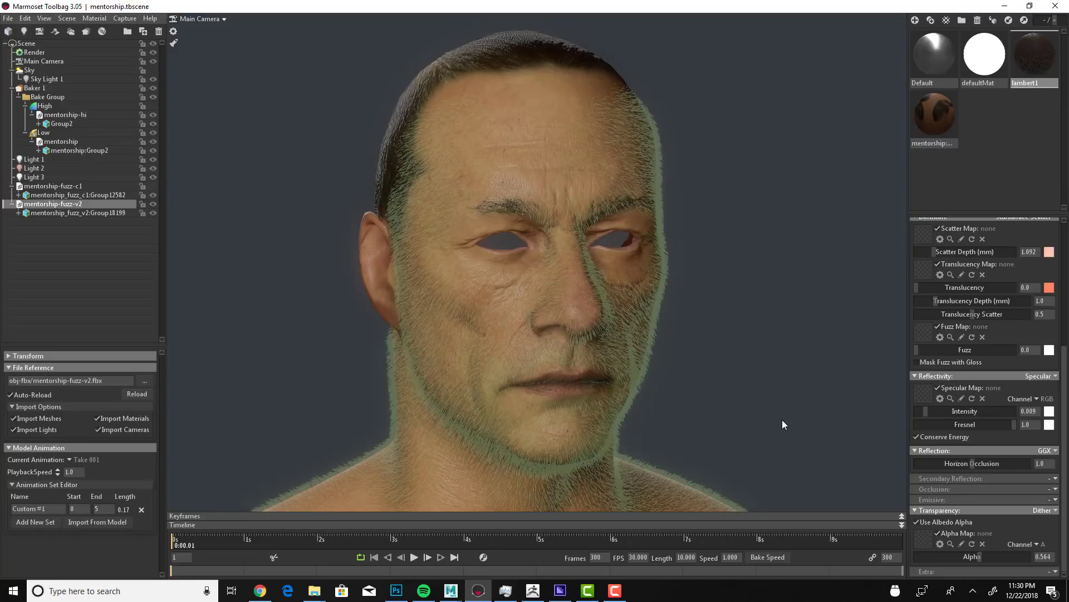
Step: Apply the lambert1 material to the imported mentorship-fuzz-v2 model and check the fuzz from the side of the head
{"action": "right_click", "coordinate": [1041, 62]}
{"action": "left_click", "coordinate": [1025, 89]}
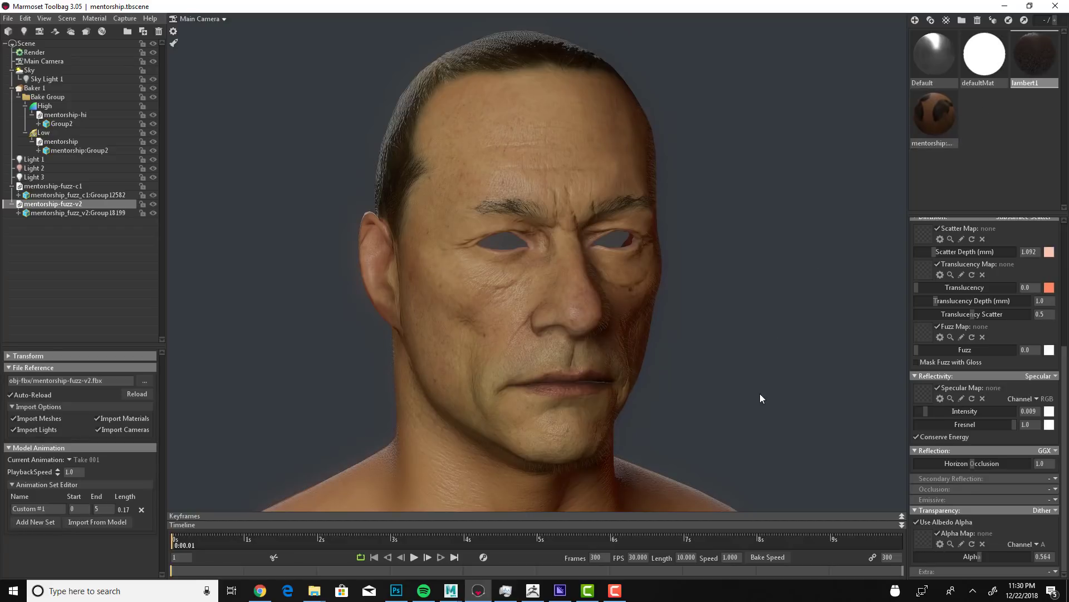
{"action": "left_click_drag", "start_coordinate": [768, 362], "coordinate": [752, 380]}
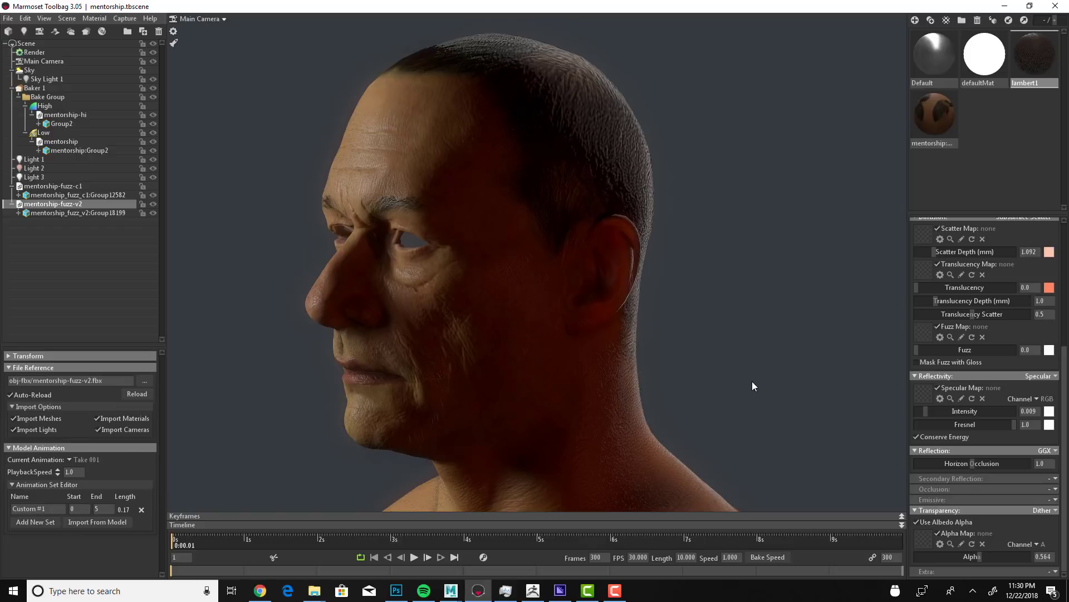
Step: Examine the imported fuzz on both sides of the head and up close around the cheek, eye, nose and mouth
{"action": "left_click_drag", "start_coordinate": [752, 382], "coordinate": [760, 378]}
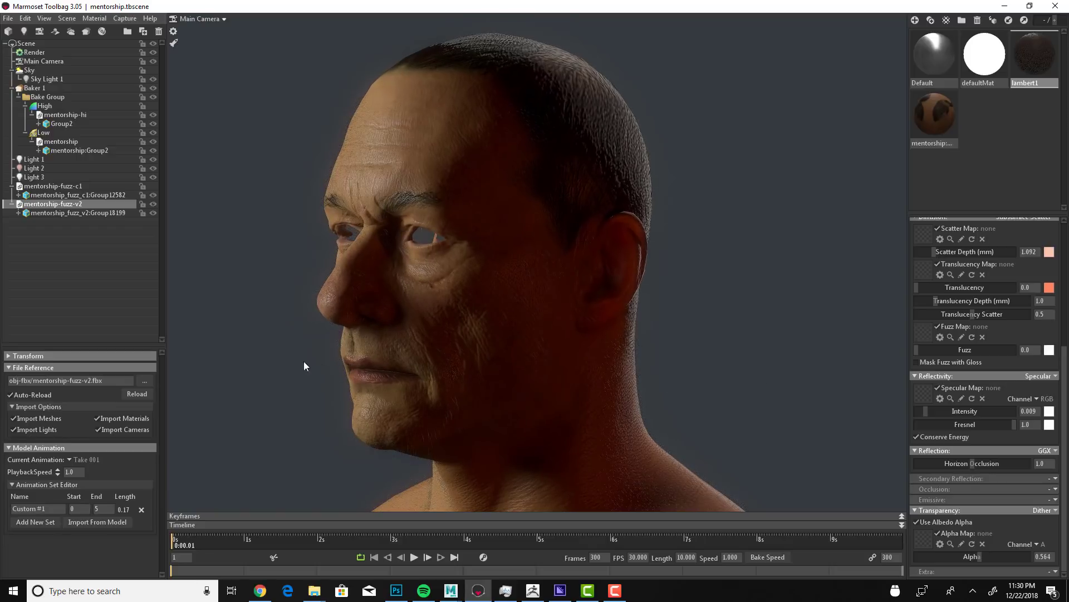
{"action": "left_click", "coordinate": [153, 186]}
{"action": "left_click_drag", "start_coordinate": [365, 390], "coordinate": [314, 366]}
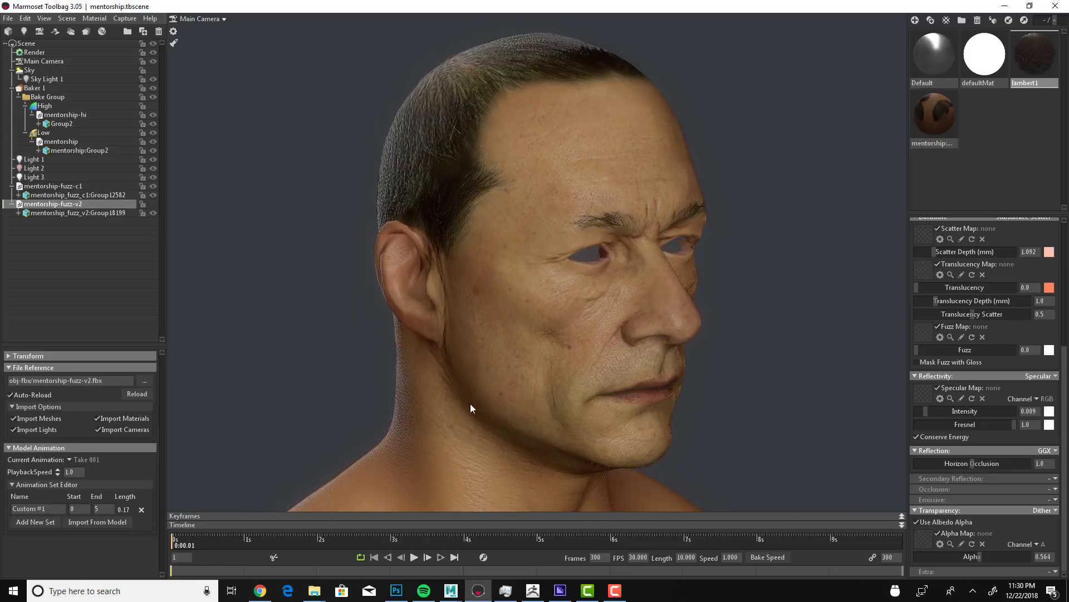
{"action": "scroll", "coordinate": [746, 389], "scroll_direction": "down", "scroll_amount": 2}
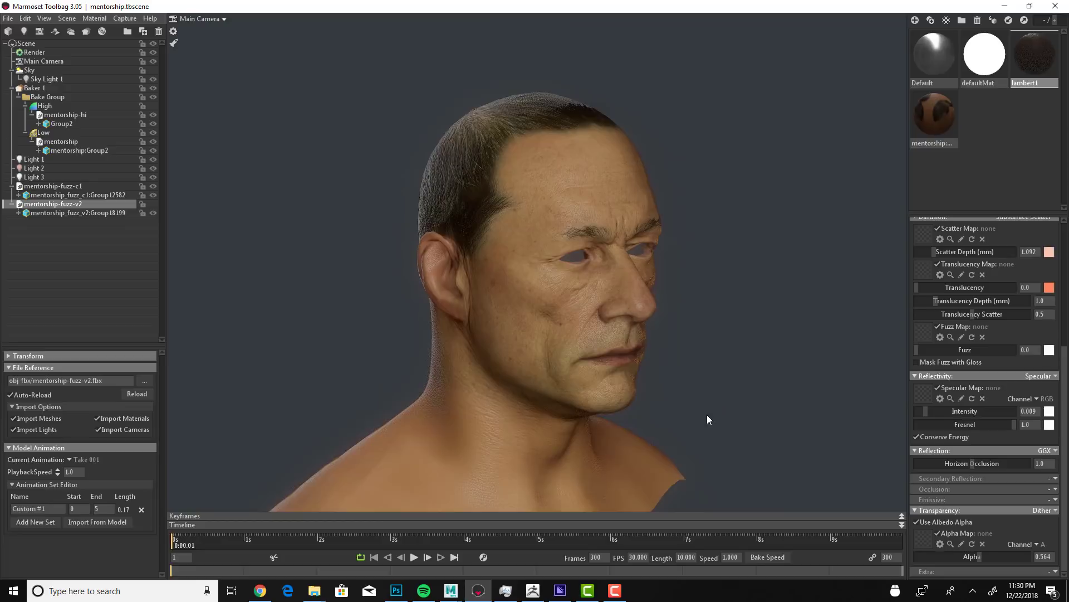
{"action": "scroll", "coordinate": [707, 415], "scroll_direction": "up", "scroll_amount": 5}
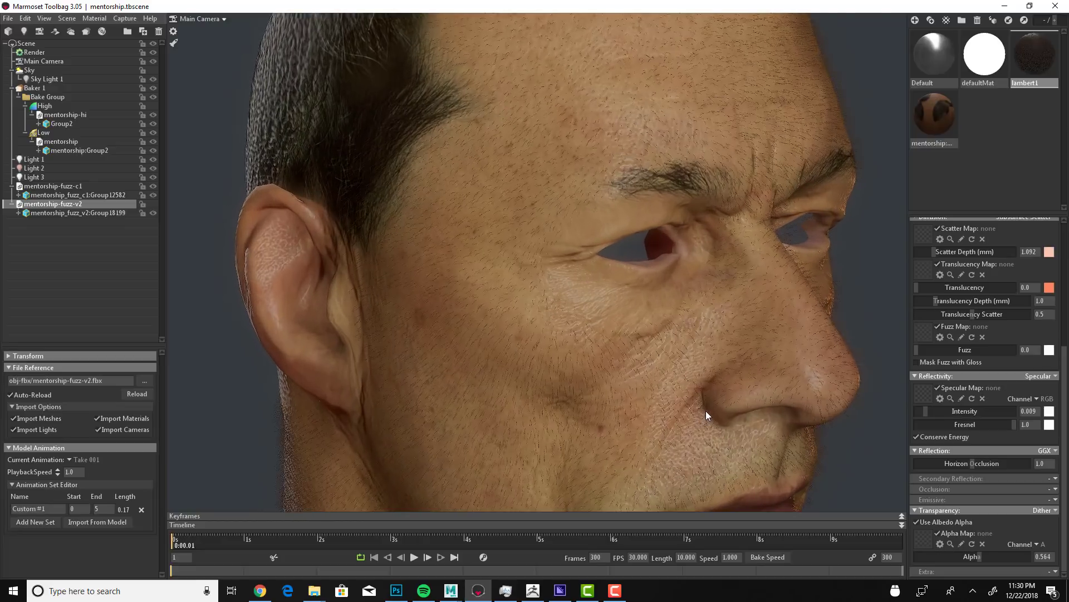
{"action": "scroll", "coordinate": [710, 410], "scroll_direction": "up", "scroll_amount": 5}
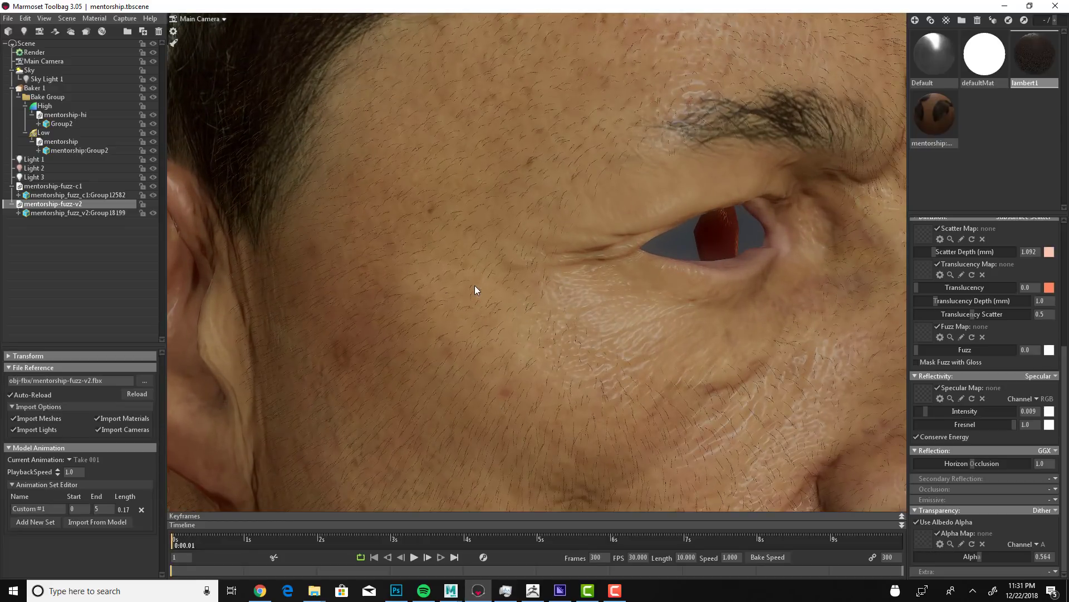
{"action": "left_click_drag", "start_coordinate": [483, 307], "coordinate": [668, 323]}
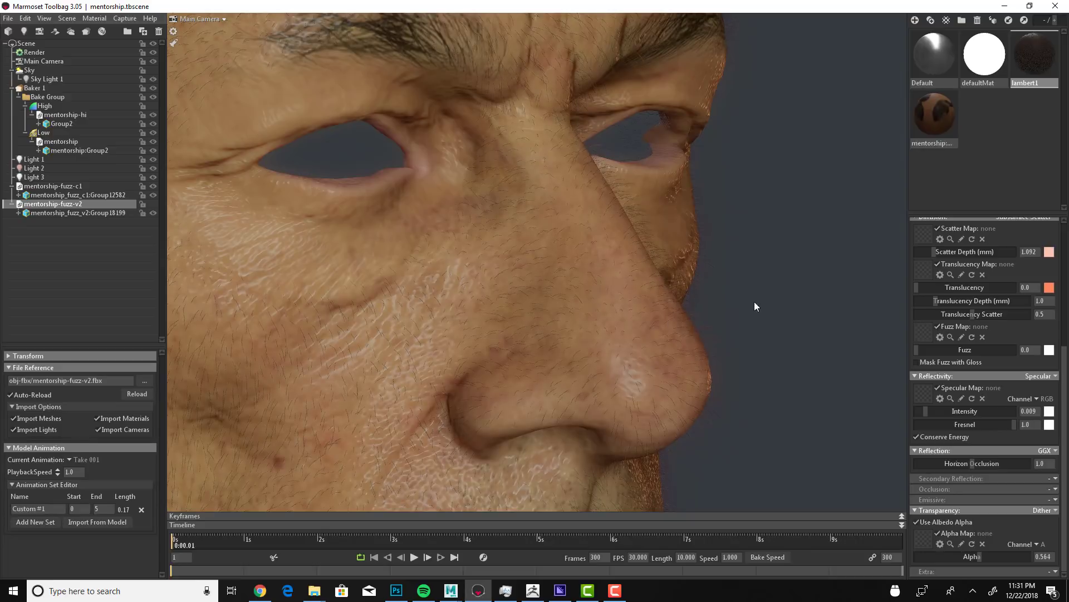
{"action": "left_click_drag", "start_coordinate": [801, 321], "coordinate": [759, 278]}
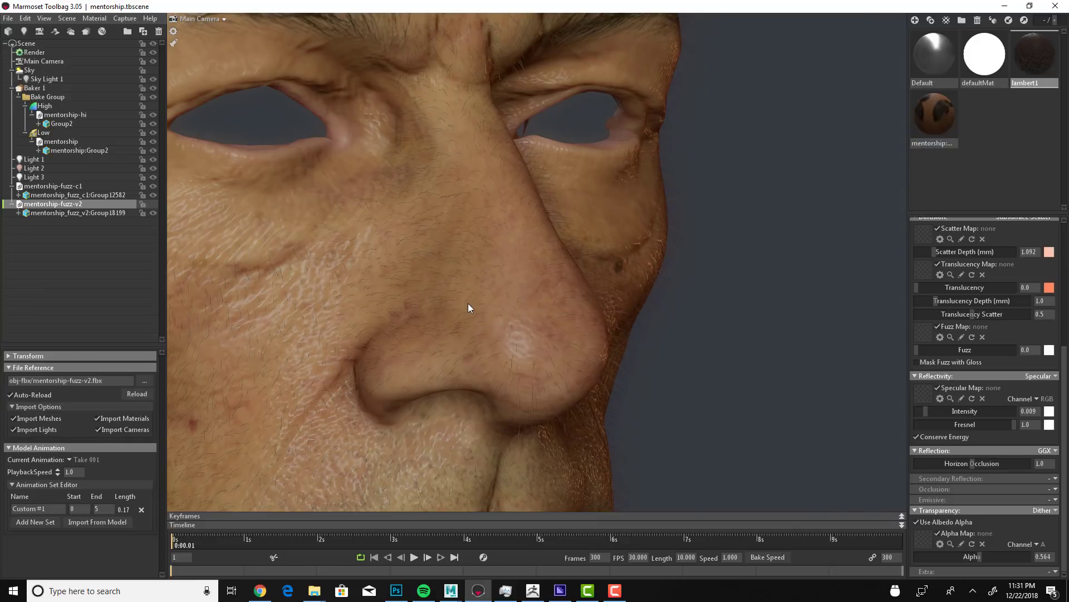
{"action": "scroll", "coordinate": [577, 356], "scroll_direction": "down", "scroll_amount": 3}
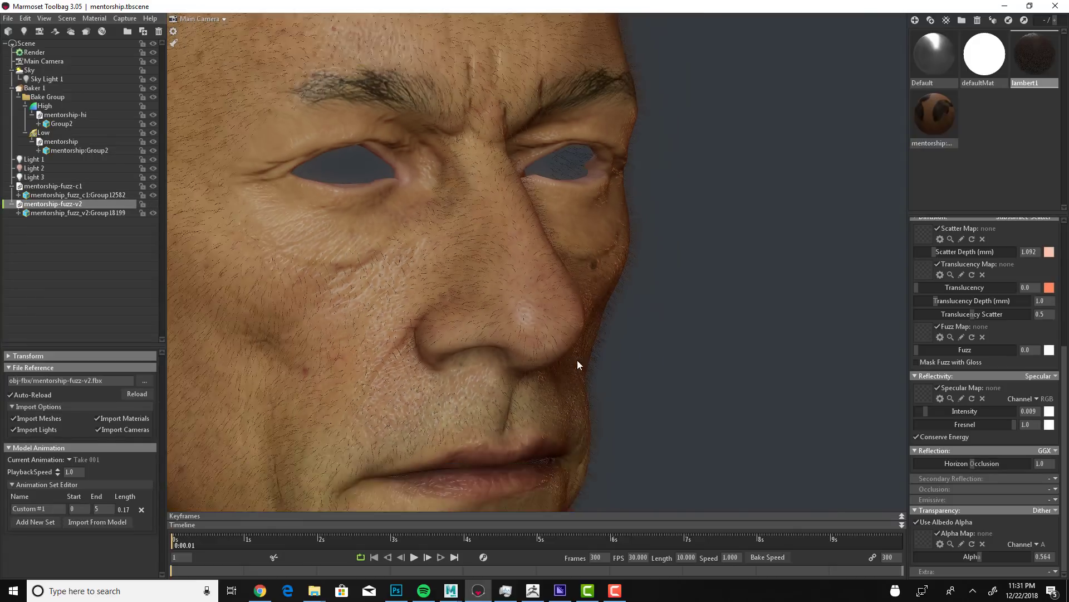
{"action": "scroll", "coordinate": [577, 362], "scroll_direction": "down", "scroll_amount": 3}
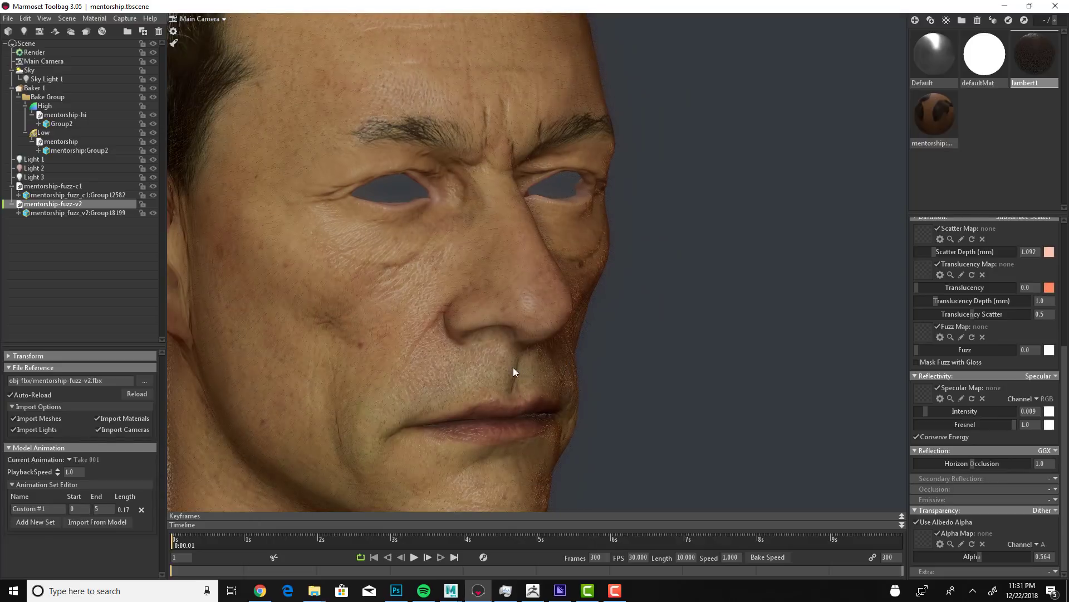
{"action": "scroll", "coordinate": [508, 368], "scroll_direction": "down", "scroll_amount": 2}
{"action": "scroll", "coordinate": [489, 355], "scroll_direction": "down", "scroll_amount": 3}
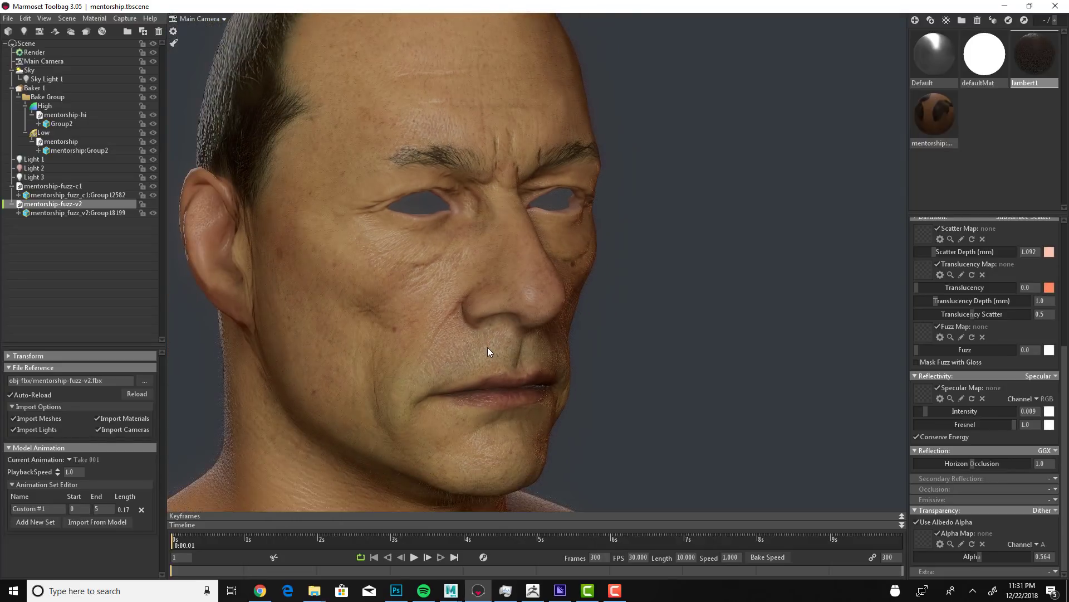
{"action": "scroll", "coordinate": [593, 338], "scroll_direction": "down", "scroll_amount": 3}
{"action": "scroll", "coordinate": [441, 347], "scroll_direction": "up", "scroll_amount": 2}
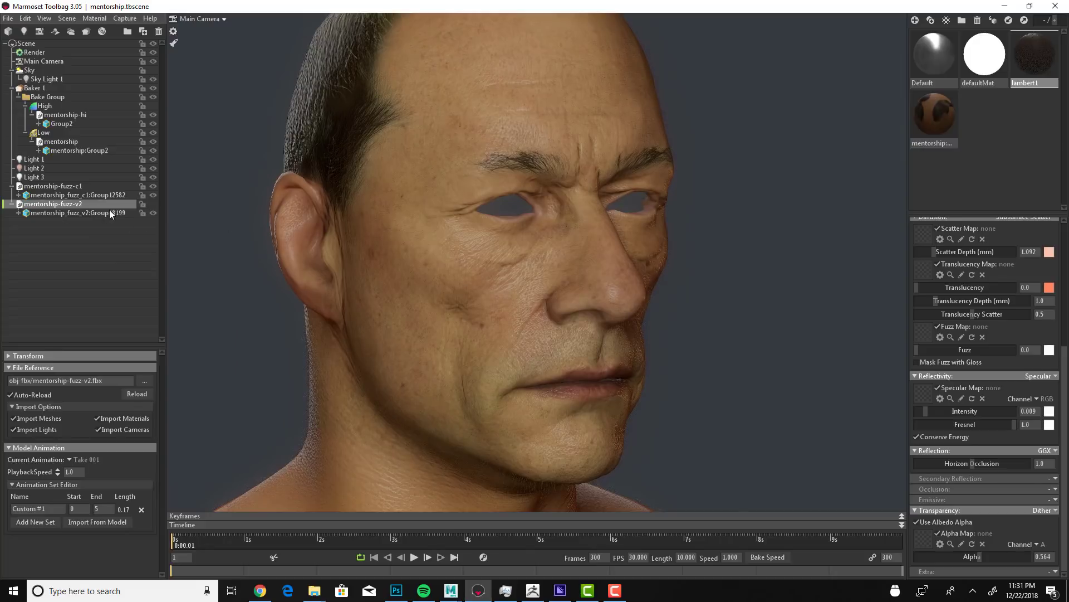
Step: Delete the mentorship-fuzz-v2 model from the scene
{"action": "double_click", "coordinate": [58, 204]}
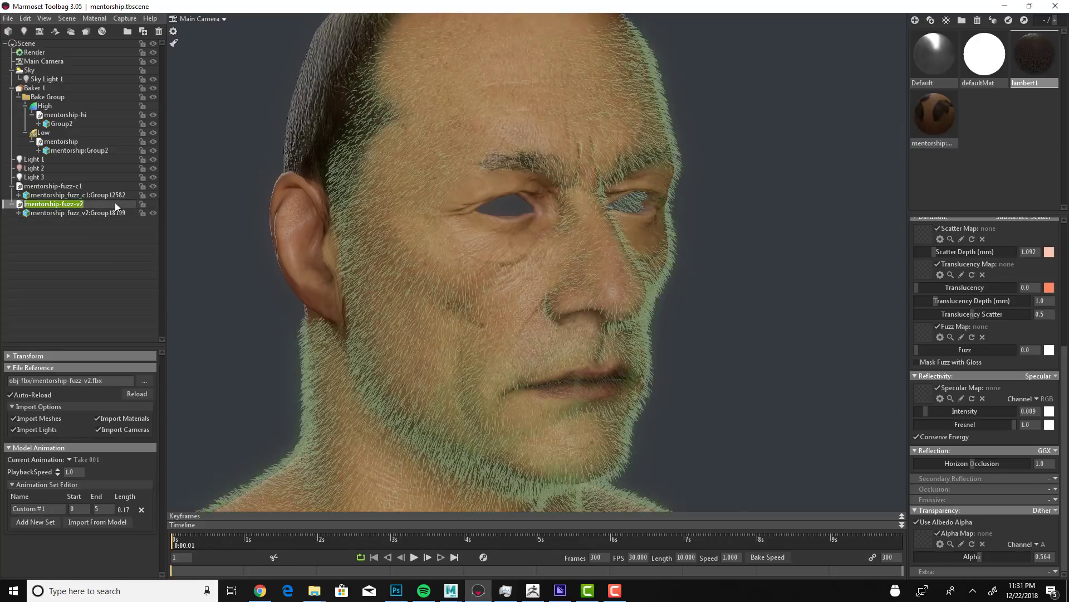
{"action": "left_click", "coordinate": [93, 204]}
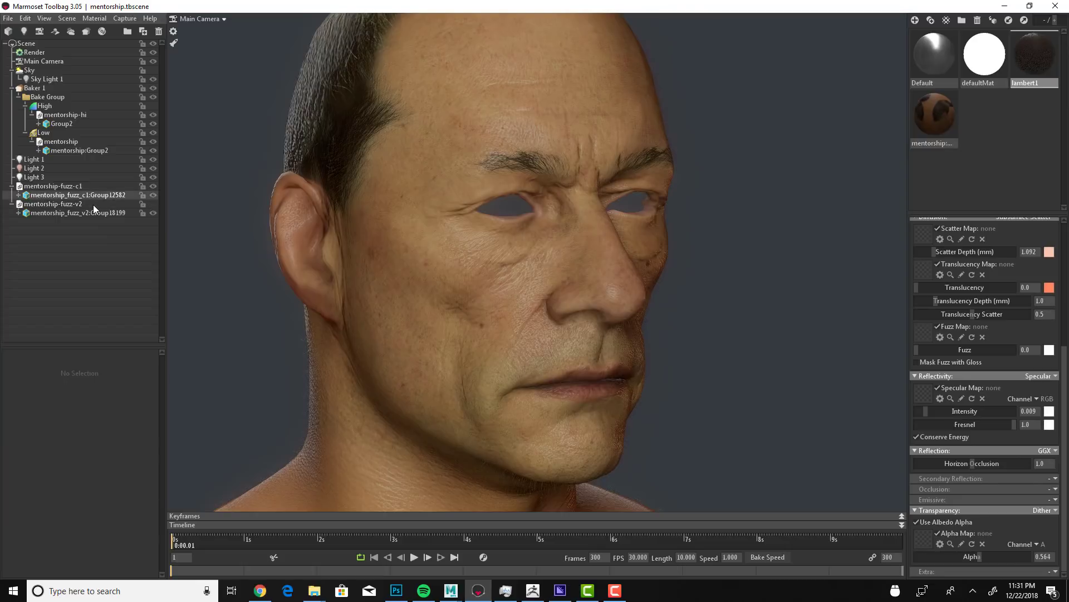
{"action": "left_click", "coordinate": [159, 32]}
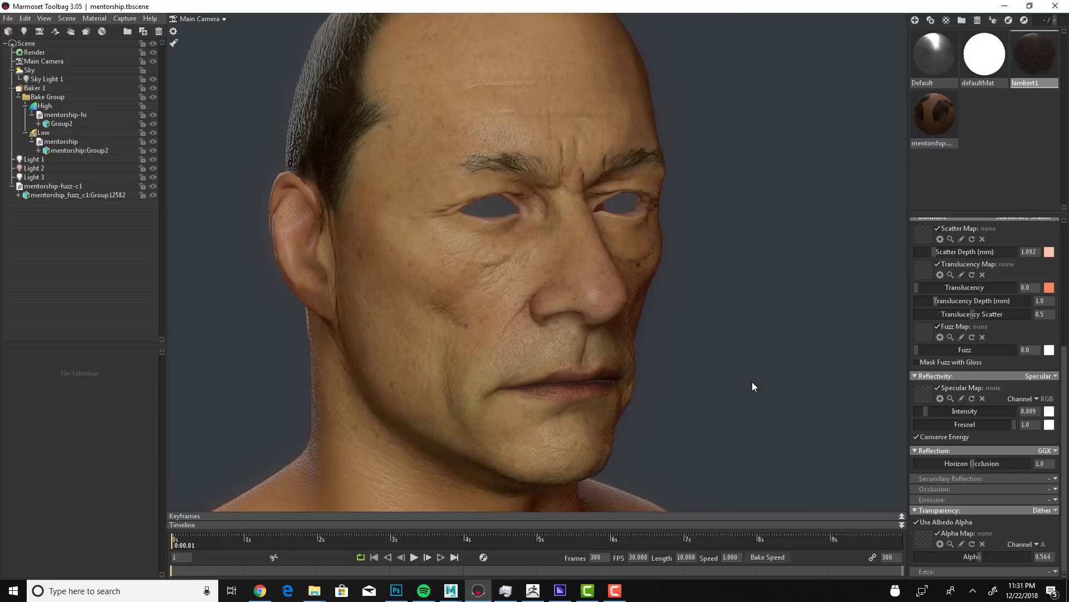
Step: Switch to ZBrush and make the jcvd-41-lo head the active subtool
{"action": "key", "text": "alt+Tab"}
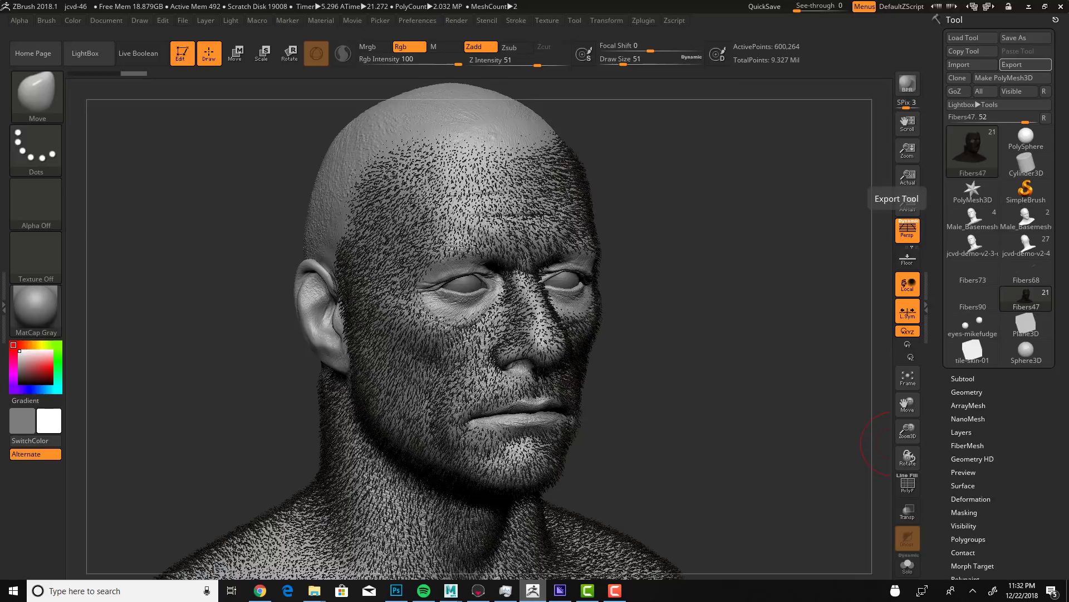
{"action": "left_click", "coordinate": [963, 378]}
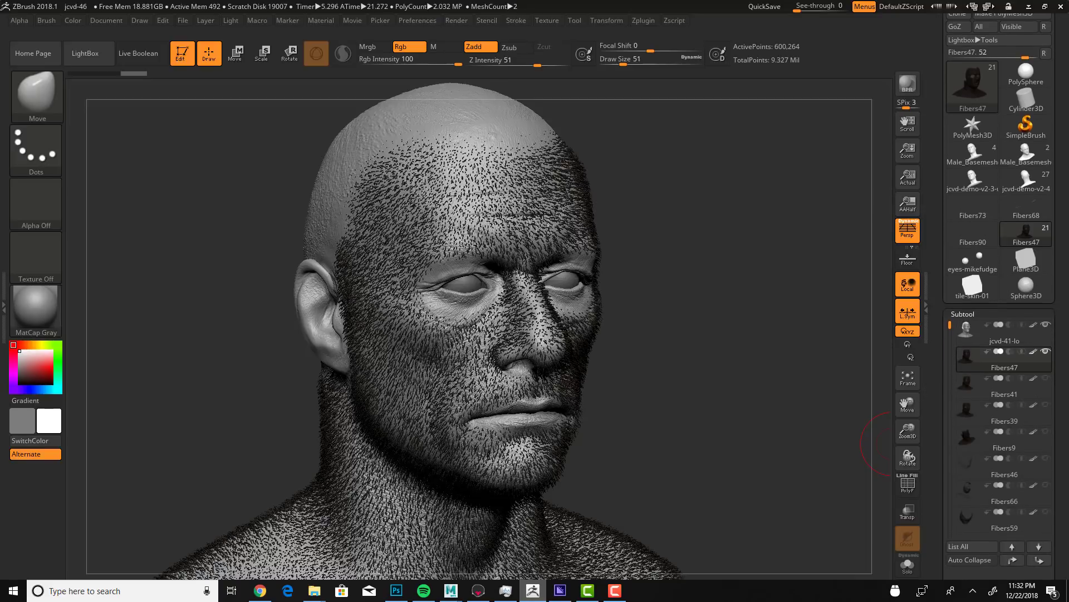
{"action": "mouse_move", "coordinate": [983, 360]}
{"action": "left_click", "coordinate": [980, 333]}
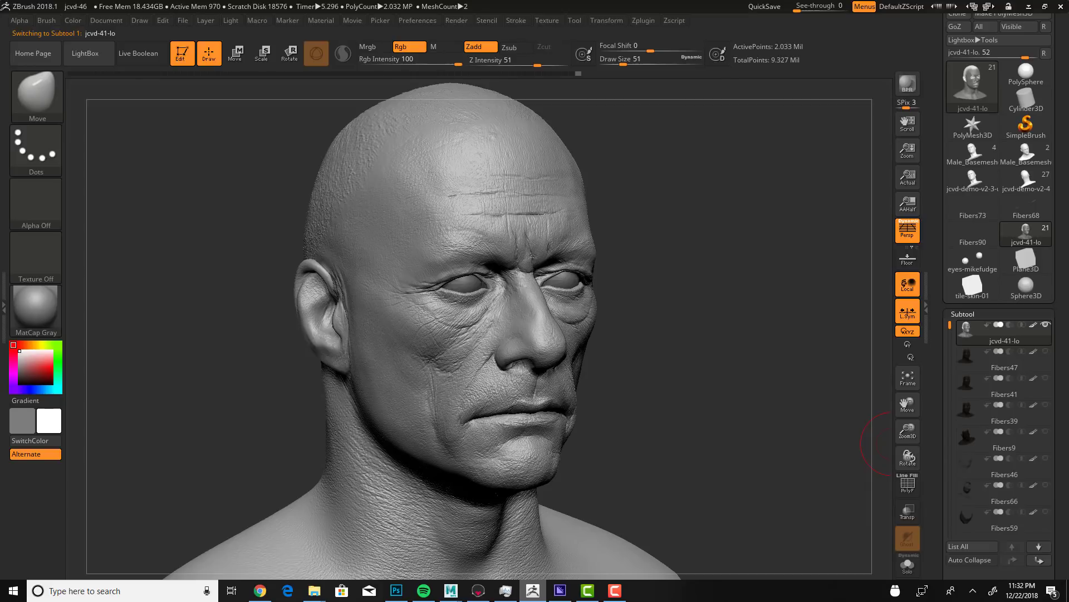
{"action": "left_click_drag", "start_coordinate": [892, 444], "coordinate": [771, 414]}
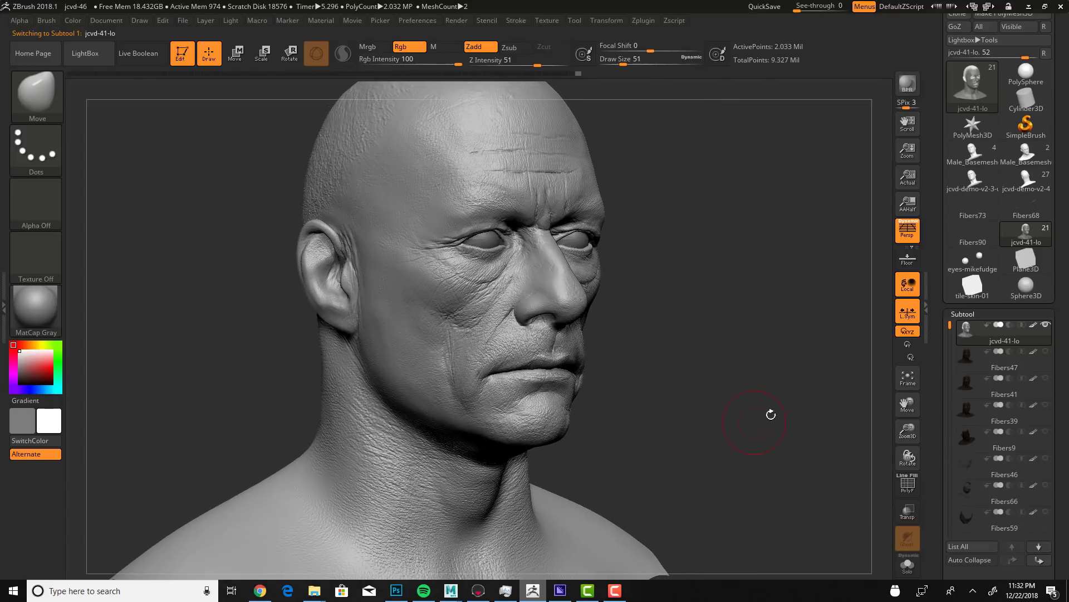
Step: Turn on the mask display for the head in the Masking settings
{"action": "left_click", "coordinate": [964, 314]}
{"action": "scroll", "coordinate": [976, 424], "scroll_direction": "down", "scroll_amount": 3}
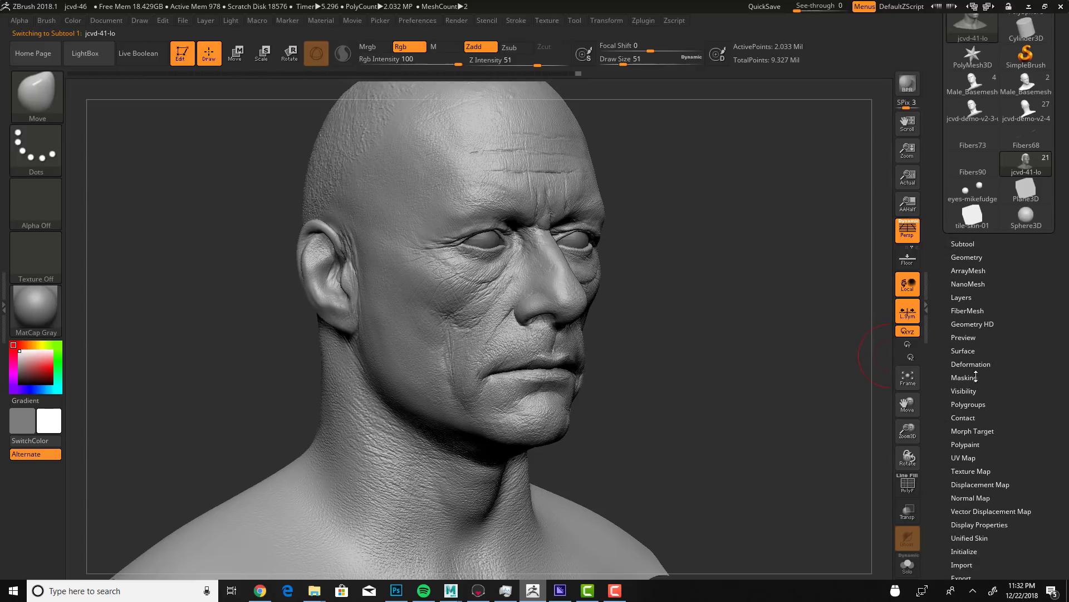
{"action": "left_click", "coordinate": [972, 391]}
{"action": "left_click", "coordinate": [967, 378]}
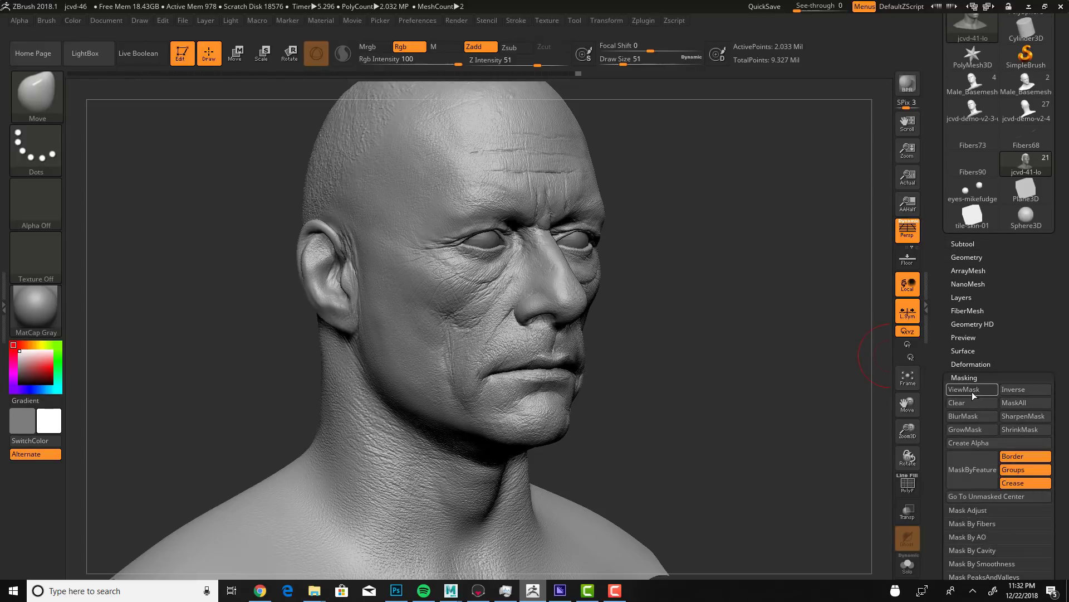
{"action": "left_click", "coordinate": [972, 389]}
Step: Paint a symmetrical mask over the moustache, chin, cheeks and jaw to define the beard area
{"action": "key", "text": "ctrl"}
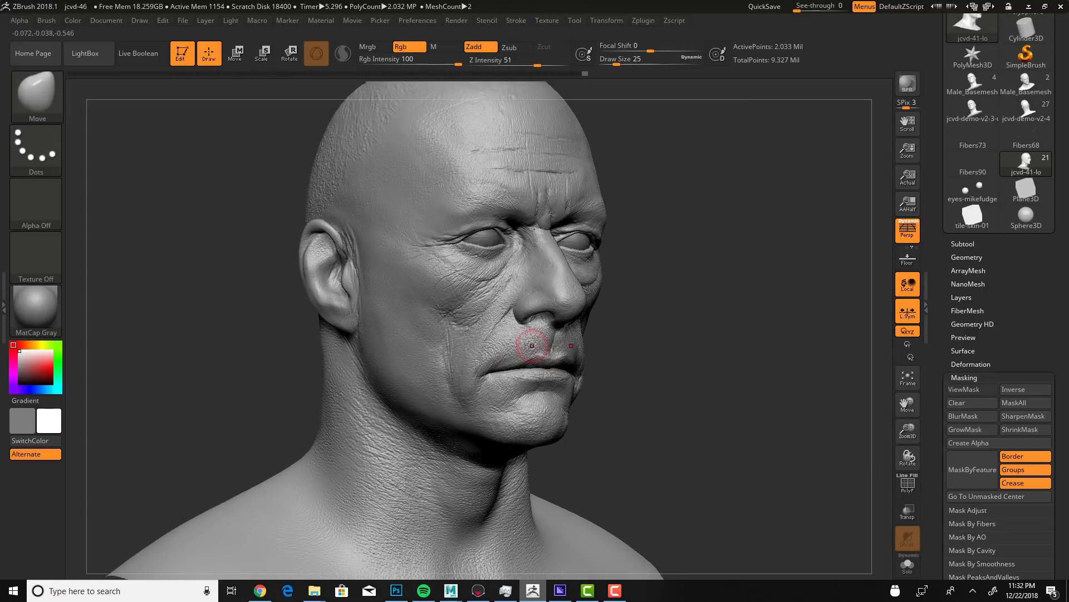
{"action": "key", "text": "ctrl"}
{"action": "mouse_move", "coordinate": [544, 337]}
{"action": "left_mouse_down", "text": "ctrl"}
{"action": "mouse_move", "coordinate": [471, 362]}
{"action": "mouse_move", "coordinate": [440, 415]}
{"action": "mouse_move", "coordinate": [462, 423]}
{"action": "mouse_move", "coordinate": [454, 418]}
{"action": "mouse_move", "coordinate": [533, 401]}
{"action": "mouse_move", "coordinate": [538, 391]}
{"action": "mouse_move", "coordinate": [532, 417]}
{"action": "mouse_move", "coordinate": [448, 428]}
{"action": "mouse_move", "coordinate": [462, 419]}
{"action": "mouse_move", "coordinate": [429, 401]}
{"action": "mouse_move", "coordinate": [407, 346]}
{"action": "mouse_move", "coordinate": [390, 356]}
{"action": "mouse_move", "coordinate": [372, 294]}
{"action": "mouse_move", "coordinate": [369, 332]}
{"action": "mouse_move", "coordinate": [361, 250]}
{"action": "mouse_move", "coordinate": [404, 365]}
{"action": "mouse_move", "coordinate": [400, 278]}
{"action": "mouse_move", "coordinate": [409, 301]}
{"action": "mouse_move", "coordinate": [435, 320]}
{"action": "mouse_move", "coordinate": [438, 312]}
{"action": "mouse_move", "coordinate": [476, 377]}
{"action": "left_mouse_up", "text": "ctrl"}
{"action": "right_click_drag", "start_coordinate": [523, 363], "coordinate": [594, 377]}
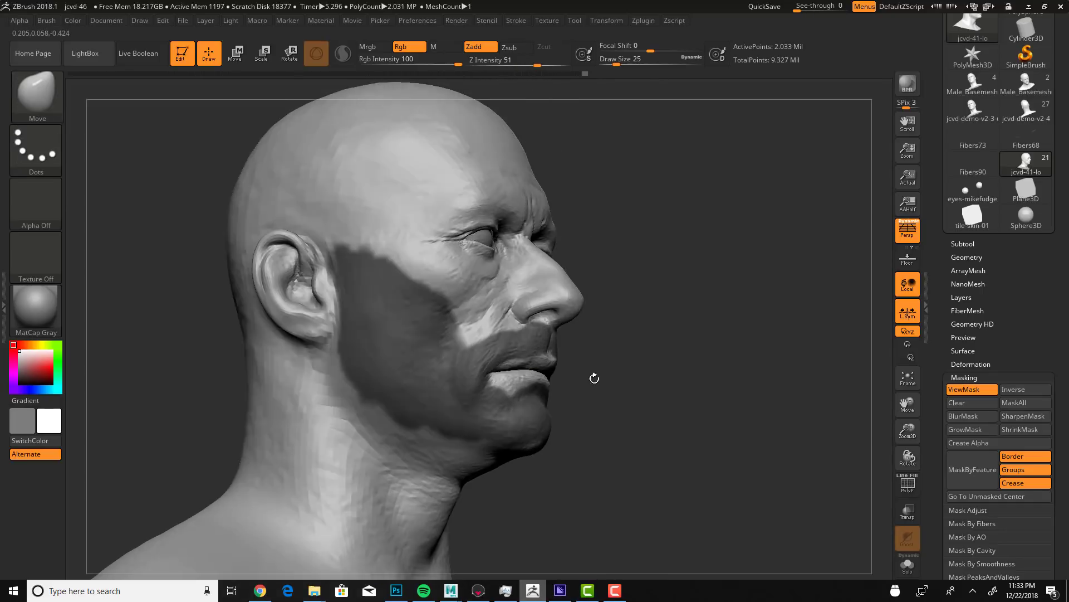
Step: Extend the beard mask below the jaw and over the upper neck with a draw size of 65
{"action": "mouse_move", "coordinate": [357, 343]}
{"action": "left_mouse_down", "text": "ctrl"}
{"action": "mouse_move", "coordinate": [352, 386]}
{"action": "mouse_move", "coordinate": [345, 347]}
{"action": "mouse_move", "coordinate": [343, 407]}
{"action": "mouse_move", "coordinate": [334, 373]}
{"action": "mouse_move", "coordinate": [322, 428]}
{"action": "left_mouse_up", "text": "ctrl"}
{"action": "left_click_drag", "start_coordinate": [645, 456], "coordinate": [690, 345], "text": "alt"}
{"action": "key", "text": "s"}
{"action": "mouse_move", "coordinate": [413, 333]}
{"action": "left_mouse_down"}
{"action": "mouse_move", "coordinate": [427, 334]}
{"action": "mouse_move", "coordinate": [418, 323]}
{"action": "mouse_move", "coordinate": [448, 308]}
{"action": "mouse_move", "coordinate": [490, 337]}
{"action": "mouse_move", "coordinate": [582, 342]}
{"action": "left_mouse_up"}
{"action": "key", "text": "s"}
{"action": "left_click_drag", "start_coordinate": [633, 383], "coordinate": [473, 353]}
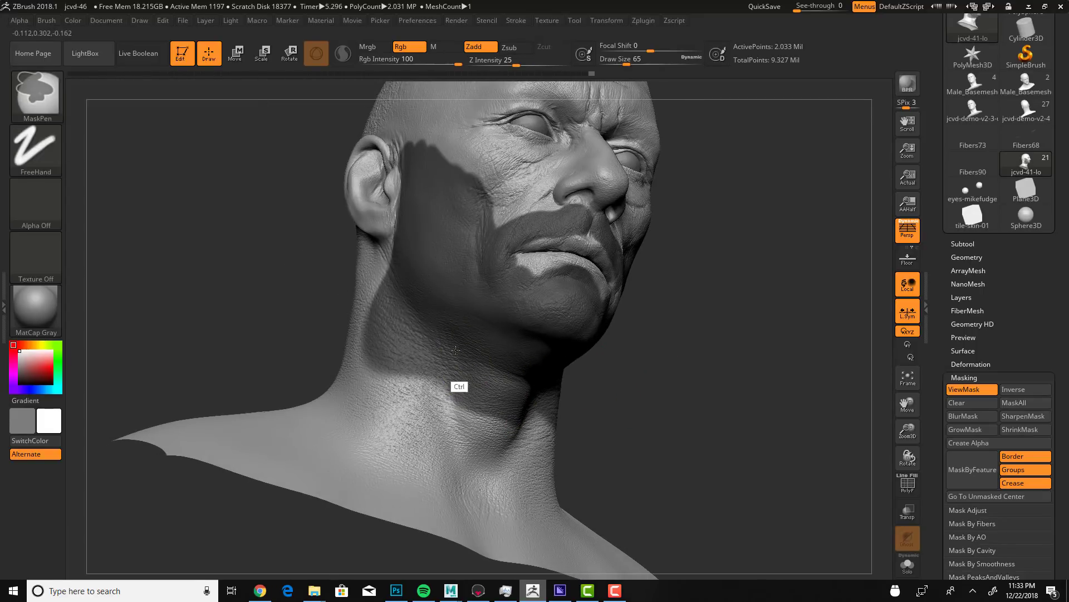
Step: Trim the mask back off the neck and redefine its edge along the jawline with a draw size of 31
{"action": "mouse_move", "coordinate": [370, 321]}
{"action": "left_mouse_down", "text": "ctrl+alt"}
{"action": "mouse_move", "coordinate": [376, 368]}
{"action": "mouse_move", "coordinate": [385, 300]}
{"action": "mouse_move", "coordinate": [374, 270]}
{"action": "mouse_move", "coordinate": [424, 380]}
{"action": "left_mouse_up", "text": "ctrl+alt"}
{"action": "left_click_drag", "start_coordinate": [442, 339], "coordinate": [411, 274], "text": "ctrl"}
{"action": "mouse_move", "coordinate": [484, 386]}
{"action": "left_mouse_down", "text": "ctrl+alt"}
{"action": "mouse_move", "coordinate": [455, 384]}
{"action": "mouse_move", "coordinate": [449, 412]}
{"action": "mouse_move", "coordinate": [520, 449]}
{"action": "left_mouse_up", "text": "ctrl+alt"}
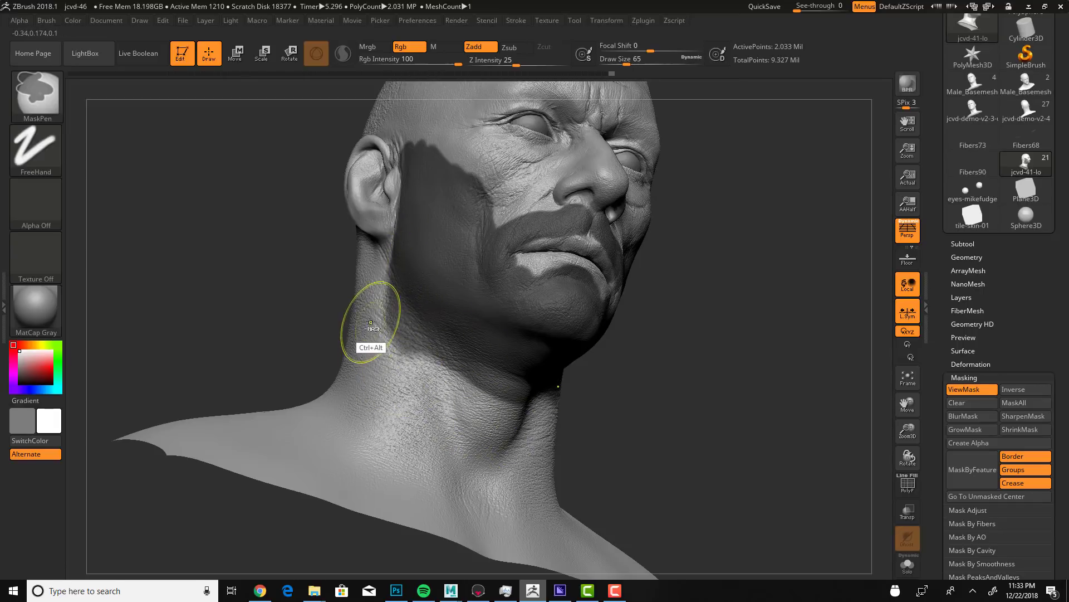
{"action": "left_click_drag", "start_coordinate": [373, 324], "coordinate": [415, 399], "text": "ctrl+alt"}
{"action": "key", "text": "s"}
{"action": "left_click_drag", "start_coordinate": [453, 329], "coordinate": [444, 335]}
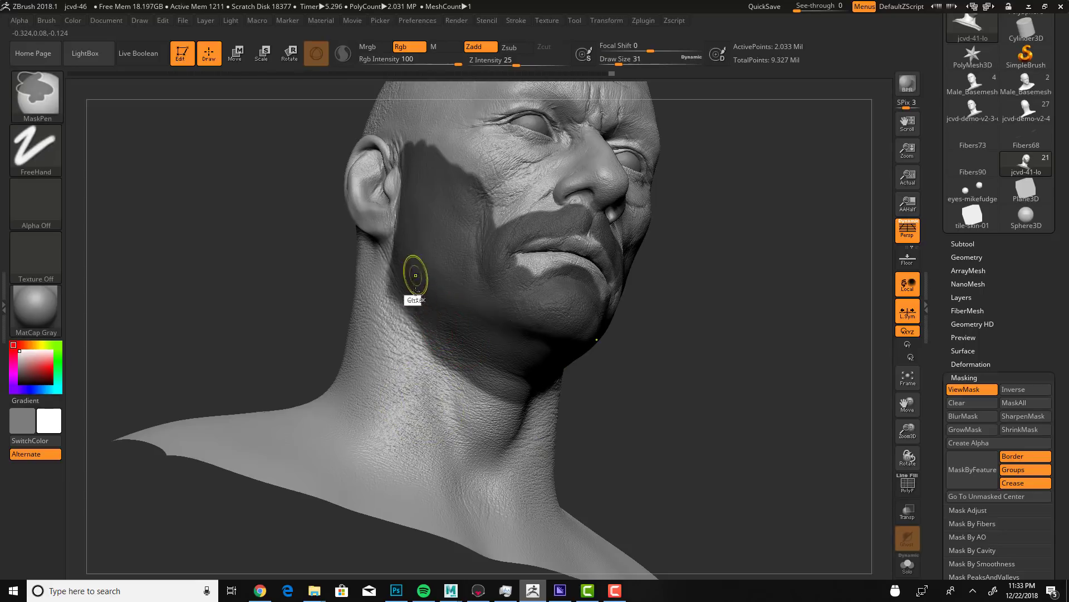
{"action": "left_click_drag", "start_coordinate": [415, 275], "coordinate": [424, 326], "text": "ctrl"}
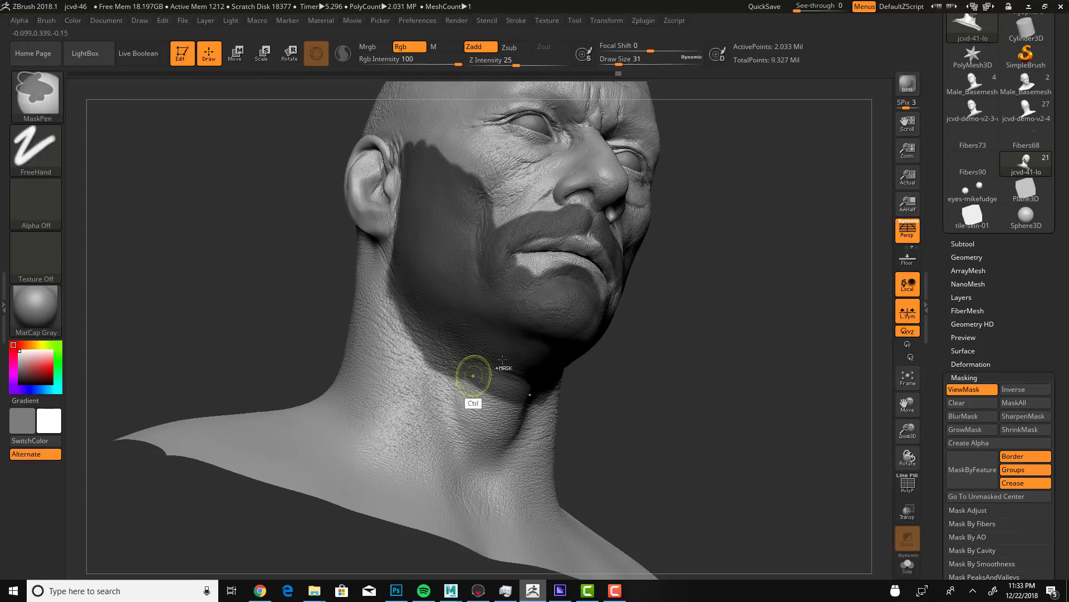
Step: Refine the mask around the lips and moustache with a draw size of 16
{"action": "key", "text": "b"}
{"action": "key", "text": "m"}
{"action": "key", "text": "v"}
{"action": "key", "text": "shift+d"}
{"action": "key", "text": "d"}
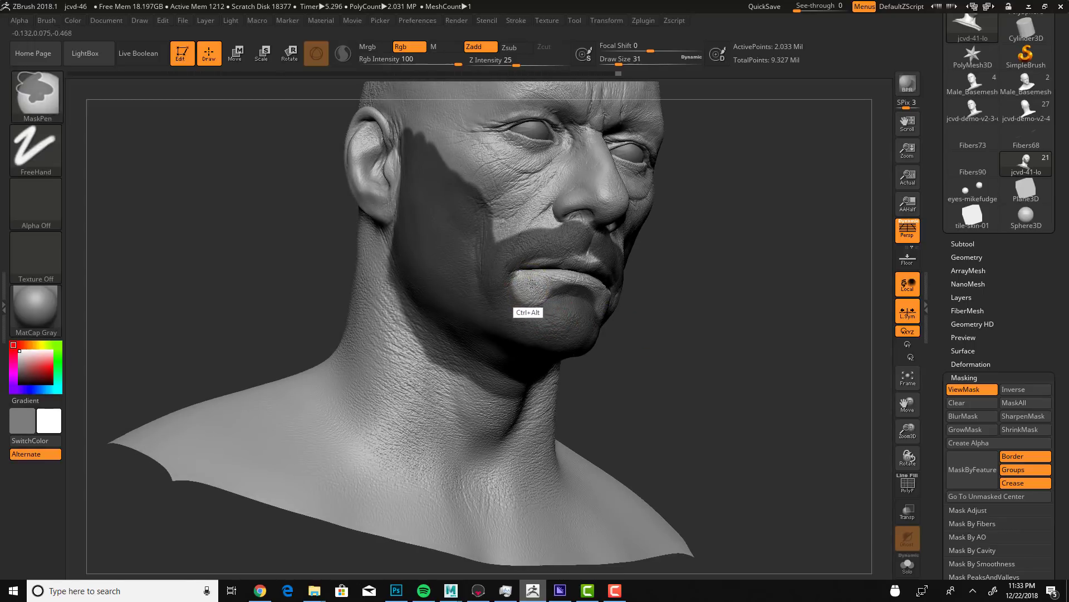
{"action": "key", "text": "s"}
{"action": "left_click_drag", "start_coordinate": [542, 277], "coordinate": [529, 277]}
{"action": "left_click_drag", "start_coordinate": [657, 296], "coordinate": [620, 295]}
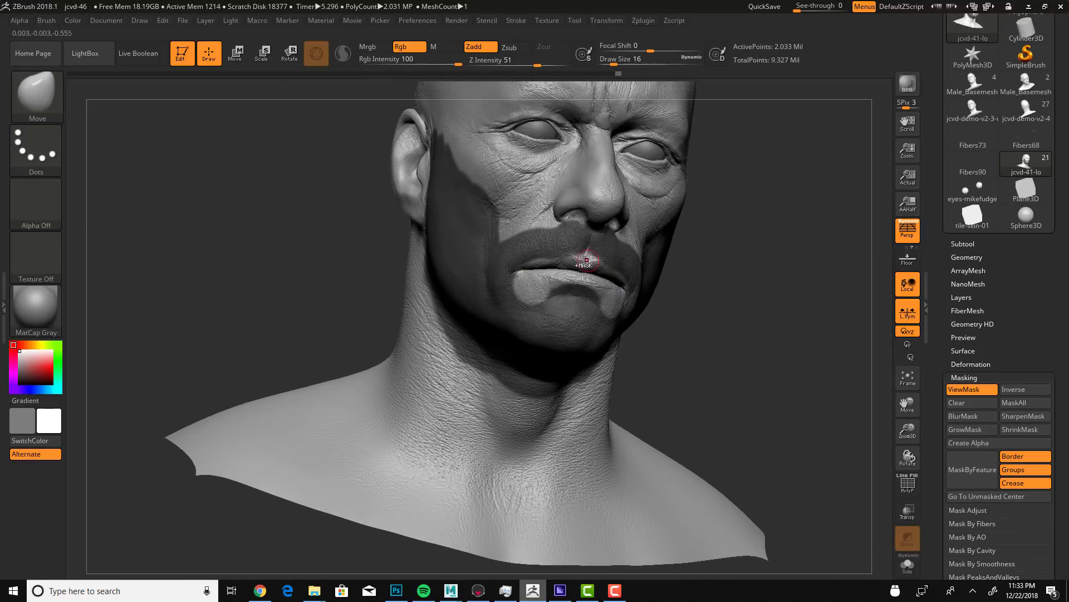
{"action": "mouse_move", "coordinate": [579, 249]}
{"action": "left_mouse_down", "text": "ctrl"}
{"action": "mouse_move", "coordinate": [587, 240]}
{"action": "mouse_move", "coordinate": [578, 222]}
{"action": "mouse_move", "coordinate": [529, 248]}
{"action": "left_mouse_up", "text": "ctrl"}
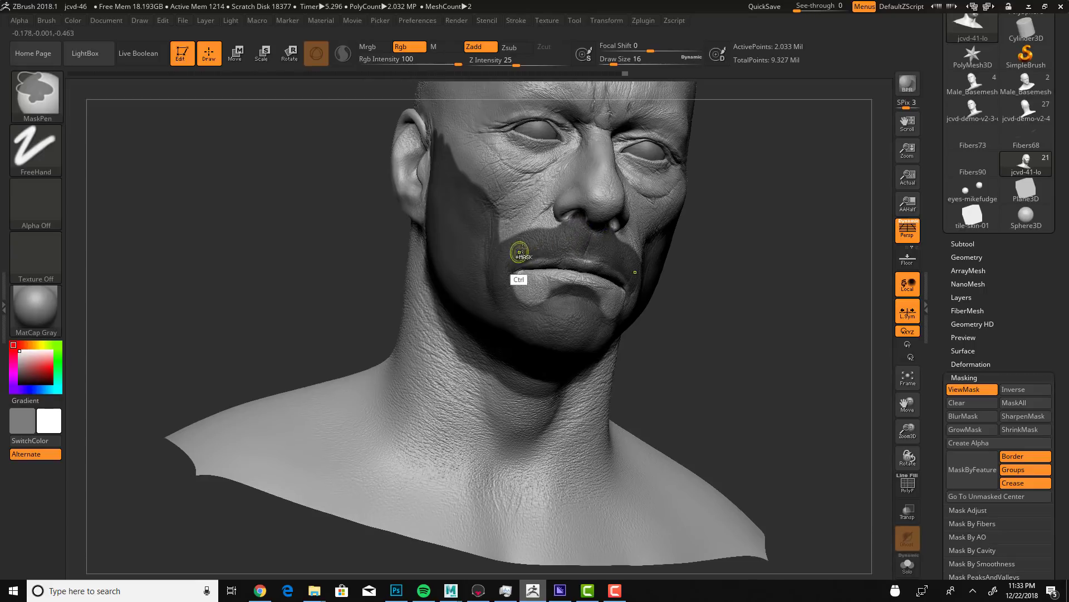
Step: Blur the beard mask at a lower subdivision level, and hide the mask display after returning to the higher level
{"action": "left_click", "coordinate": [971, 417]}
{"action": "key", "text": "shift+d"}
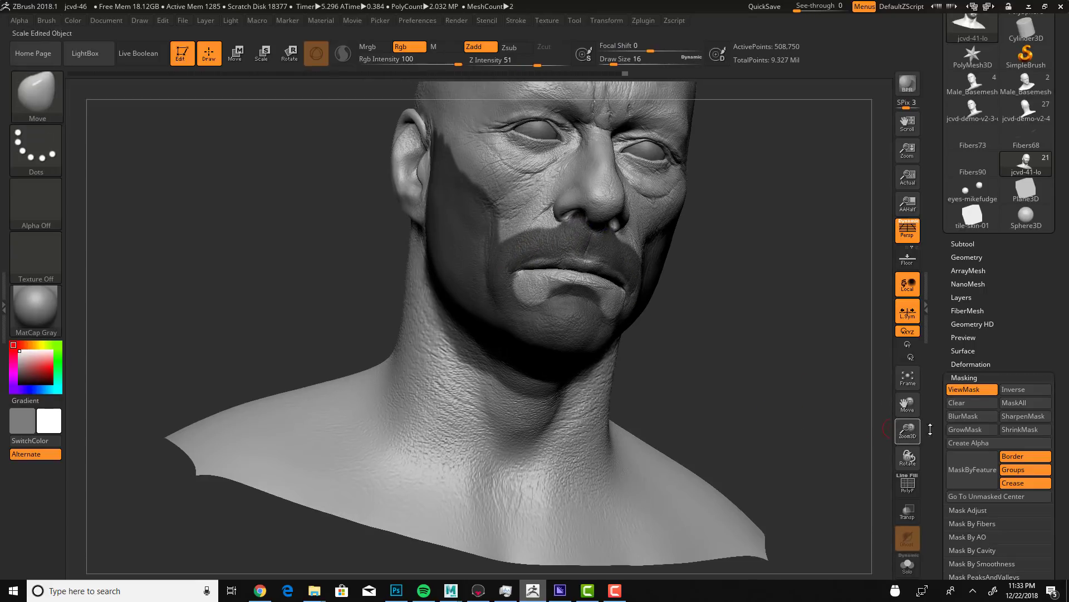
{"action": "left_click", "coordinate": [962, 417]}
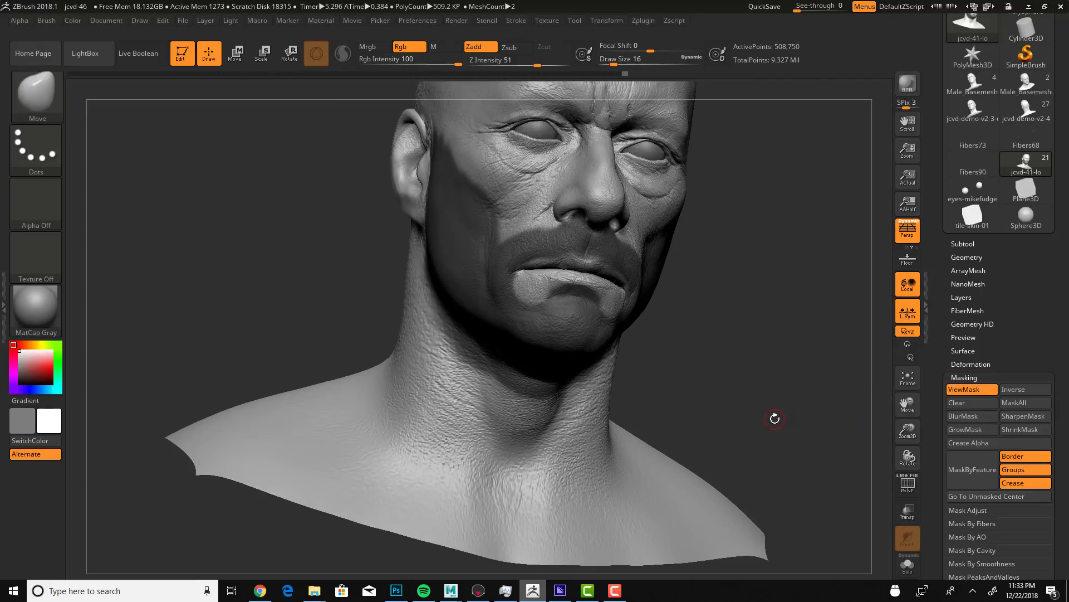
{"action": "key", "text": "d"}
{"action": "left_click_drag", "start_coordinate": [761, 410], "coordinate": [897, 357]}
{"action": "left_click", "coordinate": [965, 390]}
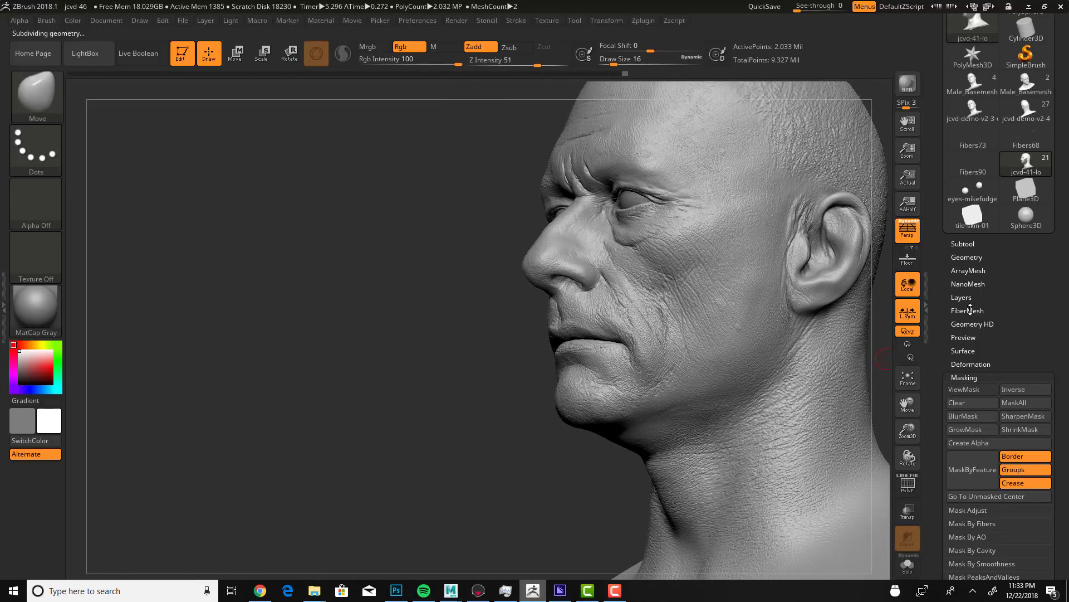
Step: Preview FiberMesh fibers on the masked beard area and set their Length to 5
{"action": "left_click", "coordinate": [969, 310]}
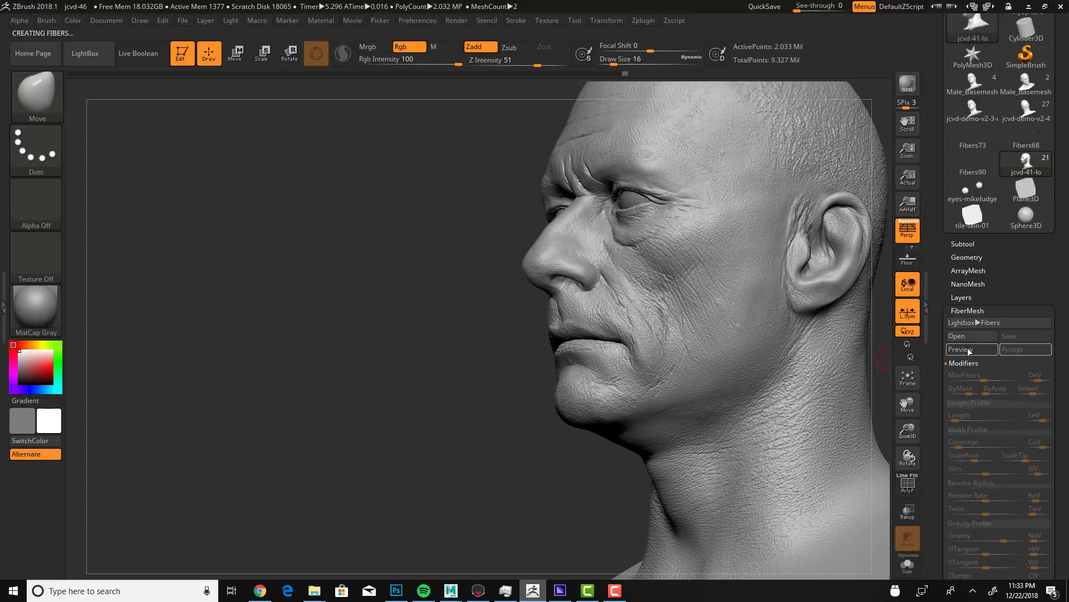
{"action": "left_click_drag", "start_coordinate": [477, 461], "coordinate": [335, 483]}
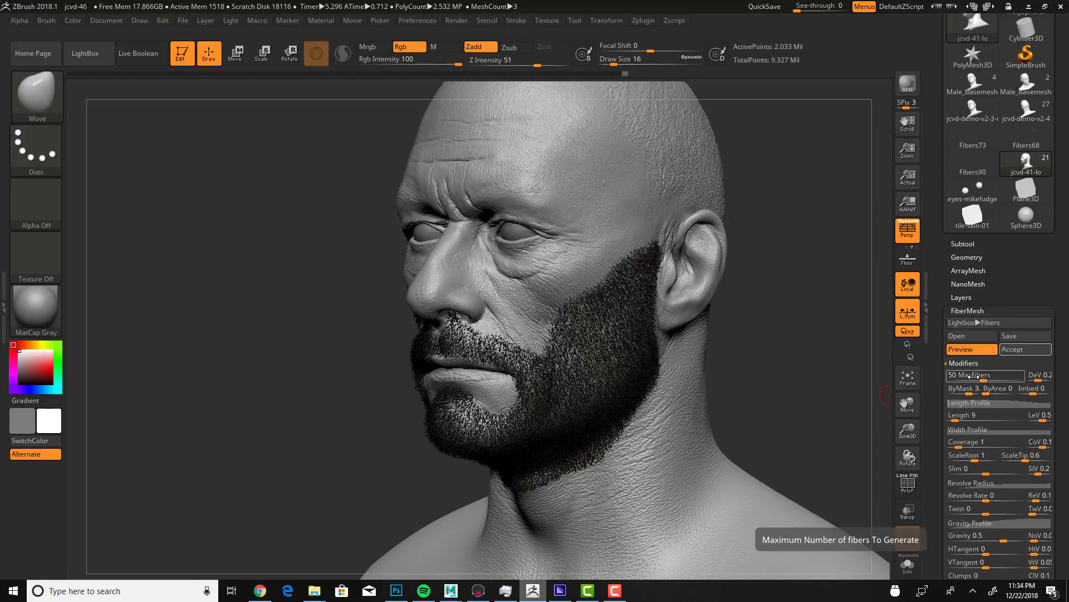
{"action": "left_click_drag", "start_coordinate": [994, 417], "coordinate": [987, 418]}
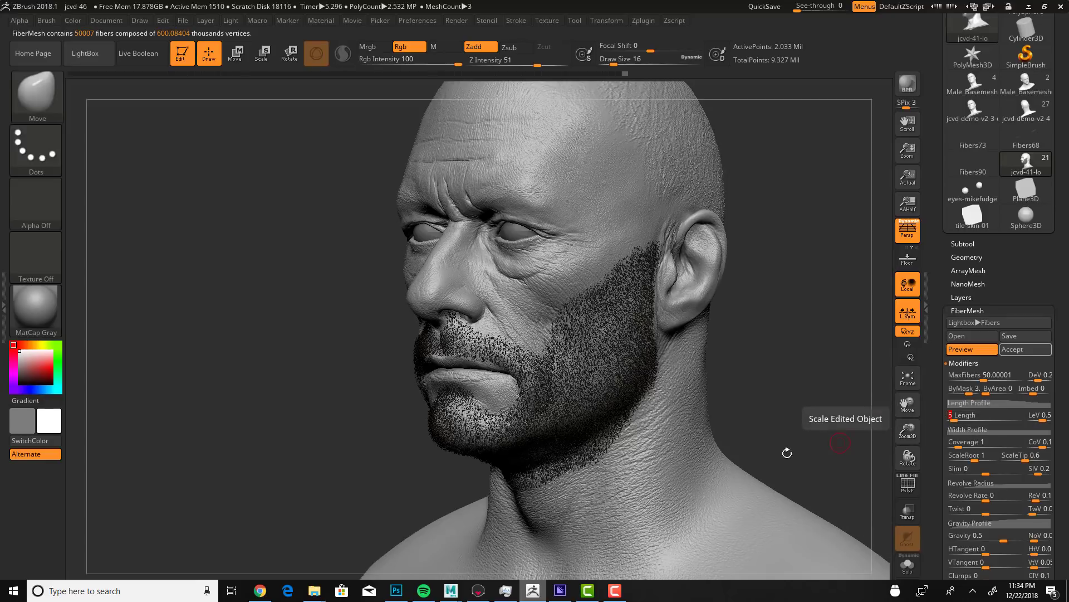
Step: Set the FiberMesh Coverage of the beard fibers to 3
{"action": "mouse_move", "coordinate": [786, 430]}
{"action": "left_mouse_down"}
{"action": "mouse_move", "coordinate": [746, 411]}
{"action": "mouse_move", "coordinate": [787, 411]}
{"action": "left_mouse_up"}
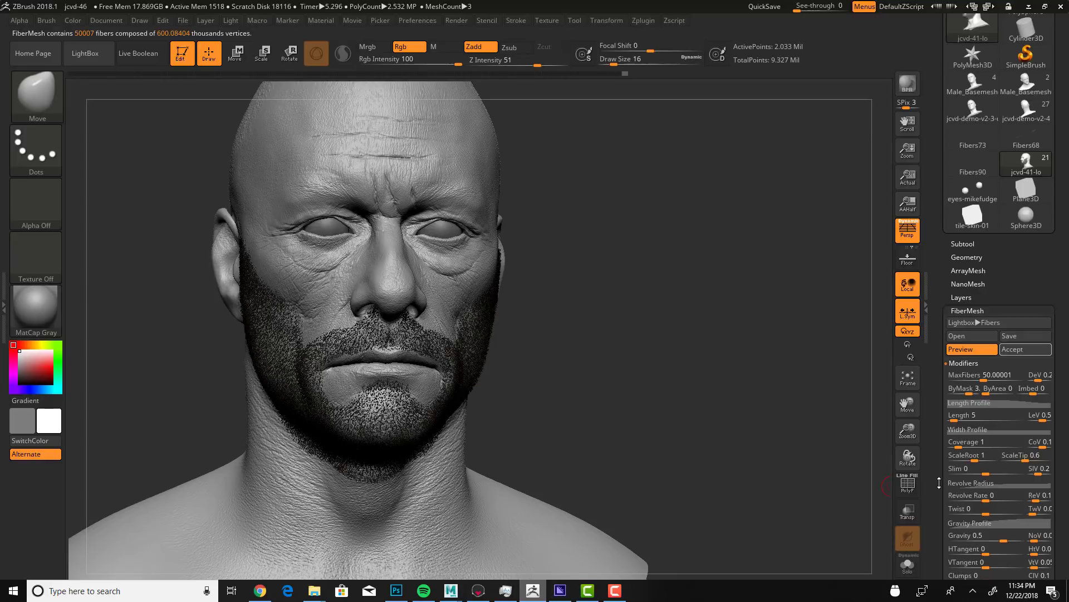
{"action": "left_click_drag", "start_coordinate": [940, 463], "coordinate": [940, 402]}
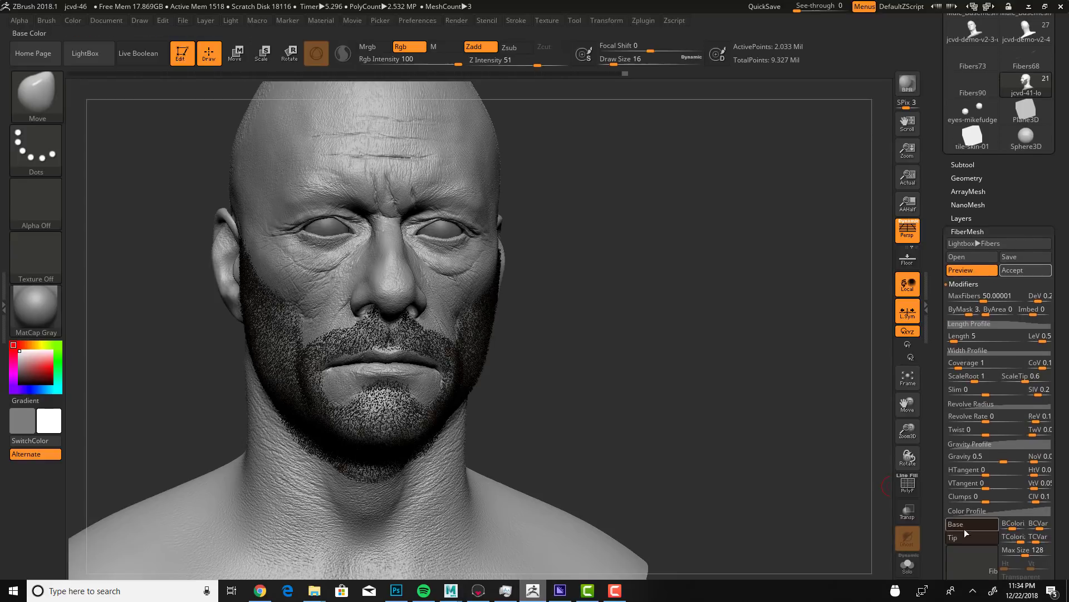
{"action": "left_click", "coordinate": [967, 366]}
{"action": "type", "text": "3"}
{"action": "key", "text": "Return"}
Step: Try MaxFibers at 30 for a sparser beard and settle on 25
{"action": "left_click_drag", "start_coordinate": [599, 438], "coordinate": [752, 417]}
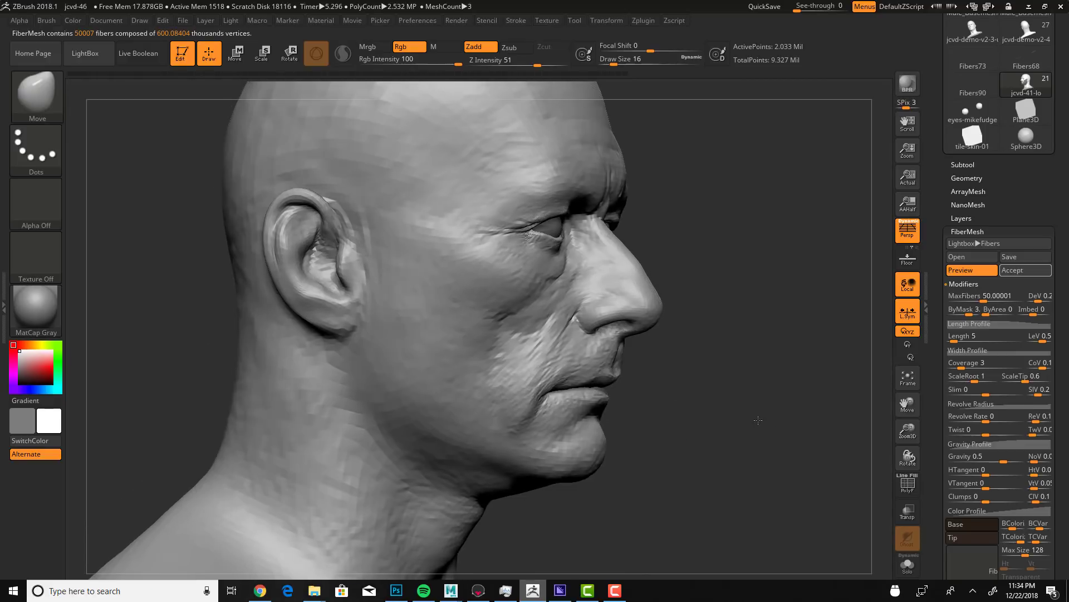
{"action": "left_click", "coordinate": [981, 296]}
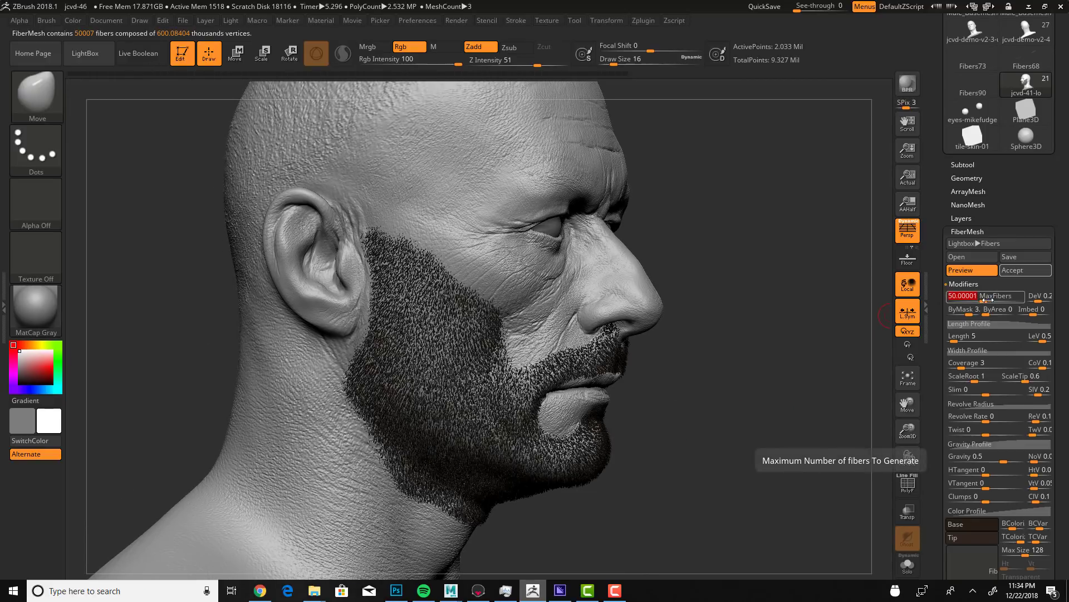
{"action": "type", "text": "30"}
{"action": "key", "text": "Return"}
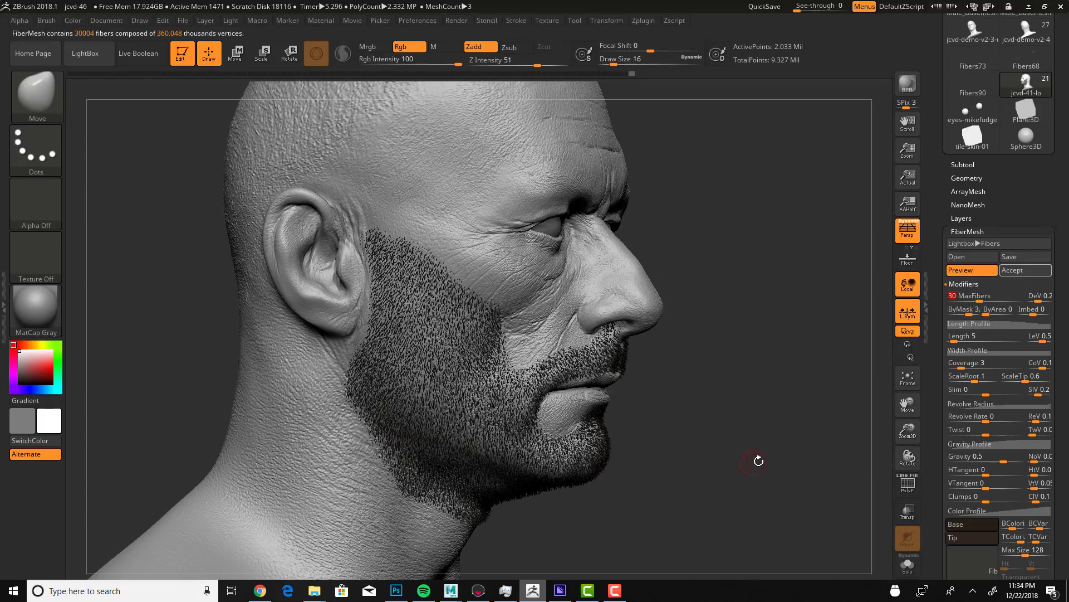
{"action": "left_click_drag", "start_coordinate": [804, 470], "coordinate": [837, 456]}
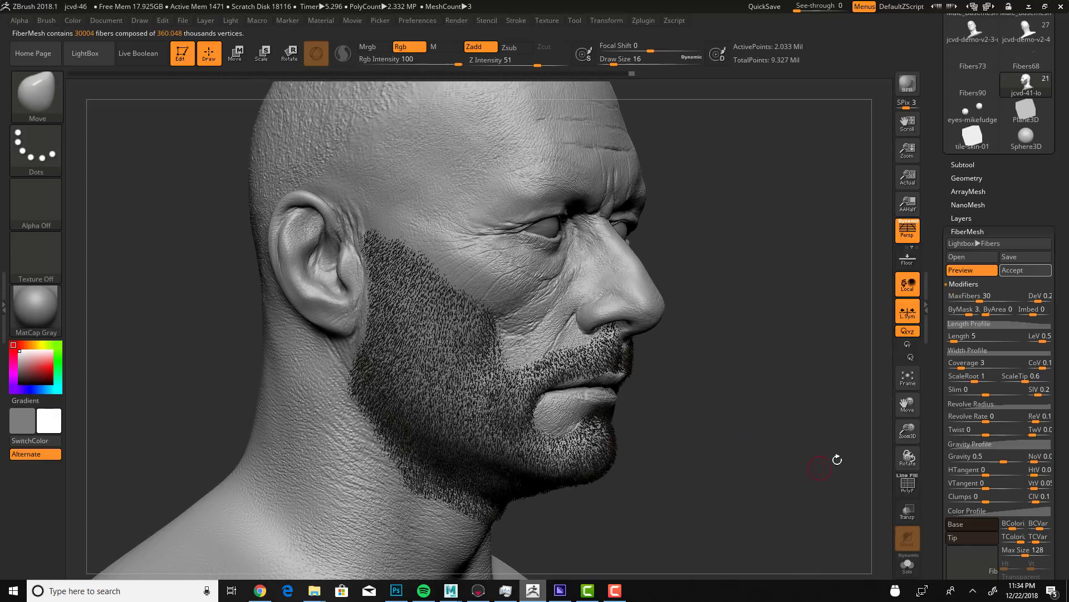
{"action": "left_click", "coordinate": [981, 298]}
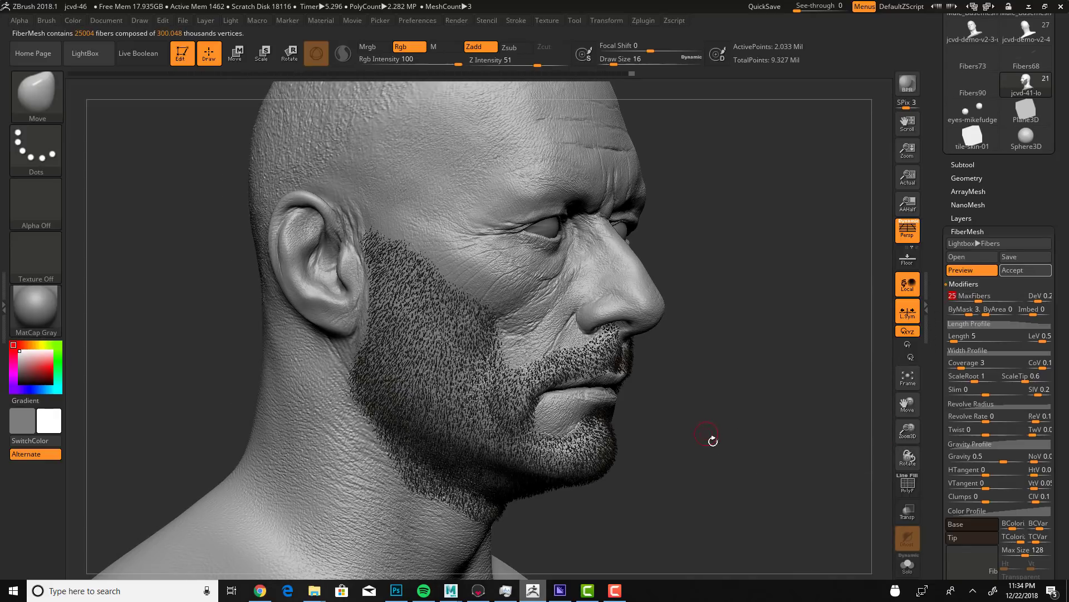
{"action": "left_click_drag", "start_coordinate": [768, 453], "coordinate": [760, 459]}
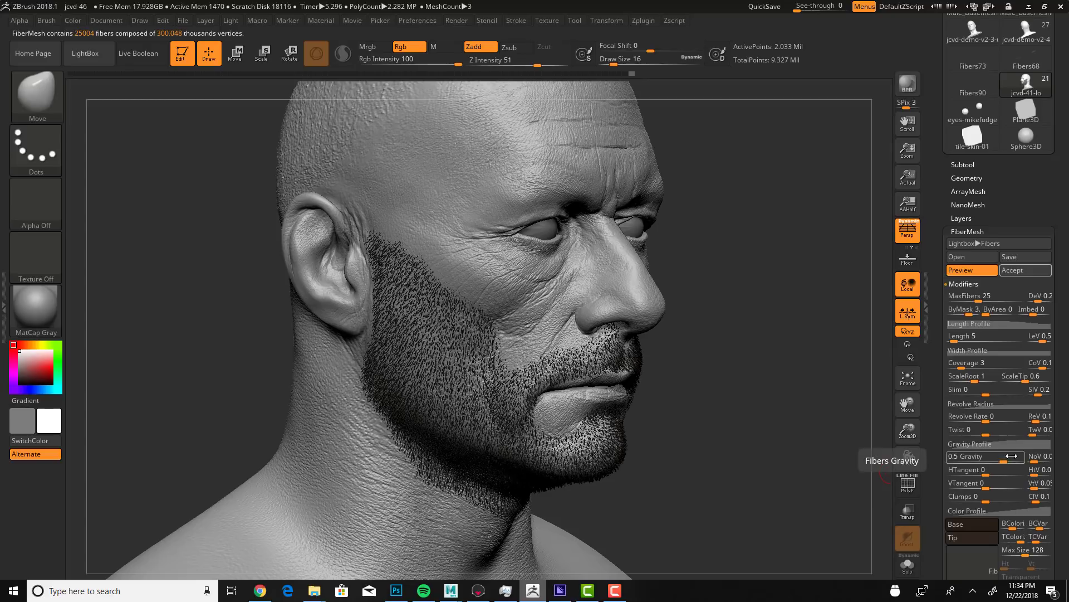
Step: Set the NoV variation beside Gravity to 0.1, and try Coverage at 5 before returning it to 3
{"action": "left_click_drag", "start_coordinate": [1037, 457], "coordinate": [1040, 457]}
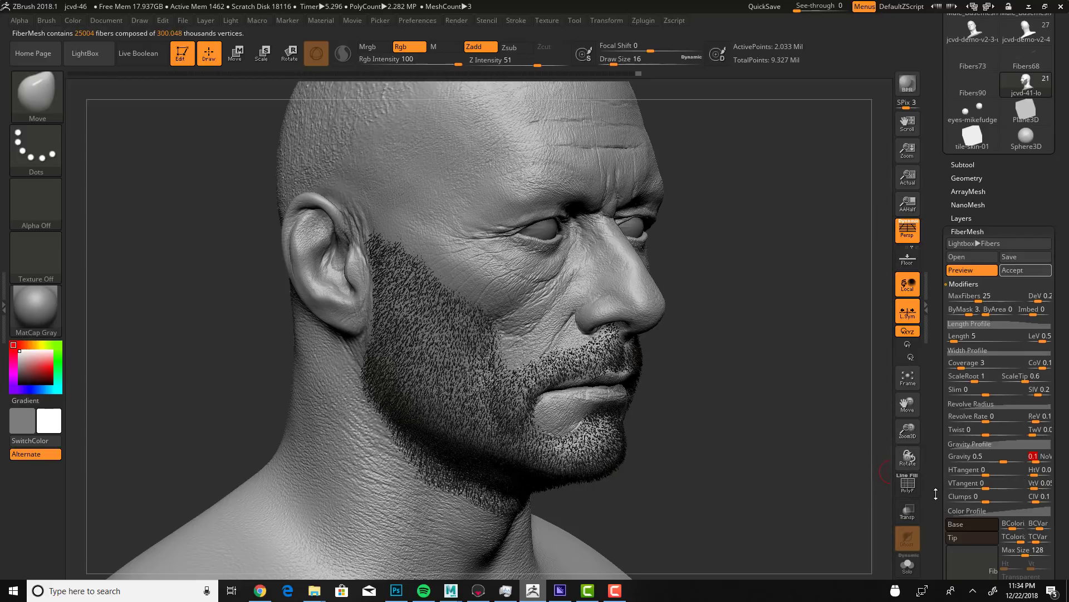
{"action": "left_click", "coordinate": [961, 366]}
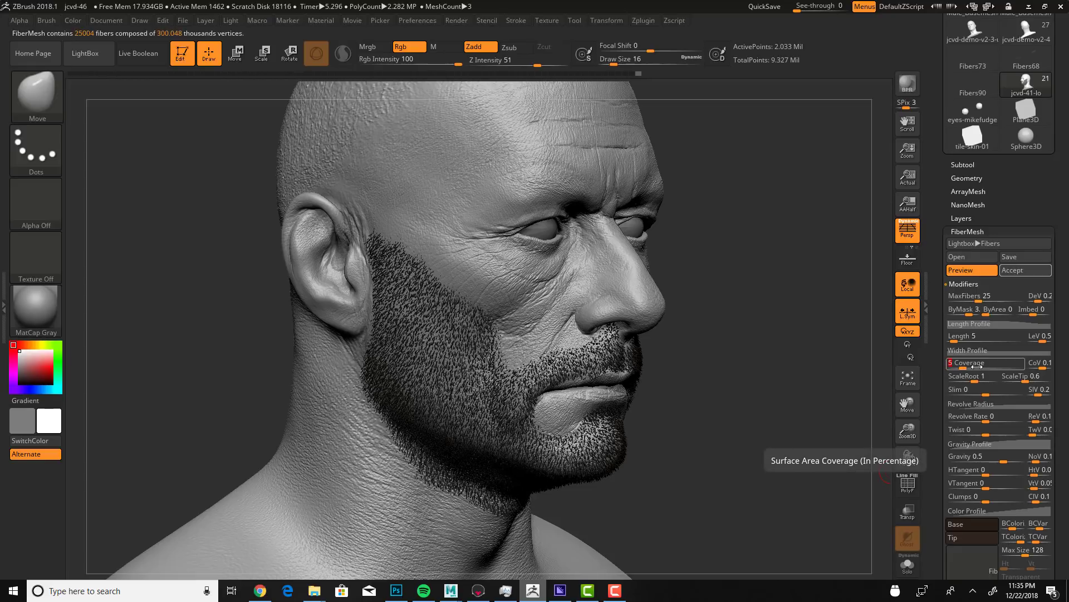
{"action": "type", "text": "3"}
{"action": "key", "text": "Return"}
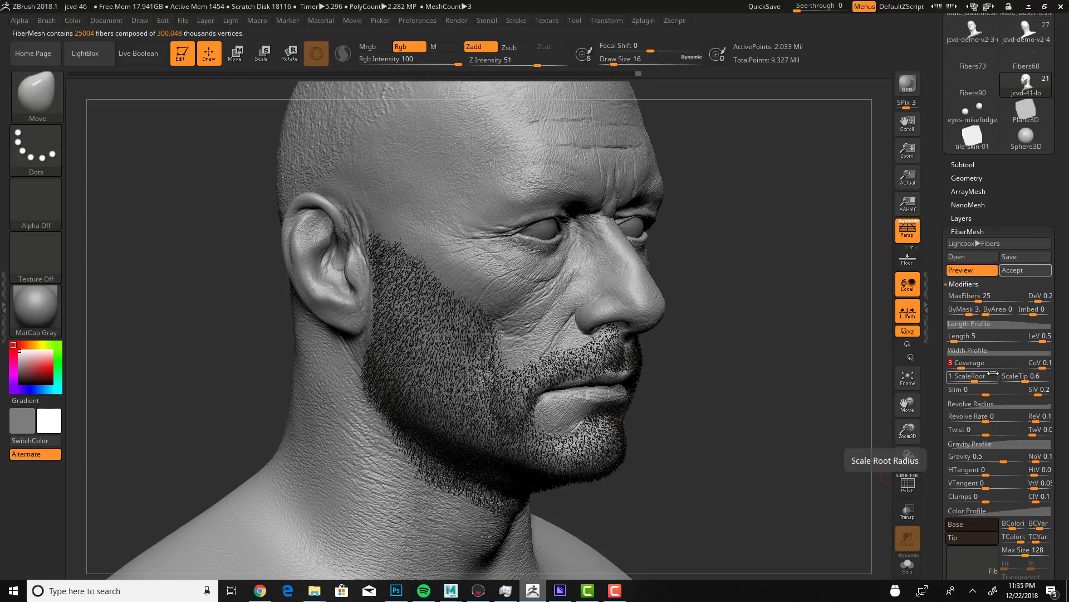
Step: Open a Windows Ink screen sketch and annotate the MaxFibers, Length and Coverage settings with arrows and circles
{"action": "key", "text": "super+w"}
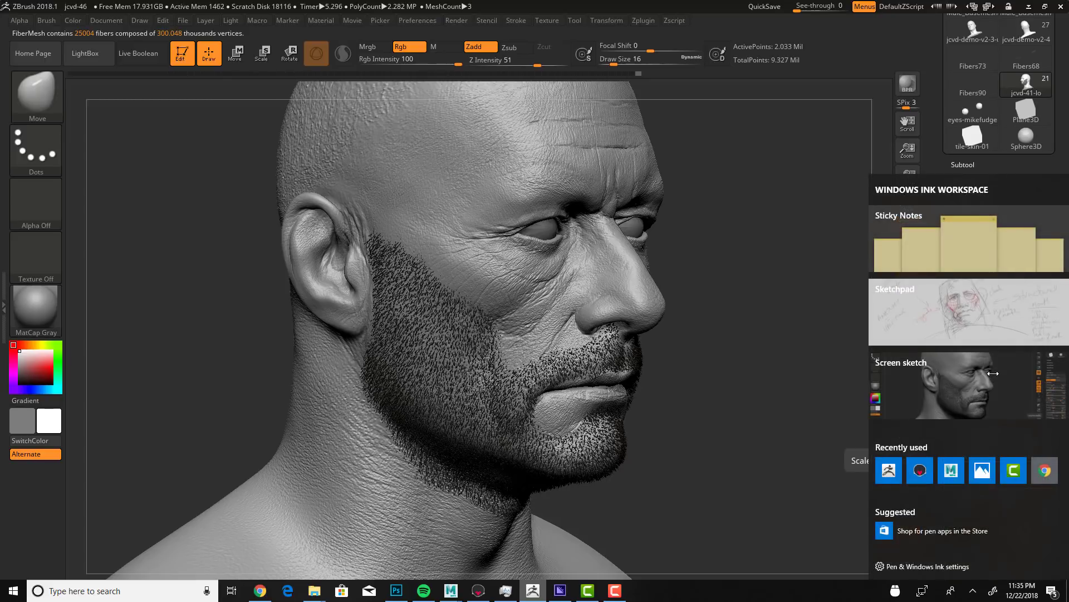
{"action": "left_click", "coordinate": [993, 374]}
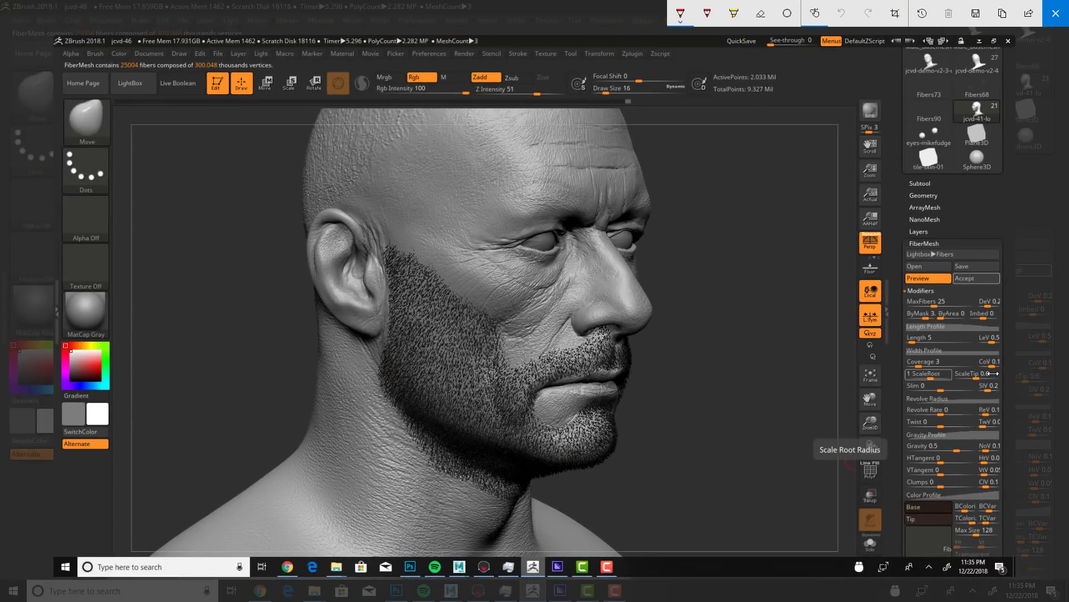
{"action": "mouse_move", "coordinate": [816, 378]}
{"action": "left_mouse_down"}
{"action": "mouse_move", "coordinate": [890, 366]}
{"action": "mouse_move", "coordinate": [890, 342]}
{"action": "mouse_move", "coordinate": [892, 351]}
{"action": "left_mouse_up"}
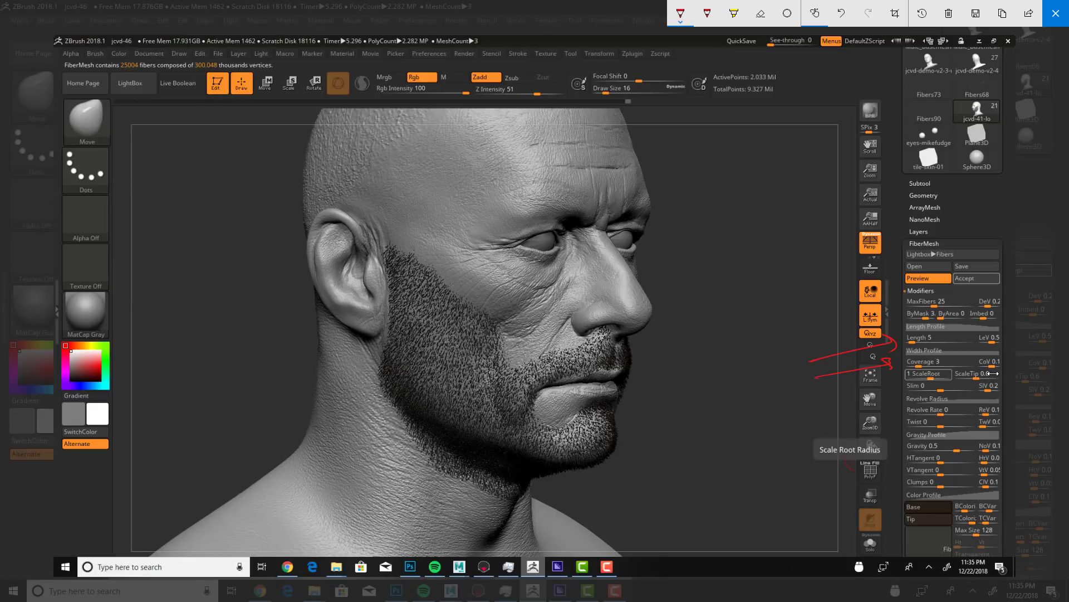
{"action": "left_click_drag", "start_coordinate": [673, 350], "coordinate": [661, 396]}
{"action": "mouse_move", "coordinate": [671, 347]}
{"action": "left_mouse_down"}
{"action": "mouse_move", "coordinate": [677, 399]}
{"action": "mouse_move", "coordinate": [734, 372]}
{"action": "mouse_move", "coordinate": [734, 397]}
{"action": "left_mouse_up"}
{"action": "mouse_move", "coordinate": [792, 336]}
{"action": "left_mouse_down"}
{"action": "mouse_move", "coordinate": [945, 286]}
{"action": "mouse_move", "coordinate": [908, 304]}
{"action": "mouse_move", "coordinate": [967, 360]}
{"action": "left_mouse_up"}
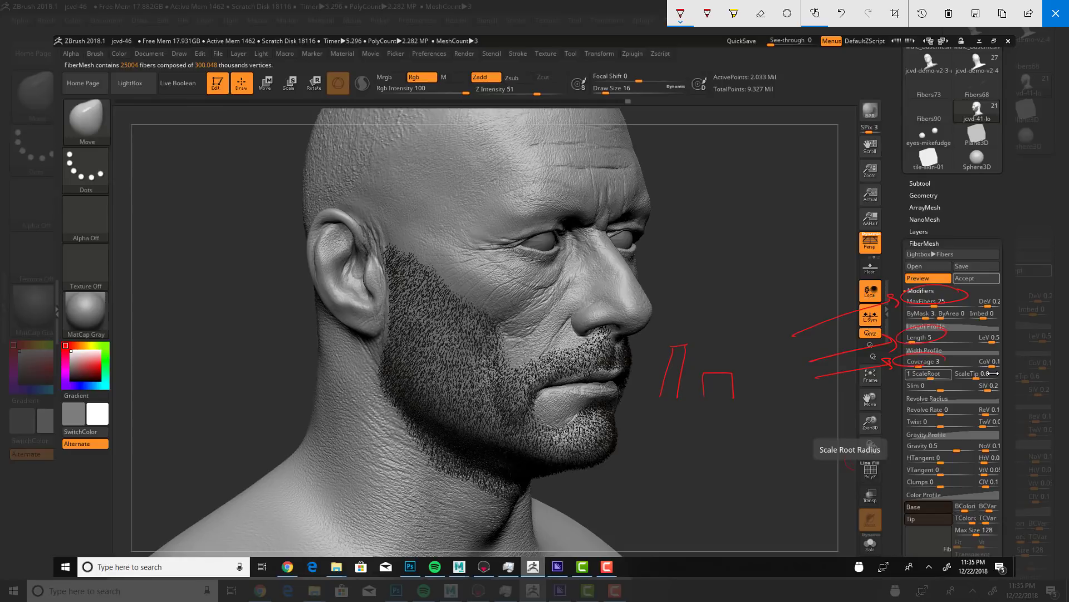
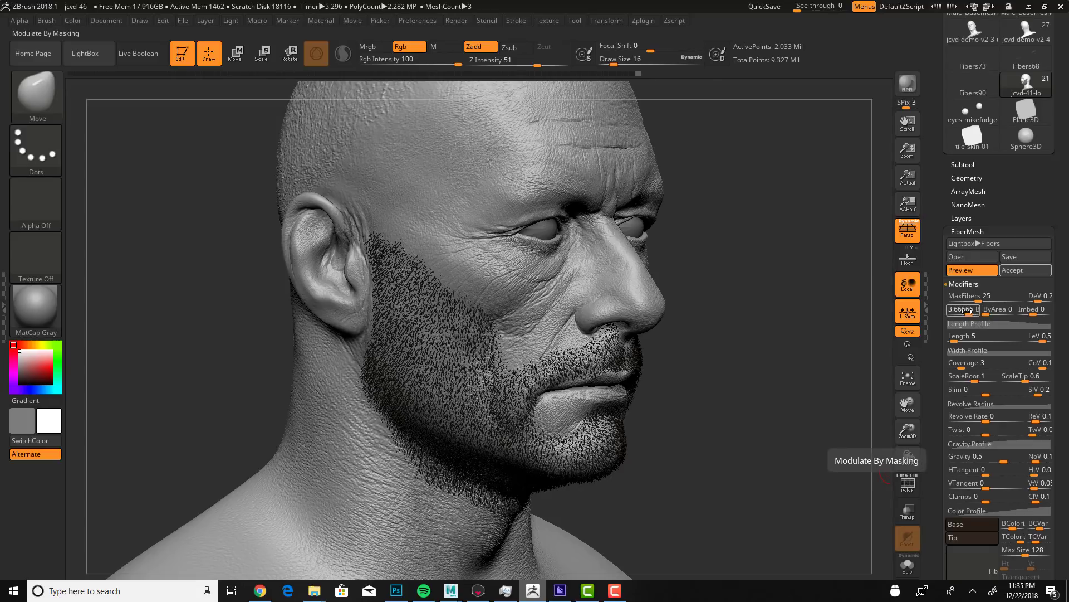
Step: Compare the fiber distribution with ByMask at 0, 5 and 0.5, and settle on 0.8
{"action": "left_click_drag", "start_coordinate": [970, 313], "coordinate": [952, 310]}
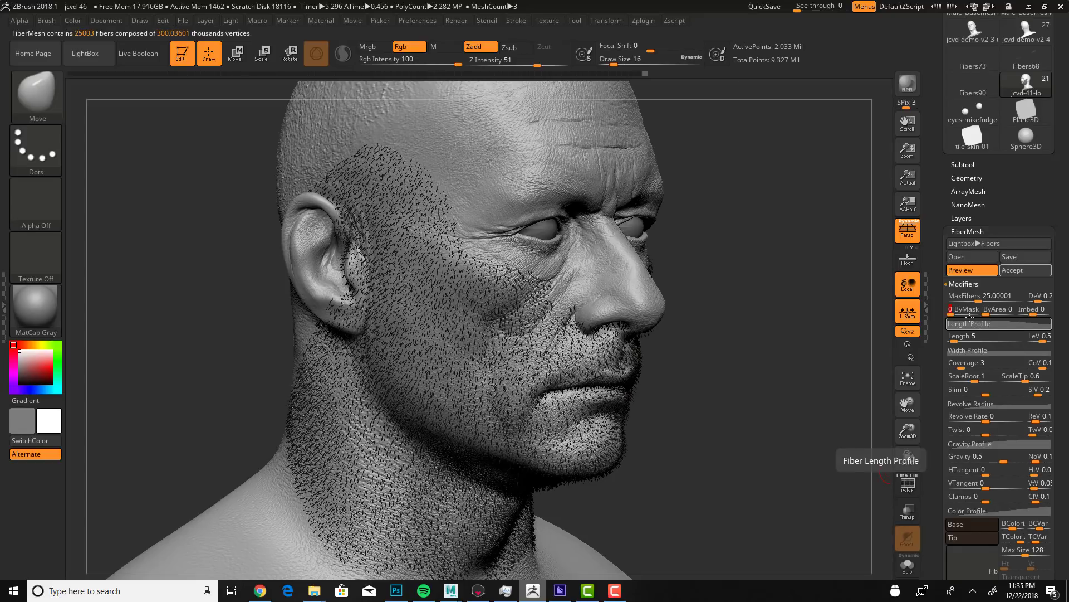
{"action": "left_click", "coordinate": [970, 315]}
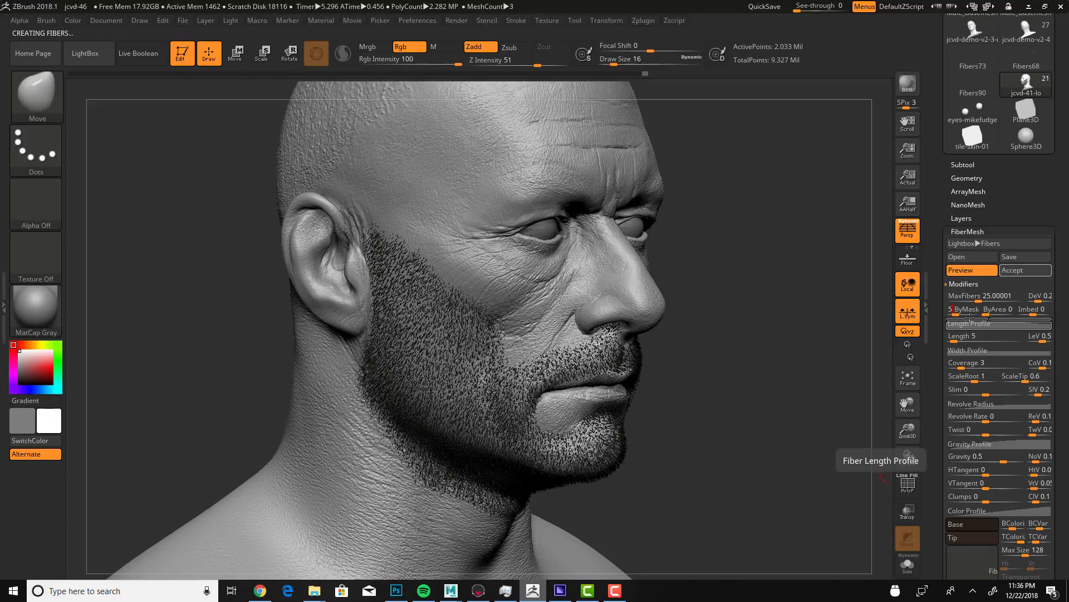
{"action": "left_click", "coordinate": [970, 316]}
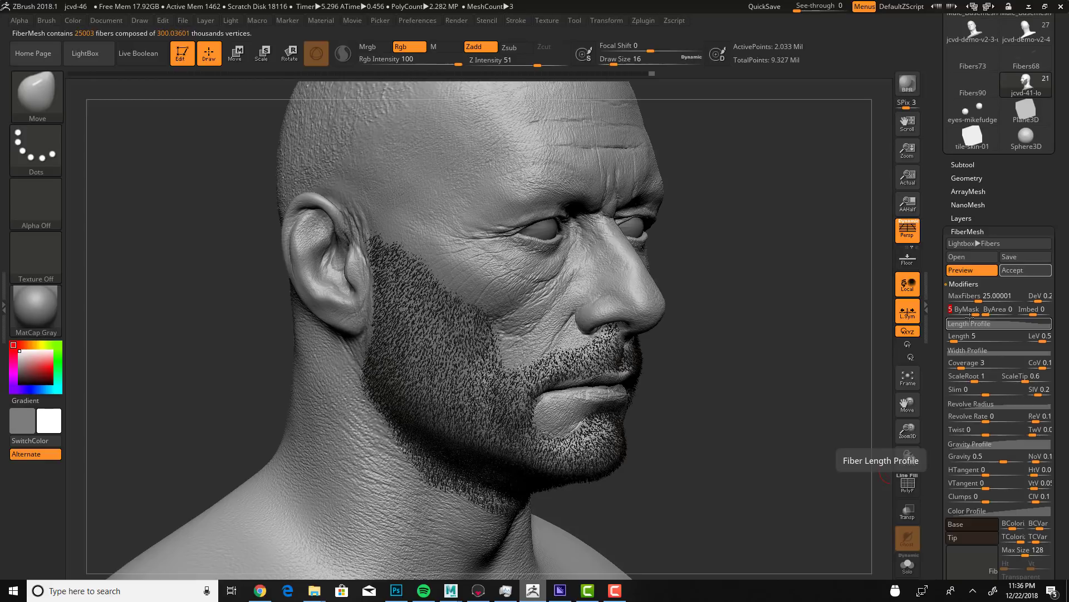
{"action": "type", "text": "0.8"}
{"action": "key", "text": "Return"}
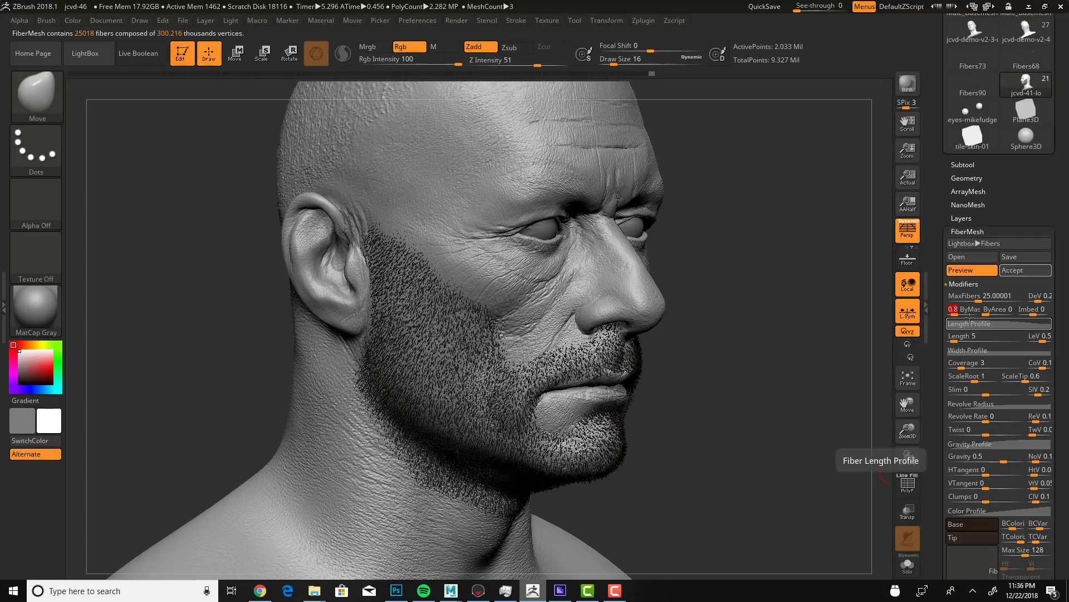
{"action": "type", "text": ".5"}
{"action": "key", "text": "Return"}
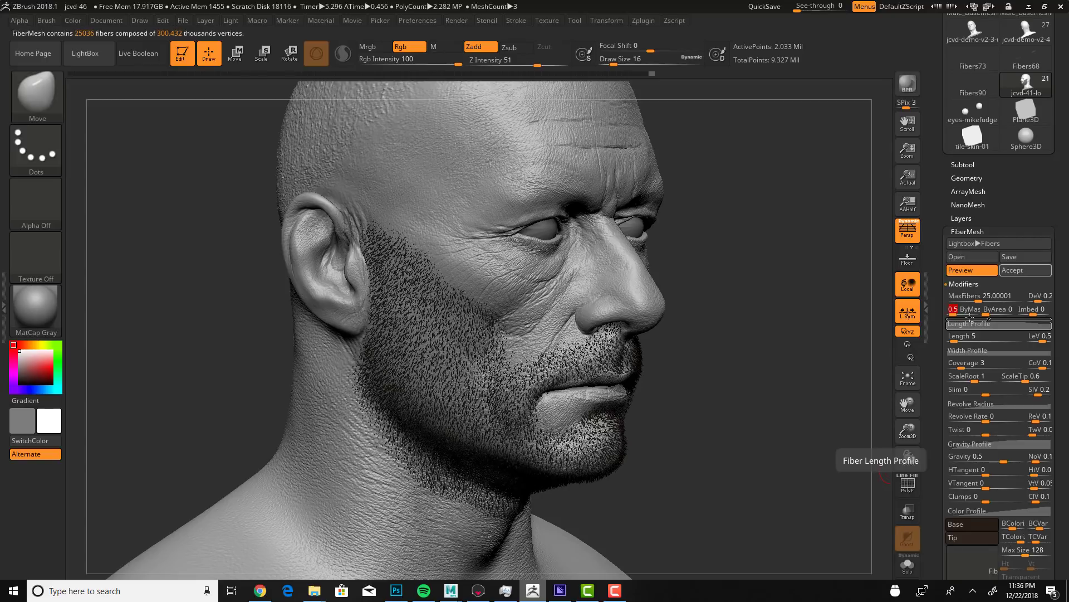
{"action": "type", "text": ".8"}
{"action": "key", "text": "Return"}
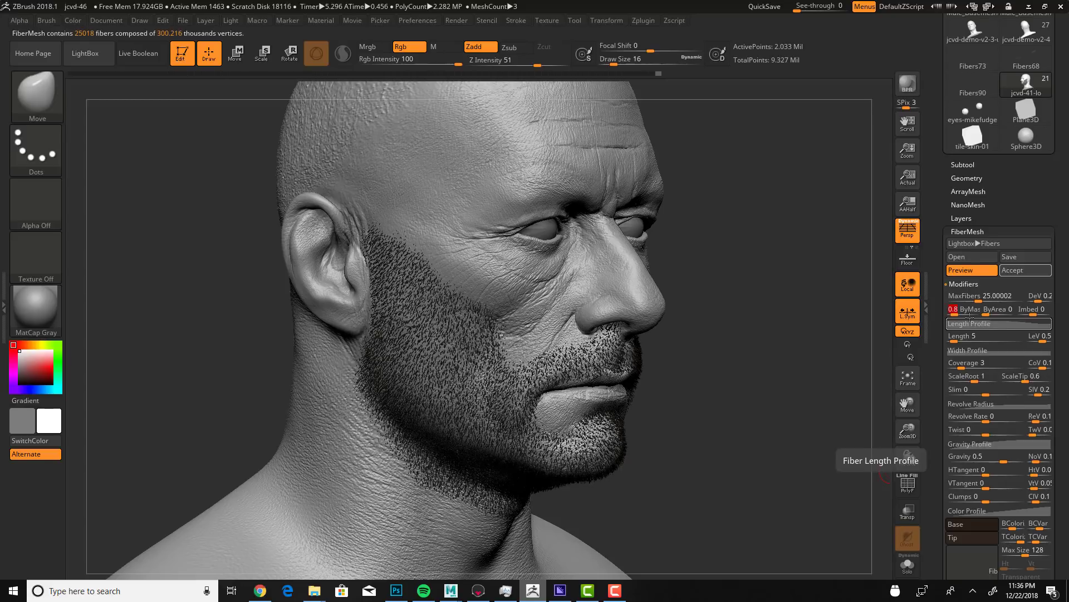
Step: Try ByArea at 1 and 0.2 on the beard fibers, and set it back to 0
{"action": "key", "text": "Tab"}
{"action": "key", "text": "Return"}
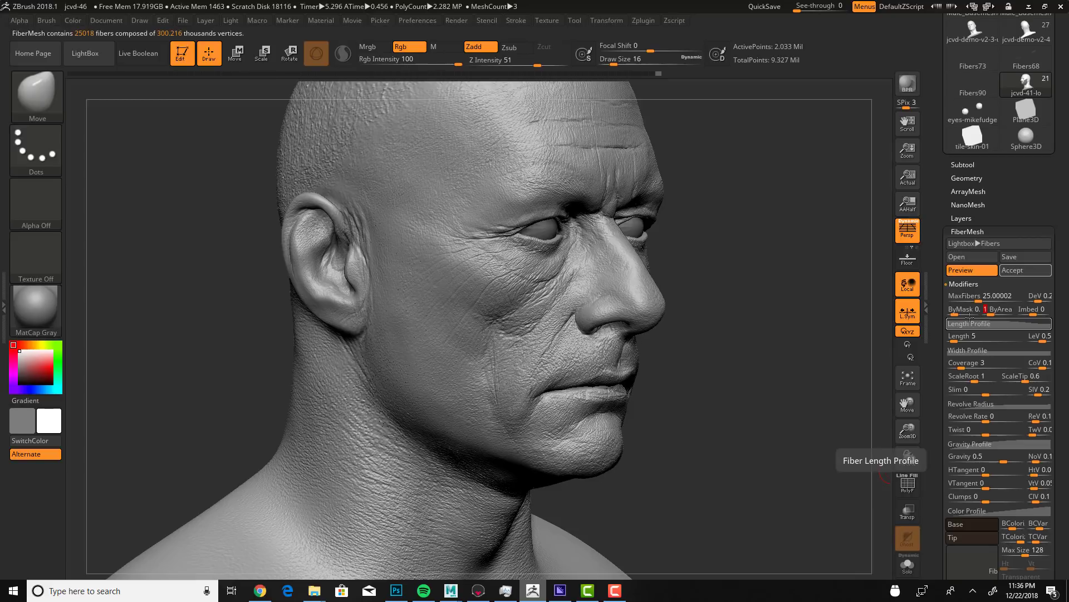
{"action": "type", "text": ".2"}
{"action": "key", "text": "Return"}
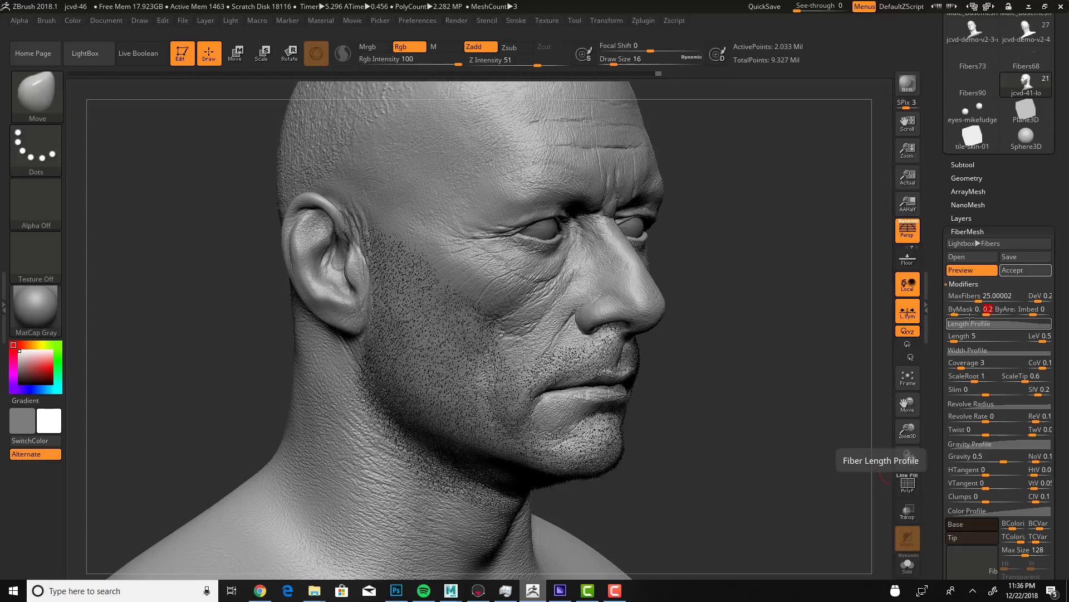
{"action": "type", "text": "0"}
{"action": "key", "text": "Return"}
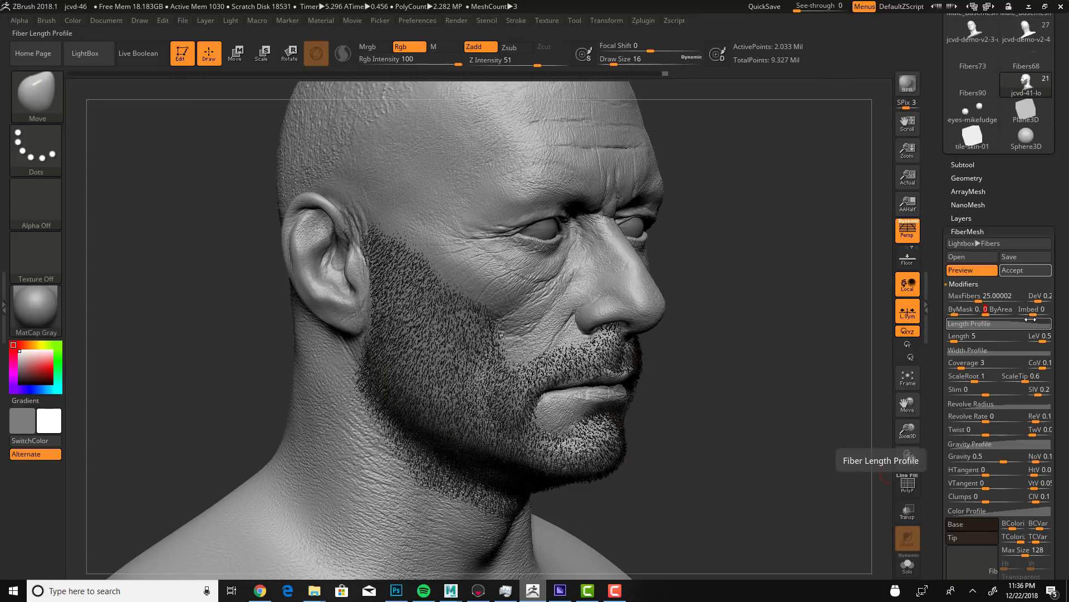
Step: Examine the fibers' Length Profile and Width Profile curves, closing each one without edits
{"action": "left_click", "coordinate": [1011, 324]}
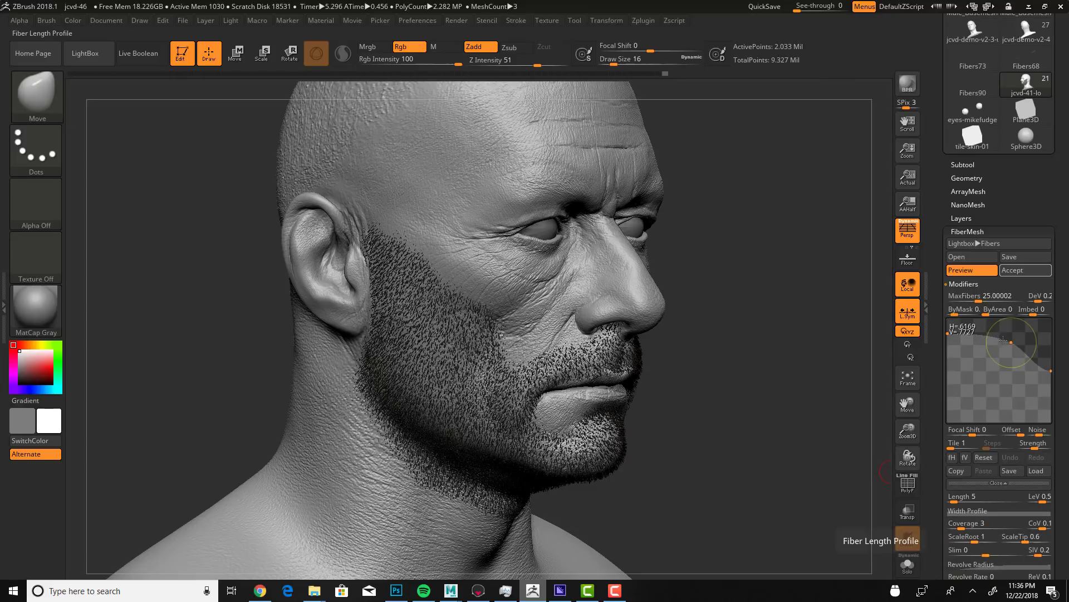
{"action": "left_click", "coordinate": [997, 484]}
{"action": "left_click", "coordinate": [997, 350]}
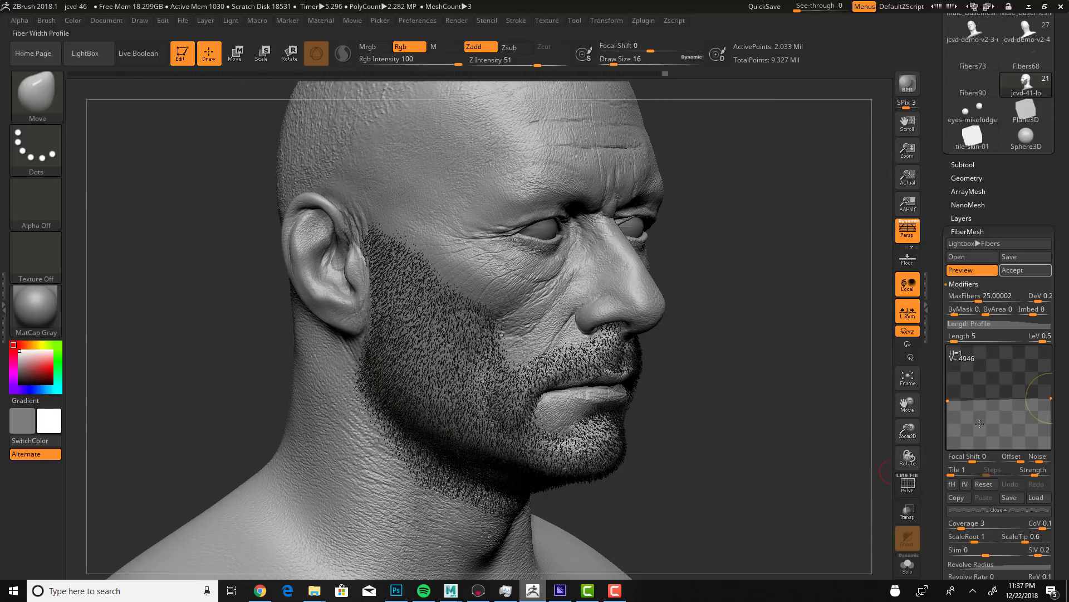
{"action": "left_click", "coordinate": [994, 510]}
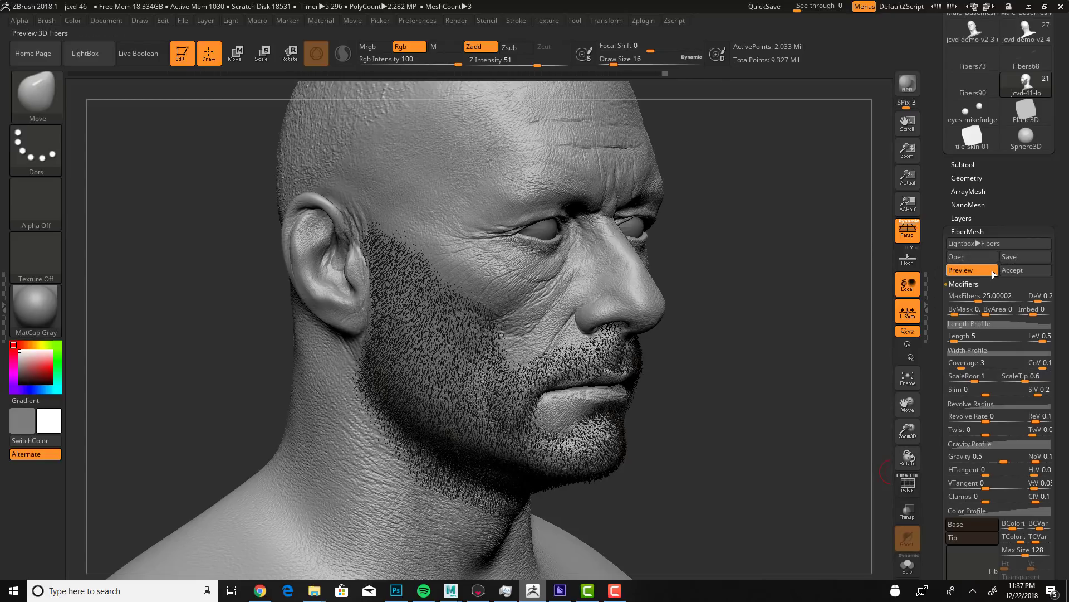
Step: Accept the fibers as a new subtool with Fast Preview activated, and rename it Stubble-1
{"action": "left_click", "coordinate": [1025, 273]}
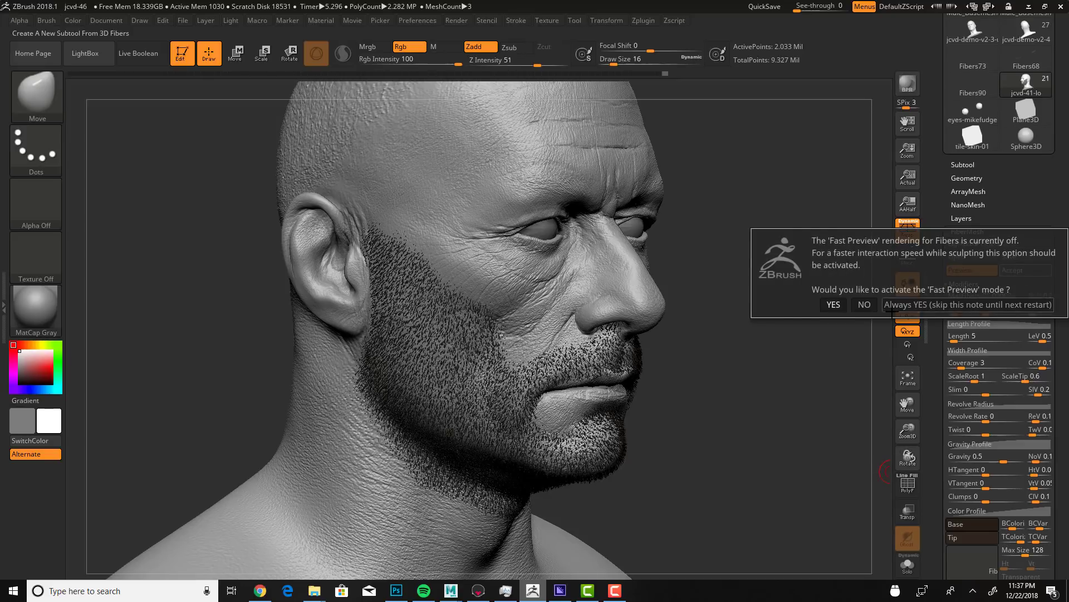
{"action": "left_click", "coordinate": [836, 305]}
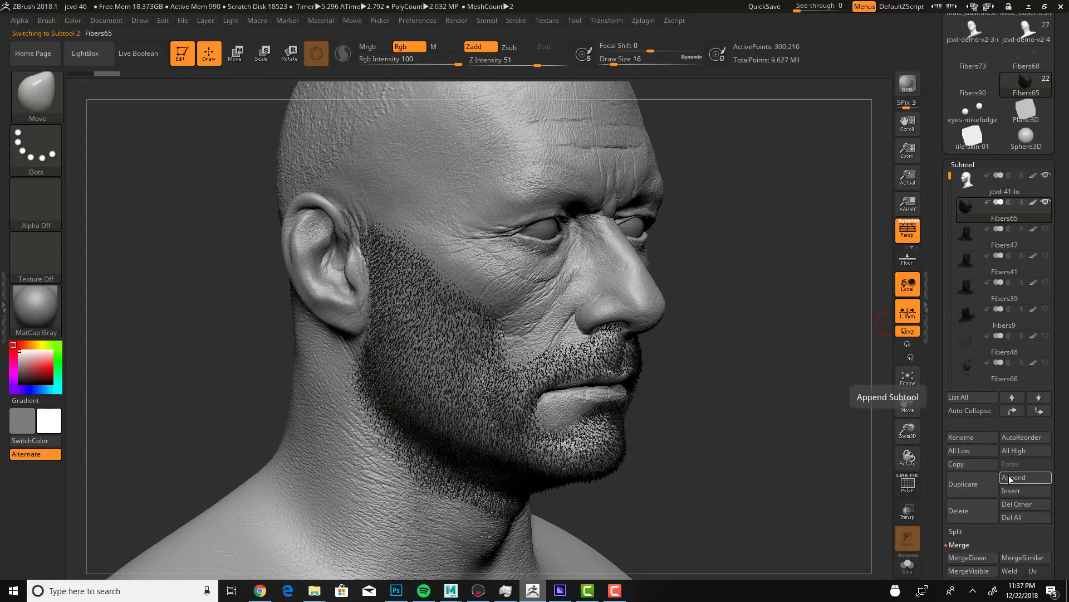
{"action": "left_click", "coordinate": [972, 437]}
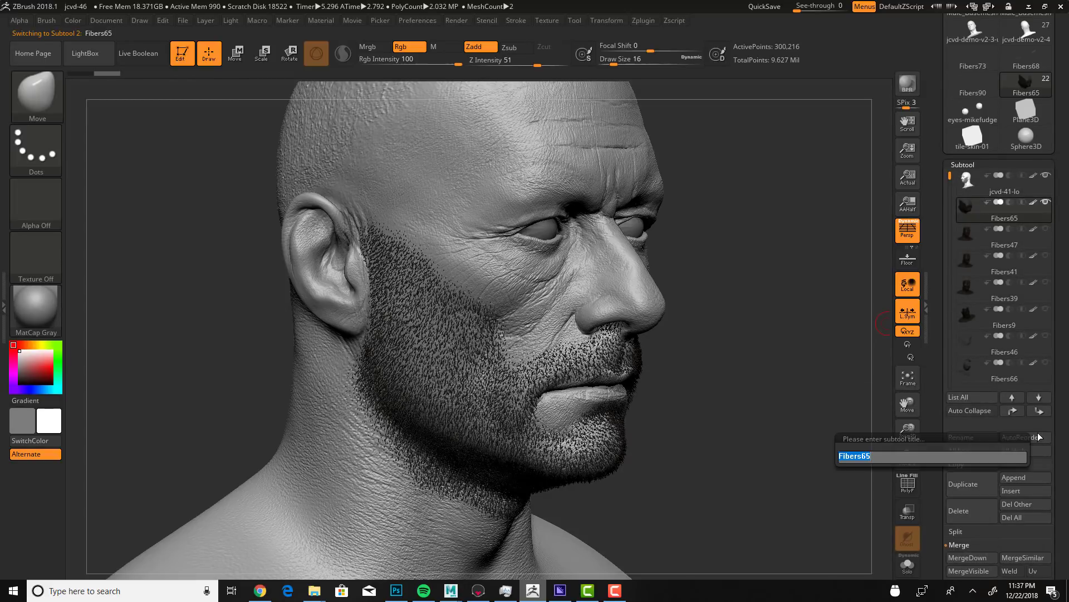
{"action": "type", "text": "stubble-1"}
{"action": "key", "text": "Return"}
Step: Select the jcvd-41-lo head subtool and hide the Stubble-1 fibers
{"action": "left_click", "coordinate": [1049, 191]}
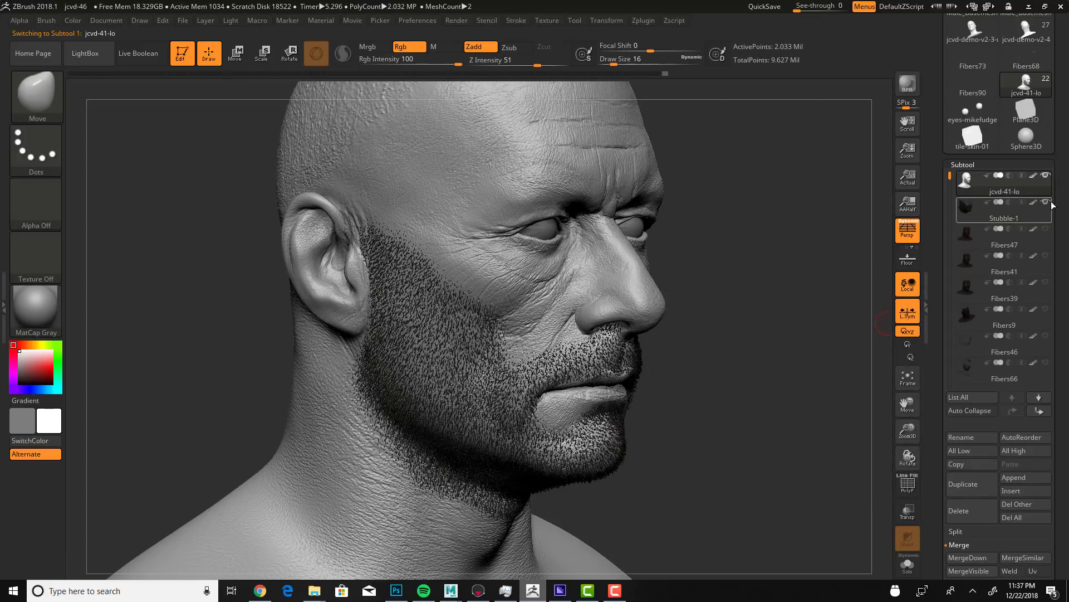
{"action": "left_click", "coordinate": [1046, 202]}
{"action": "left_click", "coordinate": [969, 164]}
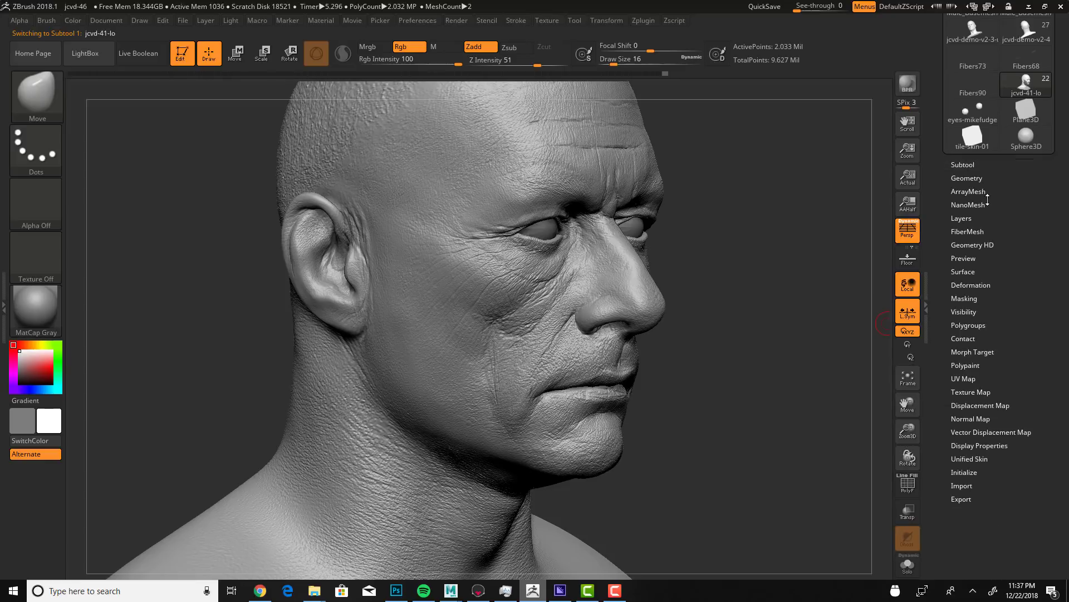
Step: Preview a second set of FiberMesh fibers on the beard area and set their Length to 3
{"action": "left_click", "coordinate": [963, 231]}
{"action": "left_click", "coordinate": [969, 269]}
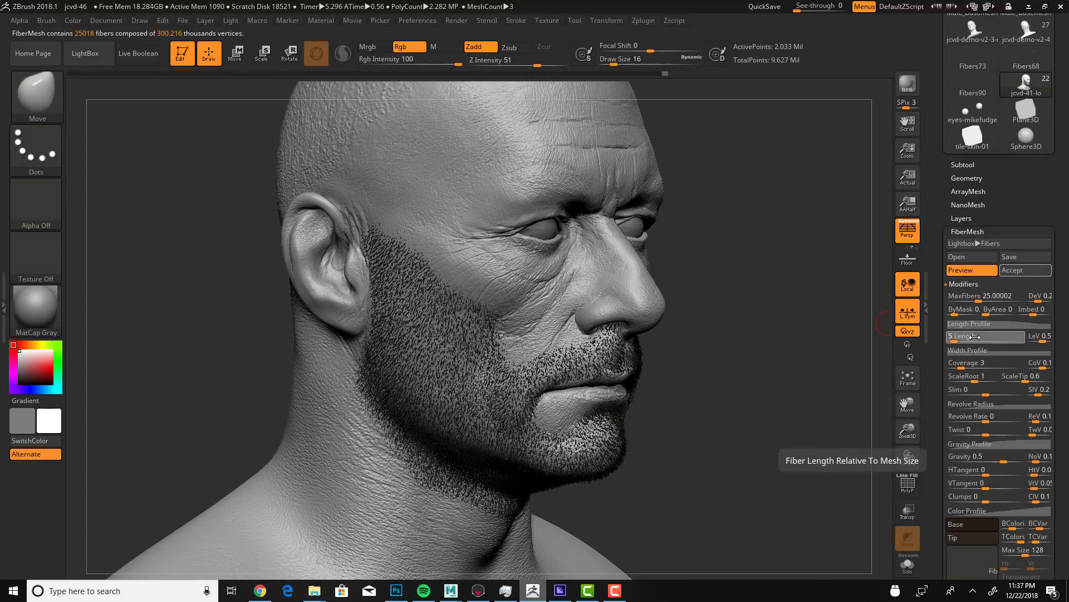
{"action": "type", "text": "3"}
{"action": "key", "text": "Return"}
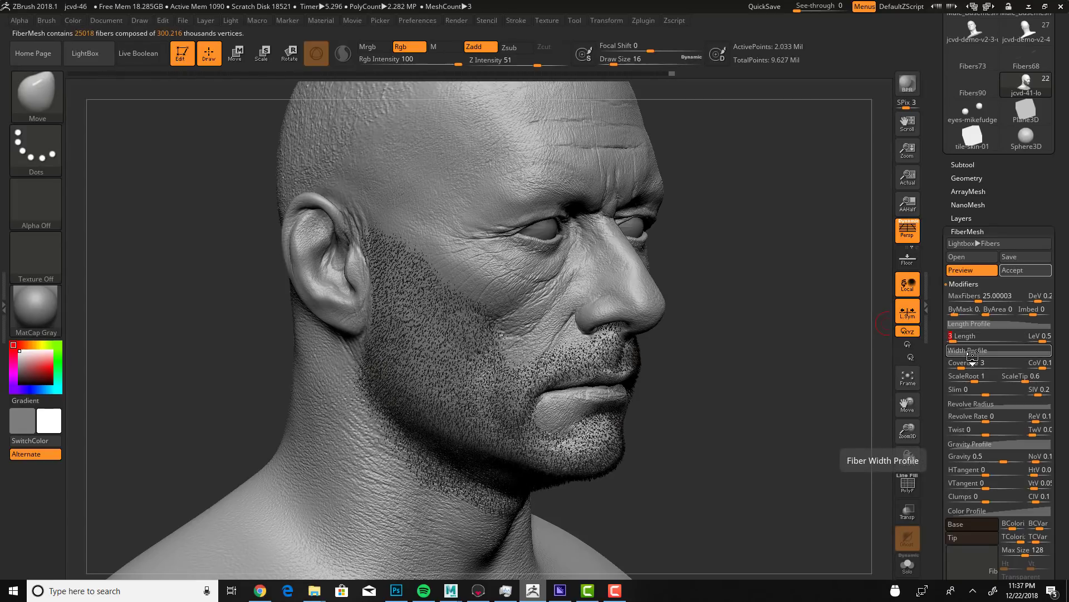
Step: Set the fibers' Coverage to 5 and accept them as a new subtool with Fast Preview activated
{"action": "type", "text": "5"}
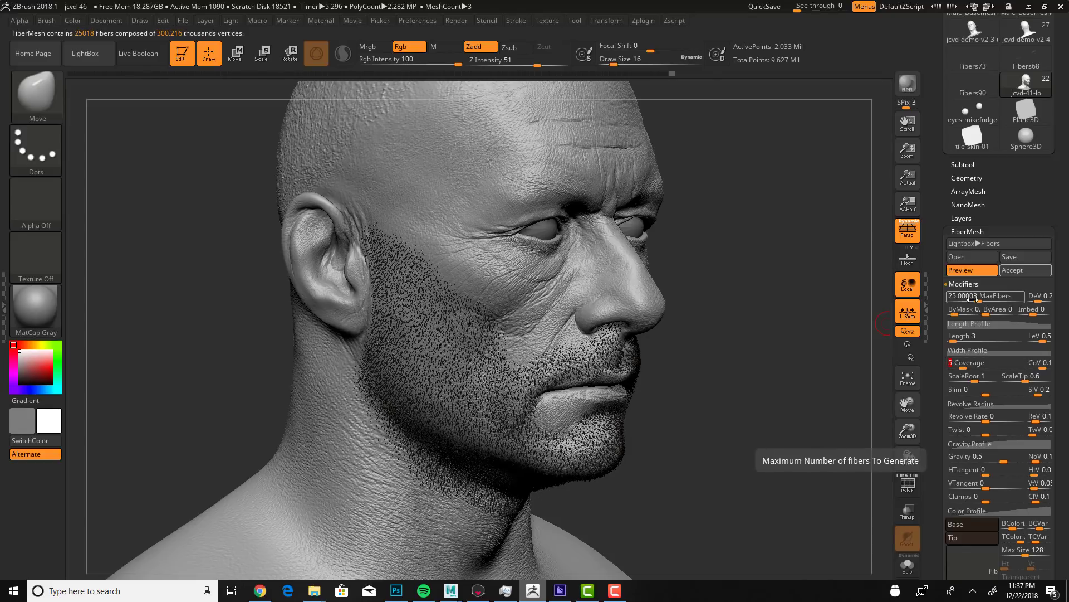
{"action": "left_click", "coordinate": [1025, 272]}
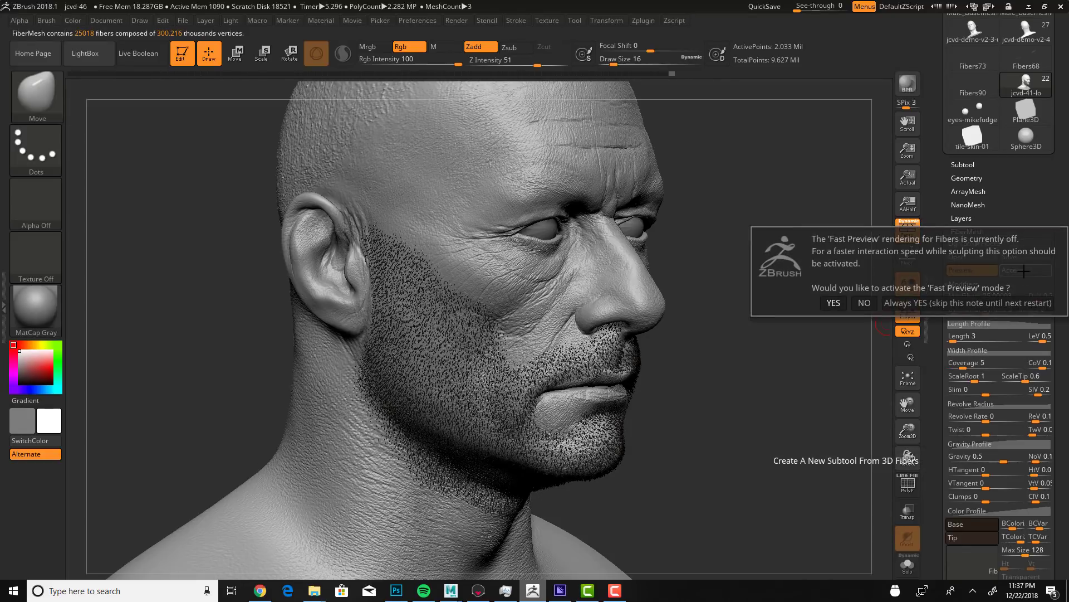
{"action": "left_click", "coordinate": [850, 303]}
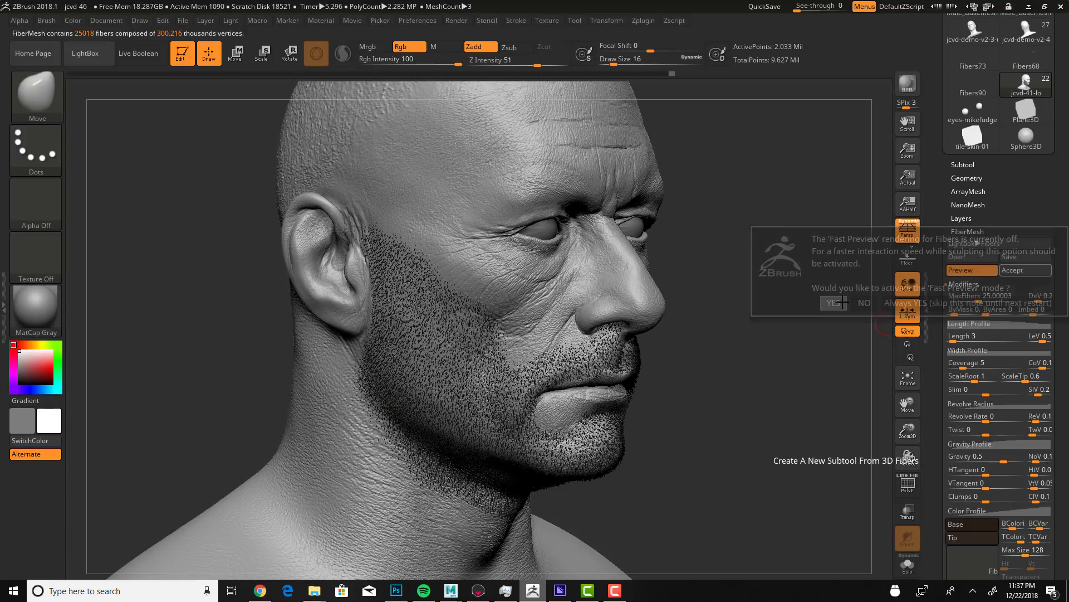
Step: Rename the new fiber subtool as Stubble-2
{"action": "left_click", "coordinate": [963, 165]}
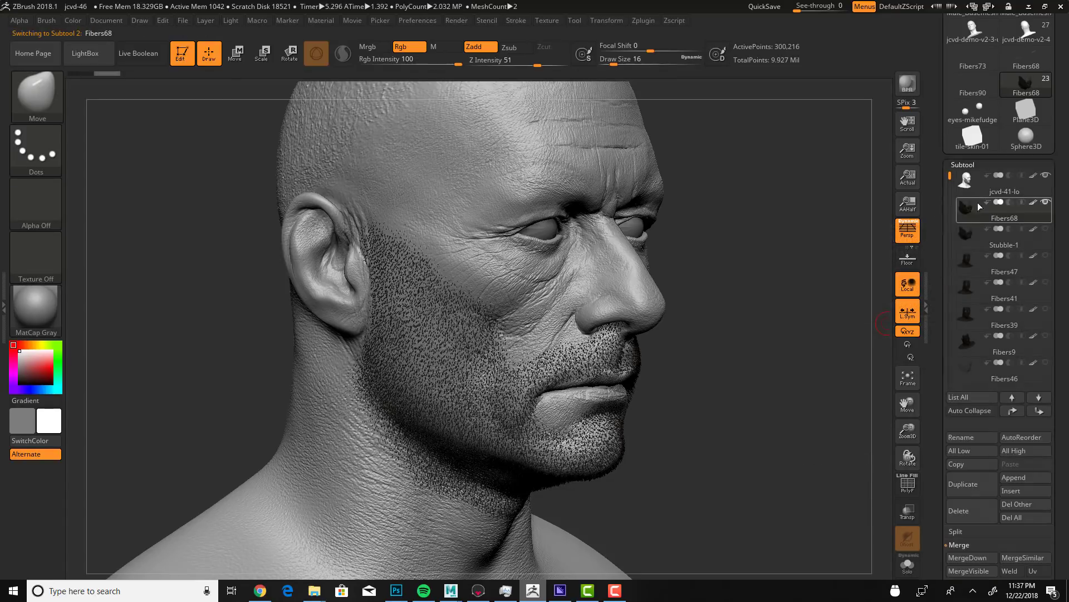
{"action": "left_click", "coordinate": [977, 435]}
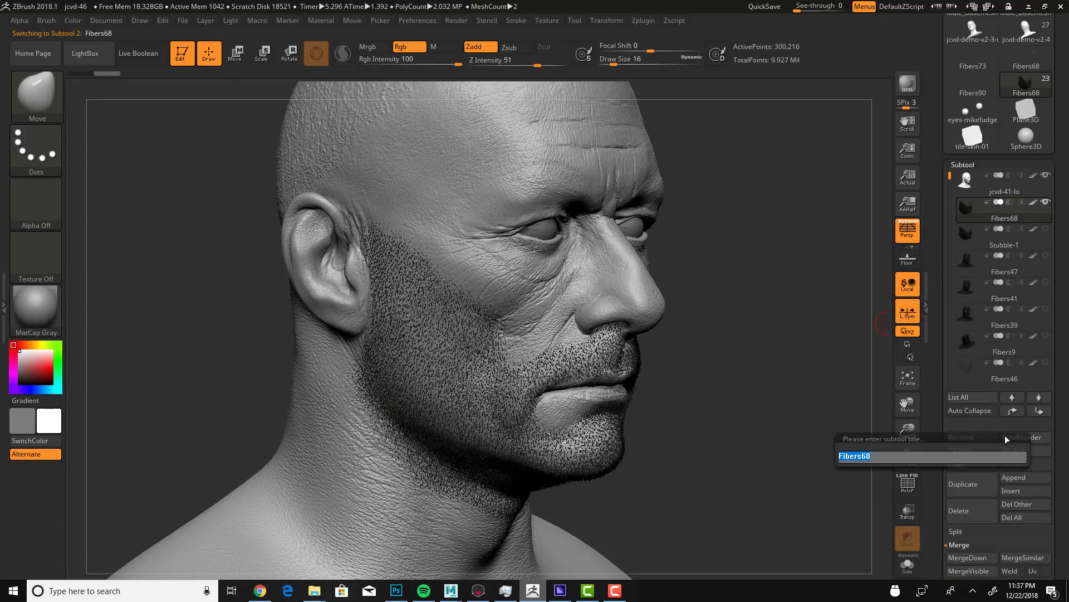
{"action": "type", "text": "Stubble-2"}
{"action": "key", "text": "Return"}
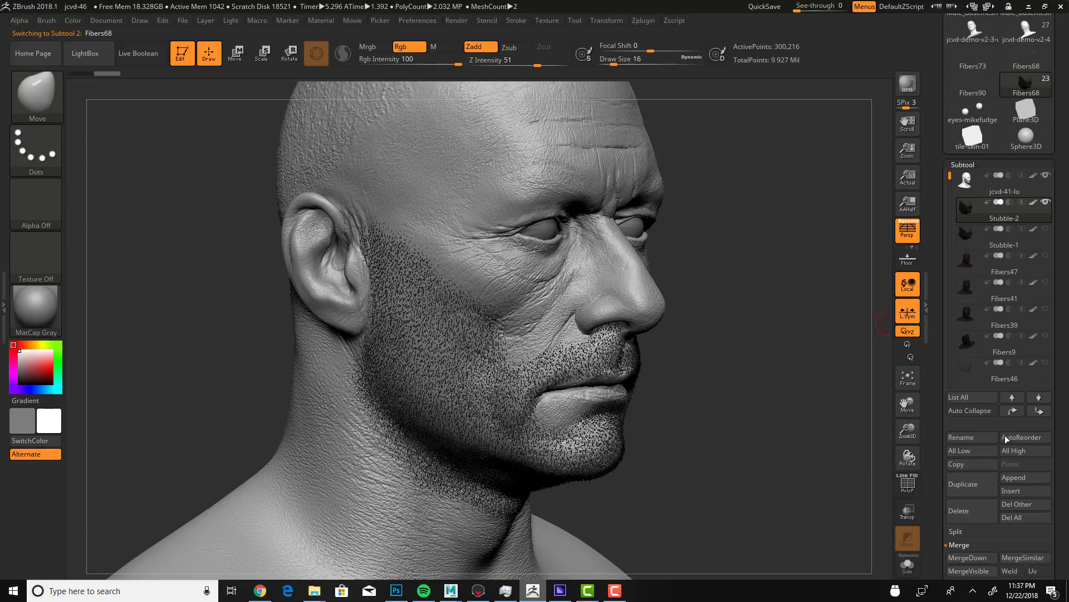
Step: Export the Stubble-2 subtool to the obj-fbx folder as mentorship-Stubble-2.obj
{"action": "left_click_drag", "start_coordinate": [940, 122], "coordinate": [940, 163]}
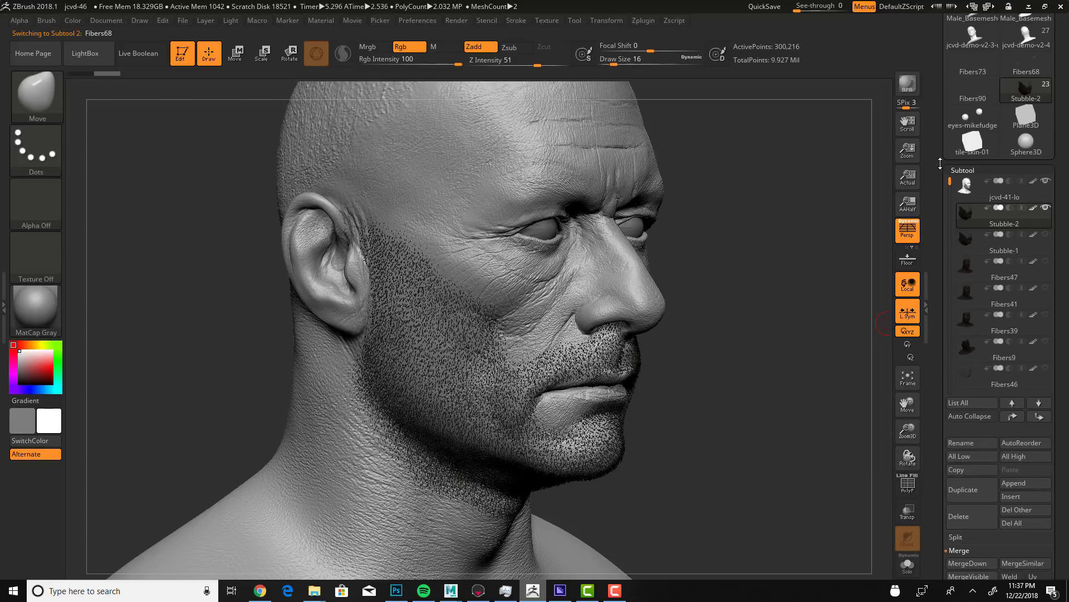
{"action": "left_click", "coordinate": [1026, 64]}
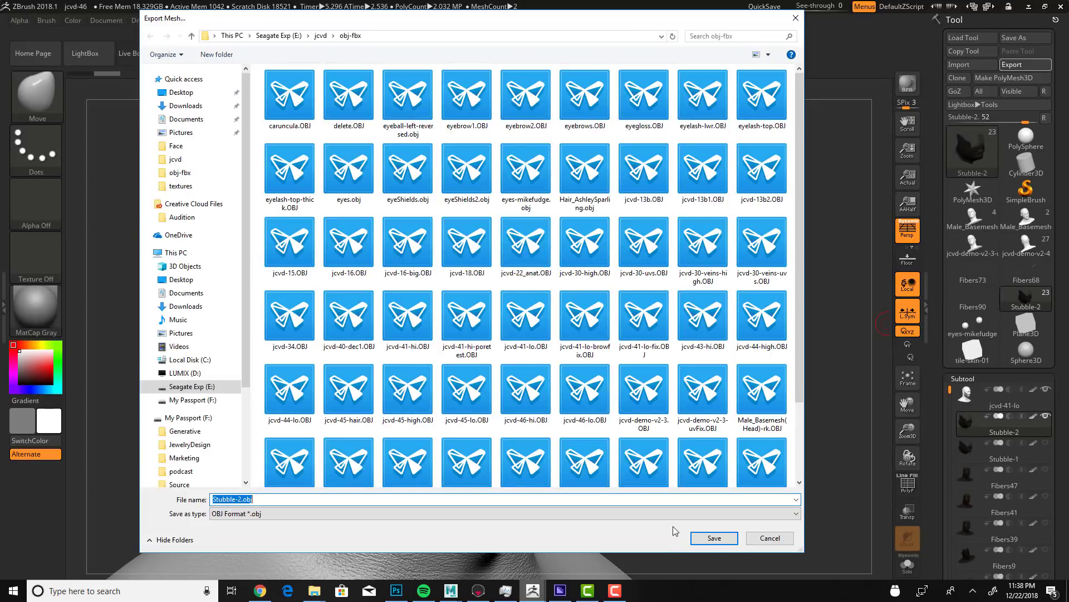
{"action": "key", "text": "Left"}
{"action": "type", "text": "mentorship-"}
{"action": "key", "text": "Return"}
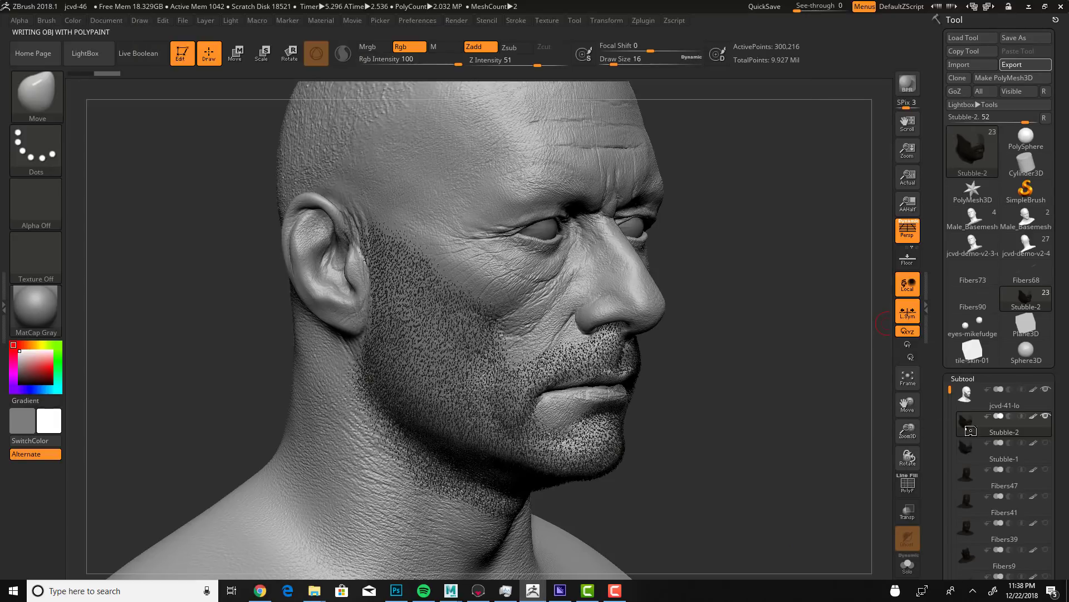
Step: Select the Stubble-1 subtool and export it to the obj-fbx folder as mentorship-Stubble-1.obj
{"action": "left_click", "coordinate": [967, 454]}
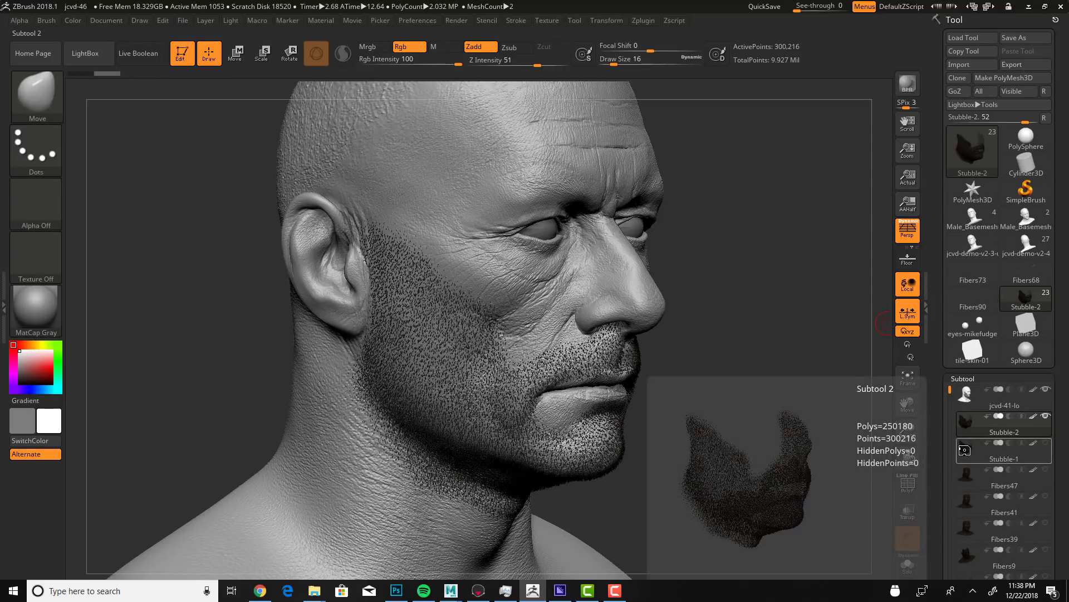
{"action": "left_click", "coordinate": [1013, 64]}
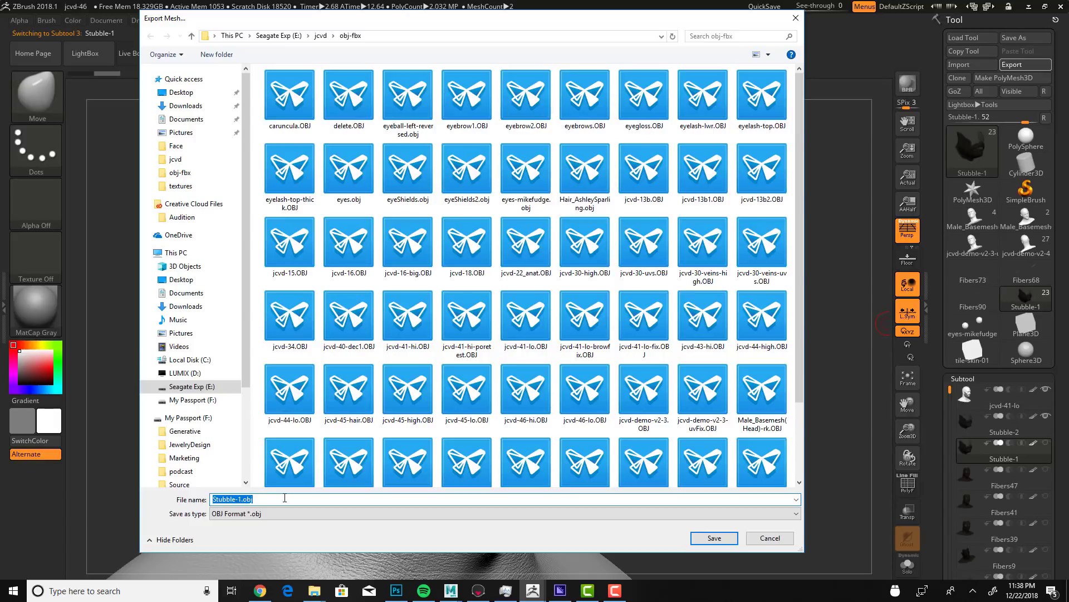
{"action": "key", "text": "Home"}
{"action": "type", "text": "mentorhsip"}
{"action": "key", "text": "BackSpace"}
{"action": "key", "text": "BackSpace"}
{"action": "key", "text": "BackSpace"}
{"action": "key", "text": "BackSpace"}
{"action": "type", "text": "ship-"}
{"action": "key", "text": "Return"}
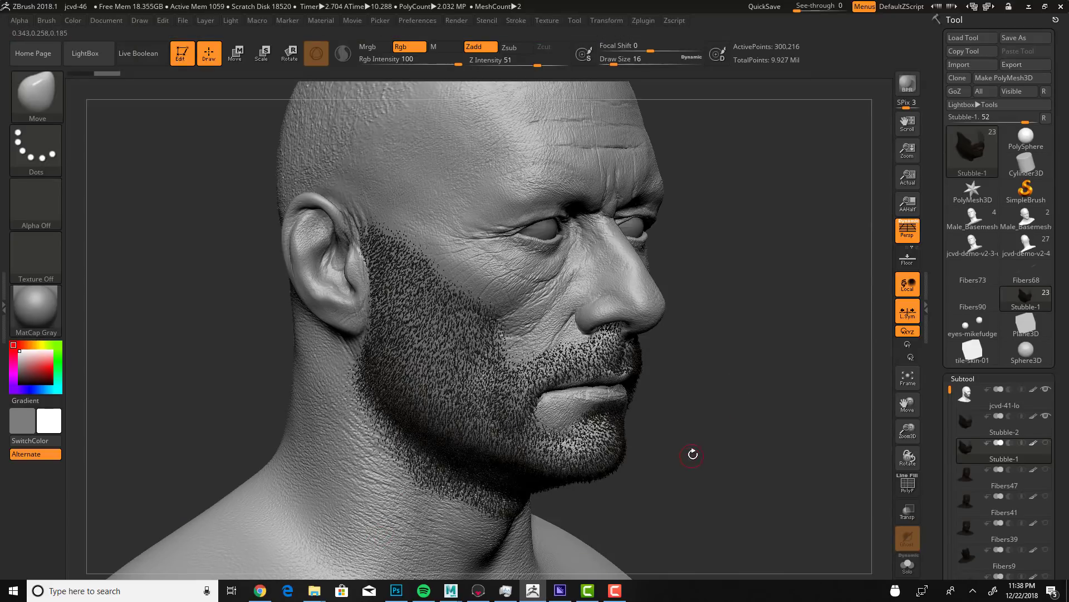
Step: Switch to Maya and delete the peach fuzz fiber group, group1
{"action": "key", "text": "alt+Tab"}
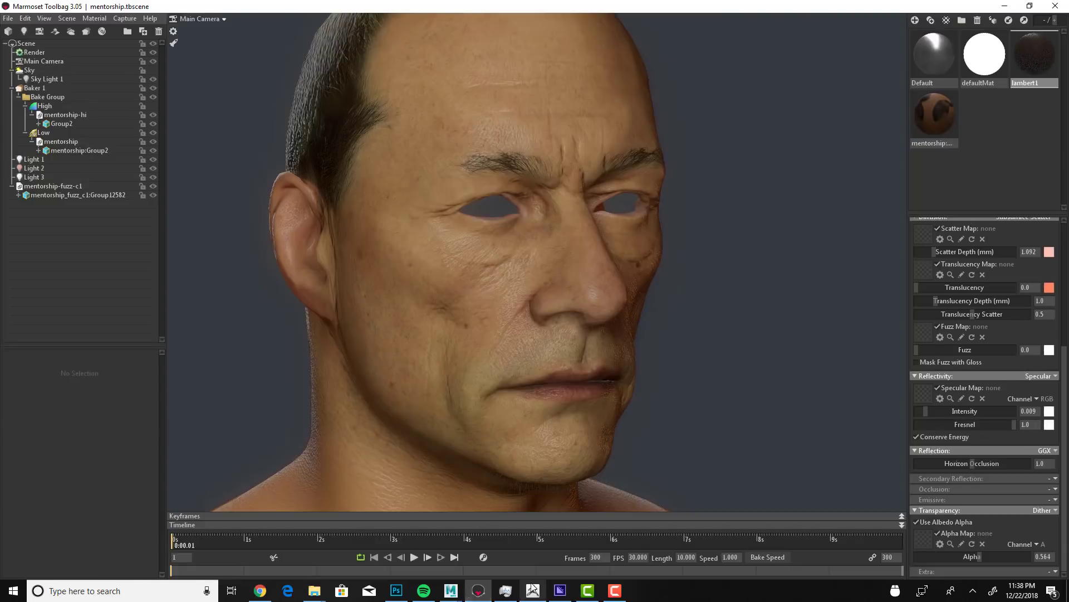
{"action": "mouse_move", "coordinate": [451, 590]}
{"action": "left_click", "coordinate": [499, 542]}
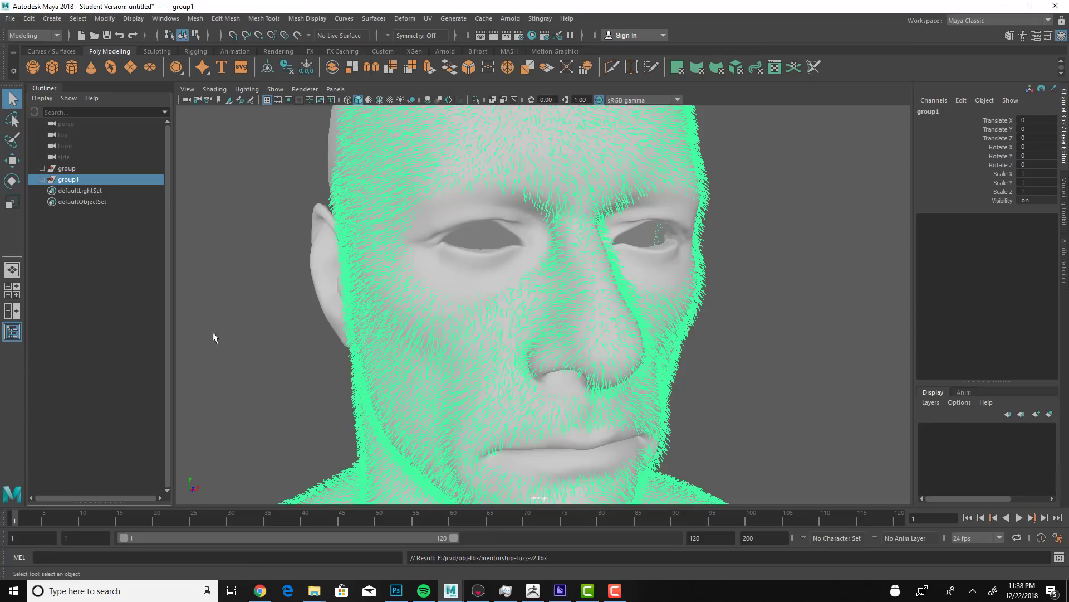
{"action": "key", "text": "Delete"}
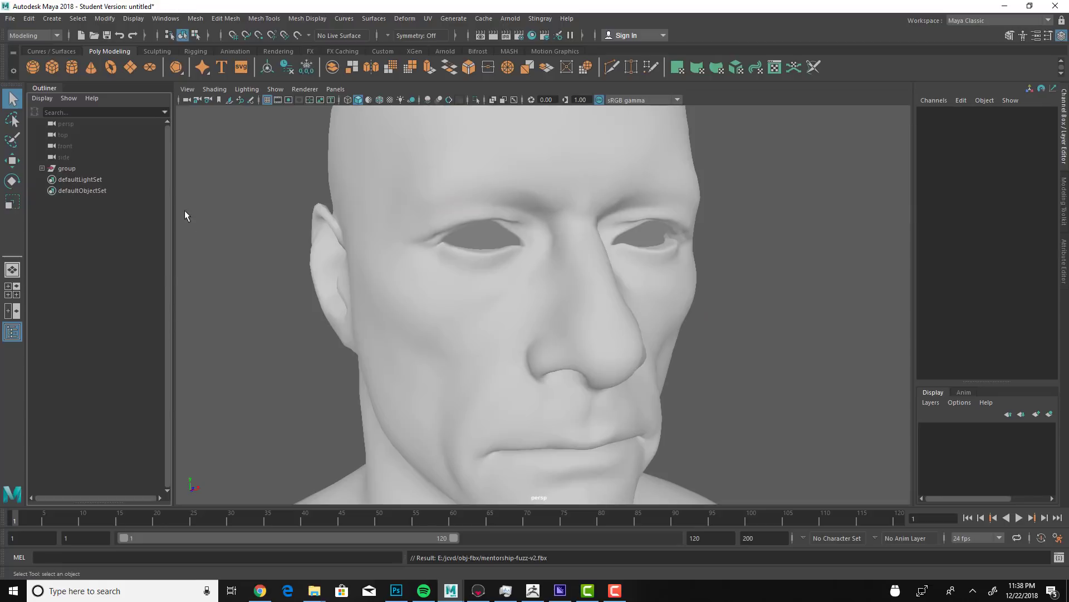
Step: Try to import mentorship-Stubble-1.OBJ from the obj-fbx folder into the Maya scene
{"action": "left_click", "coordinate": [11, 18]}
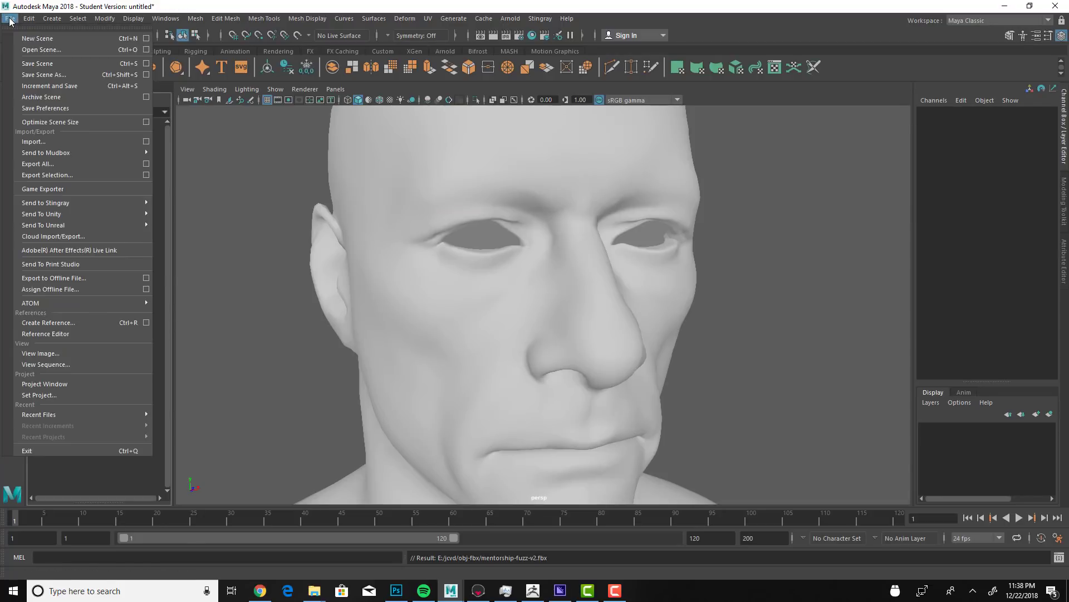
{"action": "left_click", "coordinate": [47, 141]}
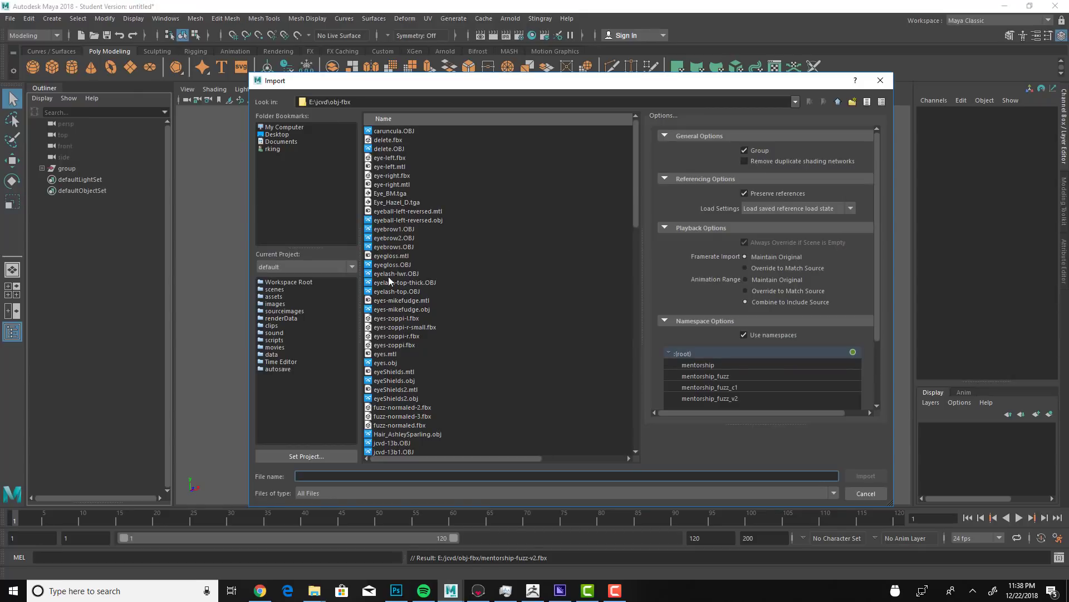
{"action": "scroll", "coordinate": [427, 377], "scroll_direction": "down", "scroll_amount": 20}
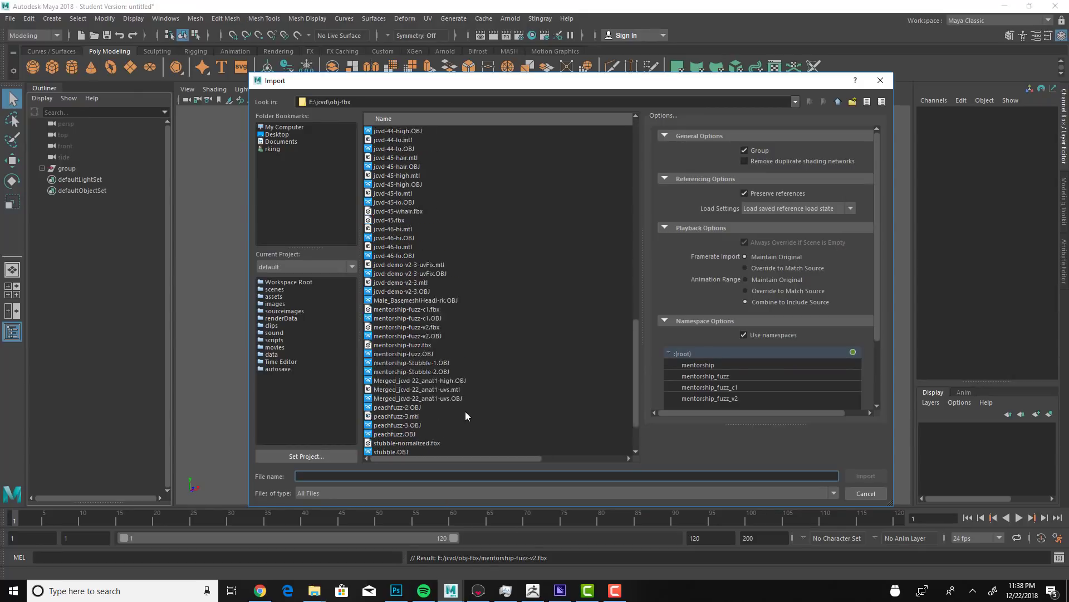
{"action": "left_click", "coordinate": [427, 336]}
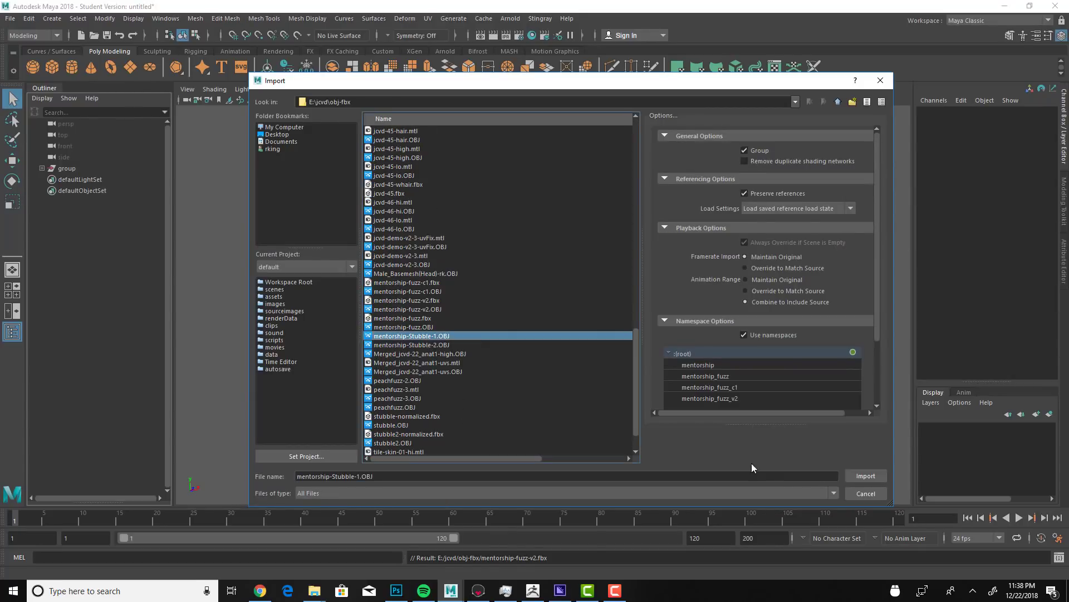
{"action": "left_click", "coordinate": [858, 476]}
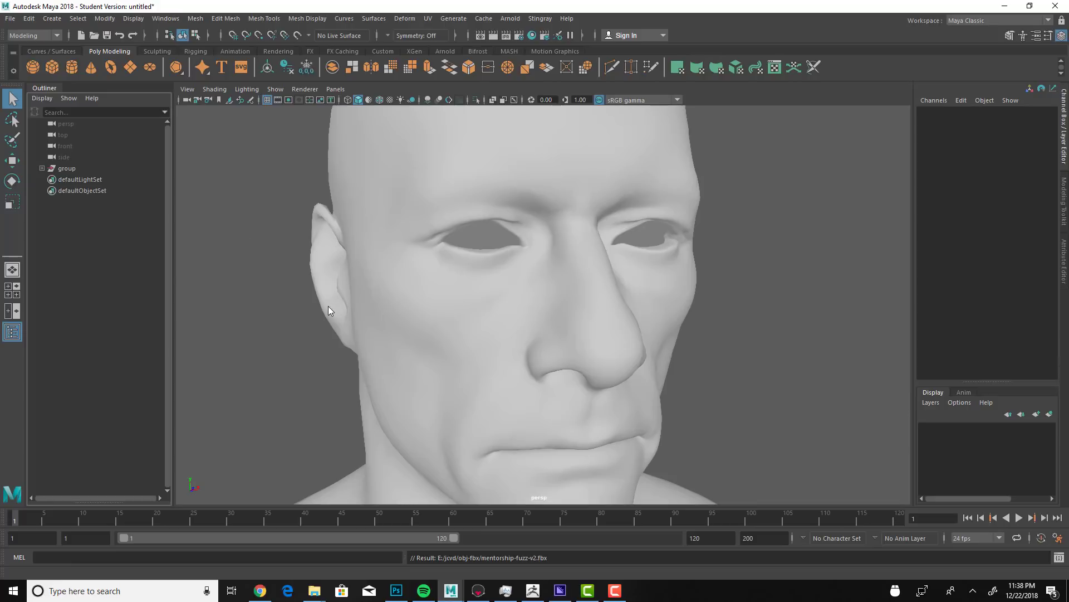
Step: Switch to ZBrush and examine the Polygroups options for the Stubble-1 and Stubble-2 fiber subtools
{"action": "key", "text": "alt+Tab"}
{"action": "key", "text": "alt+Tab"}
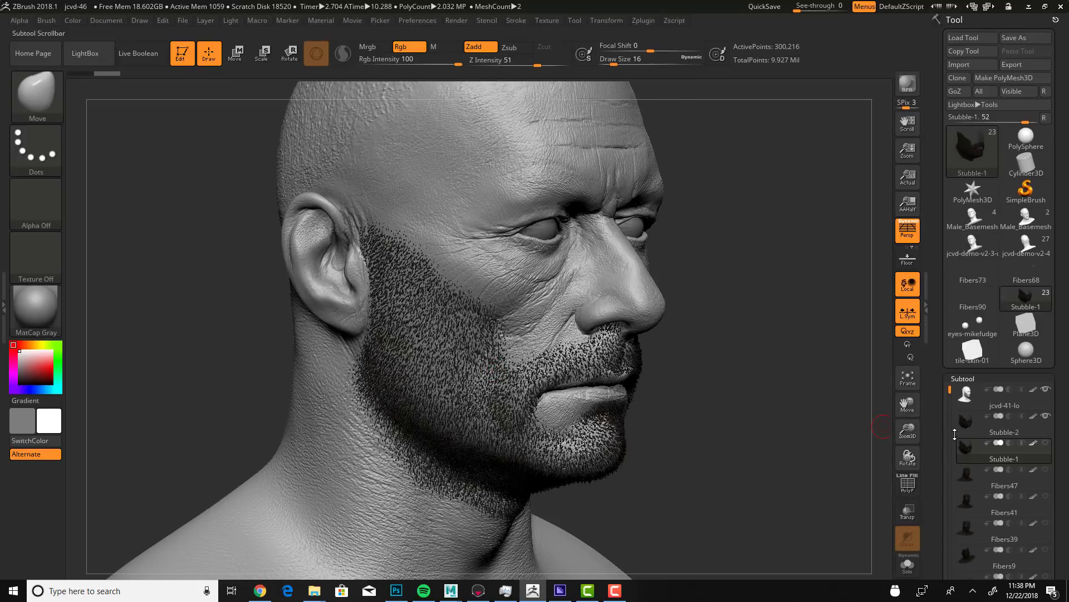
{"action": "left_click_drag", "start_coordinate": [948, 380], "coordinate": [927, 244]}
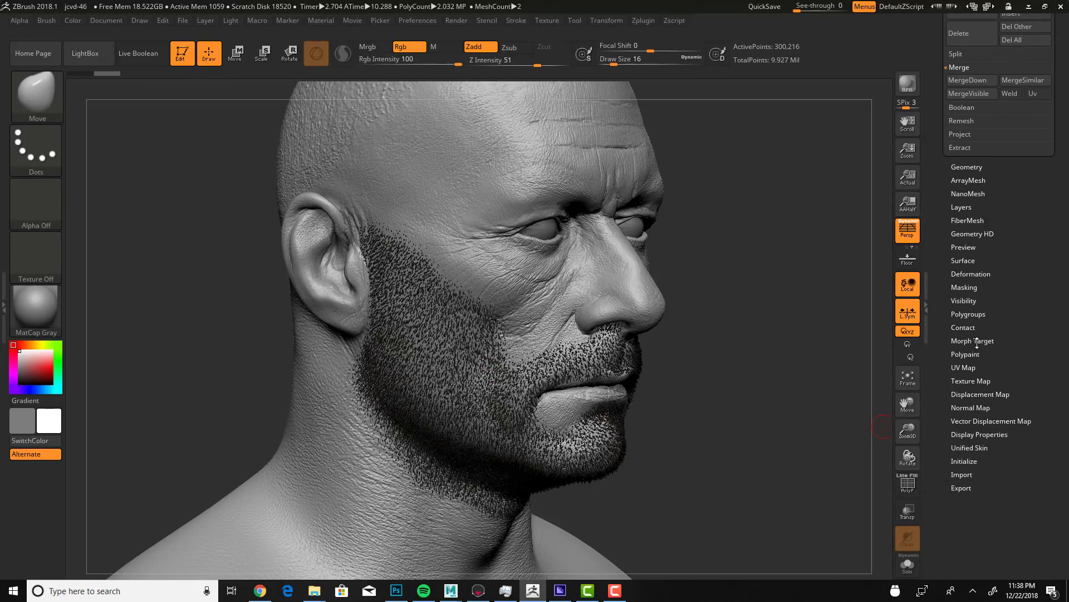
{"action": "left_click_drag", "start_coordinate": [977, 323], "coordinate": [985, 268]}
{"action": "scroll", "coordinate": [985, 268], "scroll_direction": "up", "scroll_amount": 3}
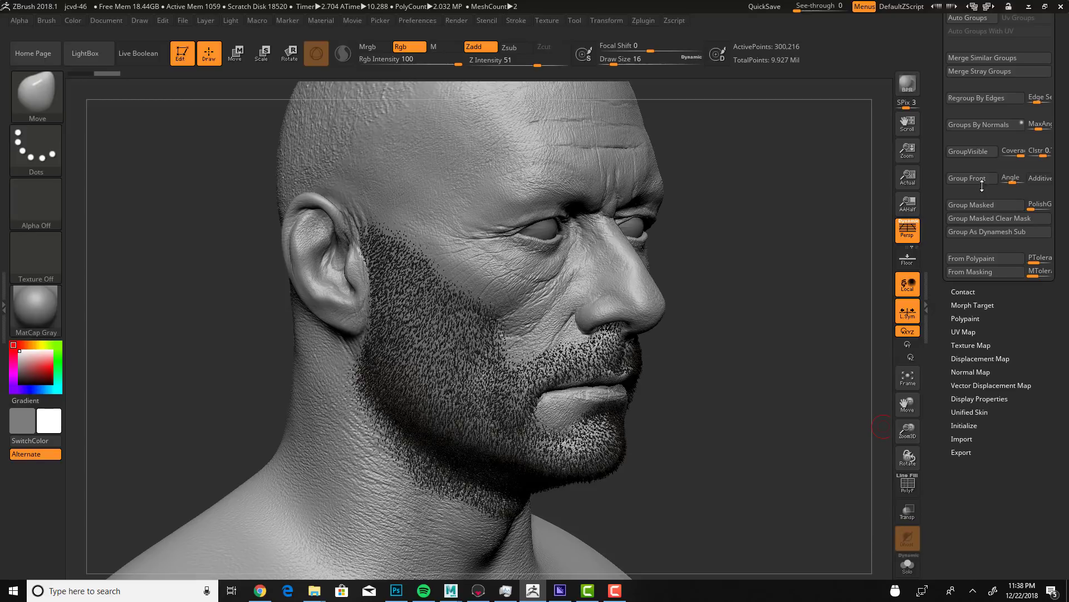
{"action": "left_click_drag", "start_coordinate": [943, 154], "coordinate": [948, 247]}
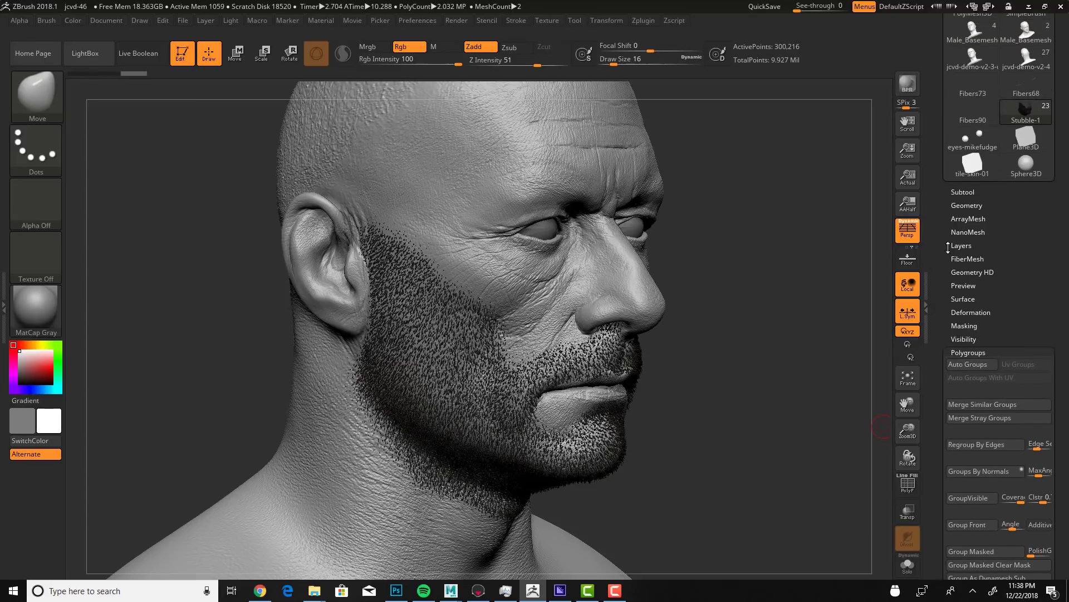
{"action": "left_click", "coordinate": [969, 195]}
{"action": "left_click", "coordinate": [972, 240]}
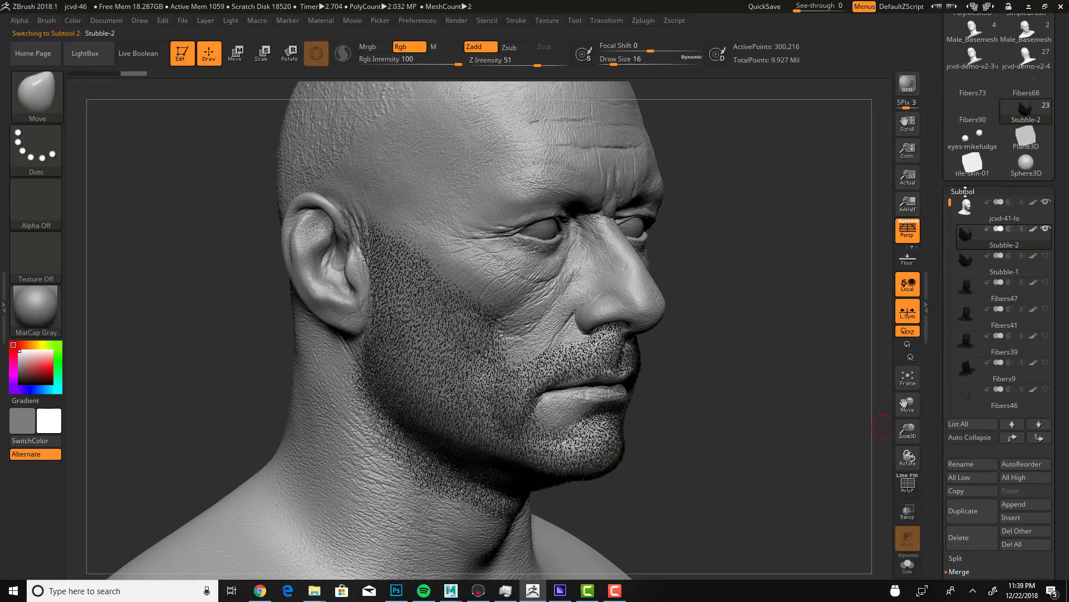
{"action": "left_click", "coordinate": [965, 192]}
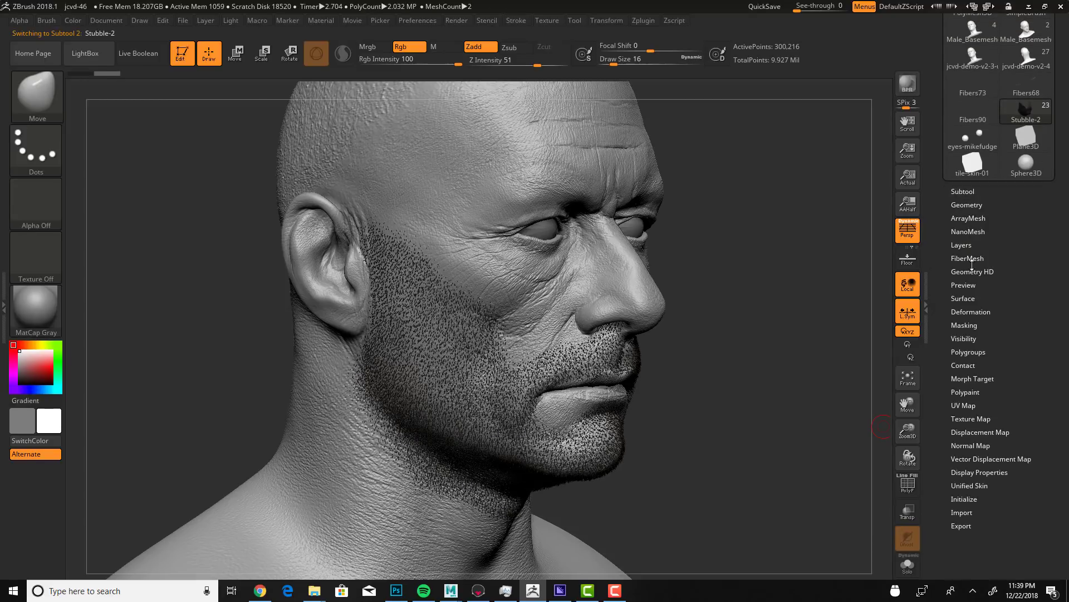
{"action": "left_click", "coordinate": [978, 351]}
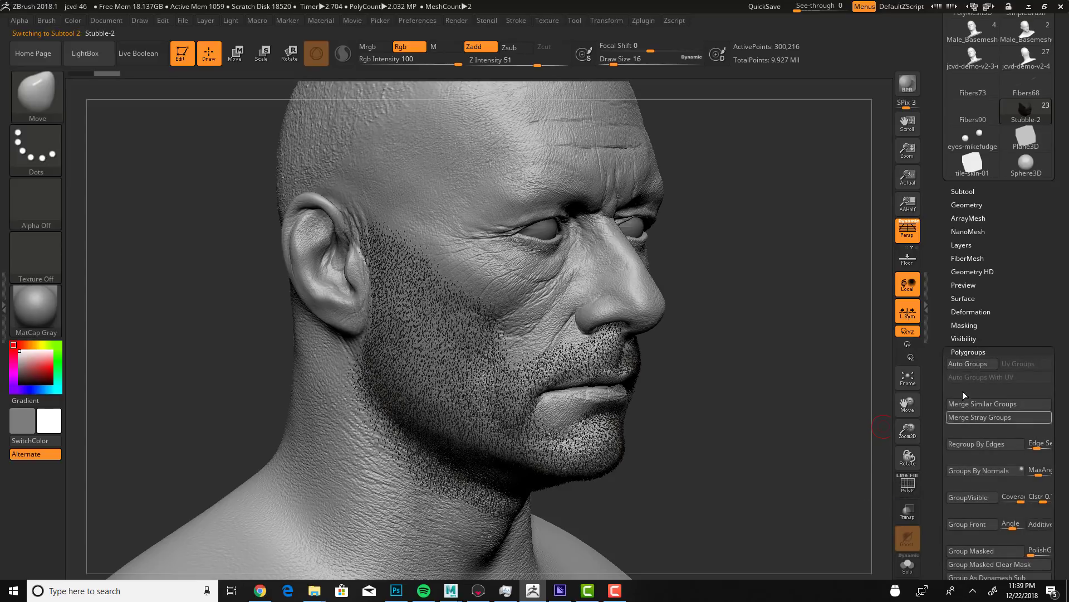
{"action": "left_click", "coordinate": [961, 351]}
{"action": "left_click_drag", "start_coordinate": [1009, 266], "coordinate": [1017, 334]}
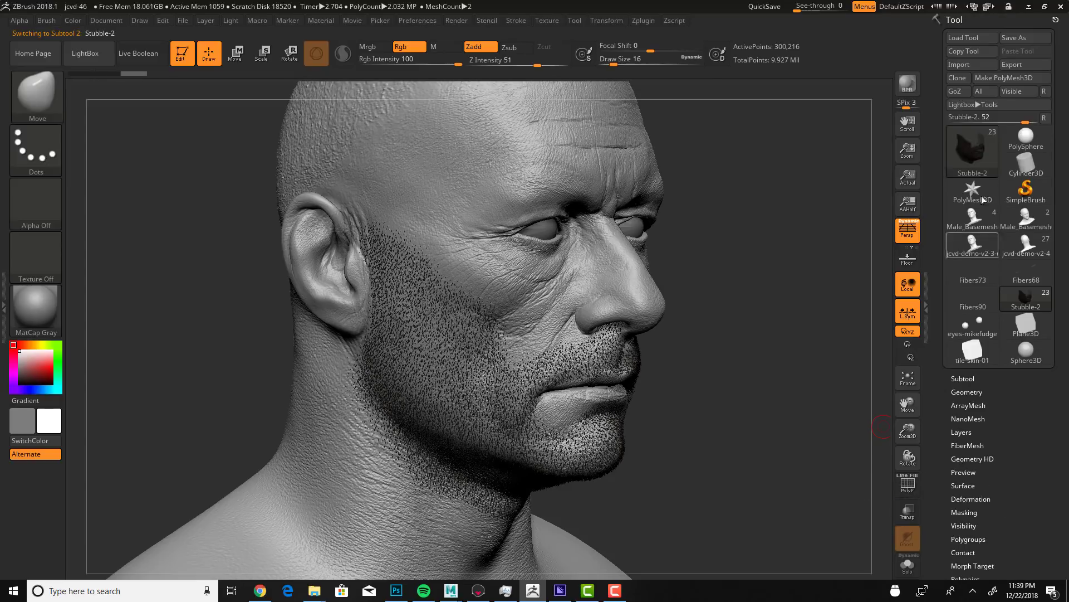
Step: Export the Stubble-2 subtool again, choosing the existing mentorship-Stubble-2.OBJ as the file to overwrite
{"action": "left_click", "coordinate": [1013, 64]}
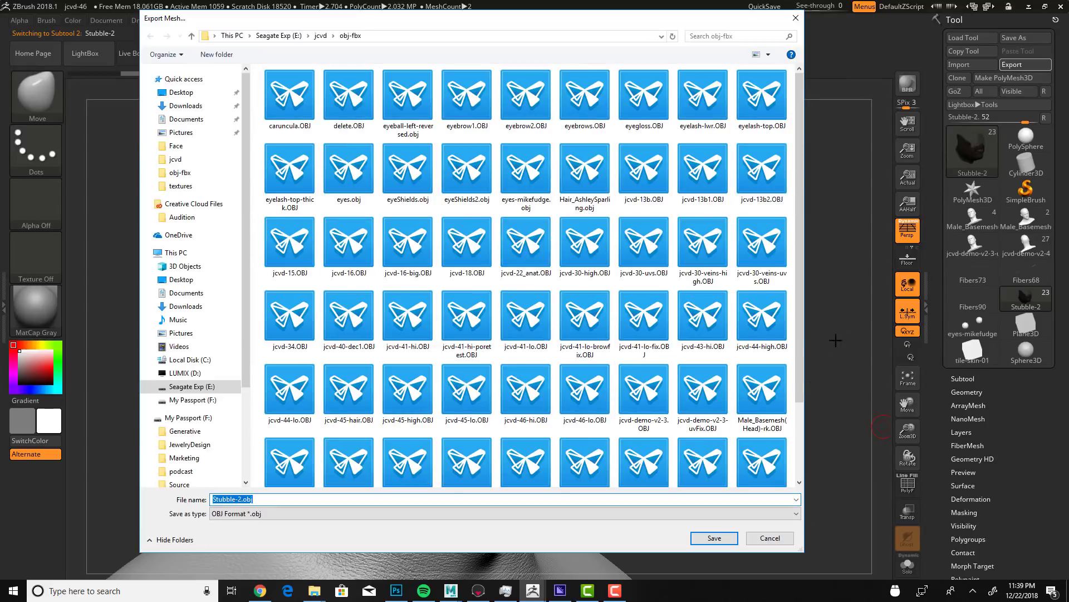
{"action": "scroll", "coordinate": [543, 434], "scroll_direction": "down", "scroll_amount": 4}
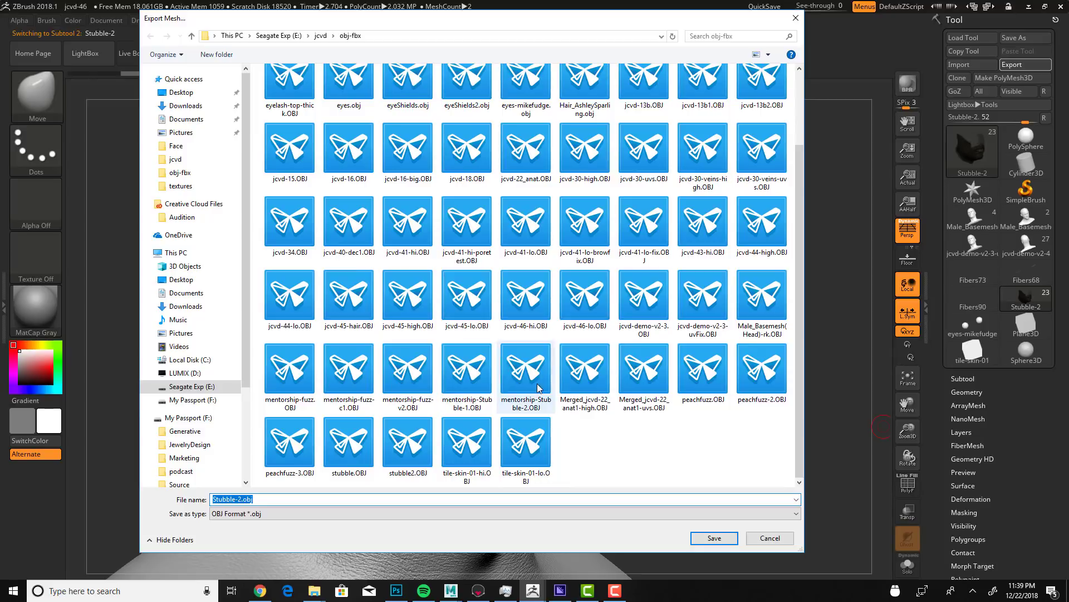
{"action": "left_click", "coordinate": [529, 382]}
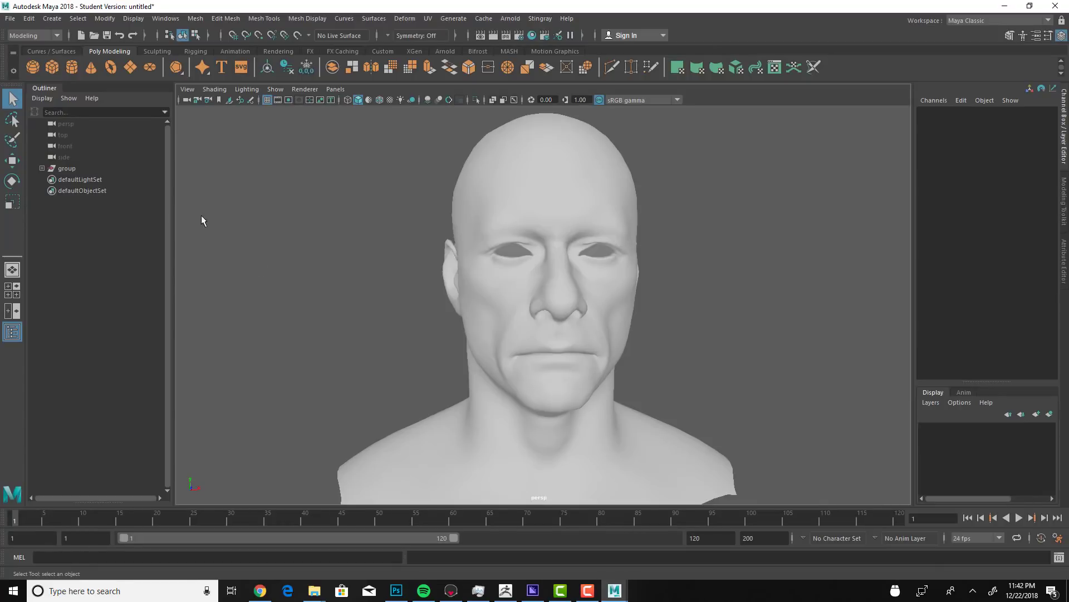
Step: Import mentorship-Stubble-1.OBJ from the E:\jcvd\obj-fbx folder into the Maya scene
{"action": "left_click", "coordinate": [10, 18]}
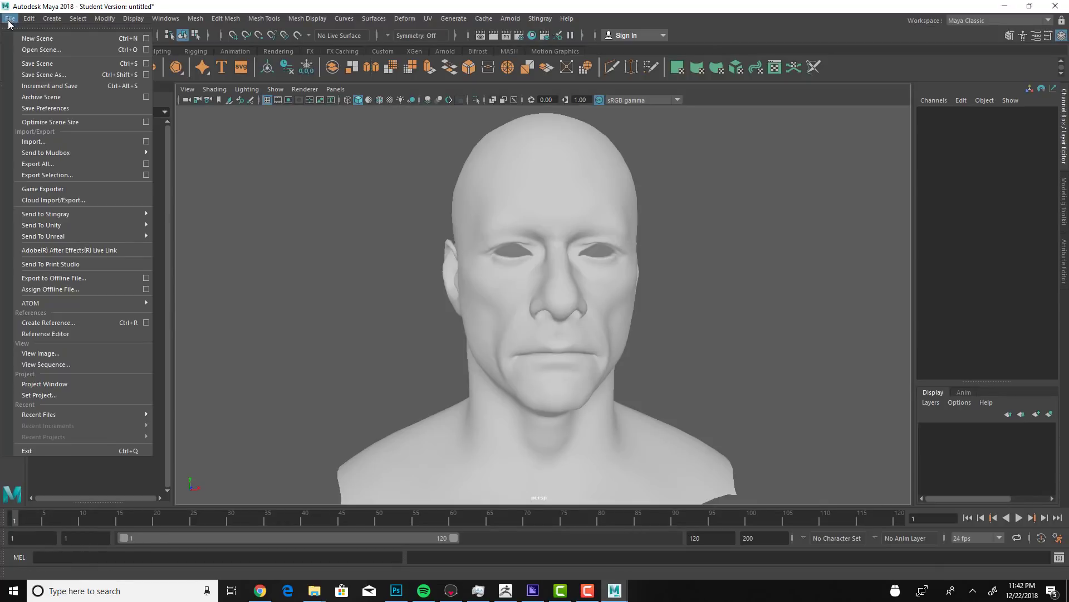
{"action": "left_click", "coordinate": [33, 141]}
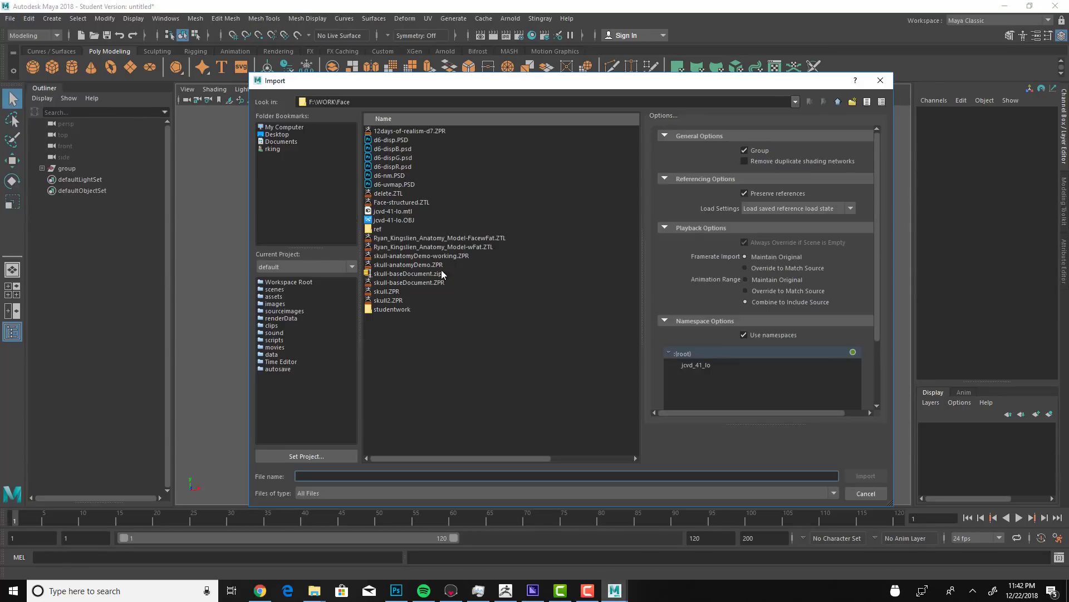
{"action": "left_click", "coordinate": [286, 129]}
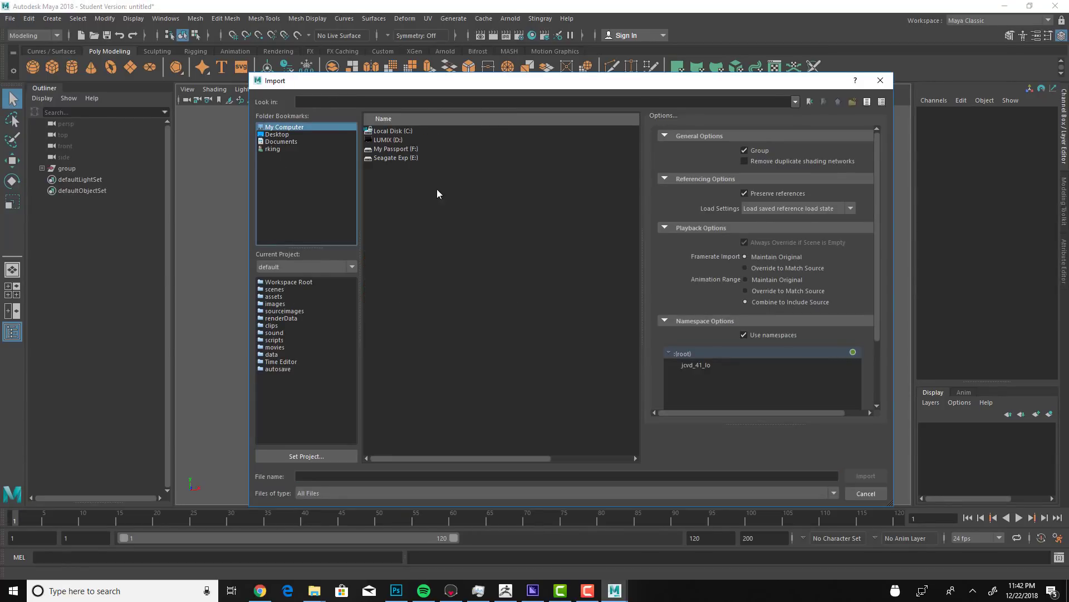
{"action": "double_click", "coordinate": [407, 158]}
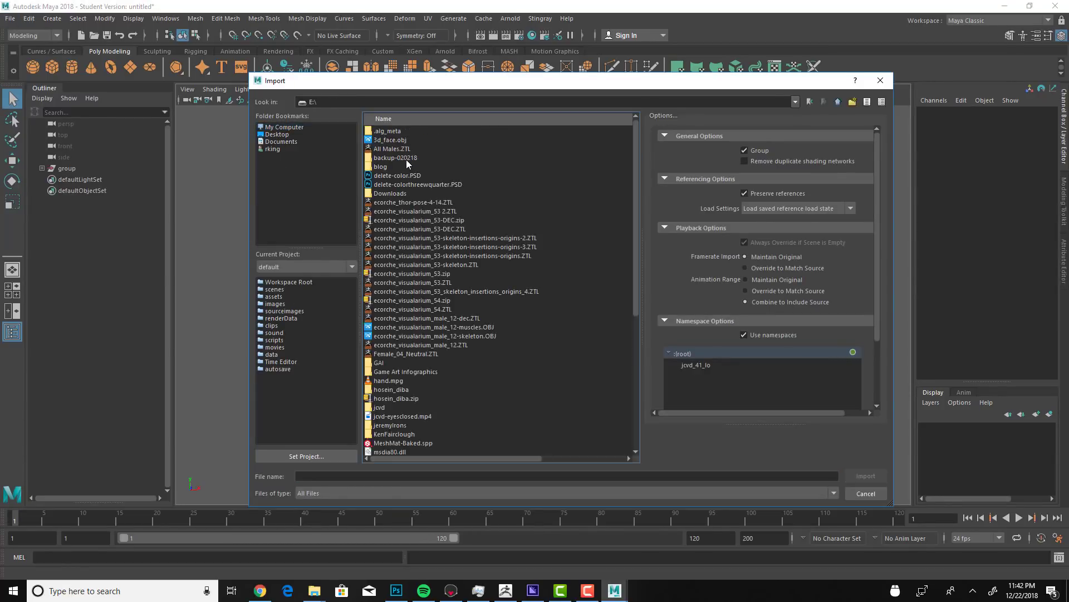
{"action": "double_click", "coordinate": [381, 408]}
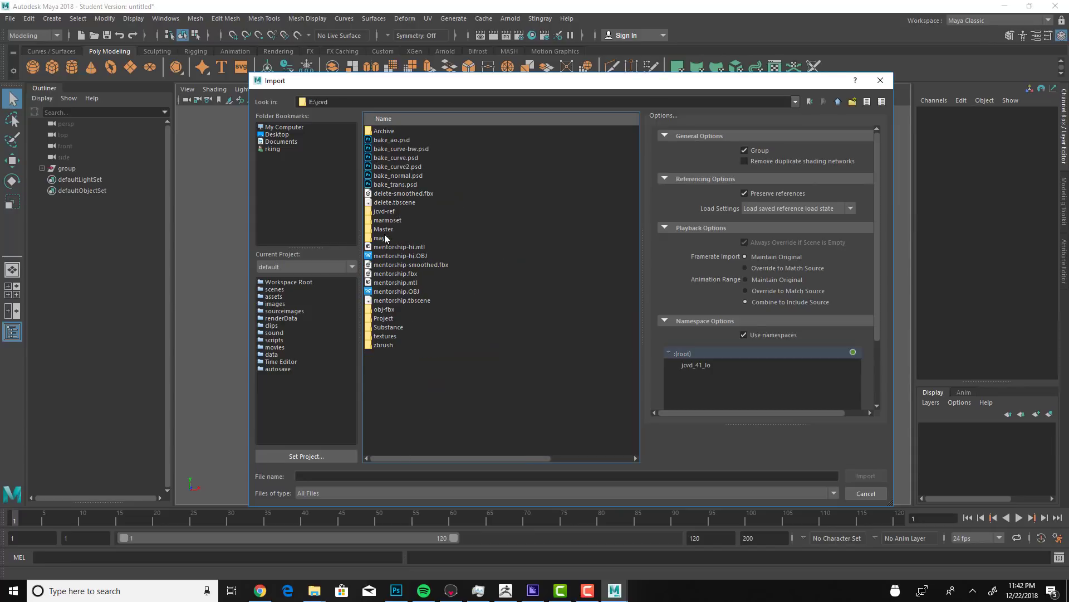
{"action": "left_click", "coordinate": [391, 303]}
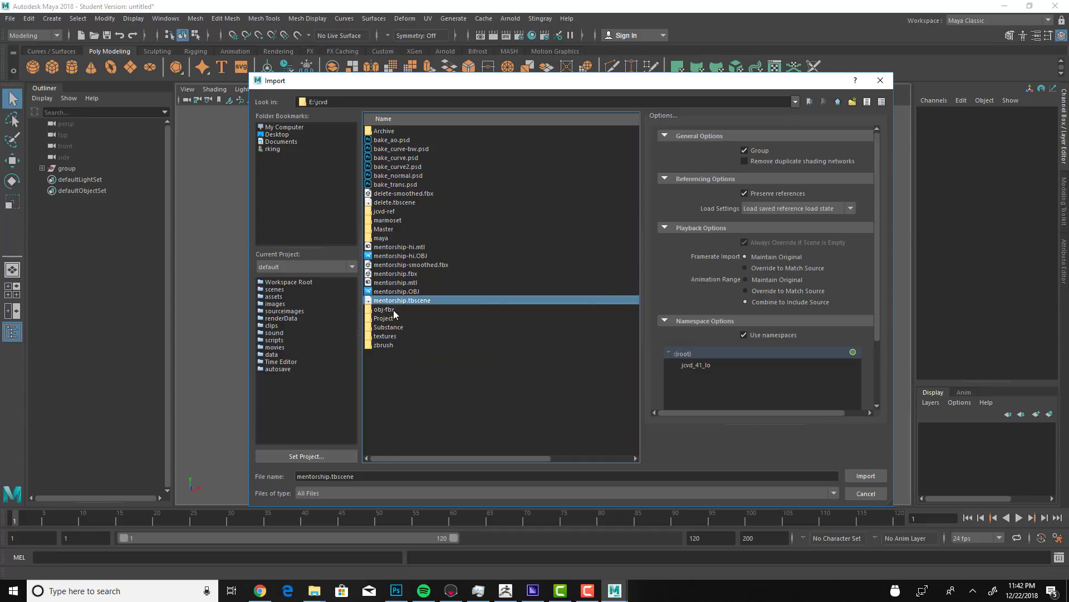
{"action": "double_click", "coordinate": [393, 310]}
{"action": "scroll", "coordinate": [429, 394], "scroll_direction": "down", "scroll_amount": 5}
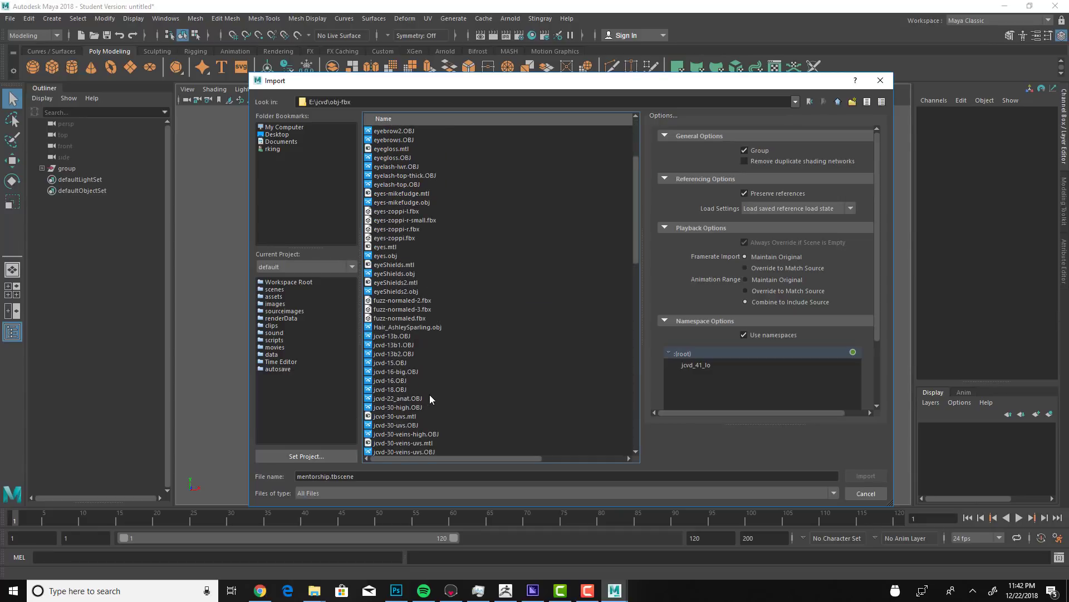
{"action": "scroll", "coordinate": [428, 367], "scroll_direction": "down", "scroll_amount": 9}
{"action": "scroll", "coordinate": [430, 373], "scroll_direction": "down", "scroll_amount": 11}
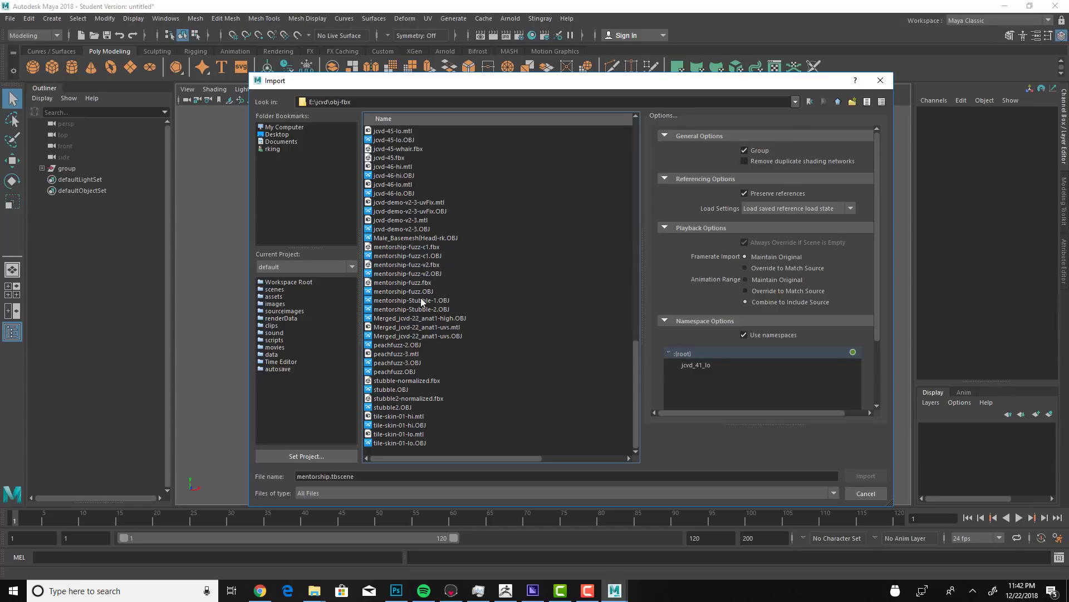
{"action": "left_click", "coordinate": [424, 301]}
{"action": "left_click", "coordinate": [876, 475]}
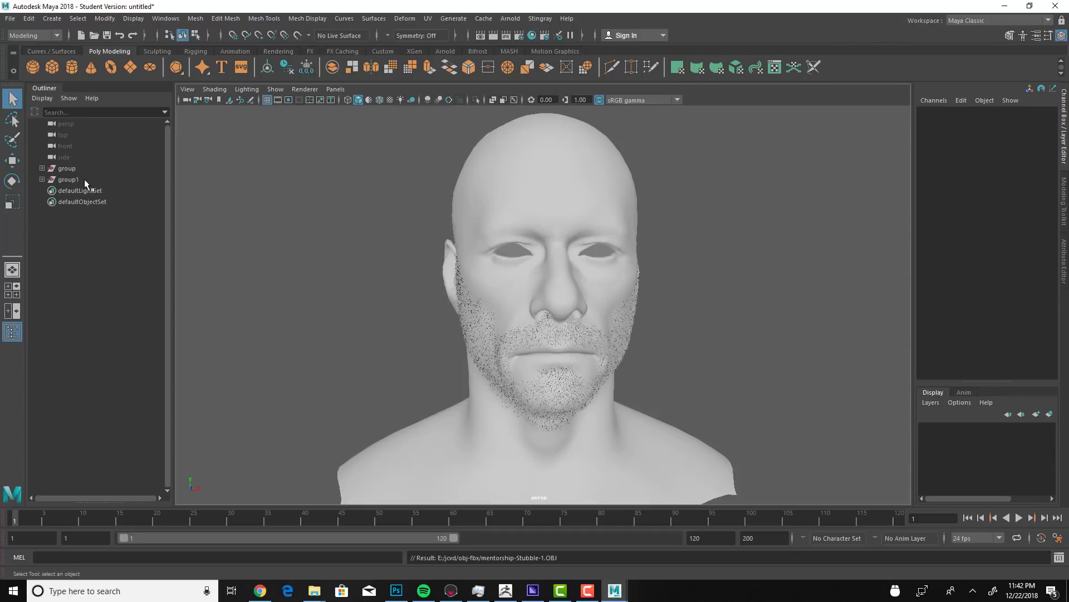
Step: Transfer only the vertex normals from the head group to the Stubble-1 group, using World sample space and the Closest to point search method
{"action": "left_click", "coordinate": [62, 172]}
{"action": "left_click", "coordinate": [70, 181], "text": "shift"}
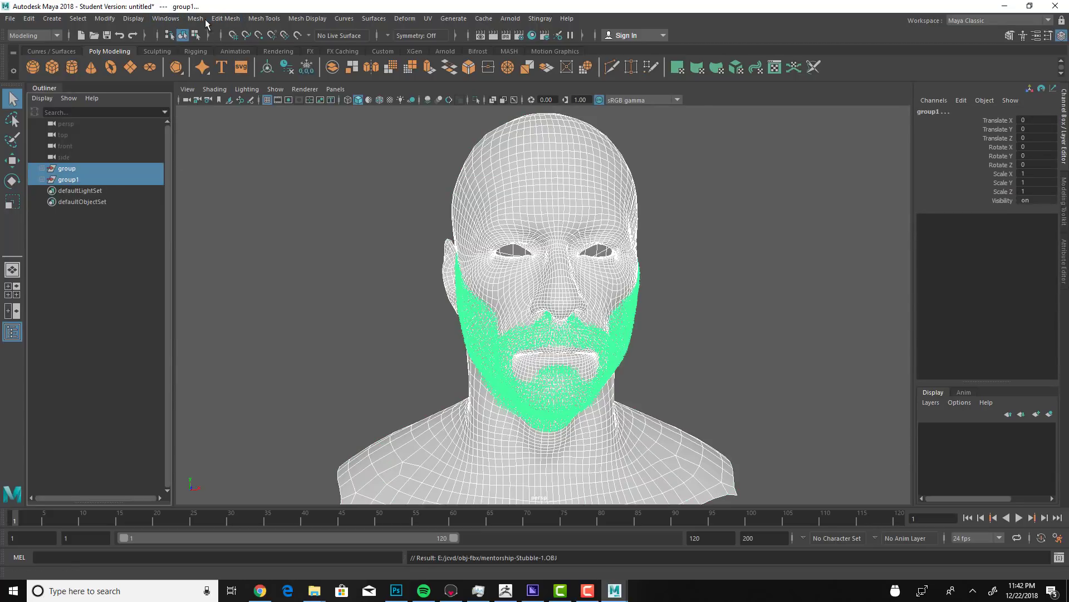
{"action": "left_click", "coordinate": [204, 21]}
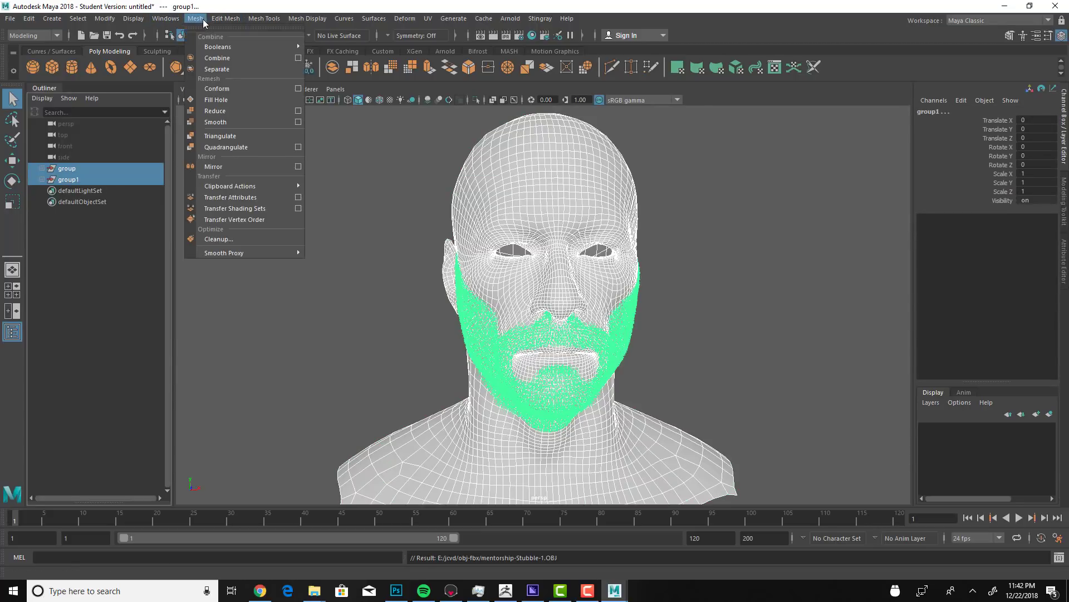
{"action": "left_click", "coordinate": [299, 197]}
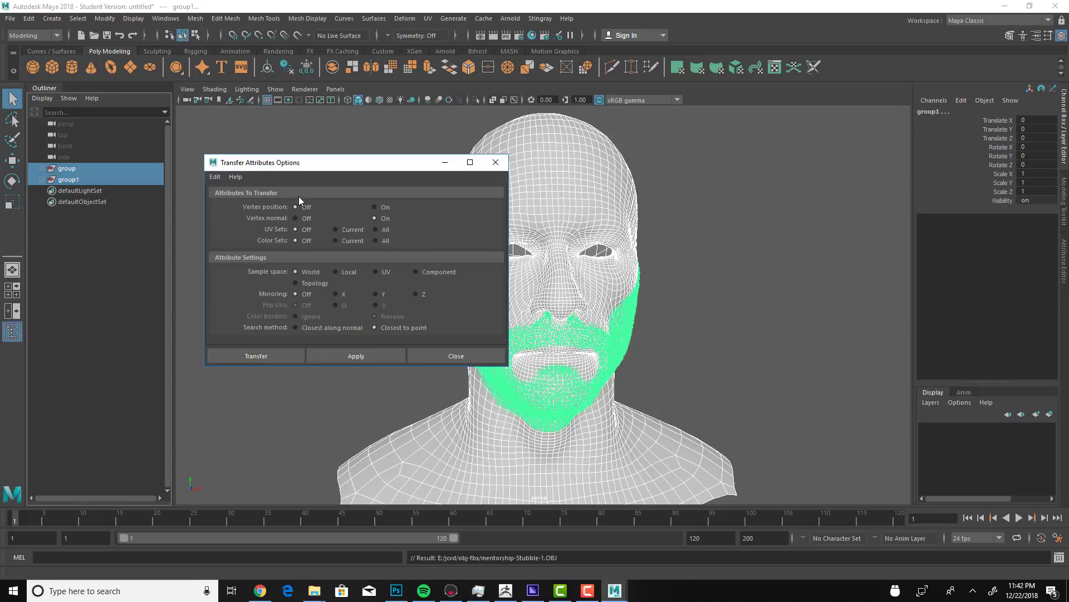
{"action": "left_click", "coordinate": [279, 352]}
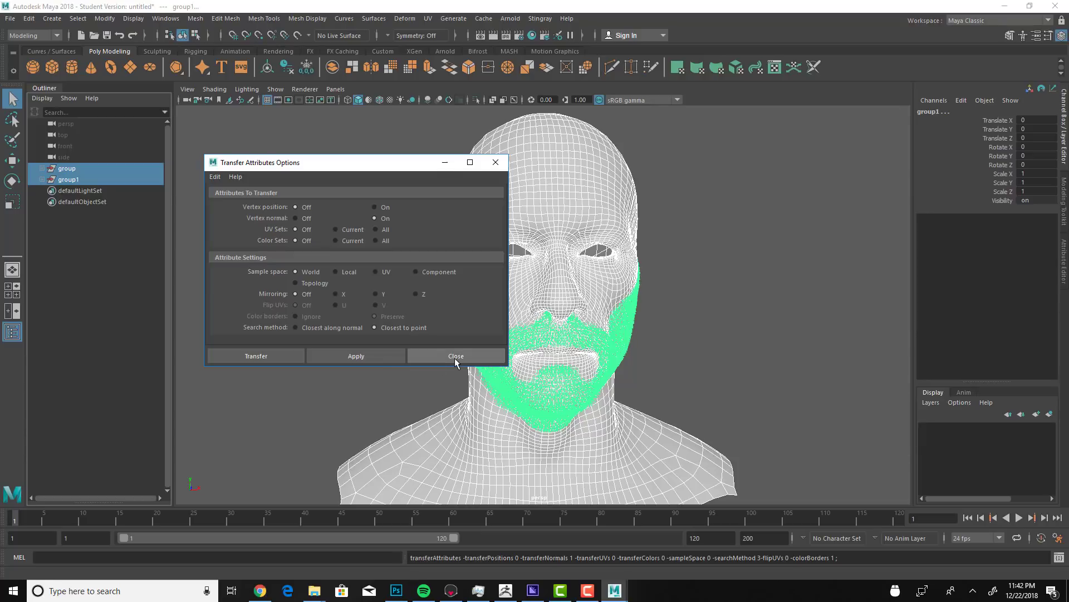
{"action": "left_click", "coordinate": [455, 357]}
{"action": "left_click", "coordinate": [334, 362]}
{"action": "key", "text": "5"}
Step: Export the Stubble-1 fiber group, group1, as an FBX named mentorship-subble-1 in the obj-fbx folder
{"action": "left_click", "coordinate": [68, 179]}
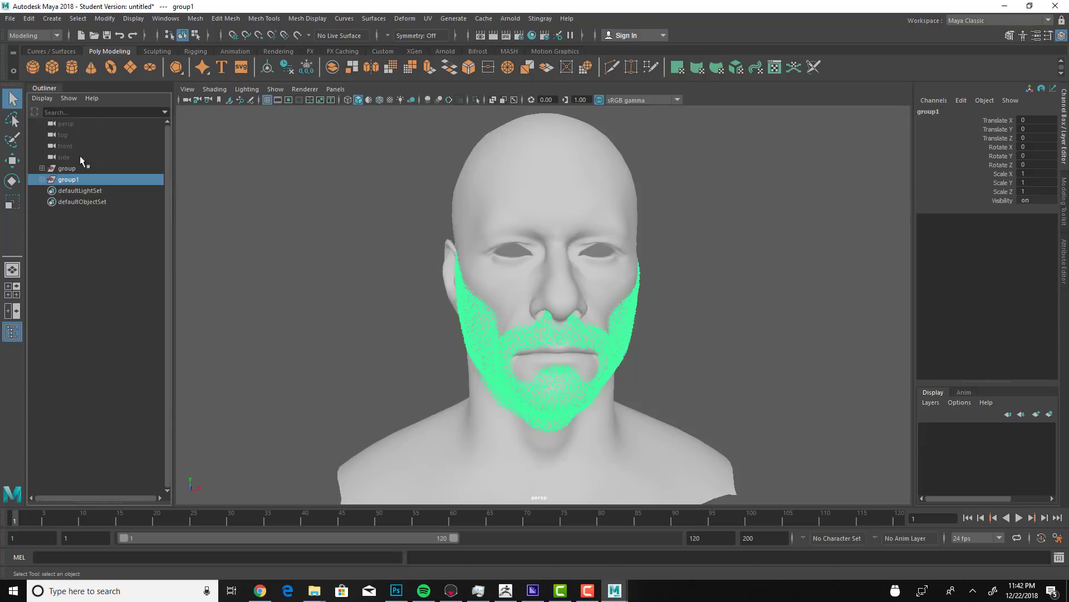
{"action": "left_click", "coordinate": [13, 18]}
{"action": "left_click", "coordinate": [72, 178]}
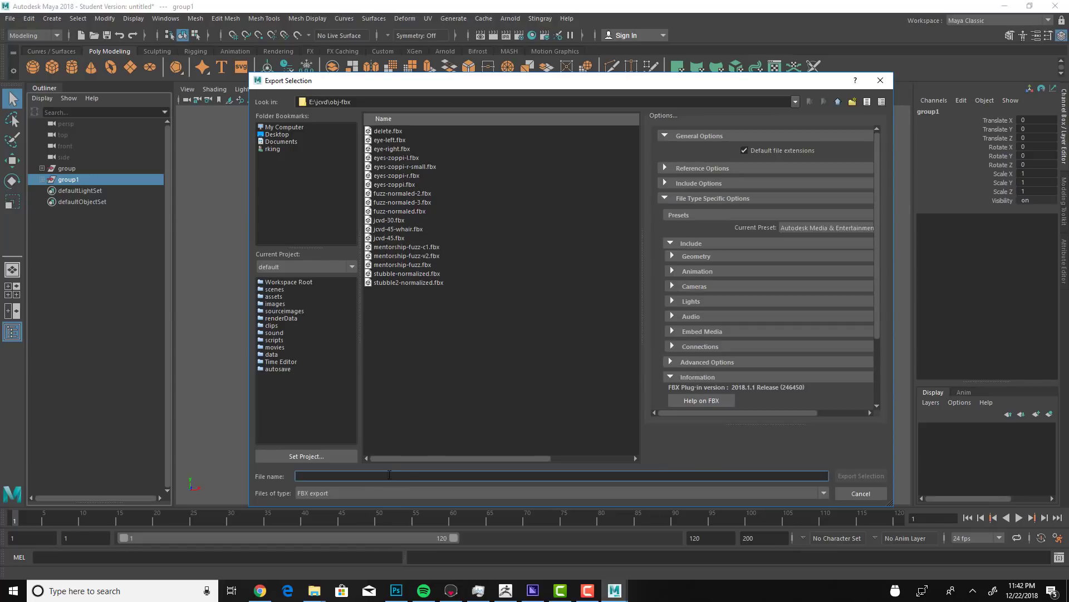
{"action": "type", "text": "men"}
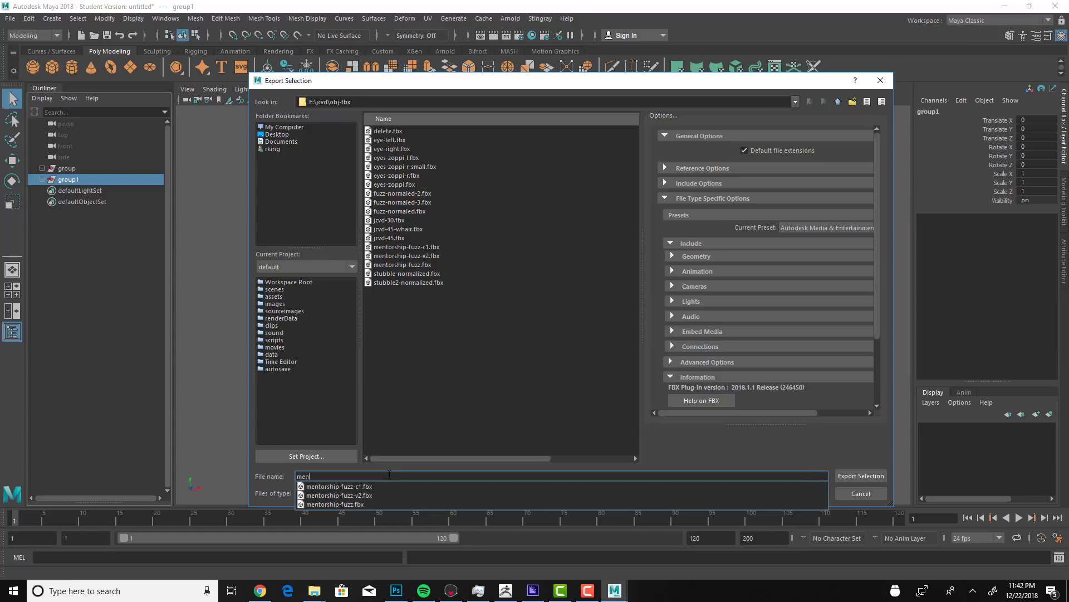
{"action": "type", "text": "torship-subble-1"}
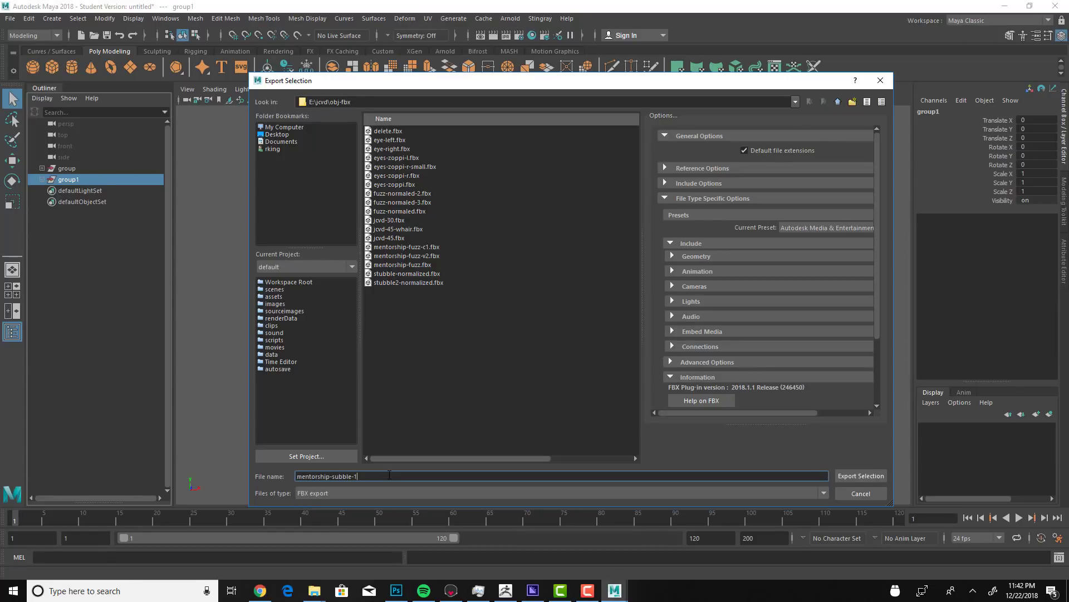
{"action": "key", "text": "Return"}
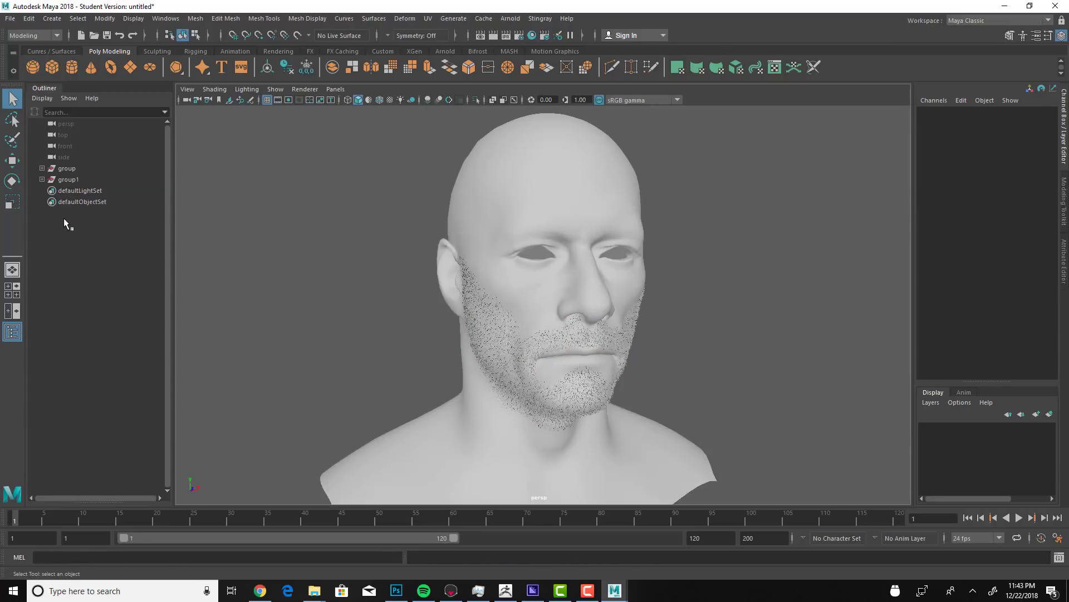
Step: Delete the Stubble-1 fiber group from the scene and import mentorship-Stubble-2.OBJ in its place
{"action": "left_click", "coordinate": [70, 179]}
{"action": "key", "text": "Delete"}
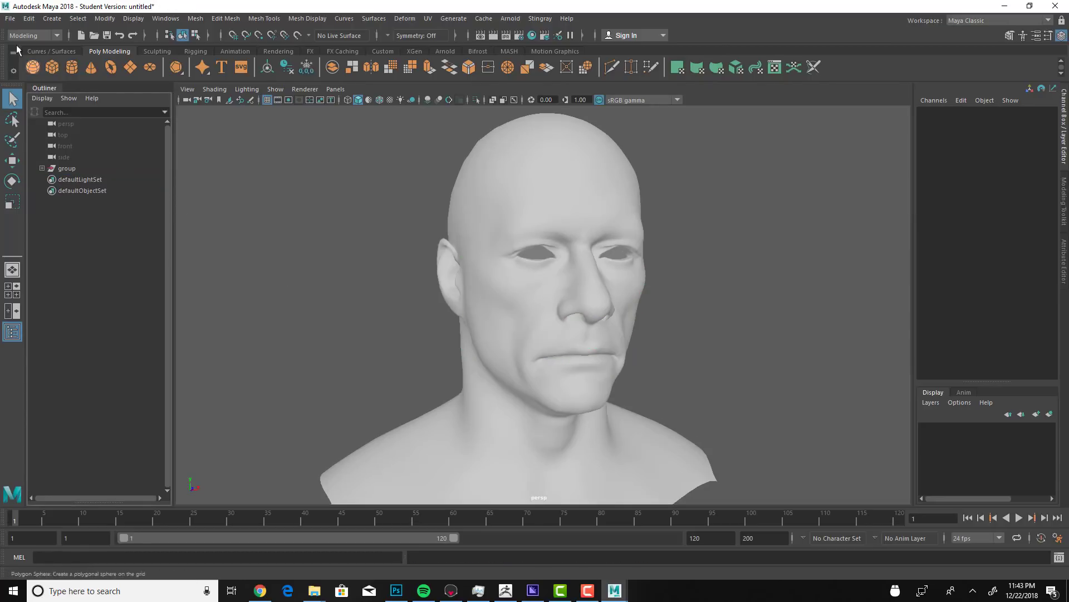
{"action": "left_click", "coordinate": [10, 18]}
{"action": "left_click", "coordinate": [65, 146]}
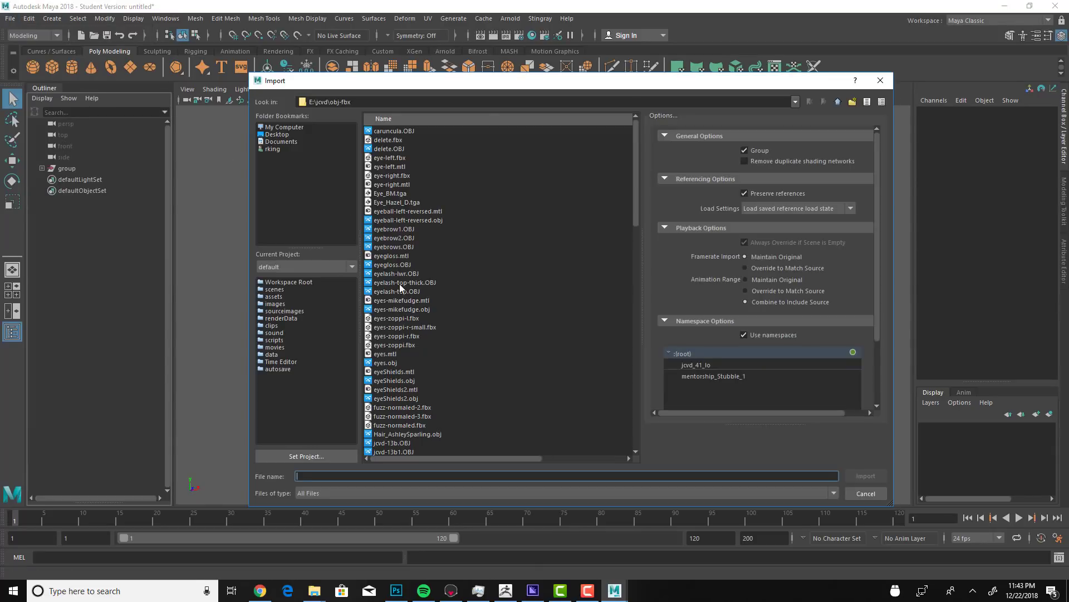
{"action": "scroll", "coordinate": [469, 367], "scroll_direction": "down", "scroll_amount": 20}
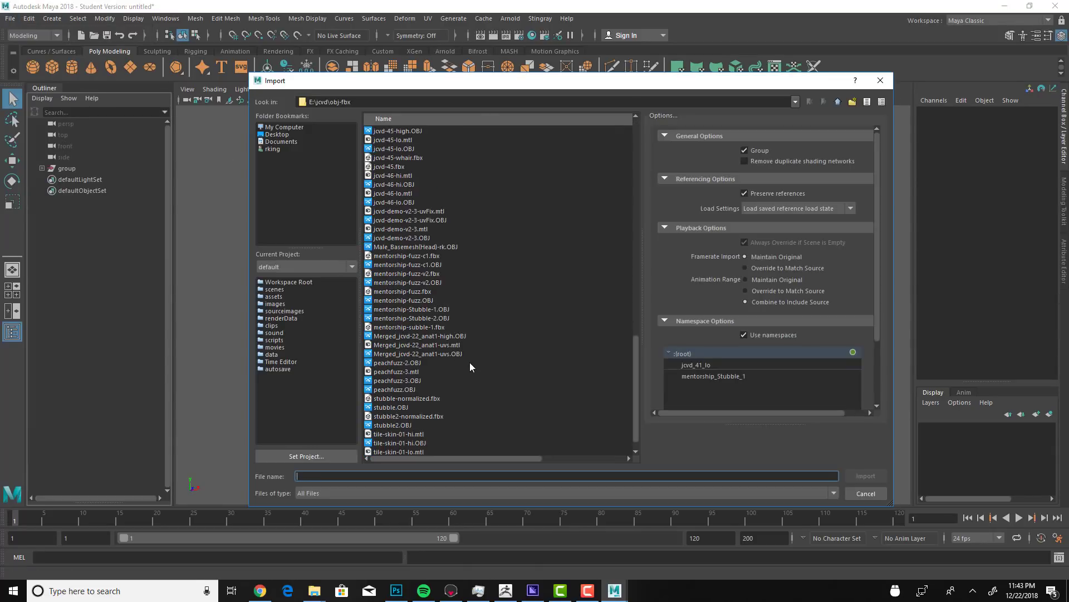
{"action": "double_click", "coordinate": [428, 319]}
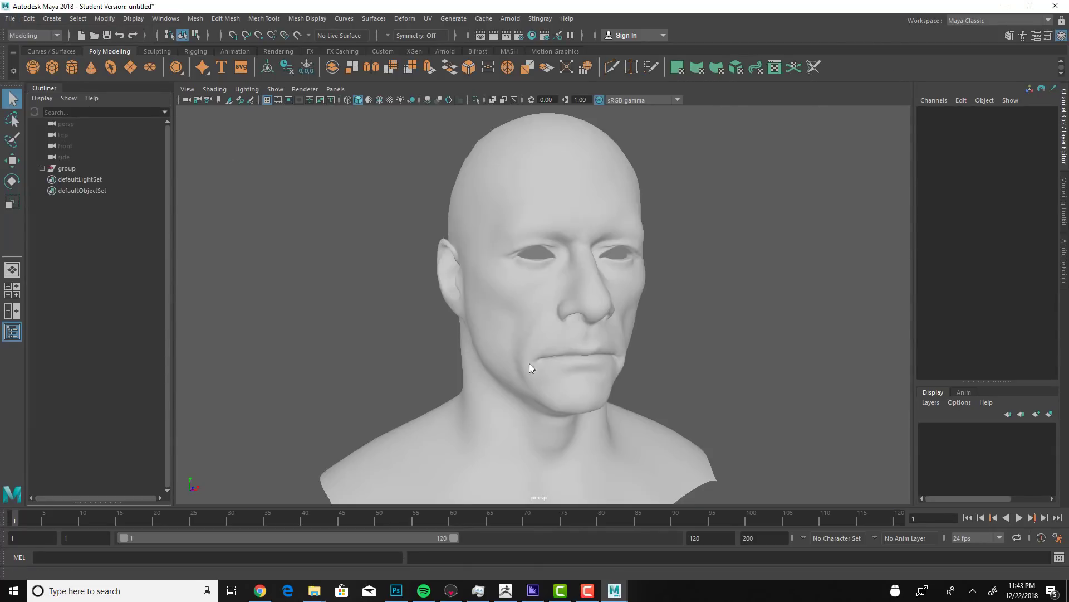
Step: Transfer the head group's vertex normals to the Stubble-2 group with the same Transfer Attributes settings
{"action": "left_click", "coordinate": [67, 169]}
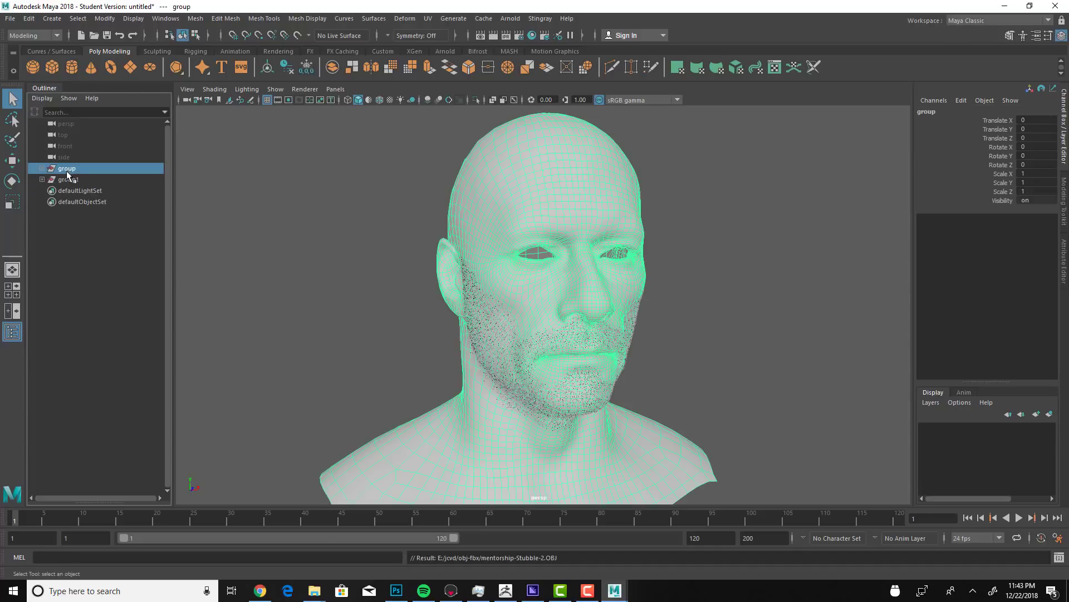
{"action": "left_click", "coordinate": [69, 180], "text": "shift"}
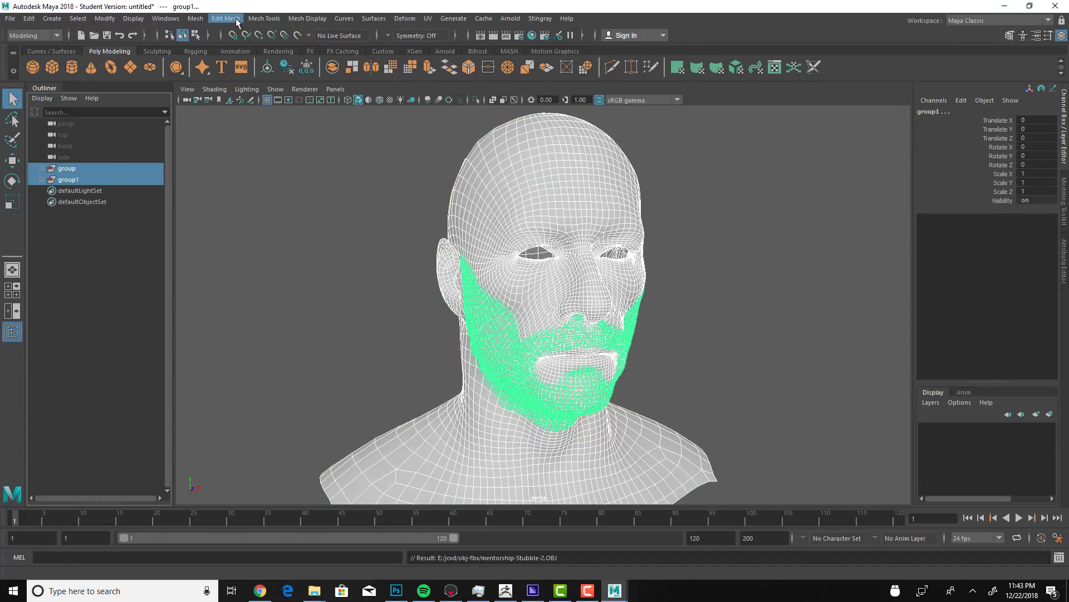
{"action": "left_click", "coordinate": [296, 22]}
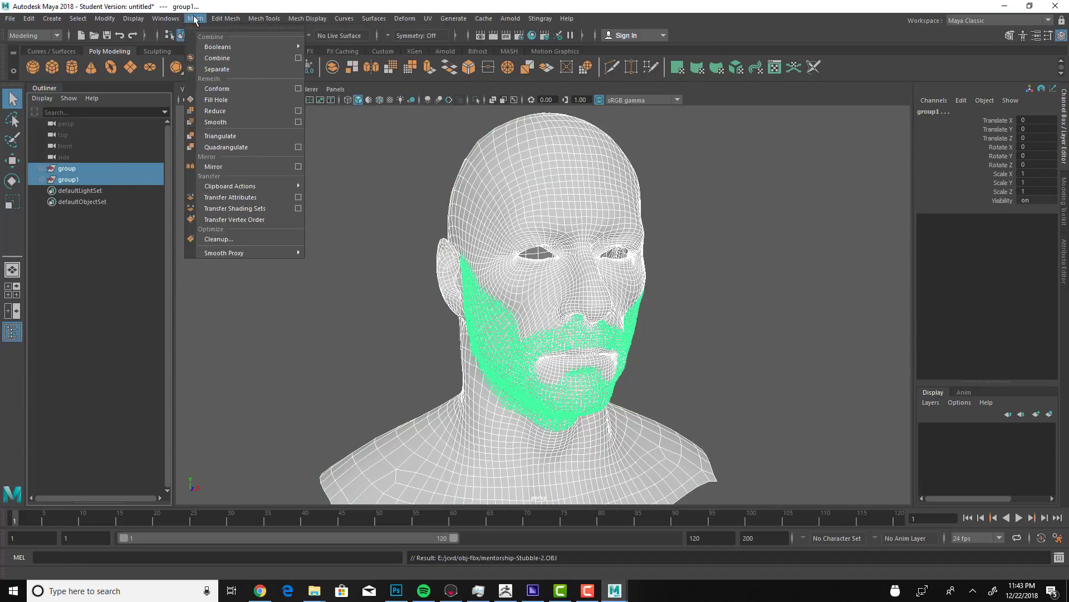
{"action": "left_click", "coordinate": [229, 197]}
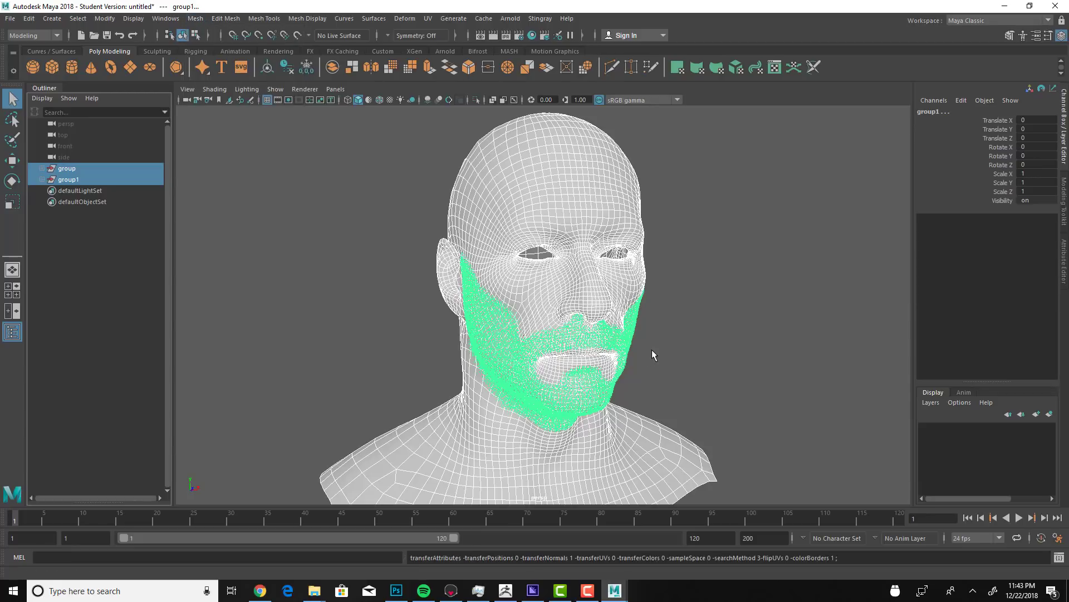
{"action": "left_click", "coordinate": [781, 359]}
{"action": "key", "text": "5"}
Step: Export the Stubble-2 fiber group as mentorship-subble-2.fbx in the obj-fbx folder
{"action": "left_click", "coordinate": [68, 179]}
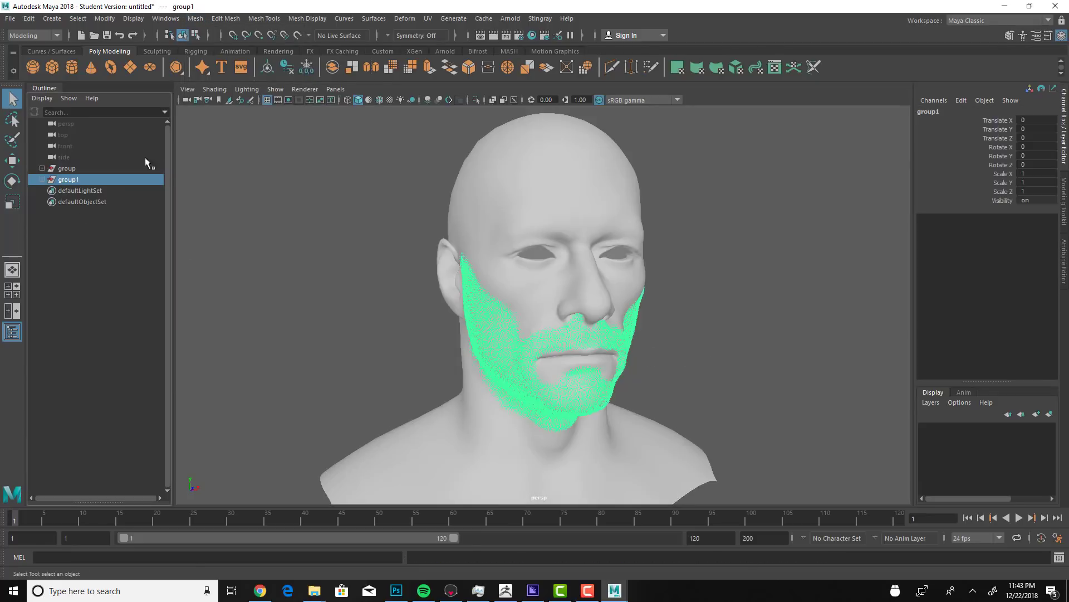
{"action": "left_click", "coordinate": [9, 19]}
{"action": "left_click", "coordinate": [44, 175]}
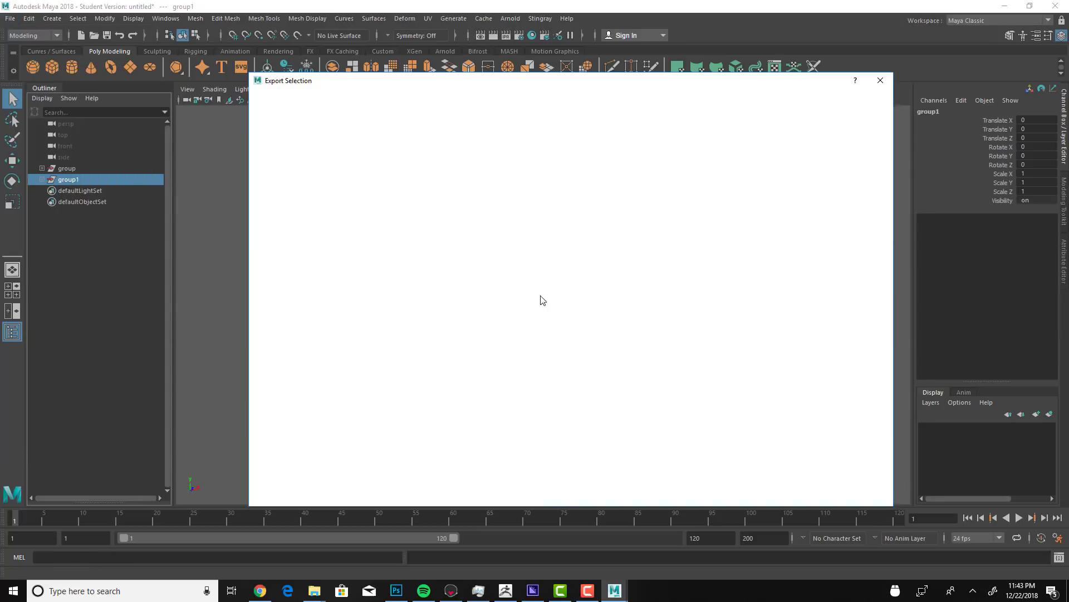
{"action": "left_click", "coordinate": [415, 273]}
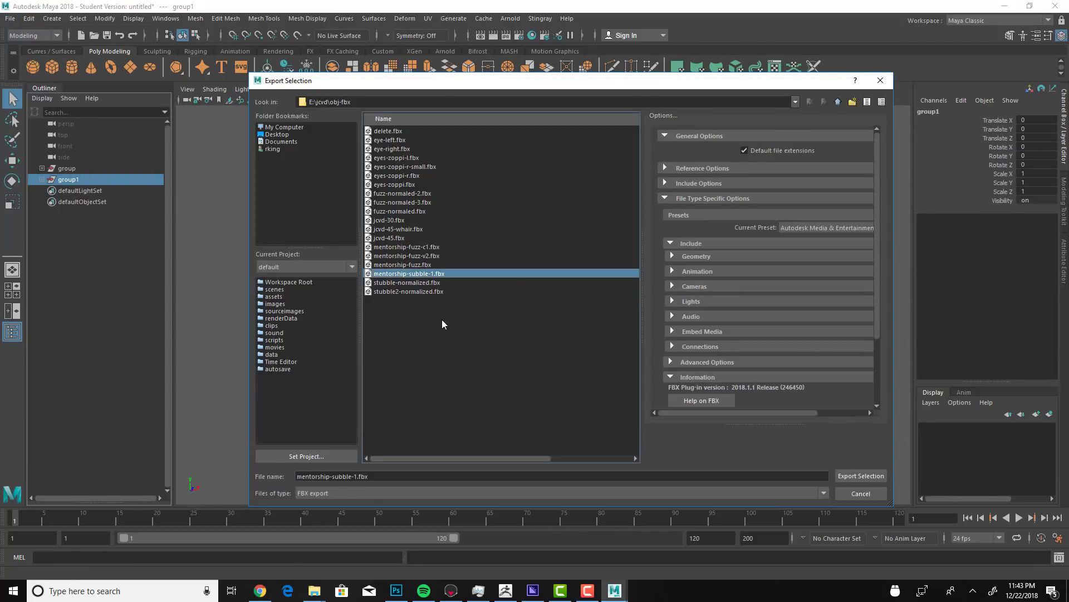
{"action": "left_click", "coordinate": [360, 477]}
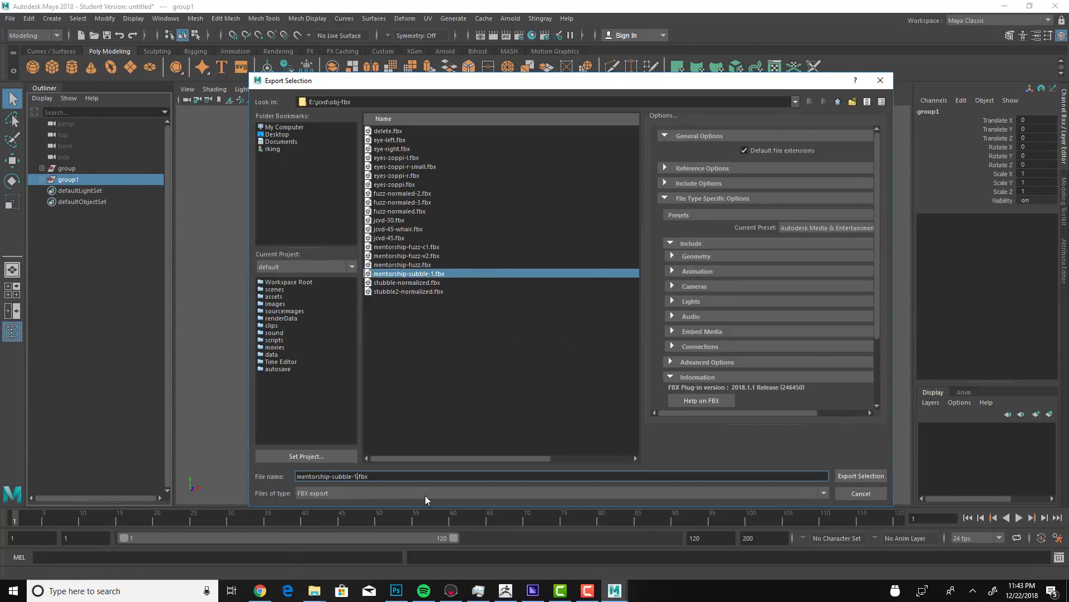
{"action": "left_click", "coordinate": [844, 477]}
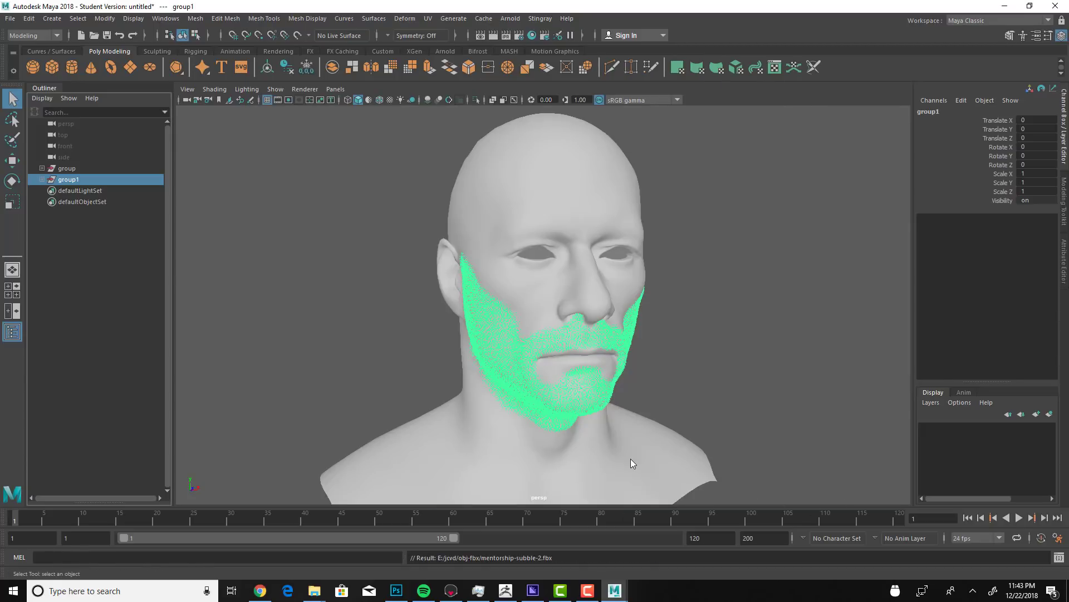
Step: Switch to Marmoset Toolbag and import the model mentorship-subble-1.fbx from the obj-fbx folder
{"action": "left_click_drag", "start_coordinate": [338, 423], "coordinate": [384, 423], "text": "alt"}
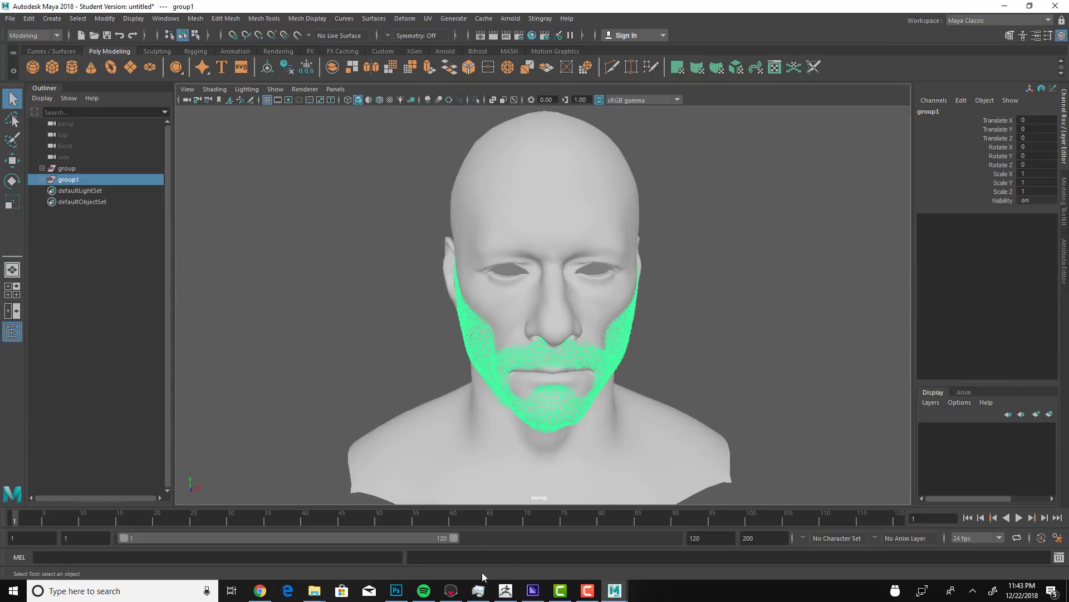
{"action": "left_click", "coordinate": [455, 594]}
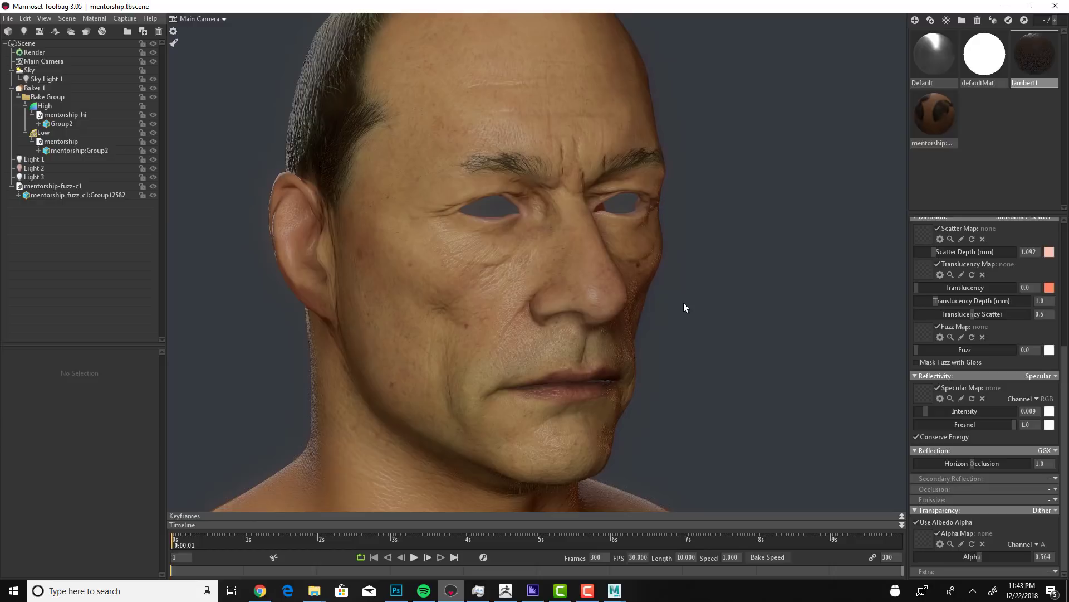
{"action": "left_click_drag", "start_coordinate": [518, 312], "coordinate": [511, 312]}
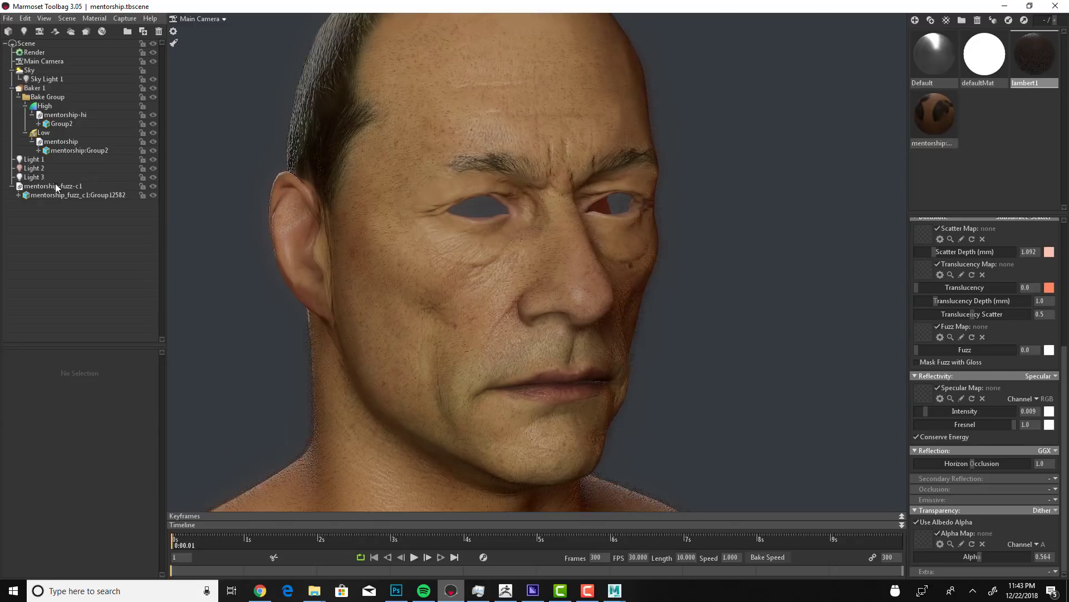
{"action": "left_click", "coordinate": [8, 31]}
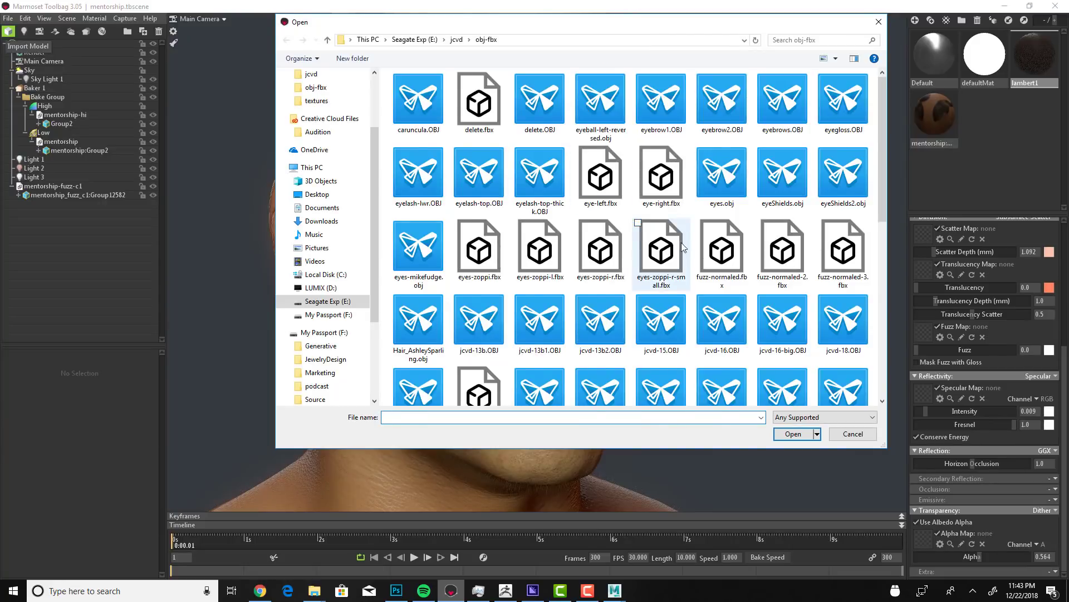
{"action": "scroll", "coordinate": [716, 275], "scroll_direction": "down", "scroll_amount": 5}
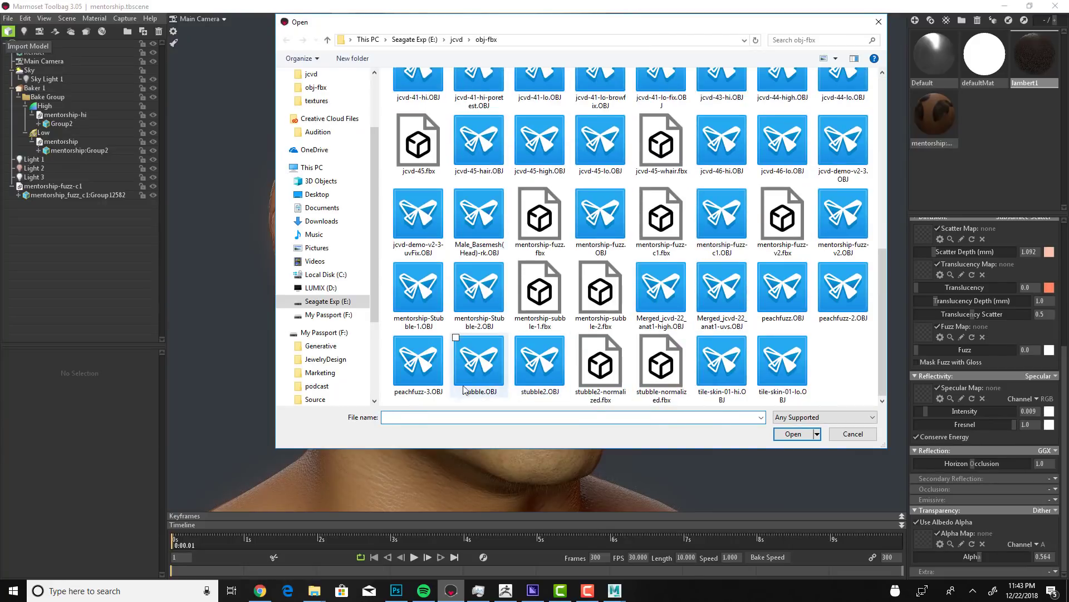
{"action": "left_click", "coordinate": [549, 297]}
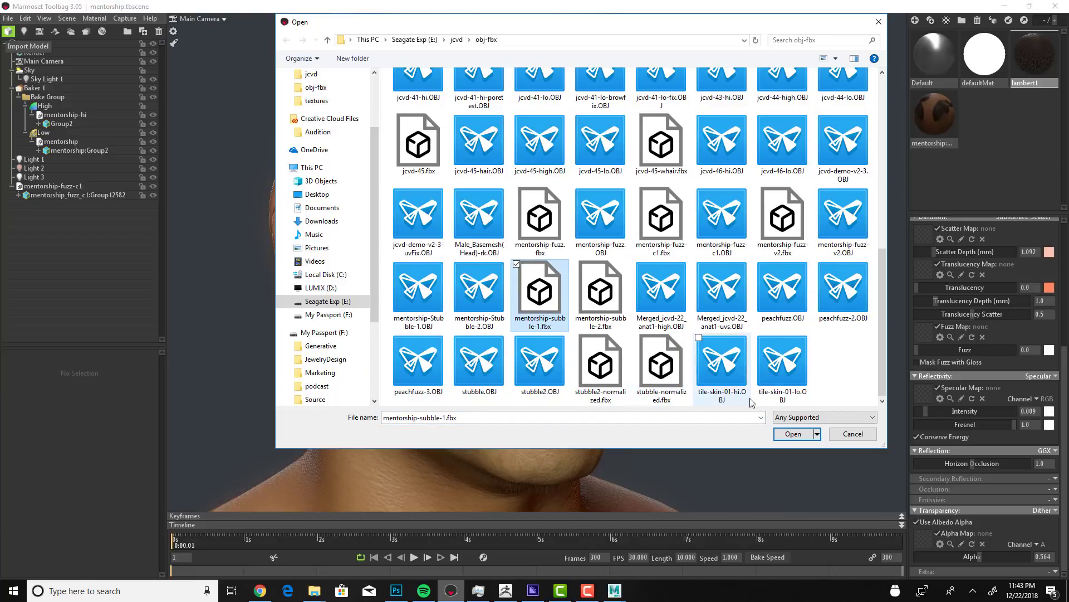
{"action": "left_click", "coordinate": [793, 433]}
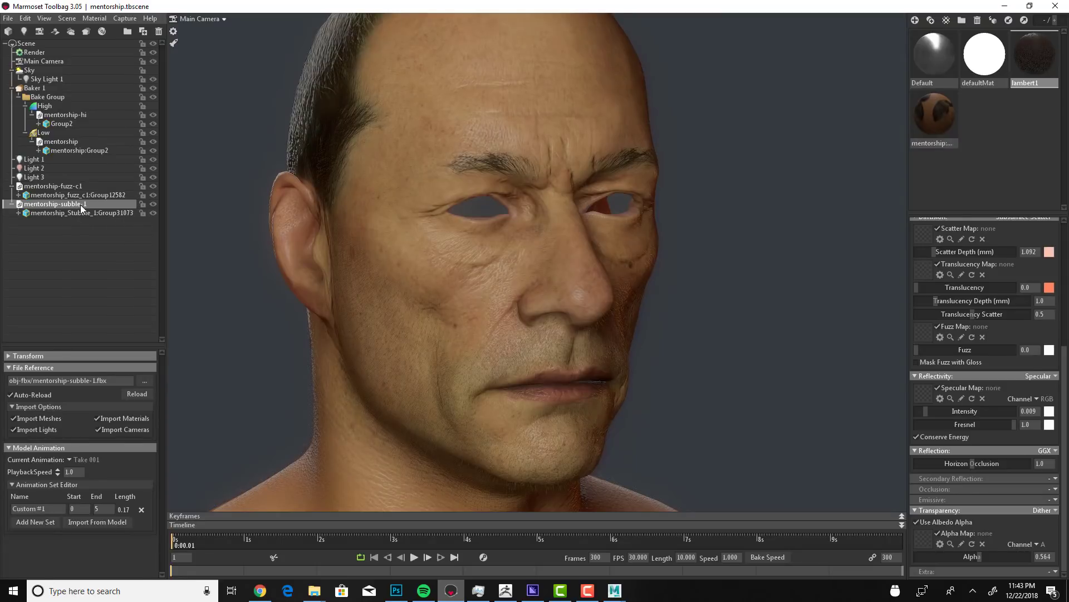
Step: Duplicate the lambert1 material and apply the copy to the mentorship-subble-1 model
{"action": "right_click", "coordinate": [1033, 59]}
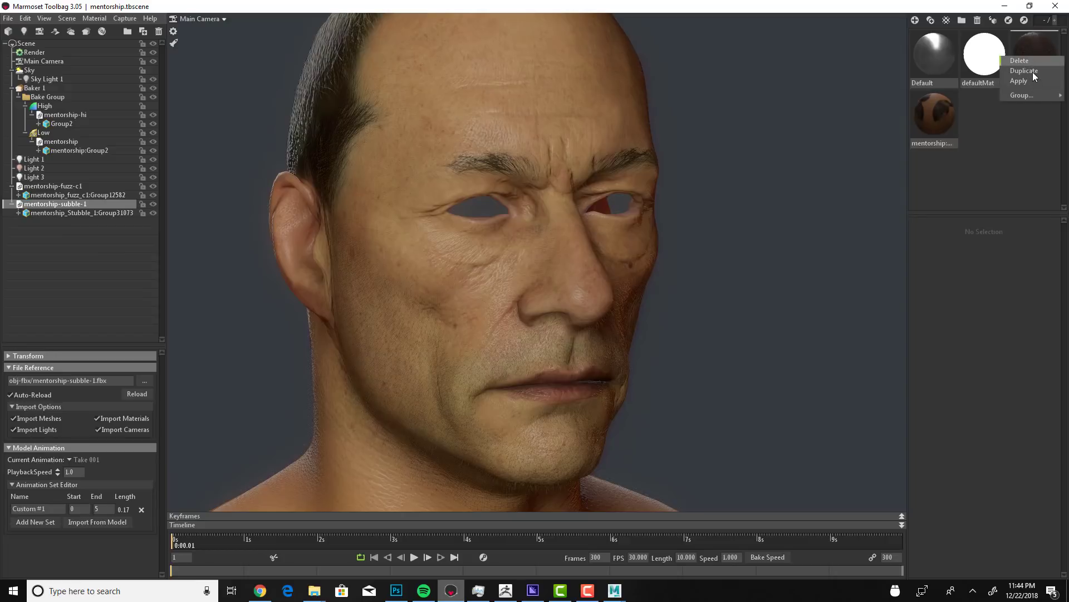
{"action": "left_click", "coordinate": [1034, 70]}
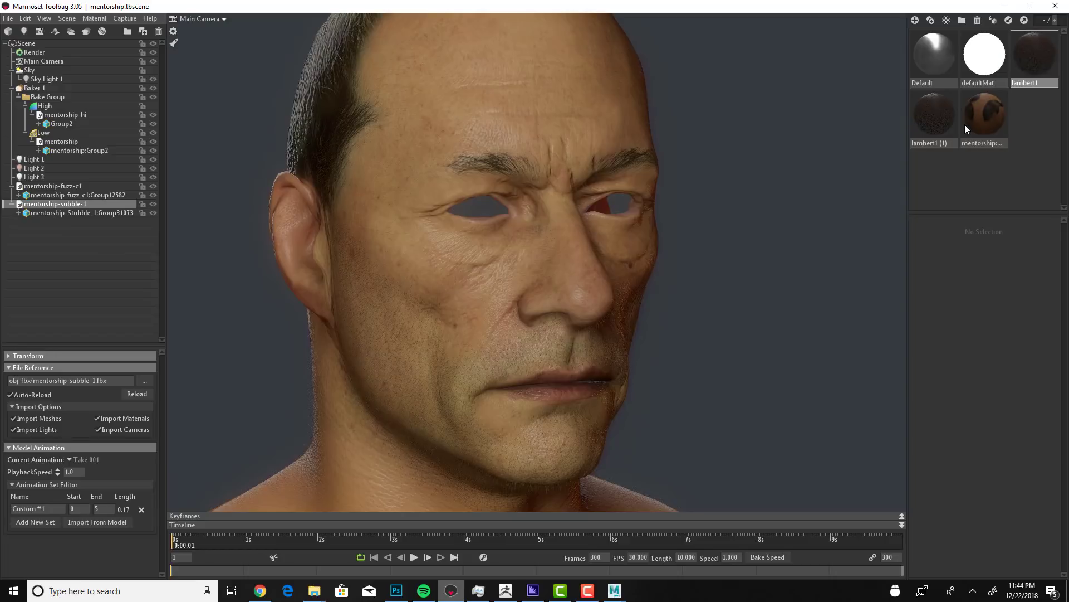
{"action": "right_click", "coordinate": [933, 128]}
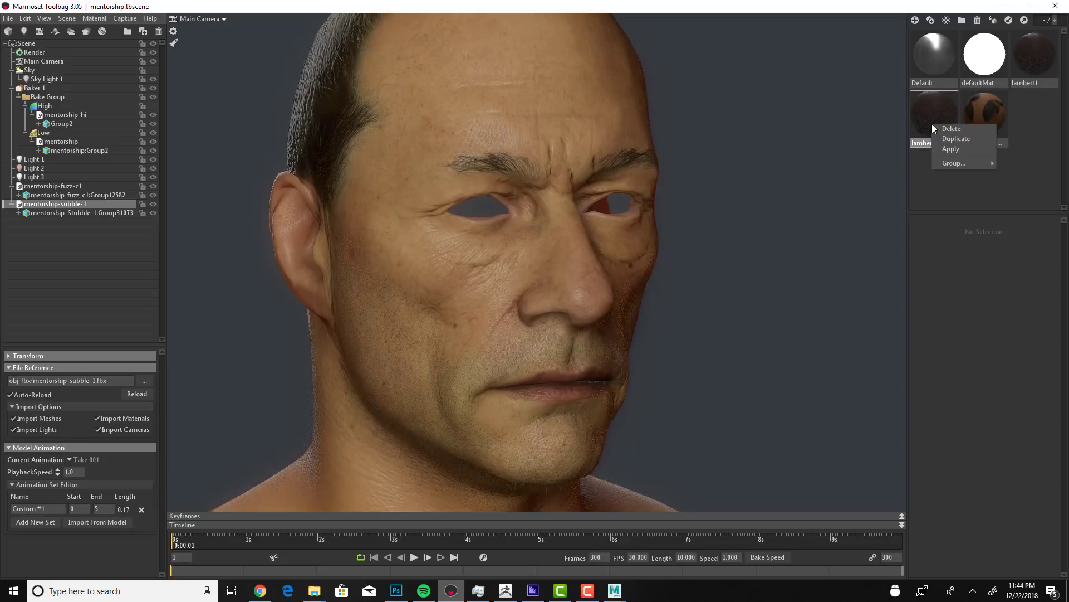
{"action": "left_click", "coordinate": [954, 151]}
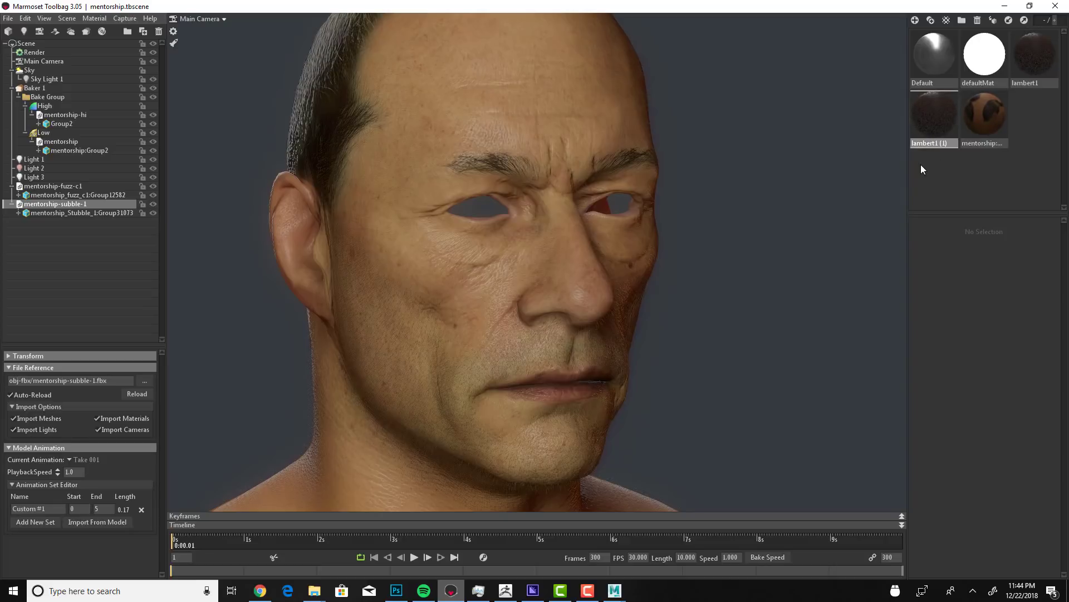
Step: Raise the transparency alpha of the lambert1 (1) material to 0.886
{"action": "left_click", "coordinate": [940, 146]}
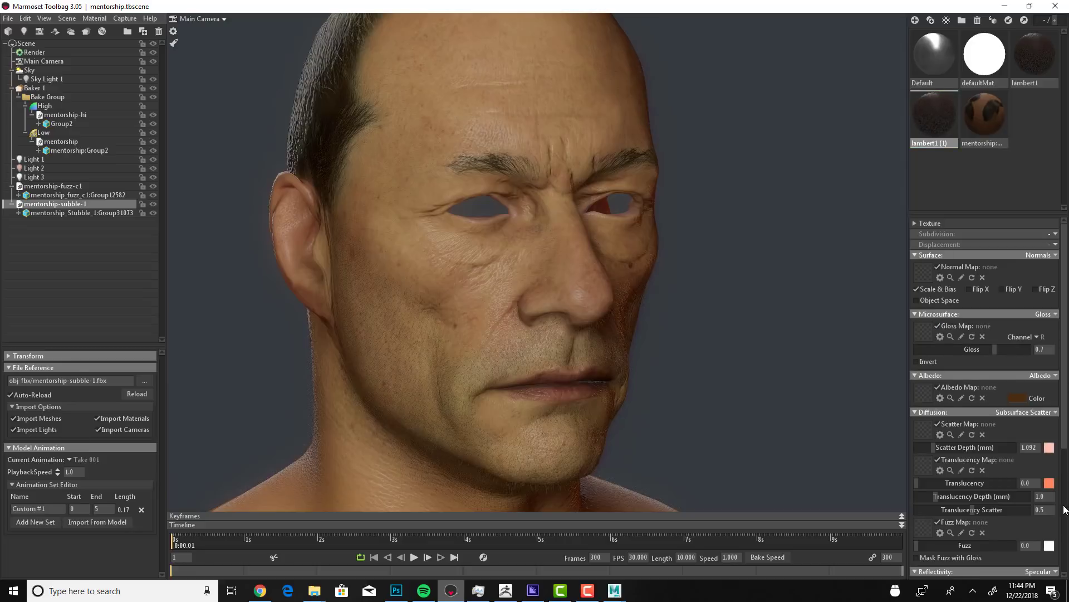
{"action": "scroll", "coordinate": [1065, 510], "scroll_direction": "down", "scroll_amount": 3}
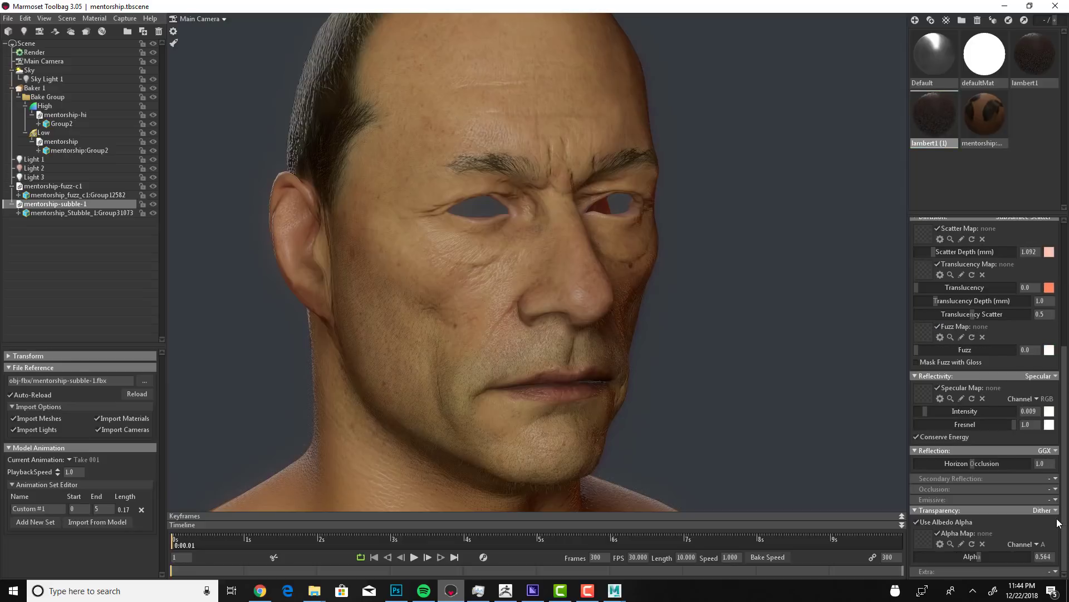
{"action": "left_click", "coordinate": [1013, 560]}
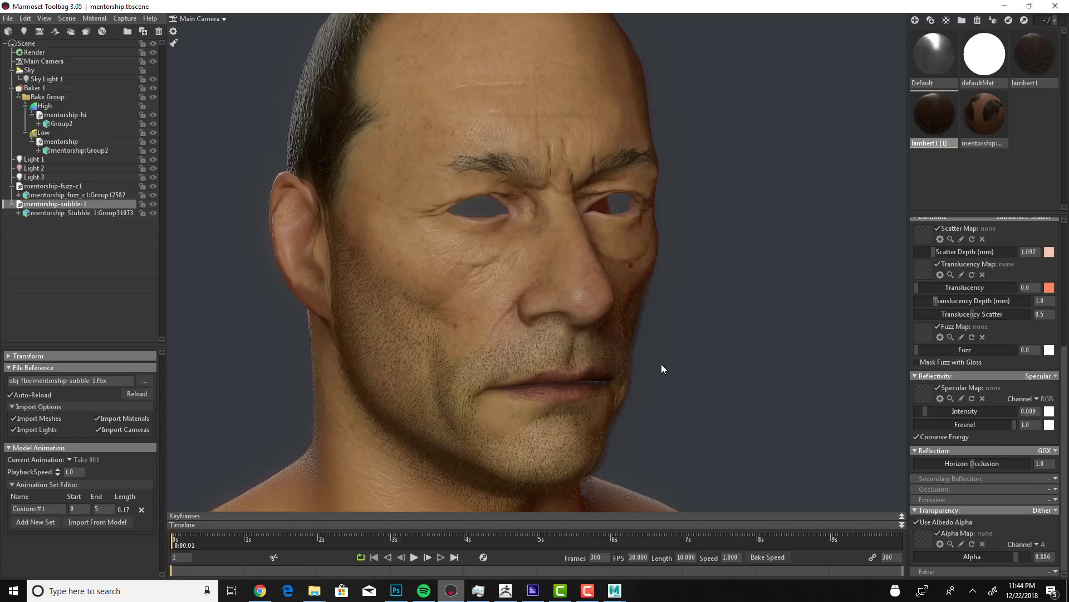
{"action": "left_click_drag", "start_coordinate": [662, 365], "coordinate": [664, 368]}
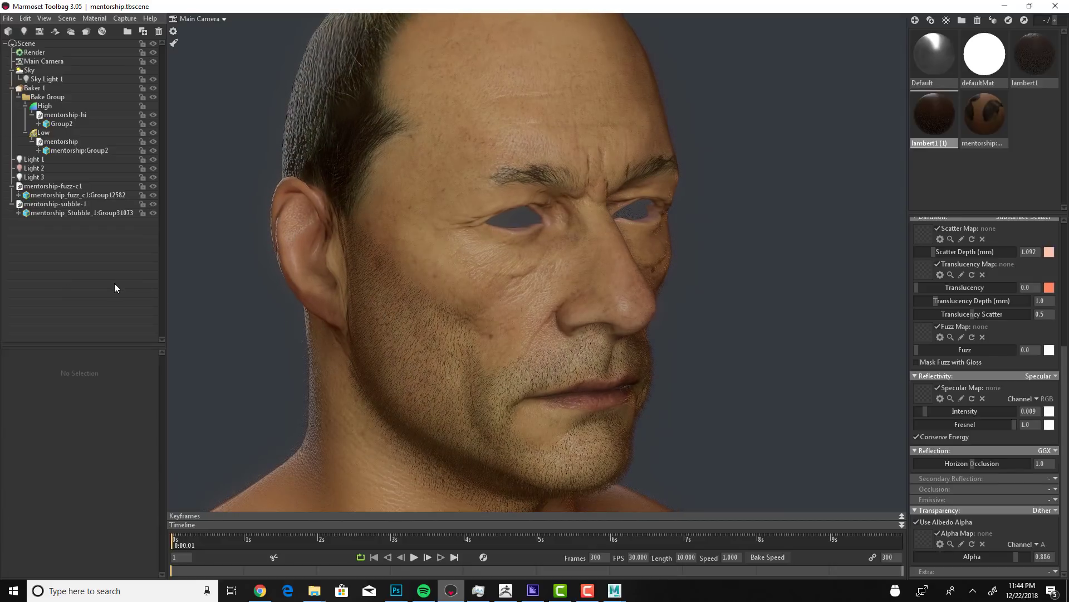
Step: Import mentorship-subble-2.fbx from the obj-fbx folder and apply the lambert1 (1) material to it
{"action": "left_click", "coordinate": [9, 32]}
{"action": "scroll", "coordinate": [540, 296], "scroll_direction": "down", "scroll_amount": 5}
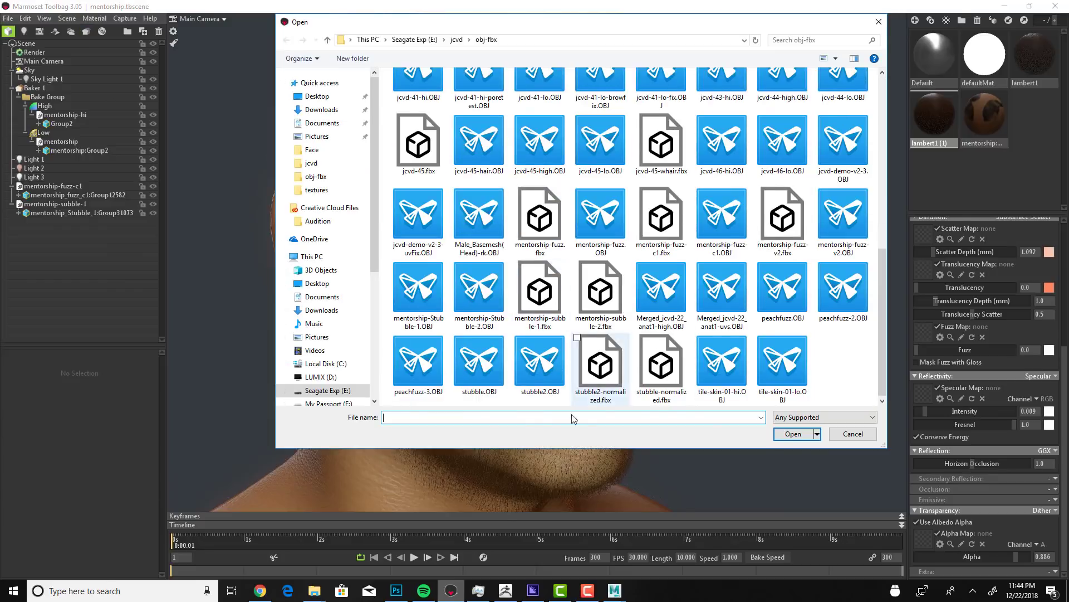
{"action": "left_click", "coordinate": [600, 296]}
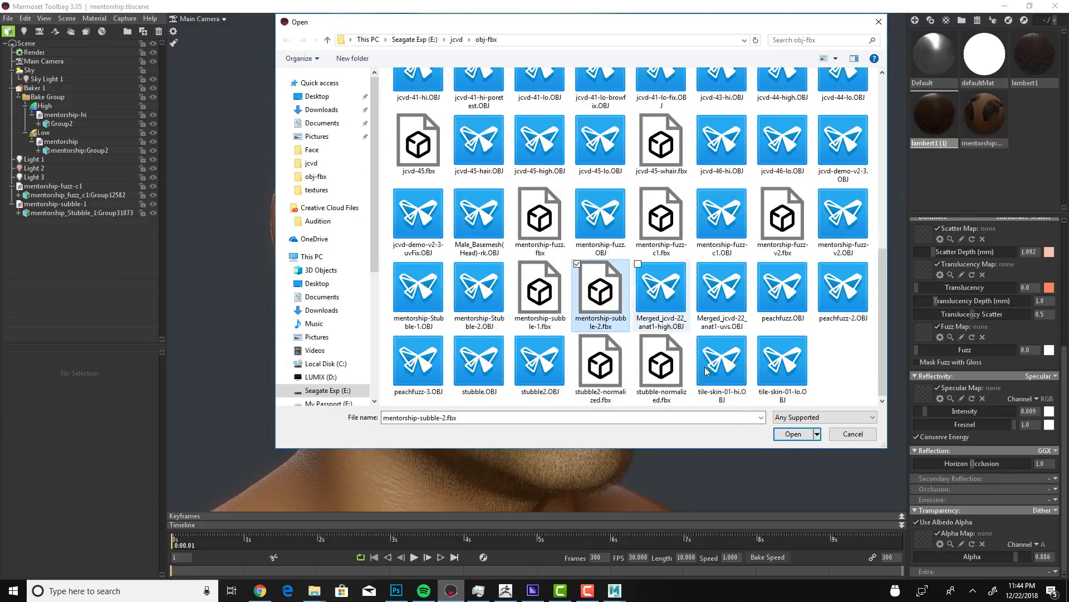
{"action": "left_click", "coordinate": [793, 434]}
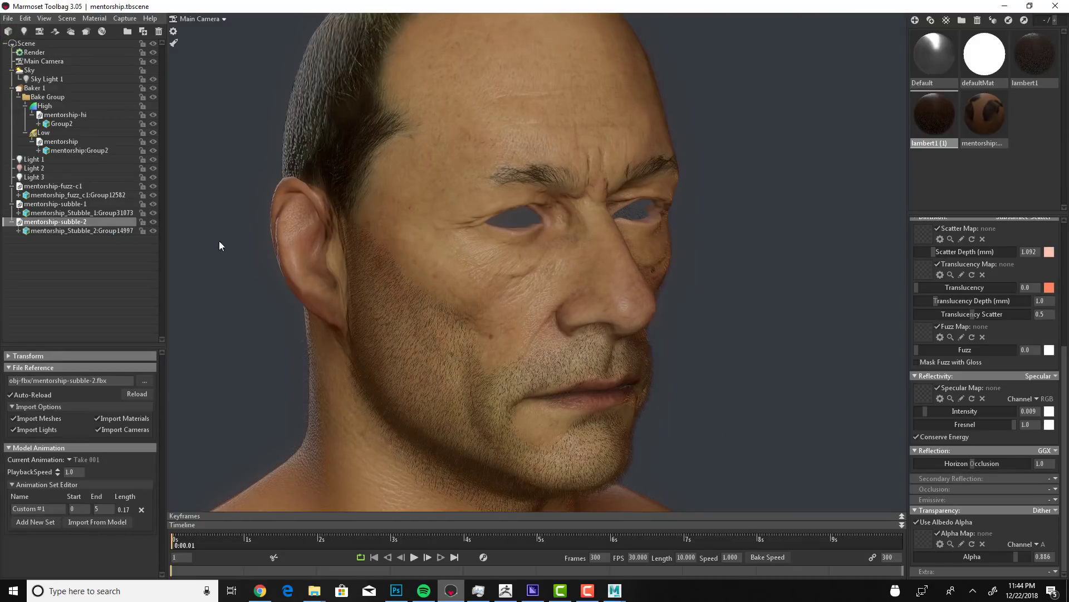
{"action": "right_click", "coordinate": [936, 118]}
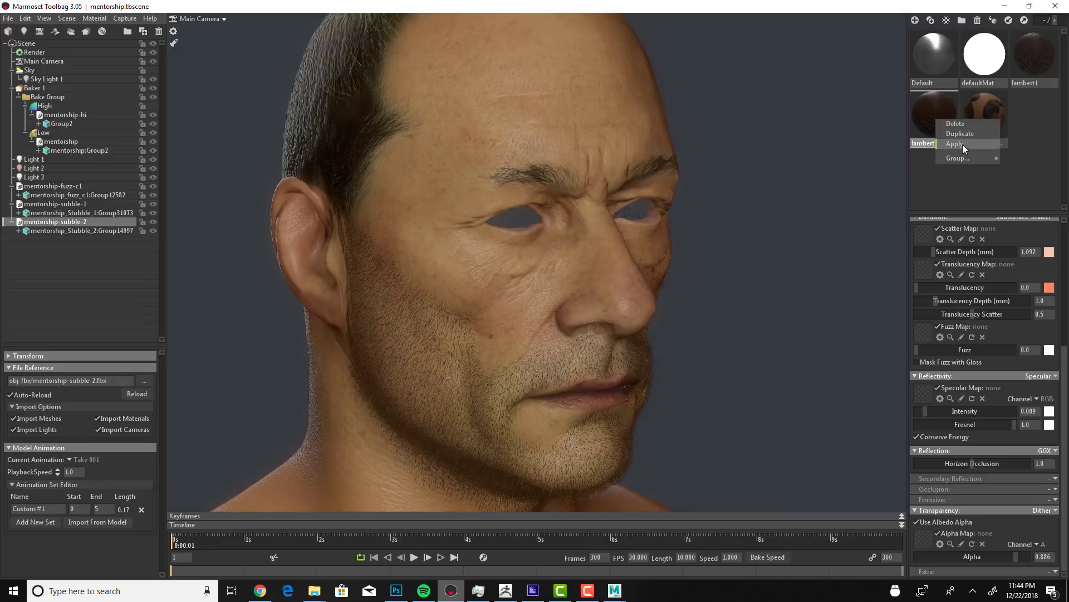
{"action": "left_click", "coordinate": [153, 203]}
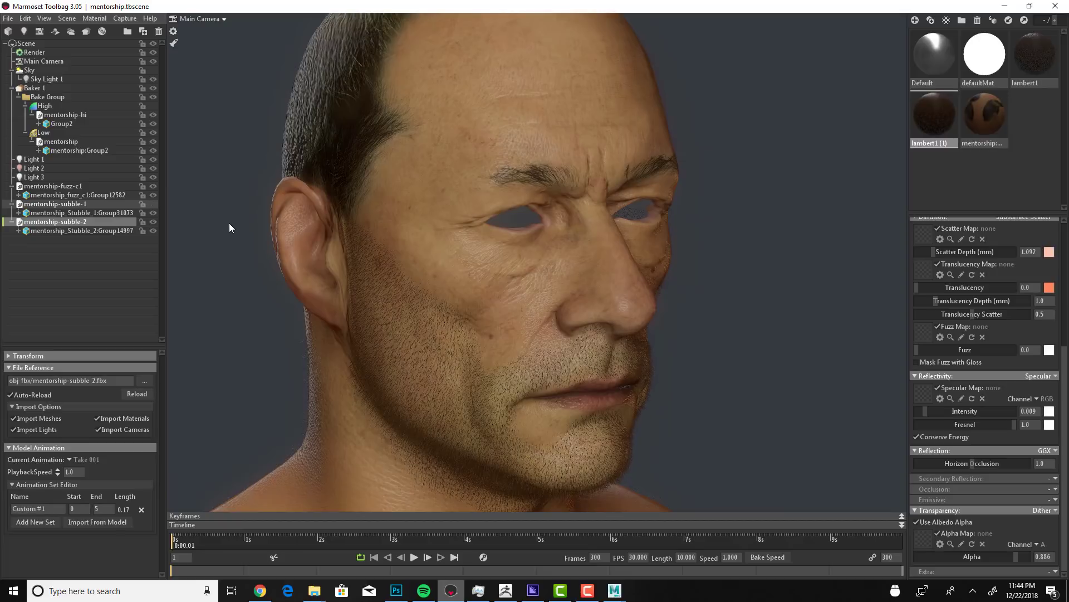
Step: Rename the lambert1 (1) material as stubble and the original lambert1 material as fuzz
{"action": "double_click", "coordinate": [943, 145]}
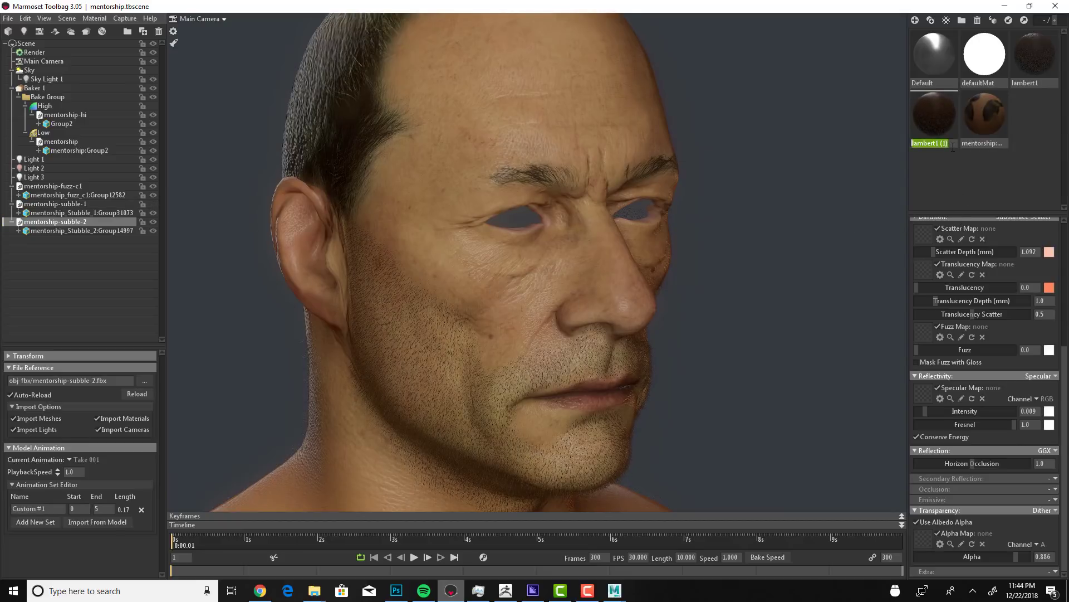
{"action": "type", "text": "stubblew"}
{"action": "key", "text": "Return"}
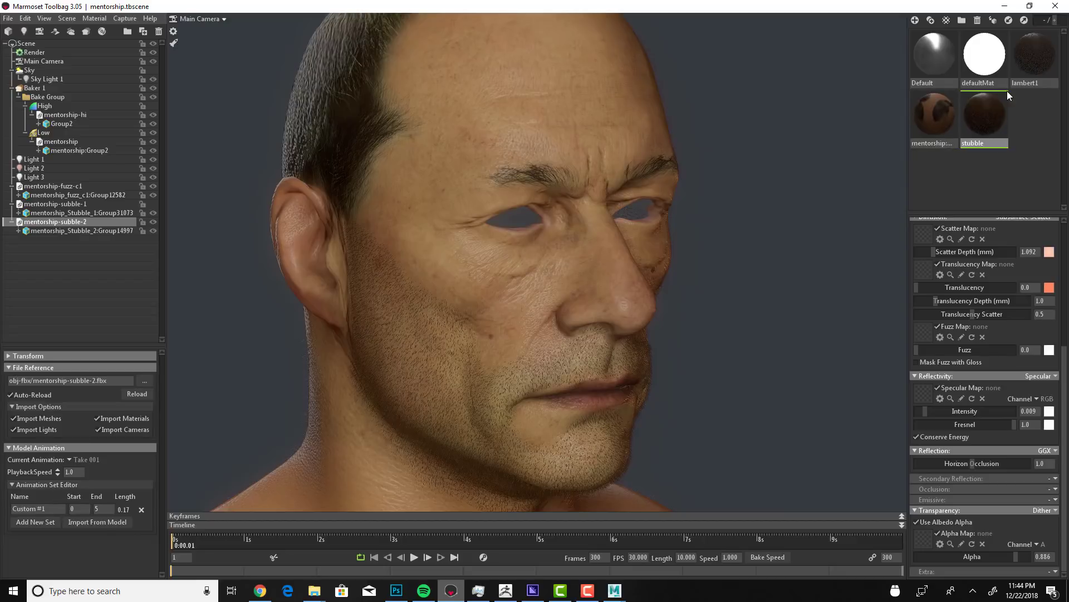
{"action": "left_click", "coordinate": [1035, 82]}
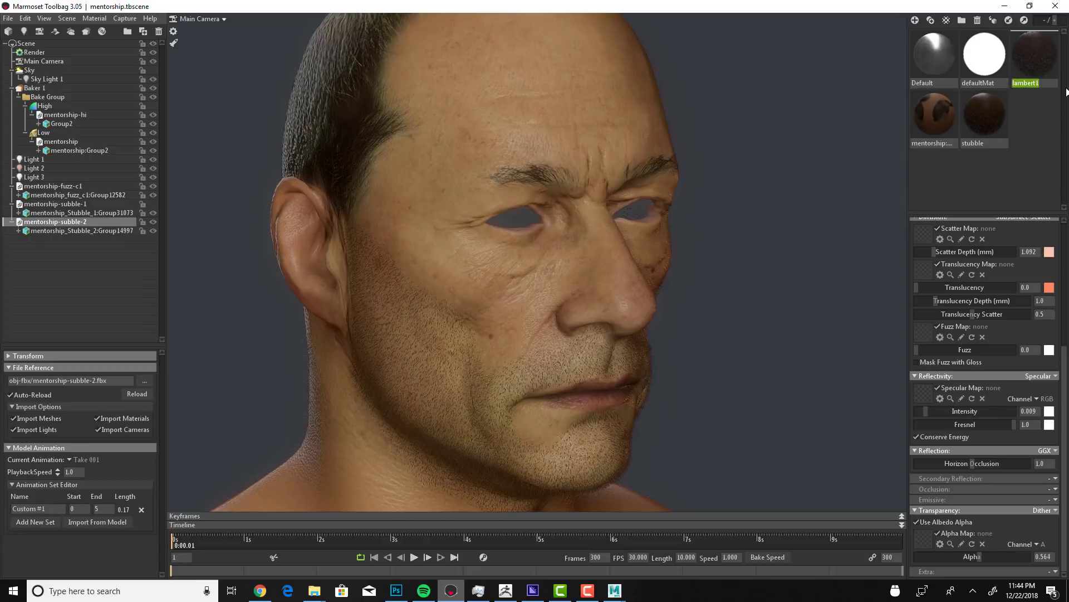
{"action": "type", "text": "fuzz"}
{"action": "left_click", "coordinate": [1017, 156]}
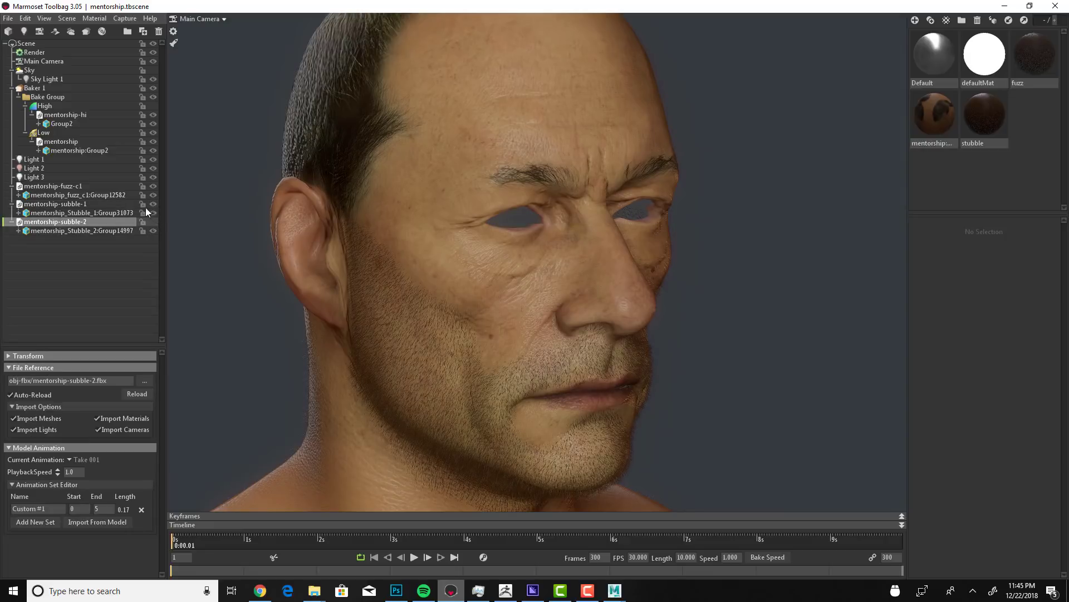
Step: Lower the transparency alpha of the stubble material to 0.608 and check the beard from several angles
{"action": "left_click", "coordinate": [154, 216]}
{"action": "left_click_drag", "start_coordinate": [722, 378], "coordinate": [708, 379]}
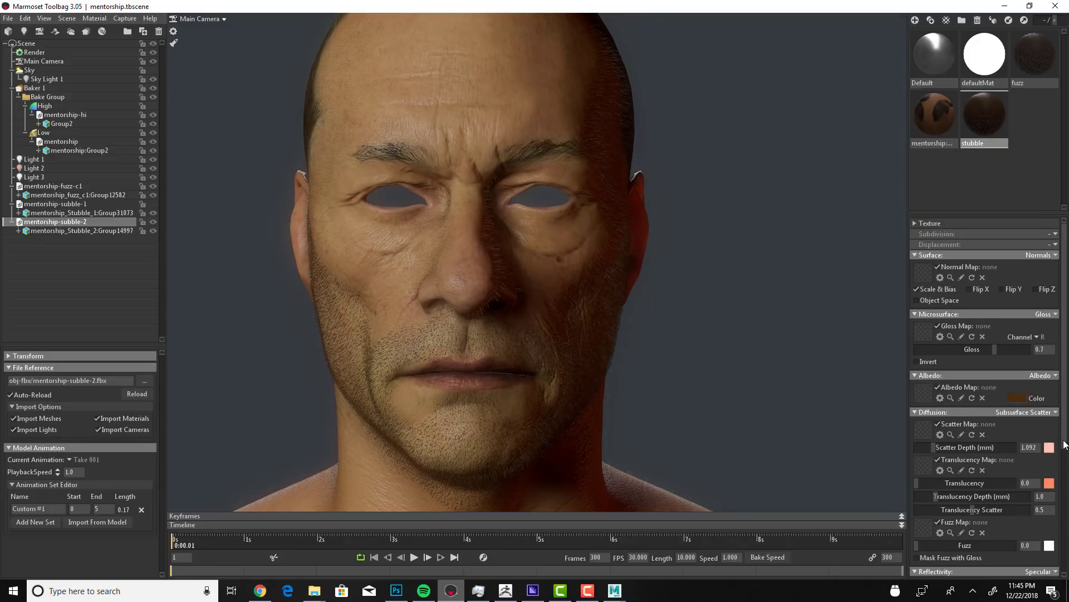
{"action": "scroll", "coordinate": [1066, 446], "scroll_direction": "down", "scroll_amount": 2}
{"action": "scroll", "coordinate": [1066, 463], "scroll_direction": "down", "scroll_amount": 3}
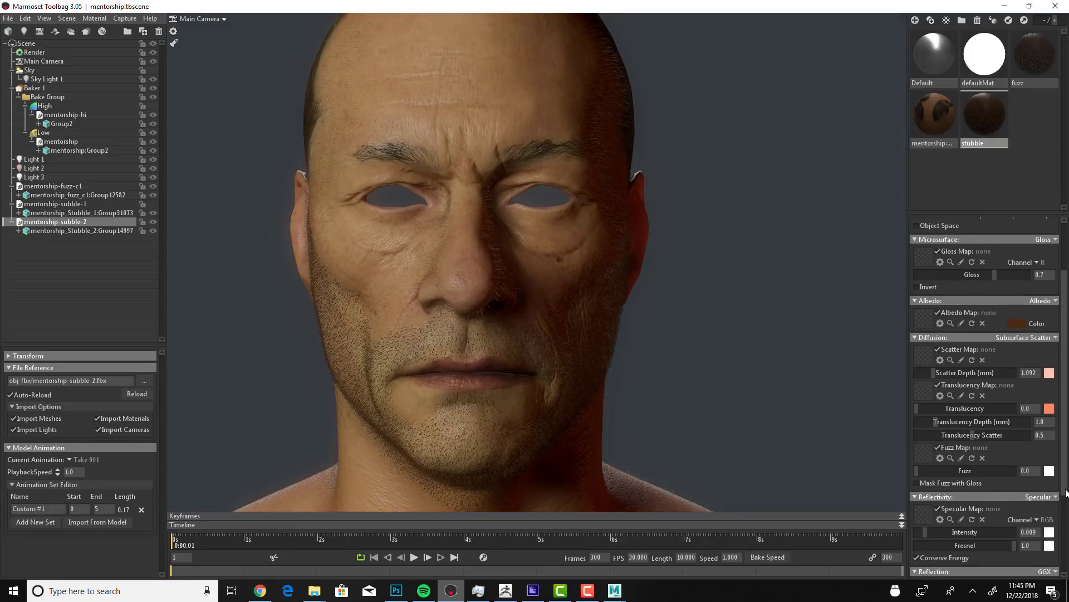
{"action": "scroll", "coordinate": [1067, 500], "scroll_direction": "down", "scroll_amount": 4}
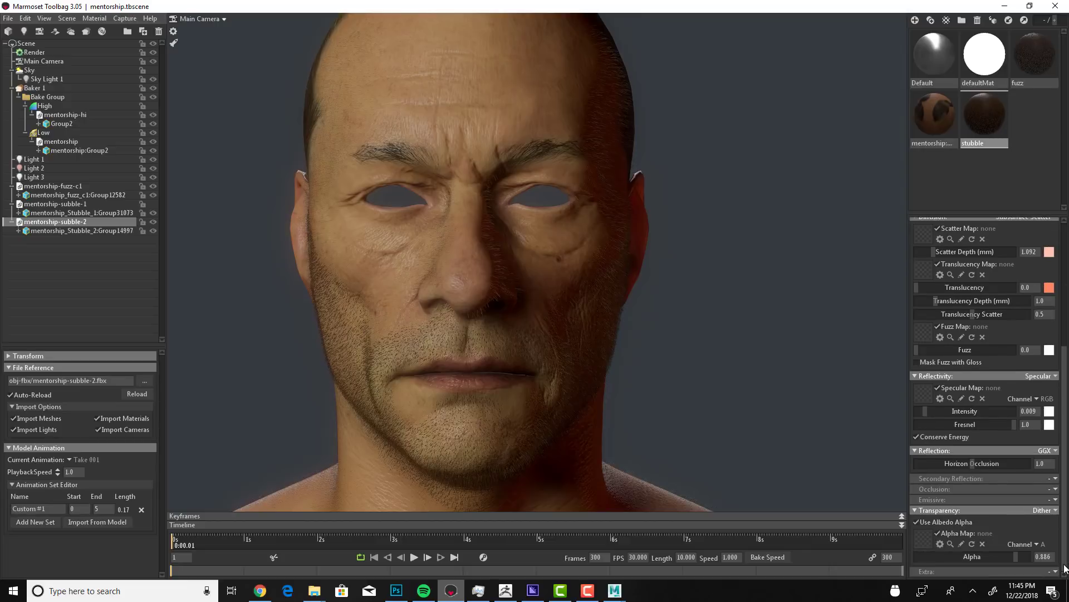
{"action": "left_click", "coordinate": [985, 556]}
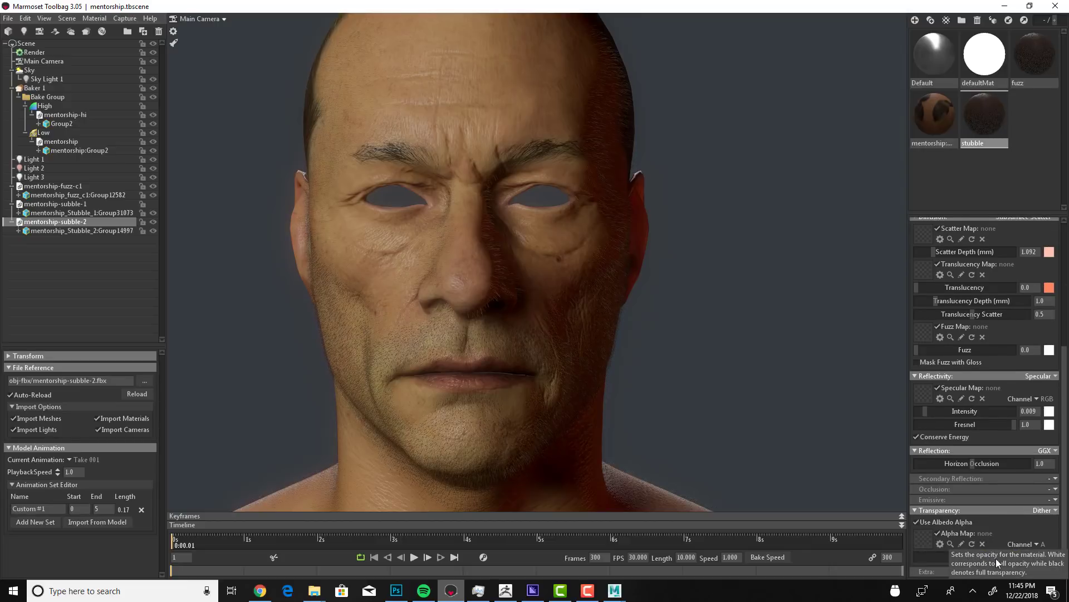
{"action": "left_click_drag", "start_coordinate": [753, 403], "coordinate": [758, 405]}
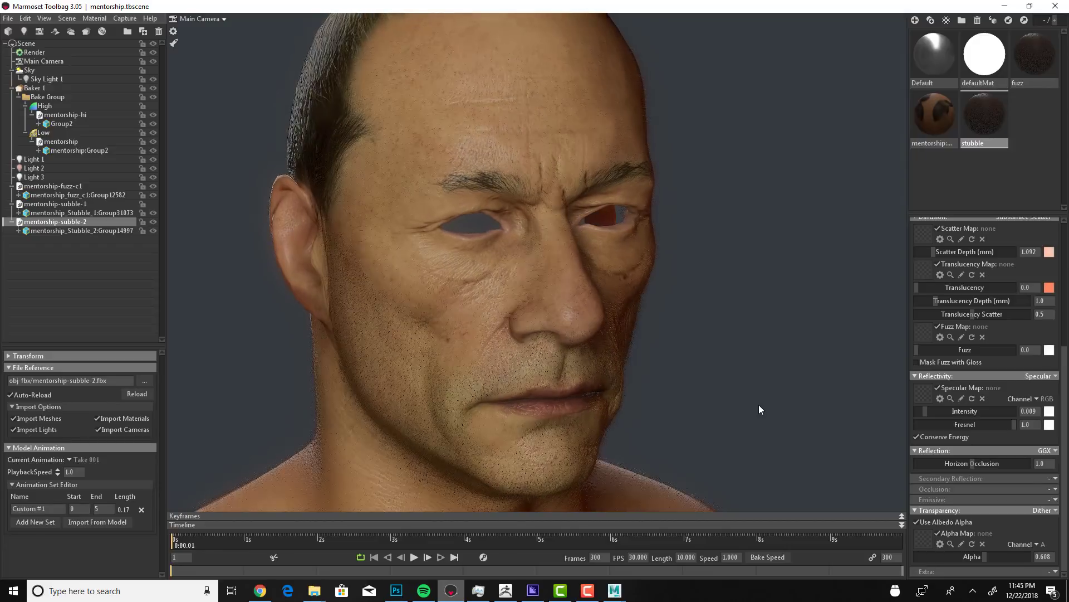
{"action": "left_click_drag", "start_coordinate": [814, 427], "coordinate": [812, 430]}
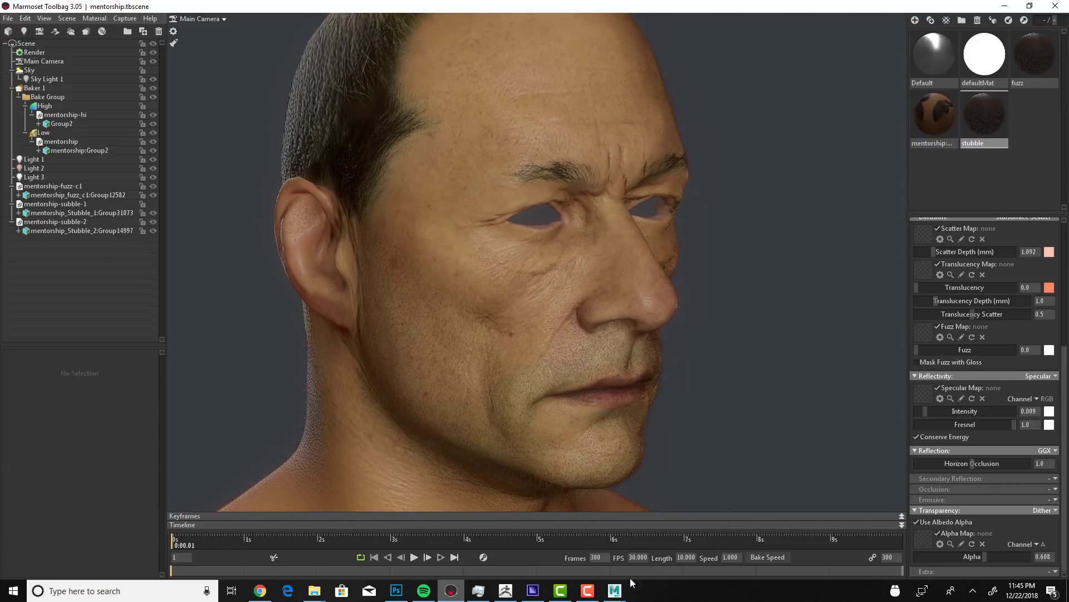
Step: Switch to ZBrush, select the jcvd-41-lo head subtool and hide the Stubble-2 subtool
{"action": "left_click", "coordinate": [506, 595]}
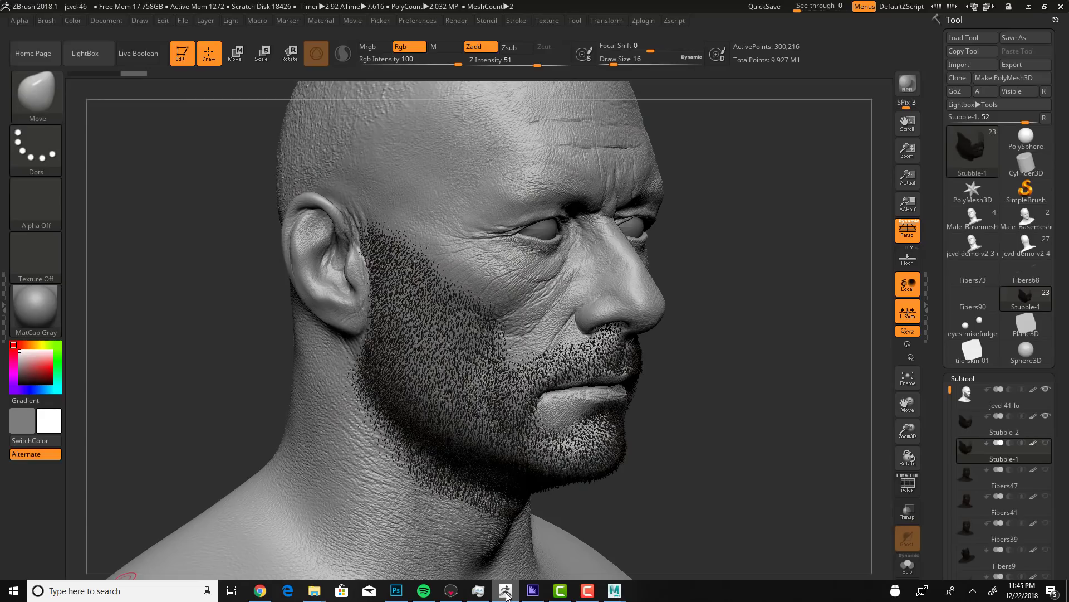
{"action": "left_click", "coordinate": [968, 399]}
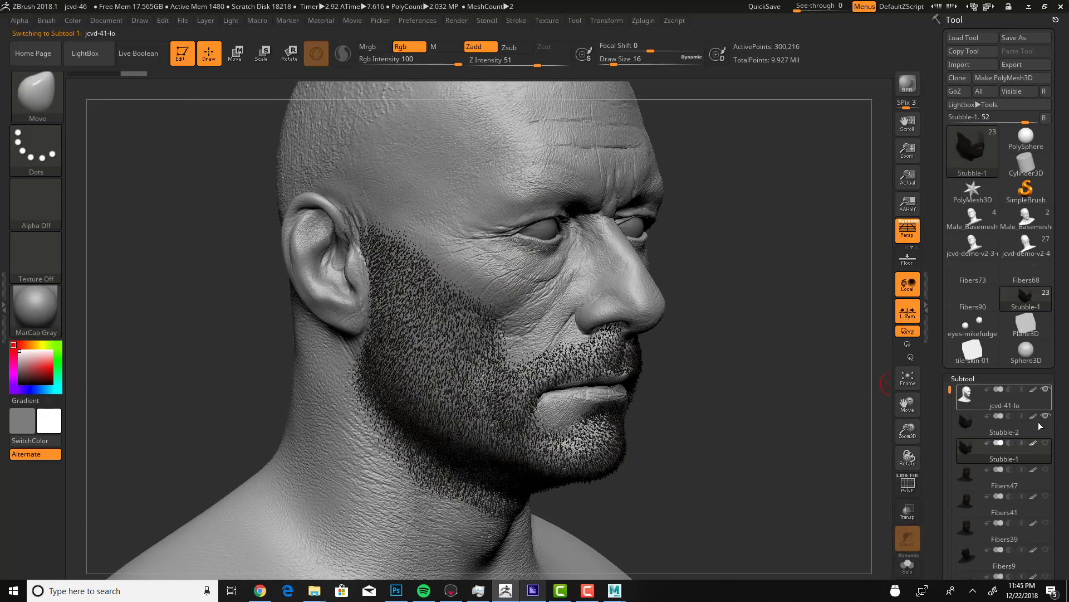
{"action": "left_click", "coordinate": [1046, 416]}
{"action": "left_click", "coordinate": [971, 379]}
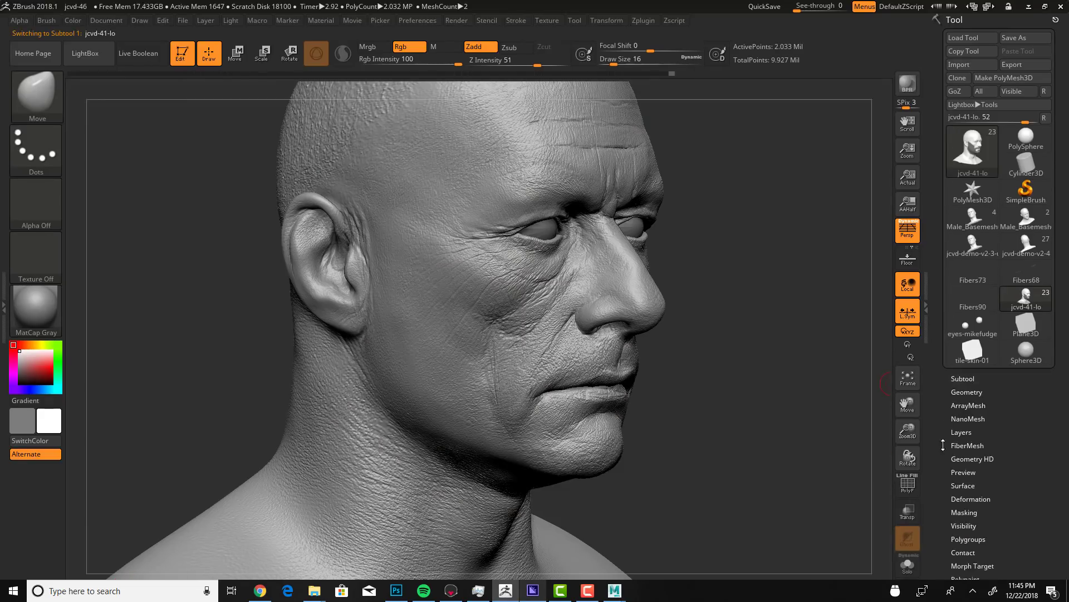
Step: Generate a FiberMesh preview on the head's beard area and bring its fiber modifiers into view
{"action": "left_click_drag", "start_coordinate": [943, 444], "coordinate": [939, 415]}
{"action": "left_click", "coordinate": [963, 417]}
{"action": "left_click_drag", "start_coordinate": [1034, 393], "coordinate": [1015, 214]}
{"action": "left_click", "coordinate": [981, 376]}
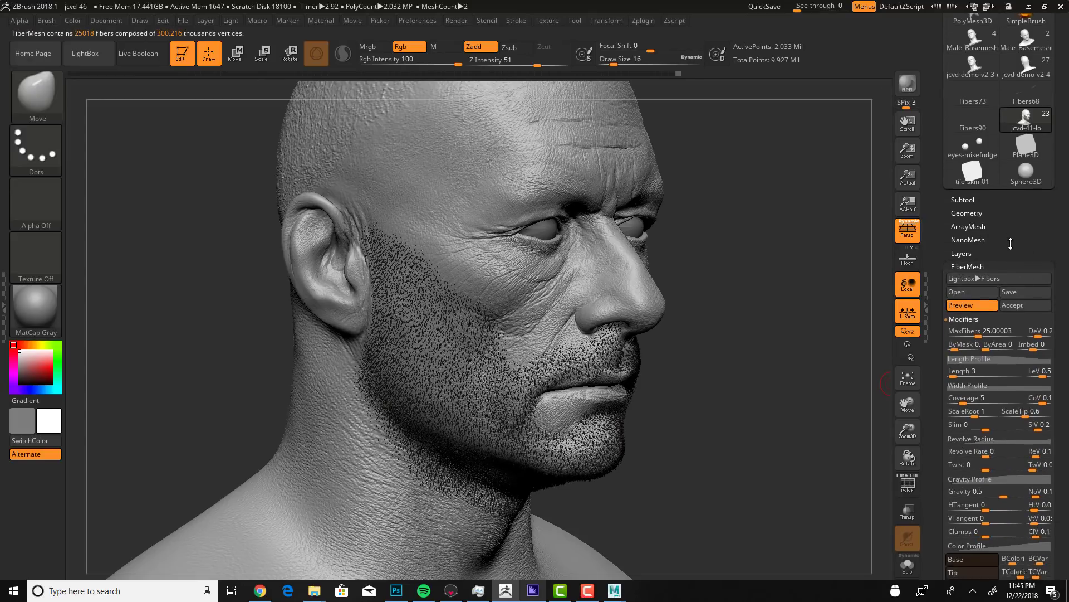
{"action": "left_click", "coordinate": [972, 321]}
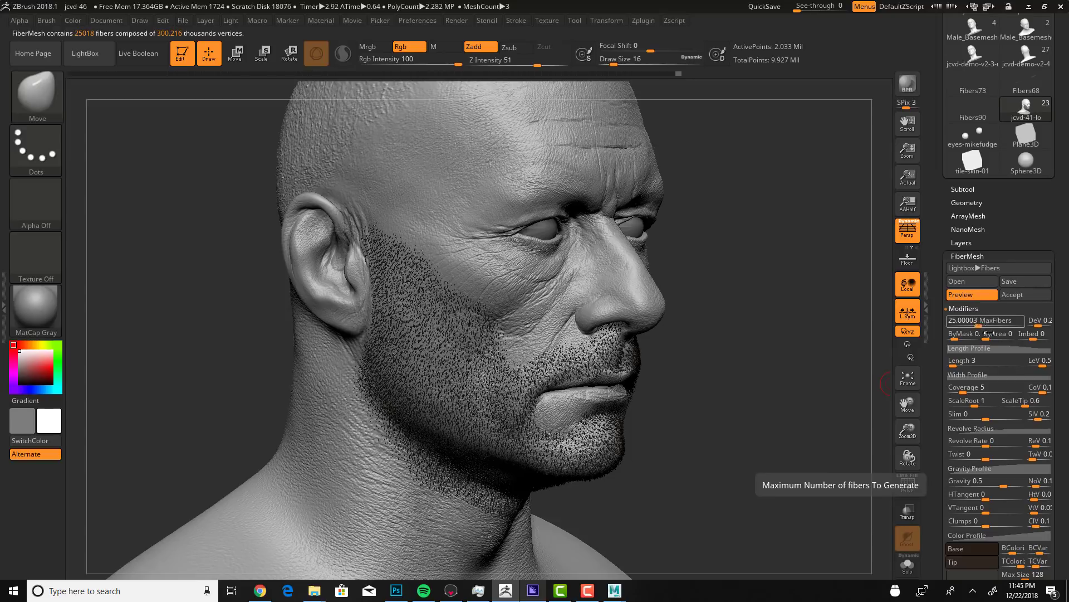
Step: Try a fiber length of 1 on the beard preview
{"action": "left_click", "coordinate": [965, 361]}
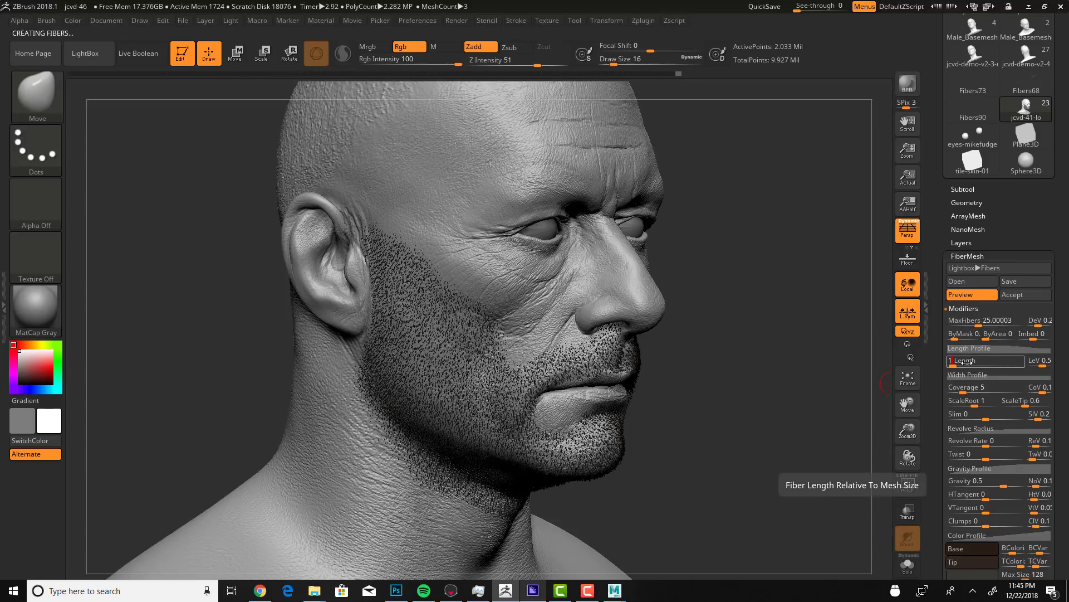
{"action": "type", "text": "1"}
{"action": "key", "text": "Return"}
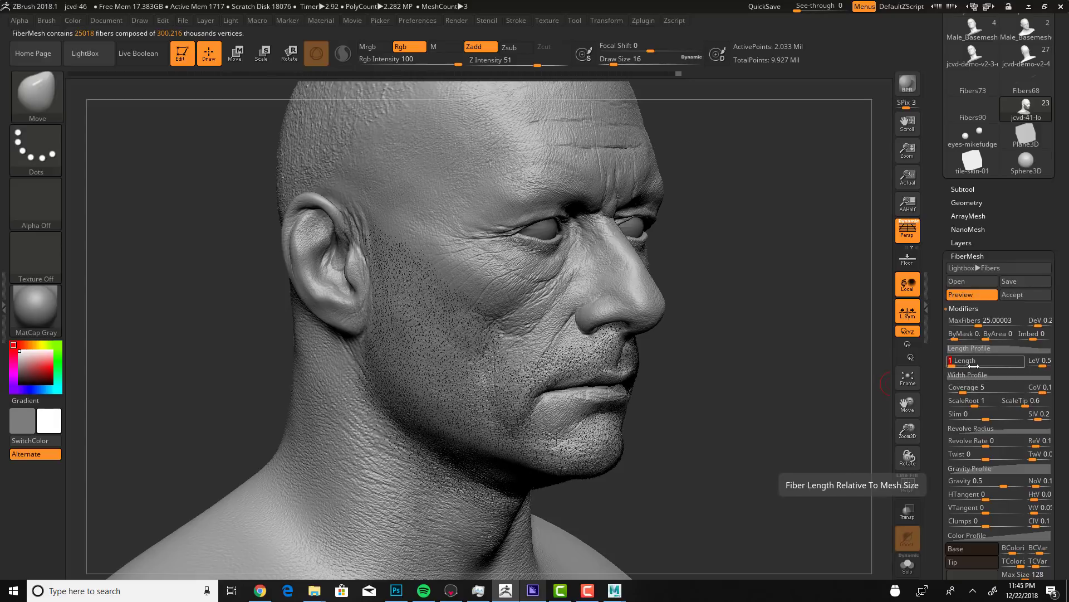
Step: Set the previewed beard fibers' length to 2 and their coverage to 8
{"action": "left_click", "coordinate": [980, 363]}
{"action": "type", "text": "2"}
{"action": "key", "text": "Return"}
{"action": "left_click", "coordinate": [975, 388]}
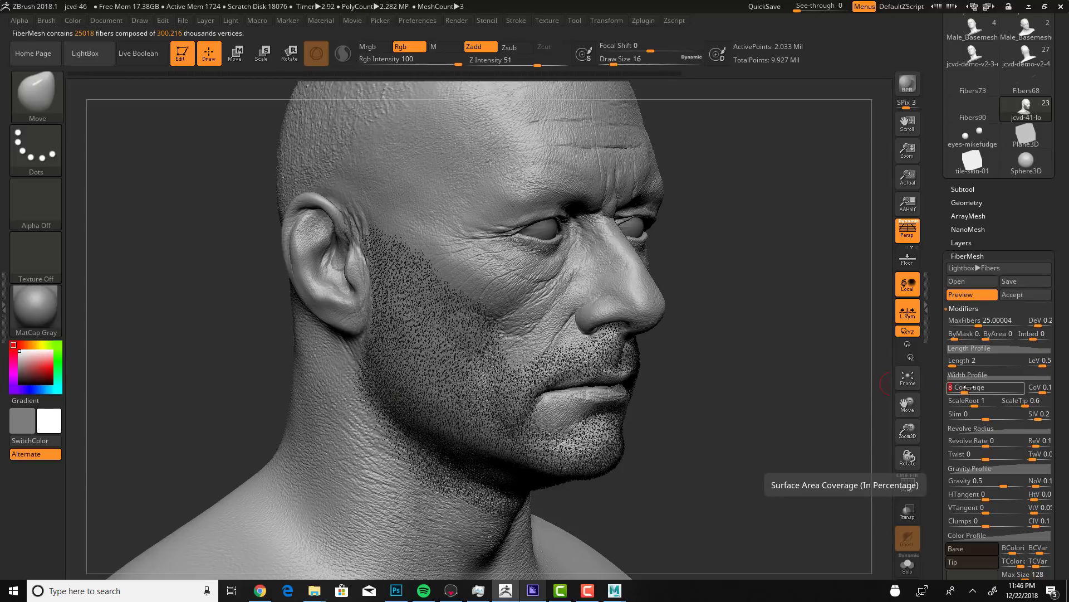
Step: Accept the fibers as a new subtool with Fast Preview activated and group their visible polygons into one polygroup
{"action": "left_click", "coordinate": [1025, 298]}
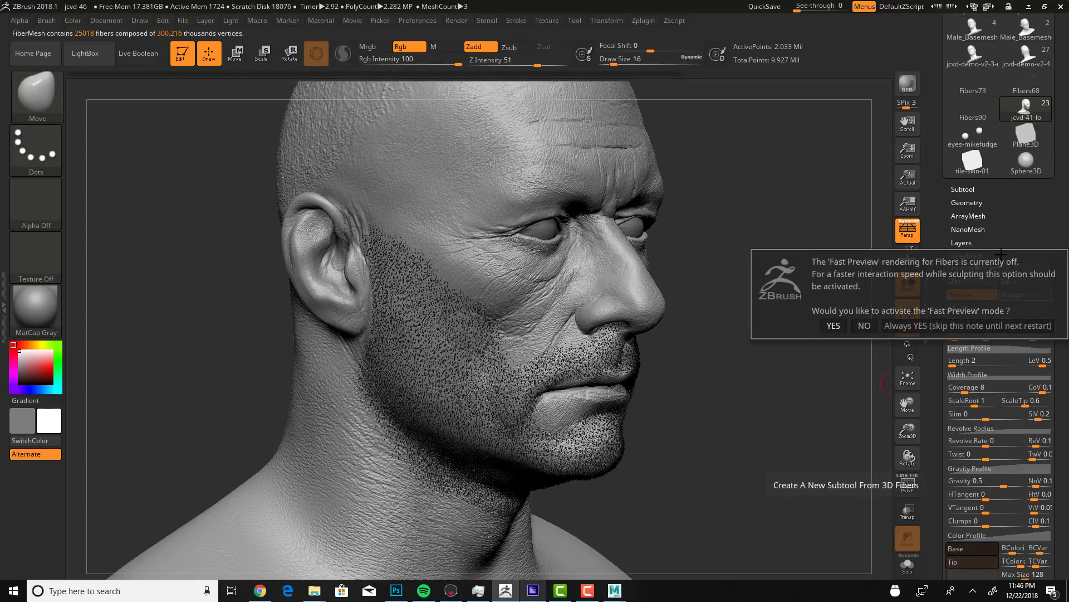
{"action": "left_click", "coordinate": [833, 326]}
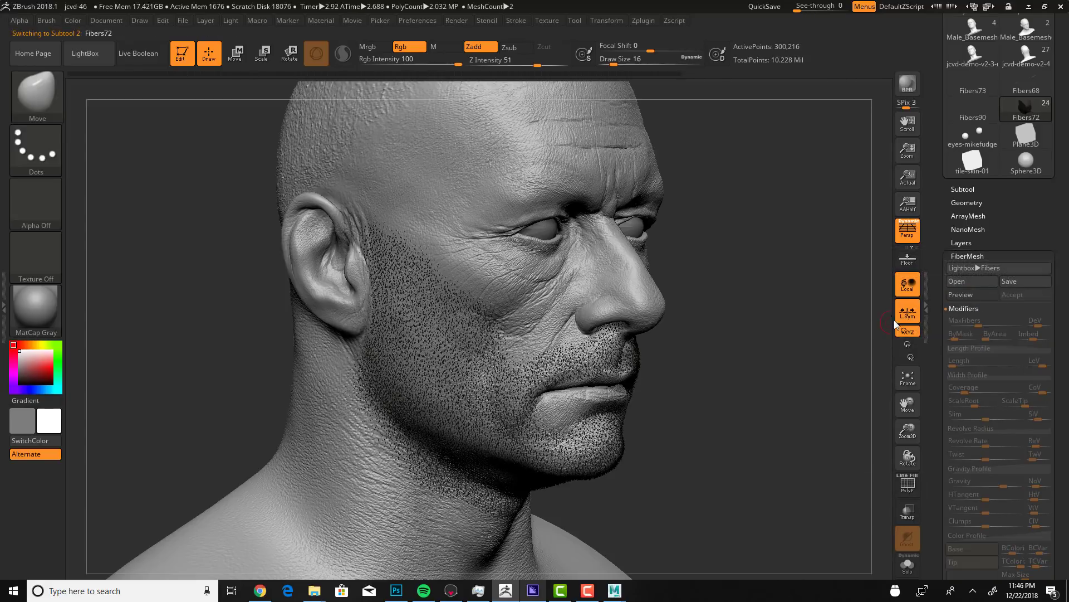
{"action": "left_click", "coordinate": [963, 189]}
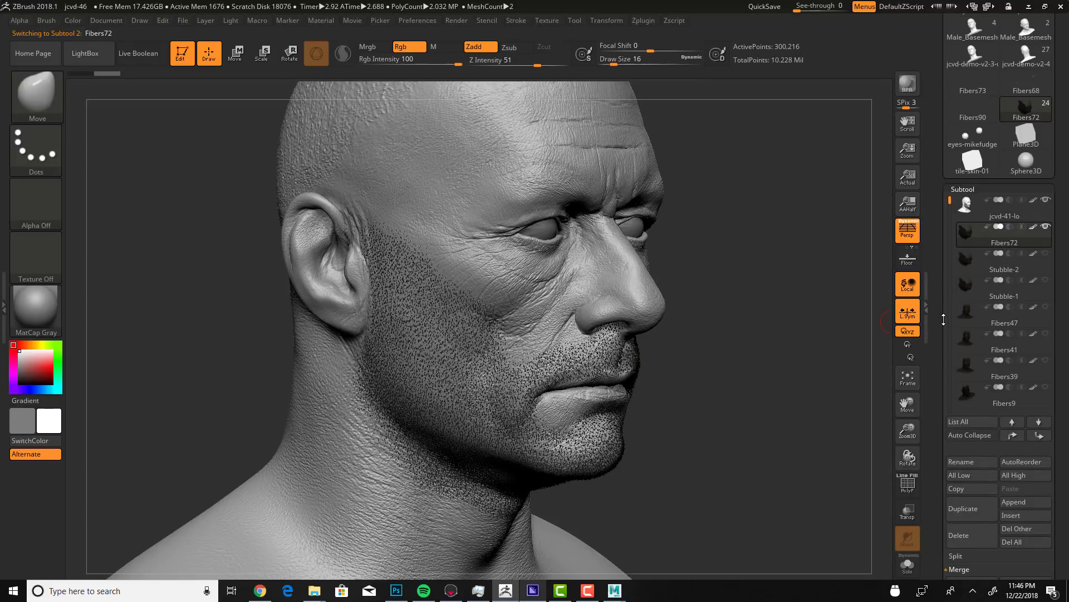
{"action": "scroll", "coordinate": [953, 197], "scroll_direction": "down", "scroll_amount": 5}
{"action": "scroll", "coordinate": [952, 196], "scroll_direction": "down", "scroll_amount": 2}
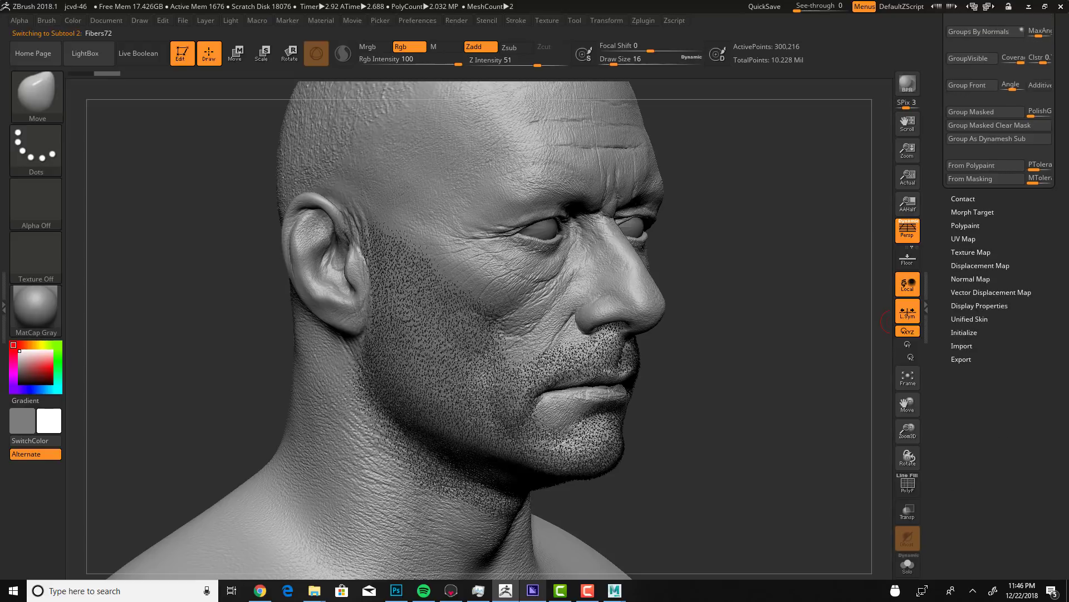
{"action": "left_click", "coordinate": [968, 363]}
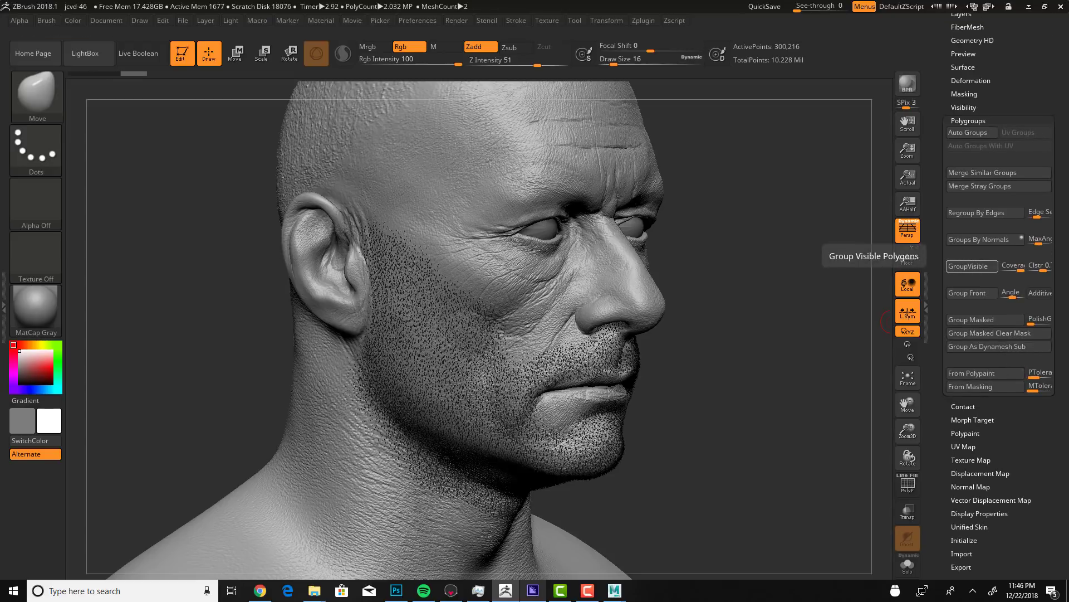
{"action": "scroll", "coordinate": [997, 267], "scroll_direction": "up", "scroll_amount": 6}
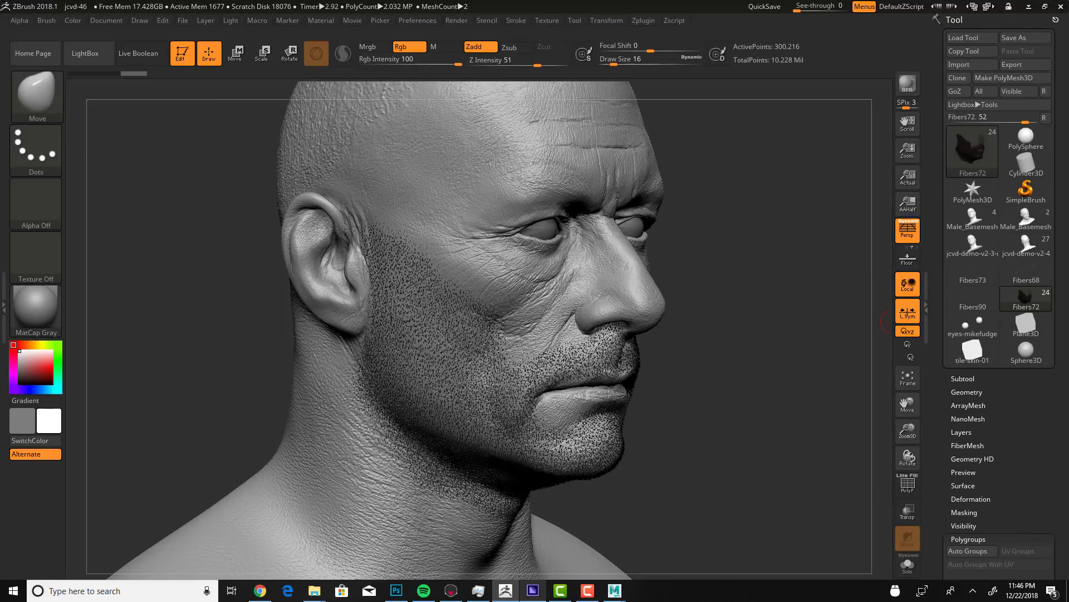
Step: Export the new stubble fibers as mentorship-Stubble-3.OBJ into the obj-fbx folder
{"action": "left_click", "coordinate": [1012, 64]}
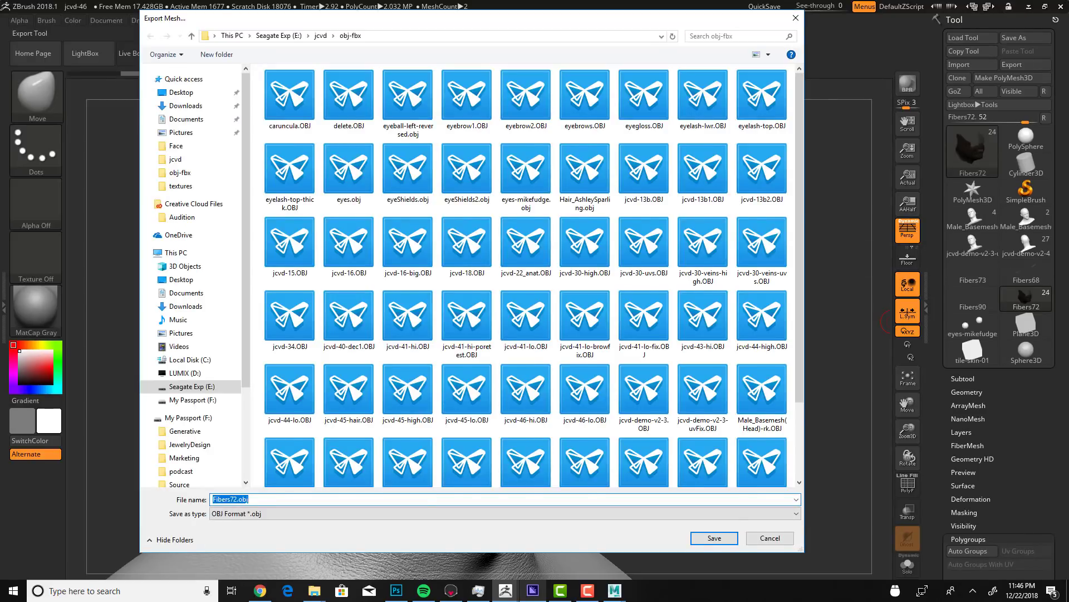
{"action": "scroll", "coordinate": [526, 334], "scroll_direction": "down", "scroll_amount": 3}
{"action": "left_click", "coordinate": [526, 379]}
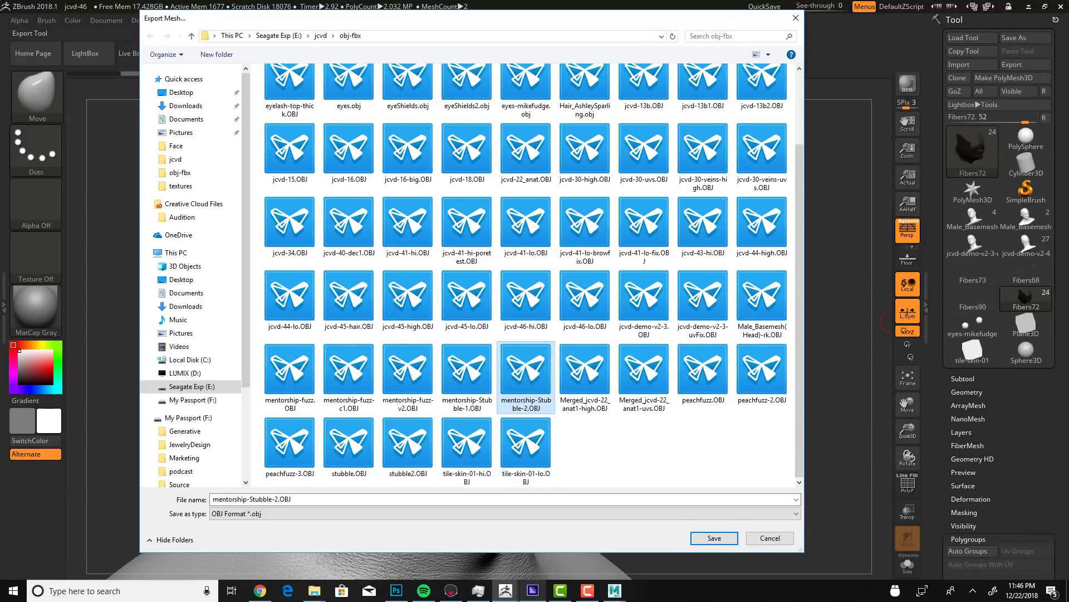
{"action": "left_click", "coordinate": [276, 499]}
{"action": "left_click", "coordinate": [277, 499]}
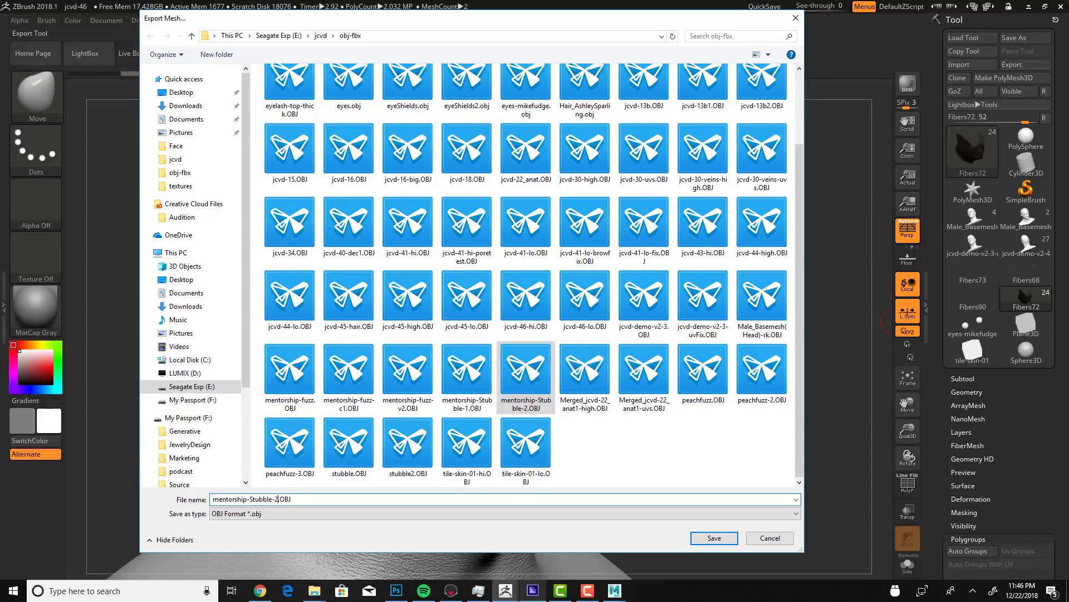
{"action": "key", "text": "BackSpace"}
{"action": "type", "text": "3"}
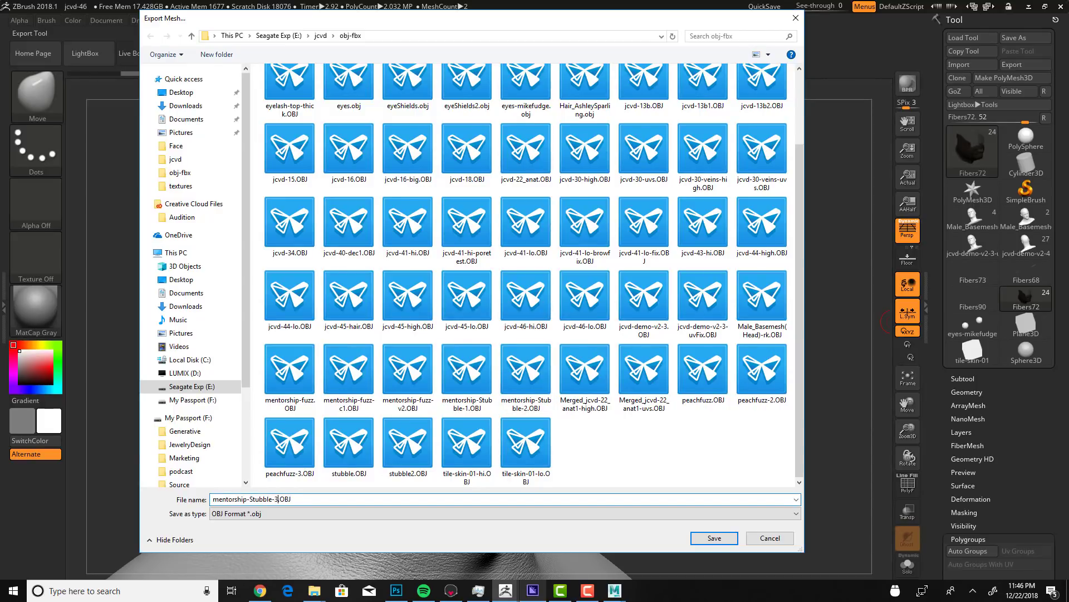
{"action": "key", "text": "Return"}
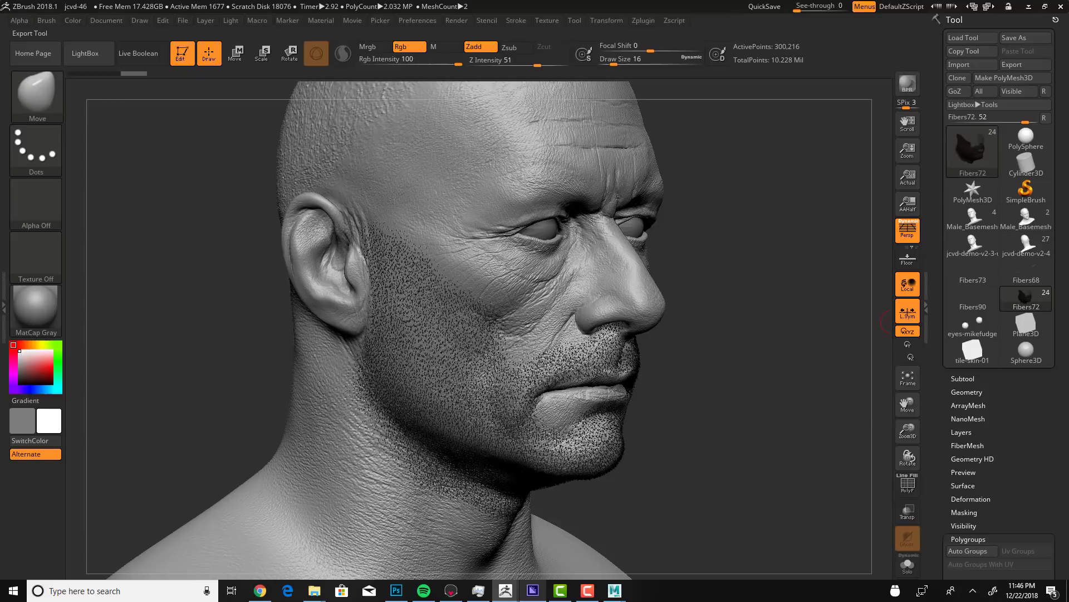
Step: Switch to Maya and delete the previous stubble group, group1, from the scene
{"action": "mouse_move", "coordinate": [615, 591]}
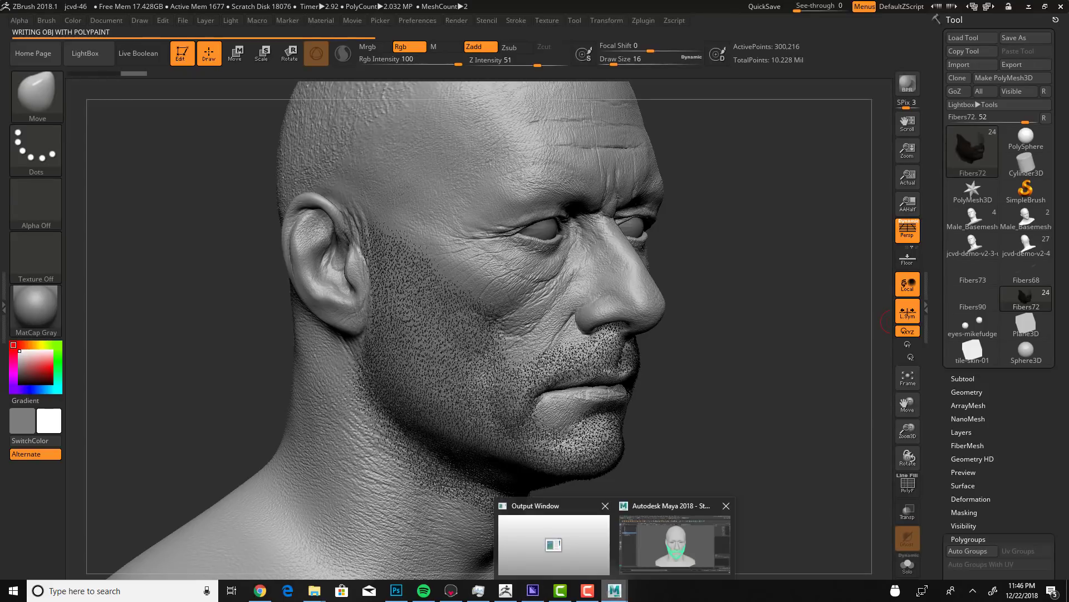
{"action": "left_click", "coordinate": [677, 548]}
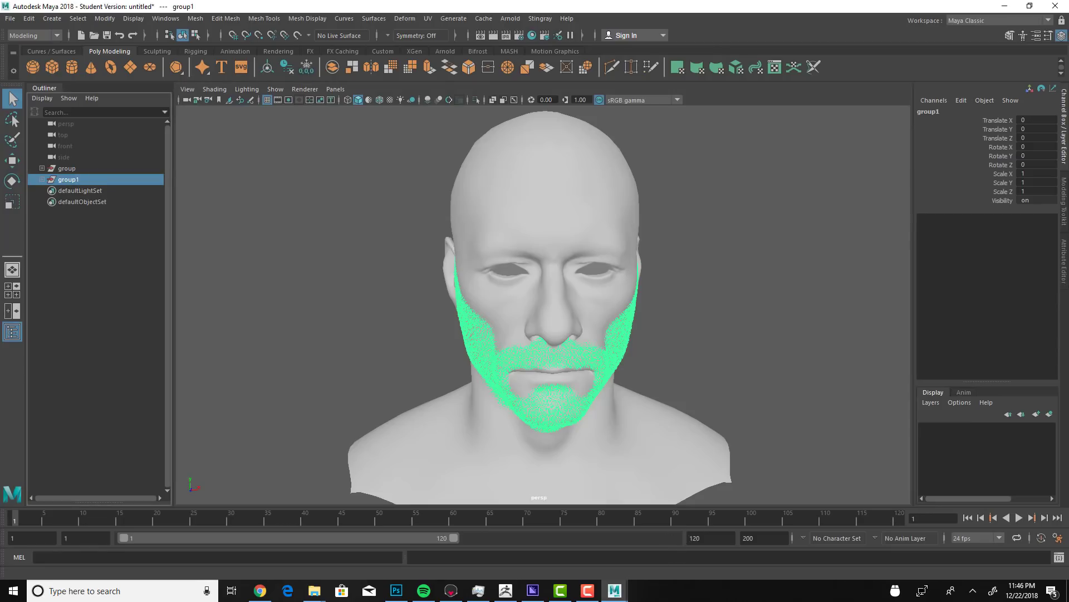
{"action": "key", "text": "Delete"}
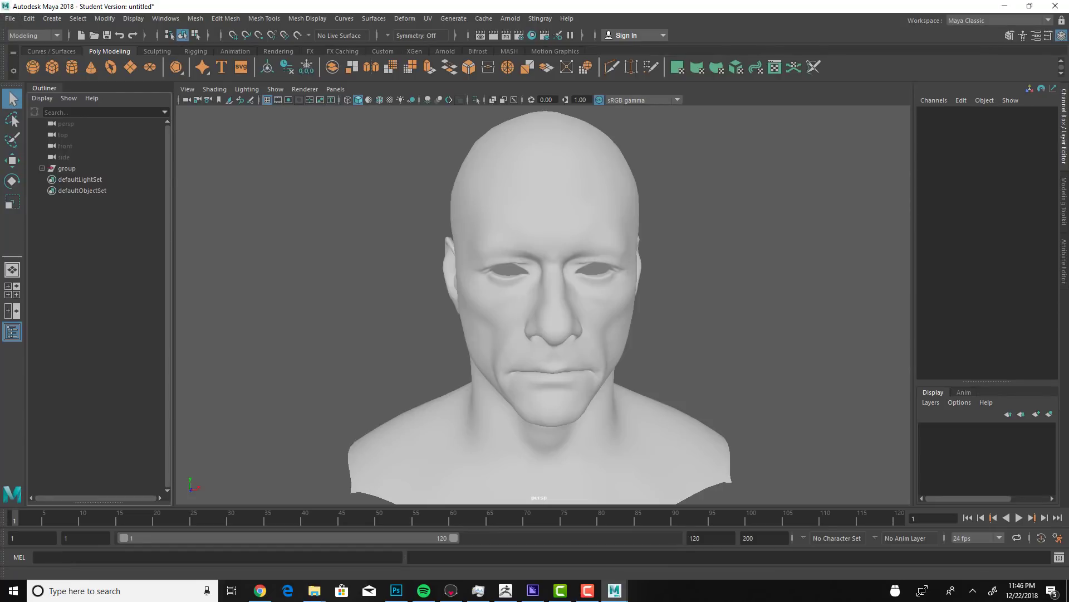
Step: Import mentorship-Stubble-3.OBJ from the obj-fbx folder into the scene with the head
{"action": "left_click", "coordinate": [10, 19]}
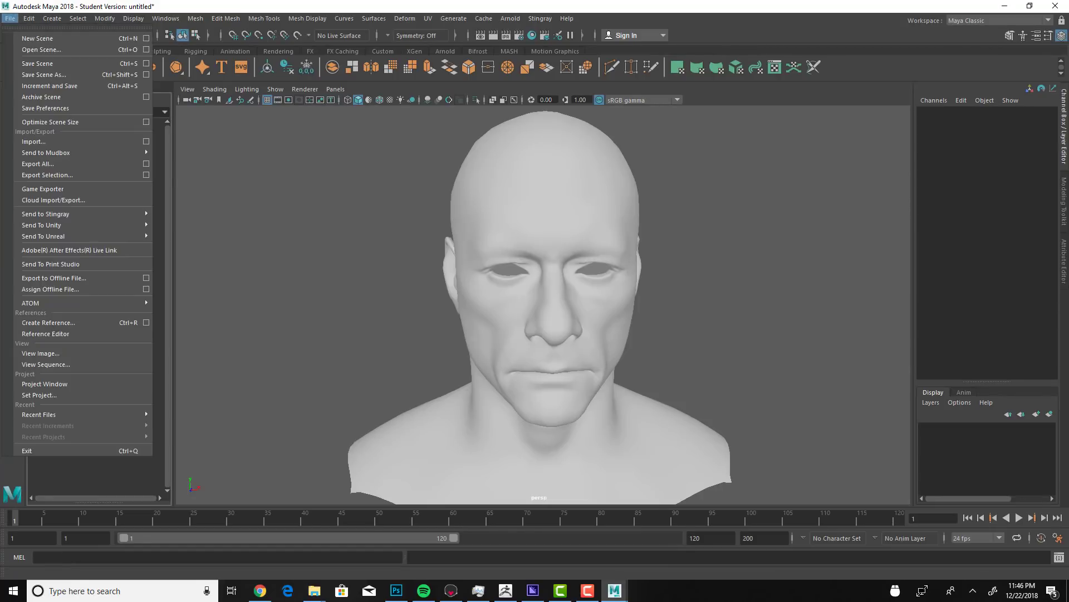
{"action": "left_click", "coordinate": [33, 141]}
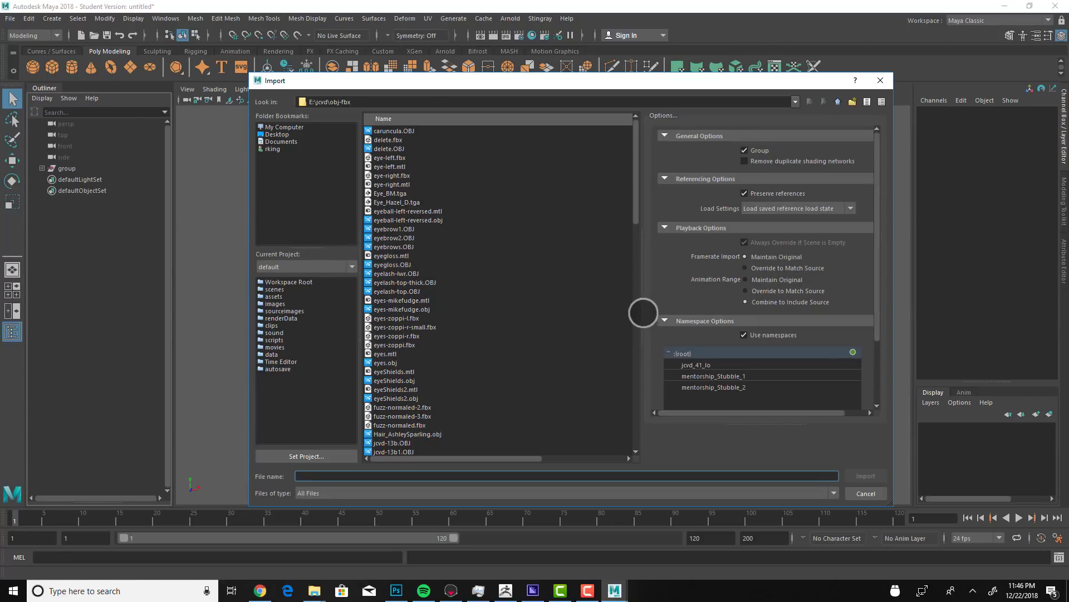
{"action": "scroll", "coordinate": [513, 328], "scroll_direction": "down", "scroll_amount": 20}
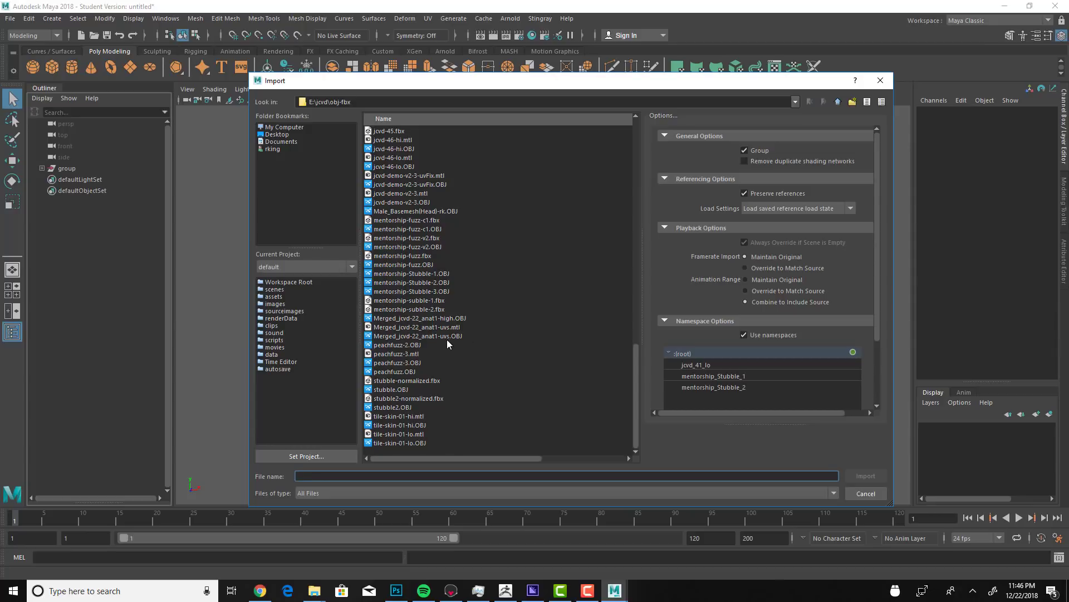
{"action": "double_click", "coordinate": [433, 291]}
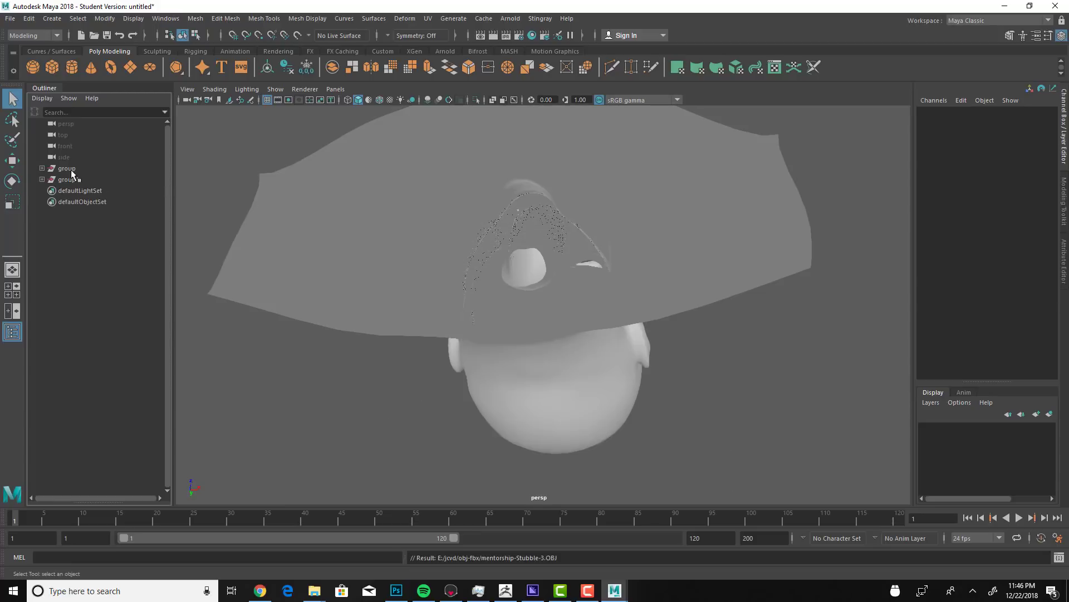
Step: Straighten the perspective camera by setting its X, Y and Z rotation to 0, and frame the head mesh
{"action": "left_click", "coordinate": [72, 169]}
{"action": "key", "text": "f"}
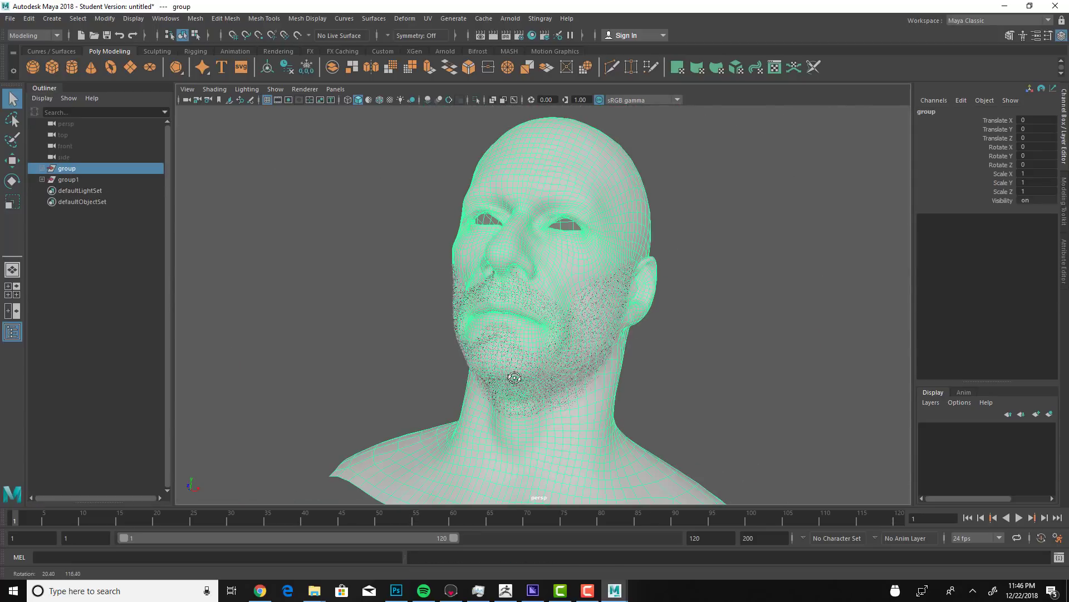
{"action": "left_click", "coordinate": [747, 382]}
{"action": "left_click_drag", "start_coordinate": [363, 311], "coordinate": [496, 360], "text": "alt"}
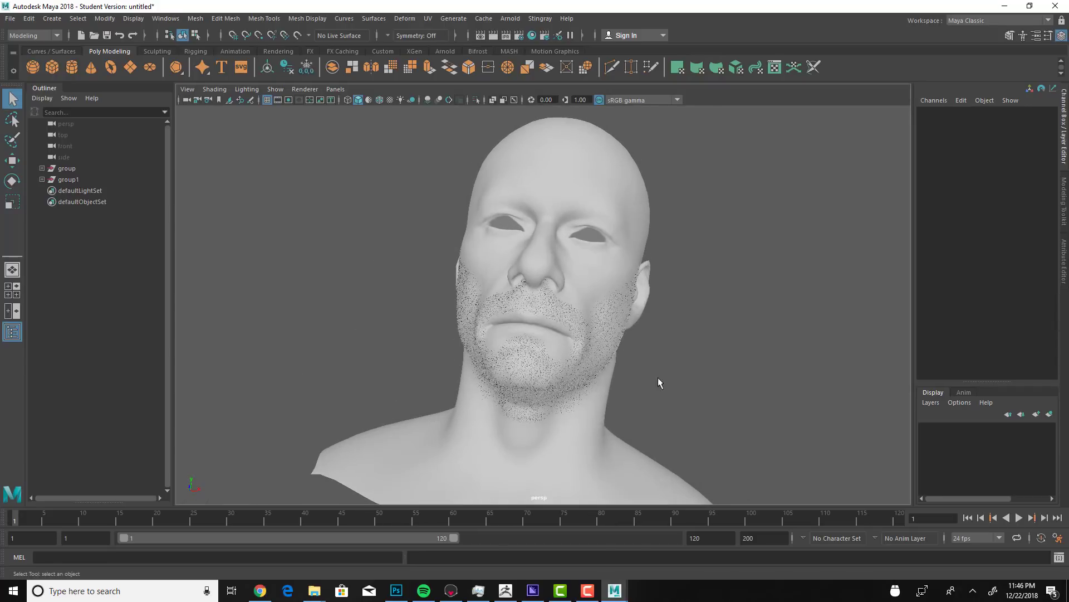
{"action": "left_click_drag", "start_coordinate": [659, 382], "coordinate": [701, 406], "text": "alt"}
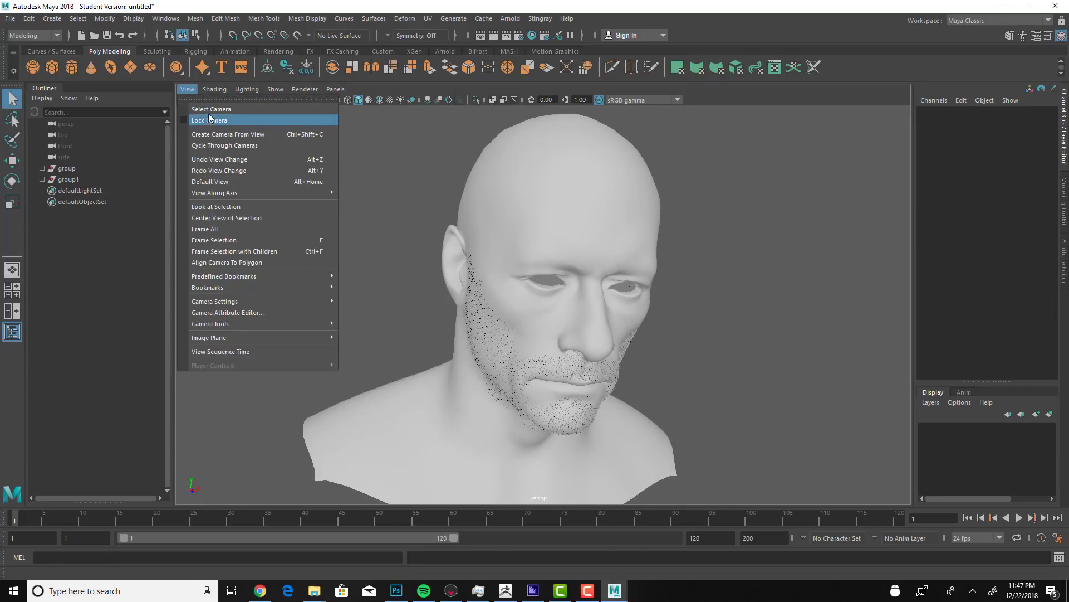
{"action": "left_click", "coordinate": [211, 110]}
{"action": "left_click", "coordinate": [1050, 147]}
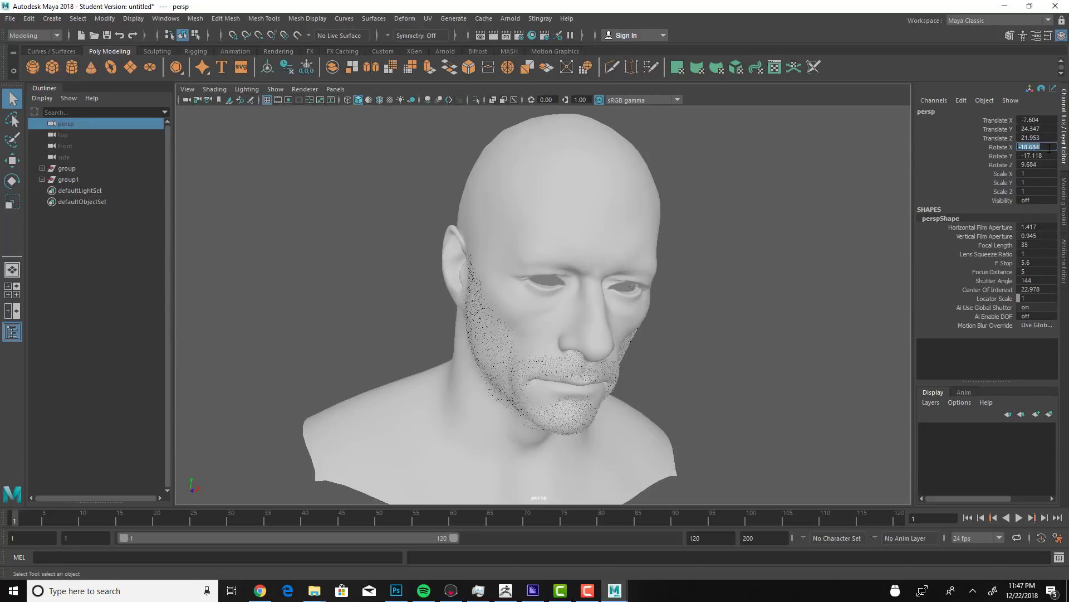
{"action": "type", "text": "0"}
{"action": "key", "text": "Return"}
{"action": "left_click", "coordinate": [1046, 156]}
{"action": "type", "text": "0"}
{"action": "key", "text": "Return"}
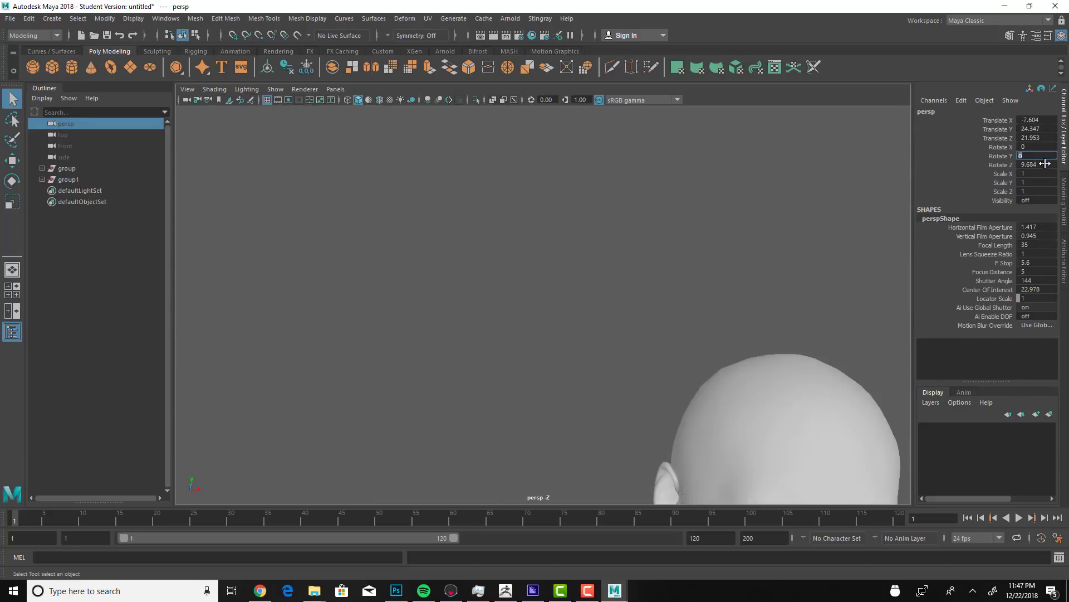
{"action": "left_click", "coordinate": [1045, 166]}
{"action": "type", "text": "0"}
{"action": "key", "text": "Return"}
{"action": "left_click", "coordinate": [826, 425]}
{"action": "key", "text": "f"}
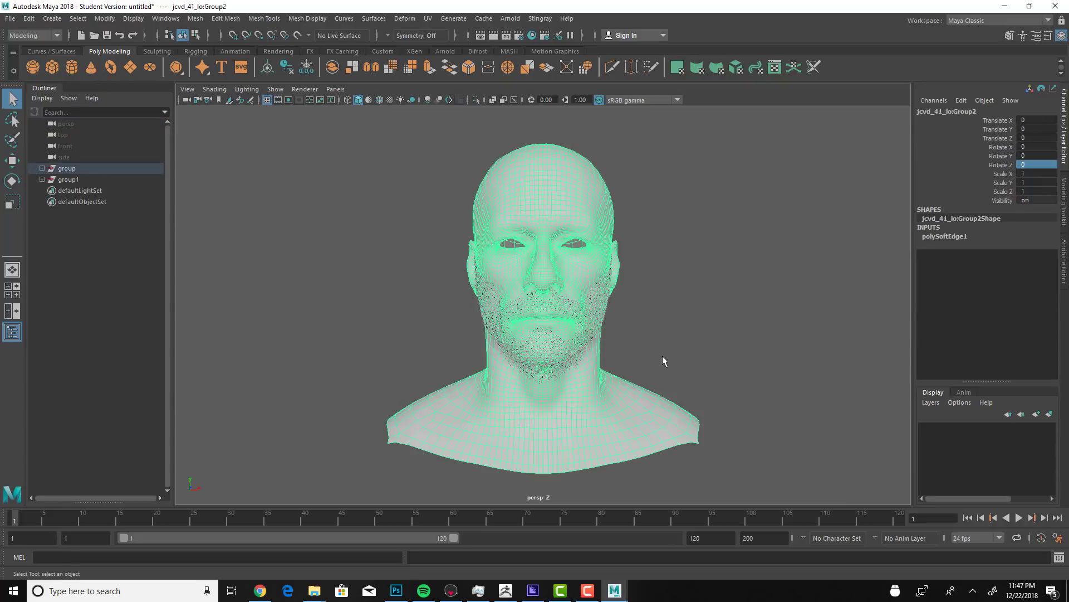
Step: Transfer the attributes of the head group to the stubble in group1
{"action": "left_click_drag", "start_coordinate": [664, 360], "coordinate": [752, 333], "text": "alt"}
{"action": "left_click", "coordinate": [697, 322]}
{"action": "scroll", "coordinate": [717, 306], "scroll_direction": "up", "scroll_amount": 5}
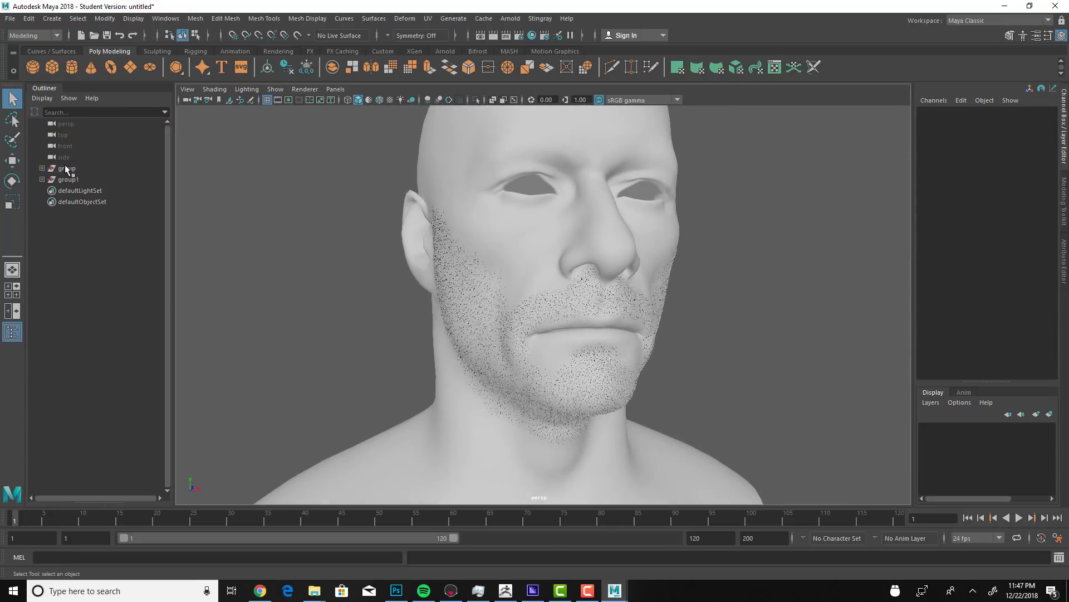
{"action": "left_click", "coordinate": [67, 169]}
{"action": "left_click", "coordinate": [68, 180], "text": "shift"}
{"action": "left_click", "coordinate": [196, 18]}
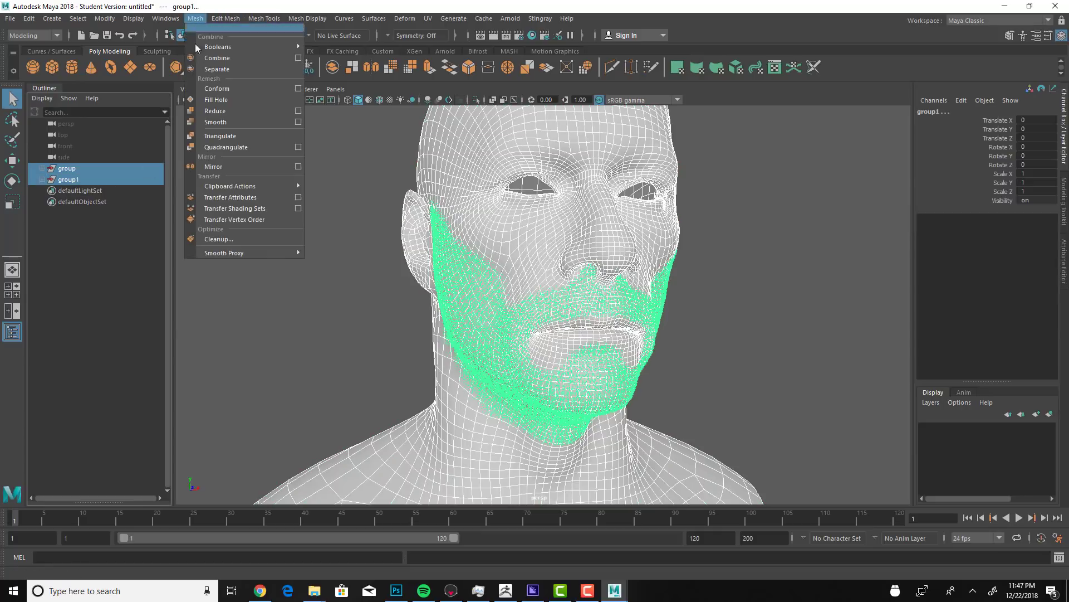
{"action": "left_click", "coordinate": [231, 197]}
{"action": "left_click", "coordinate": [336, 298]}
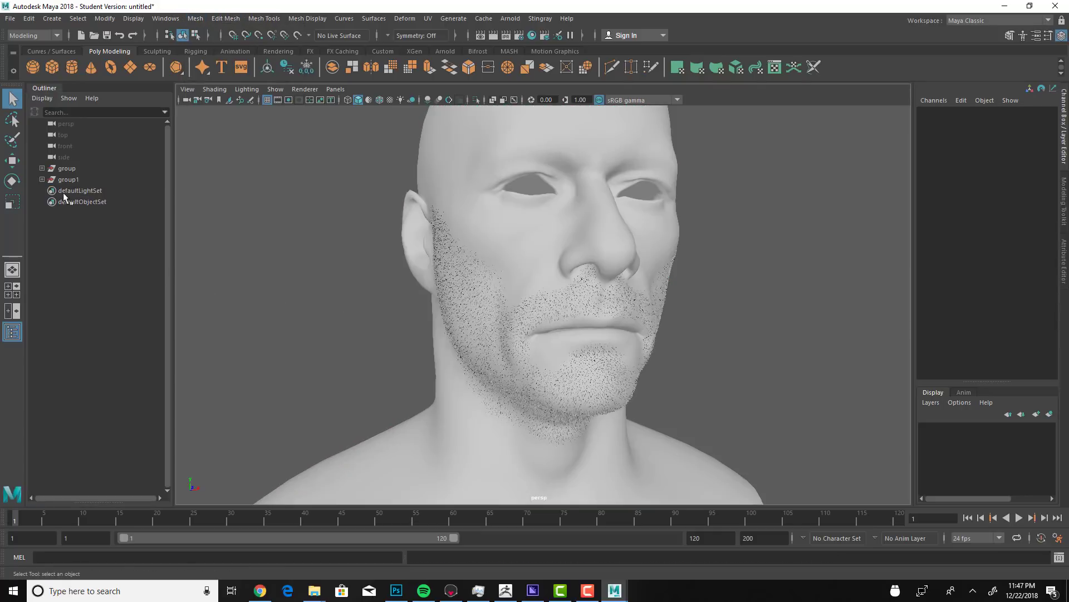
Step: Export only the stubble group1 as mentorship-subble-.3.fbx into the obj-fbx folder
{"action": "left_click", "coordinate": [66, 179]}
{"action": "left_click", "coordinate": [10, 19]}
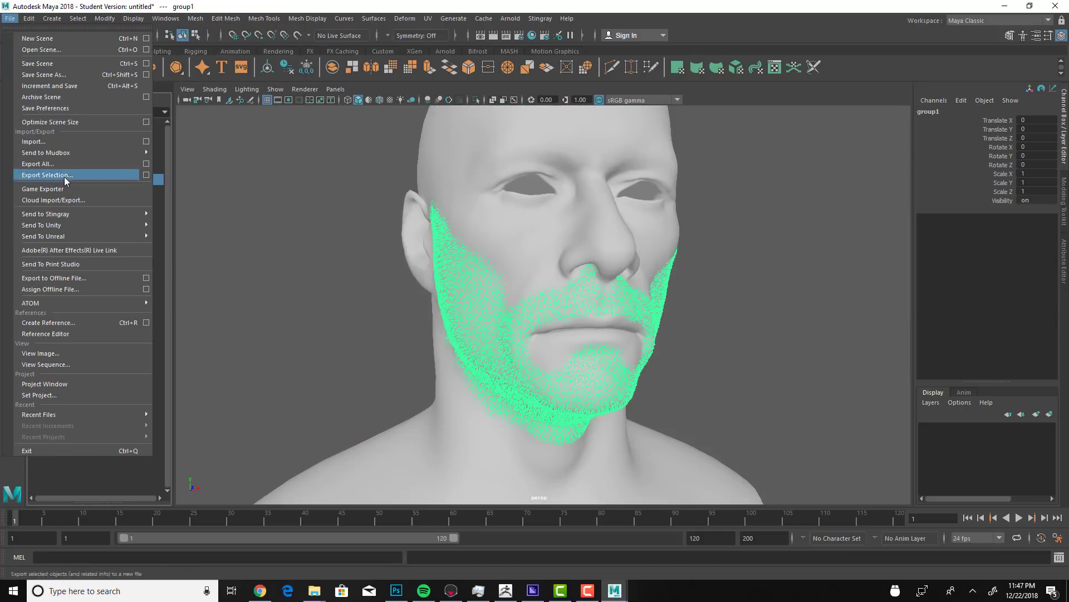
{"action": "left_click", "coordinate": [65, 174]}
{"action": "left_click", "coordinate": [424, 282]}
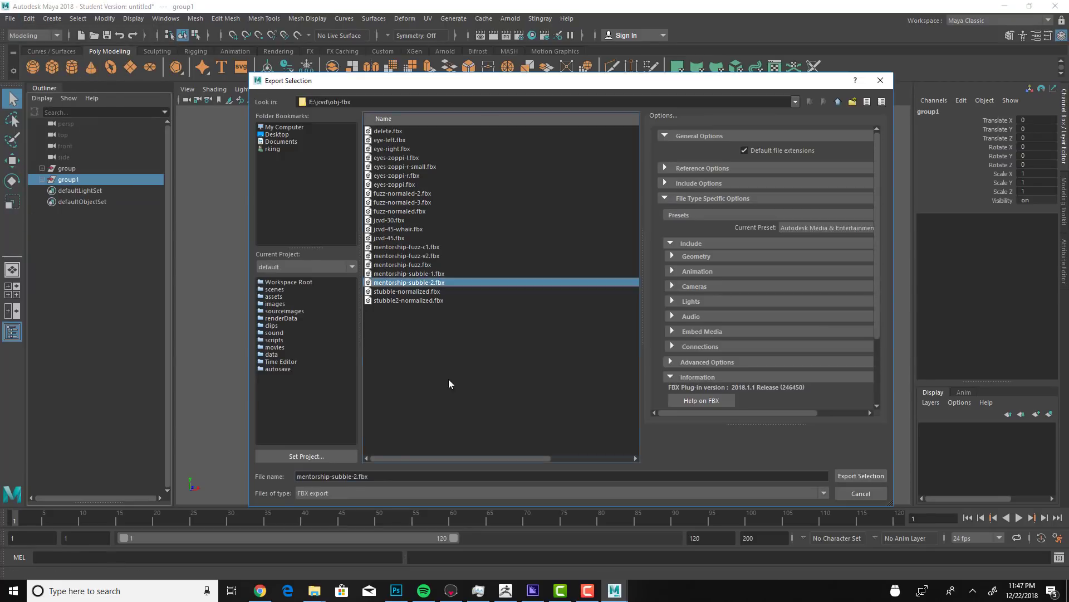
{"action": "left_click", "coordinate": [361, 476]}
{"action": "key", "text": "BackSpace"}
{"action": "type", "text": "3"}
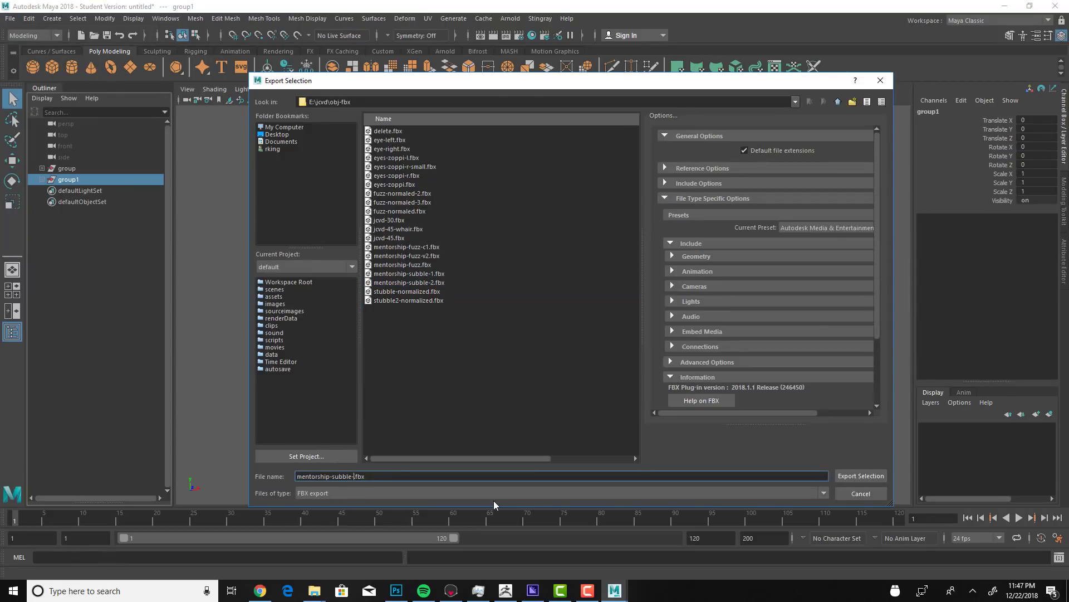
{"action": "key", "text": "Return"}
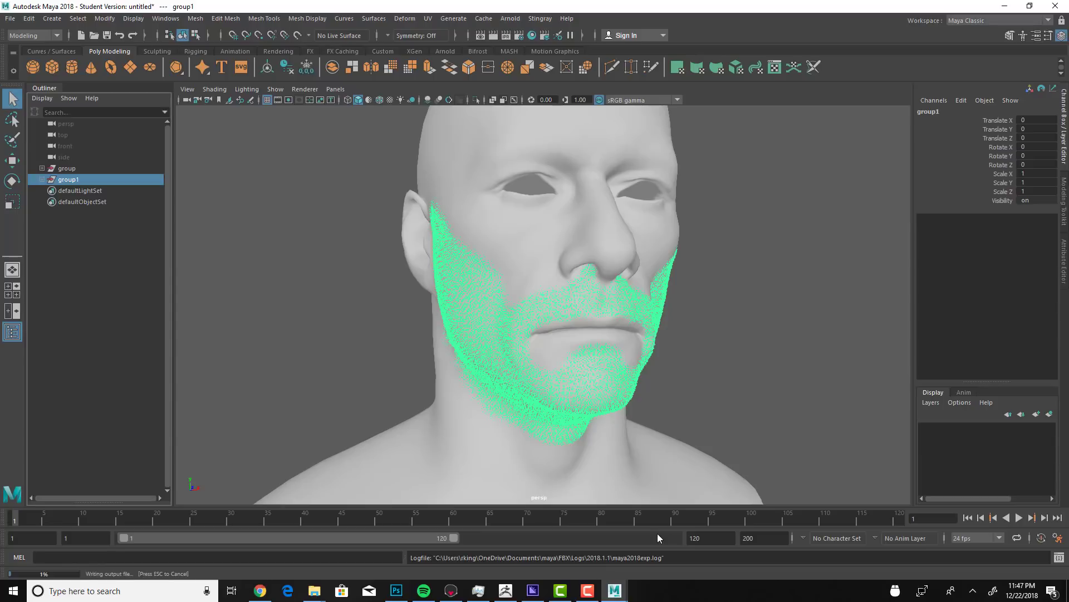
Step: Switch to Marmoset Toolbag and import mentorship-subble-.3.fbx from the obj-fbx folder into the scene
{"action": "left_click", "coordinate": [506, 591]}
{"action": "key", "text": "alt+Tab"}
{"action": "key", "text": "alt+Tab"}
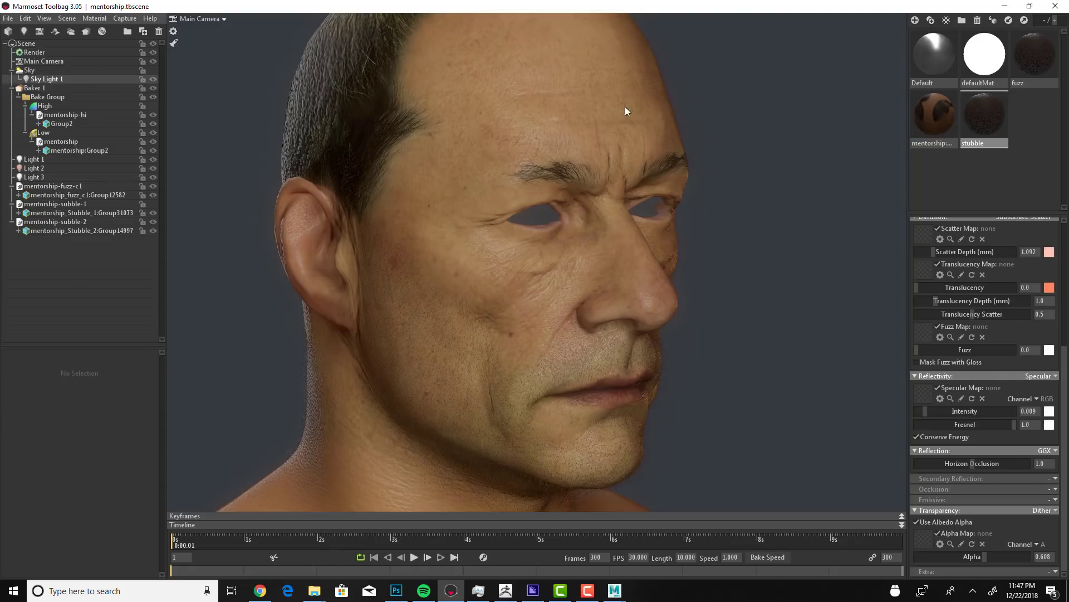
{"action": "left_click", "coordinate": [8, 32]}
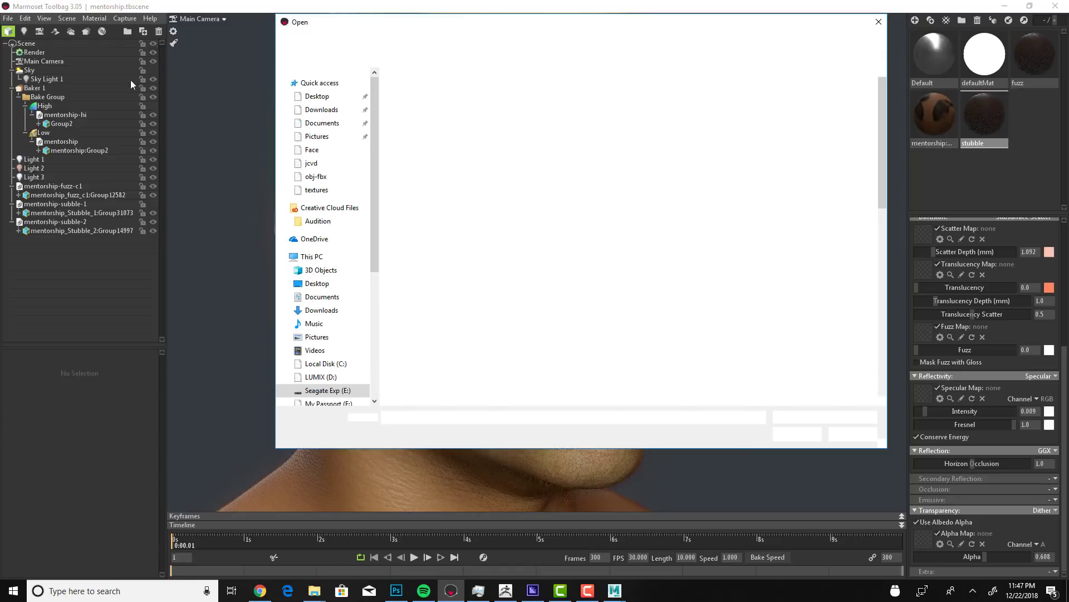
{"action": "scroll", "coordinate": [613, 312], "scroll_direction": "down", "scroll_amount": 5}
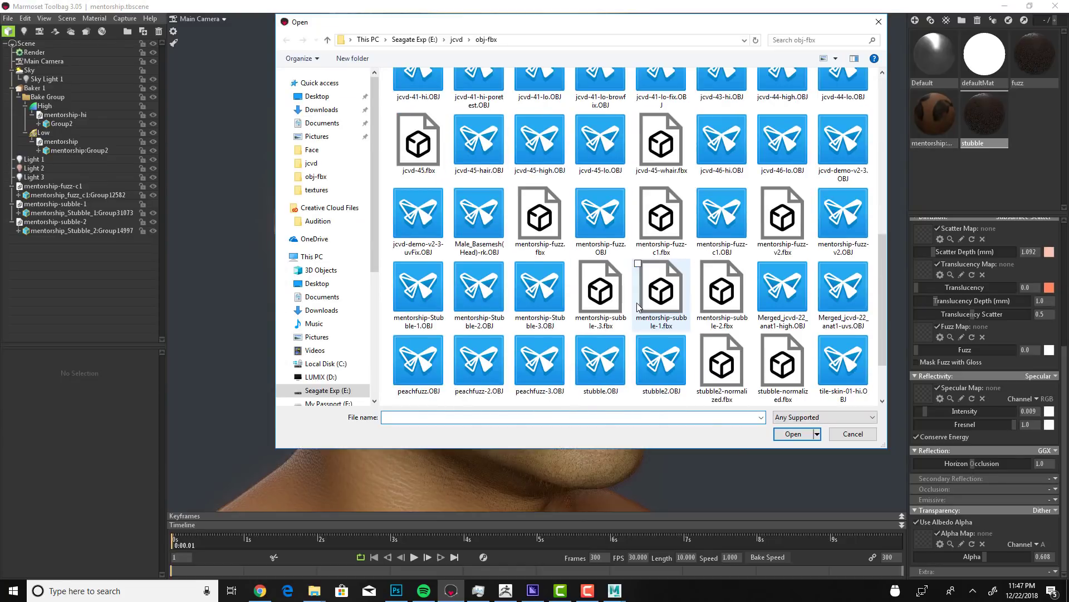
{"action": "left_click", "coordinate": [603, 294]}
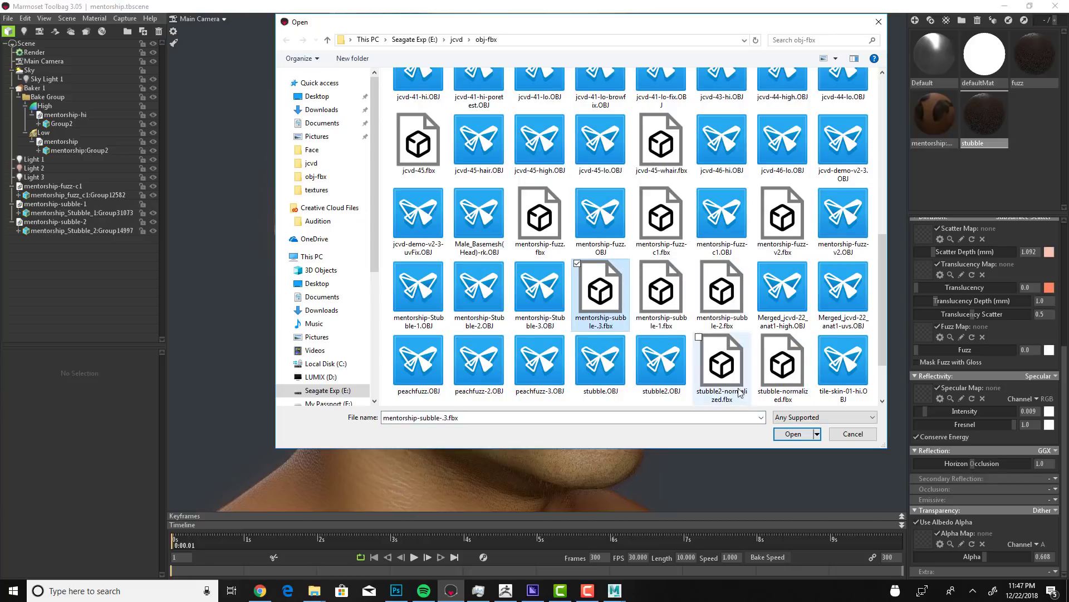
{"action": "left_click", "coordinate": [792, 433]}
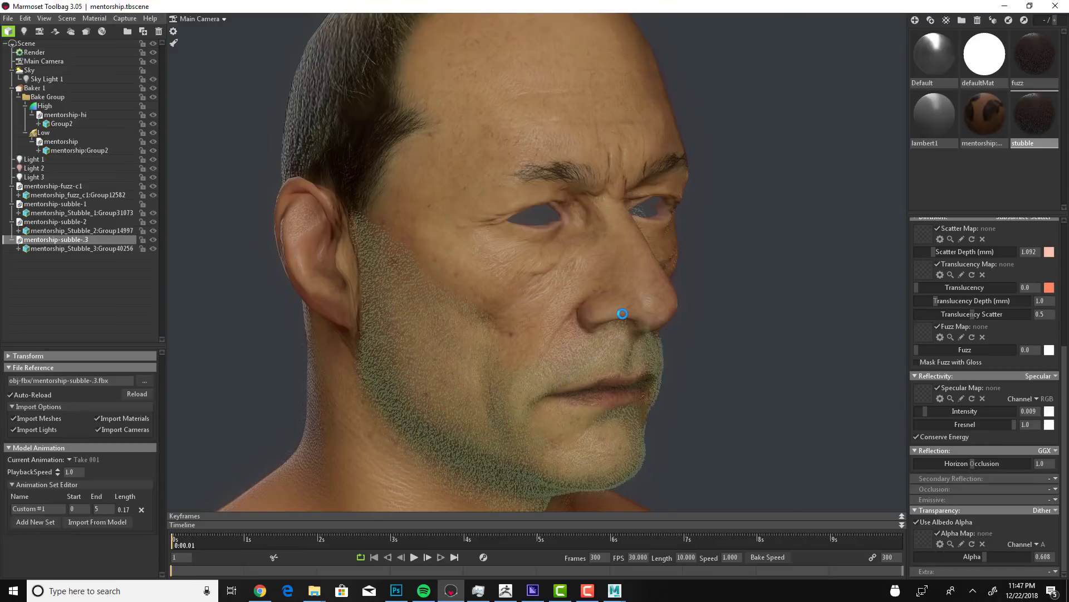
Step: Delete the imported lambert1 material and apply the stubble material to the mentorship-subble-.3 mesh
{"action": "left_click", "coordinate": [928, 112]}
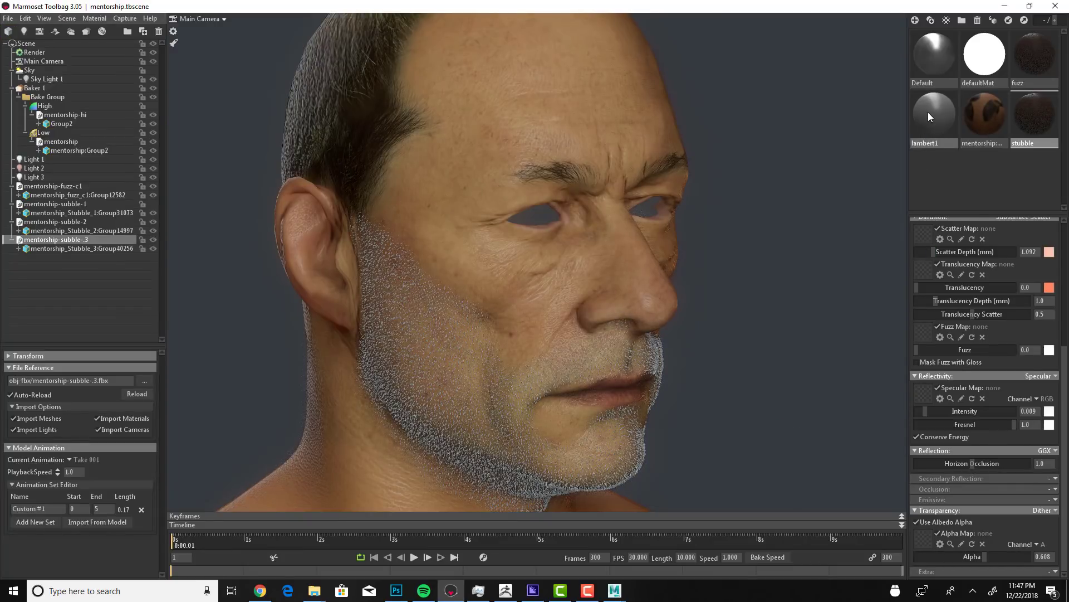
{"action": "right_click", "coordinate": [929, 113]}
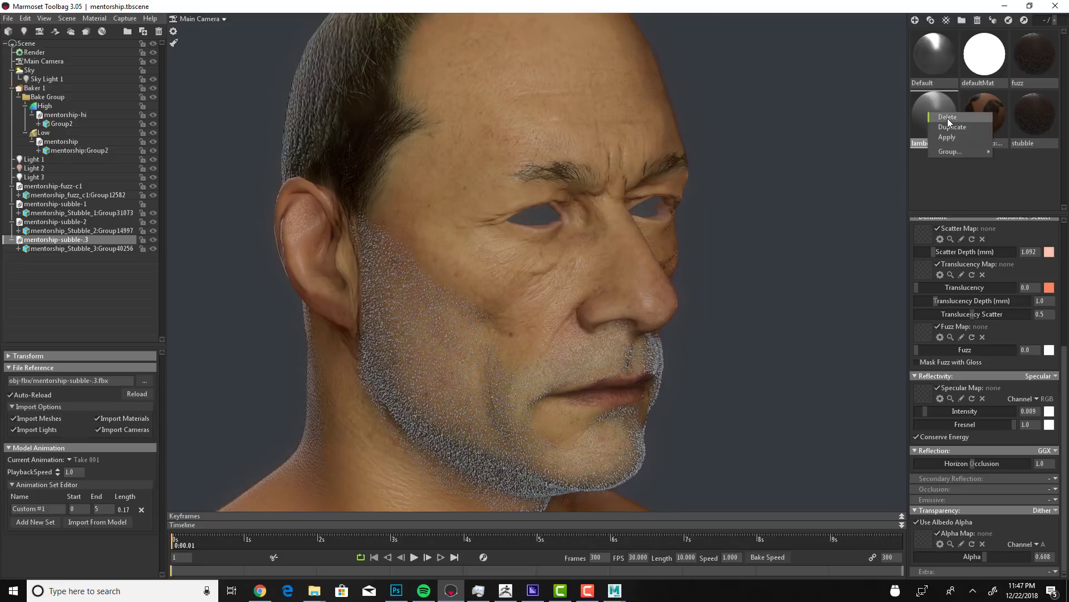
{"action": "left_click", "coordinate": [947, 117]}
{"action": "right_click", "coordinate": [979, 115]}
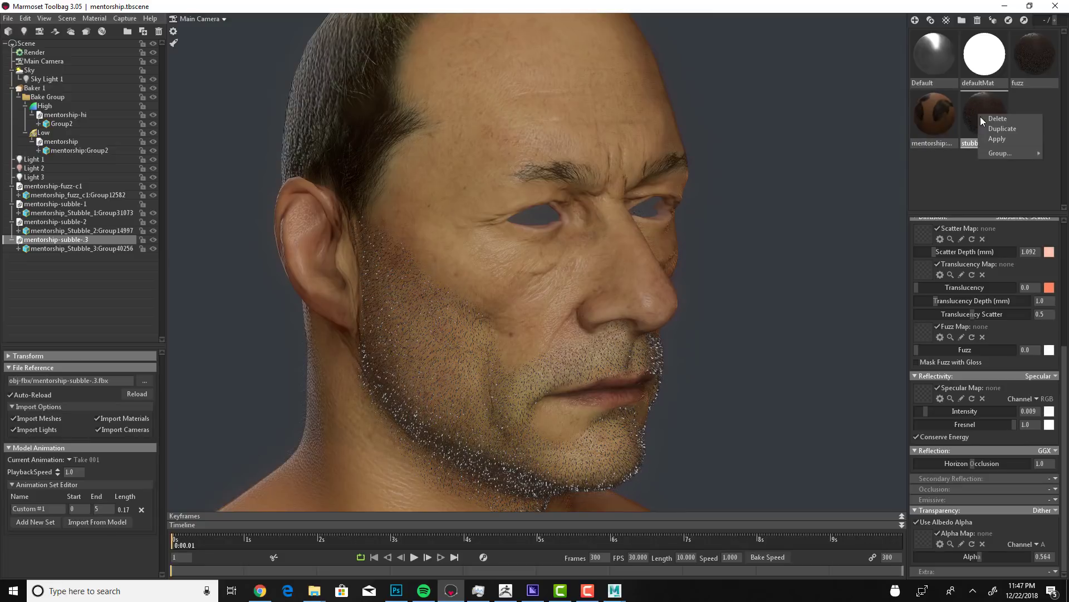
{"action": "left_click", "coordinate": [1005, 138]}
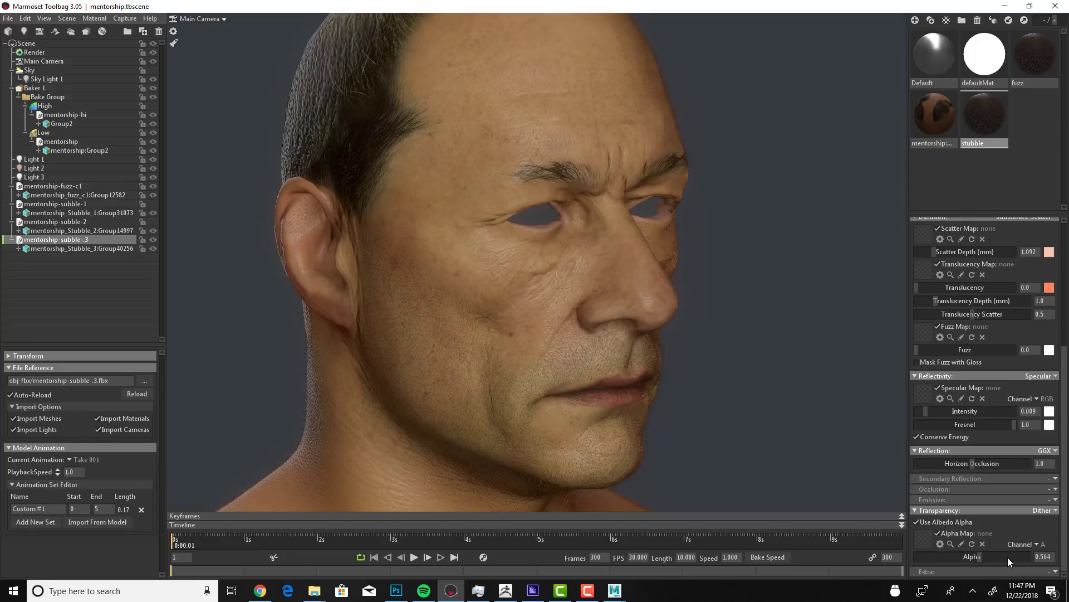
Step: Raise the displayed material's Alpha to 1.0 and hide mentorship-fuzz-c1 to judge the stubble on its own
{"action": "left_click_drag", "start_coordinate": [1011, 557], "coordinate": [1032, 555]}
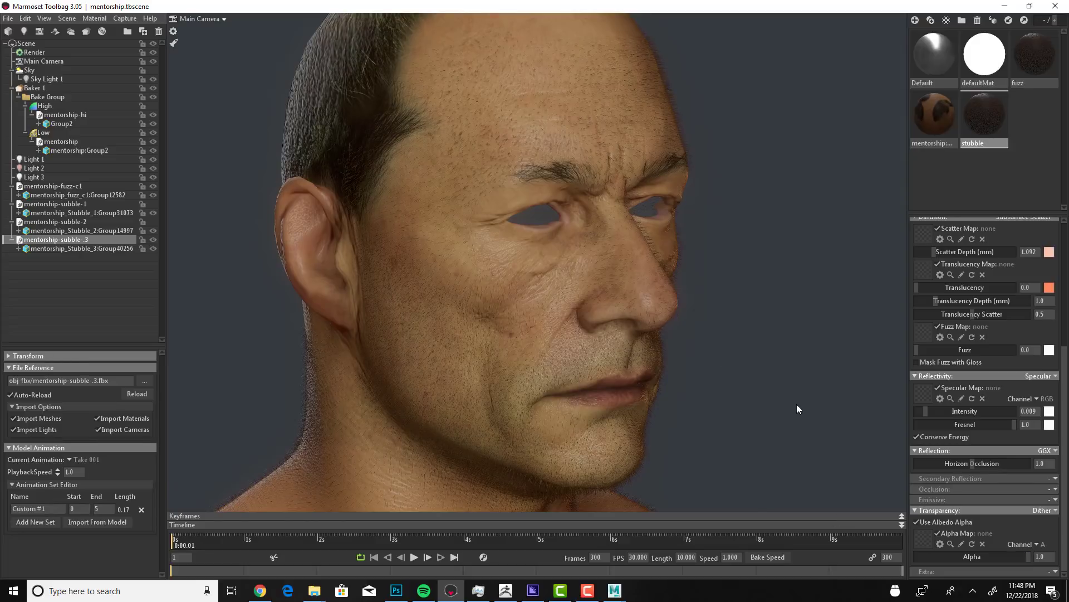
{"action": "left_click_drag", "start_coordinate": [779, 411], "coordinate": [738, 411]}
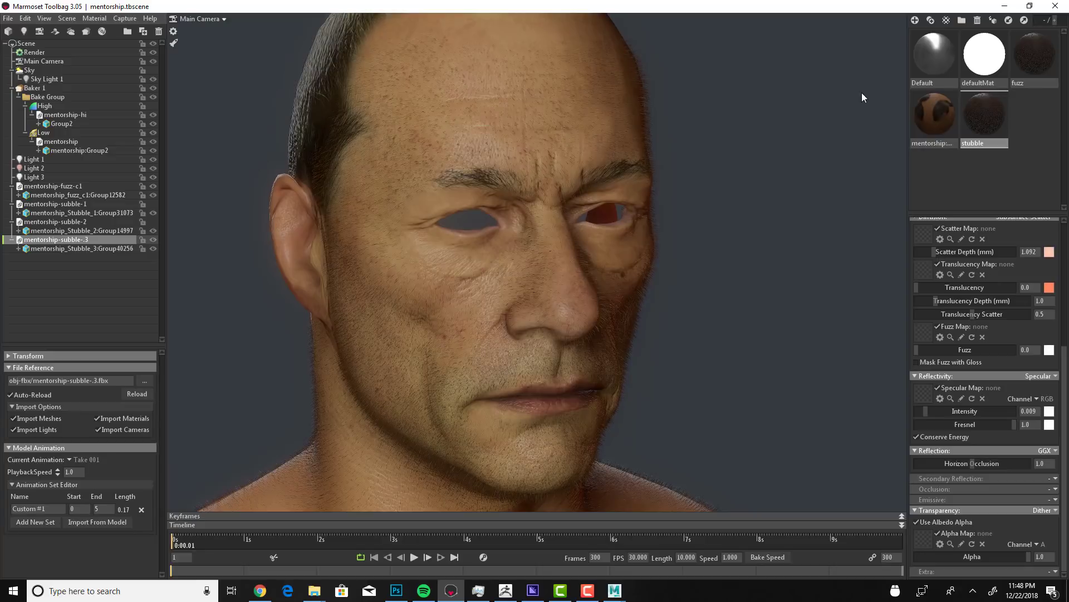
{"action": "left_click", "coordinate": [153, 186]}
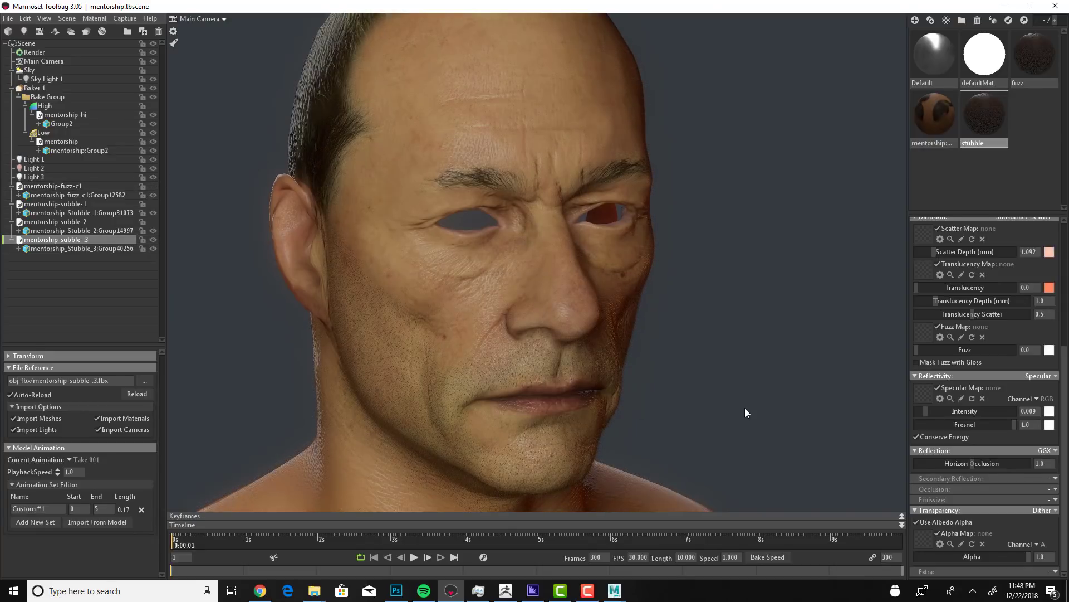
{"action": "left_click_drag", "start_coordinate": [763, 408], "coordinate": [782, 414]}
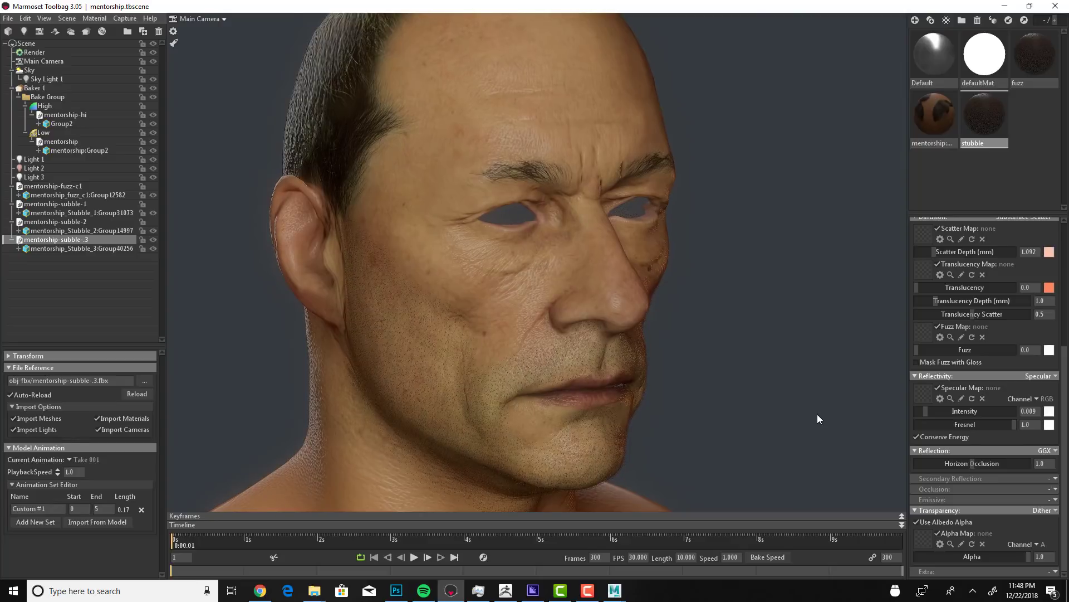
{"action": "left_click_drag", "start_coordinate": [858, 418], "coordinate": [850, 419]}
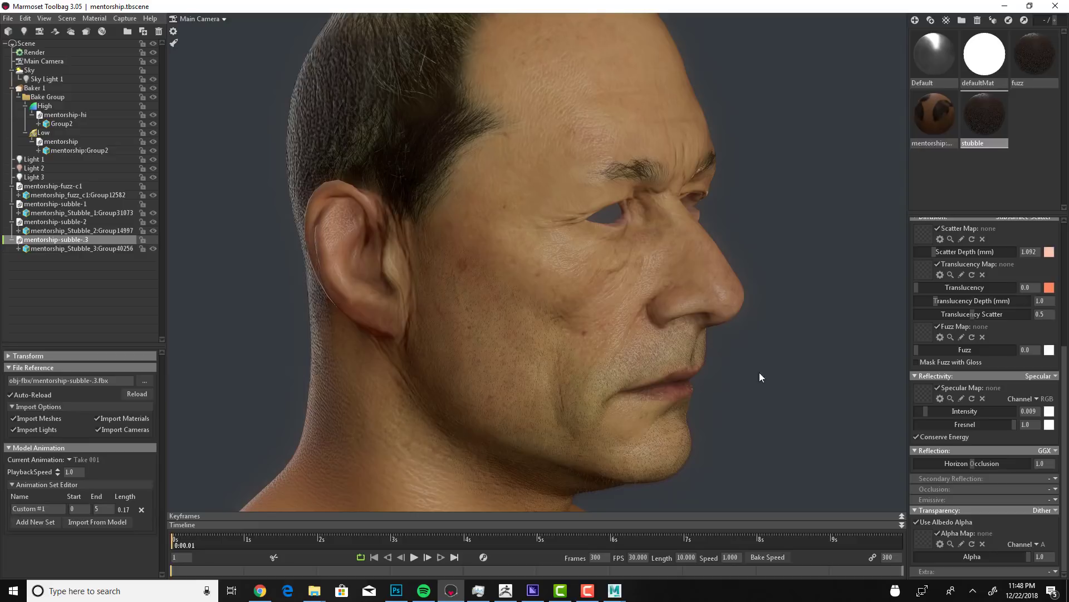
Step: Lower the fuzz material's transparency Alpha to about 0.589
{"action": "left_click", "coordinate": [981, 122]}
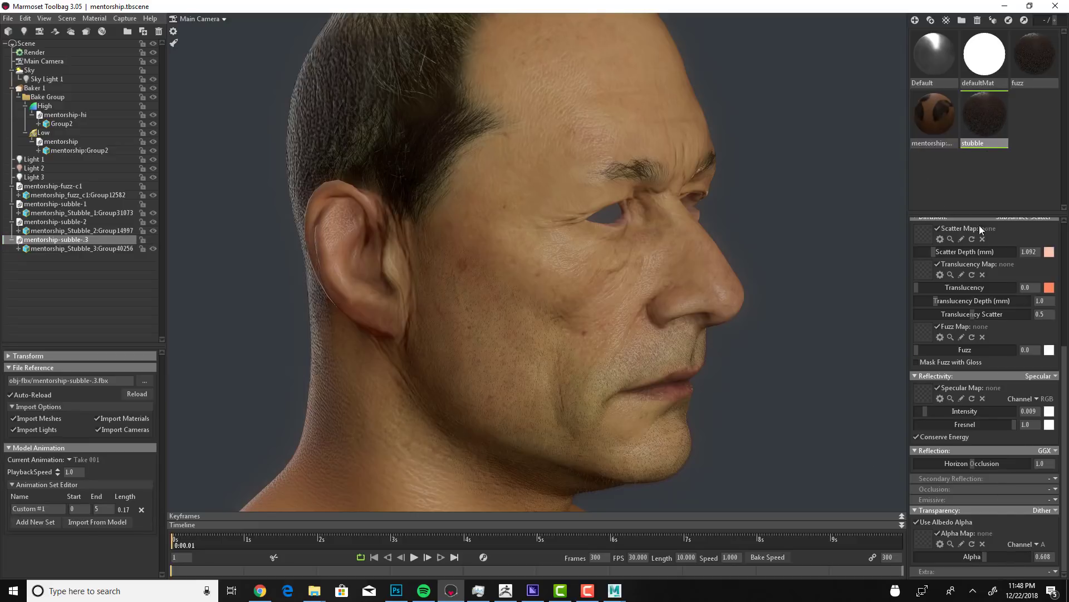
{"action": "left_click", "coordinate": [1030, 68]}
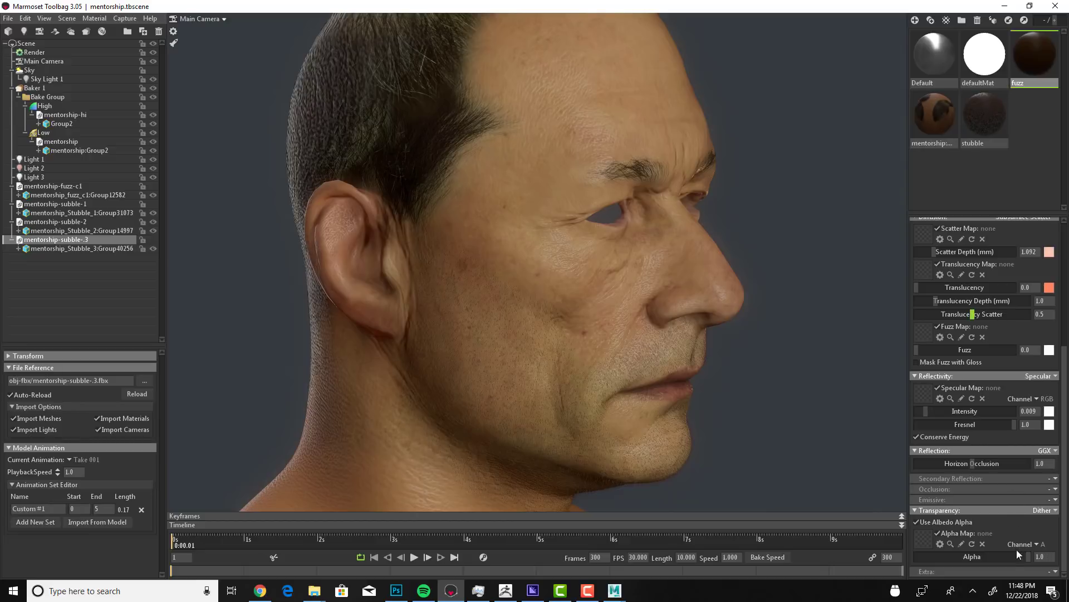
{"action": "left_click_drag", "start_coordinate": [990, 554], "coordinate": [985, 556]}
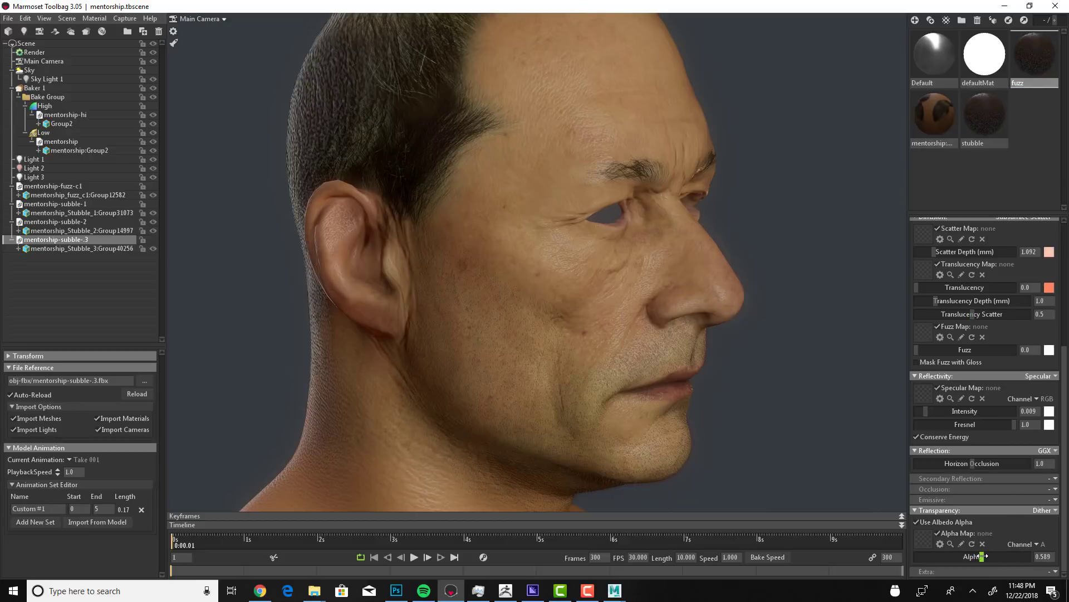
Step: Try the stubble material at full opacity, reduce its Alpha to about 0.787, and check the beard from several angles
{"action": "left_click", "coordinate": [983, 129]}
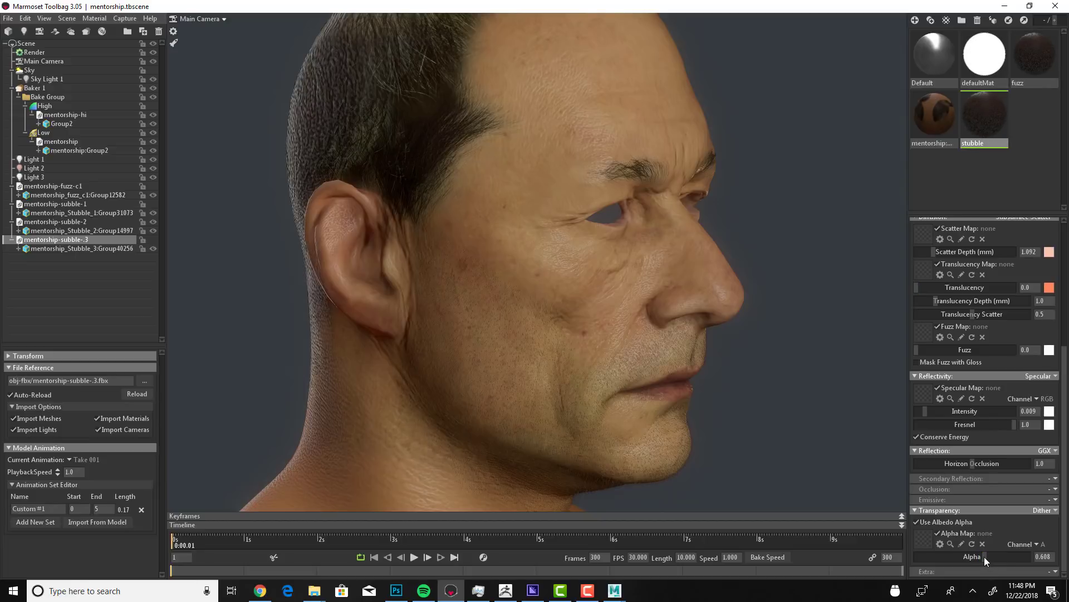
{"action": "left_click_drag", "start_coordinate": [984, 556], "coordinate": [1045, 557]}
{"action": "left_click_drag", "start_coordinate": [735, 369], "coordinate": [321, 307]}
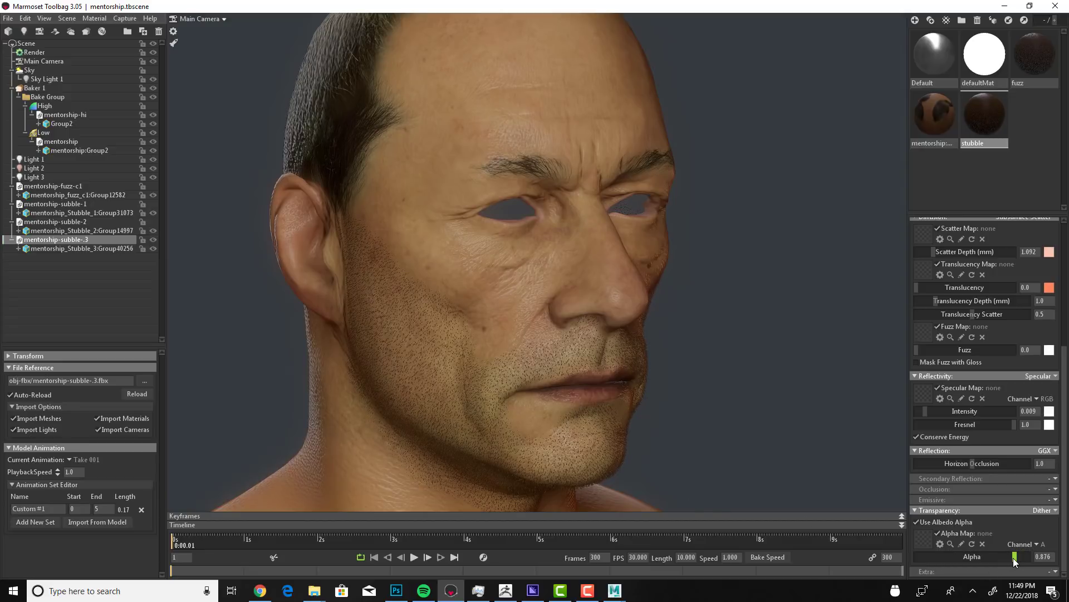
{"action": "left_click_drag", "start_coordinate": [1013, 557], "coordinate": [1006, 556]}
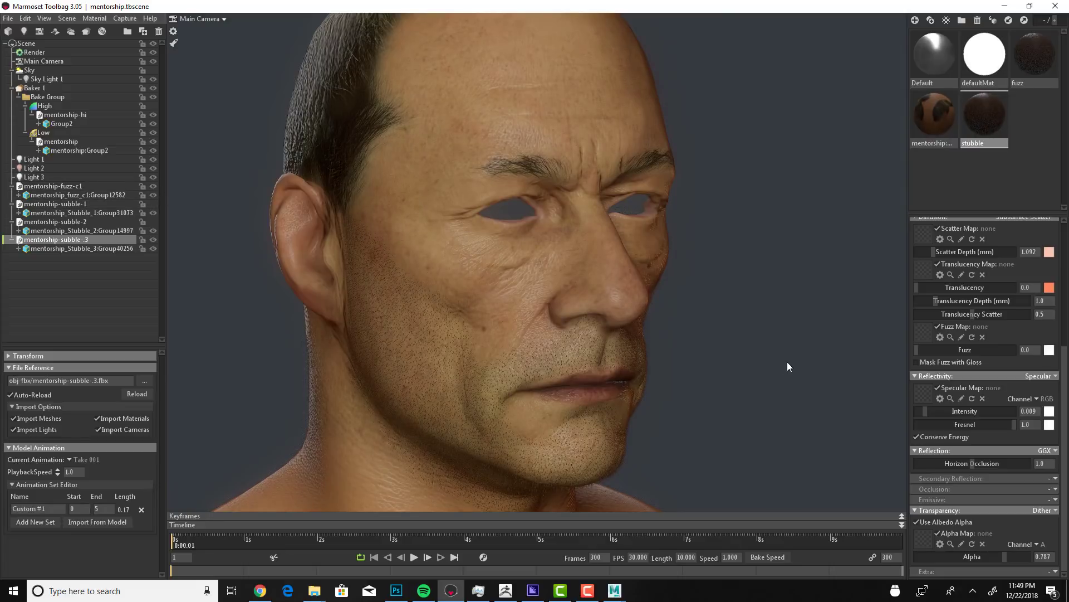
{"action": "left_click_drag", "start_coordinate": [747, 358], "coordinate": [779, 350]}
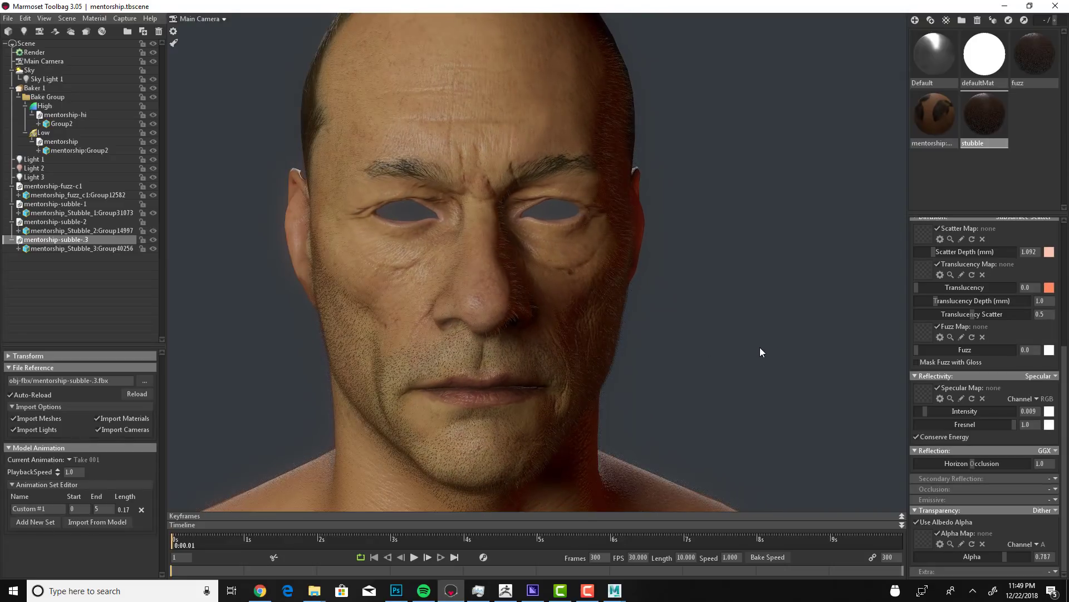
{"action": "left_click", "coordinate": [779, 354]}
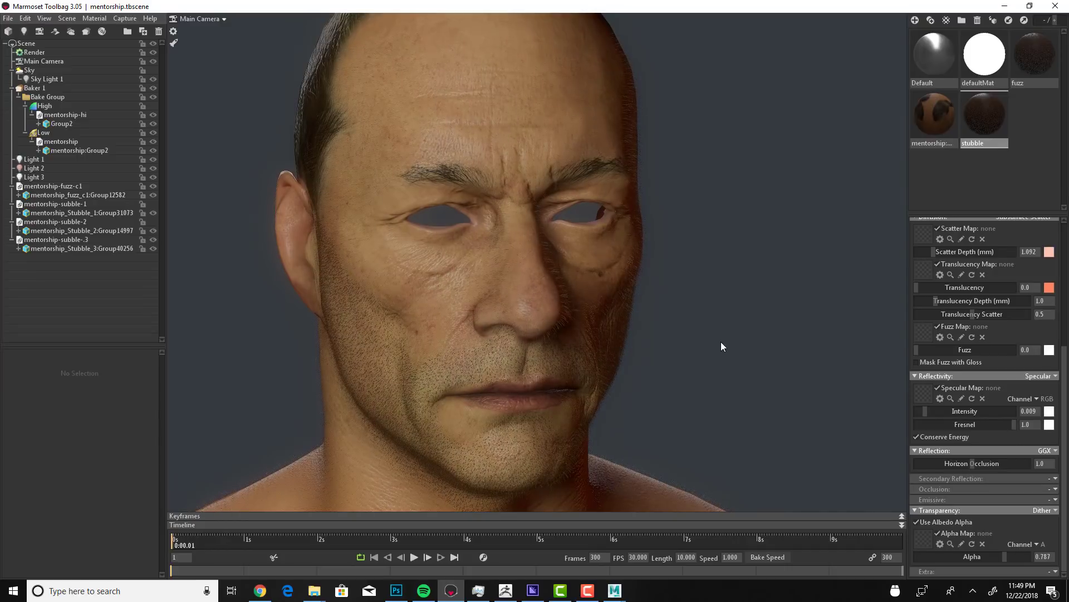
Step: Readjust the transparency Alpha of the fuzz material
{"action": "left_click", "coordinate": [1024, 66]}
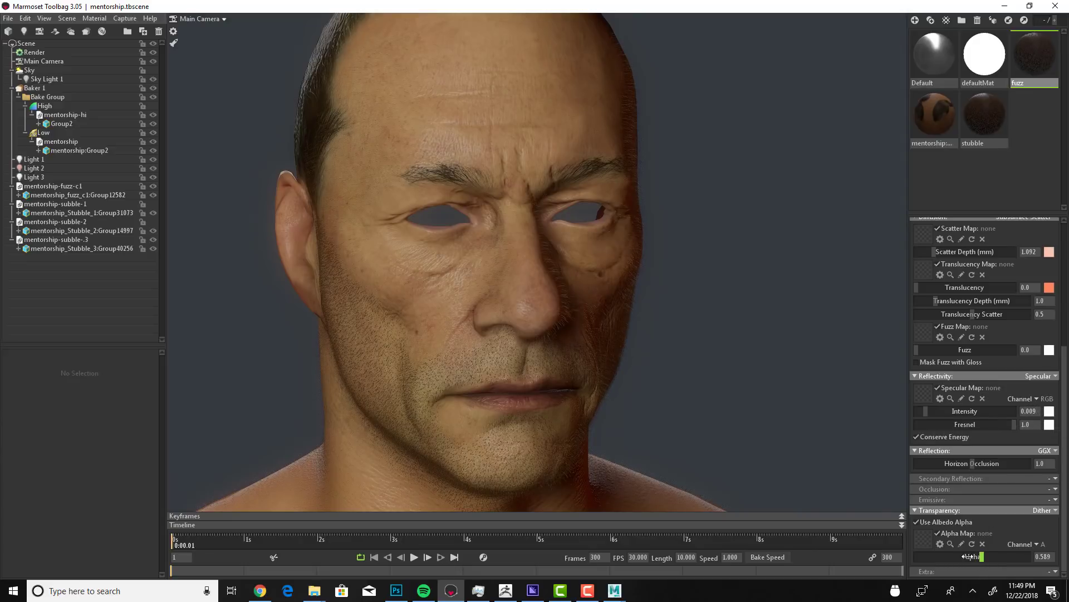
{"action": "left_click_drag", "start_coordinate": [972, 559], "coordinate": [991, 552]}
{"action": "type", "text": "3"}
{"action": "key", "text": "Return"}
Step: Reduce the stubble material's Alpha to about 0.717 and check the beard from the side and front
{"action": "left_click", "coordinate": [974, 116]}
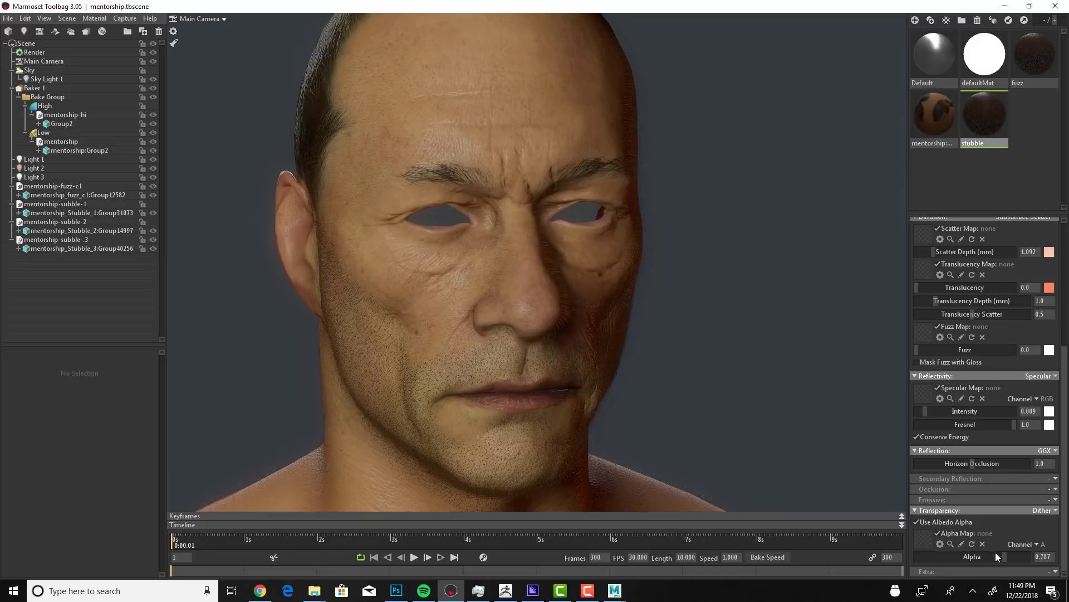
{"action": "left_click_drag", "start_coordinate": [1000, 556], "coordinate": [993, 557]}
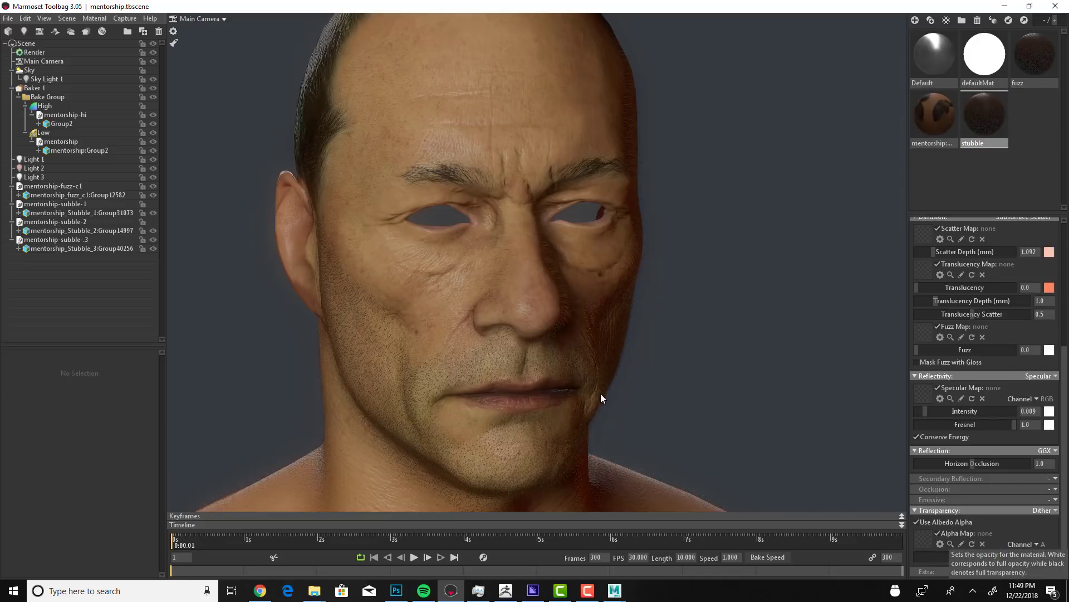
{"action": "left_click_drag", "start_coordinate": [601, 394], "coordinate": [656, 386]}
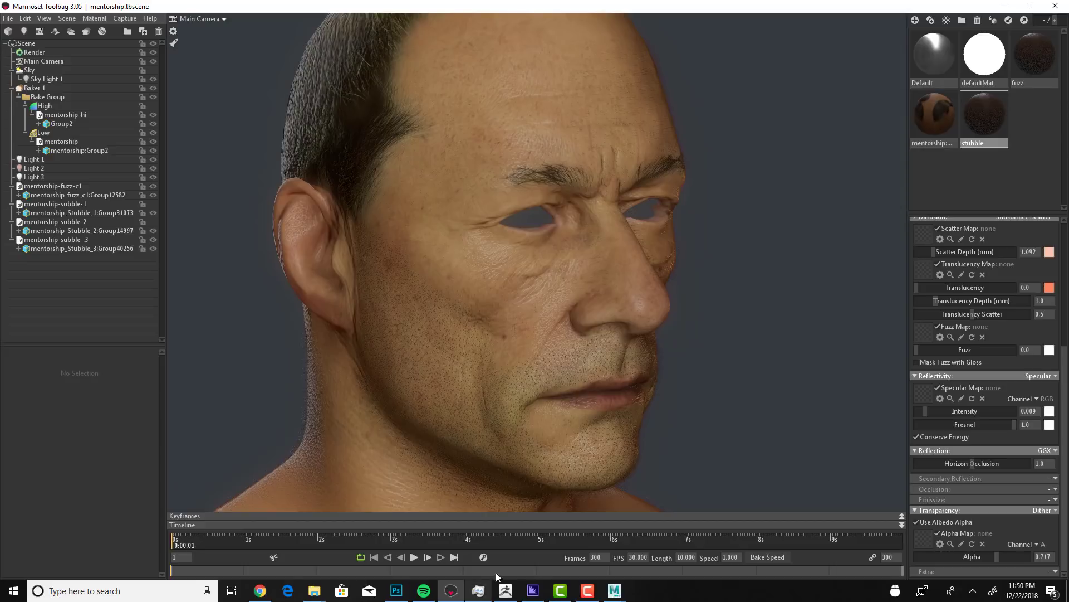
{"action": "mouse_move", "coordinate": [543, 594]}
{"action": "left_click_drag", "start_coordinate": [765, 427], "coordinate": [763, 427]}
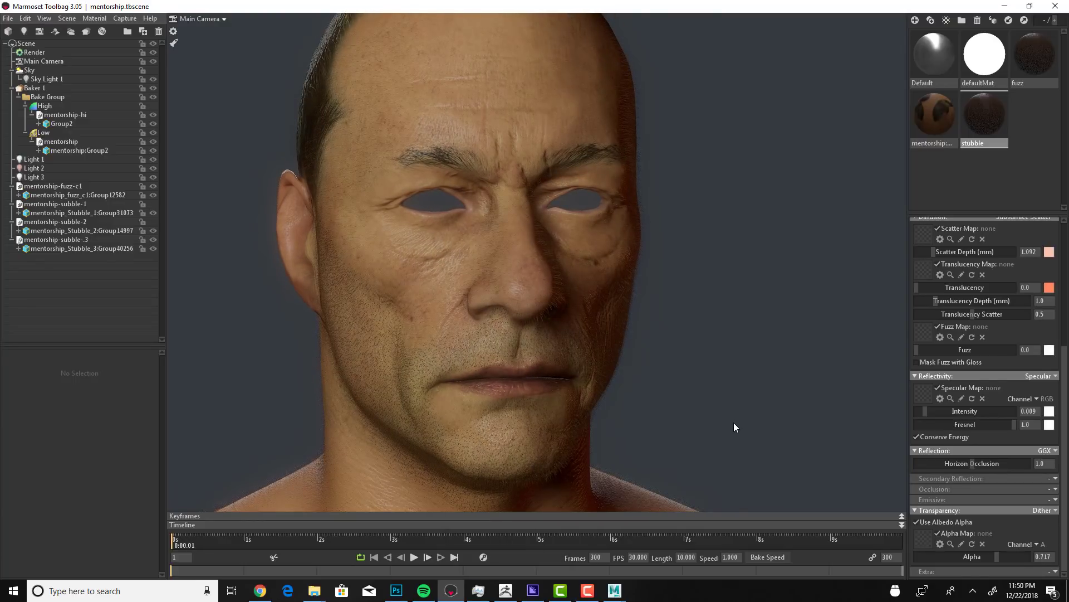
Step: Mark the shadow beside the nose, the temple and the face's shaded outline in red on a screen sketch, and close it
{"action": "left_click", "coordinate": [993, 590]}
{"action": "left_click", "coordinate": [986, 401]}
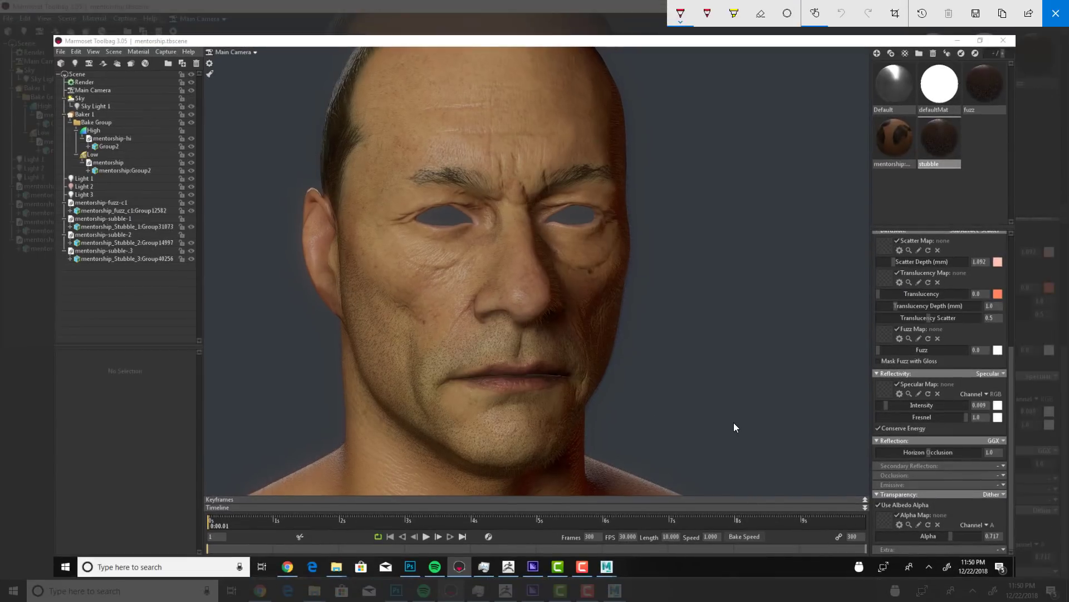
{"action": "left_click_drag", "start_coordinate": [537, 212], "coordinate": [572, 273]}
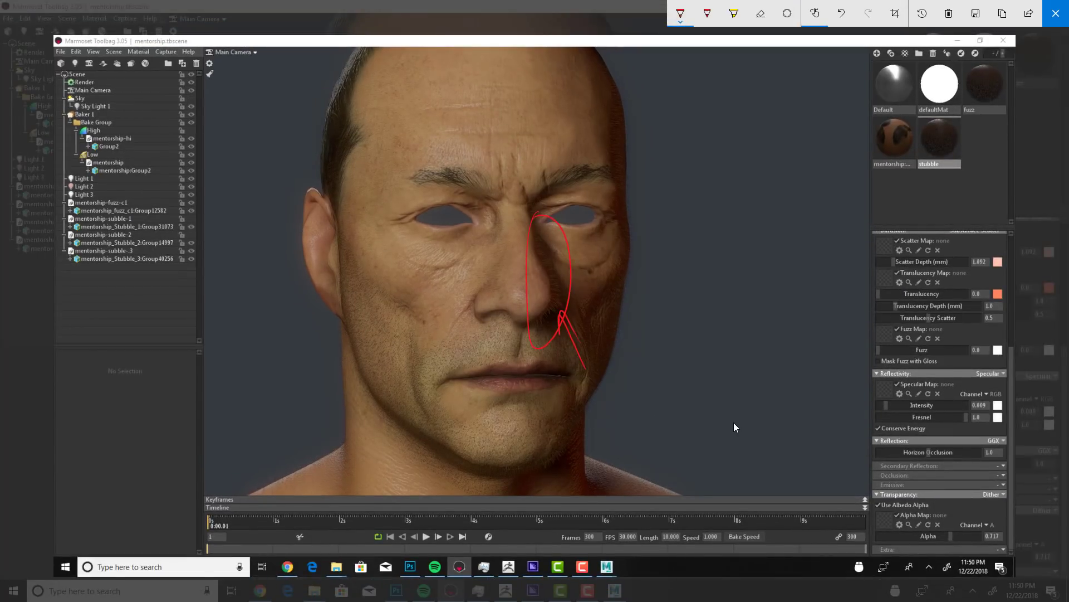
{"action": "mouse_move", "coordinate": [628, 115]}
{"action": "left_mouse_down"}
{"action": "mouse_move", "coordinate": [639, 289]}
{"action": "mouse_move", "coordinate": [629, 328]}
{"action": "left_mouse_up"}
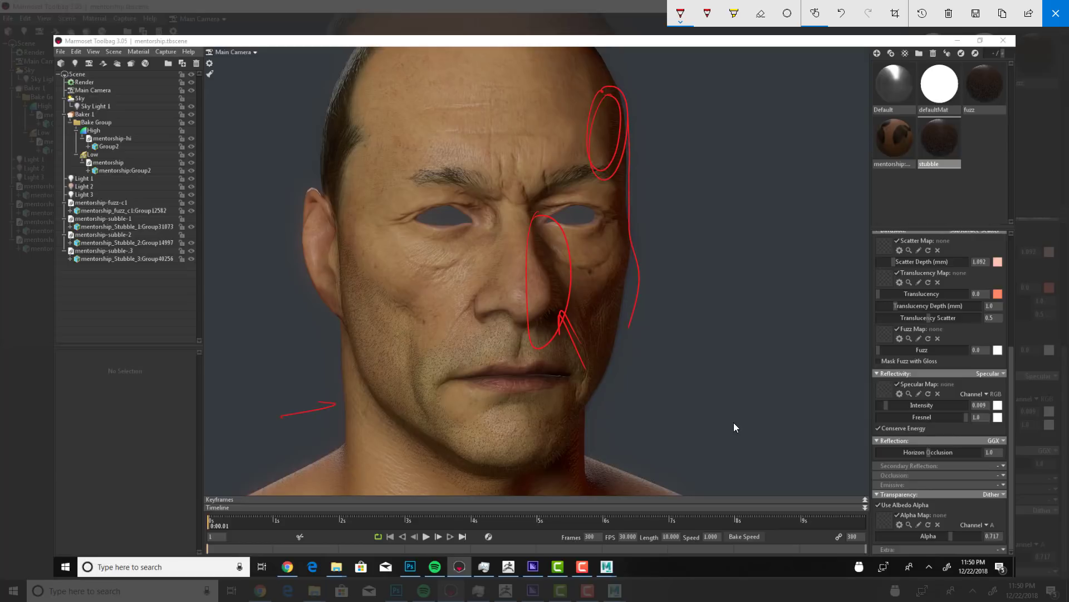
{"action": "left_click_drag", "start_coordinate": [676, 435], "coordinate": [666, 461]}
{"action": "left_click", "coordinate": [1056, 14]}
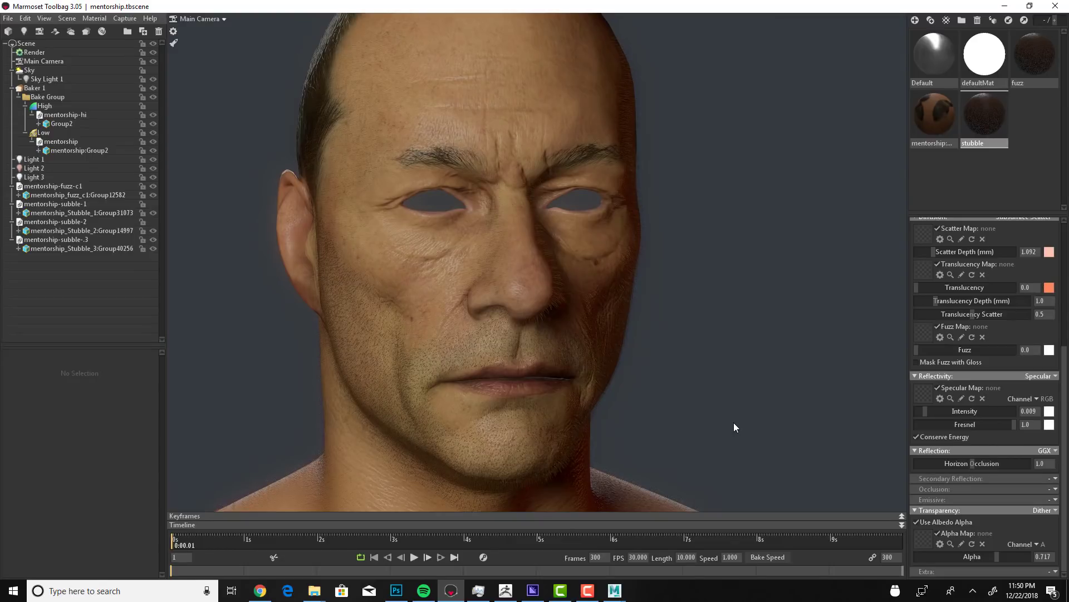
Step: Switch to ZBrush, show the subtool list and hide the Fibers72 stubble subtool
{"action": "key", "text": "alt+Tab"}
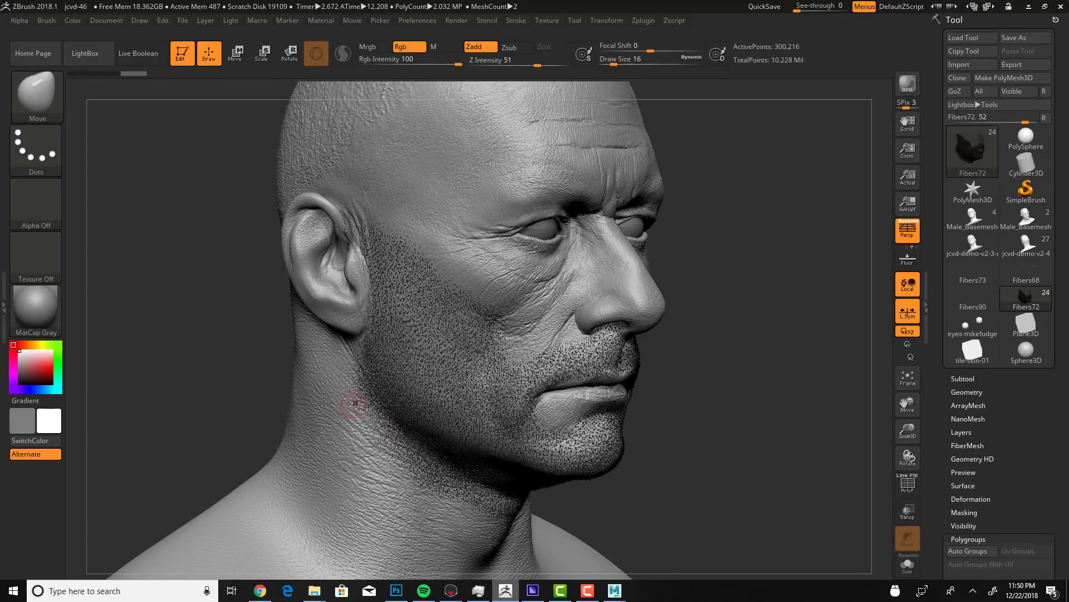
{"action": "left_click", "coordinate": [968, 540]}
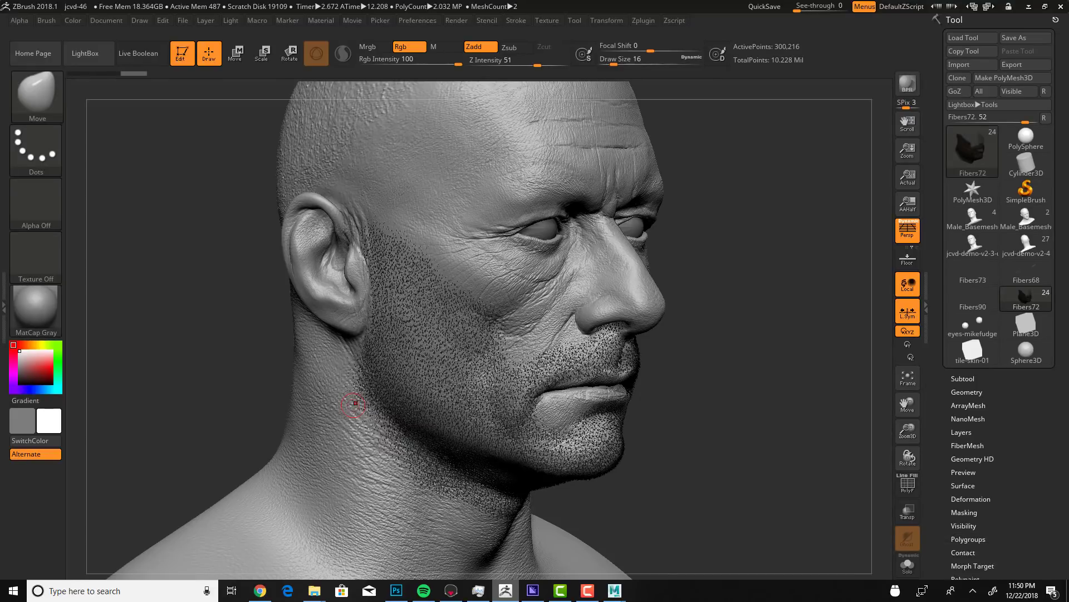
{"action": "left_click", "coordinate": [964, 379]}
{"action": "left_click_drag", "start_coordinate": [940, 543], "coordinate": [942, 417]}
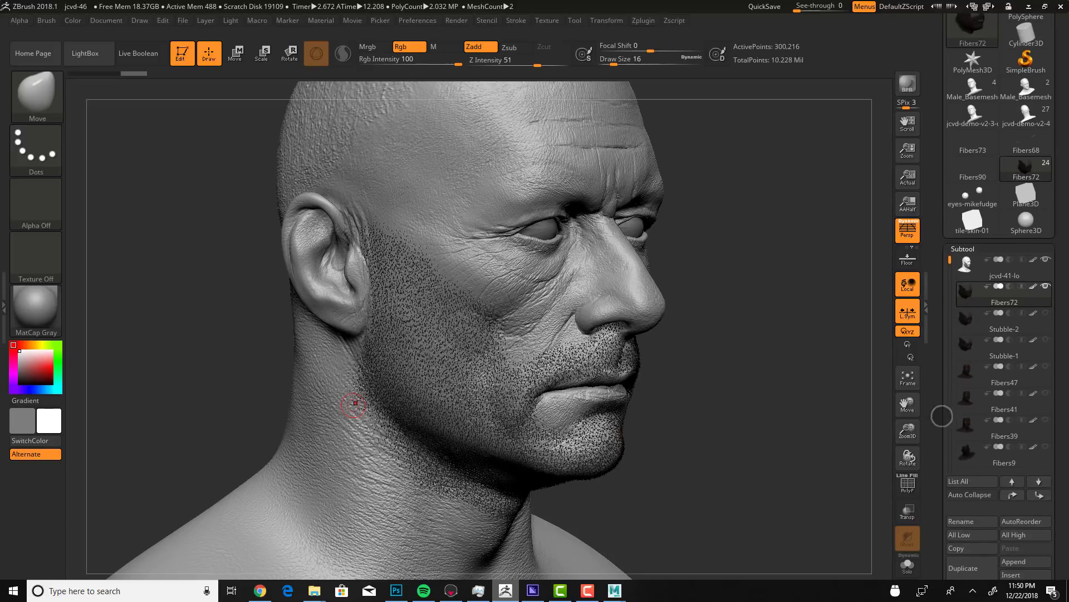
{"action": "left_click", "coordinate": [1047, 288]}
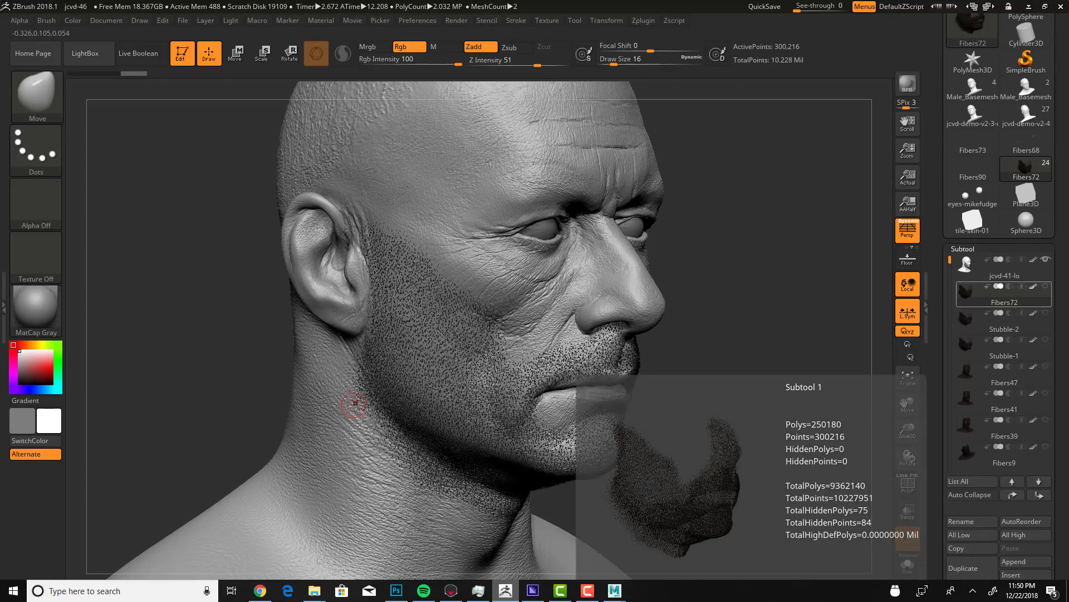
Step: Compare the Fibers47, Fibers39 and Fibers41 peach fuzz subtools on the head and make Fibers41 the active one
{"action": "left_click", "coordinate": [1046, 366]}
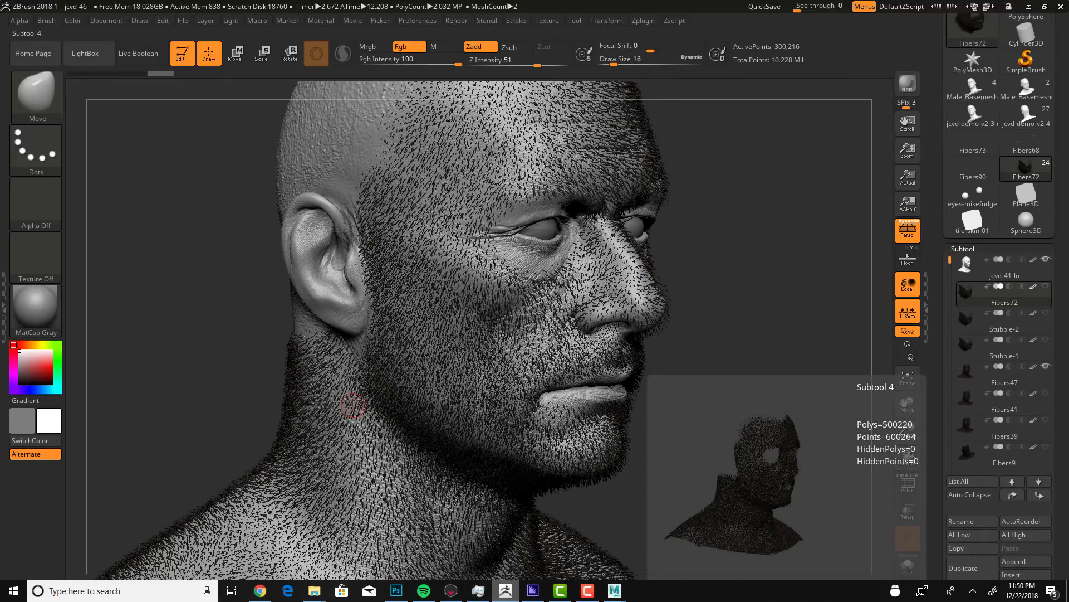
{"action": "left_click_drag", "start_coordinate": [823, 341], "coordinate": [755, 338]}
{"action": "left_click", "coordinate": [1046, 366]}
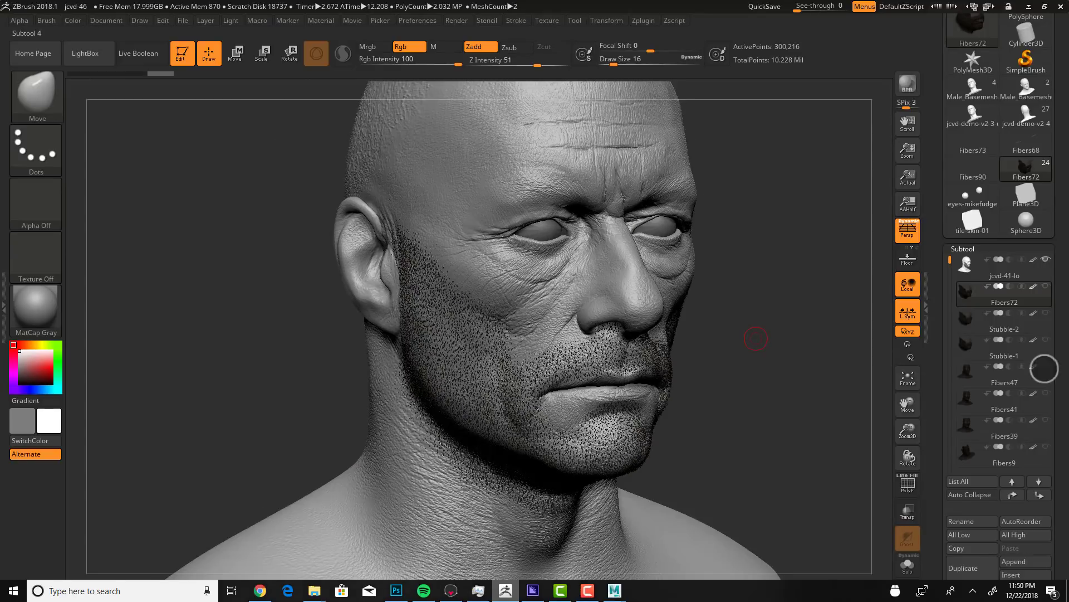
{"action": "left_click", "coordinate": [997, 377]}
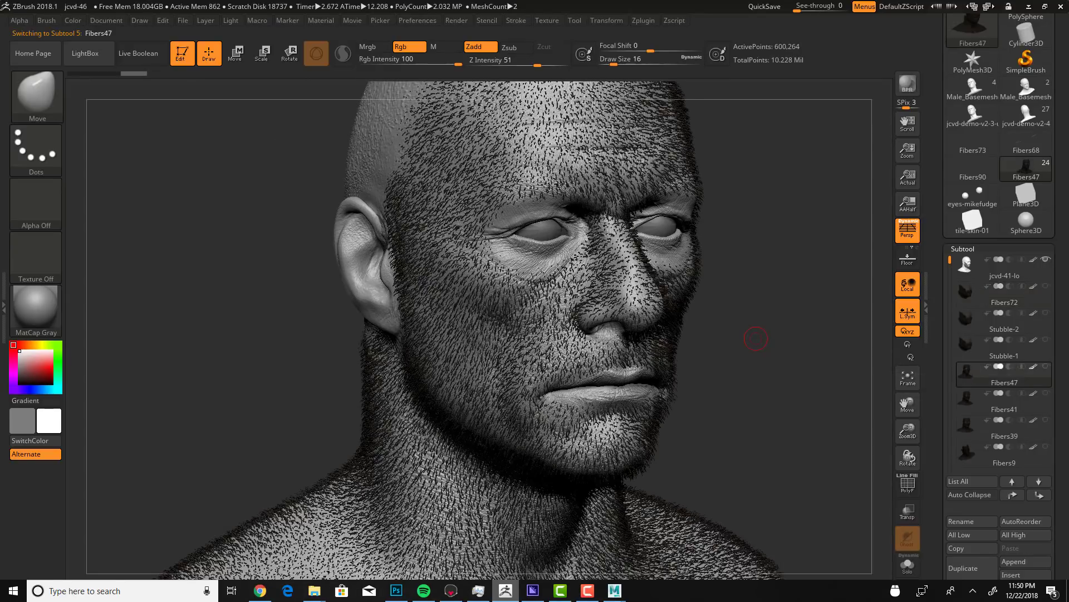
{"action": "key", "text": "Down"}
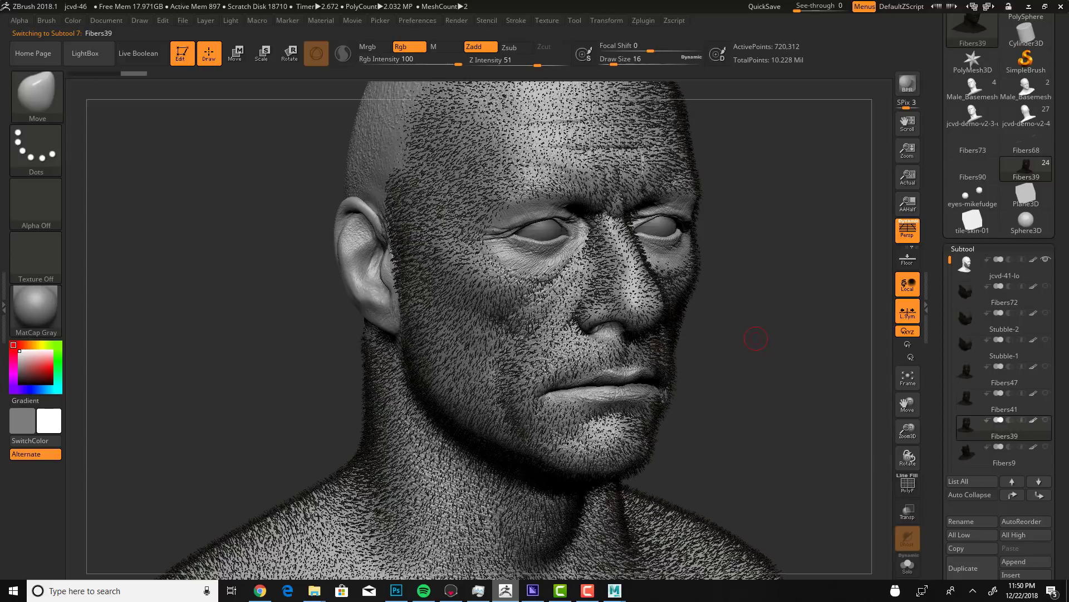
{"action": "key", "text": "Up"}
{"action": "key", "text": "Up"}
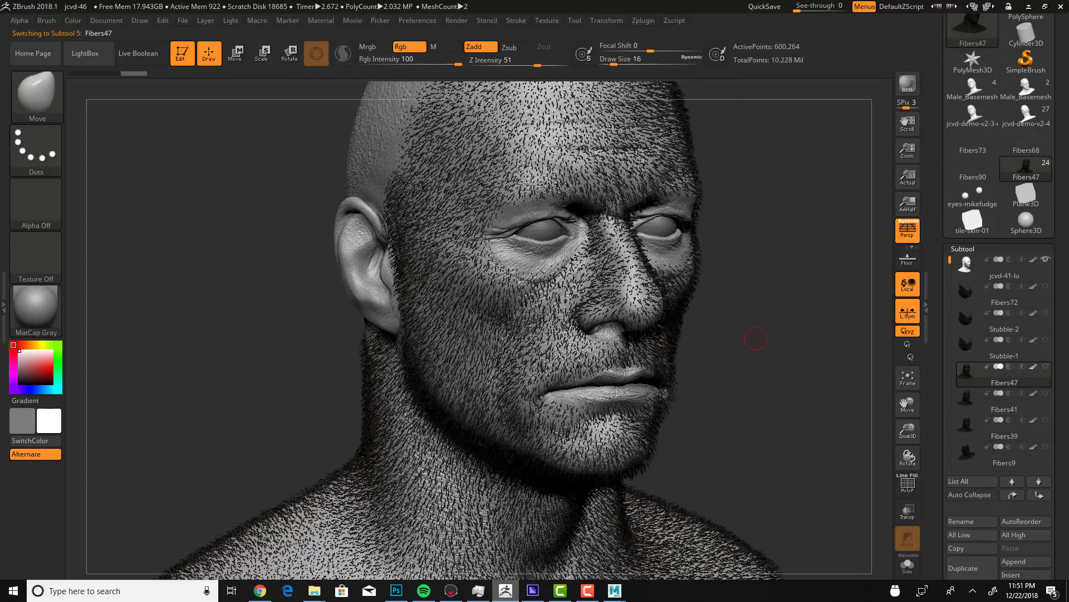
{"action": "left_click_drag", "start_coordinate": [756, 339], "coordinate": [812, 447]}
{"action": "key", "text": "Down"}
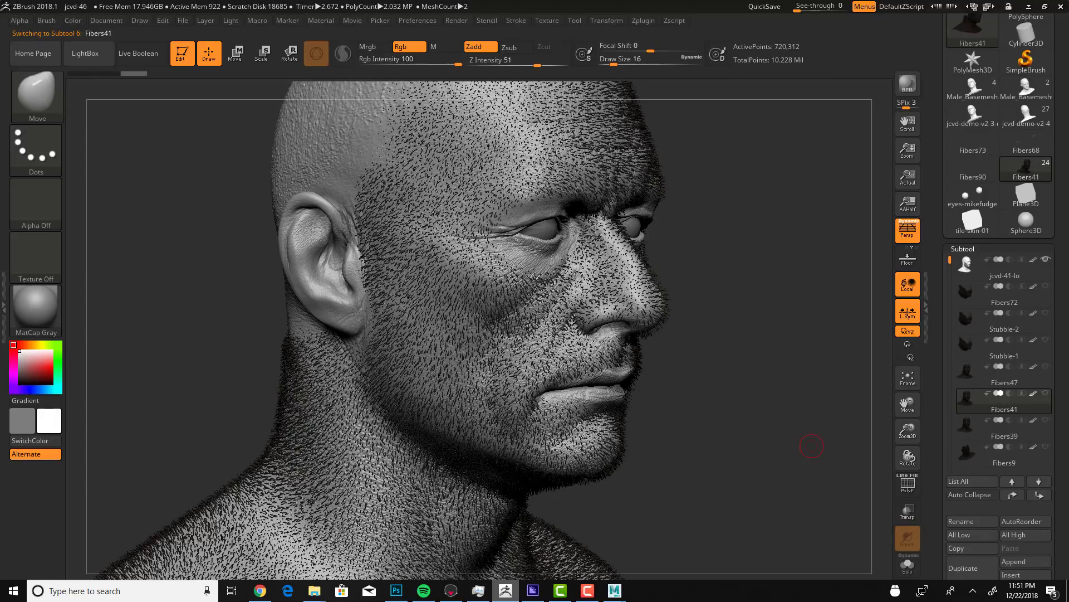
Step: Set the brush Draw Size to 44 and smooth the fuzz fibers on both sides of the nose
{"action": "left_click_drag", "start_coordinate": [812, 446], "coordinate": [840, 473]}
{"action": "left_click_drag", "start_coordinate": [817, 291], "coordinate": [804, 385], "text": "alt"}
{"action": "left_click_drag", "start_coordinate": [816, 432], "coordinate": [794, 432]}
{"action": "key", "text": "s"}
{"action": "left_click_drag", "start_coordinate": [672, 341], "coordinate": [680, 338]}
{"action": "left_click_drag", "start_coordinate": [807, 393], "coordinate": [655, 373]}
{"action": "key", "text": "shift"}
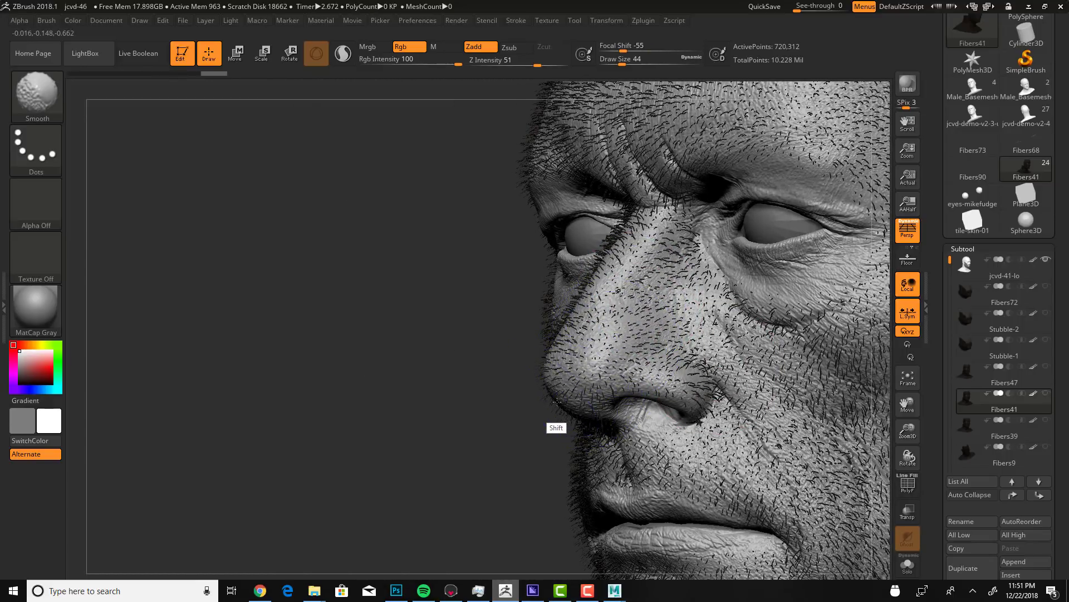
{"action": "mouse_move", "coordinate": [477, 446]}
{"action": "left_mouse_down"}
{"action": "mouse_move", "coordinate": [511, 467]}
{"action": "mouse_move", "coordinate": [510, 434]}
{"action": "left_mouse_up"}
{"action": "key", "text": "shift"}
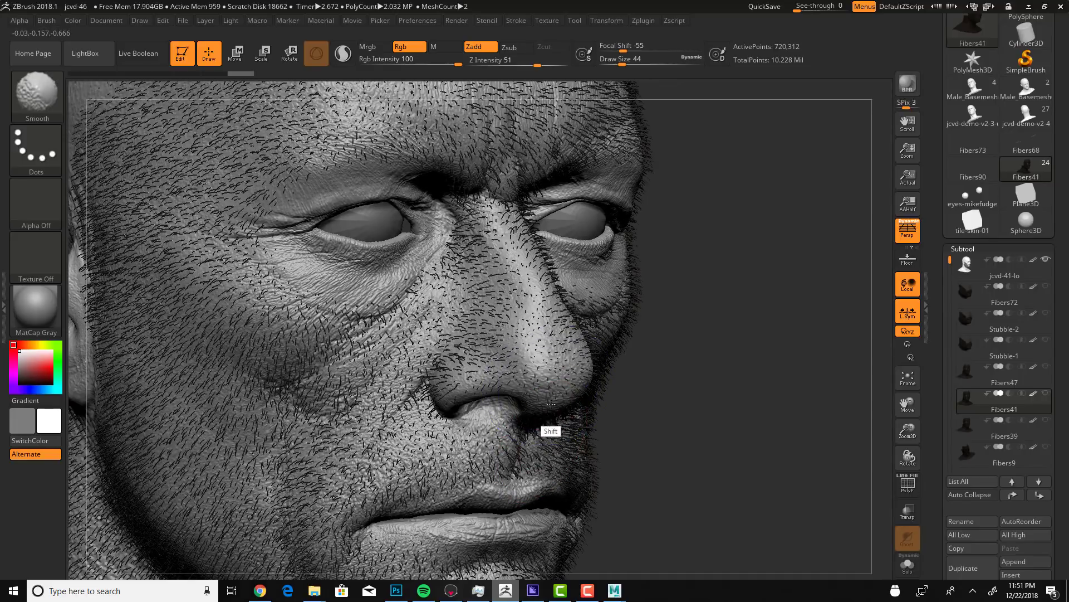
Step: Smooth the fuzz fibers from the nose up towards the brow and across the cheek beneath the eye
{"action": "mouse_move", "coordinate": [477, 362]}
{"action": "left_mouse_down", "text": "shift"}
{"action": "mouse_move", "coordinate": [463, 354]}
{"action": "mouse_move", "coordinate": [480, 280]}
{"action": "mouse_move", "coordinate": [473, 241]}
{"action": "mouse_move", "coordinate": [491, 192]}
{"action": "mouse_move", "coordinate": [462, 164]}
{"action": "mouse_move", "coordinate": [509, 184]}
{"action": "left_mouse_up", "text": "shift"}
{"action": "mouse_move", "coordinate": [769, 256]}
{"action": "left_mouse_down", "text": "shift"}
{"action": "mouse_move", "coordinate": [573, 334]}
{"action": "mouse_move", "coordinate": [614, 343]}
{"action": "mouse_move", "coordinate": [613, 364]}
{"action": "mouse_move", "coordinate": [585, 365]}
{"action": "left_mouse_up", "text": "shift"}
{"action": "mouse_move", "coordinate": [310, 494]}
{"action": "left_mouse_down"}
{"action": "mouse_move", "coordinate": [361, 500]}
{"action": "mouse_move", "coordinate": [341, 498]}
{"action": "left_mouse_up"}
{"action": "mouse_move", "coordinate": [604, 392]}
{"action": "left_mouse_down", "text": "shift"}
{"action": "mouse_move", "coordinate": [591, 402]}
{"action": "mouse_move", "coordinate": [597, 379]}
{"action": "left_mouse_up", "text": "shift"}
Step: Set the brush Draw Size to 41 and smooth the fuzz fibers over the forehead and temple
{"action": "key", "text": "s"}
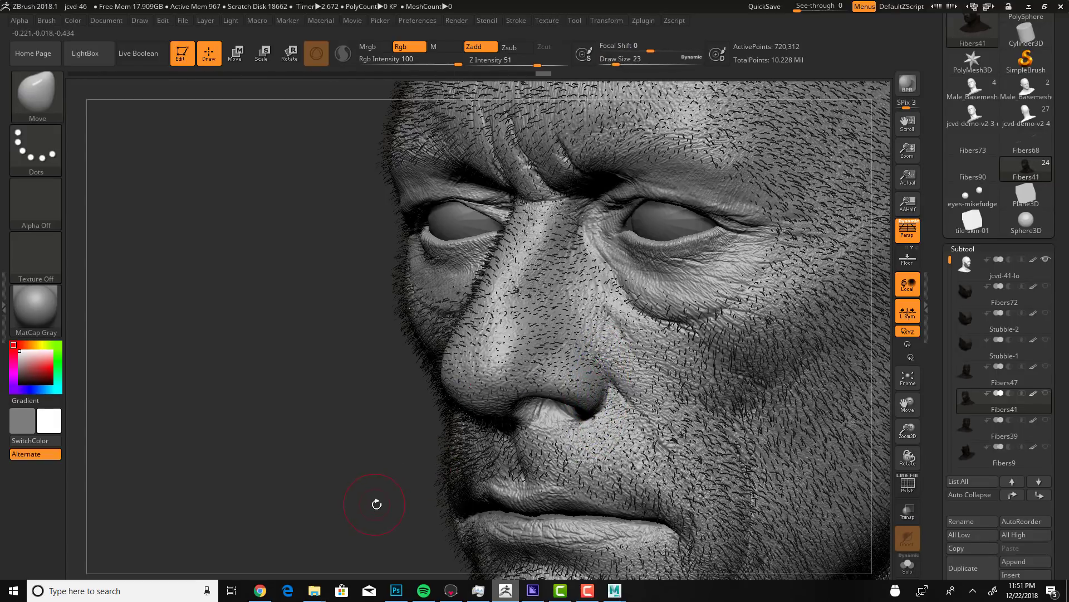
{"action": "mouse_move", "coordinate": [373, 496]}
{"action": "left_mouse_down", "text": "alt"}
{"action": "mouse_move", "coordinate": [349, 471]}
{"action": "mouse_move", "coordinate": [356, 442]}
{"action": "mouse_move", "coordinate": [259, 466]}
{"action": "left_mouse_up", "text": "alt"}
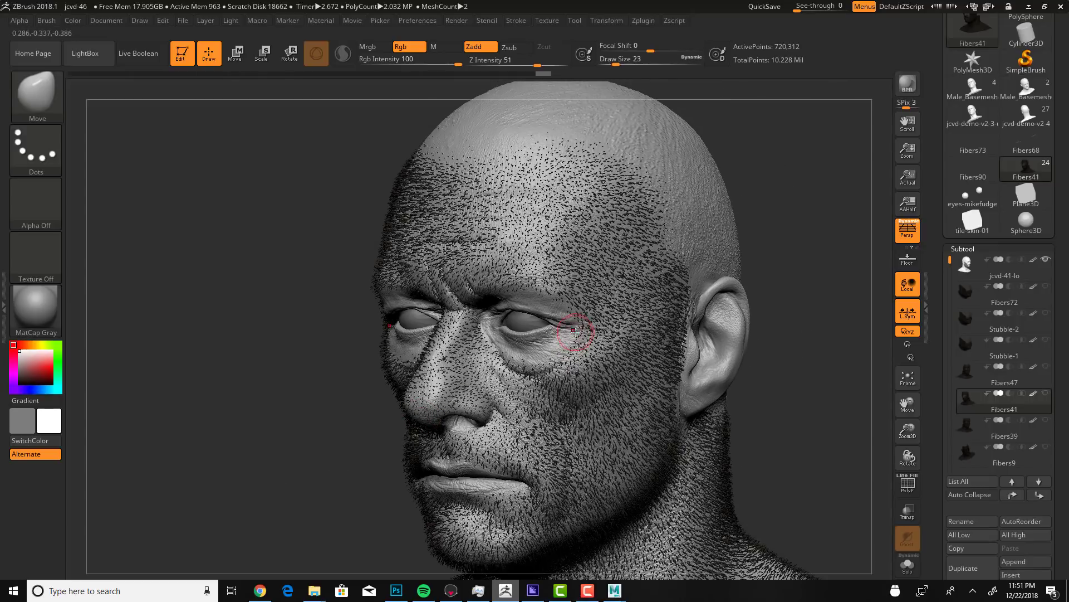
{"action": "key", "text": "s"}
{"action": "mouse_move", "coordinate": [578, 333]}
{"action": "left_mouse_down"}
{"action": "mouse_move", "coordinate": [558, 247]}
{"action": "mouse_move", "coordinate": [595, 198]}
{"action": "mouse_move", "coordinate": [505, 201]}
{"action": "left_mouse_up"}
{"action": "left_click_drag", "start_coordinate": [440, 227], "coordinate": [415, 201], "text": "shift"}
{"action": "left_click_drag", "start_coordinate": [325, 310], "coordinate": [396, 307]}
{"action": "mouse_move", "coordinate": [396, 178]}
{"action": "left_mouse_down", "text": "shift"}
{"action": "mouse_move", "coordinate": [369, 175]}
{"action": "mouse_move", "coordinate": [395, 243]}
{"action": "left_mouse_up", "text": "shift"}
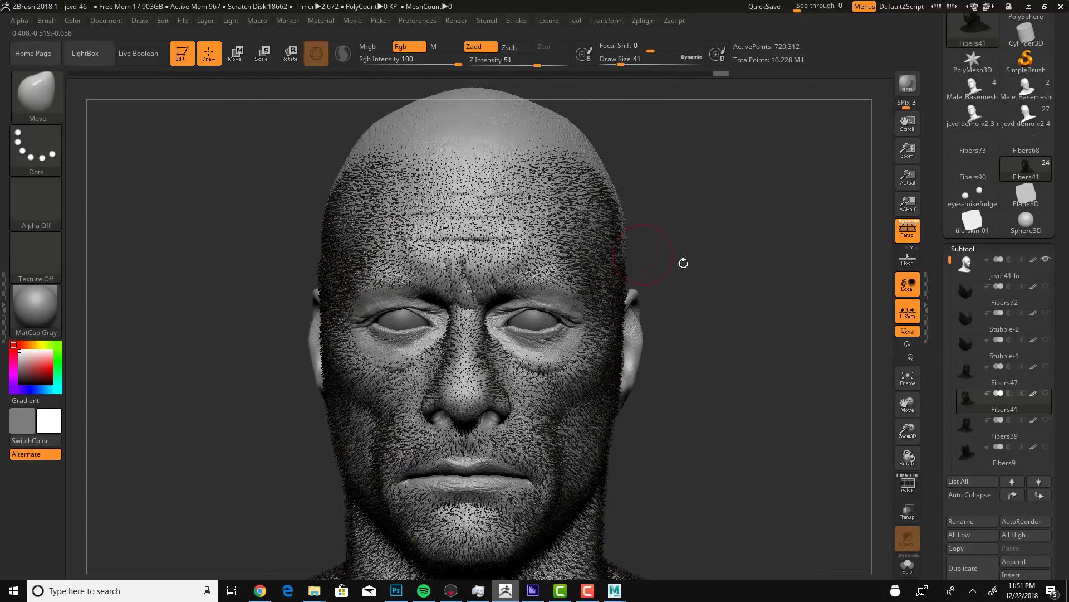
Step: Smooth the fuzz fibers along both sides of the nose bridge and on the upper cheek
{"action": "left_click_drag", "start_coordinate": [683, 263], "coordinate": [745, 286]}
{"action": "mouse_move", "coordinate": [478, 351]}
{"action": "left_mouse_down", "text": "shift"}
{"action": "mouse_move", "coordinate": [465, 326]}
{"action": "mouse_move", "coordinate": [470, 382]}
{"action": "left_mouse_up", "text": "shift"}
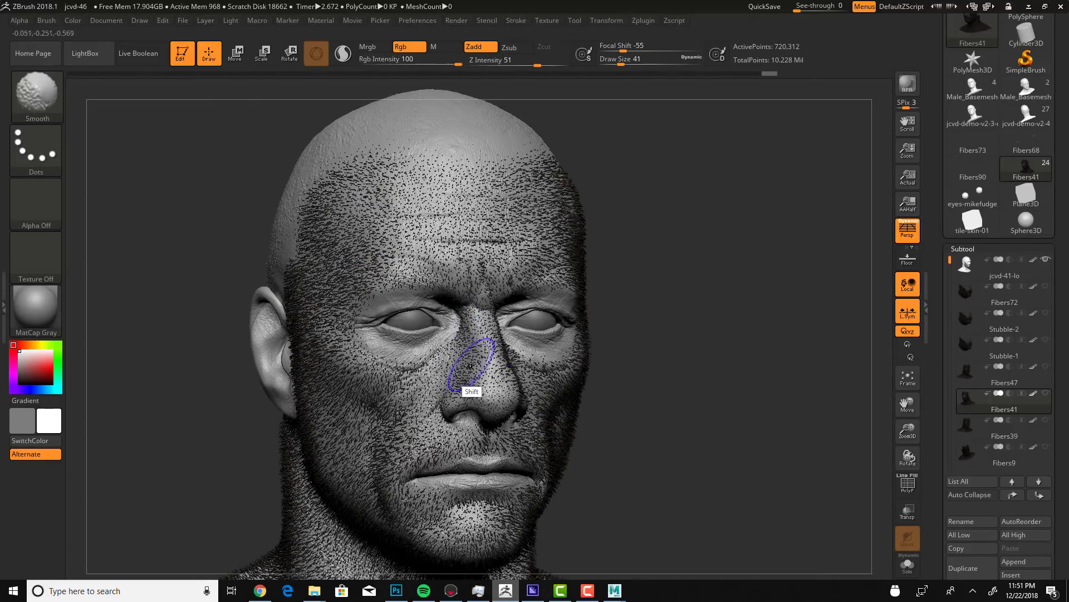
{"action": "left_click_drag", "start_coordinate": [657, 339], "coordinate": [607, 341]}
{"action": "left_click_drag", "start_coordinate": [501, 370], "coordinate": [506, 392], "text": "shift"}
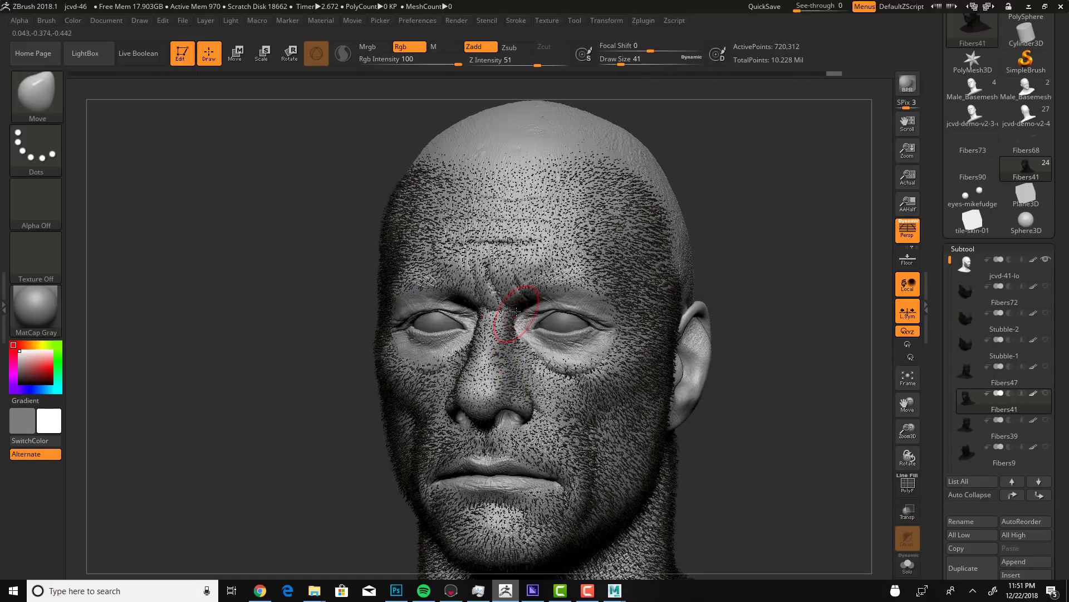
{"action": "left_click_drag", "start_coordinate": [742, 457], "coordinate": [796, 455]}
{"action": "mouse_move", "coordinate": [505, 364]}
{"action": "left_mouse_down", "text": "shift"}
{"action": "mouse_move", "coordinate": [532, 374]}
{"action": "mouse_move", "coordinate": [481, 373]}
{"action": "left_mouse_up", "text": "shift"}
{"action": "left_click_drag", "start_coordinate": [393, 364], "coordinate": [377, 369], "text": "shift"}
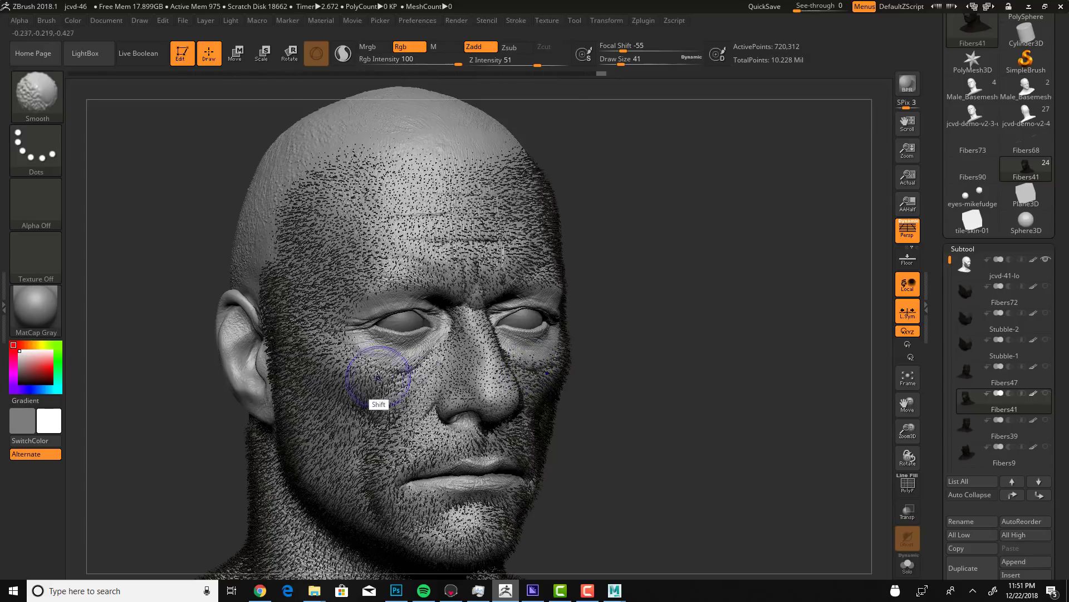
Step: Smooth the fuzz fibers around the chin and along the jaw and cheek up to the head's left ear
{"action": "mouse_move", "coordinate": [664, 389]}
{"action": "left_mouse_down"}
{"action": "mouse_move", "coordinate": [714, 394]}
{"action": "mouse_move", "coordinate": [702, 412]}
{"action": "mouse_move", "coordinate": [688, 403]}
{"action": "mouse_move", "coordinate": [655, 419]}
{"action": "mouse_move", "coordinate": [604, 414]}
{"action": "mouse_move", "coordinate": [587, 428]}
{"action": "mouse_move", "coordinate": [555, 411]}
{"action": "mouse_move", "coordinate": [527, 418]}
{"action": "mouse_move", "coordinate": [718, 389]}
{"action": "mouse_move", "coordinate": [641, 403]}
{"action": "left_mouse_up"}
{"action": "mouse_move", "coordinate": [561, 412]}
{"action": "left_mouse_down", "text": "shift"}
{"action": "mouse_move", "coordinate": [500, 449]}
{"action": "mouse_move", "coordinate": [490, 434]}
{"action": "mouse_move", "coordinate": [468, 448]}
{"action": "mouse_move", "coordinate": [509, 494]}
{"action": "mouse_move", "coordinate": [562, 490]}
{"action": "mouse_move", "coordinate": [578, 508]}
{"action": "left_mouse_up", "text": "shift"}
{"action": "left_click_drag", "start_coordinate": [677, 491], "coordinate": [604, 494]}
{"action": "mouse_move", "coordinate": [612, 498]}
{"action": "left_mouse_down", "text": "shift"}
{"action": "mouse_move", "coordinate": [683, 472]}
{"action": "mouse_move", "coordinate": [678, 410]}
{"action": "mouse_move", "coordinate": [694, 361]}
{"action": "mouse_move", "coordinate": [686, 388]}
{"action": "mouse_move", "coordinate": [726, 426]}
{"action": "mouse_move", "coordinate": [779, 384]}
{"action": "mouse_move", "coordinate": [773, 424]}
{"action": "mouse_move", "coordinate": [802, 282]}
{"action": "mouse_move", "coordinate": [789, 203]}
{"action": "mouse_move", "coordinate": [754, 148]}
{"action": "mouse_move", "coordinate": [813, 210]}
{"action": "left_mouse_up", "text": "shift"}
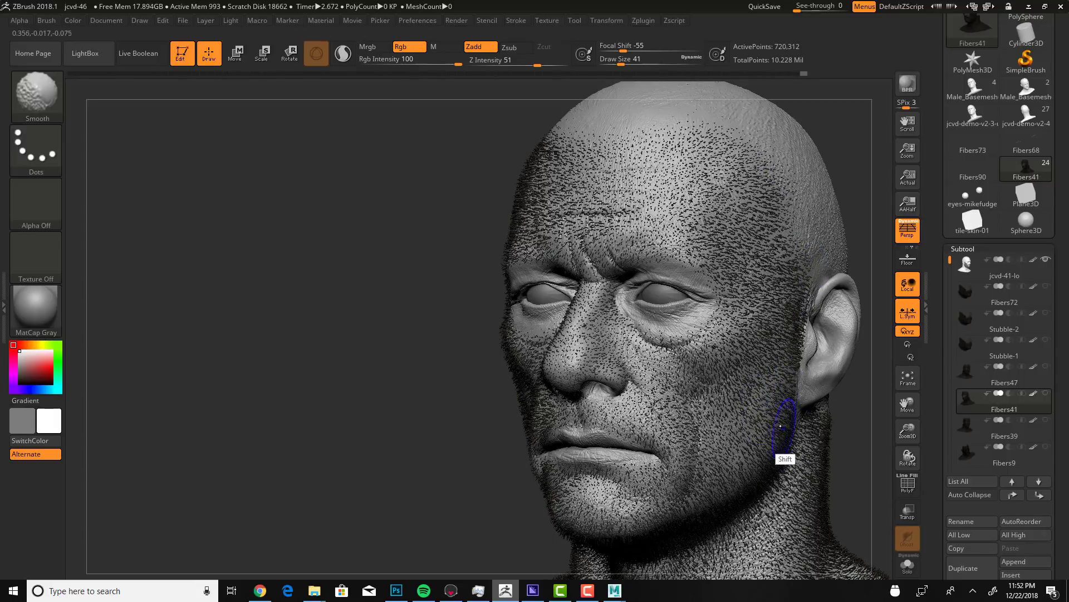
{"action": "mouse_move", "coordinate": [753, 462]}
{"action": "left_mouse_down", "text": "shift"}
{"action": "mouse_move", "coordinate": [782, 393]}
{"action": "mouse_move", "coordinate": [800, 317]}
{"action": "mouse_move", "coordinate": [791, 313]}
{"action": "left_mouse_up", "text": "shift"}
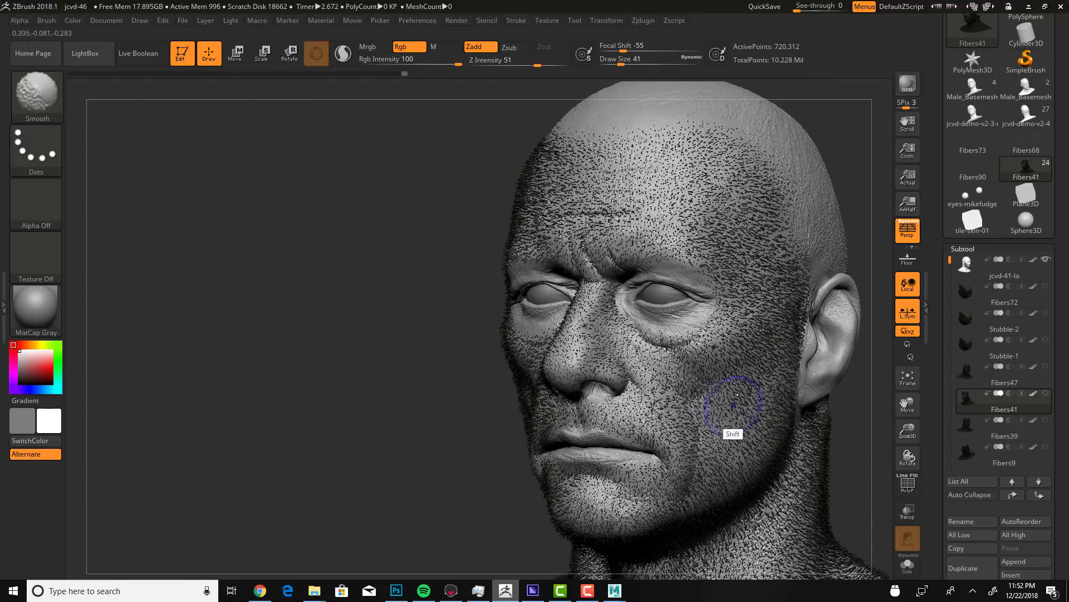
Step: Smooth the fuzz fibers on the head's right cheek, in front of the ear and along the jaw
{"action": "left_click_drag", "start_coordinate": [406, 468], "coordinate": [494, 449]}
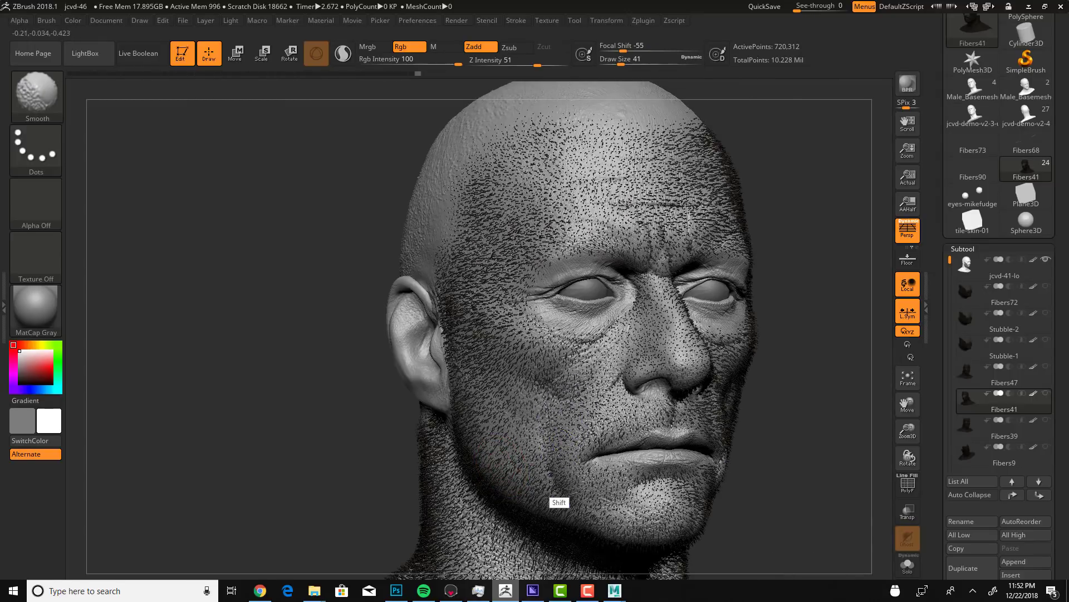
{"action": "mouse_move", "coordinate": [551, 483]}
{"action": "left_mouse_down", "text": "shift"}
{"action": "mouse_move", "coordinate": [465, 457]}
{"action": "mouse_move", "coordinate": [450, 335]}
{"action": "left_mouse_up", "text": "shift"}
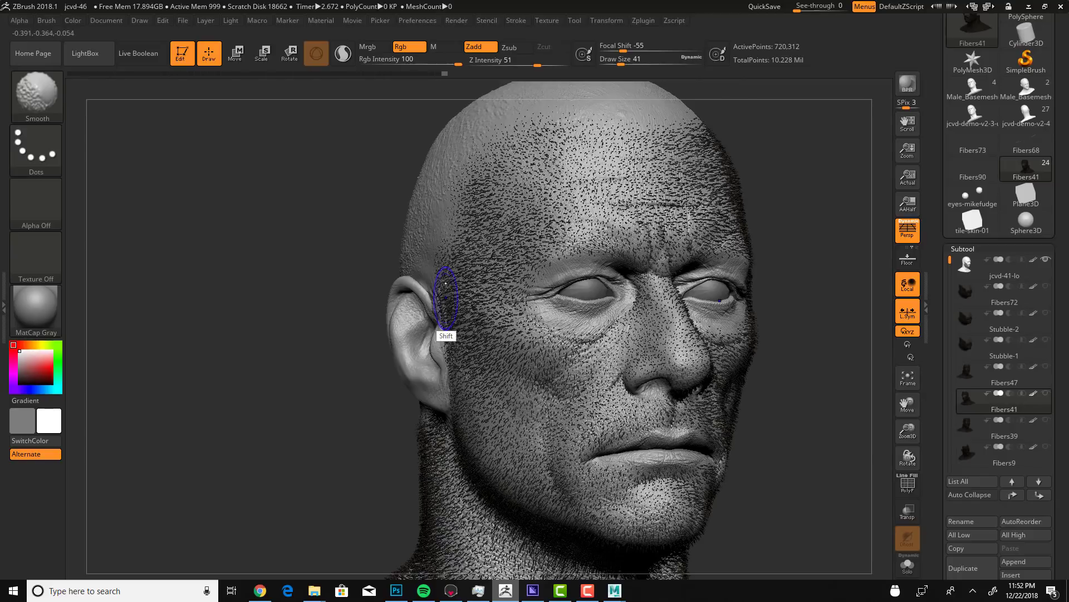
{"action": "mouse_move", "coordinate": [445, 283]}
{"action": "left_mouse_down", "text": "shift"}
{"action": "mouse_move", "coordinate": [446, 382]}
{"action": "mouse_move", "coordinate": [490, 499]}
{"action": "mouse_move", "coordinate": [528, 532]}
{"action": "left_mouse_up", "text": "shift"}
Step: Smooth the fuzz fibers around the chin, the corners of the mouth and the lower cheeks
{"action": "mouse_move", "coordinate": [759, 508]}
{"action": "left_mouse_down"}
{"action": "mouse_move", "coordinate": [804, 463]}
{"action": "mouse_move", "coordinate": [790, 346]}
{"action": "left_mouse_up"}
{"action": "mouse_move", "coordinate": [581, 365]}
{"action": "left_mouse_down", "text": "shift"}
{"action": "mouse_move", "coordinate": [507, 404]}
{"action": "mouse_move", "coordinate": [557, 471]}
{"action": "mouse_move", "coordinate": [598, 460]}
{"action": "mouse_move", "coordinate": [603, 366]}
{"action": "mouse_move", "coordinate": [641, 297]}
{"action": "mouse_move", "coordinate": [615, 312]}
{"action": "left_mouse_up", "text": "shift"}
{"action": "left_click_drag", "start_coordinate": [780, 310], "coordinate": [760, 409]}
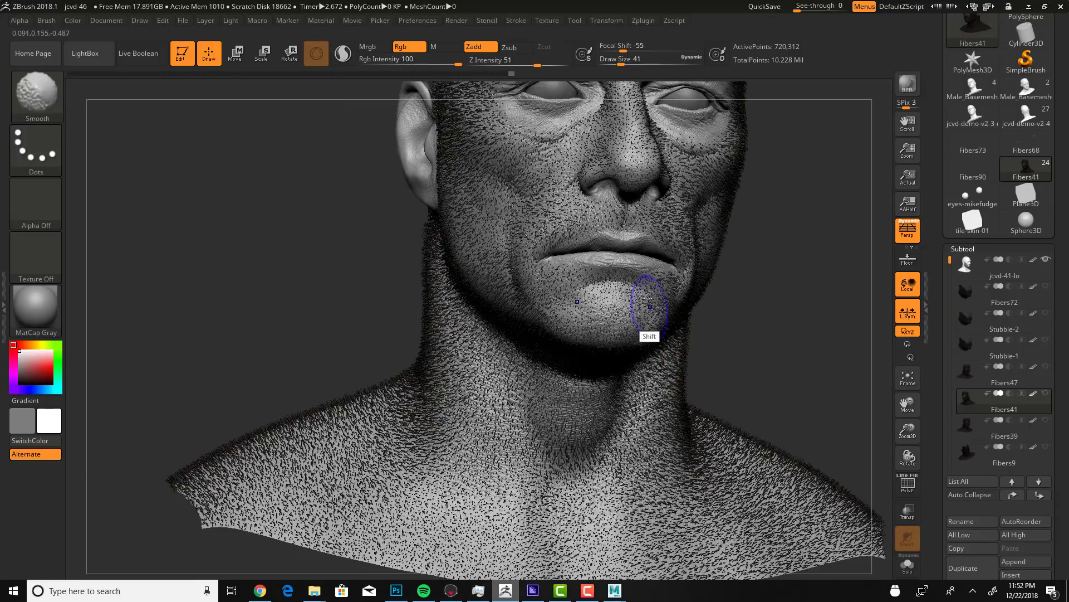
{"action": "mouse_move", "coordinate": [647, 298]}
{"action": "left_mouse_down", "text": "shift"}
{"action": "mouse_move", "coordinate": [673, 276]}
{"action": "mouse_move", "coordinate": [662, 271]}
{"action": "left_mouse_up", "text": "shift"}
{"action": "left_click_drag", "start_coordinate": [775, 301], "coordinate": [663, 295]}
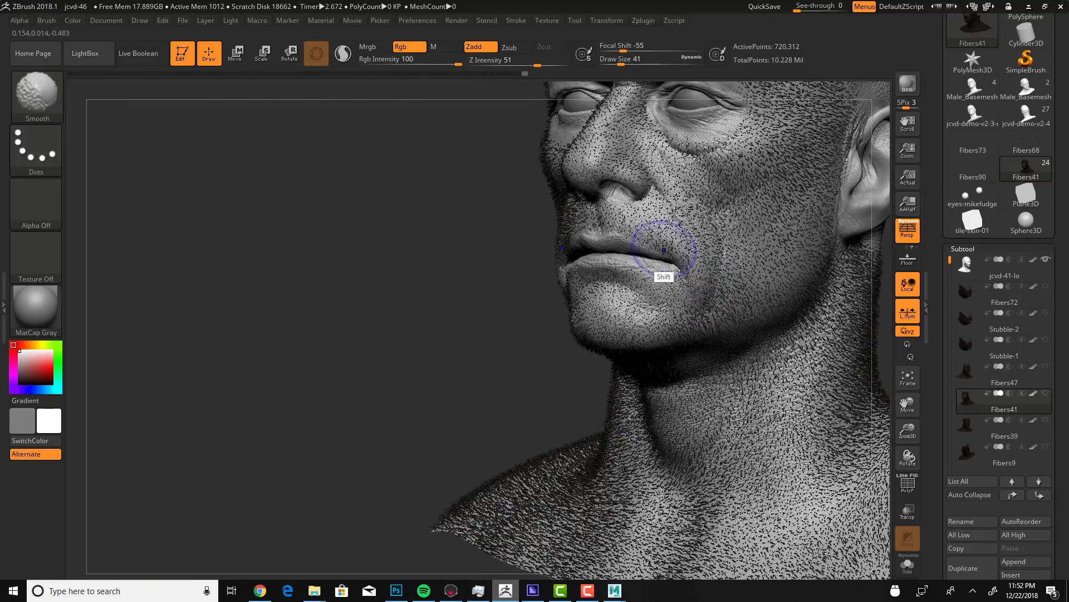
{"action": "mouse_move", "coordinate": [663, 245]}
{"action": "left_mouse_down", "text": "shift"}
{"action": "mouse_move", "coordinate": [702, 282]}
{"action": "mouse_move", "coordinate": [759, 286]}
{"action": "mouse_move", "coordinate": [733, 276]}
{"action": "mouse_move", "coordinate": [757, 294]}
{"action": "mouse_move", "coordinate": [828, 209]}
{"action": "mouse_move", "coordinate": [860, 134]}
{"action": "left_mouse_up", "text": "shift"}
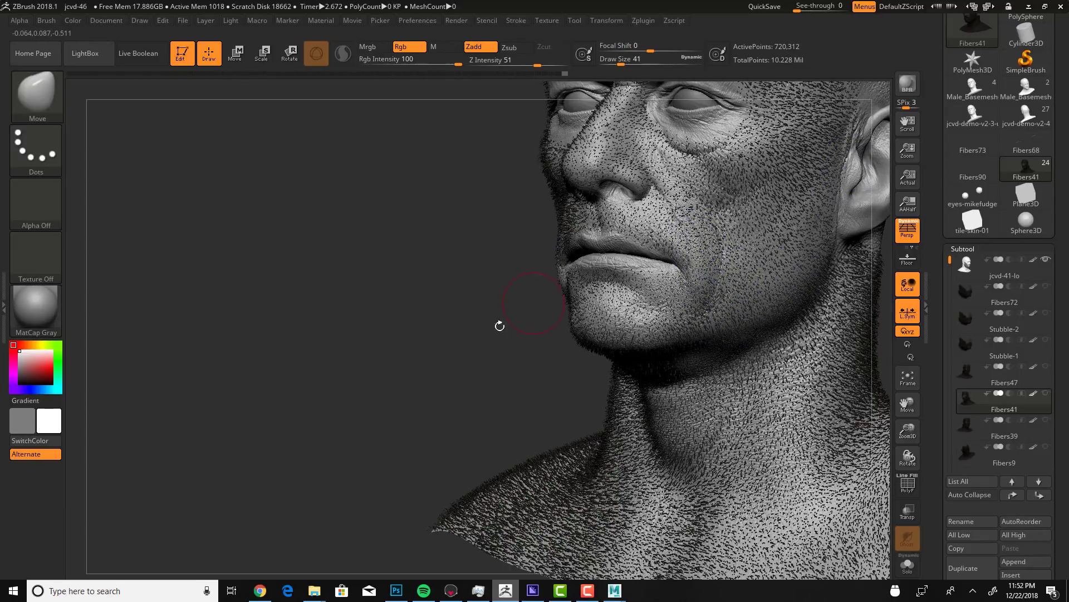
Step: Smooth the fuzz fibers on the cheek beside the nose and check the head from several angles
{"action": "left_click_drag", "start_coordinate": [499, 326], "coordinate": [396, 313]}
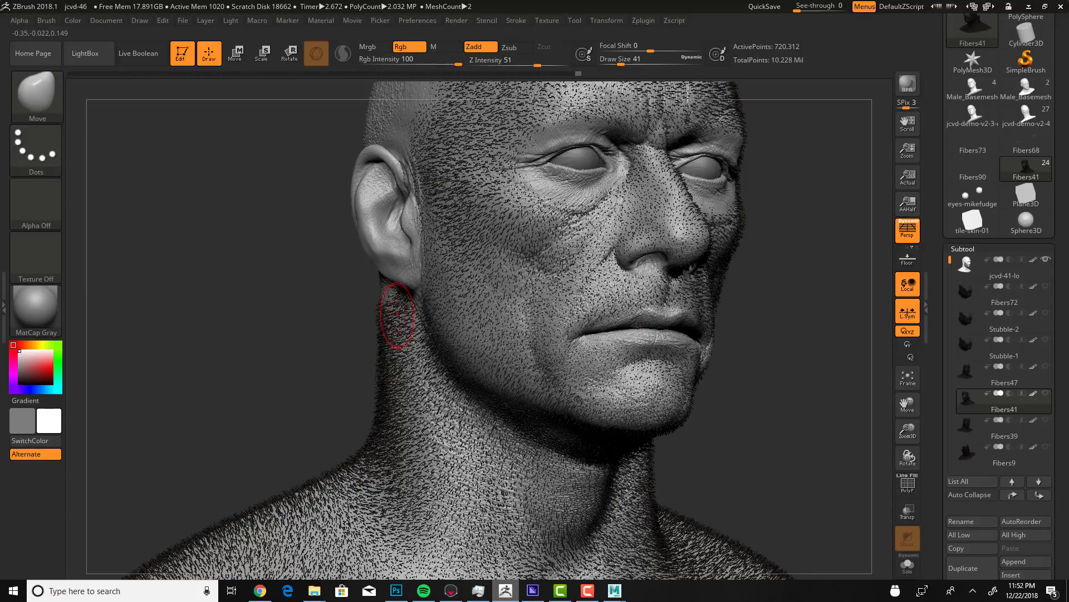
{"action": "mouse_move", "coordinate": [571, 279]}
{"action": "left_mouse_down", "text": "shift"}
{"action": "mouse_move", "coordinate": [606, 229]}
{"action": "mouse_move", "coordinate": [586, 227]}
{"action": "mouse_move", "coordinate": [578, 253]}
{"action": "left_mouse_up", "text": "shift"}
{"action": "mouse_move", "coordinate": [754, 322]}
{"action": "left_mouse_down", "text": "alt"}
{"action": "mouse_move", "coordinate": [740, 344]}
{"action": "mouse_move", "coordinate": [759, 365]}
{"action": "mouse_move", "coordinate": [760, 392]}
{"action": "mouse_move", "coordinate": [789, 401]}
{"action": "mouse_move", "coordinate": [777, 386]}
{"action": "mouse_move", "coordinate": [669, 384]}
{"action": "mouse_move", "coordinate": [682, 404]}
{"action": "left_mouse_up", "text": "alt"}
{"action": "left_click_drag", "start_coordinate": [298, 417], "coordinate": [311, 414]}
{"action": "mouse_move", "coordinate": [310, 414]}
{"action": "left_mouse_down"}
{"action": "mouse_move", "coordinate": [343, 445]}
{"action": "mouse_move", "coordinate": [410, 440]}
{"action": "left_mouse_up"}
{"action": "mouse_move", "coordinate": [663, 399]}
{"action": "left_mouse_down", "text": "alt"}
{"action": "mouse_move", "coordinate": [724, 408]}
{"action": "mouse_move", "coordinate": [731, 449]}
{"action": "mouse_move", "coordinate": [779, 440]}
{"action": "left_mouse_up", "text": "alt"}
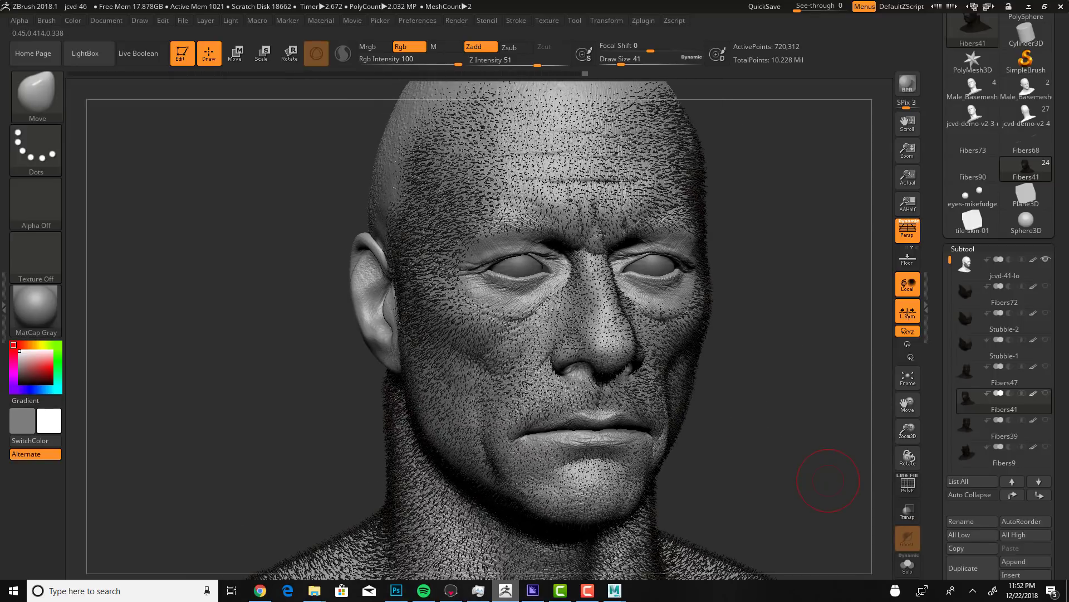
Step: Put all visible polygons of the Fibers41 fuzz into a single polygroup with GroupVisible
{"action": "left_click_drag", "start_coordinate": [938, 480], "coordinate": [938, 324]}
{"action": "left_click_drag", "start_coordinate": [1012, 512], "coordinate": [1015, 465]}
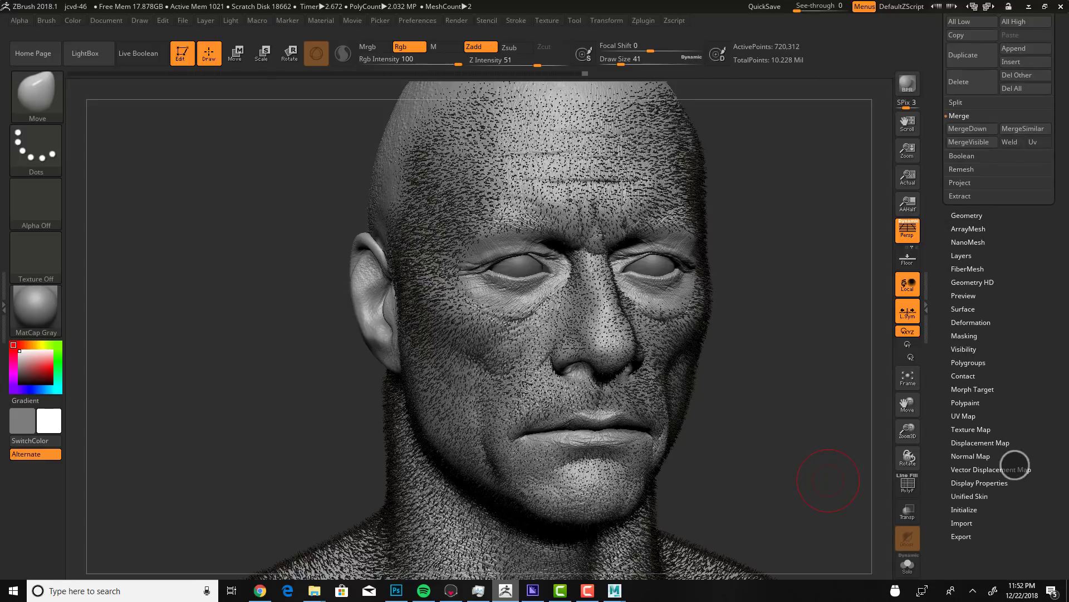
{"action": "left_click", "coordinate": [972, 362]}
{"action": "left_click_drag", "start_coordinate": [1005, 234], "coordinate": [1005, 411]}
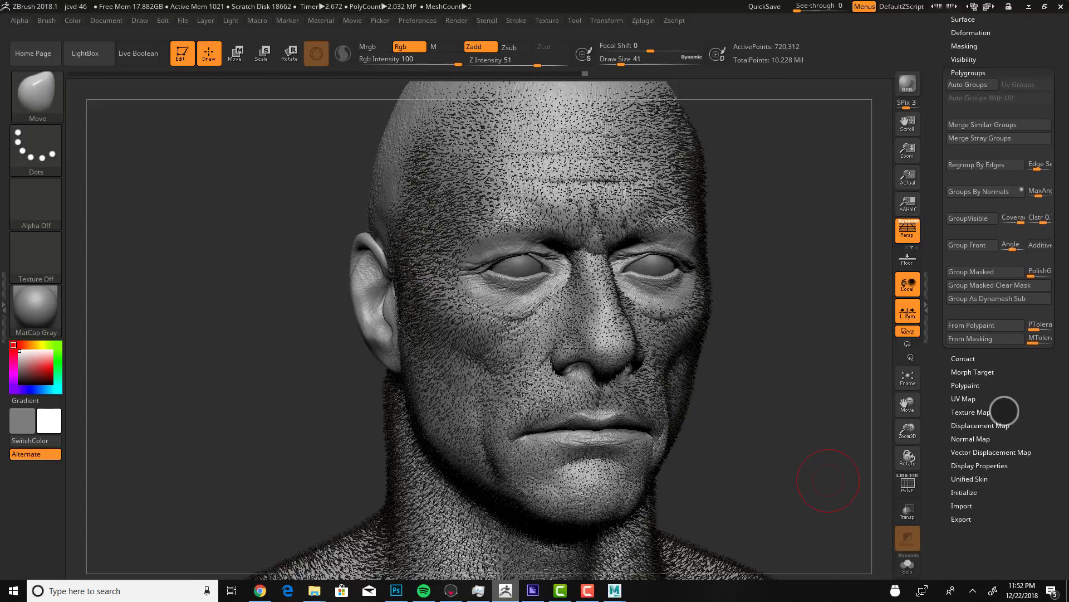
{"action": "left_click", "coordinate": [968, 220]}
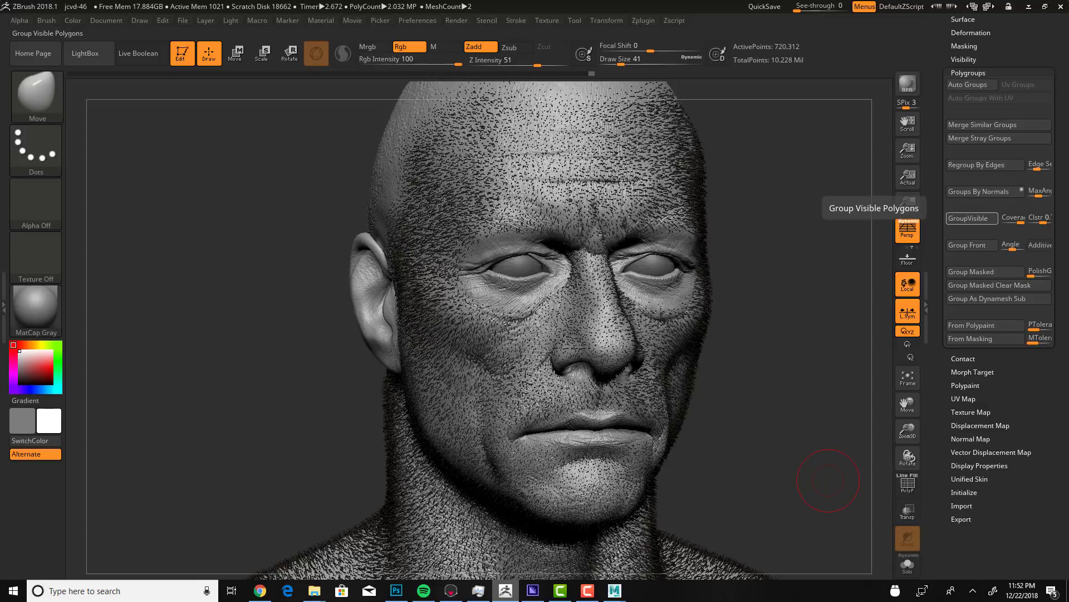
{"action": "left_click_drag", "start_coordinate": [1025, 328], "coordinate": [1025, 465]}
{"action": "left_click_drag", "start_coordinate": [1020, 21], "coordinate": [1020, 351]}
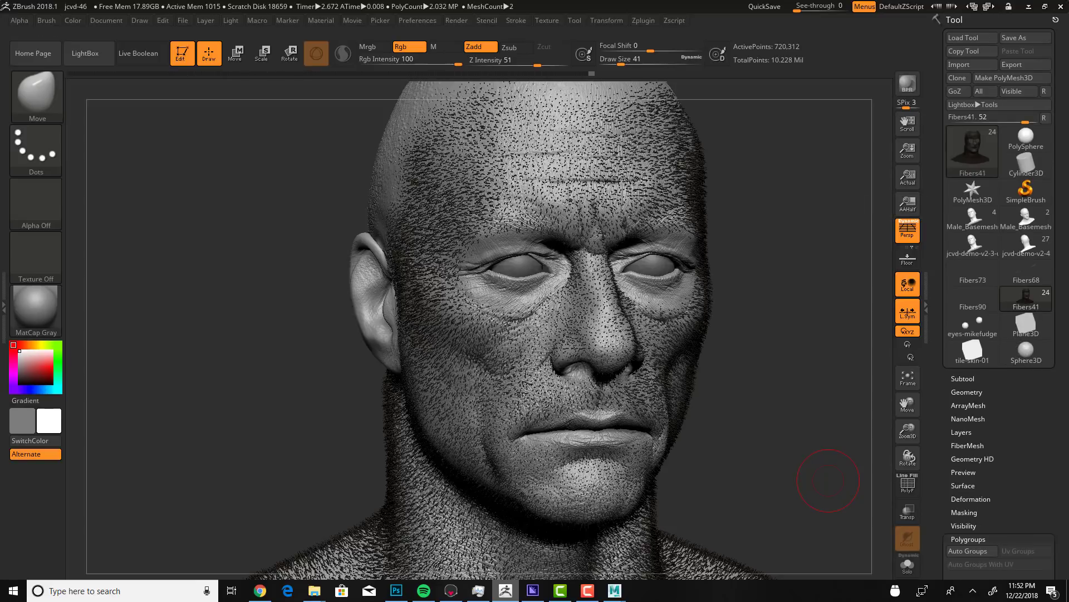
Step: Export the Fibers41 fuzz as mentorship-fuzz-v3.OBJ in the obj-fbx folder
{"action": "left_click", "coordinate": [1012, 64]}
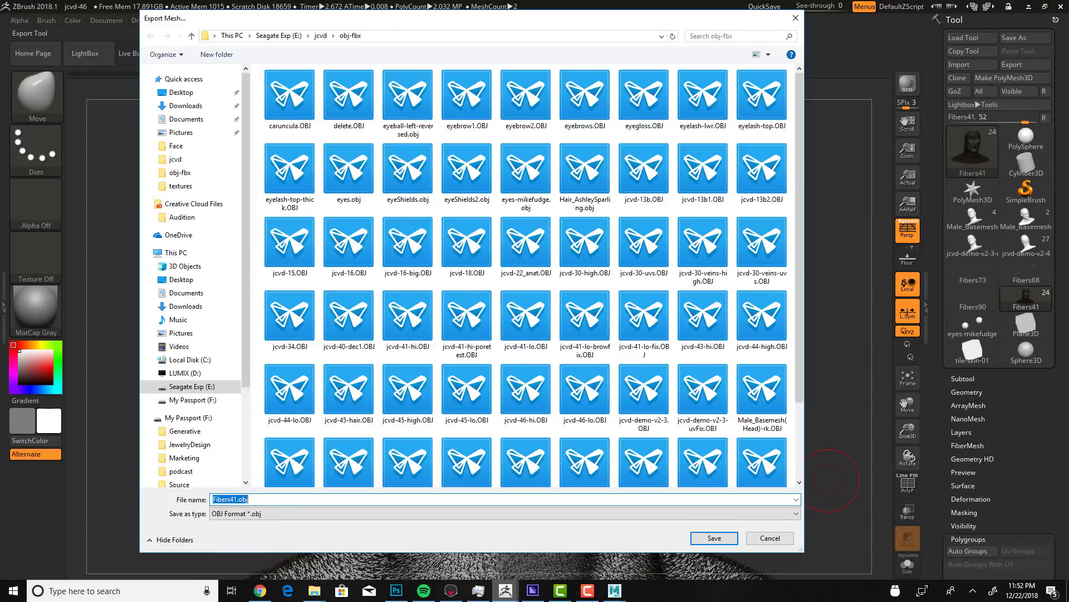
{"action": "left_click_drag", "start_coordinate": [804, 366], "coordinate": [804, 475]}
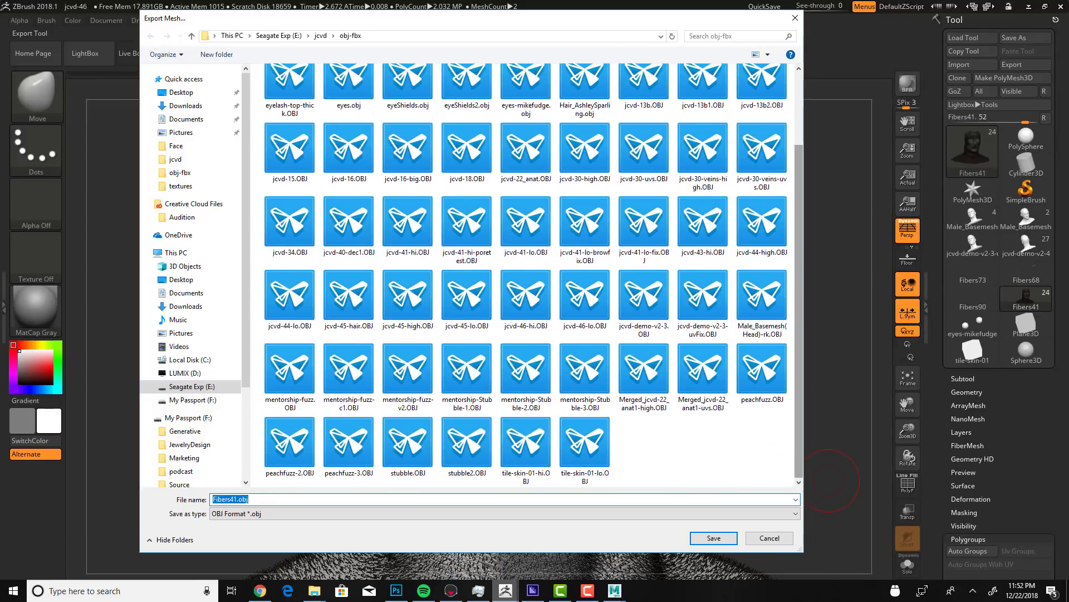
{"action": "left_click", "coordinate": [585, 376]}
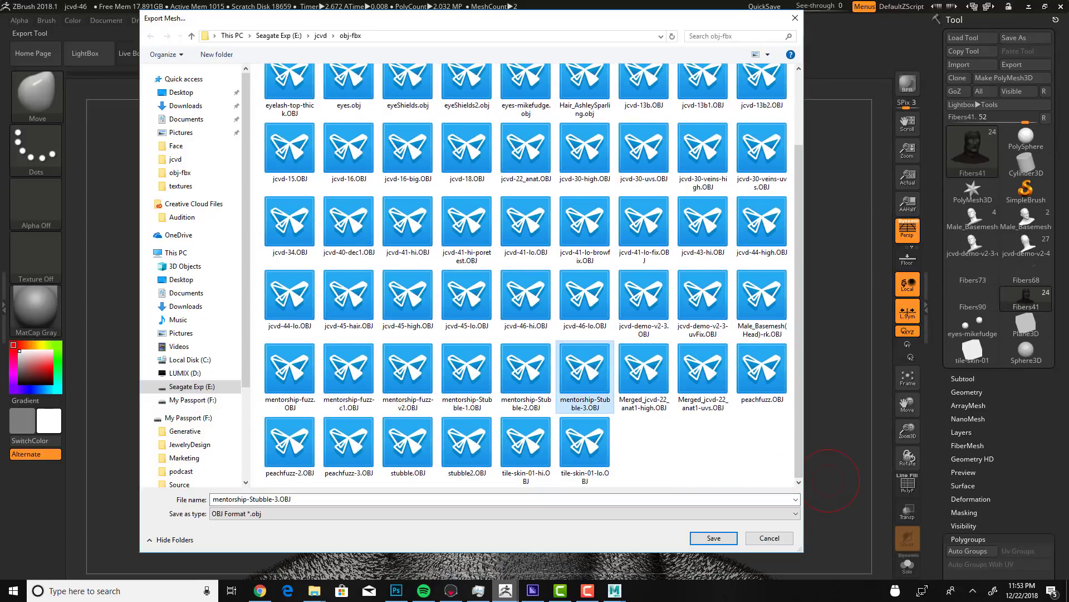
{"action": "left_click", "coordinate": [409, 377]}
{"action": "left_click", "coordinate": [279, 500]}
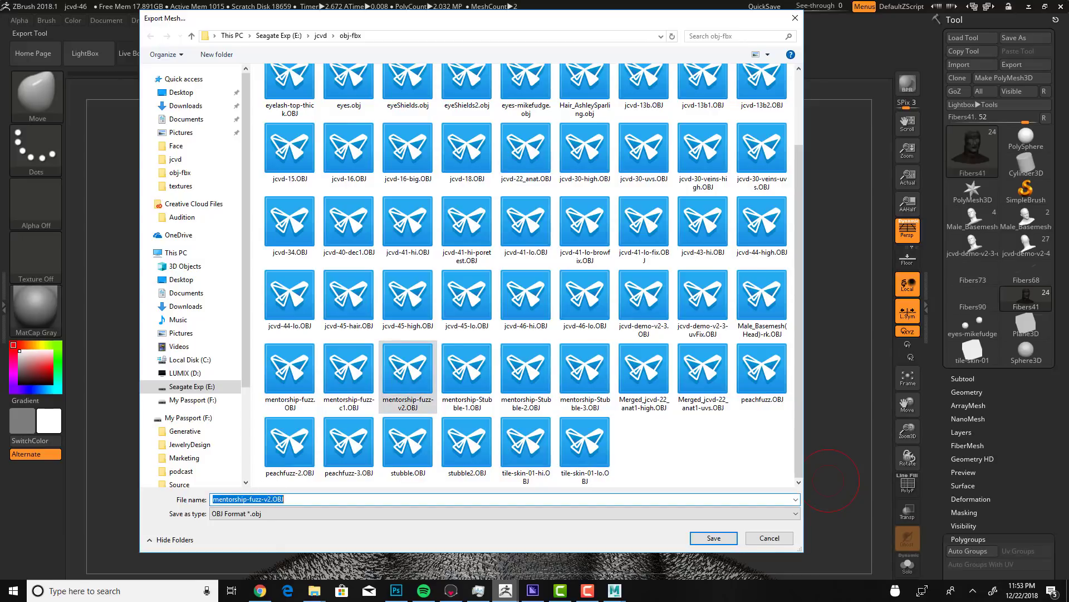
{"action": "key", "text": "BackSpace"}
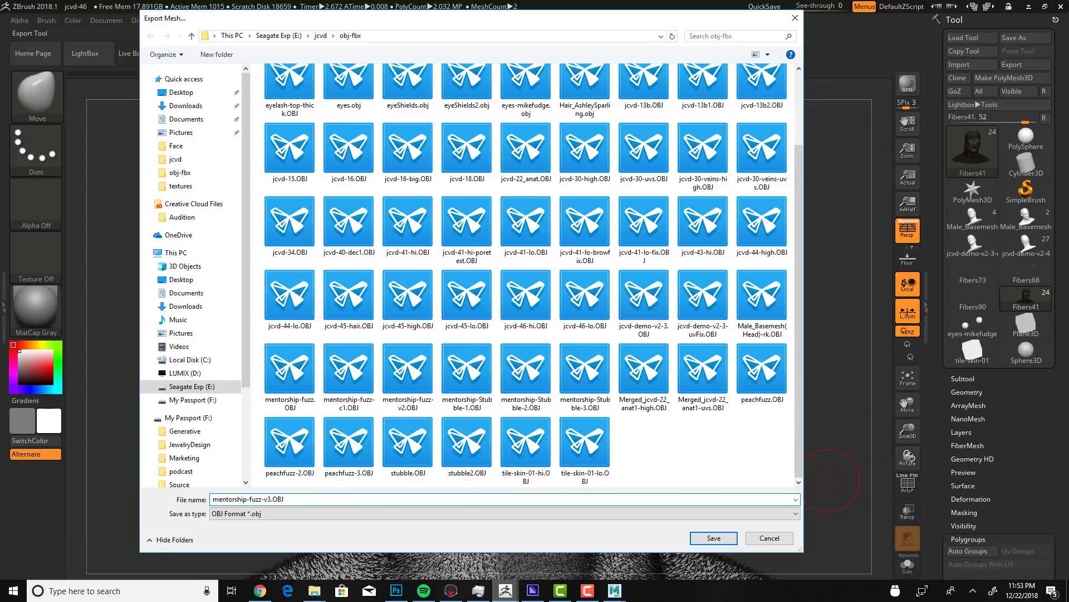
{"action": "key", "text": "Return"}
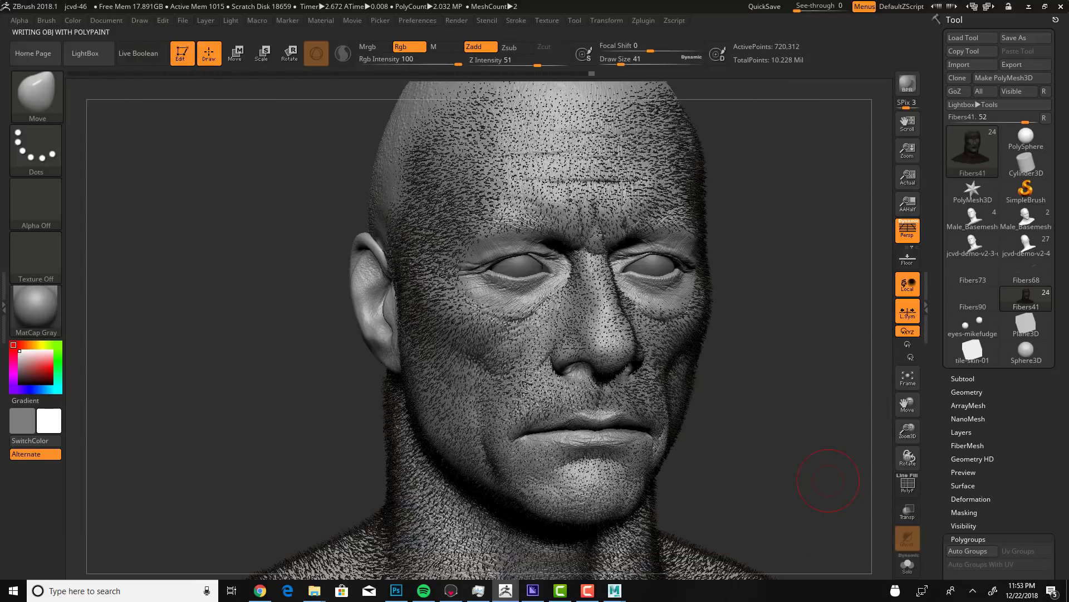
Step: Switch to Maya and delete group1, the old stubble mesh, from the scene
{"action": "left_click", "coordinate": [615, 590]}
{"action": "left_click", "coordinate": [673, 549]}
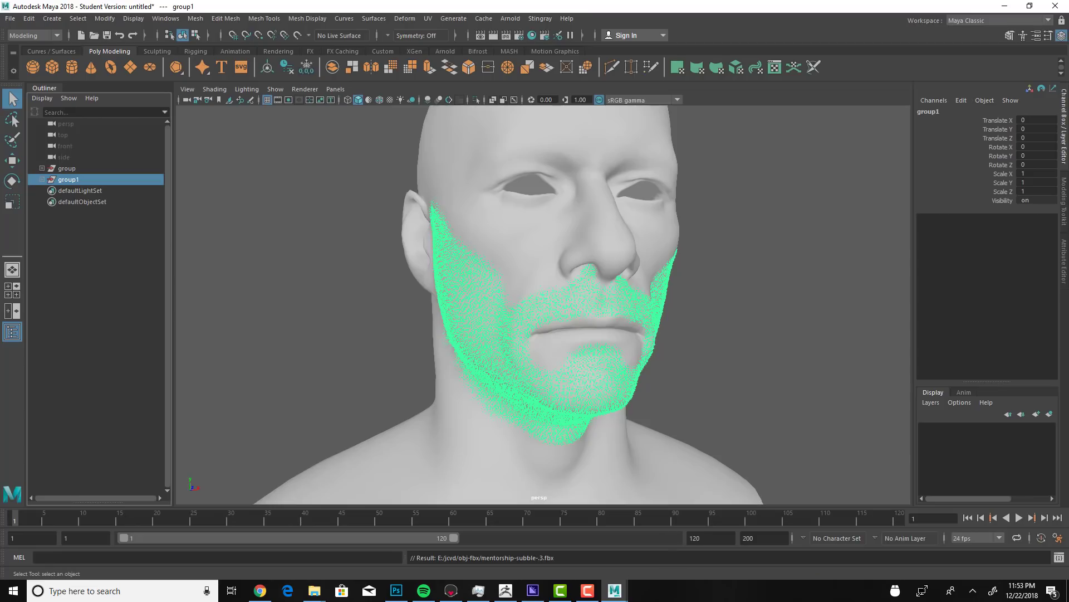
{"action": "left_click", "coordinate": [66, 167]}
{"action": "left_click", "coordinate": [70, 180]}
{"action": "key", "text": "Delete"}
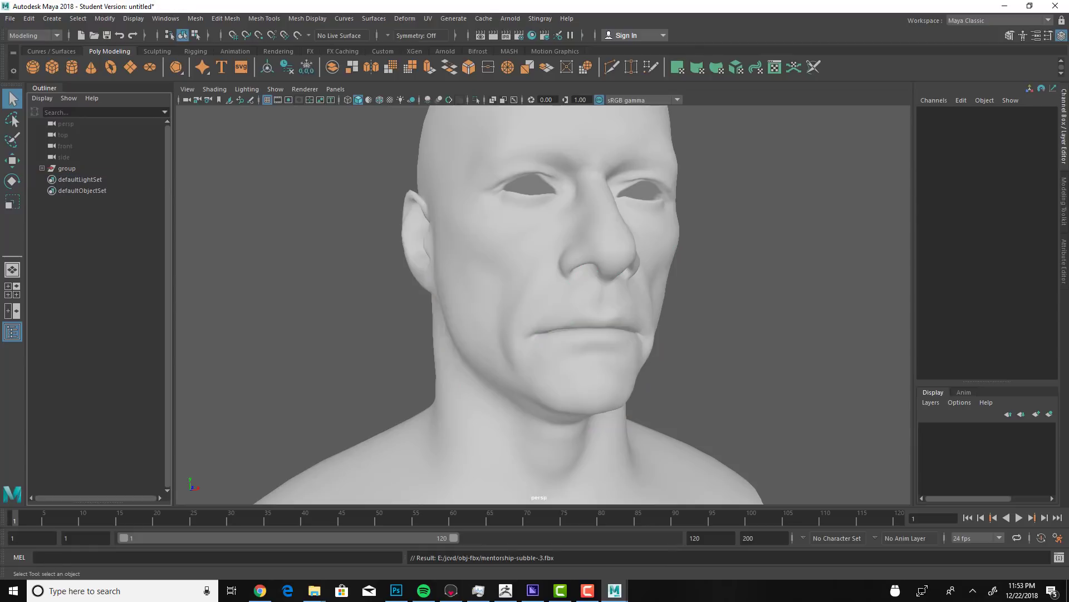
Step: Import mentorship-fuzz-v3.OBJ from the obj-fbx folder into the scene
{"action": "left_click", "coordinate": [10, 19]}
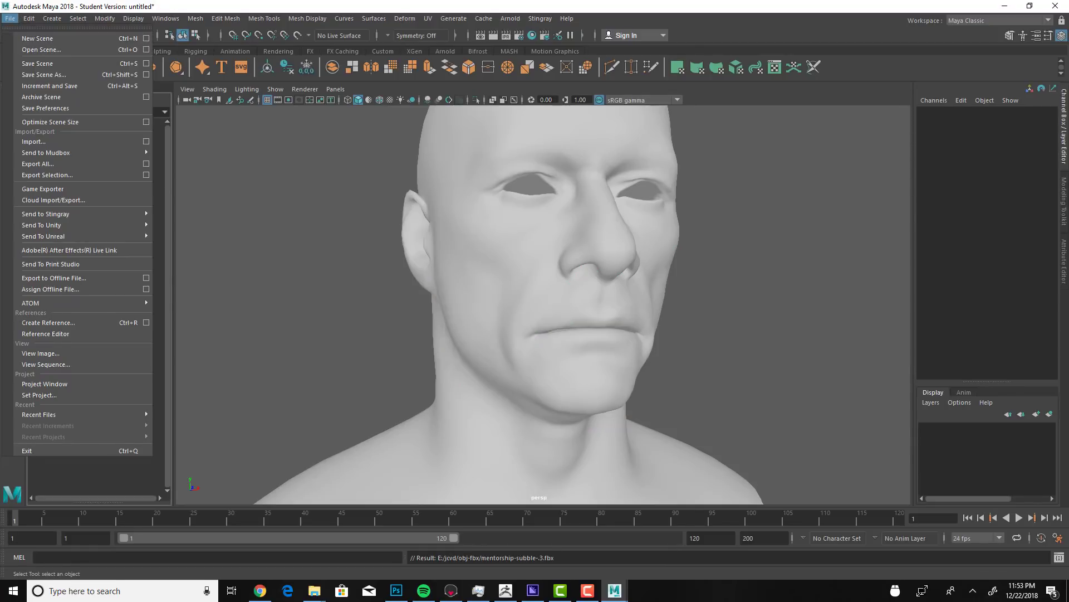
{"action": "left_click", "coordinate": [34, 143]}
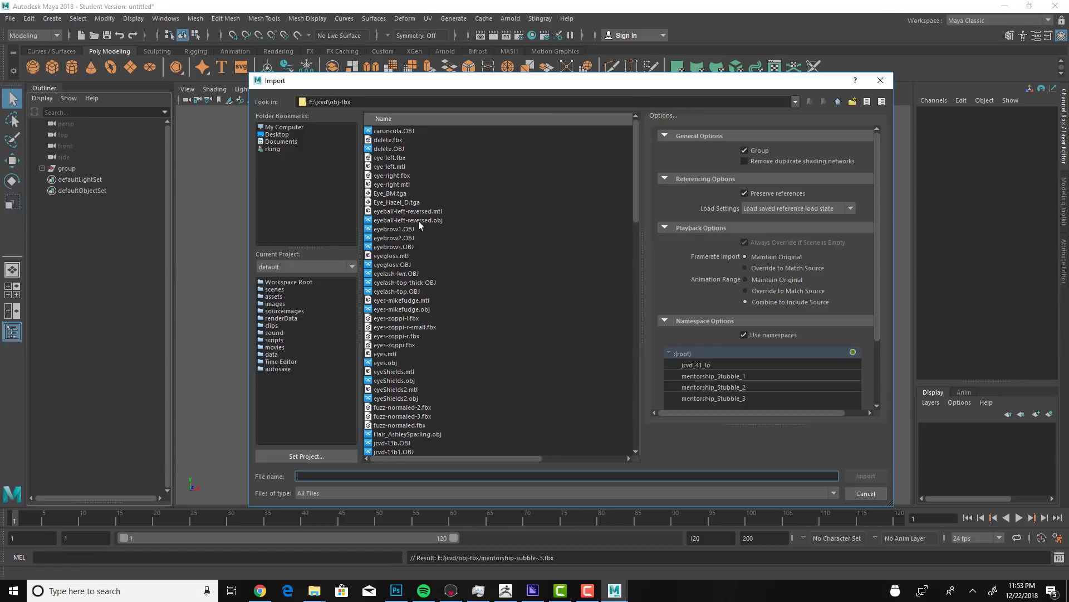
{"action": "scroll", "coordinate": [472, 405], "scroll_direction": "down", "scroll_amount": 10}
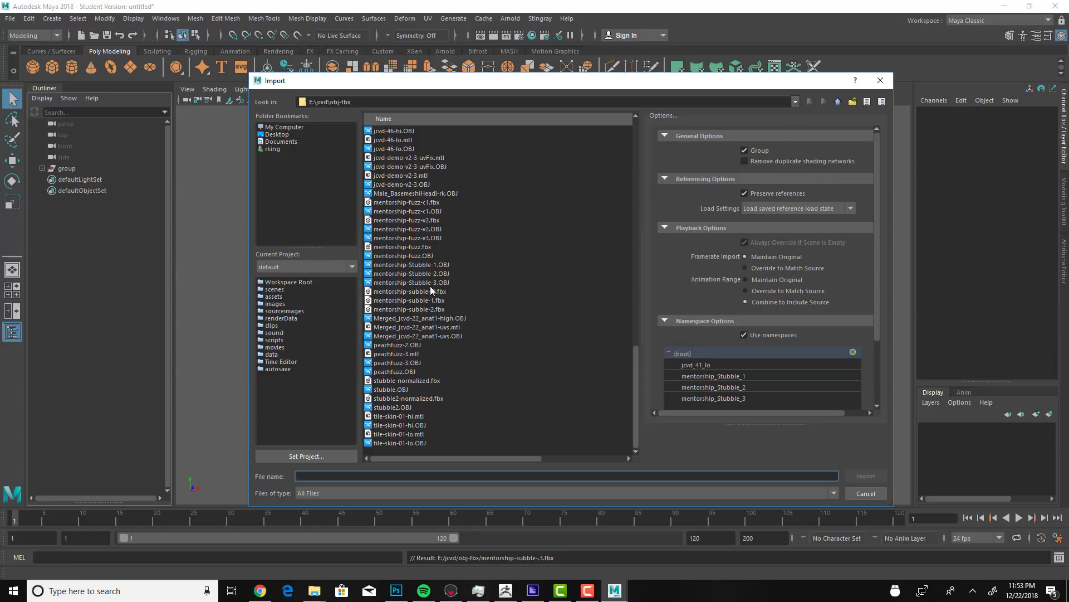
{"action": "left_click", "coordinate": [433, 237]}
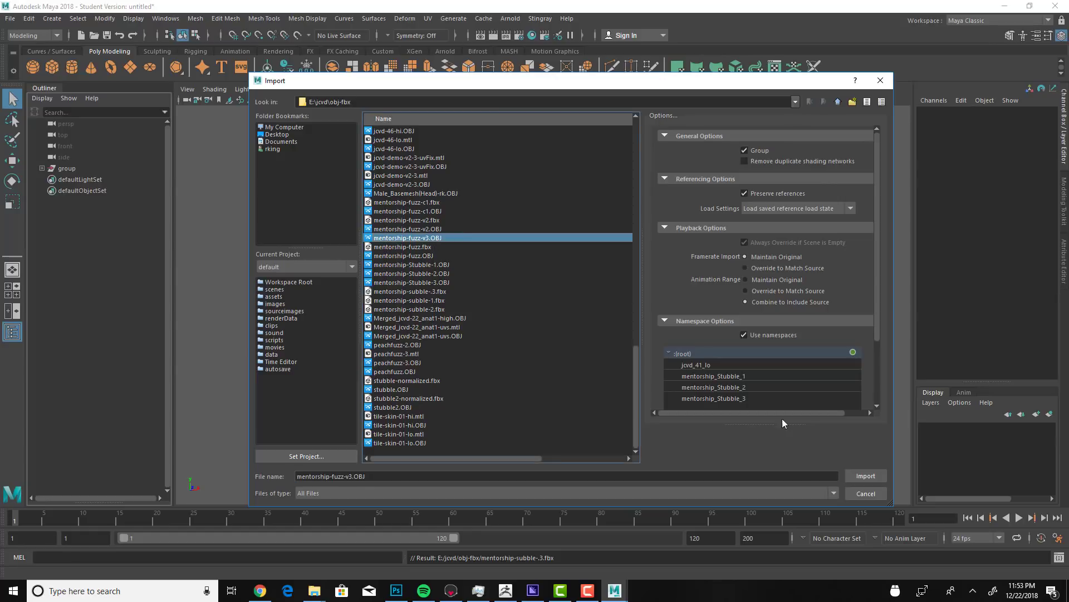
{"action": "left_click", "coordinate": [866, 476]}
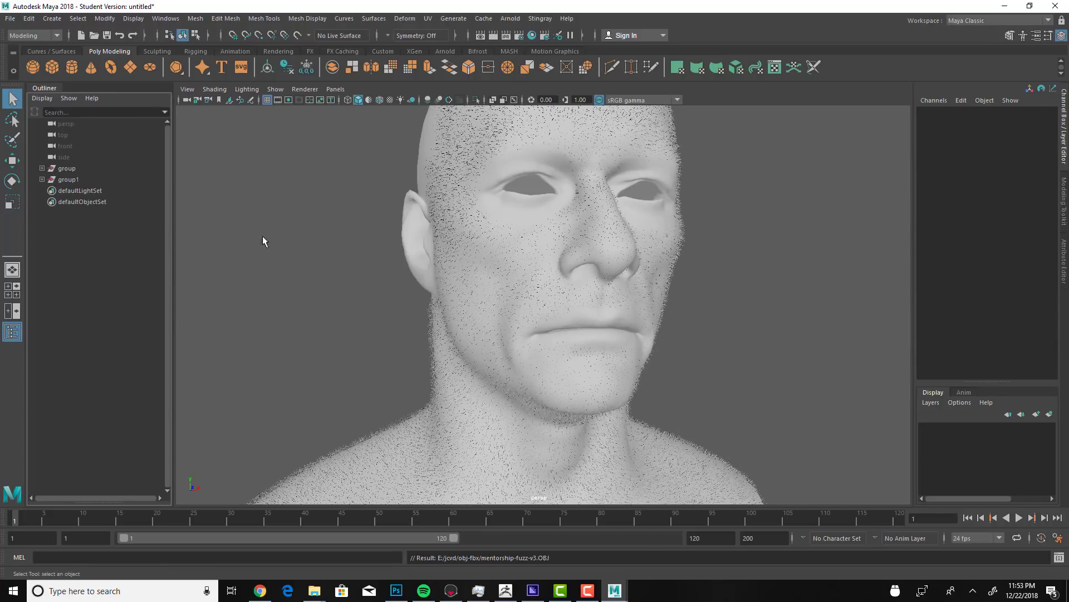
Step: Transfer the normals from the head group to the imported fuzz group1 with Transfer Attributes, and clear the selection
{"action": "left_click_drag", "start_coordinate": [294, 204], "coordinate": [306, 209], "text": "alt"}
{"action": "left_click_drag", "start_coordinate": [372, 210], "coordinate": [372, 286], "text": "alt"}
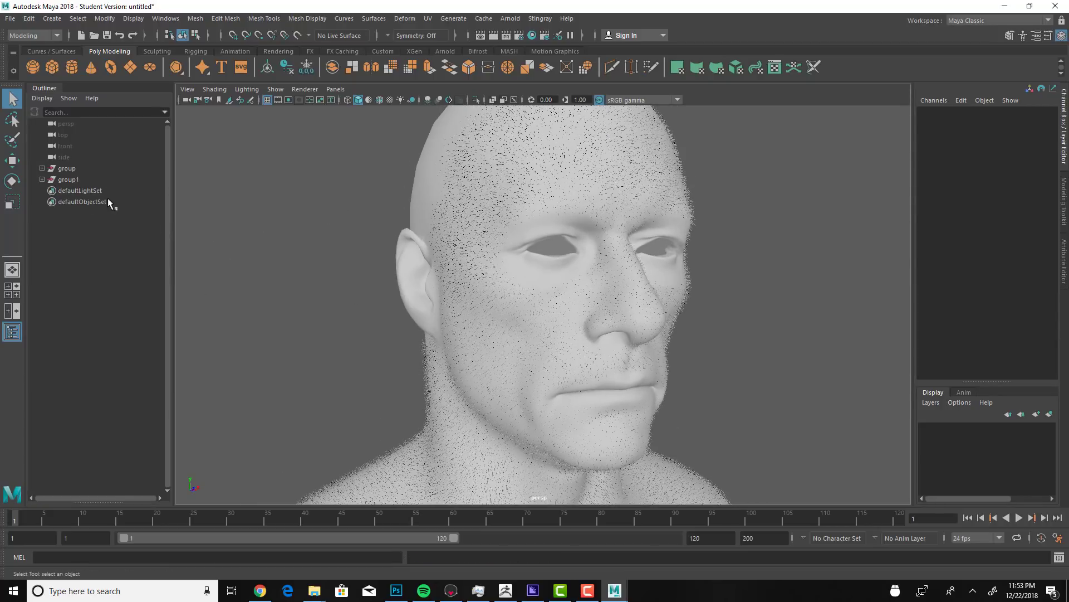
{"action": "left_click", "coordinate": [67, 168]}
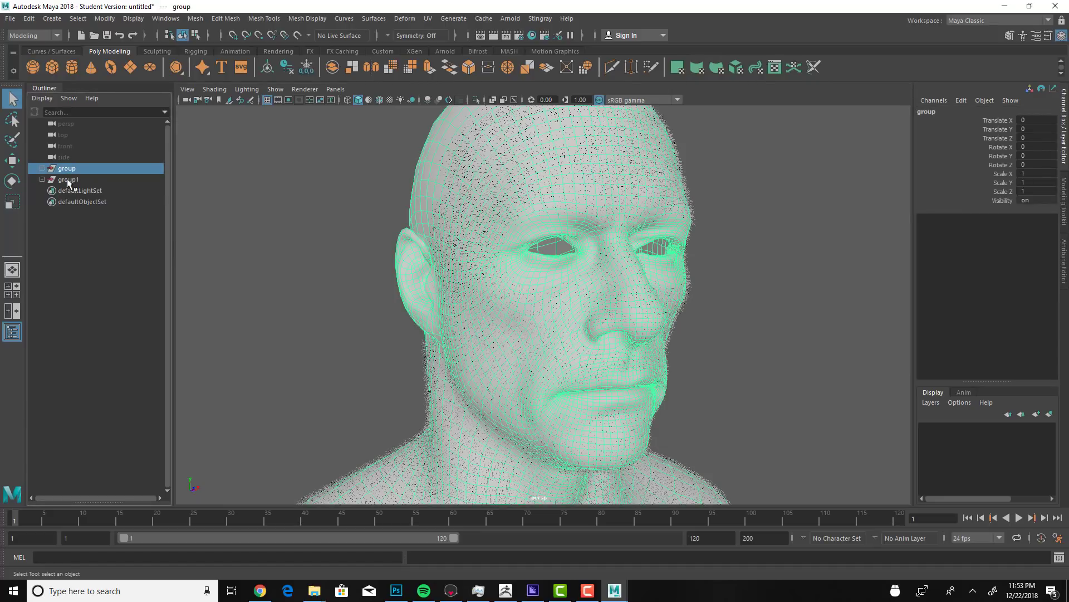
{"action": "left_click", "coordinate": [68, 179], "text": "shift"}
{"action": "left_click", "coordinate": [195, 18]}
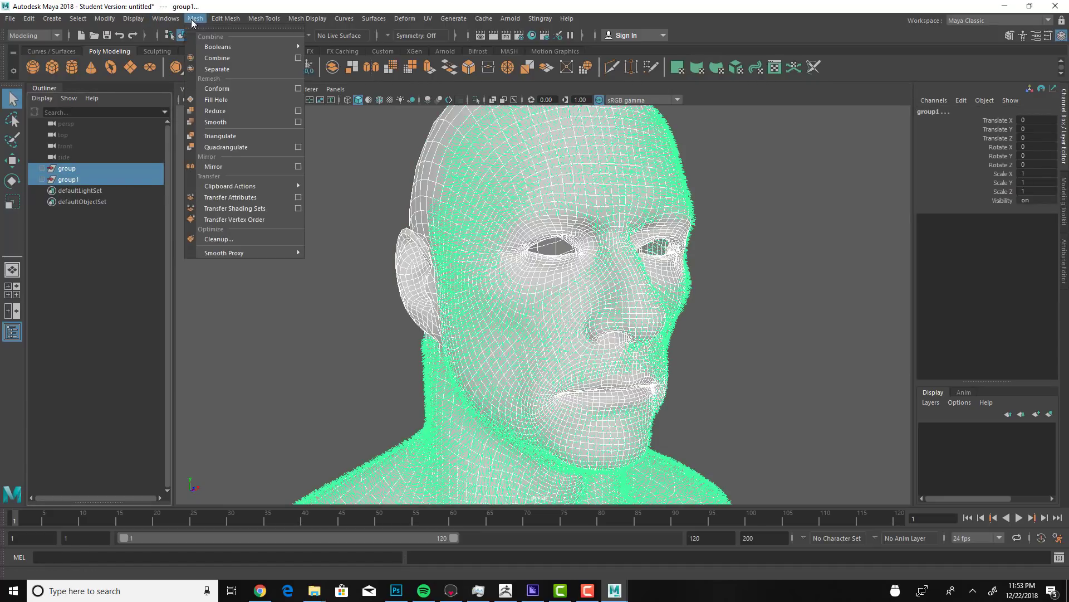
{"action": "left_click", "coordinate": [245, 198]}
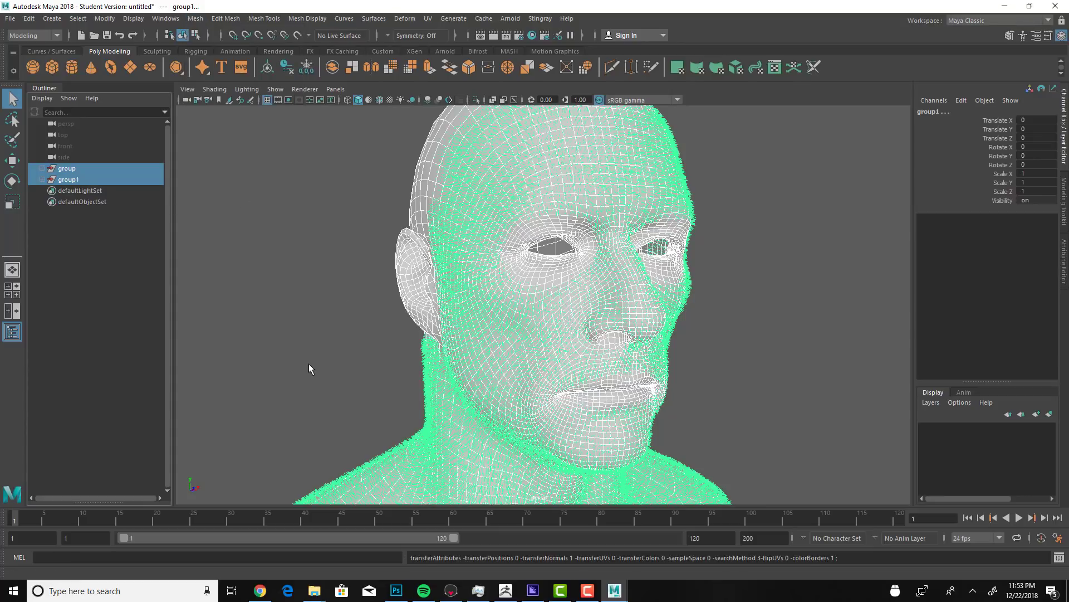
{"action": "left_click", "coordinate": [223, 241]}
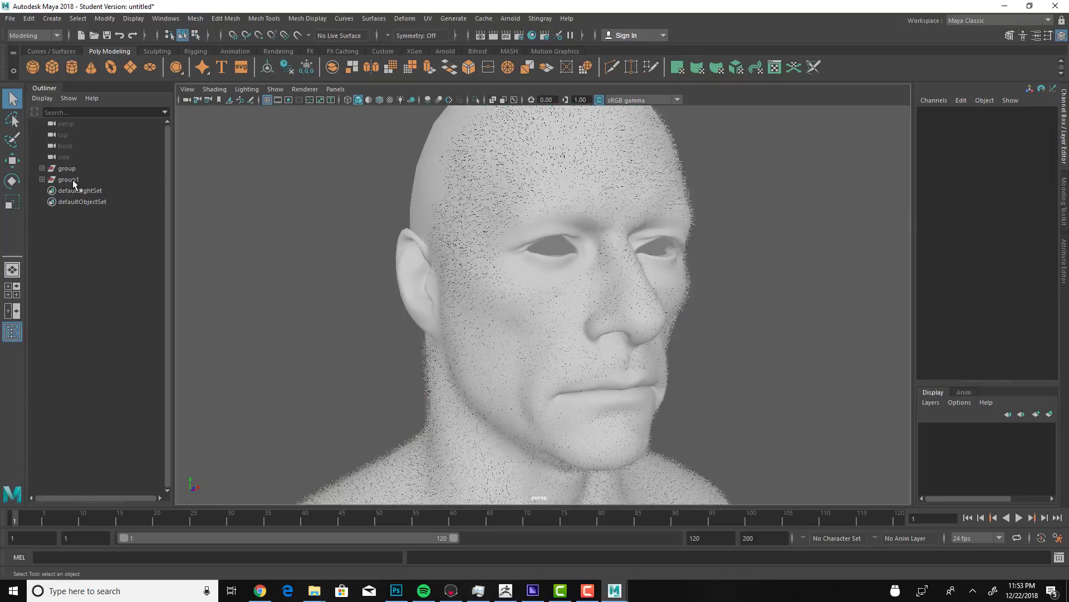
Step: Export only the fuzz group1 as mentorship-fuzz-v3.fbx in the obj-fbx folder
{"action": "left_click", "coordinate": [78, 179]}
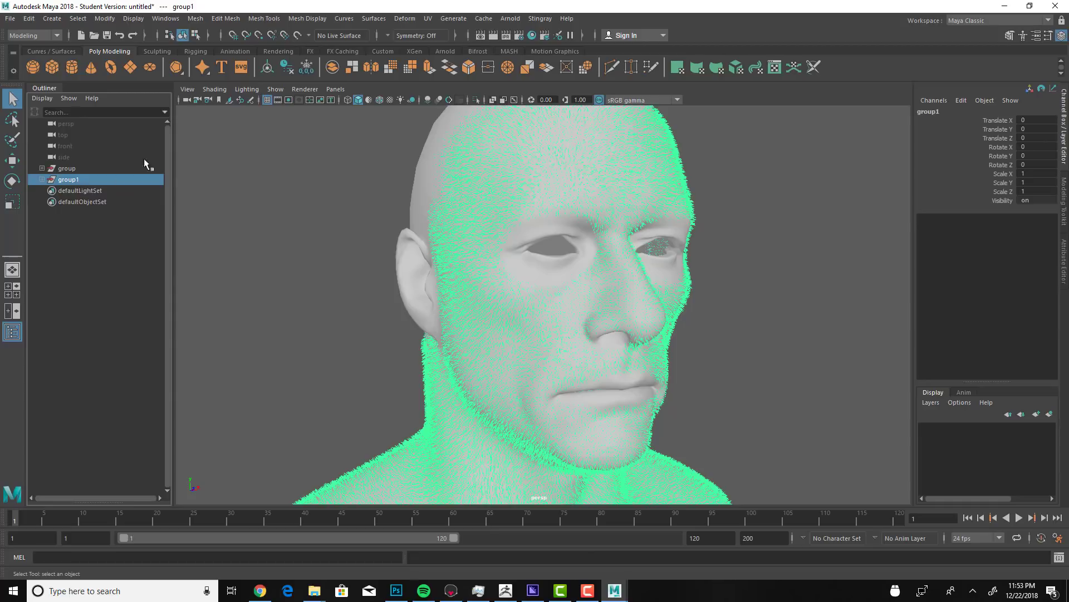
{"action": "left_click", "coordinate": [10, 19]}
{"action": "left_click", "coordinate": [64, 176]}
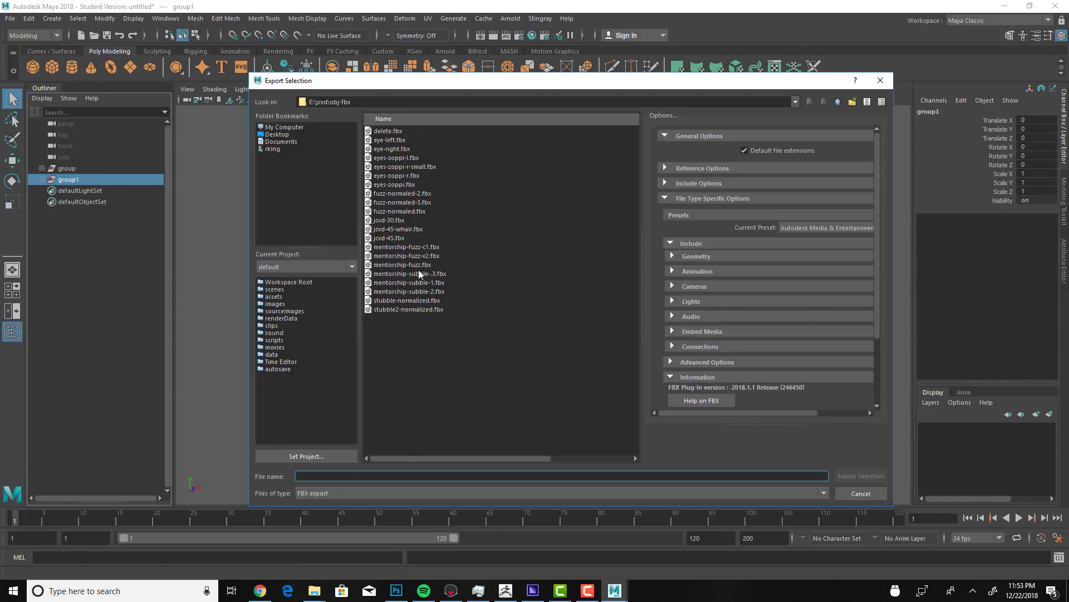
{"action": "left_click", "coordinate": [421, 255]}
{"action": "left_click", "coordinate": [351, 477]}
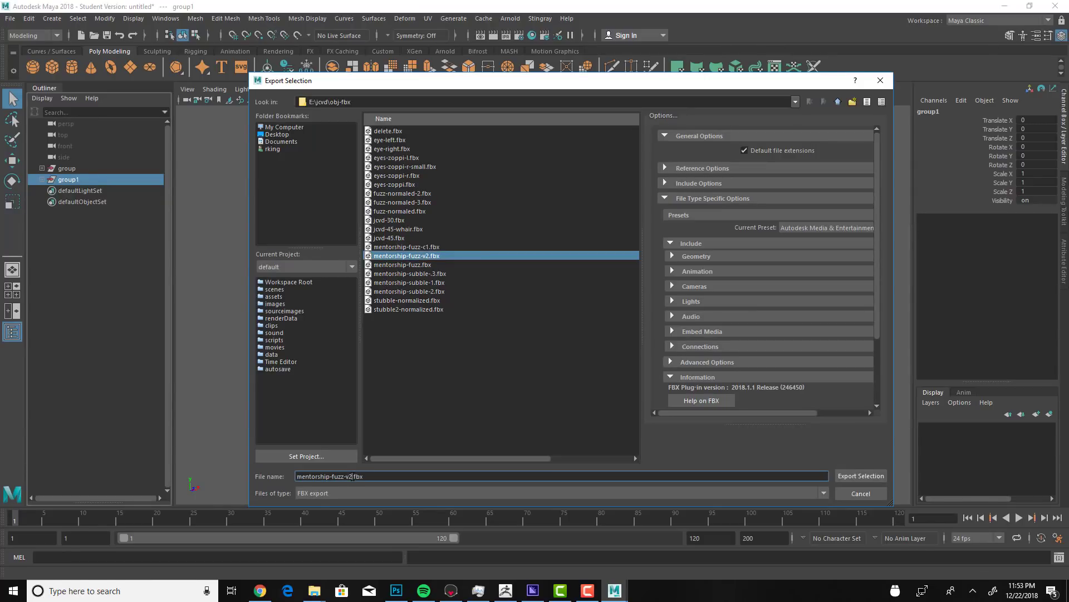
{"action": "key", "text": "BackSpace"}
{"action": "type", "text": "3"}
{"action": "key", "text": "Return"}
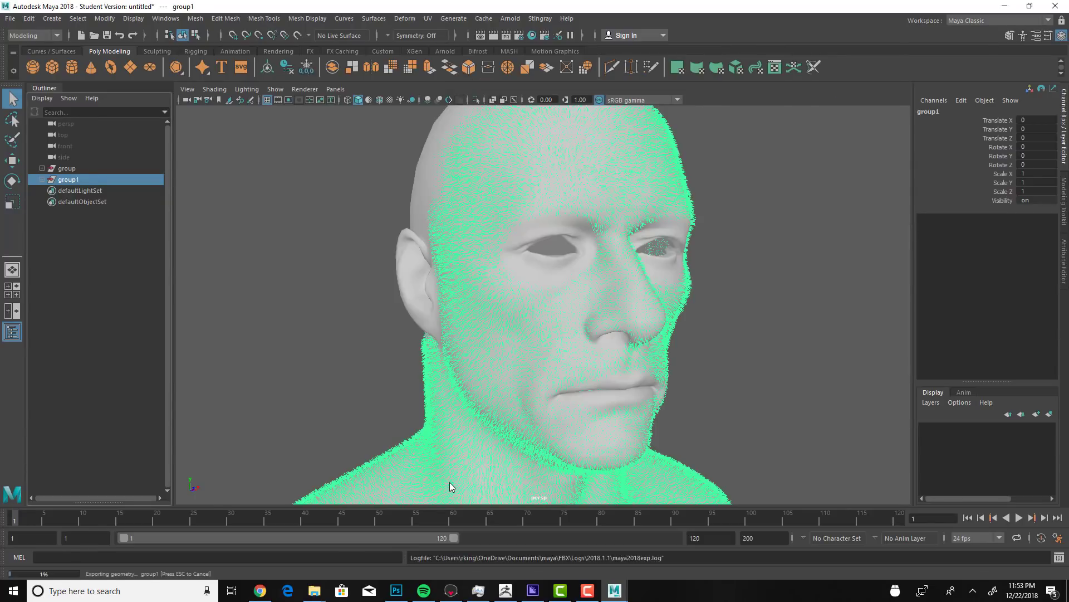
Step: Switch to Marmoset Toolbag, import mentorship-fuzz-v3.fbx and apply the fuzz material to it
{"action": "left_click", "coordinate": [451, 591]}
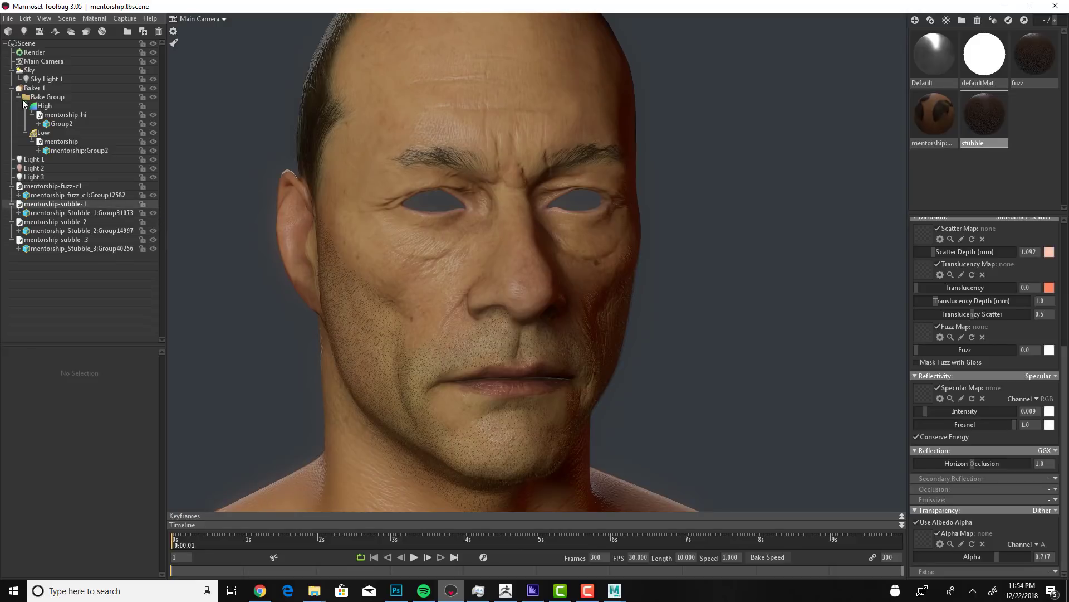
{"action": "left_click", "coordinate": [8, 31]}
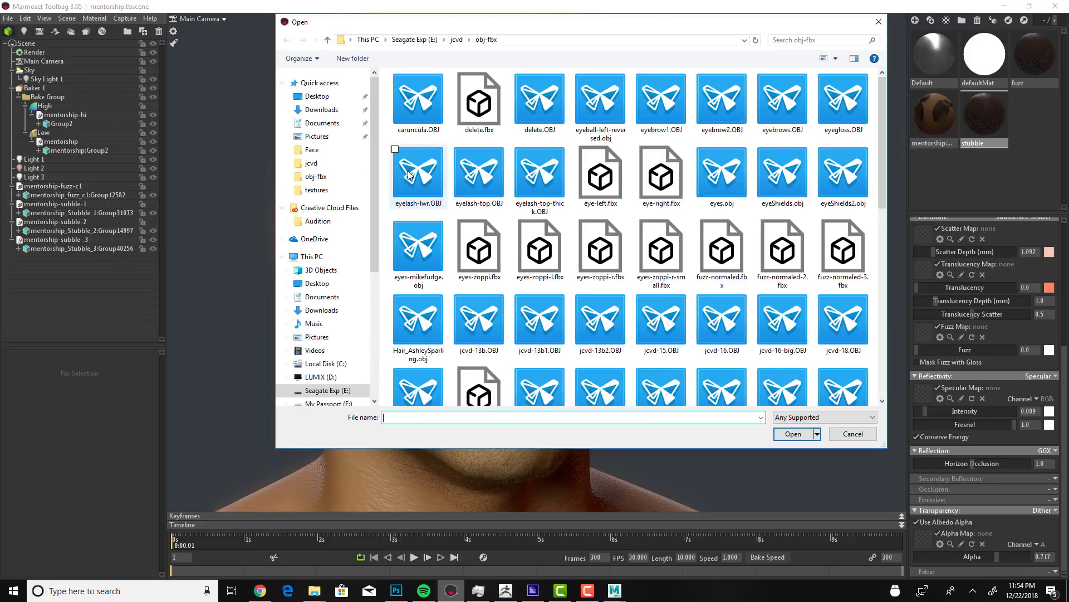
{"action": "scroll", "coordinate": [696, 246], "scroll_direction": "down", "scroll_amount": 10}
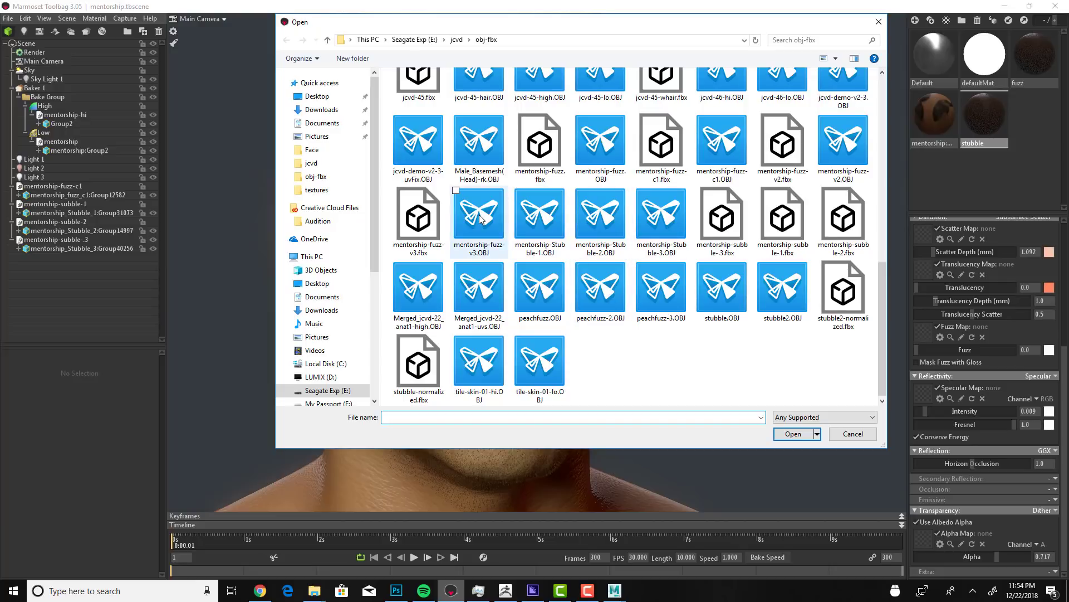
{"action": "left_click", "coordinate": [418, 220]}
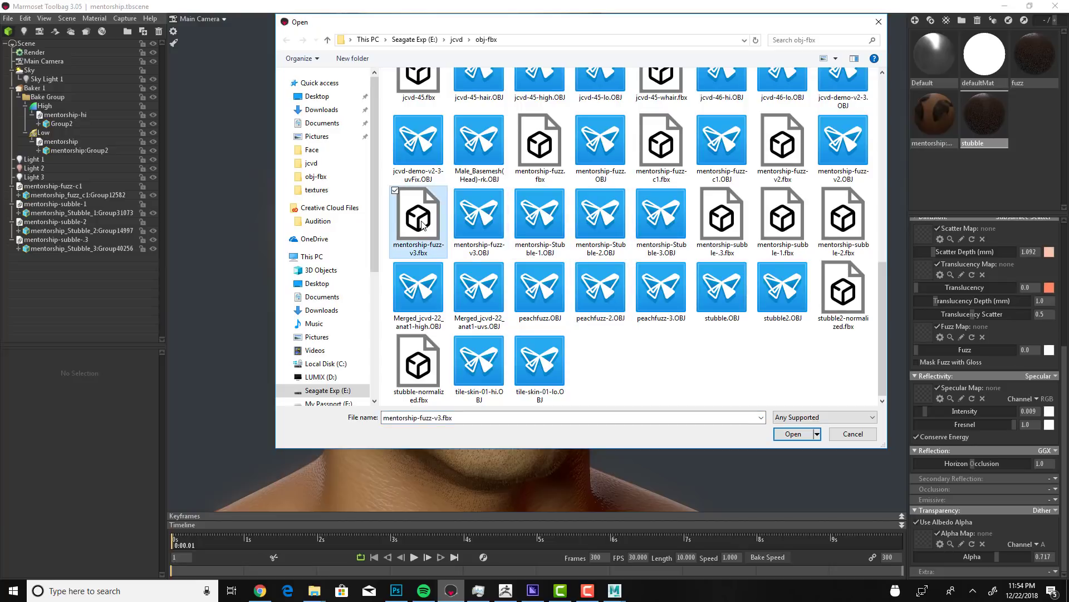
{"action": "left_click", "coordinate": [794, 435]}
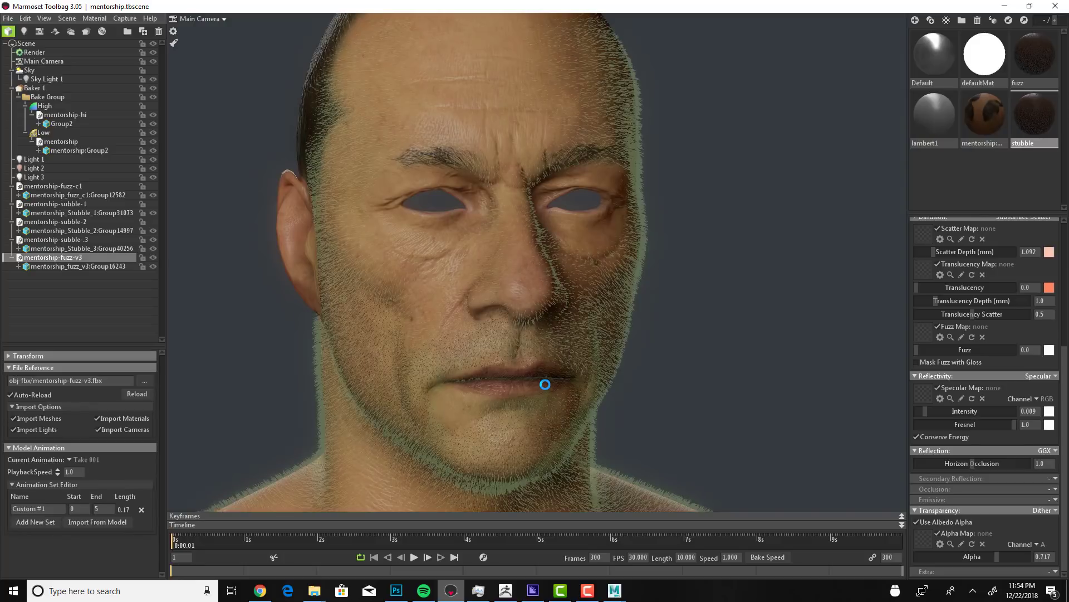
{"action": "right_click", "coordinate": [1031, 59]}
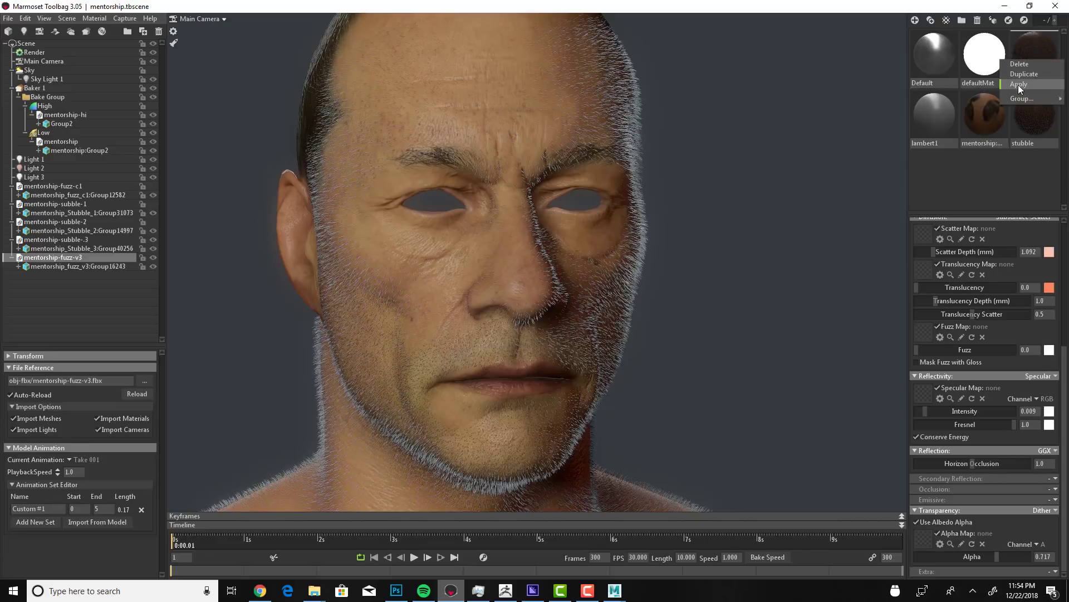
{"action": "left_click", "coordinate": [1018, 84]}
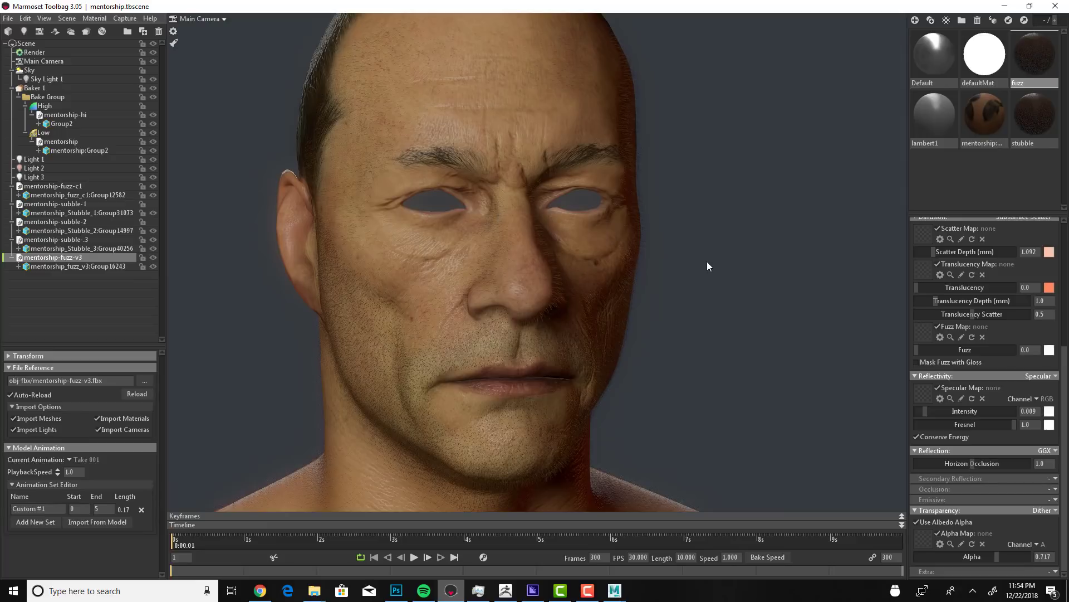
Step: Mark the shadowed side of the nose bridge with short strokes on a screen sketch, and close the sketch
{"action": "key", "text": "super+w"}
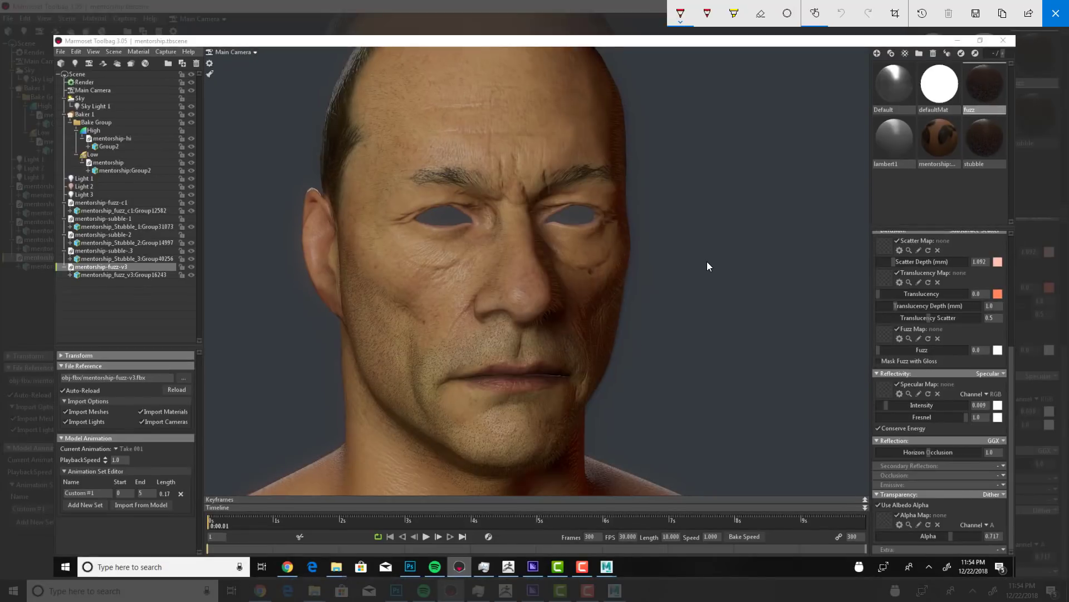
{"action": "left_click_drag", "start_coordinate": [539, 246], "coordinate": [547, 245]}
{"action": "left_click_drag", "start_coordinate": [543, 256], "coordinate": [552, 257]}
{"action": "left_click_drag", "start_coordinate": [547, 269], "coordinate": [550, 270]}
{"action": "left_click", "coordinate": [1057, 16]}
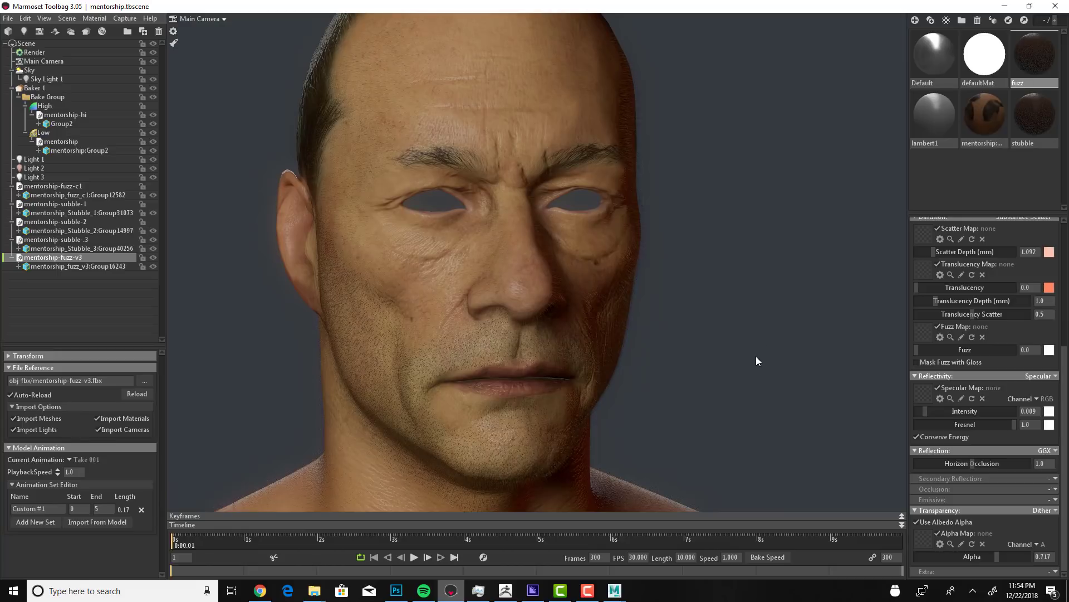
{"action": "left_click_drag", "start_coordinate": [756, 356], "coordinate": [733, 351]}
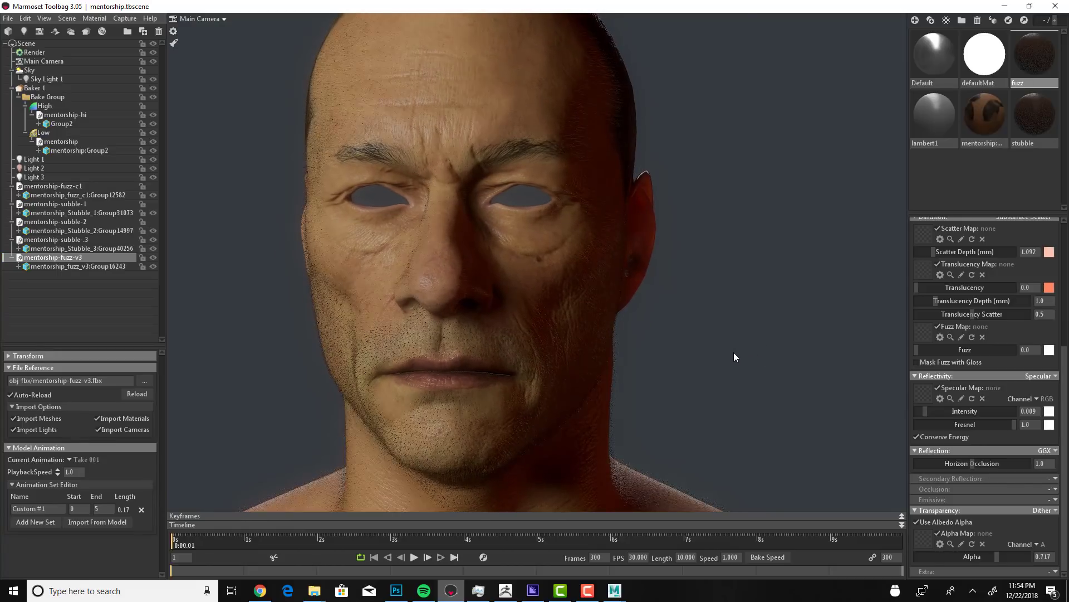
{"action": "mouse_move", "coordinate": [803, 381]}
{"action": "left_mouse_down"}
{"action": "mouse_move", "coordinate": [818, 379]}
{"action": "mouse_move", "coordinate": [809, 395]}
{"action": "left_mouse_up"}
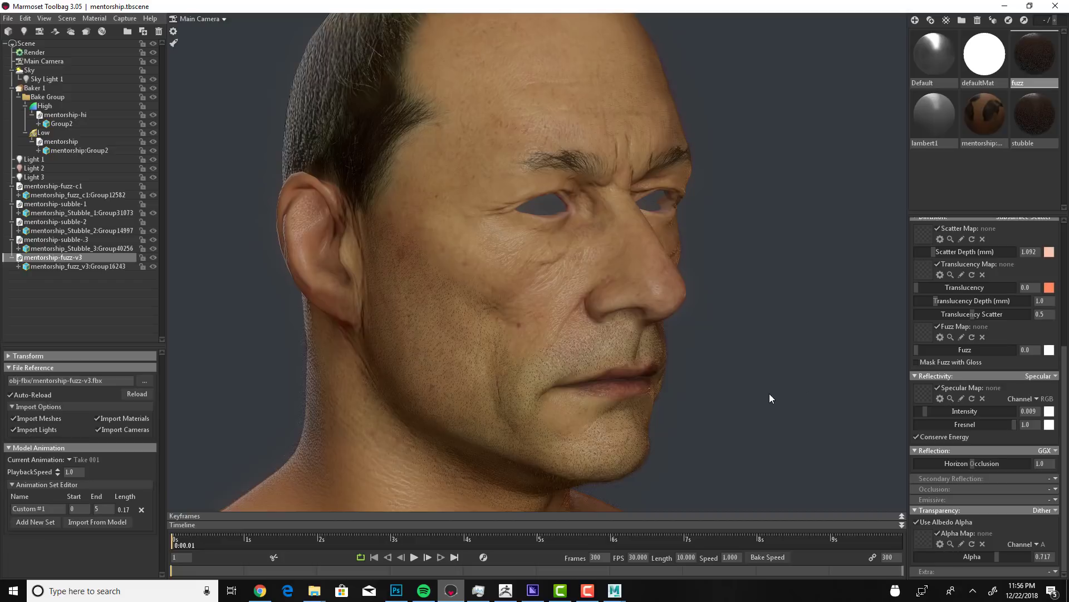
{"action": "left_click_drag", "start_coordinate": [763, 392], "coordinate": [767, 401]}
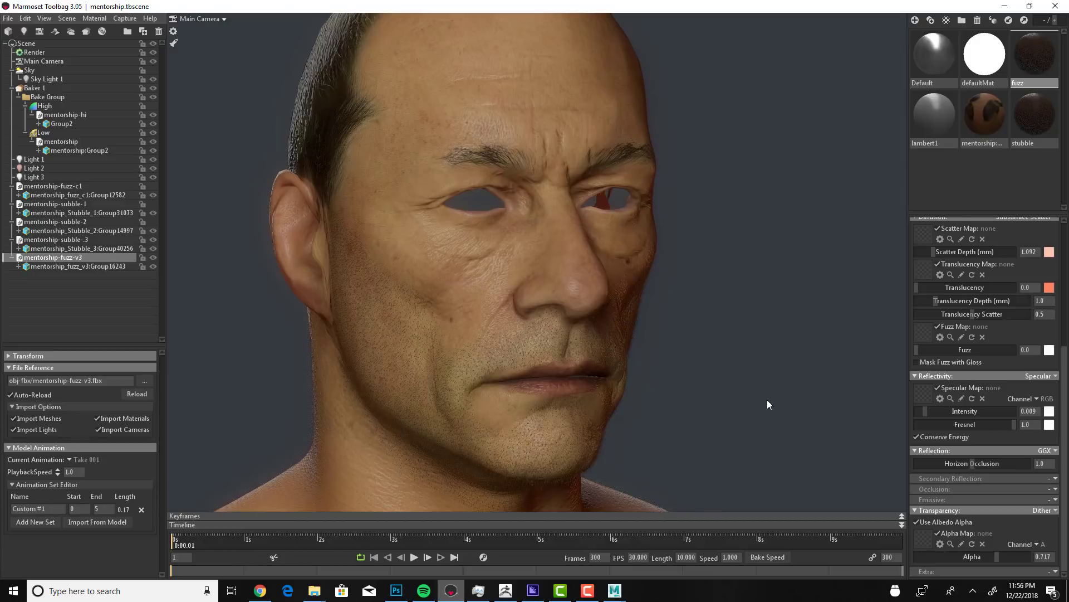
Step: Switch to Google Chrome and load the gameartinstitute.com home page in place of the Transfer Attributes help page
{"action": "key", "text": "alt+Tab"}
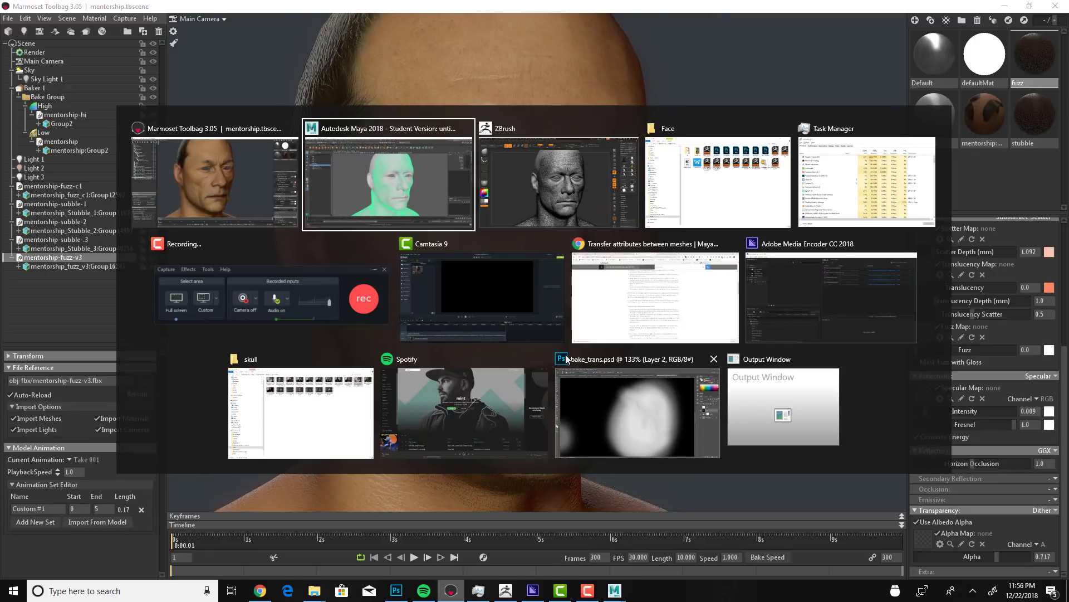
{"action": "left_click", "coordinate": [693, 301]}
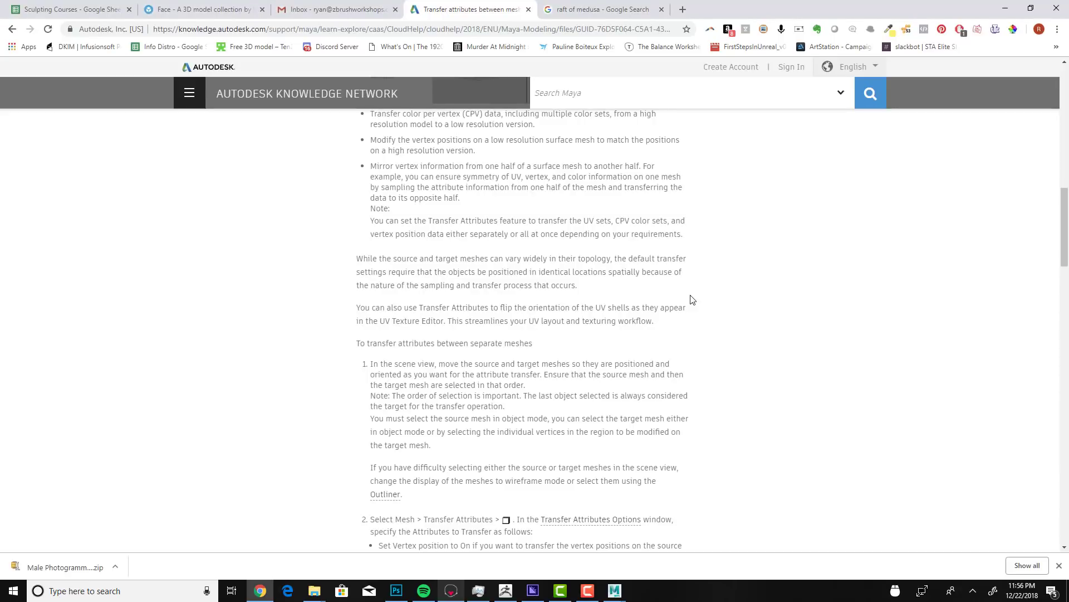
{"action": "left_click", "coordinate": [495, 29]}
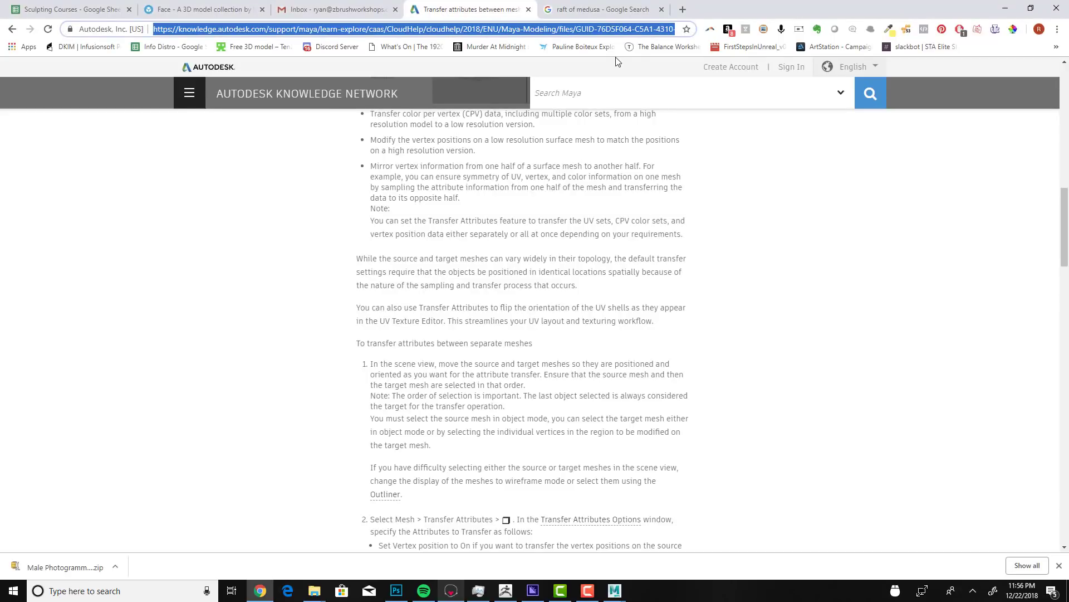
{"action": "type", "text": "gamea"}
{"action": "key", "text": "Return"}
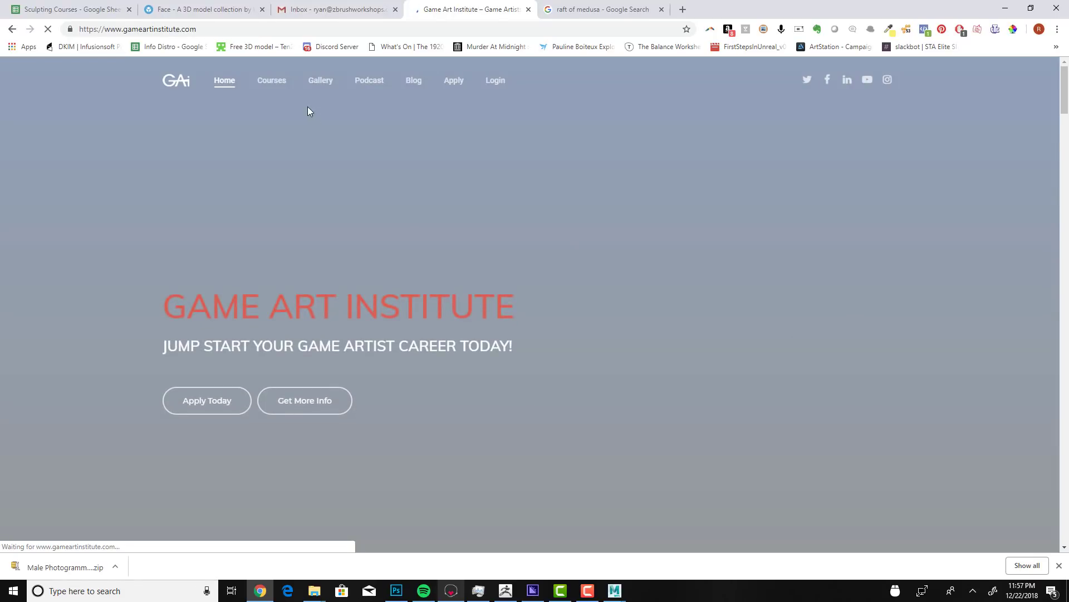
Step: Open the Game Art Institute site's Blog and Courses pages in separate new tabs
{"action": "right_click", "coordinate": [415, 88]}
{"action": "left_click", "coordinate": [432, 92]}
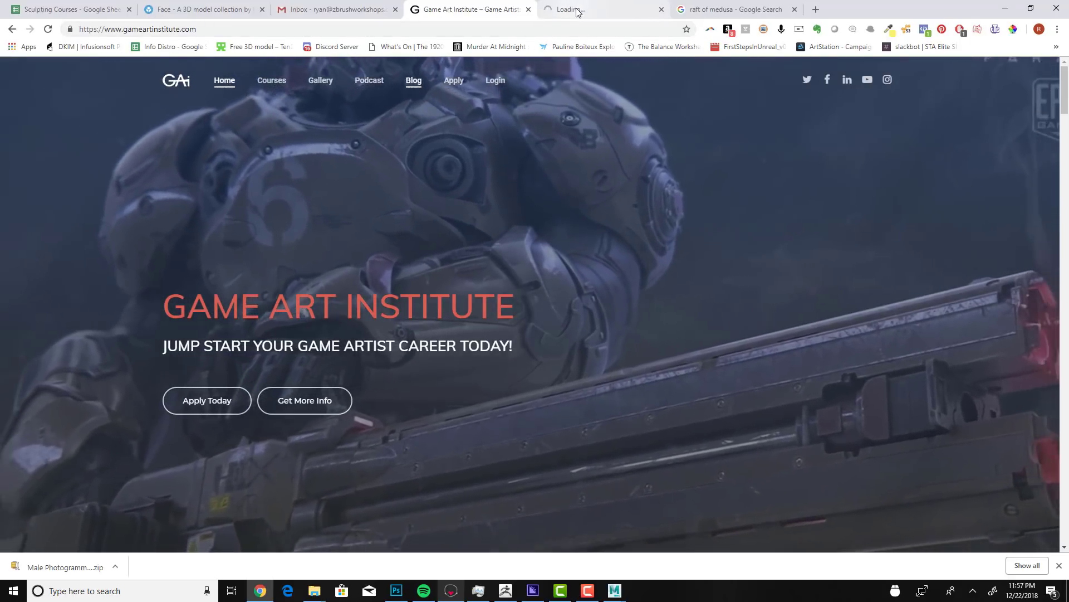
{"action": "right_click", "coordinate": [270, 81]}
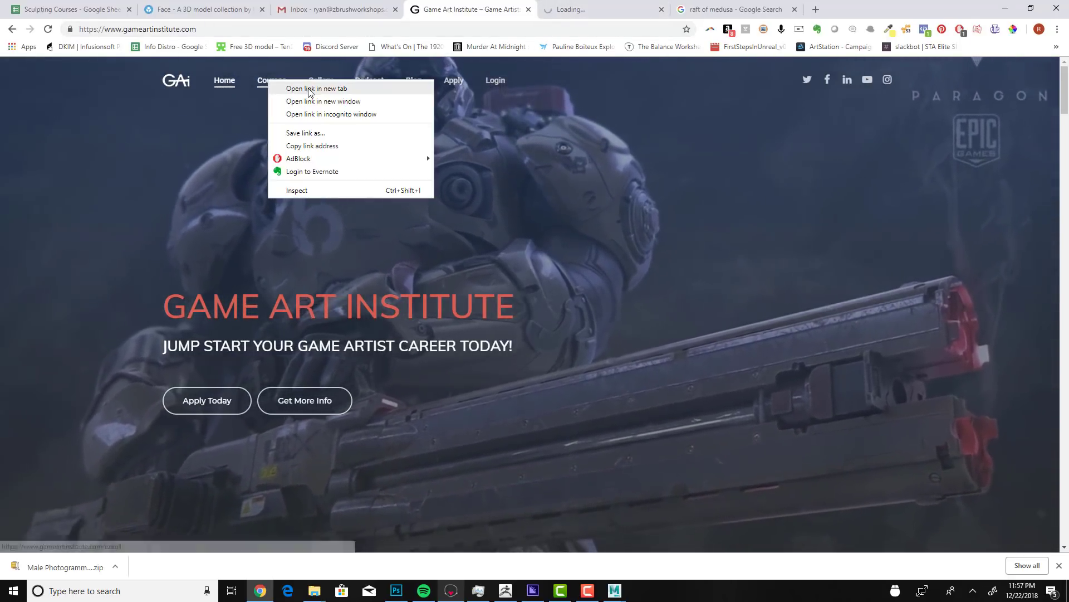
{"action": "left_click", "coordinate": [310, 89]}
Step: Look through the Game Art Institute blog's podcast and 12 Days Of Realism posts
{"action": "left_click", "coordinate": [602, 10]}
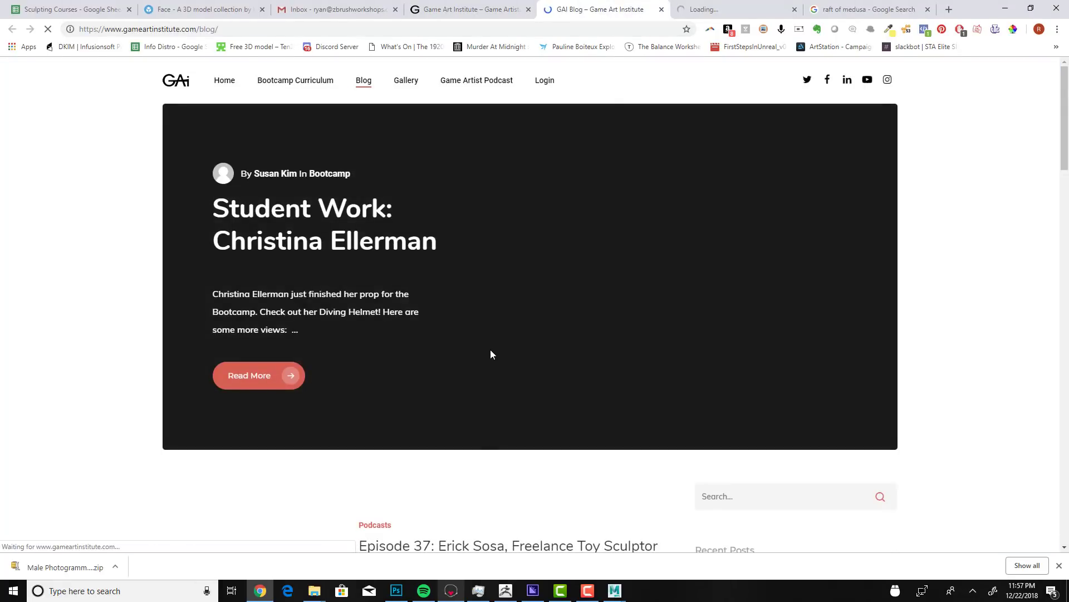
{"action": "scroll", "coordinate": [501, 334], "scroll_direction": "down", "scroll_amount": 4}
{"action": "scroll", "coordinate": [534, 293], "scroll_direction": "up", "scroll_amount": 4}
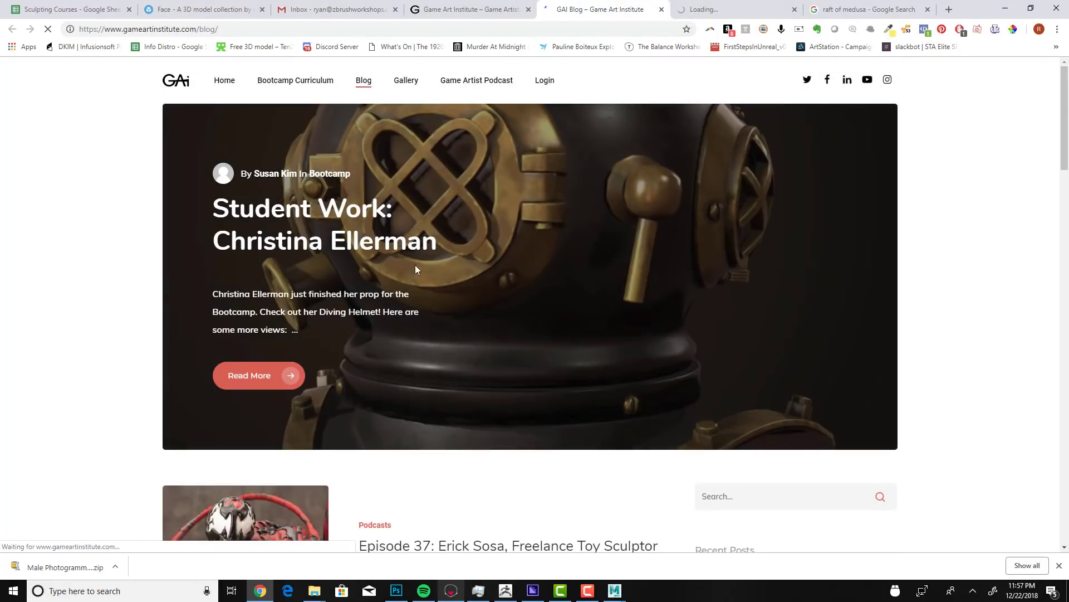
{"action": "scroll", "coordinate": [462, 390], "scroll_direction": "down", "scroll_amount": 5}
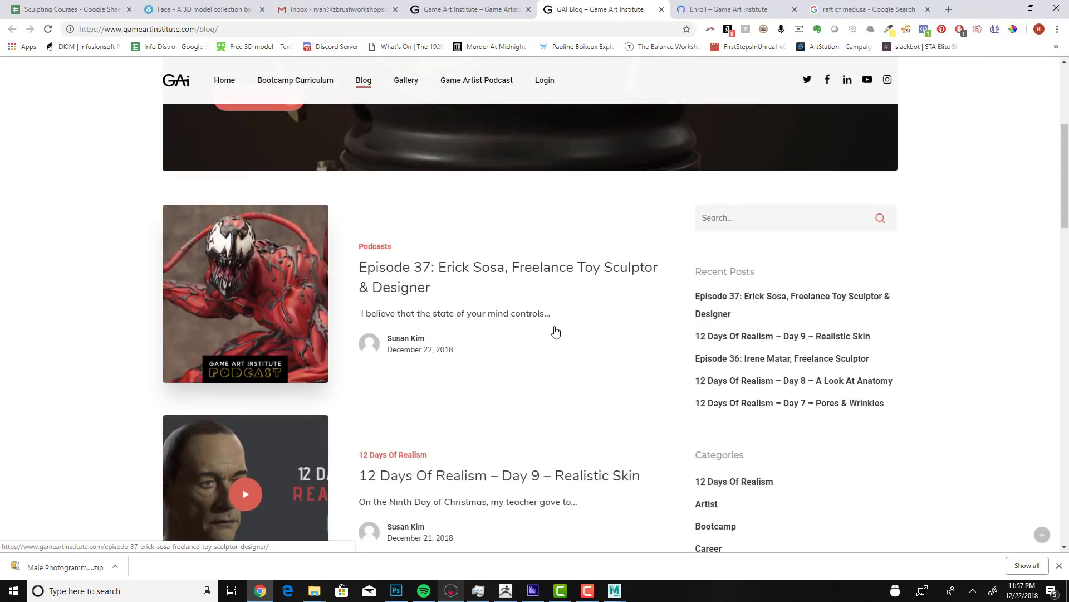
{"action": "scroll", "coordinate": [568, 393], "scroll_direction": "down", "scroll_amount": 2}
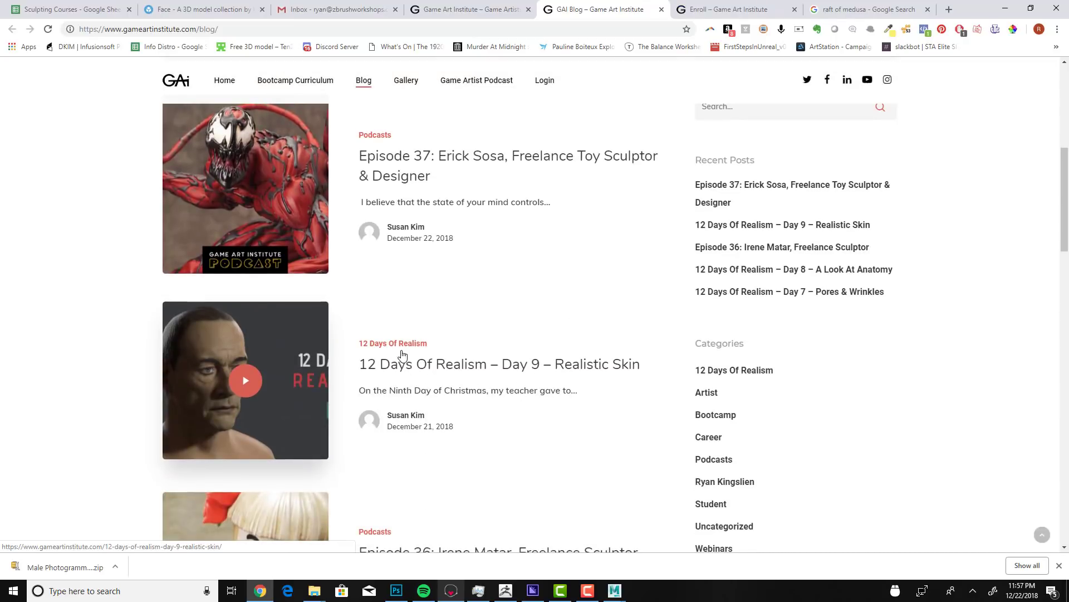
Step: Review the bootcamps and skill track classes on the Enroll page, and switch back to Marmoset Toolbag
{"action": "left_click", "coordinate": [718, 10]}
{"action": "scroll", "coordinate": [552, 424], "scroll_direction": "down", "scroll_amount": 4}
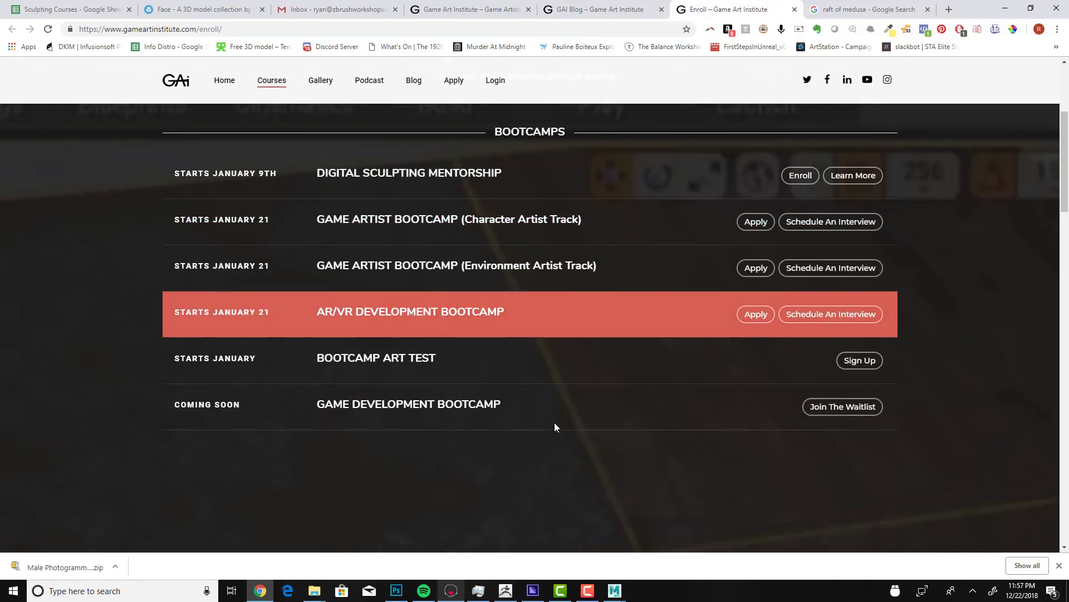
{"action": "scroll", "coordinate": [561, 357], "scroll_direction": "down", "scroll_amount": 3}
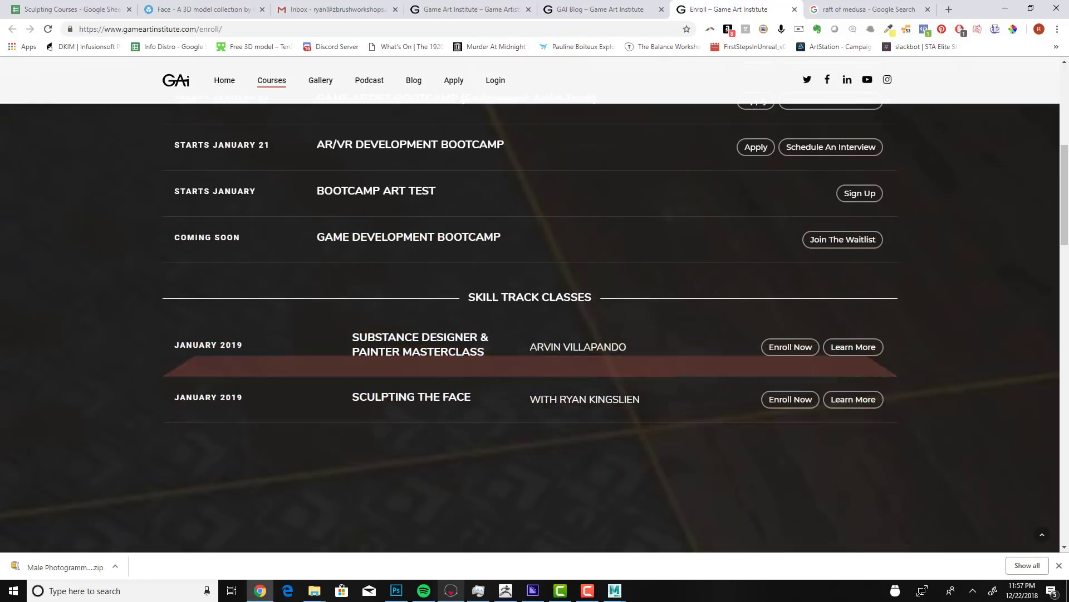
{"action": "left_click", "coordinate": [471, 13]}
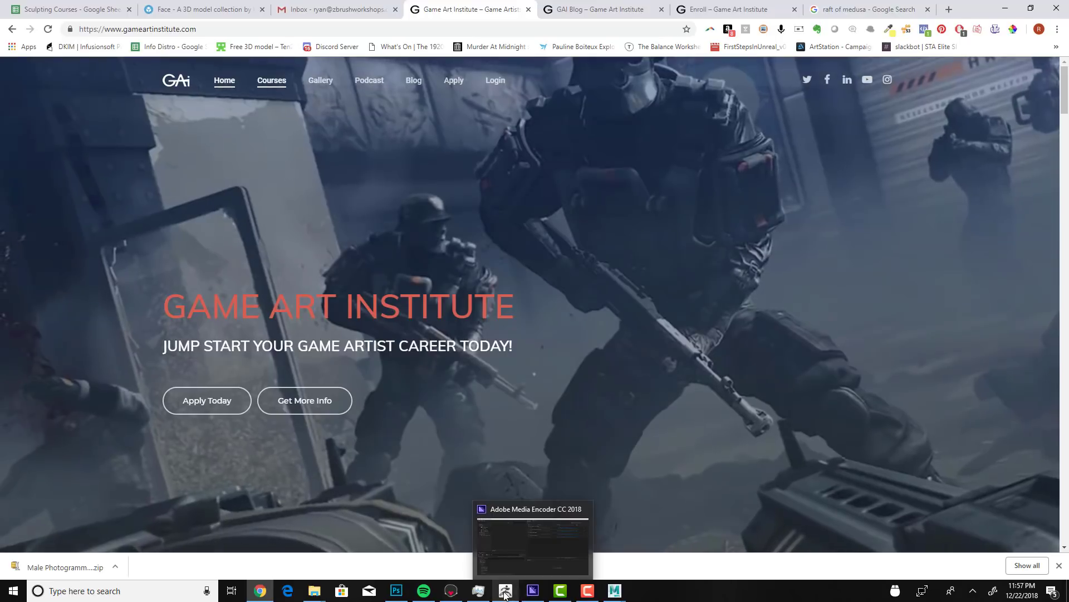
{"action": "left_click", "coordinate": [451, 590]}
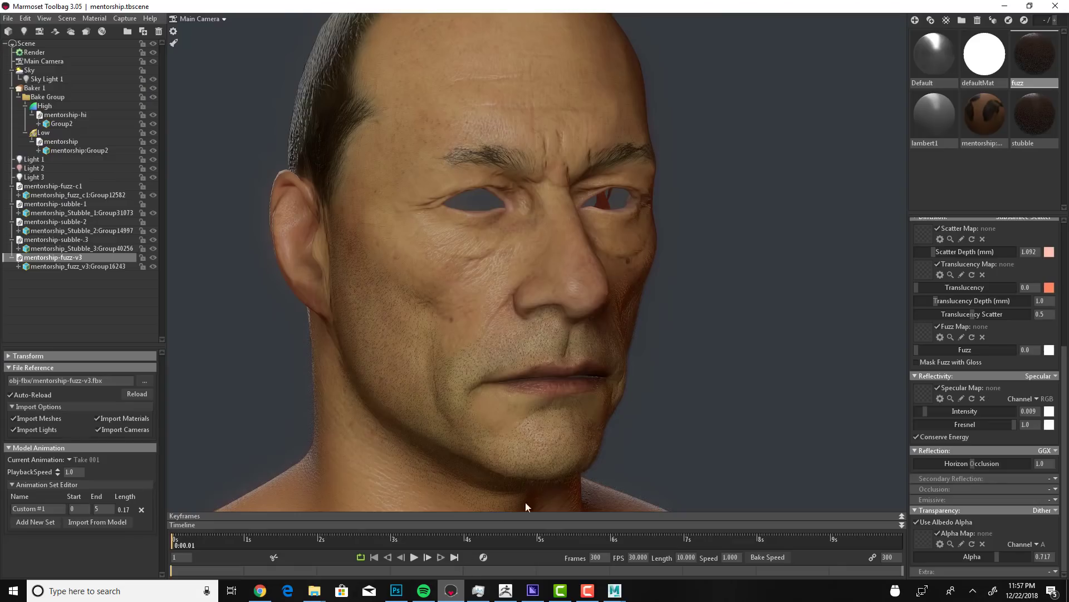